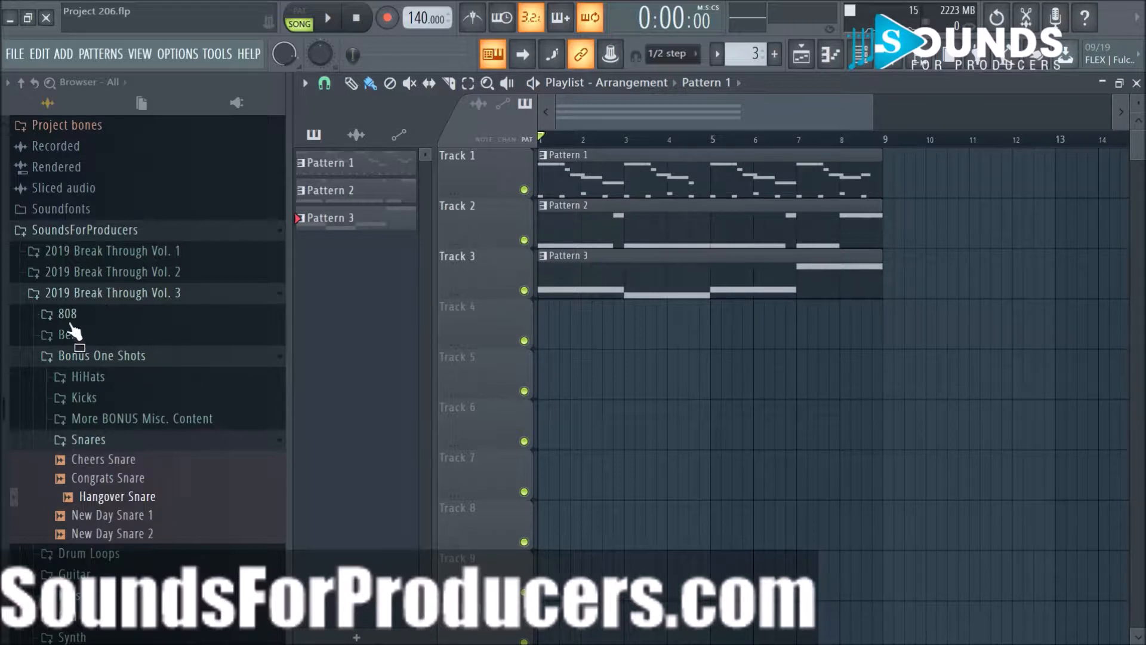
scroll(144, 546, down, 5)
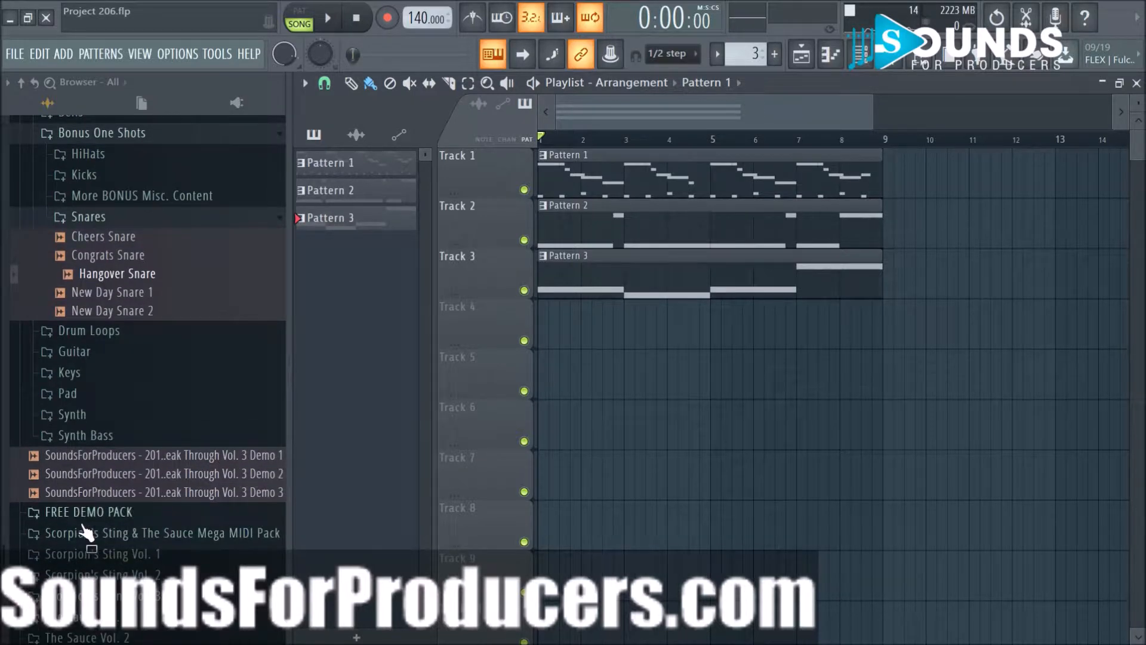
scroll(86, 537, down, 2)
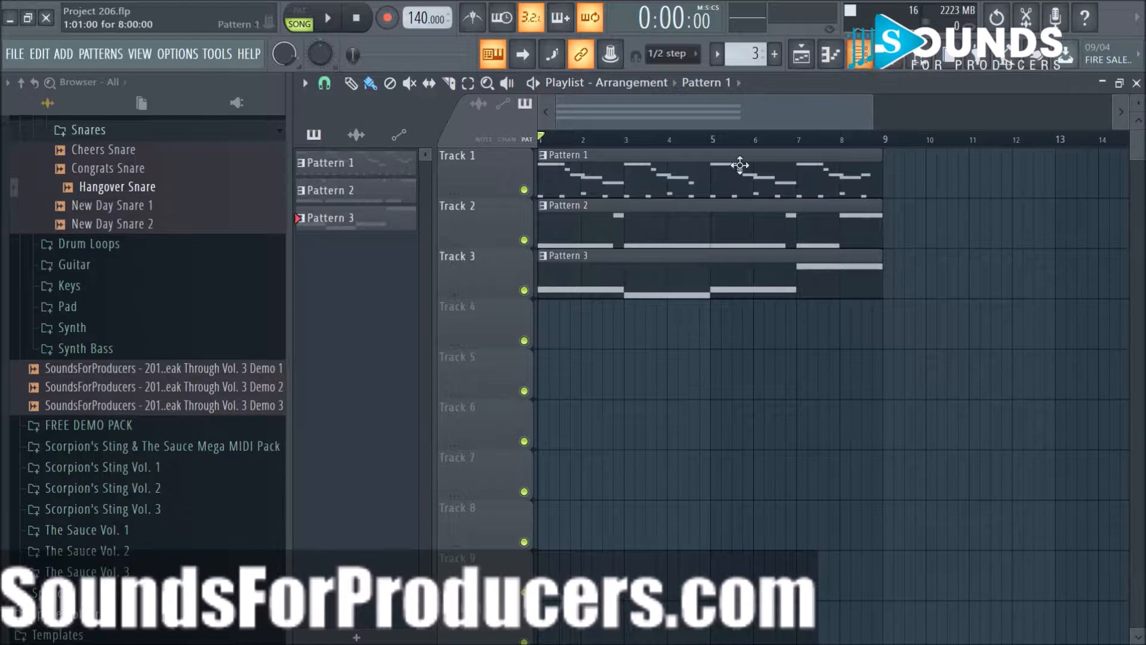
click(922, 59)
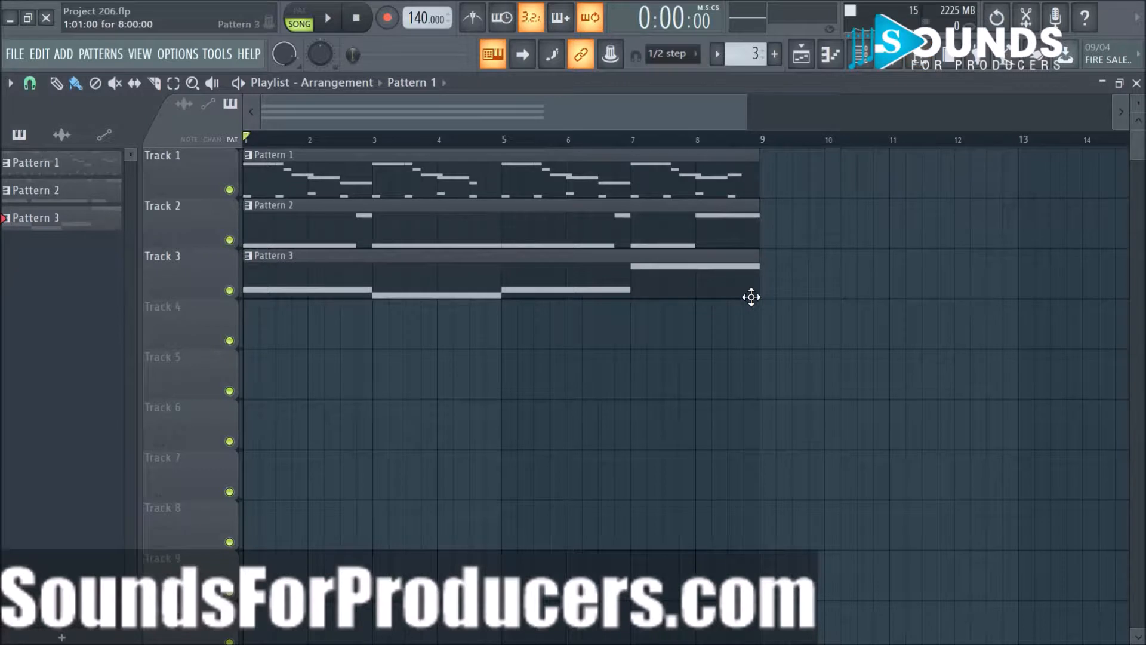
scroll(659, 146, down, 2)
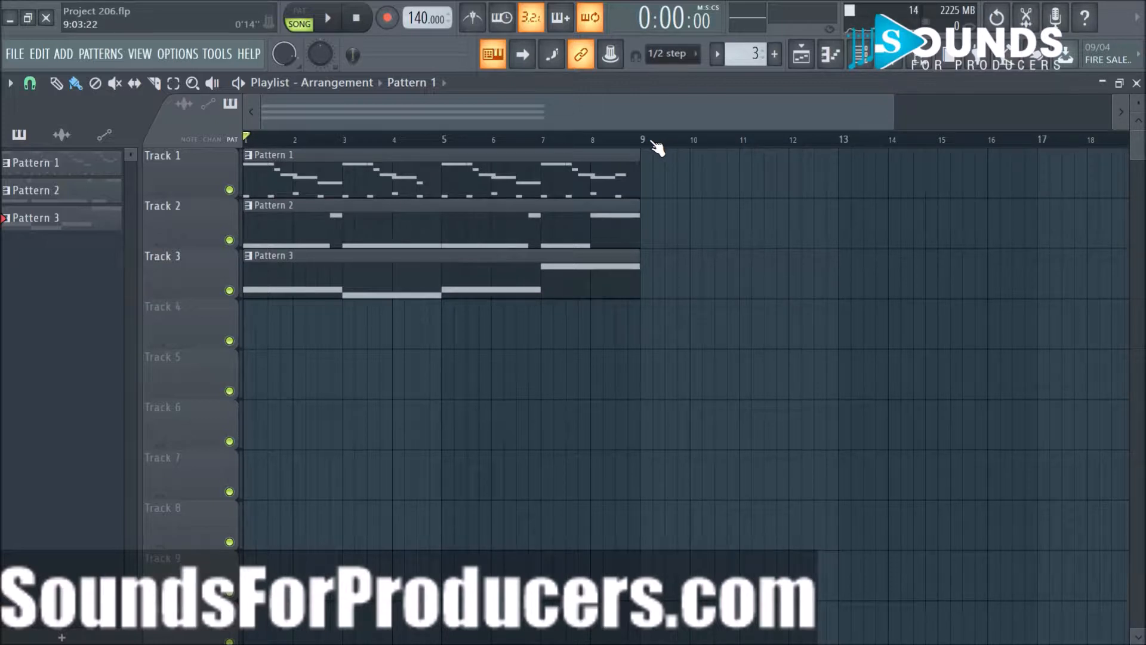
scroll(658, 148, down, 2)
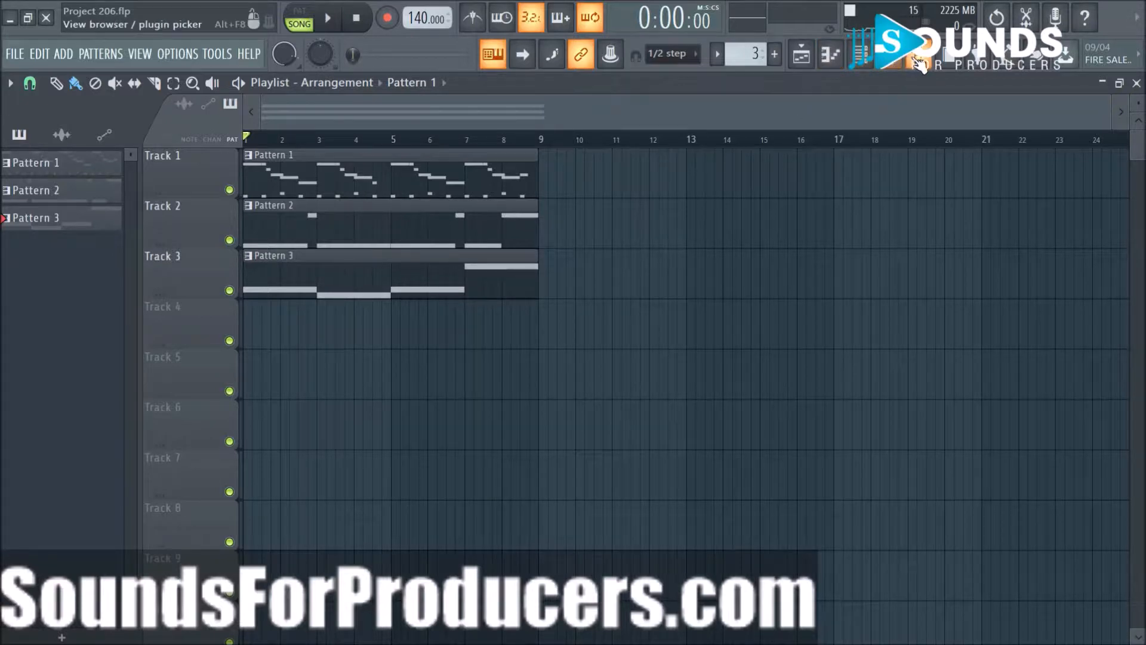
click(859, 55)
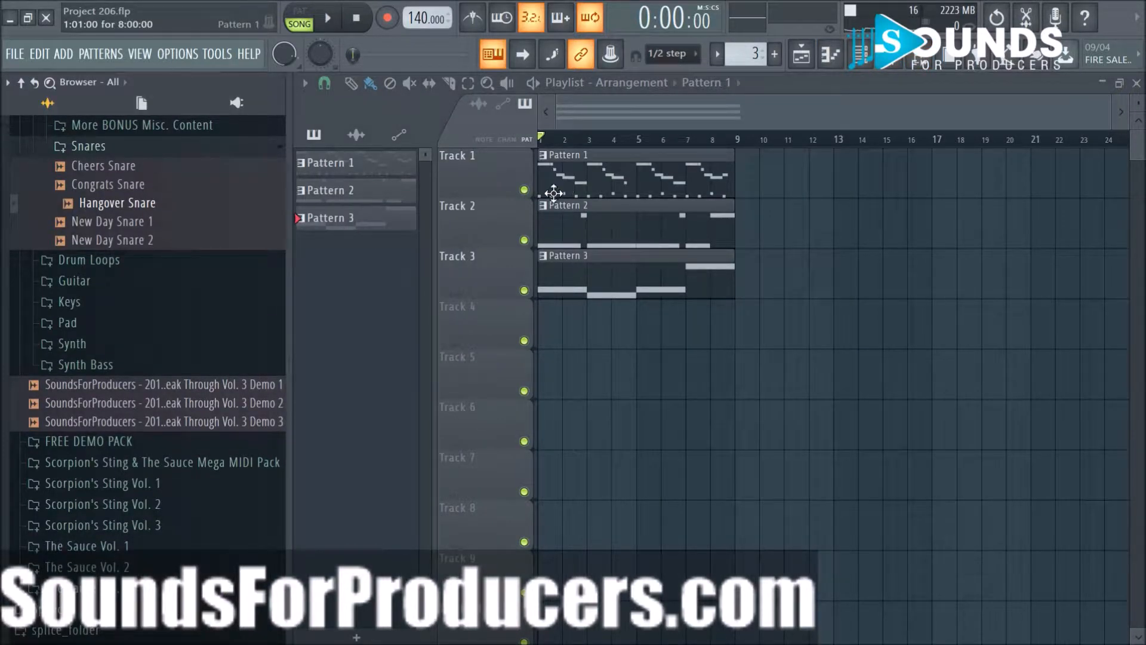
right_click(524, 190)
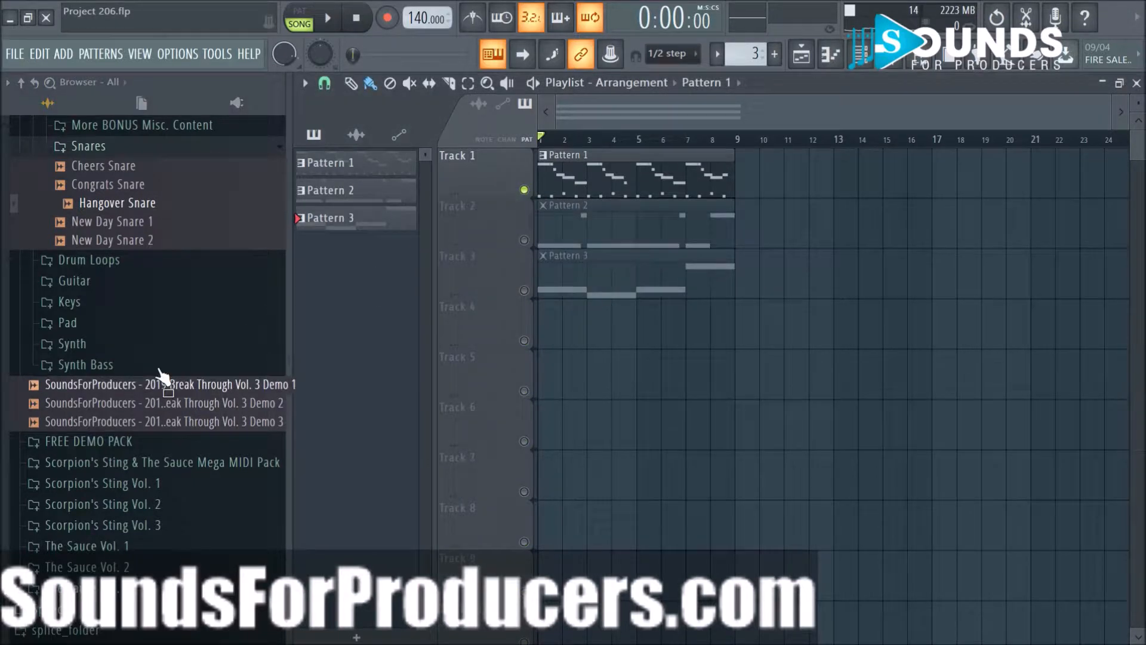
scroll(127, 291, up, 4)
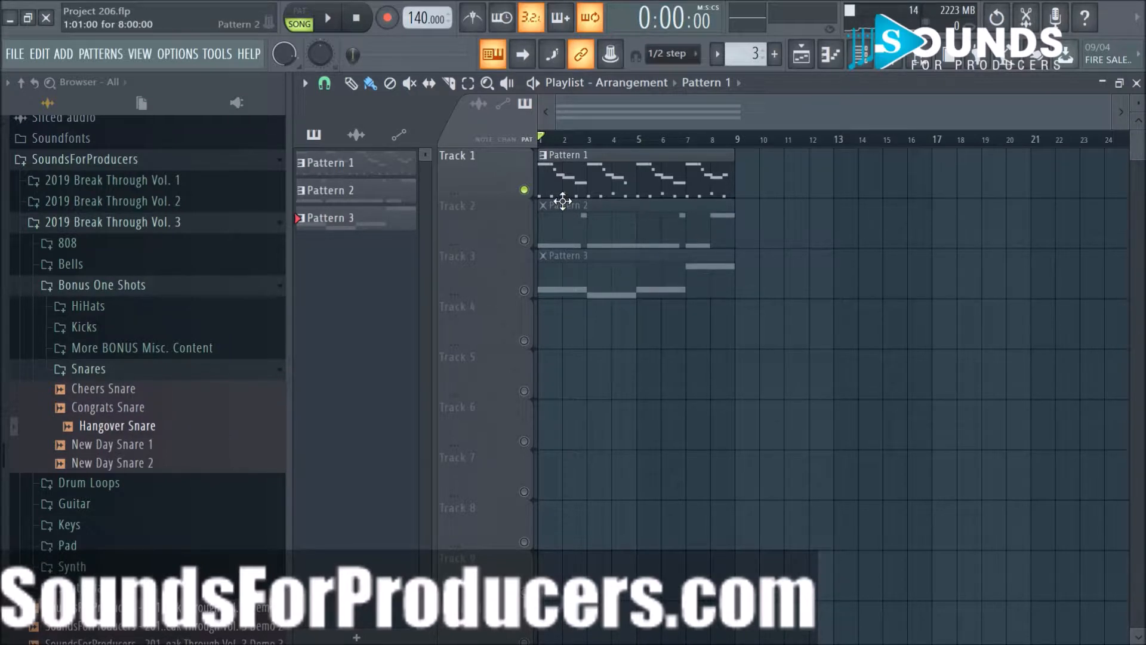
ctrl+click(524, 189)
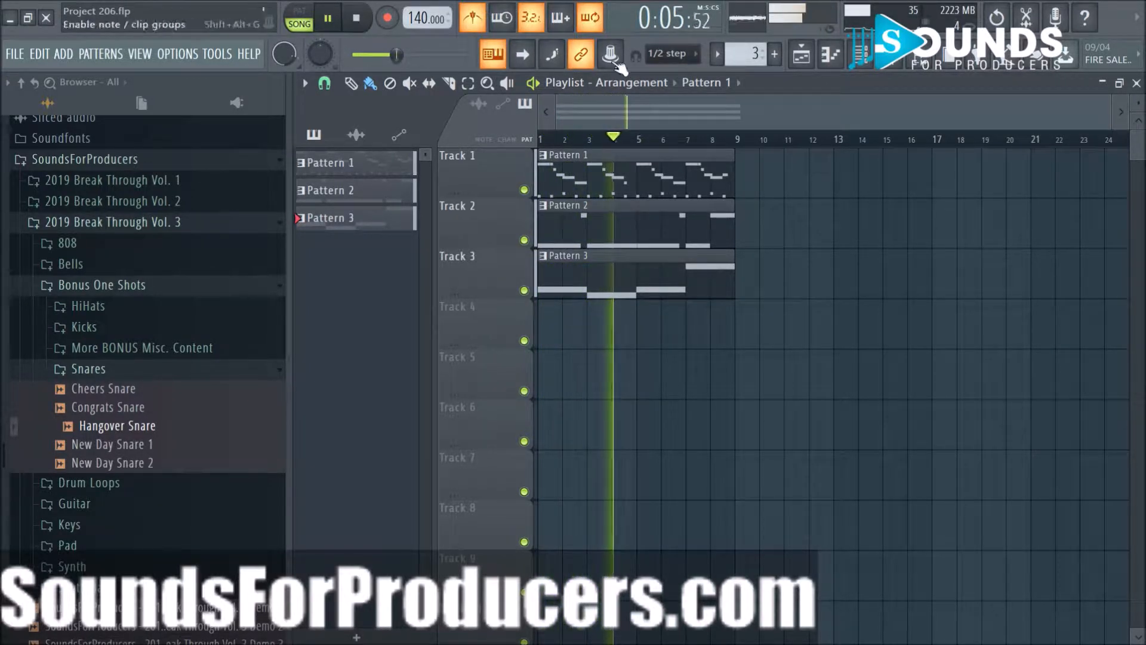
Route the Kontakt 5 #3 channel to mixer track 3 and leave the mixer showing.
click(858, 60)
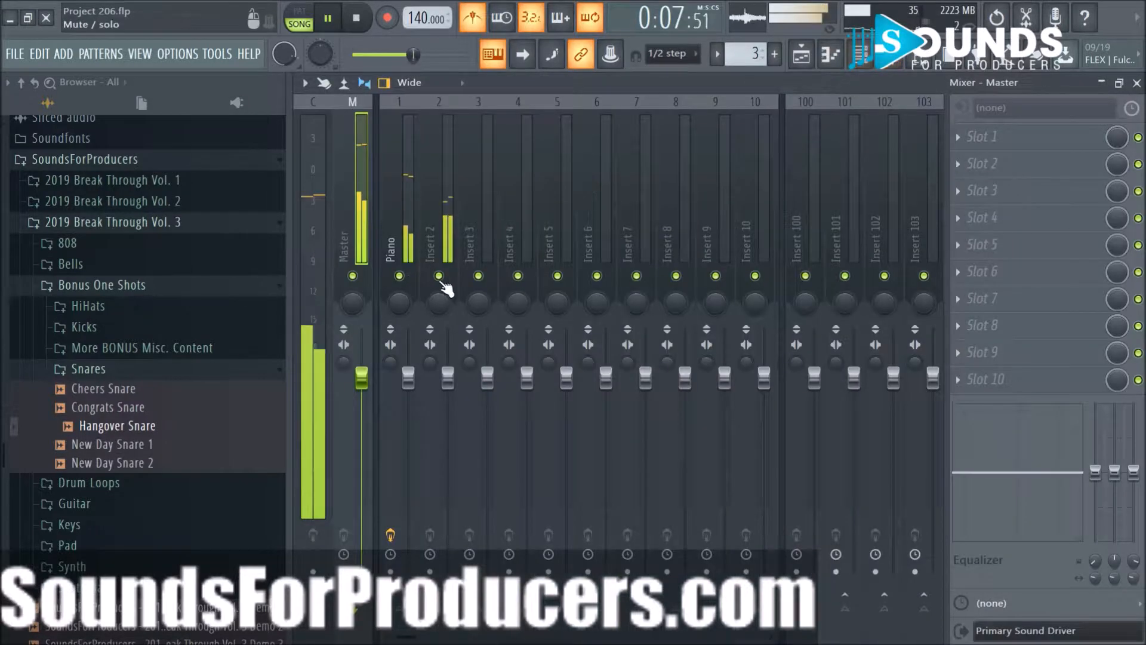
click(830, 55)
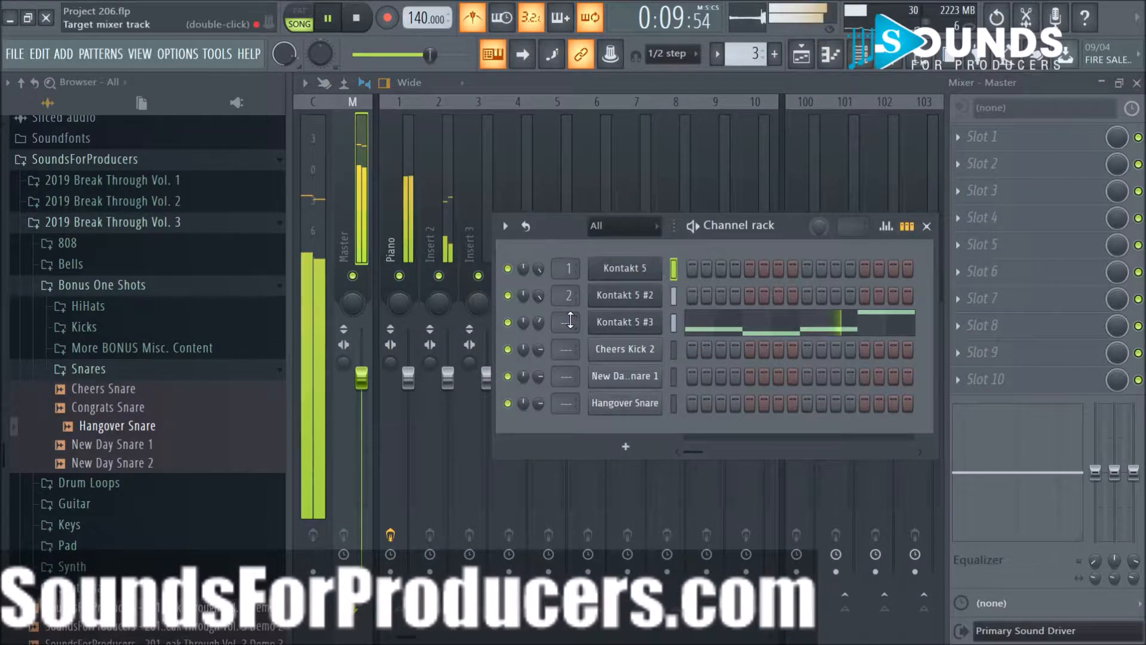
scroll(571, 321, up, 2)
scroll(571, 320, down, 1)
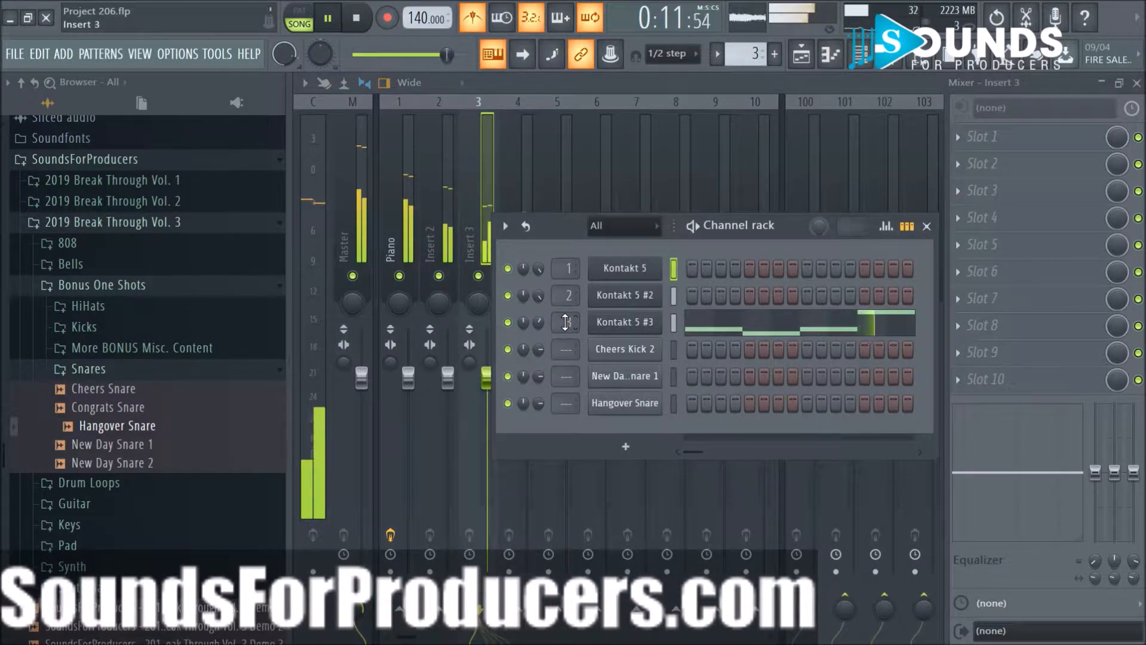
key(F6)
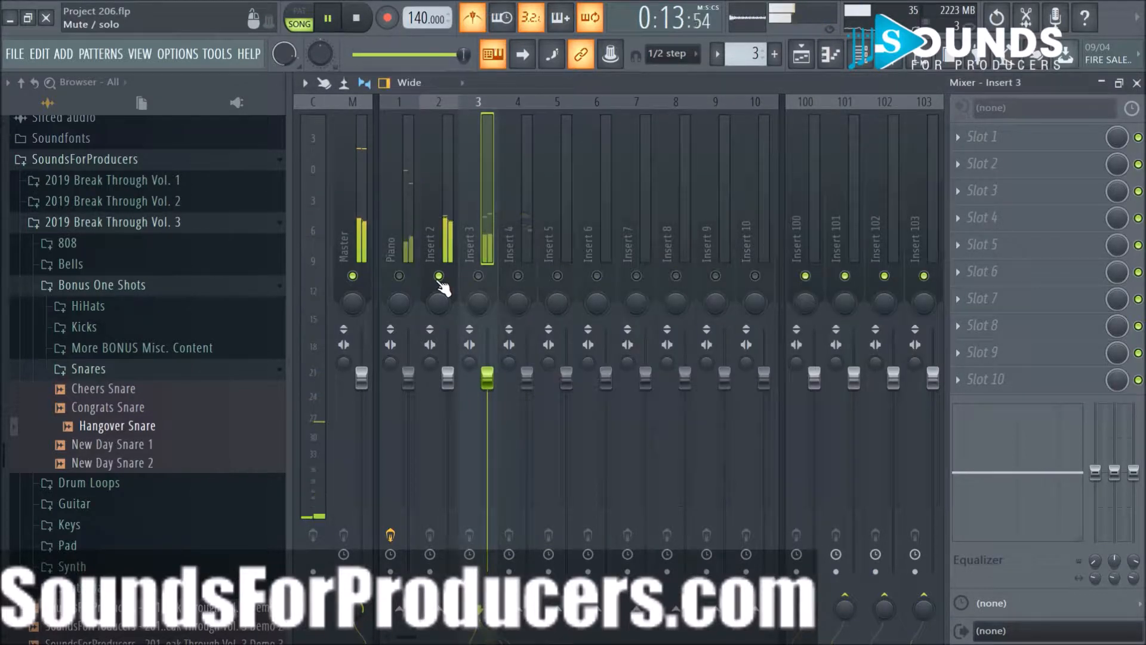
Rename mixer insert 2 as Low Piano.
right_click(433, 238)
click(511, 120)
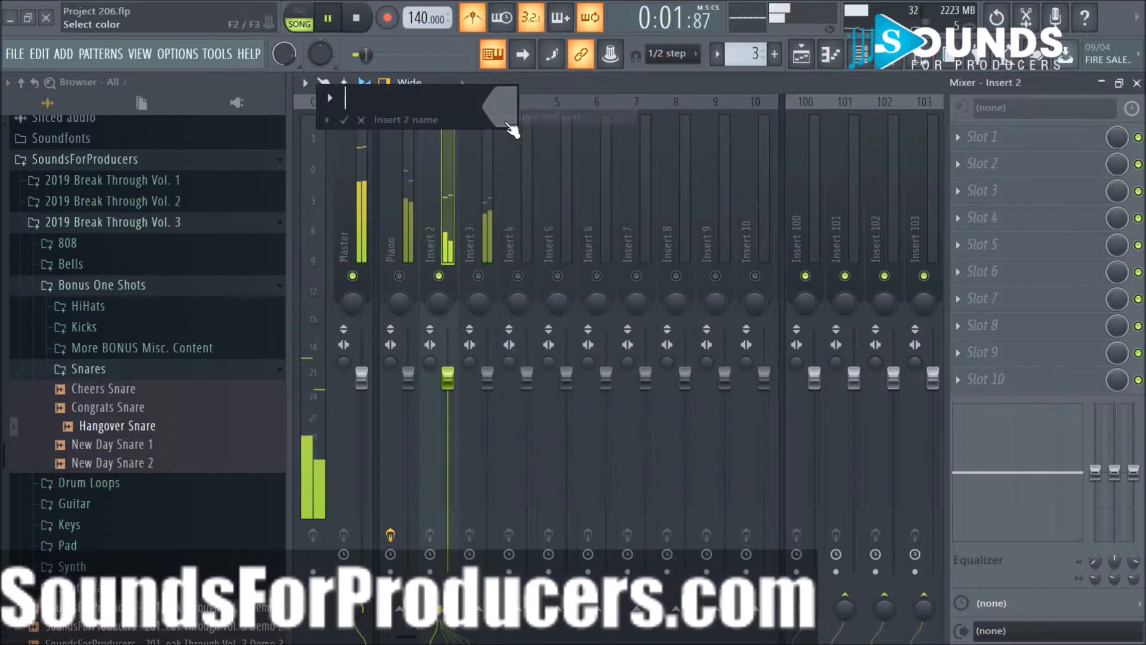
text(Low Piano)
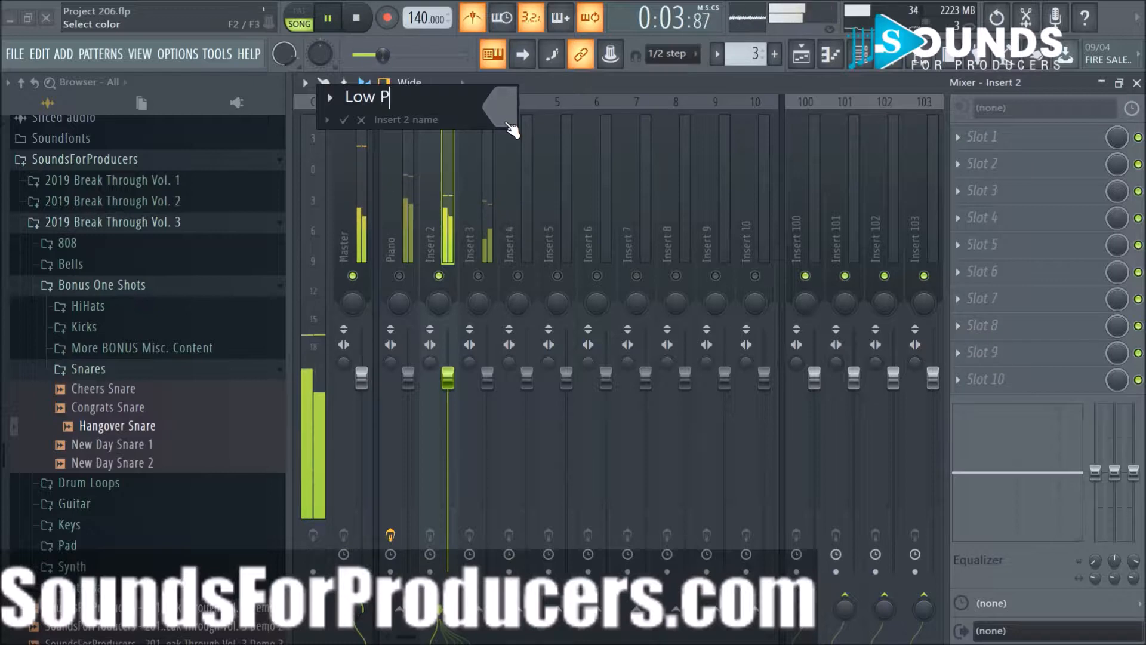
key(Return)
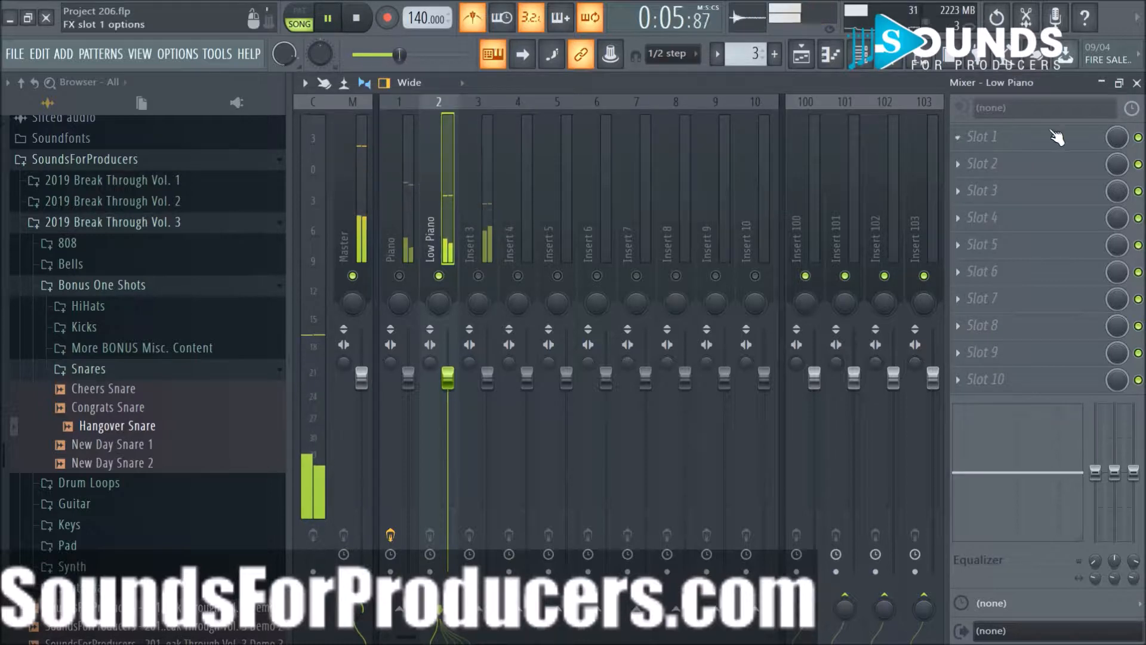
Add Fruity Parametric EQ 2 to the Low Piano track and cut the highs steeply with band 7 at about 2 kHz.
click(955, 137)
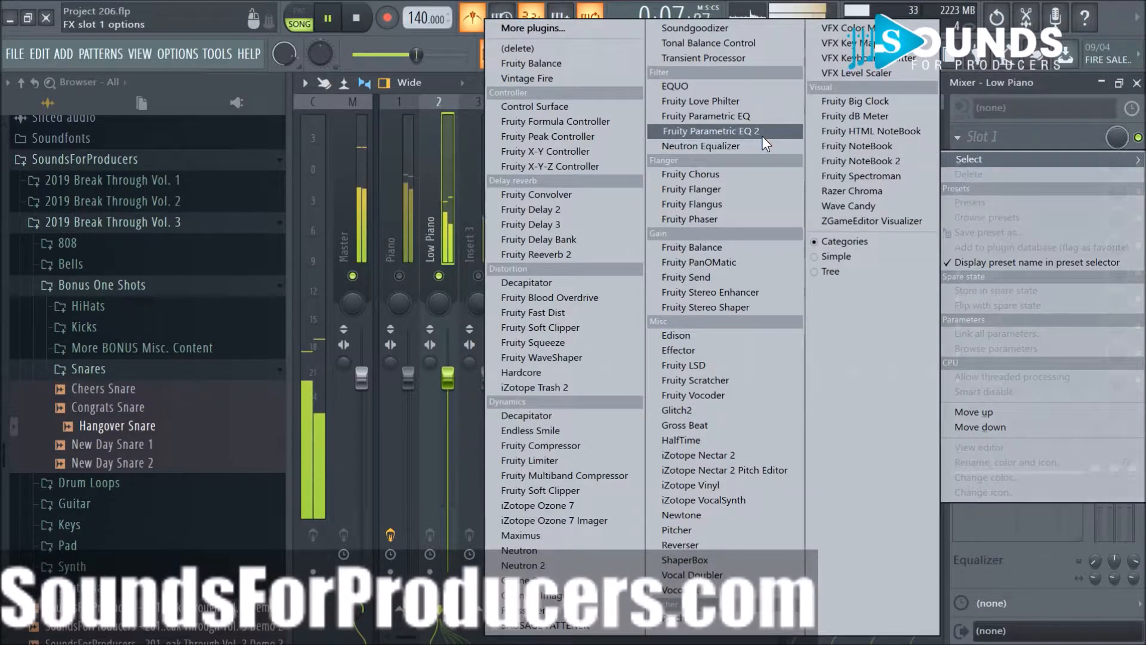
click(752, 125)
drag(763, 425, 724, 500)
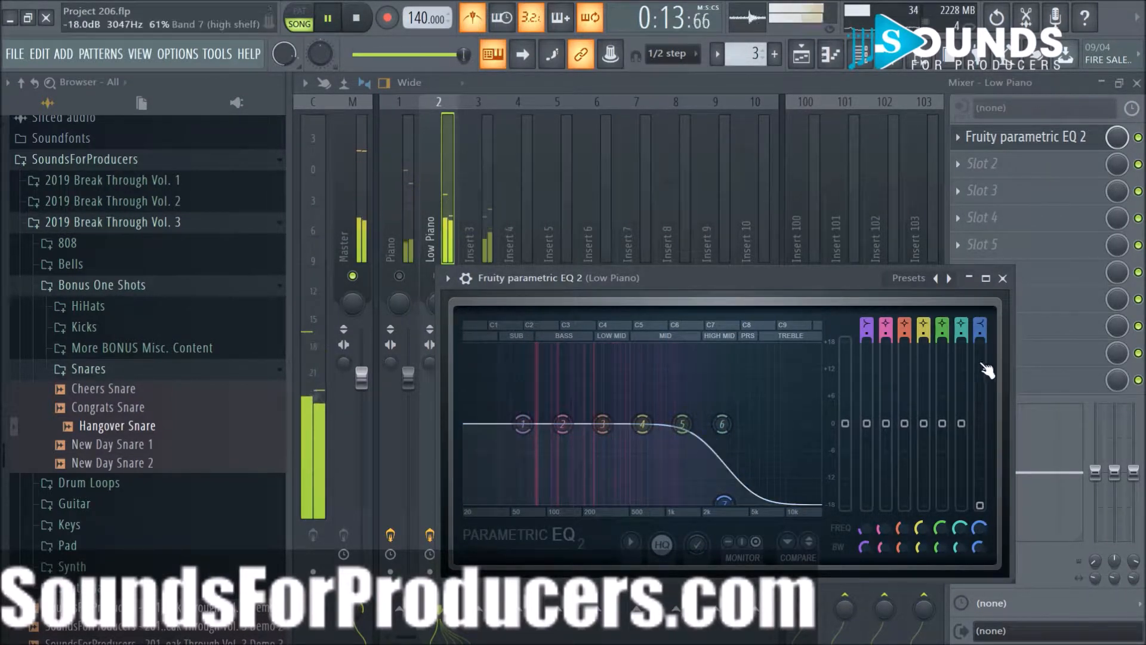
drag(981, 341, 980, 331)
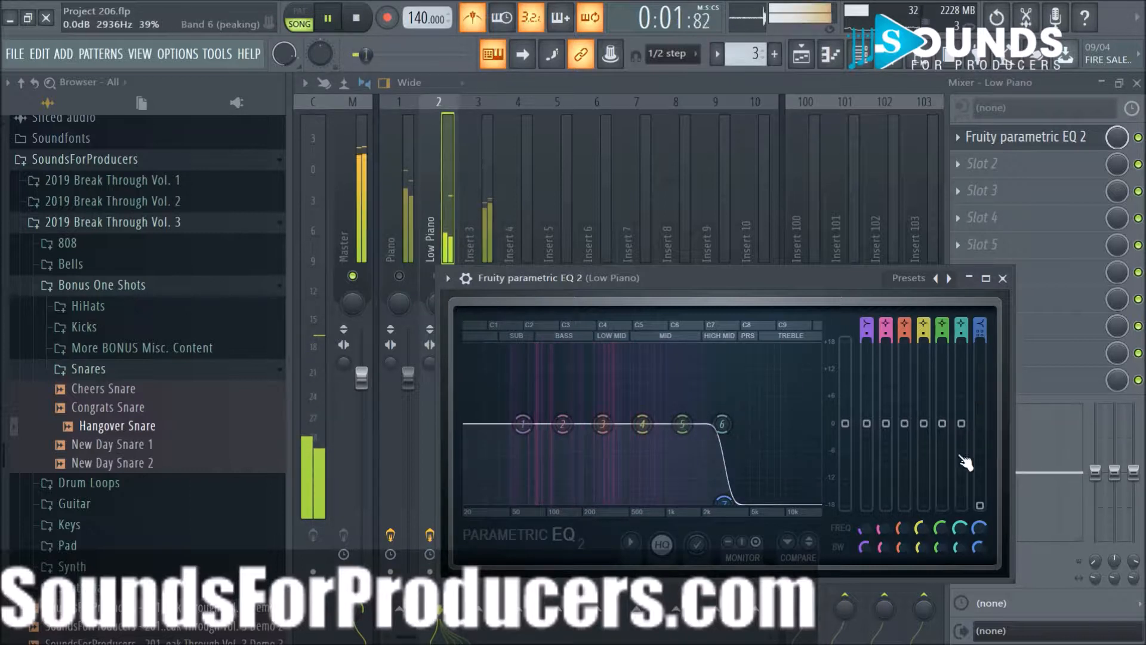
drag(979, 528, 979, 531)
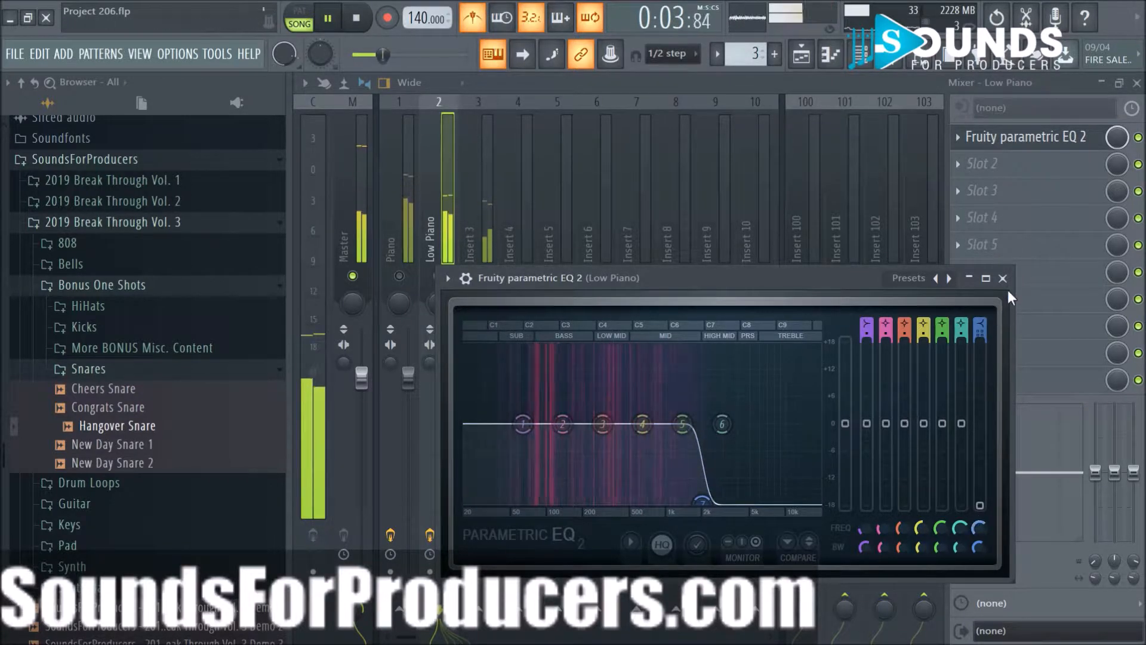
click(1002, 279)
Solo mixer insert 3 and rename it Lead.
click(478, 275)
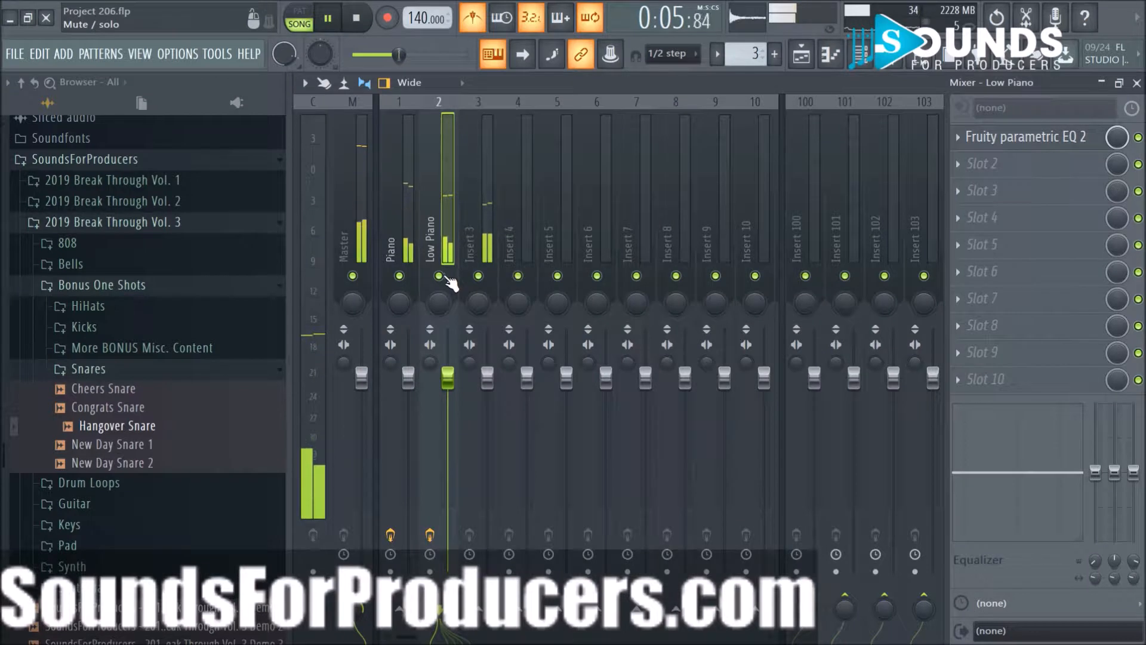
right_click(471, 254)
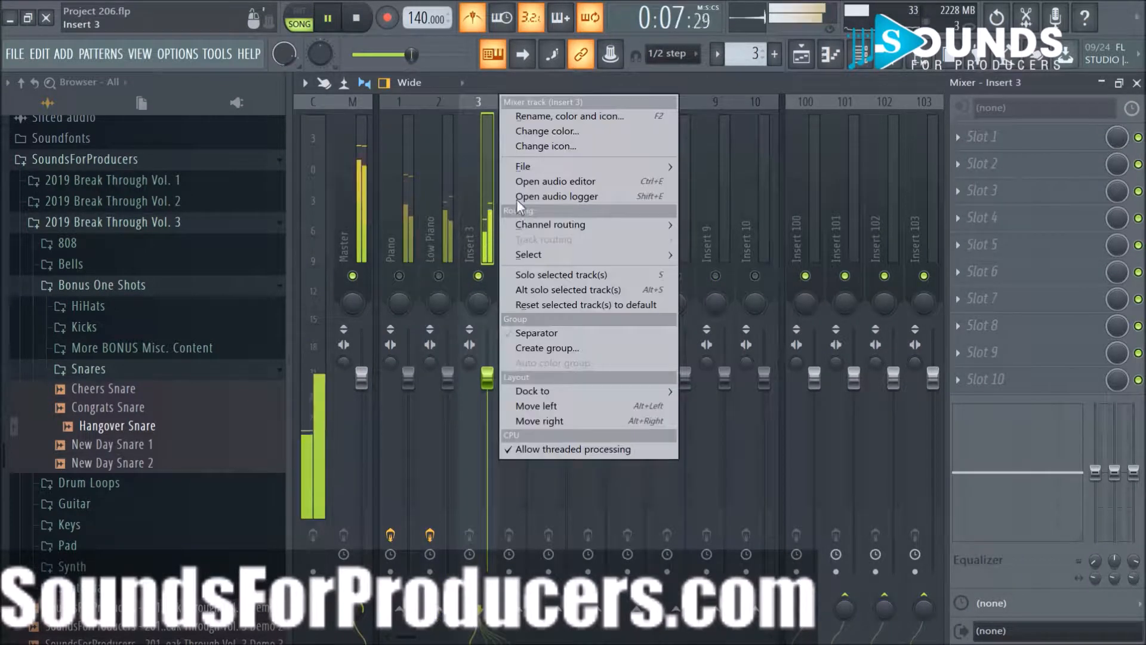
click(562, 116)
text(Lead)
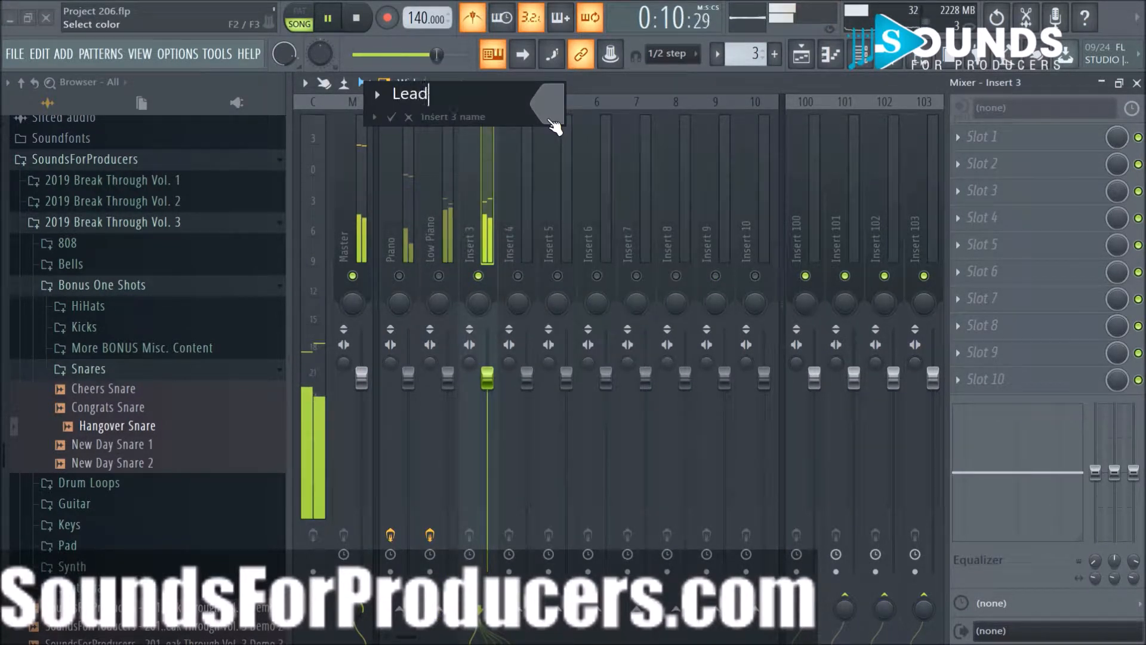
key(Return)
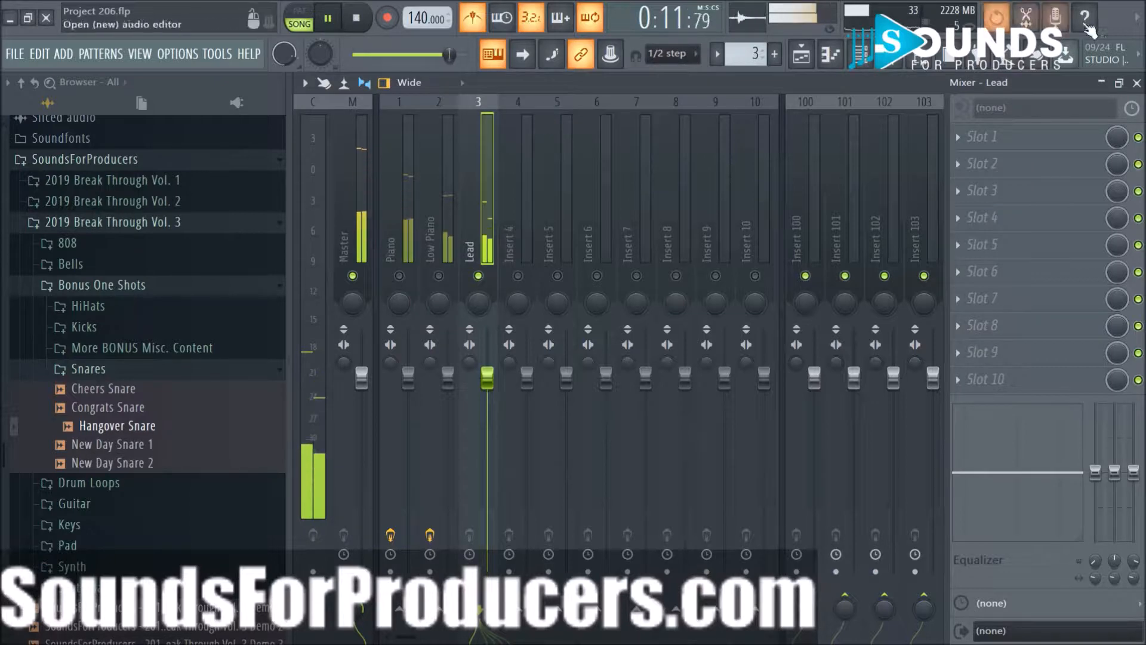
Add Fruity Parametric EQ 2 to the Lead track, pull band 7 down, and cut the lows steeply with band 1 slightly above 100 Hz.
click(962, 145)
mouse_move(958, 154)
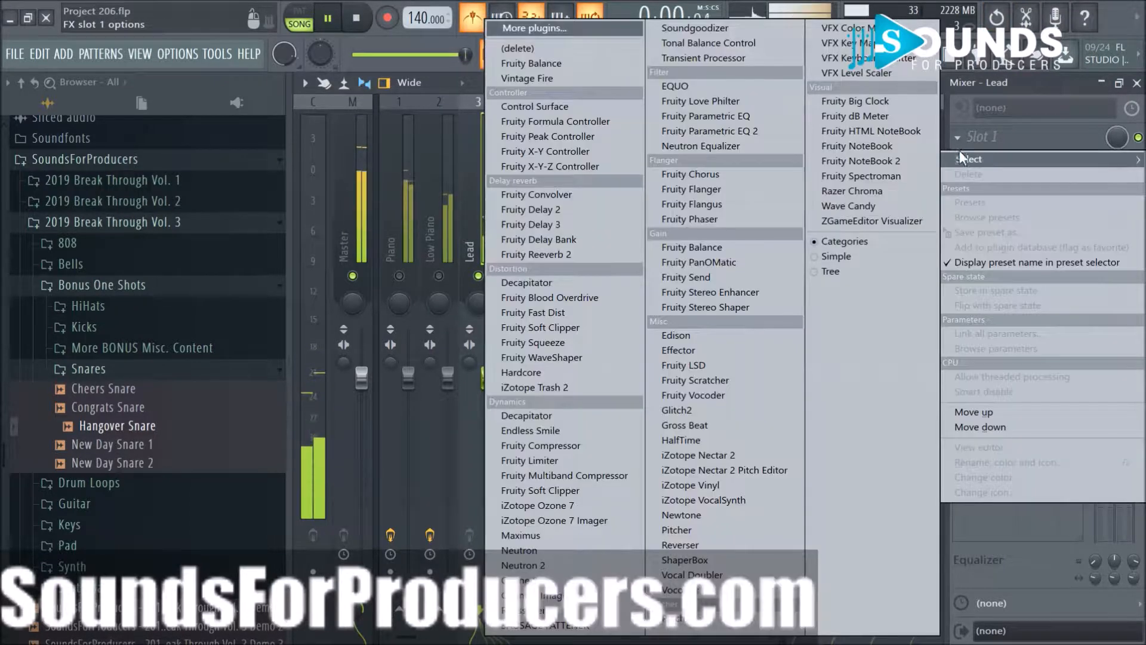
click(685, 131)
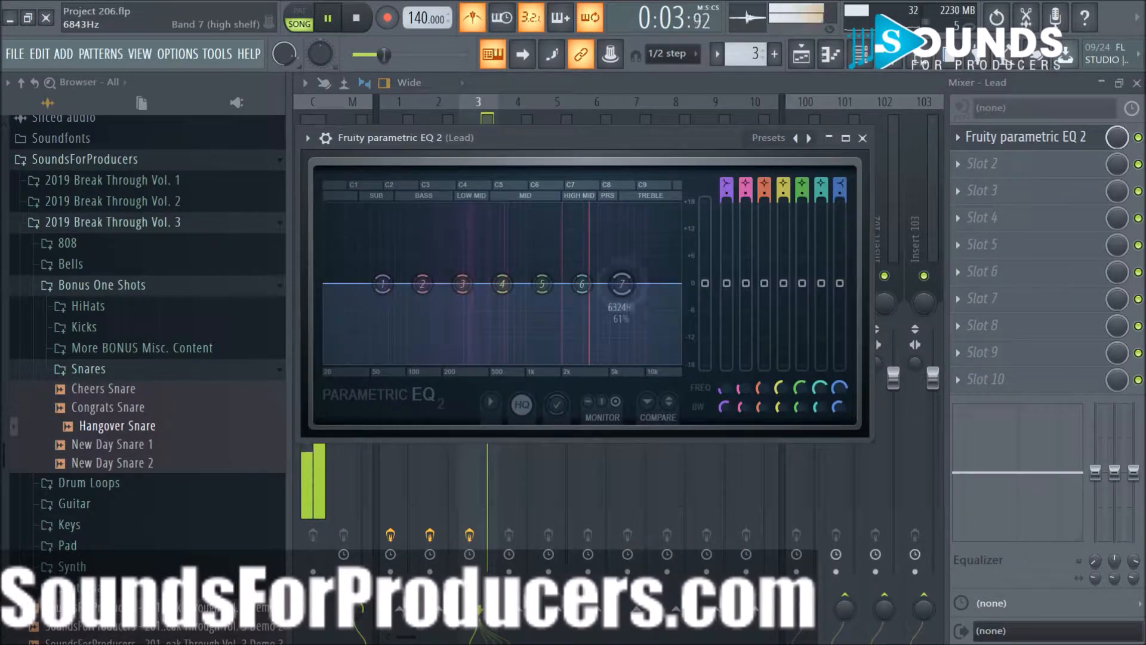
drag(621, 313, 660, 374)
drag(378, 299, 422, 363)
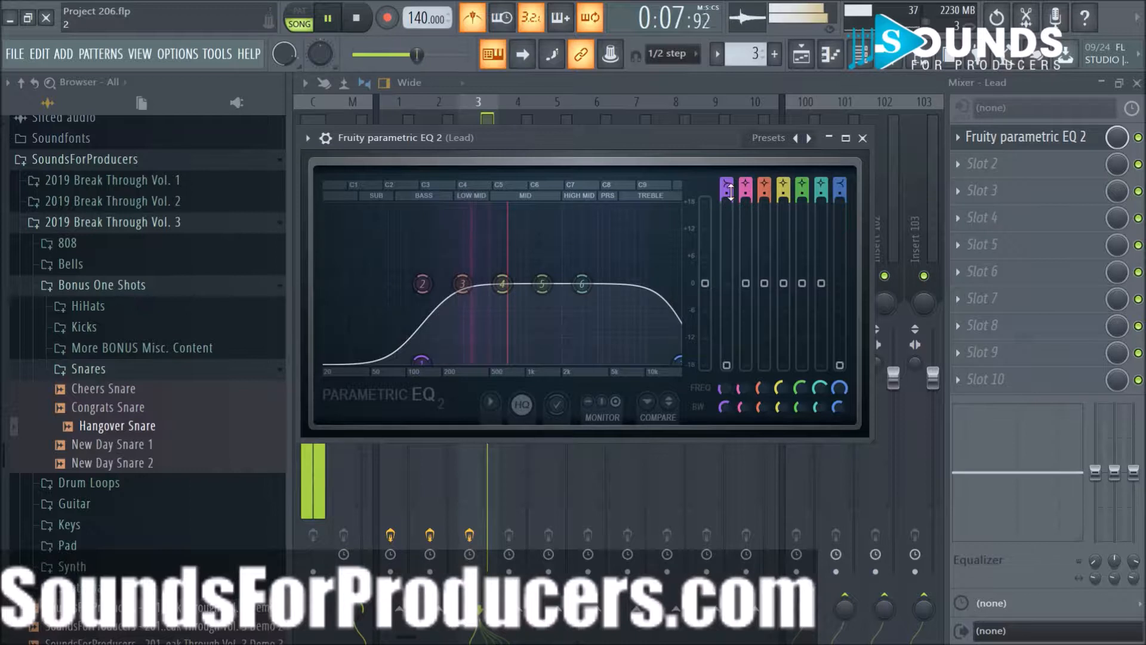
drag(727, 194, 727, 181)
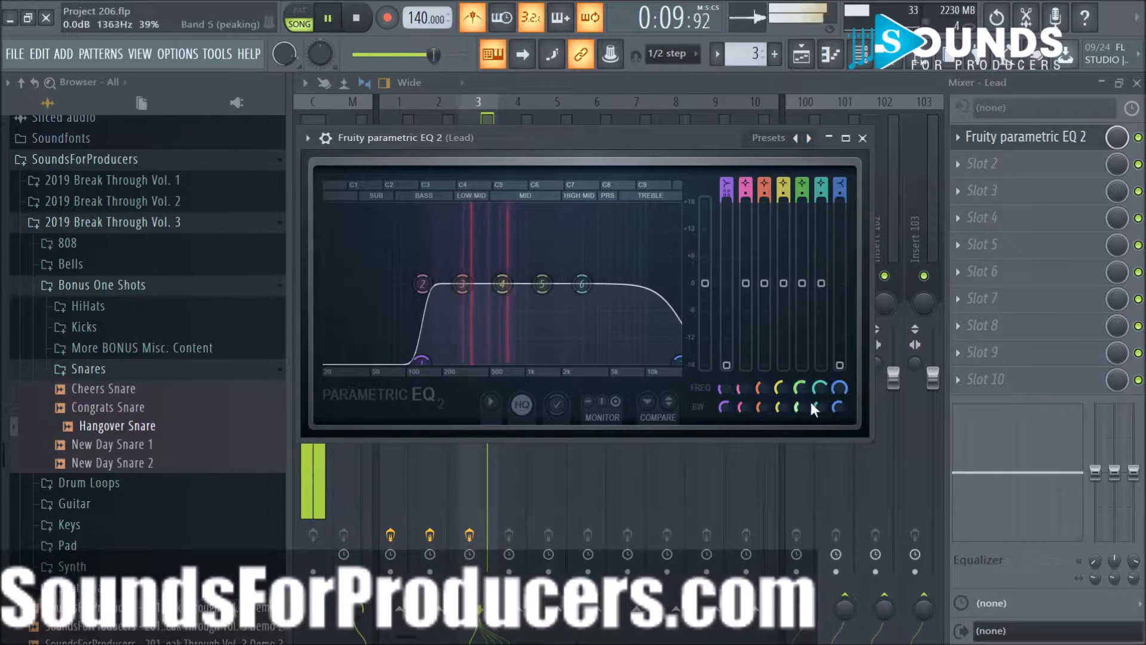
Lower the Lead EQ's band 7 cutoff to just under 10 kHz, make its slope steeper, and close the equalizer.
drag(839, 389, 839, 402)
drag(839, 197, 837, 194)
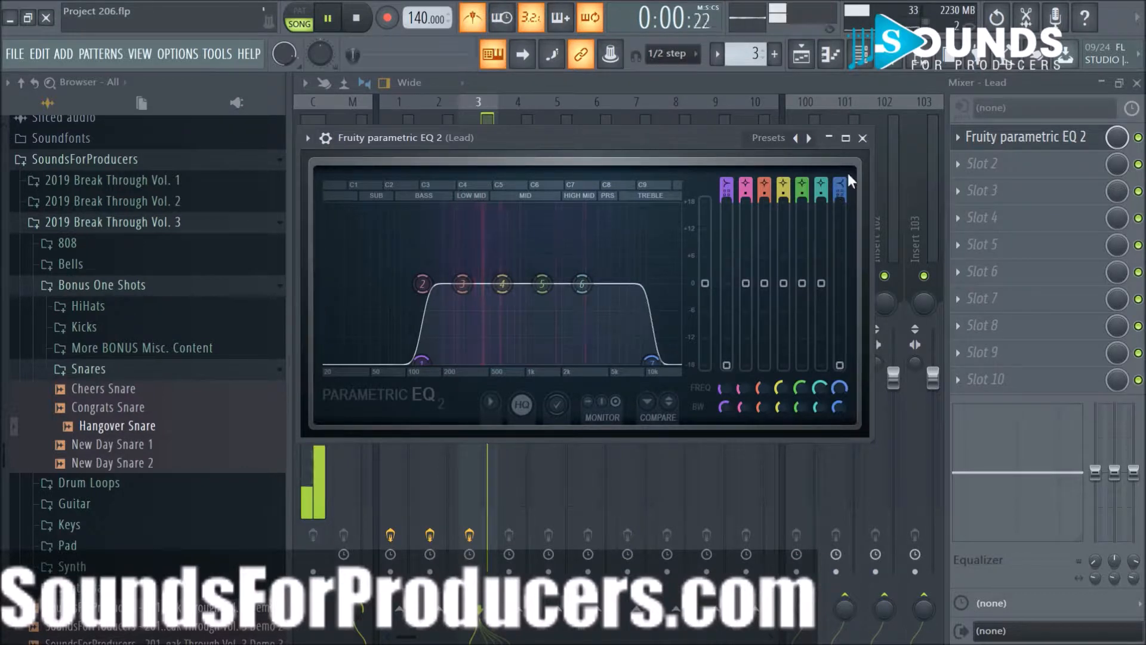
drag(839, 387, 839, 393)
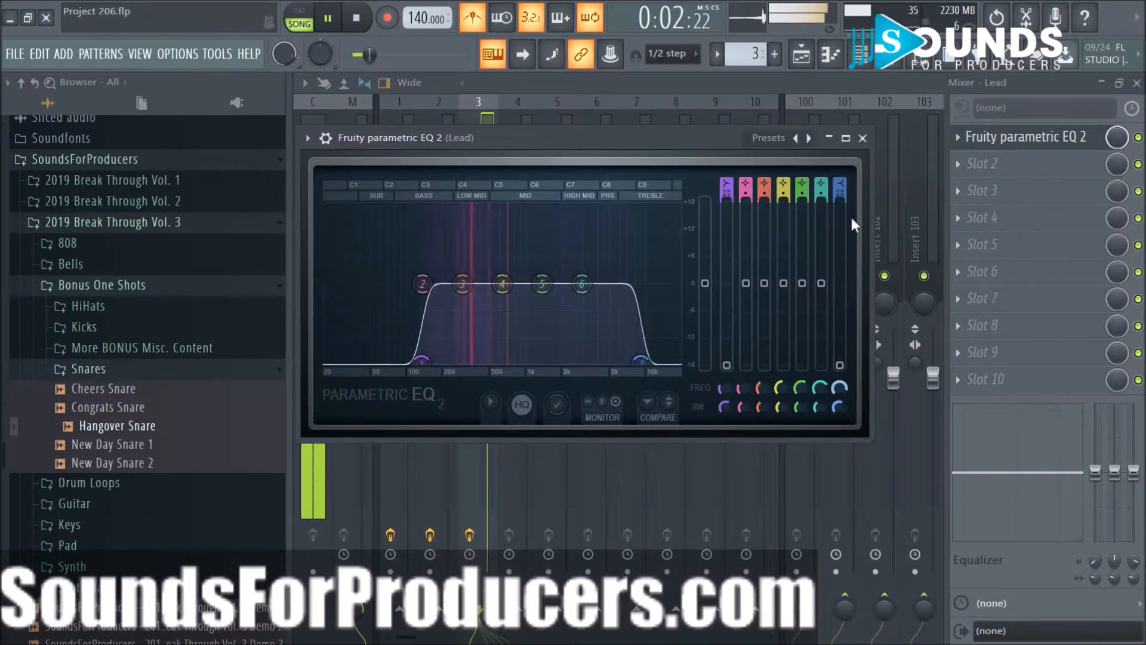
click(862, 138)
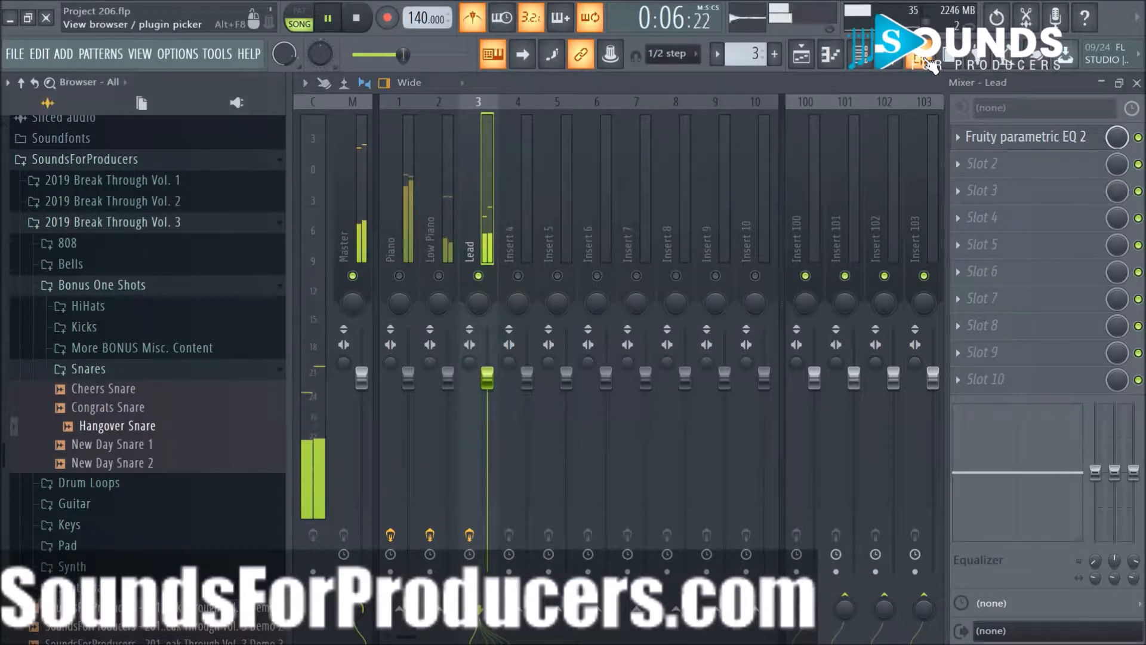
Hide the browser, take the Lead track out of solo, and restart playback with all tracks sounding.
click(920, 56)
right_click(184, 275)
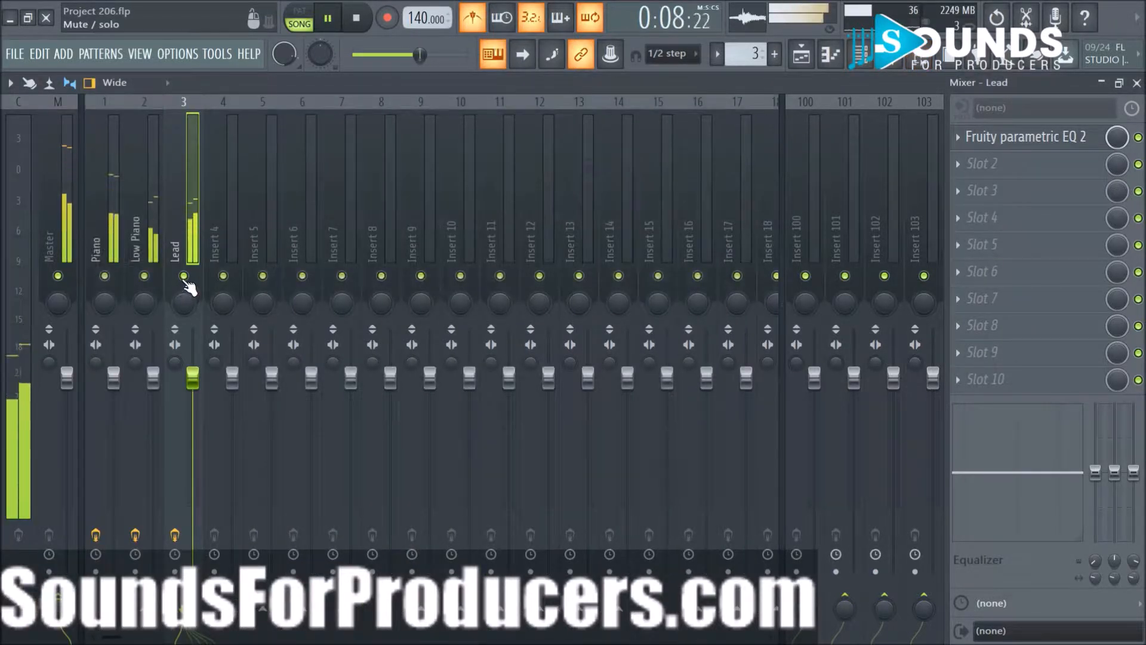
key(space)
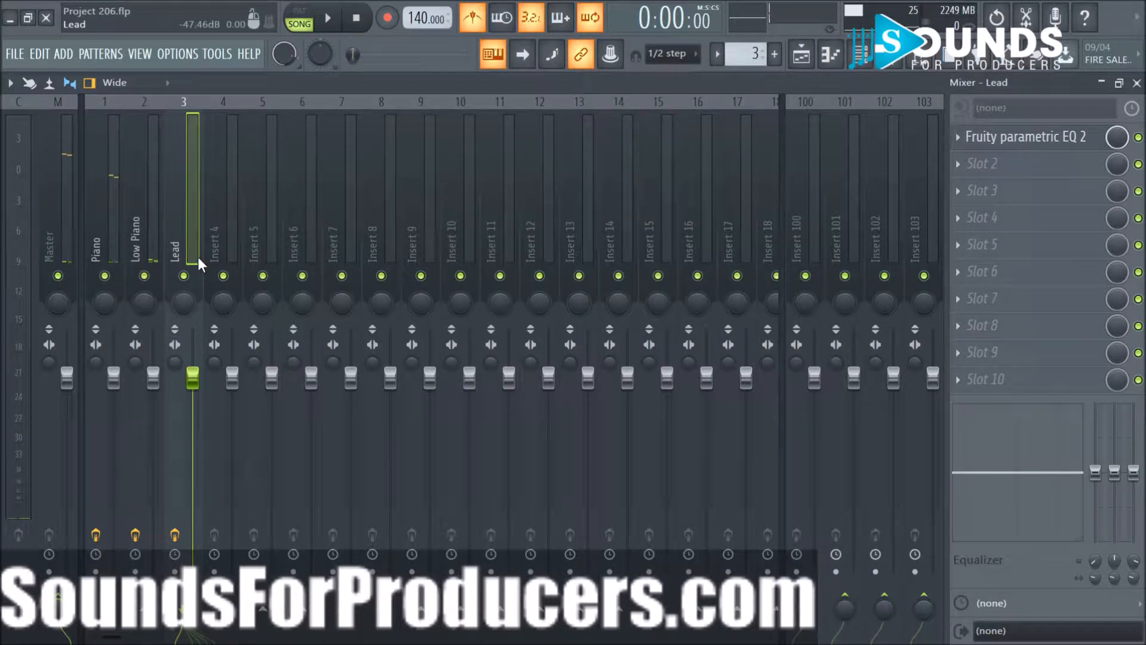
key(space)
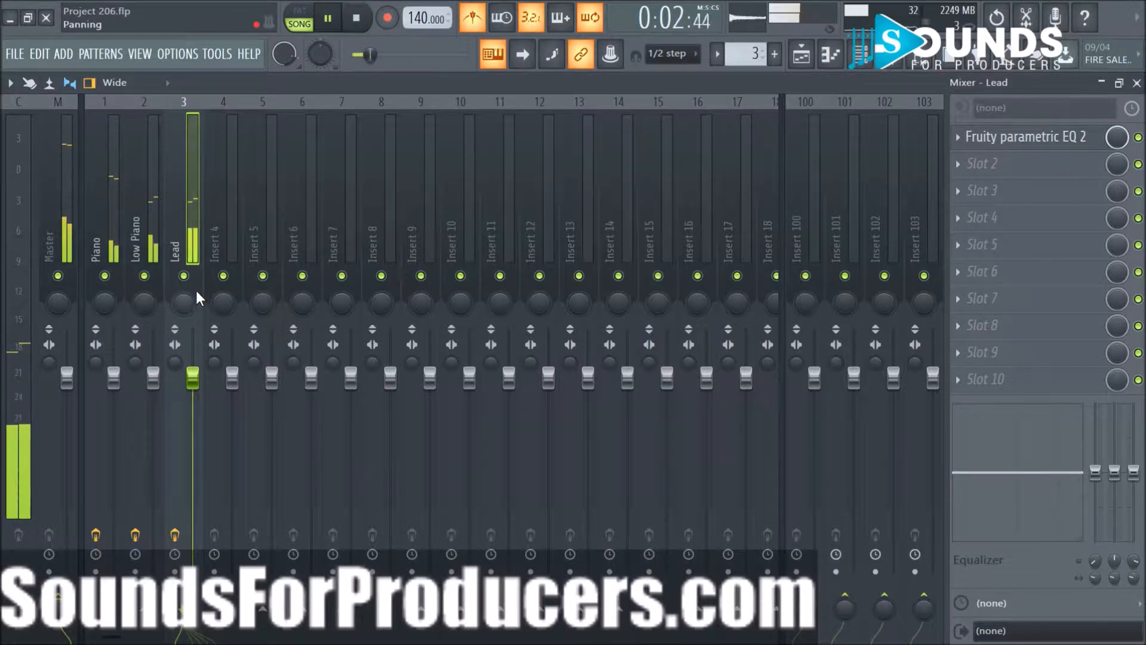
Set the Kontakt 5 #3 channel volume to 76%, change the Piano mixer track's stereo separation, and lower its fader slightly.
key(F6)
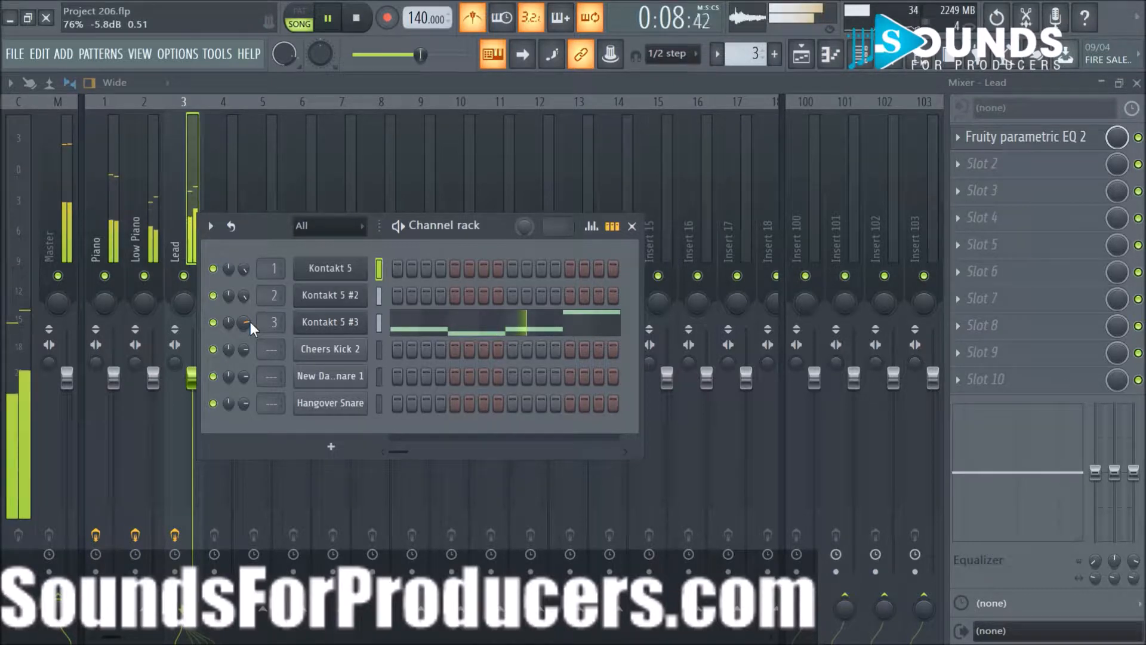
key(F6)
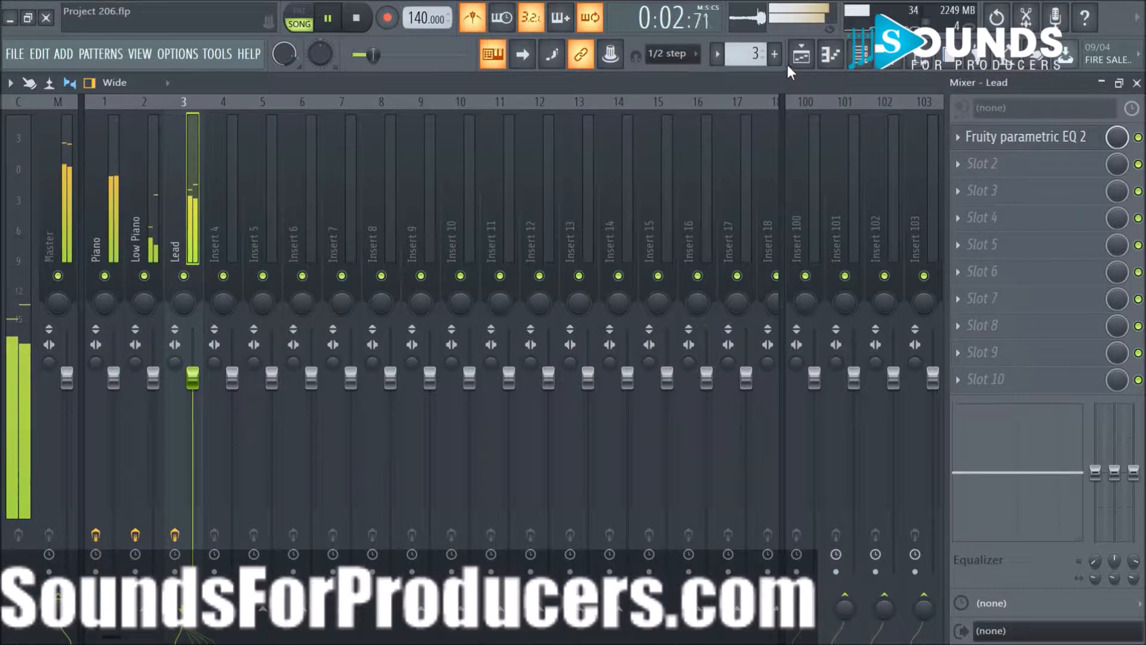
click(96, 362)
scroll(118, 395, down, 3)
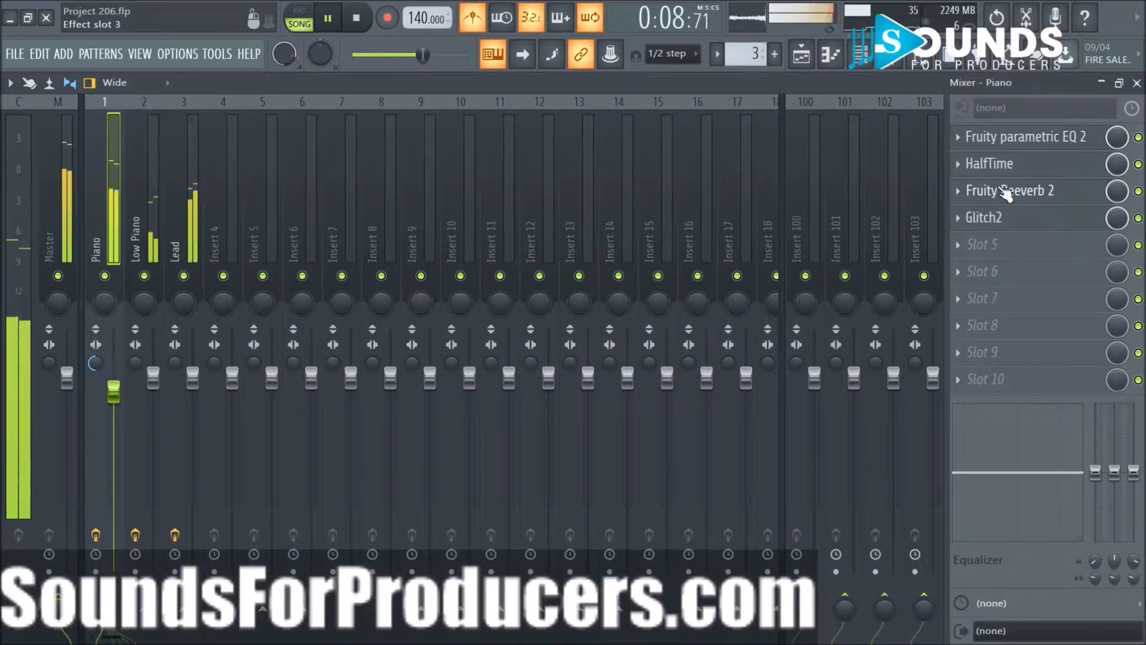
Review the Fruity Reeverb 2 settings on the Piano track, stop playback, and close the reverb window.
click(970, 191)
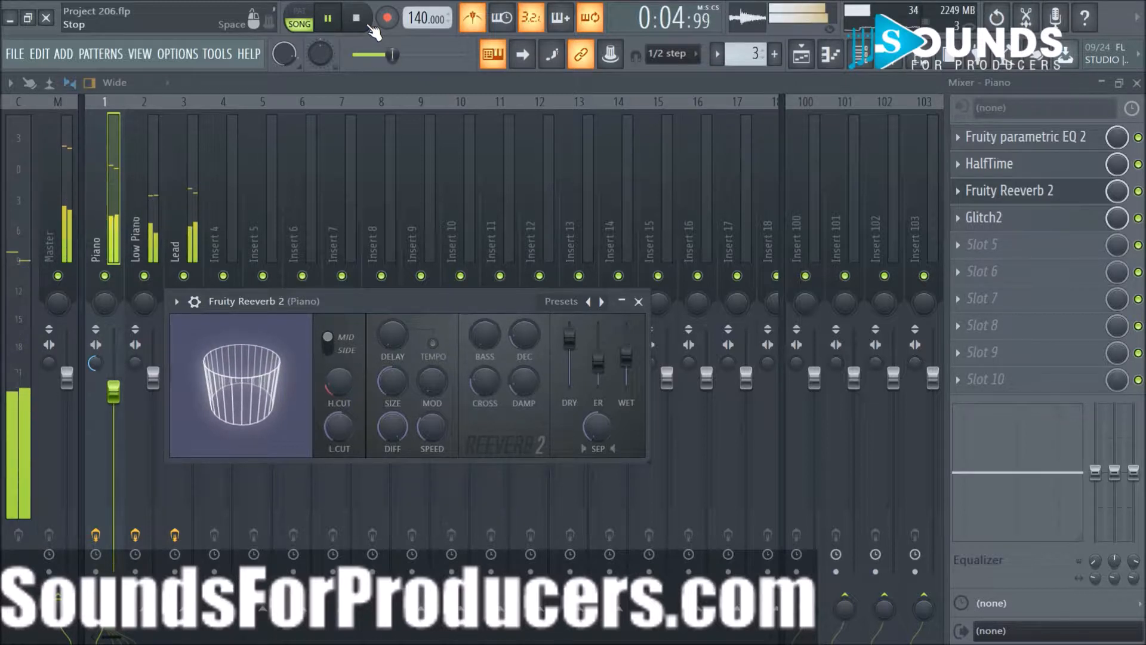
click(370, 27)
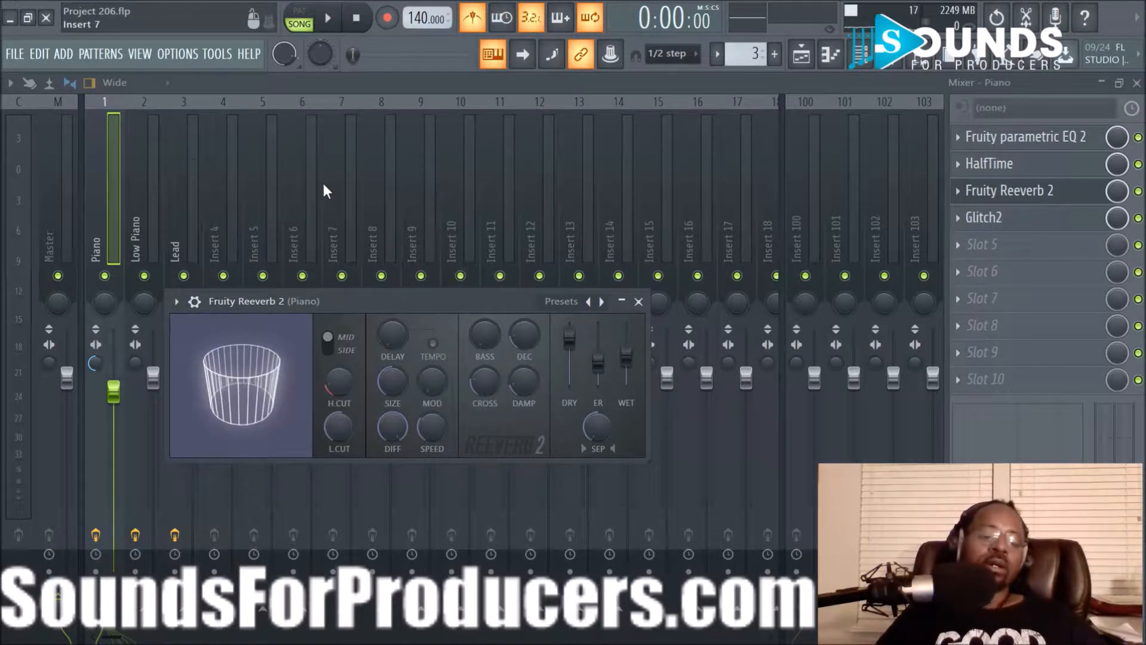
click(801, 53)
click(830, 54)
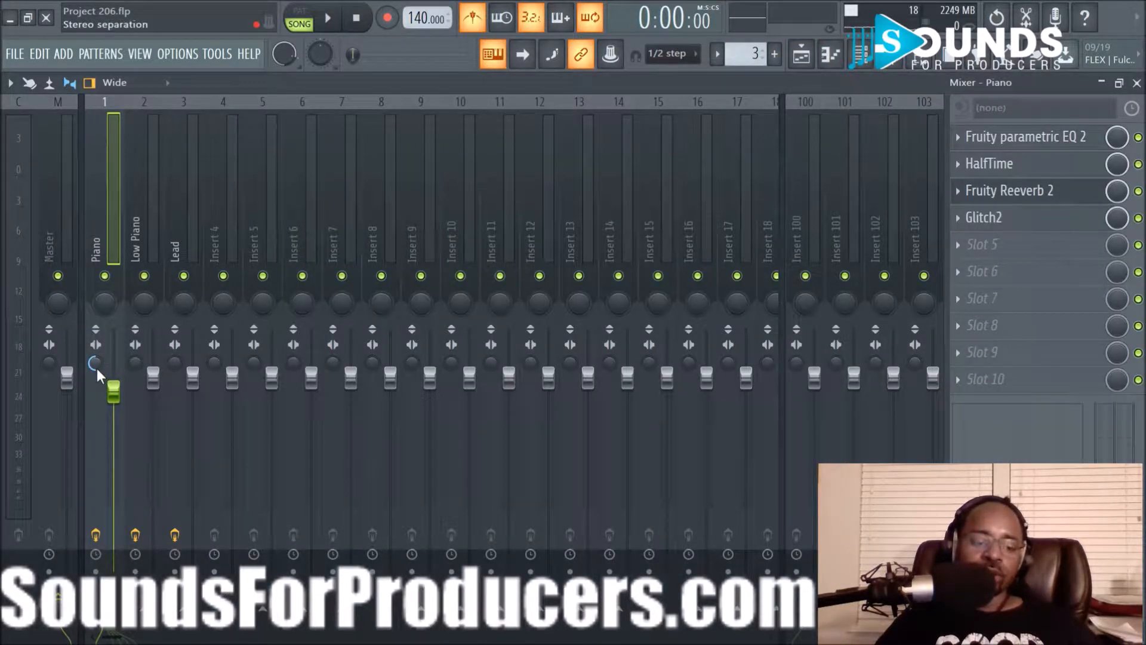
Restart playback with the metronome off and raise the Lead track's fader slightly.
key(space)
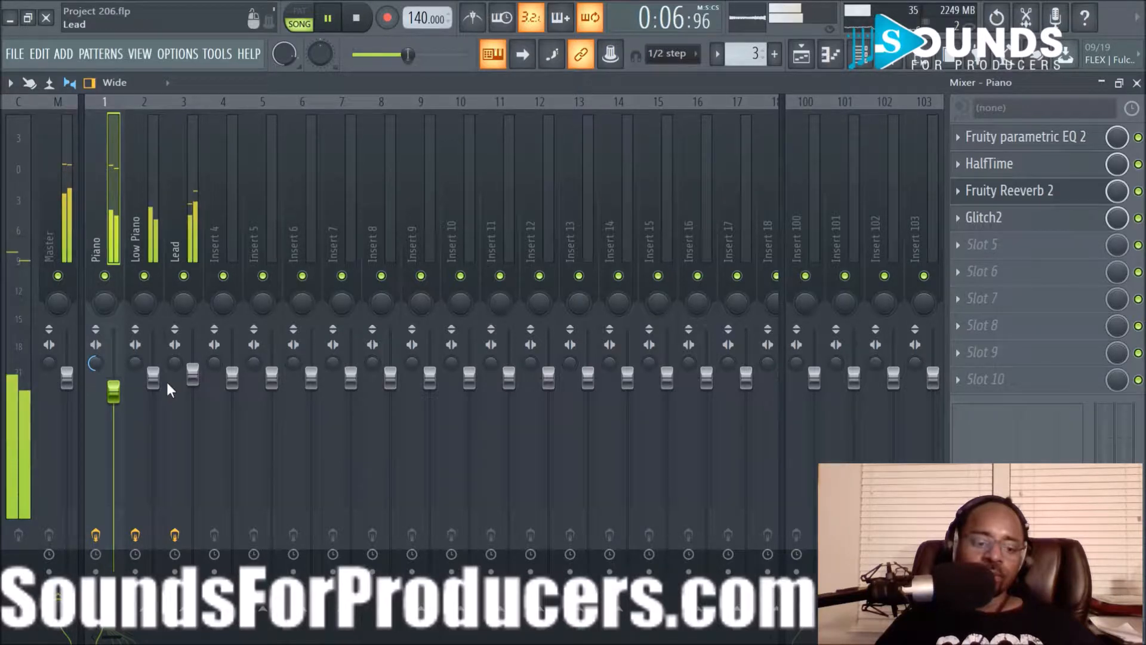
scroll(194, 382, up, 3)
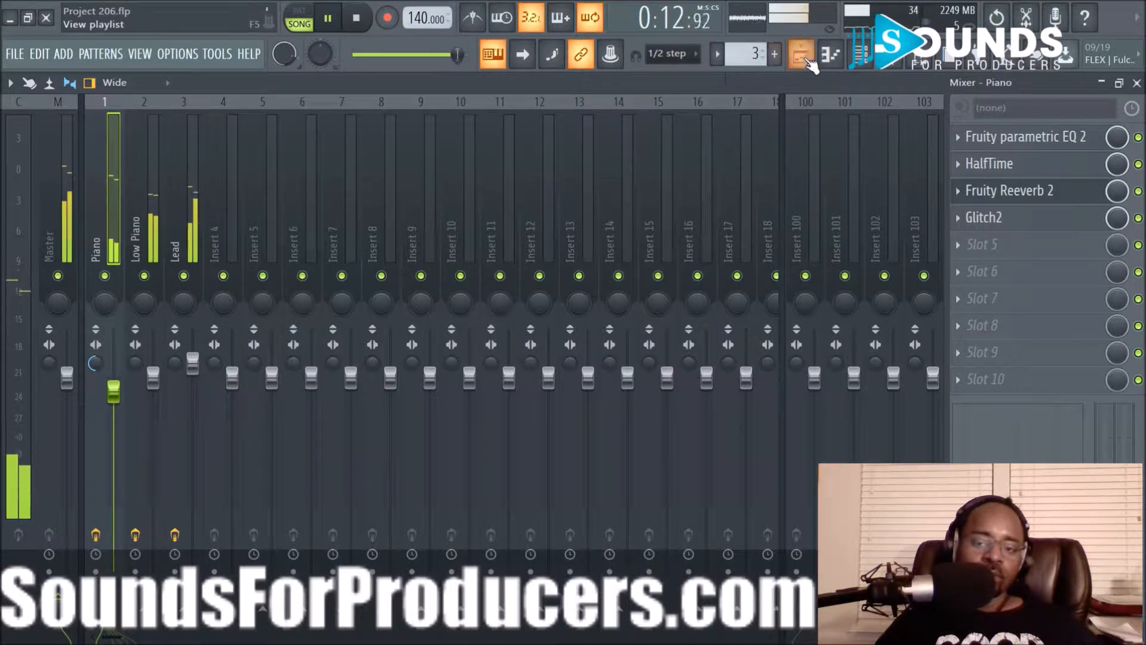
Add Fruity Reeverb 2 to the Lead track's slot 2, set its low cut to 475 Hz, and raise the wet level slightly.
click(184, 192)
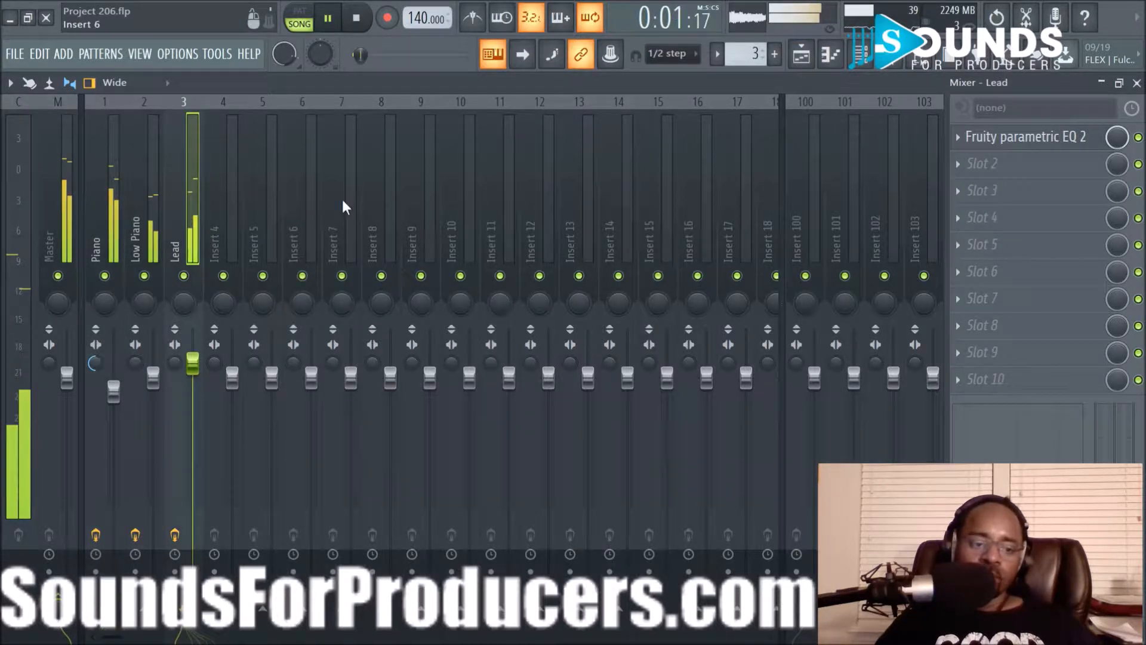
click(958, 164)
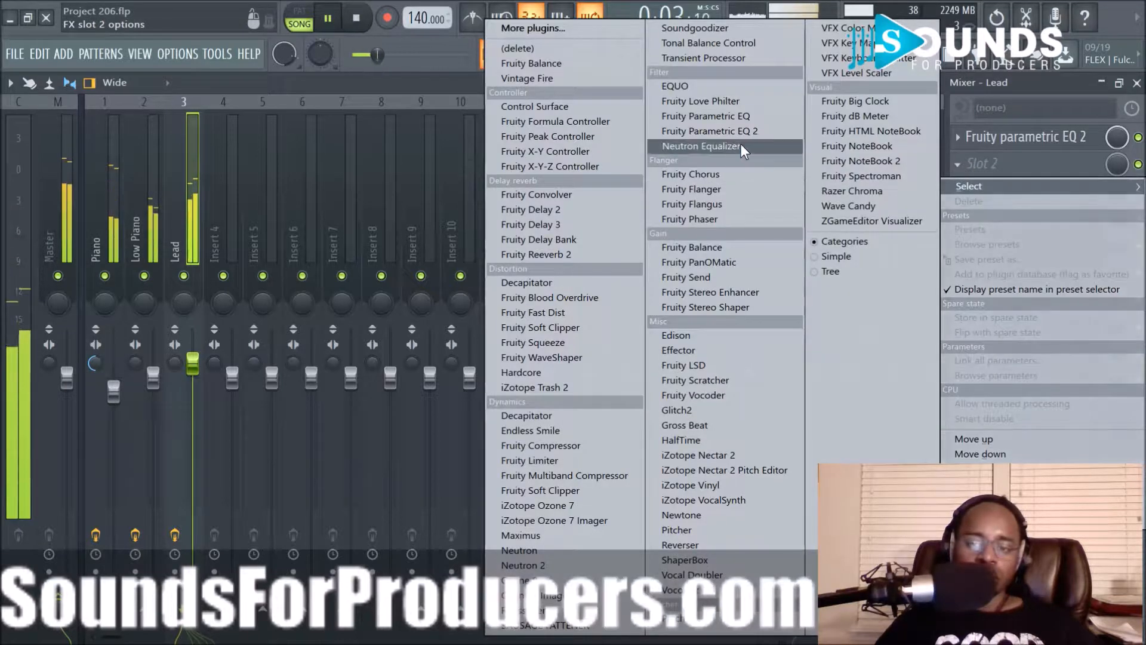
click(570, 256)
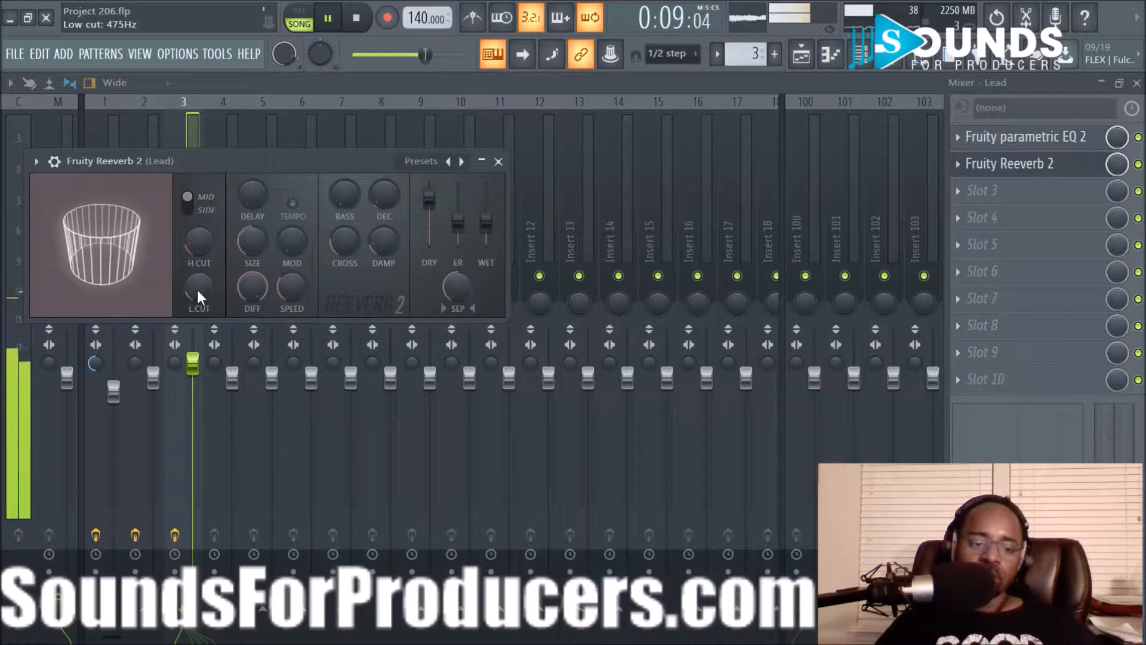
drag(486, 221, 486, 211)
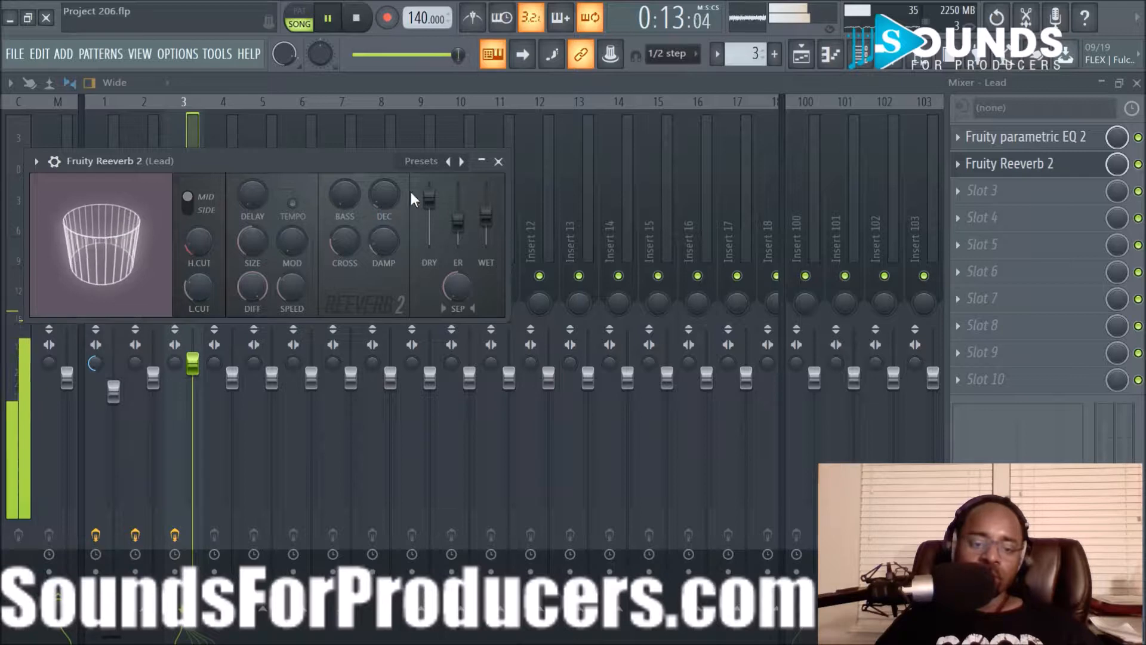
click(499, 161)
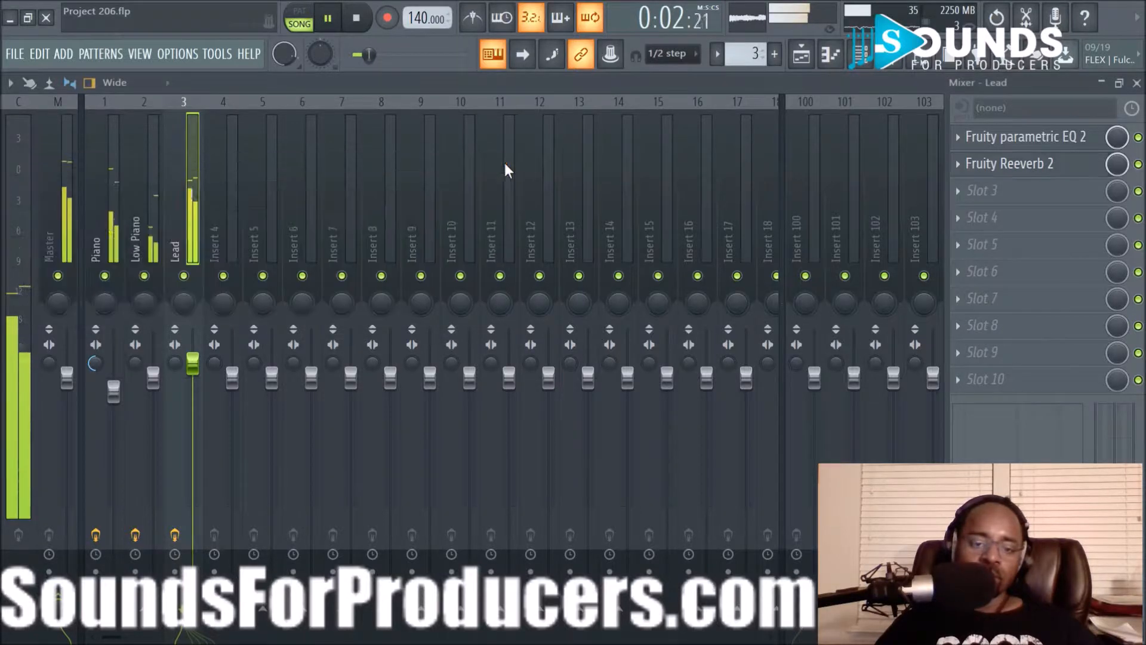
Stop playback, create a new empty Pattern 4, and place it in the playlist on Track 4 from bar 1 to bar 5.
click(801, 54)
key(space)
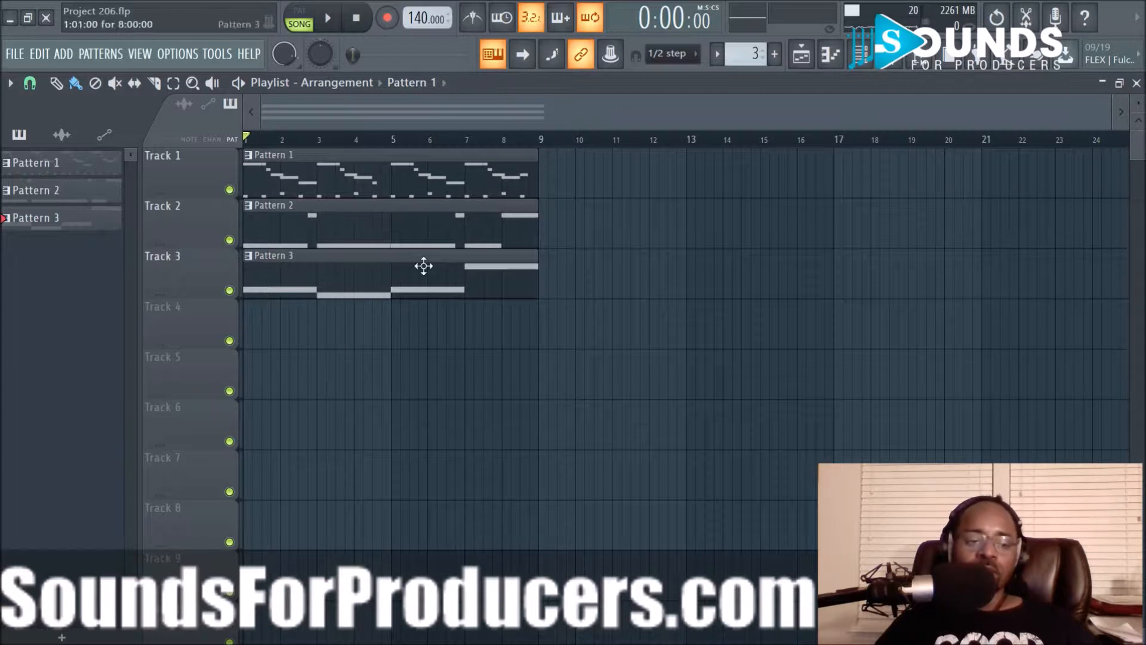
click(868, 64)
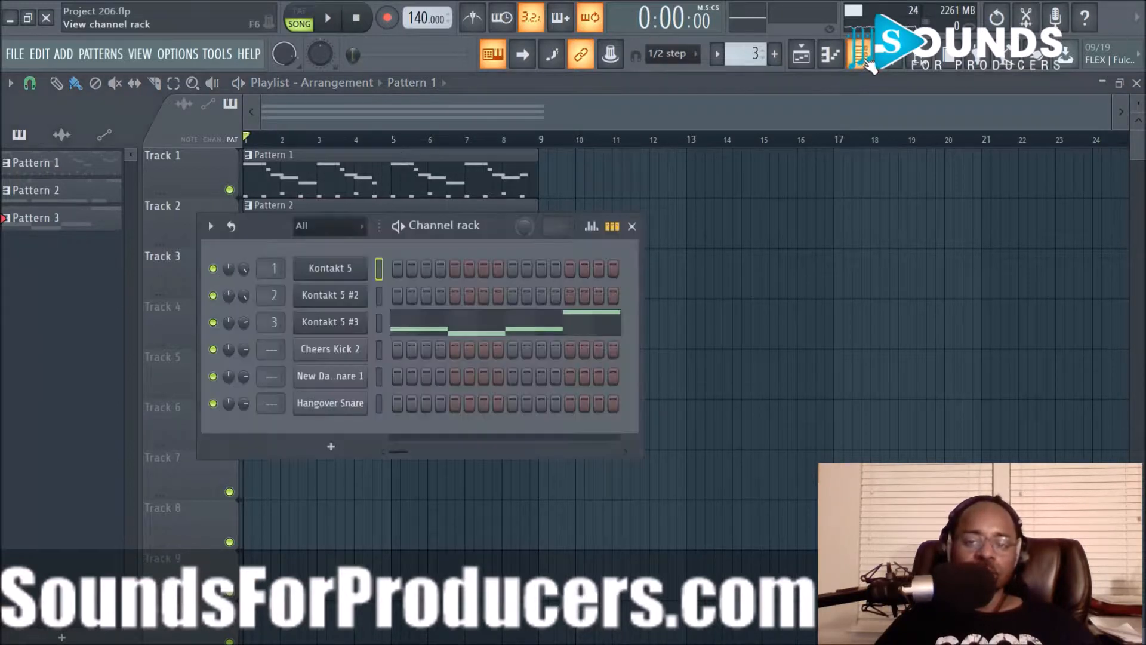
click(632, 226)
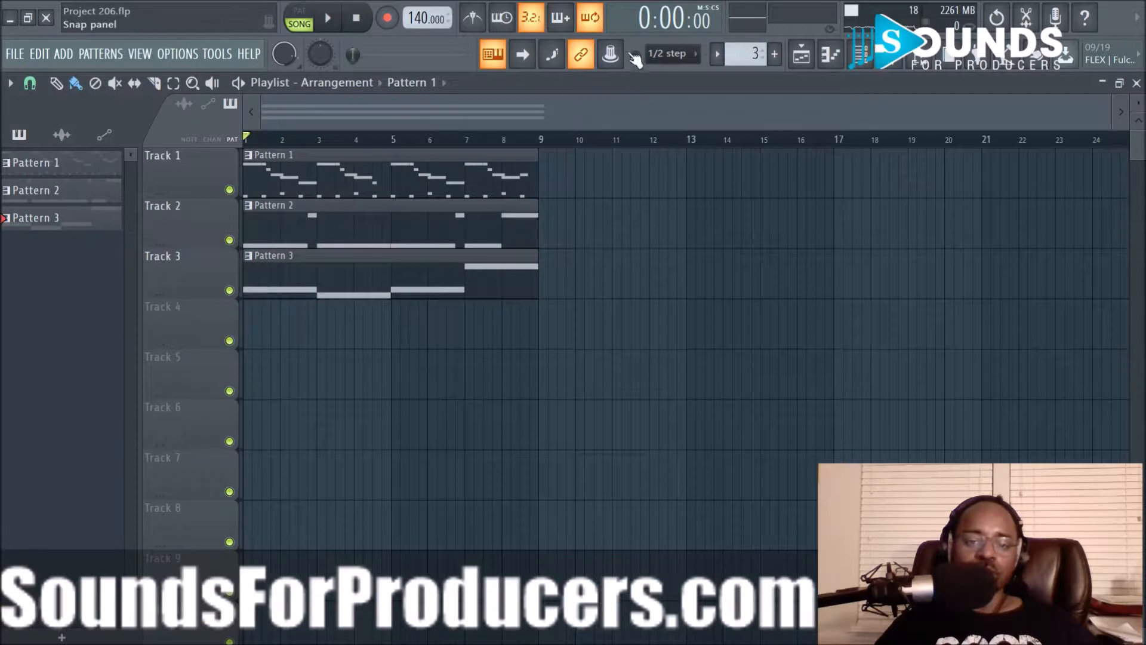
click(775, 54)
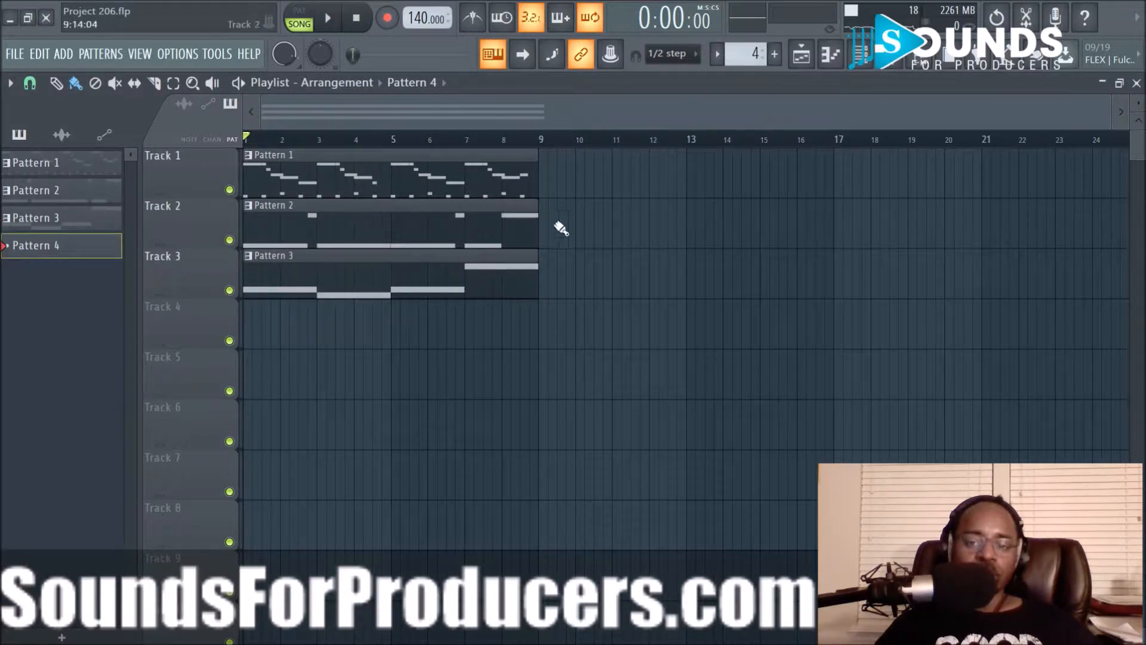
click(328, 355)
drag(329, 365, 357, 338)
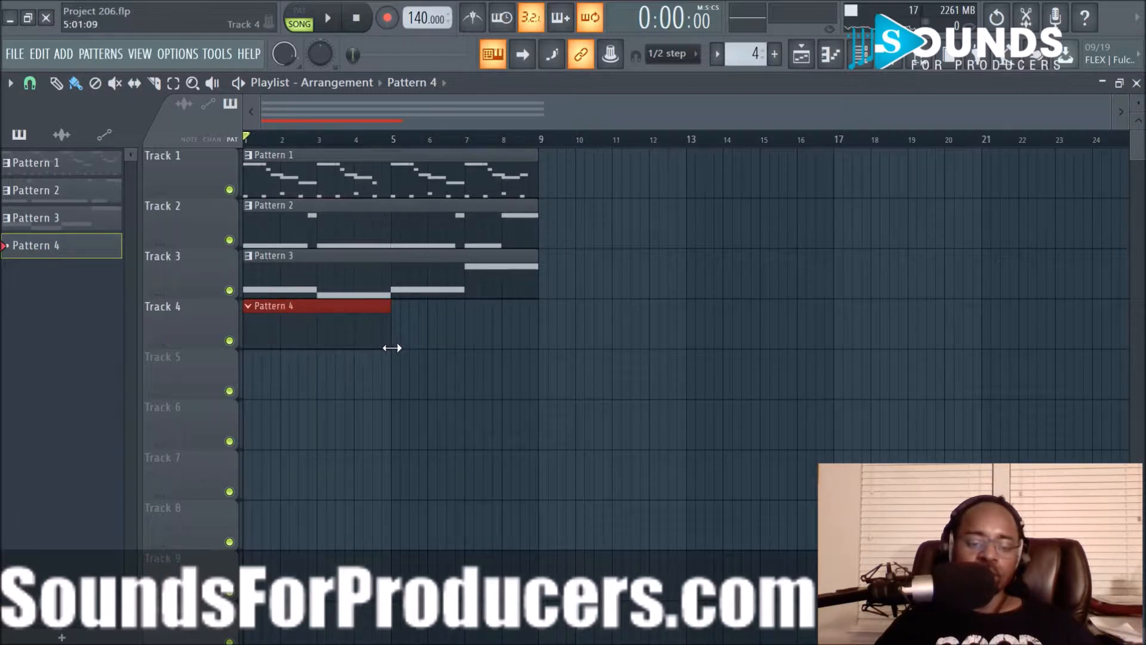
Widen the channel rack, route Cheers Kick 2 to mixer track 4, and move the rack below the playlist clips.
click(867, 59)
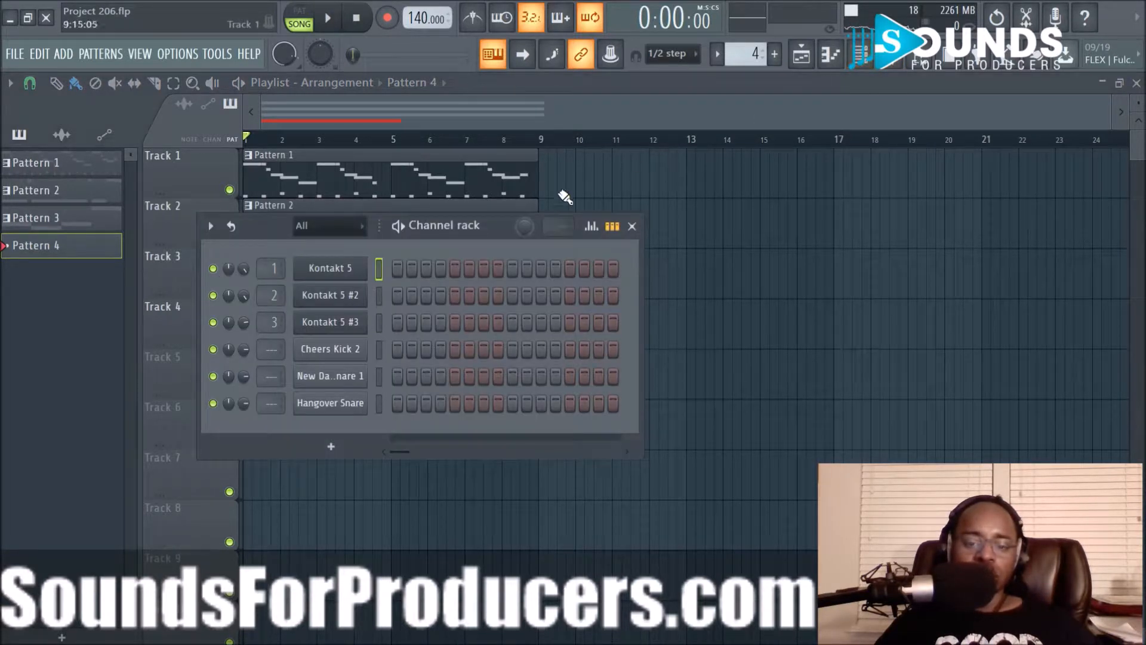
drag(643, 371, 1009, 406)
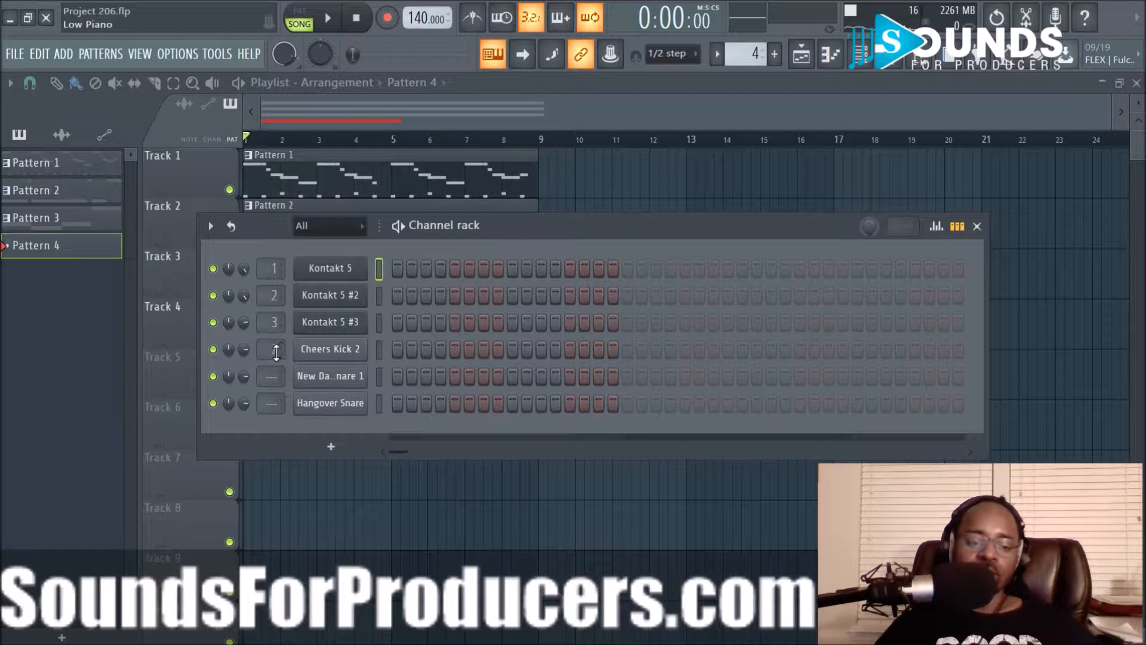
drag(503, 229, 601, 349)
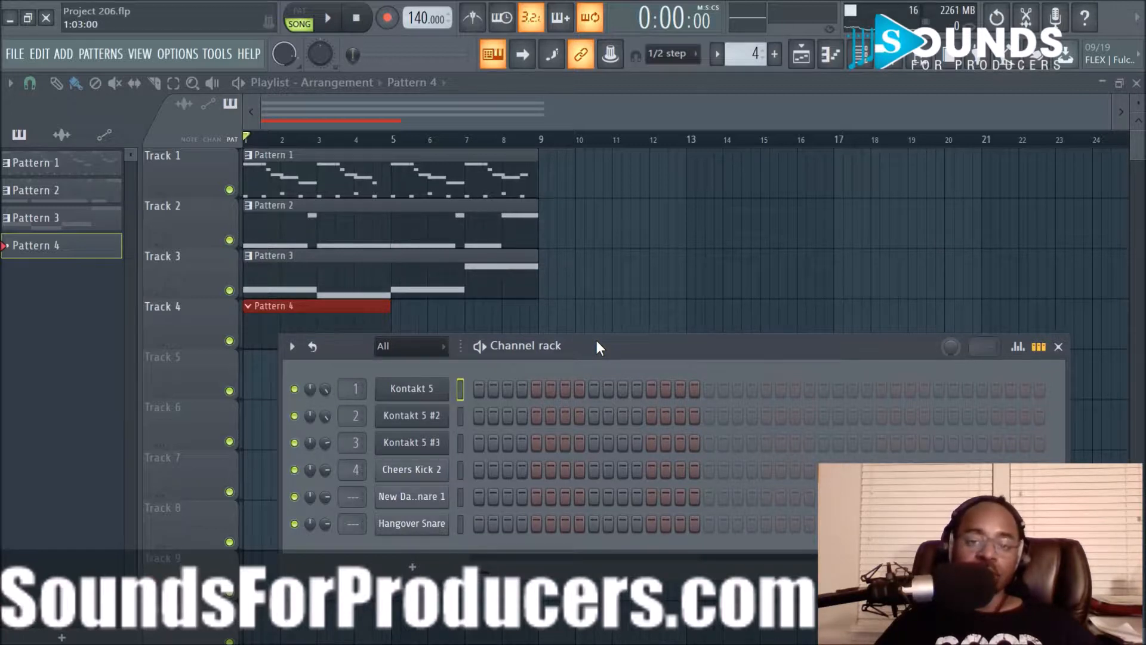
Turn on the metronome and replay the start of the song against it.
key(space)
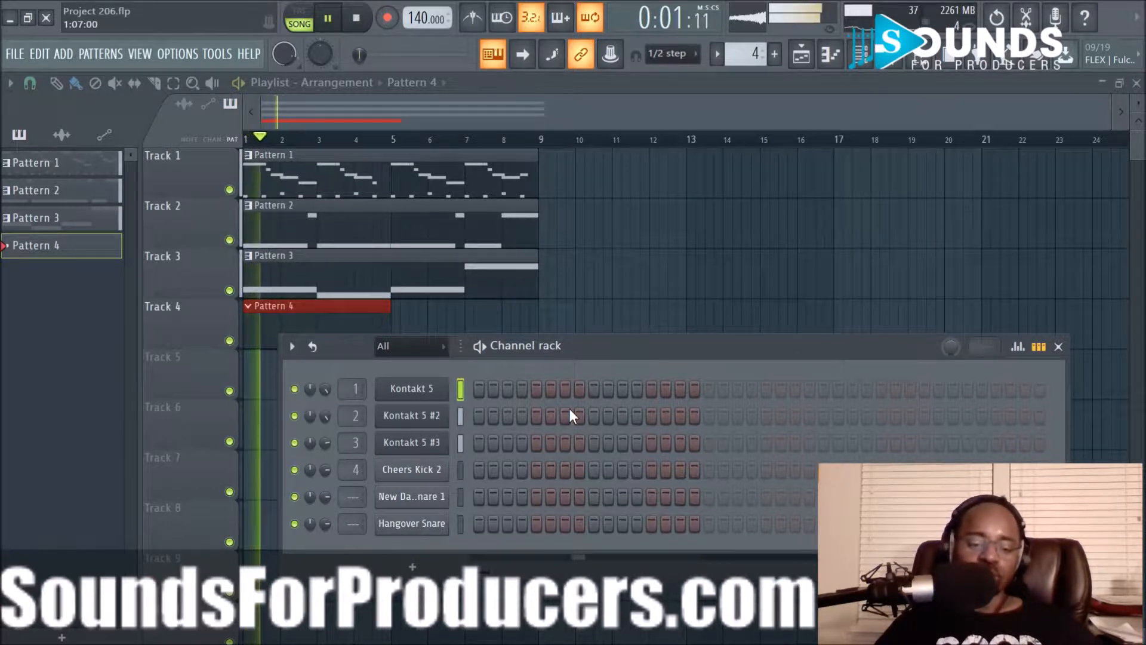
click(472, 18)
key(space)
key(space)
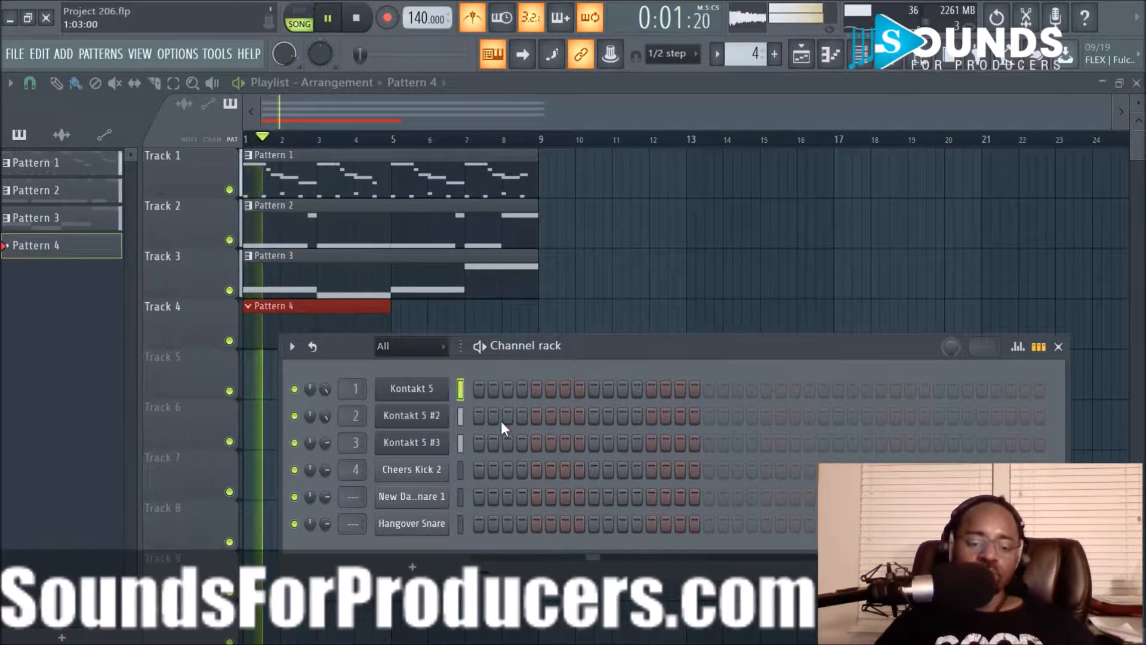
key(space)
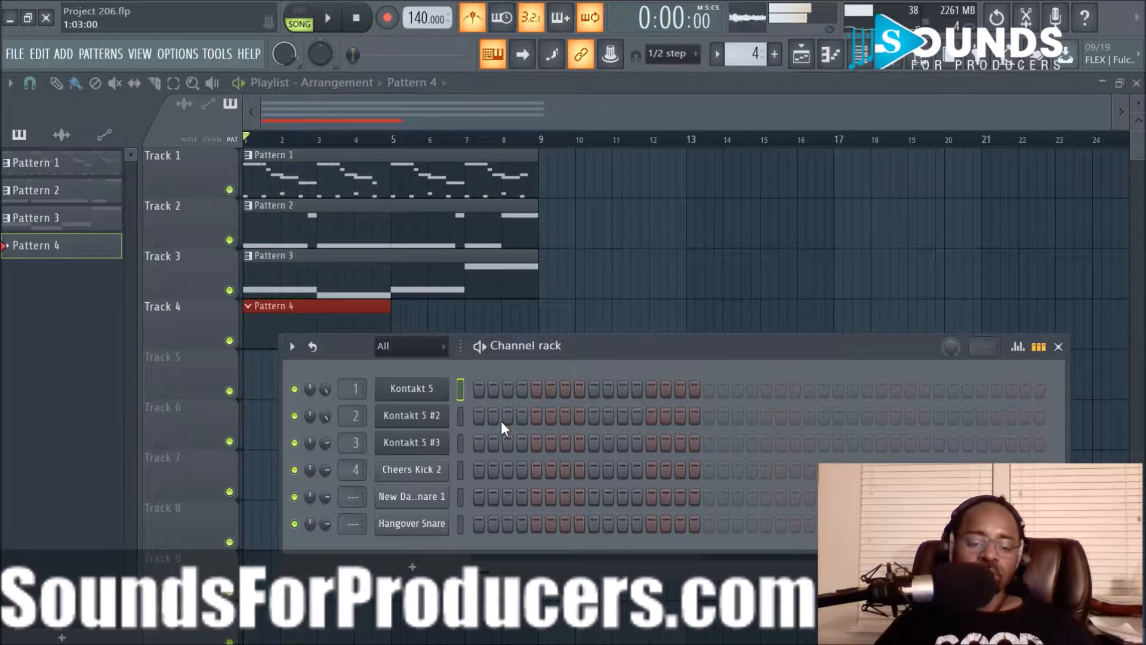
key(space)
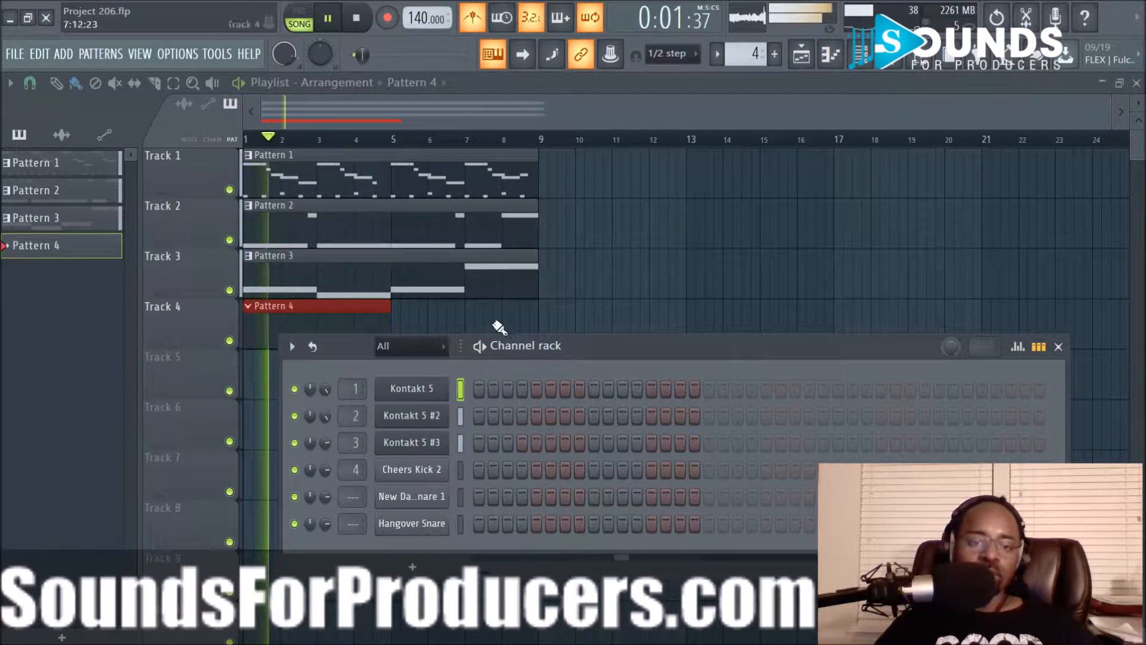
Try a tempo of 150 BPM and play the opening of the song at that speed.
key(space)
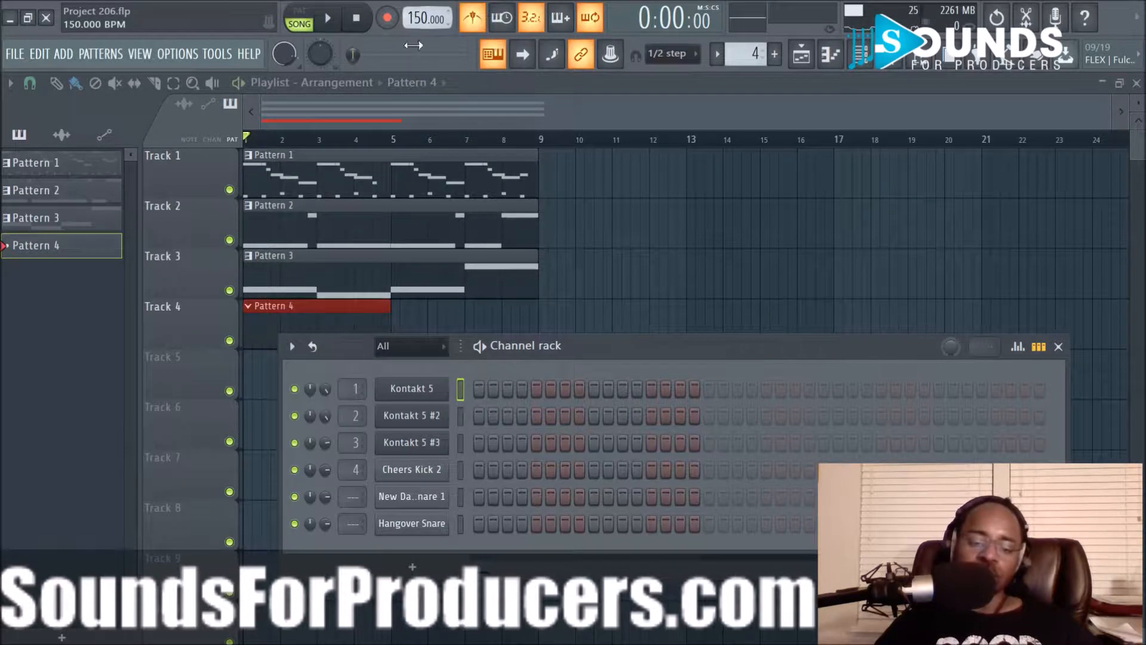
key(space)
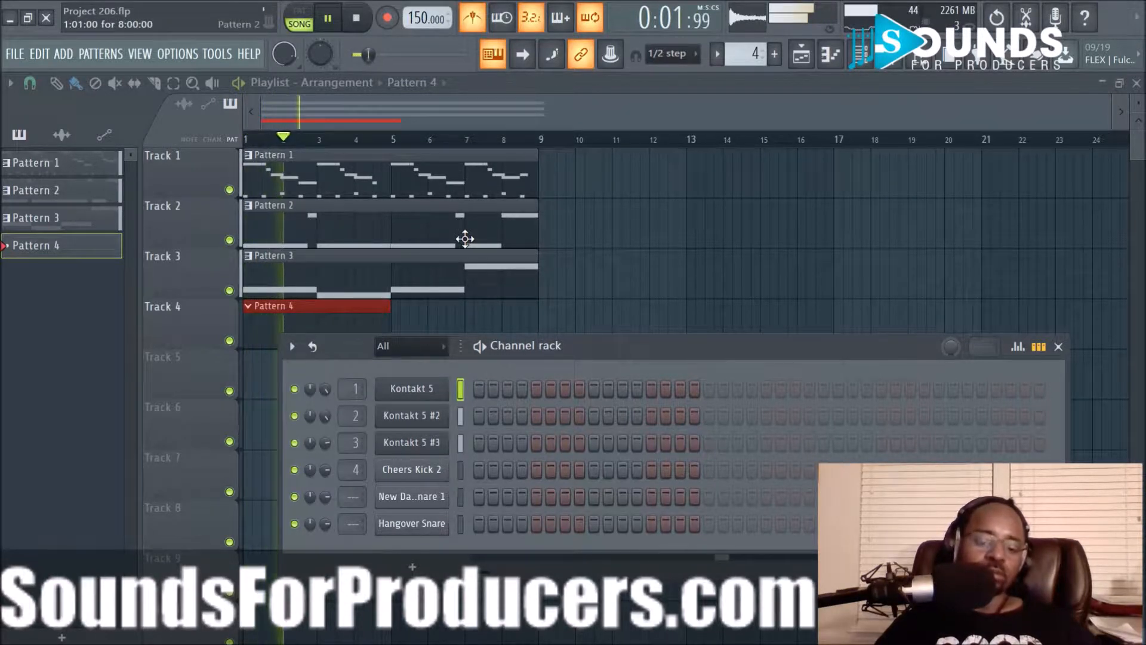
key(space)
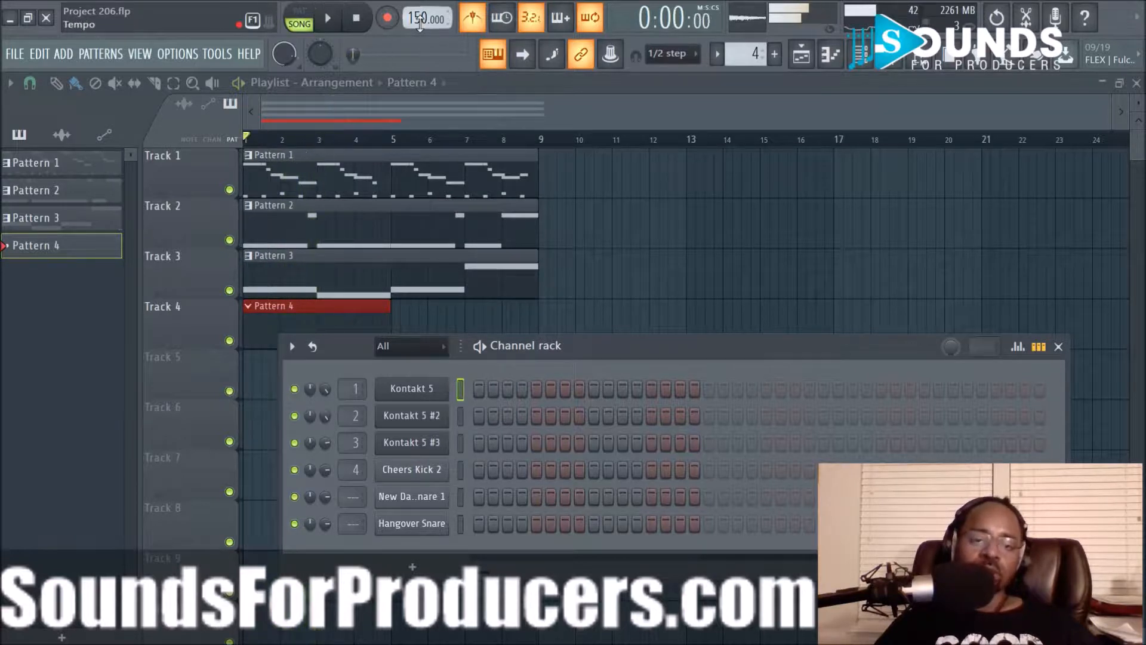
Try a tempo of 130 BPM, listen to the song with the metronome, and stop playback.
right_click(421, 22)
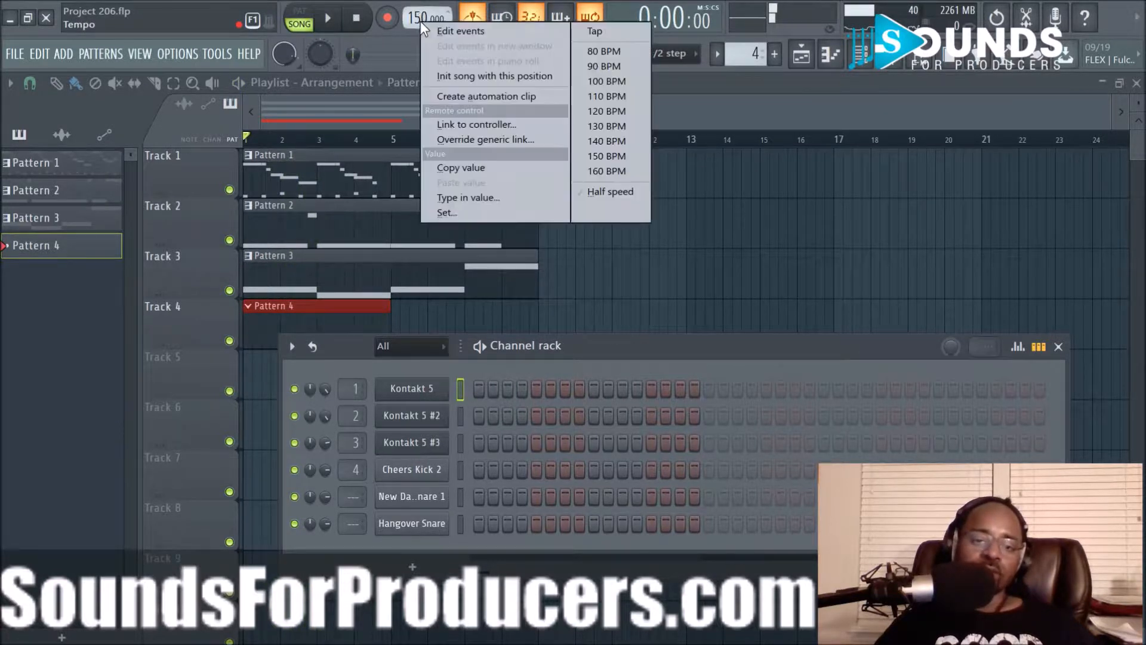
click(606, 129)
key(space)
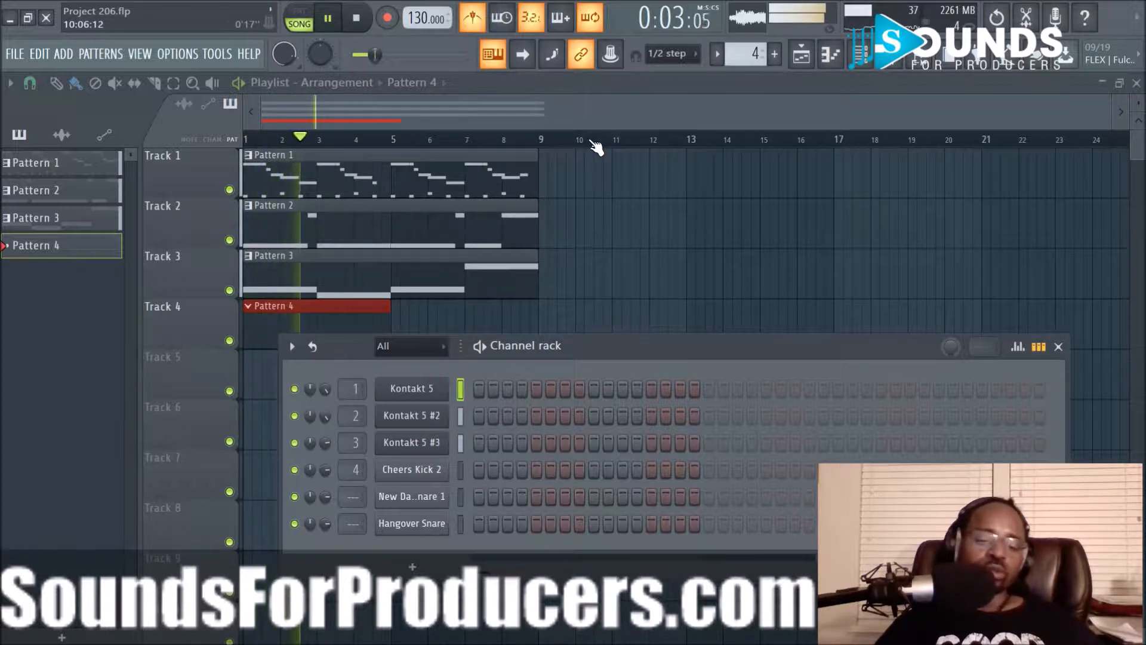
right_click(470, 24)
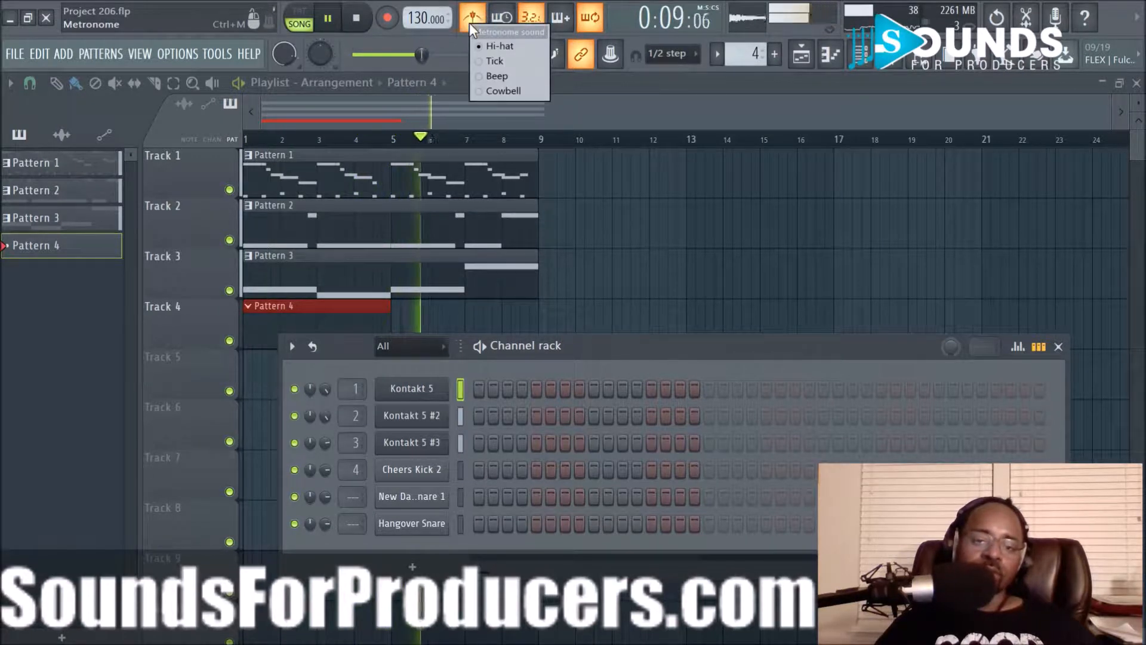
click(469, 24)
key(space)
Set the tempo back to 140 BPM and briefly play the song to check it.
right_click(412, 19)
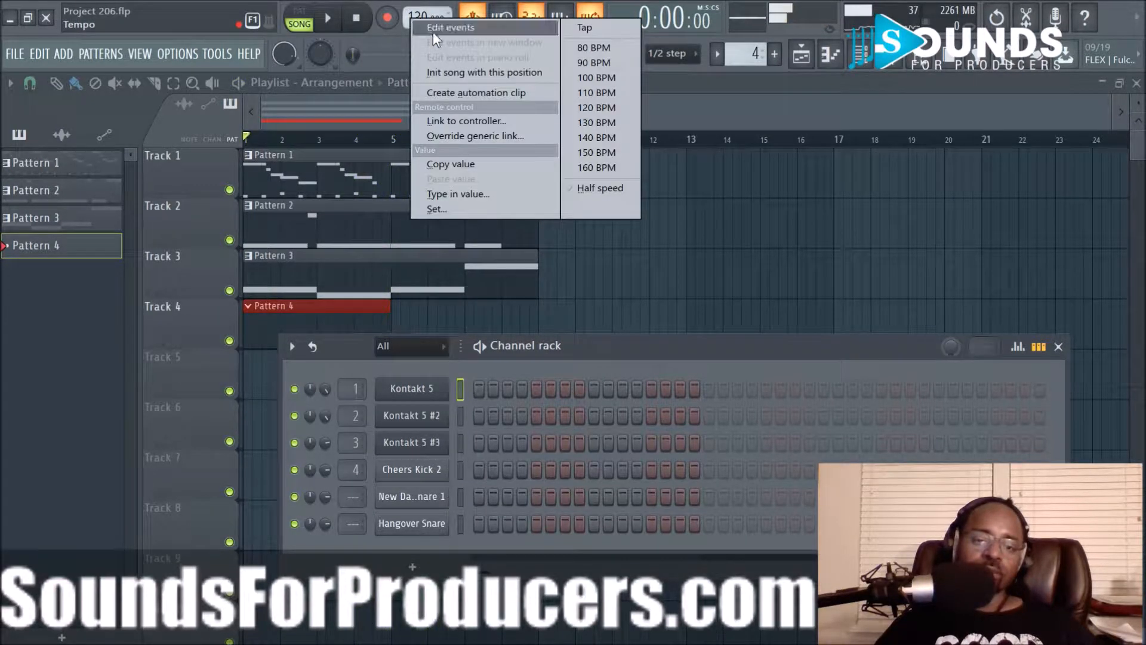
click(595, 137)
key(space)
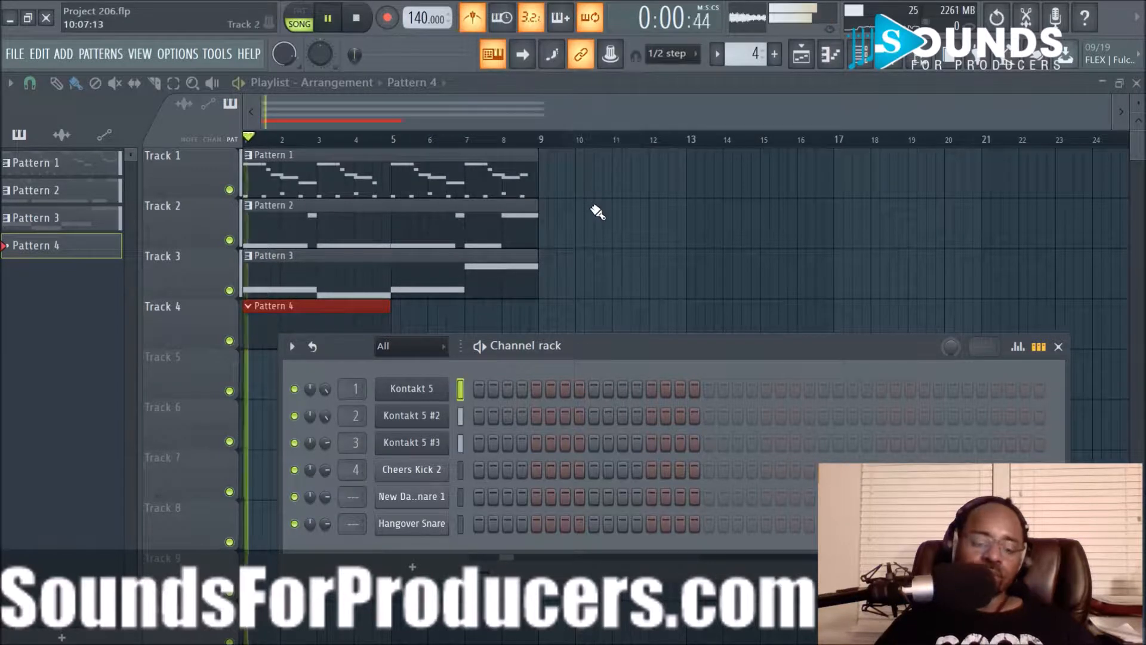
key(space)
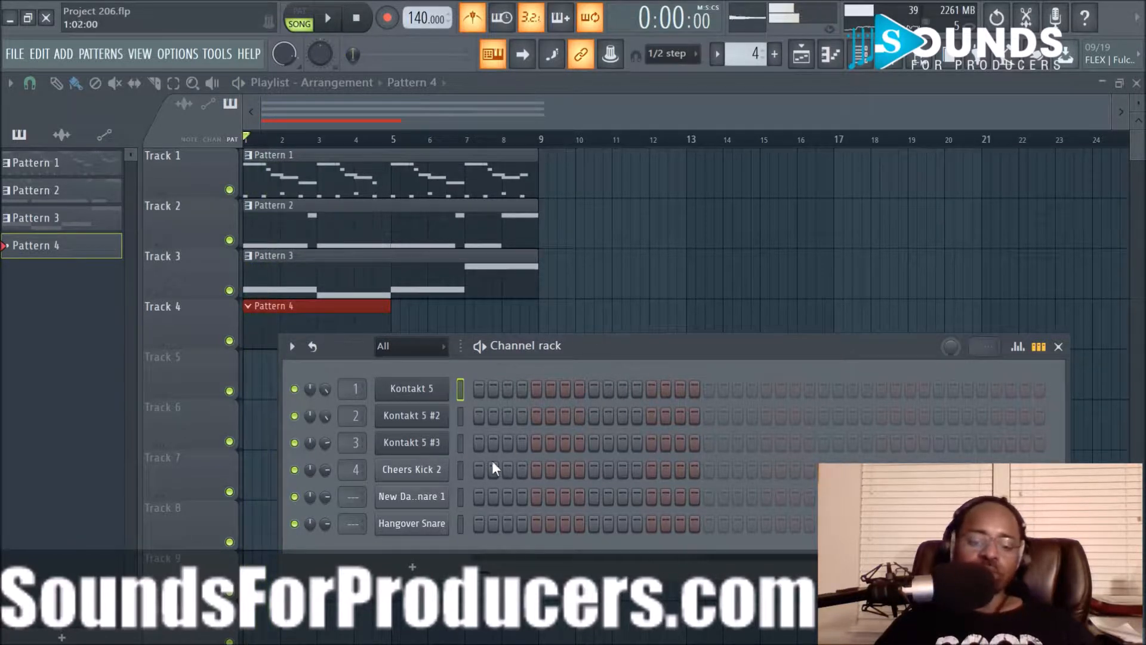
Add Cheers Kick 2 hits on steps 1, 7, 13, 23 and 27 of Pattern 4, checking them against the song.
click(476, 472)
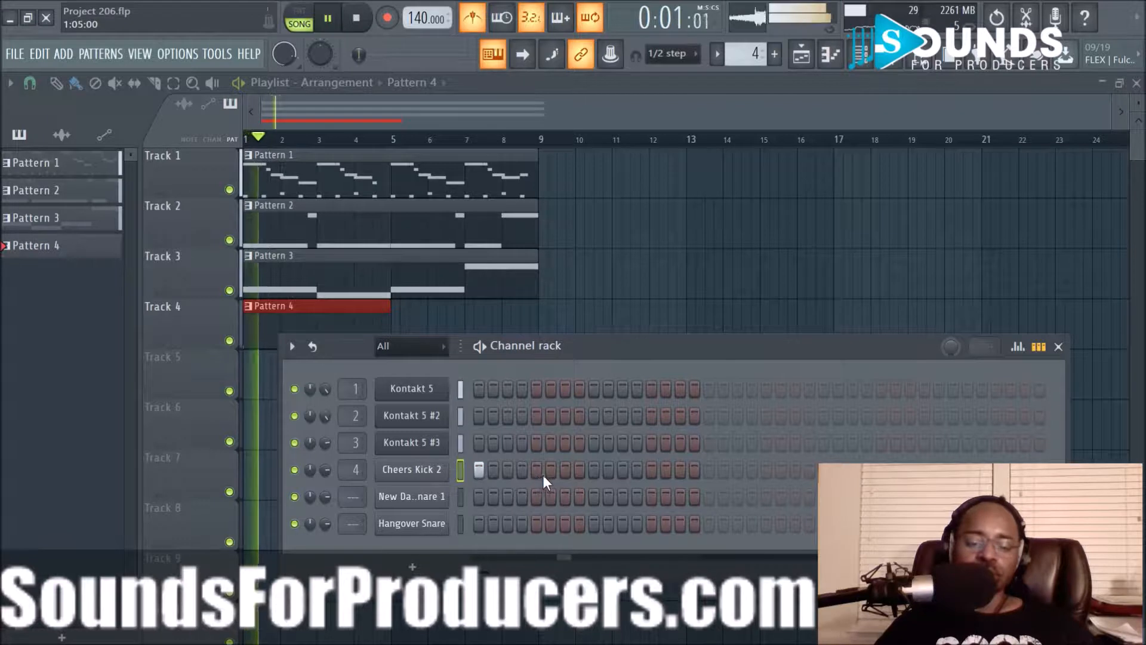
key(space)
click(565, 470)
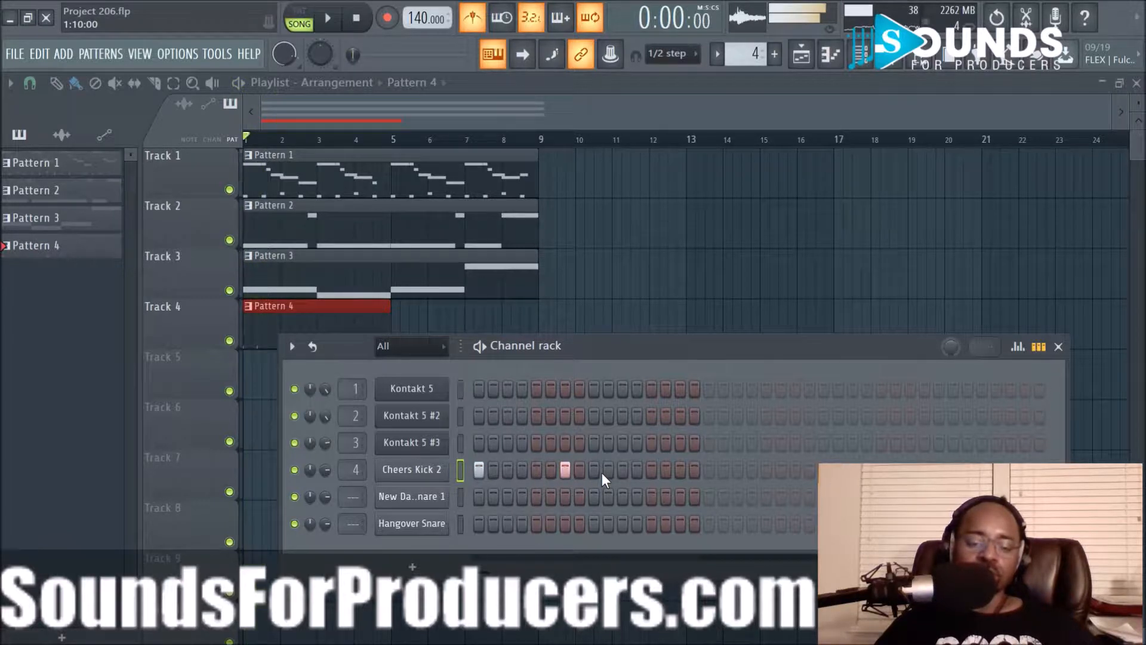
click(651, 471)
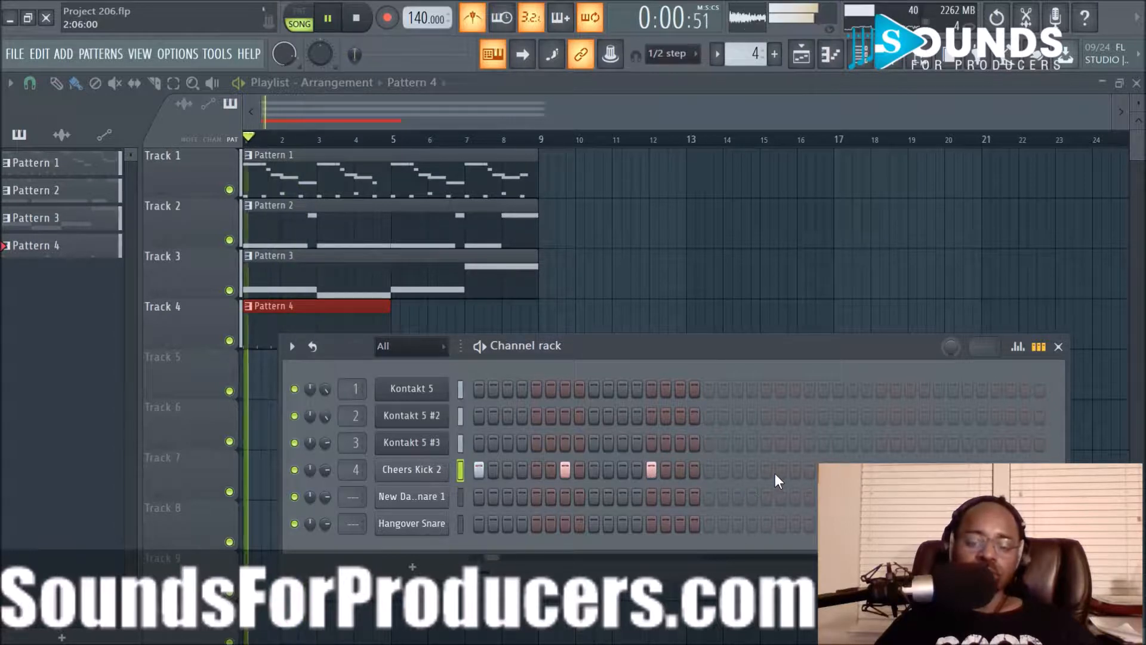
click(792, 471)
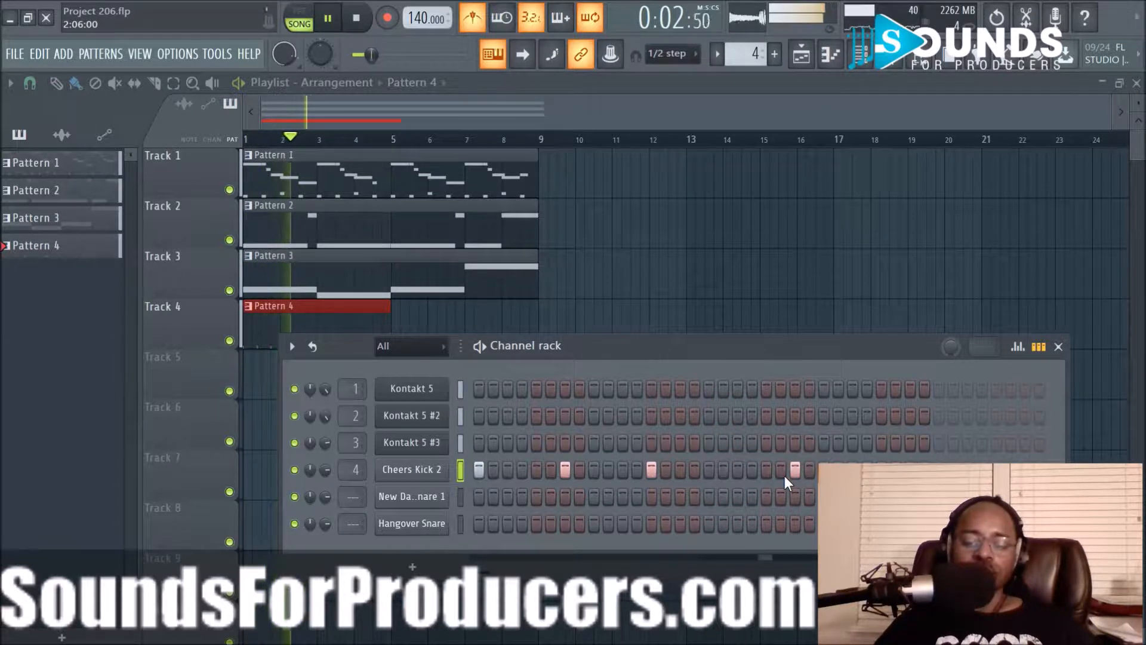
click(852, 471)
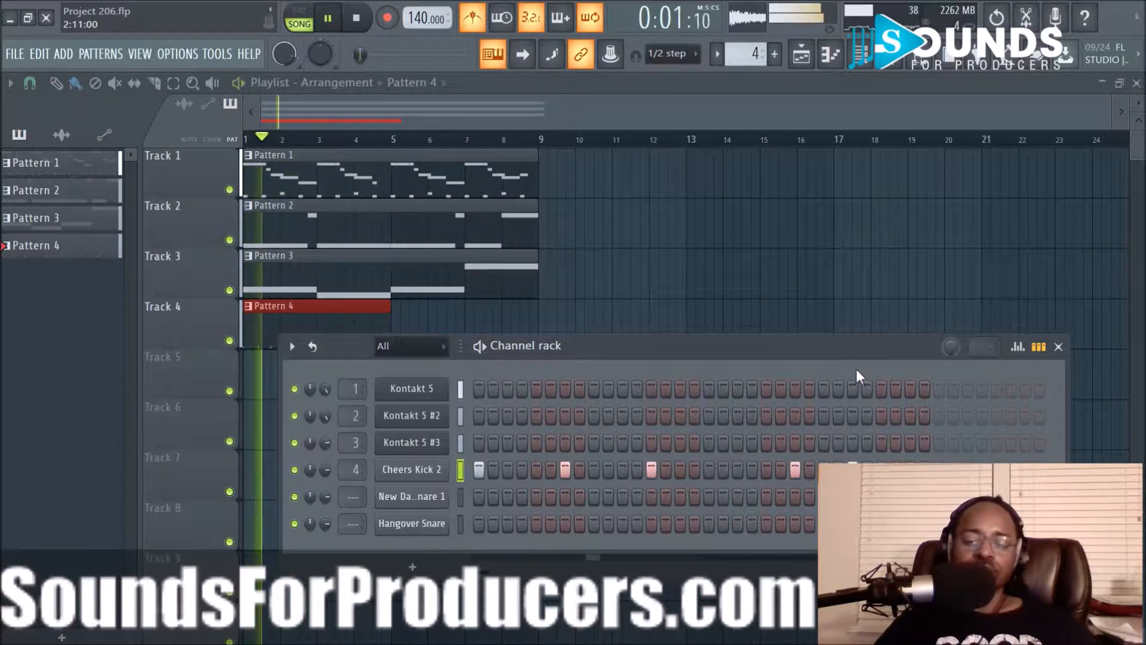
Widen the channel rack and place the next Cheers Kick 2 hit on step 33 instead of step 37.
drag(854, 355, 640, 343)
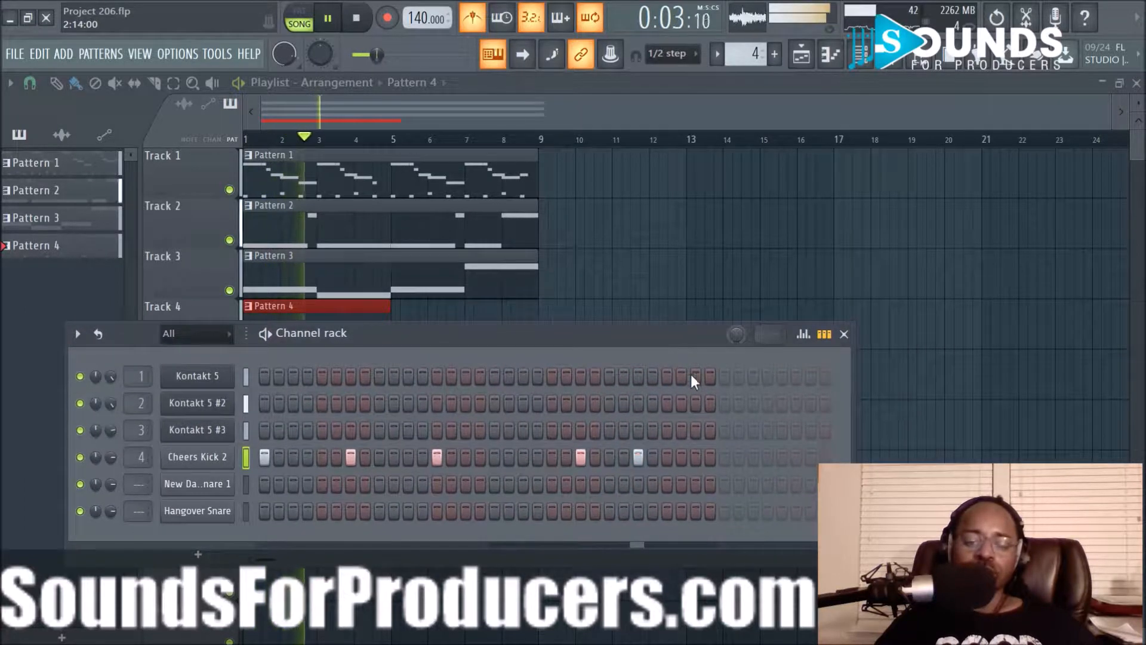
click(778, 458)
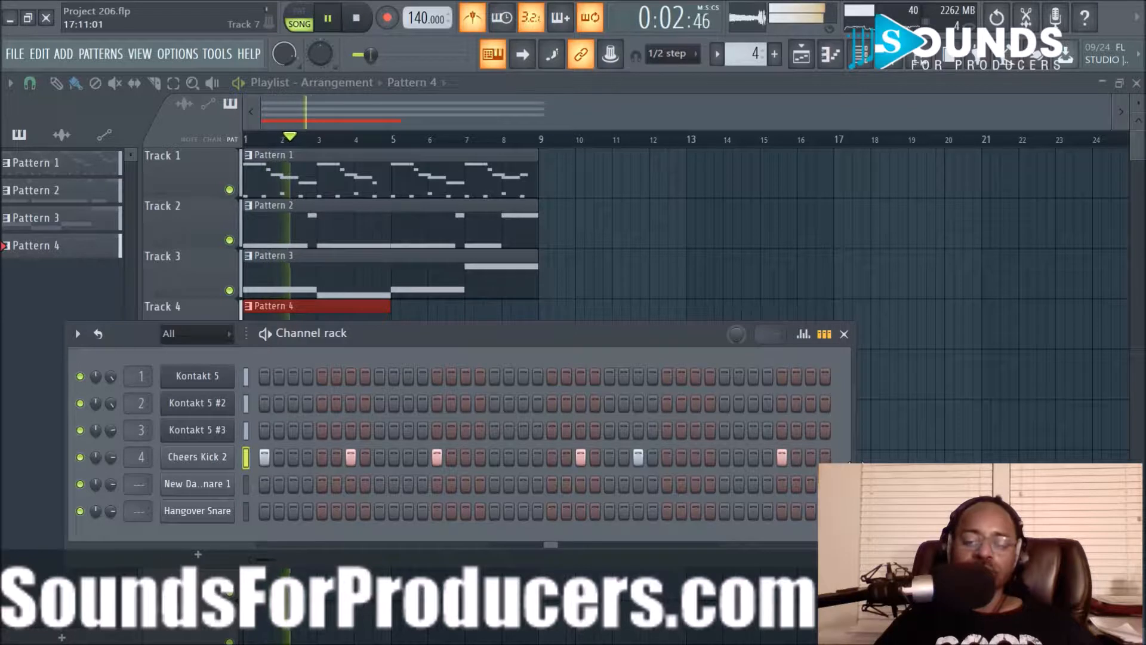
drag(854, 495, 1143, 497)
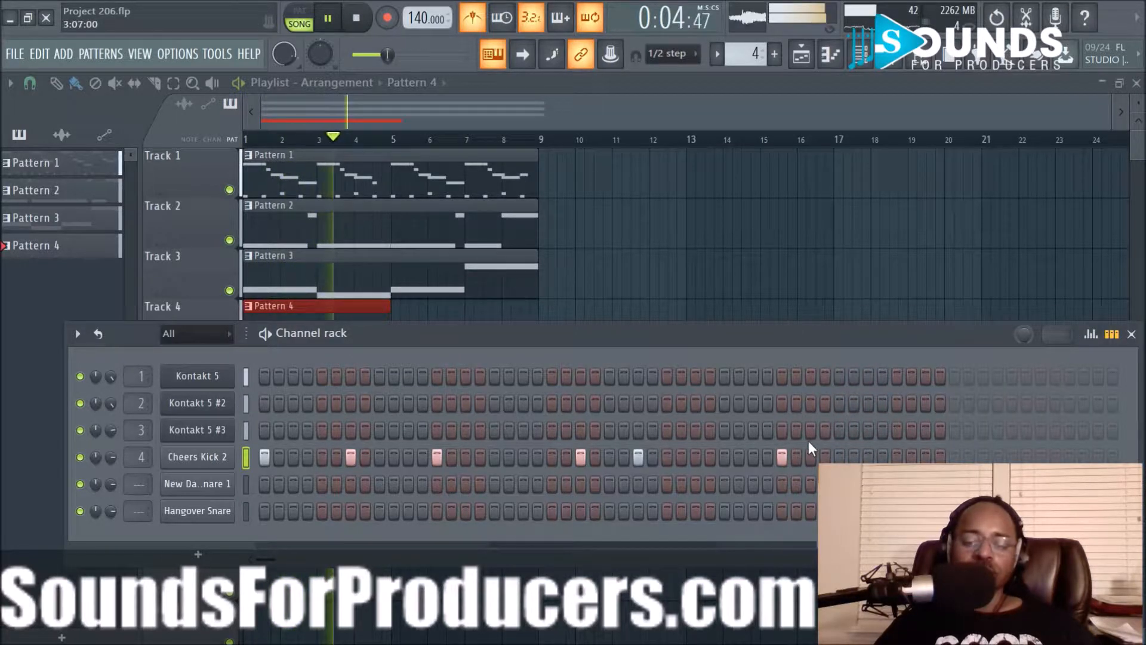
click(782, 457)
click(724, 458)
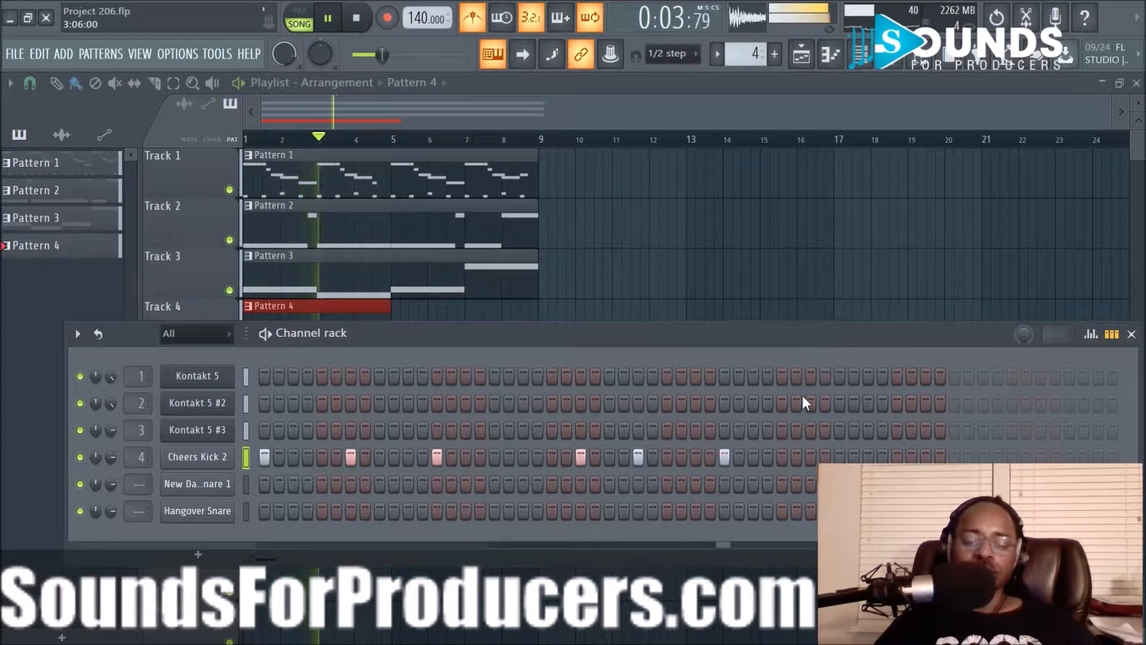
Complete the Cheers Kick 2 pattern with hits on steps 45, 46, 53 and 59 while listening to the song.
click(896, 456)
click(912, 457)
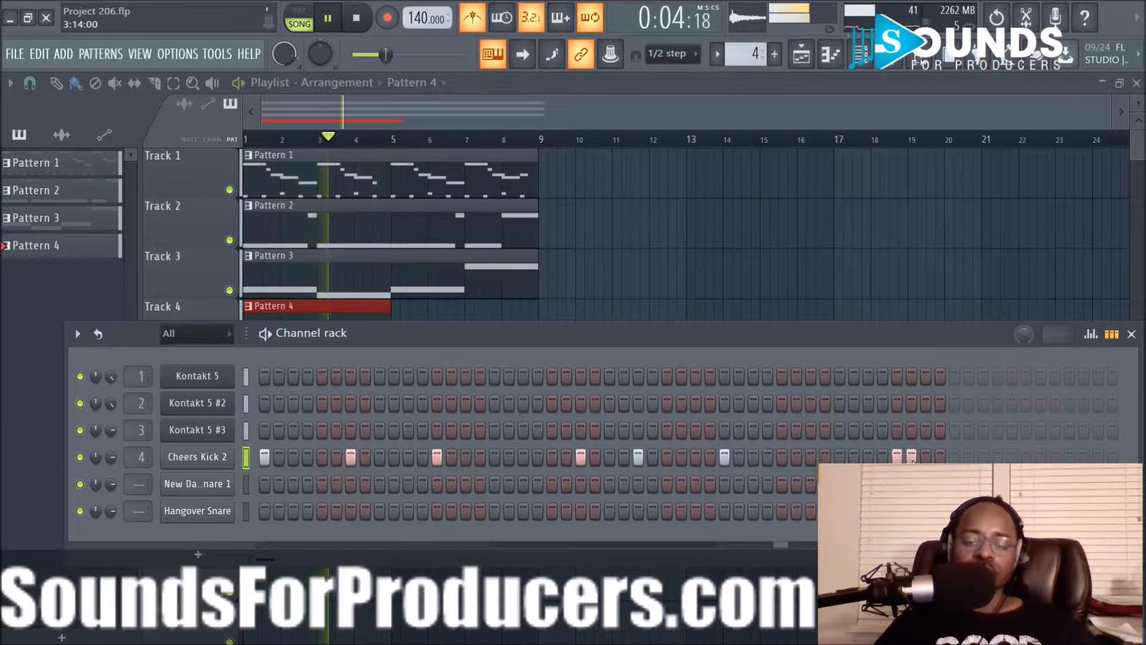
key(space)
key(space)
click(1012, 459)
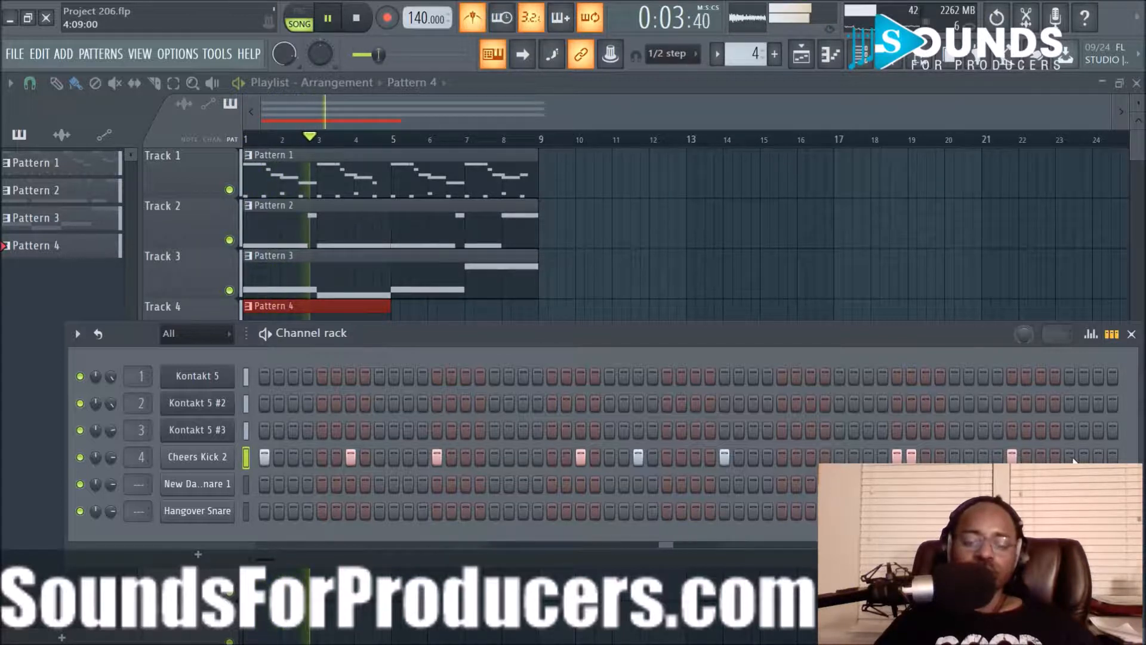
click(1098, 457)
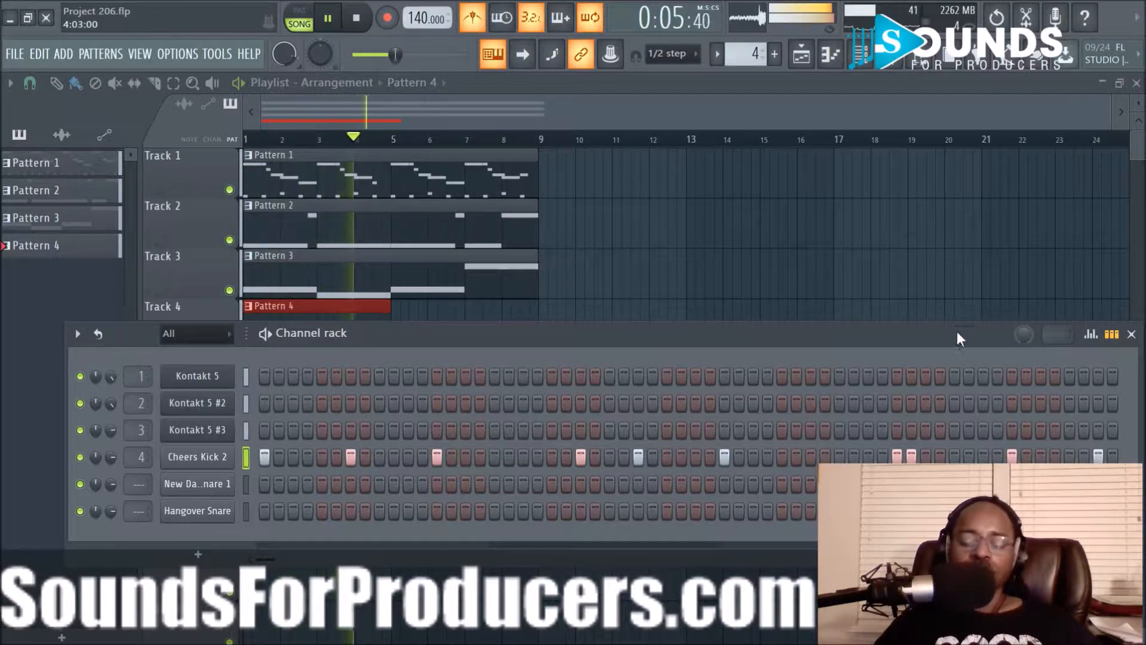
Repeat the Pattern 4 clip at bar 5 of Track 4 and place a new Pattern 5 clip at bar 1 of Track 5.
key(F6)
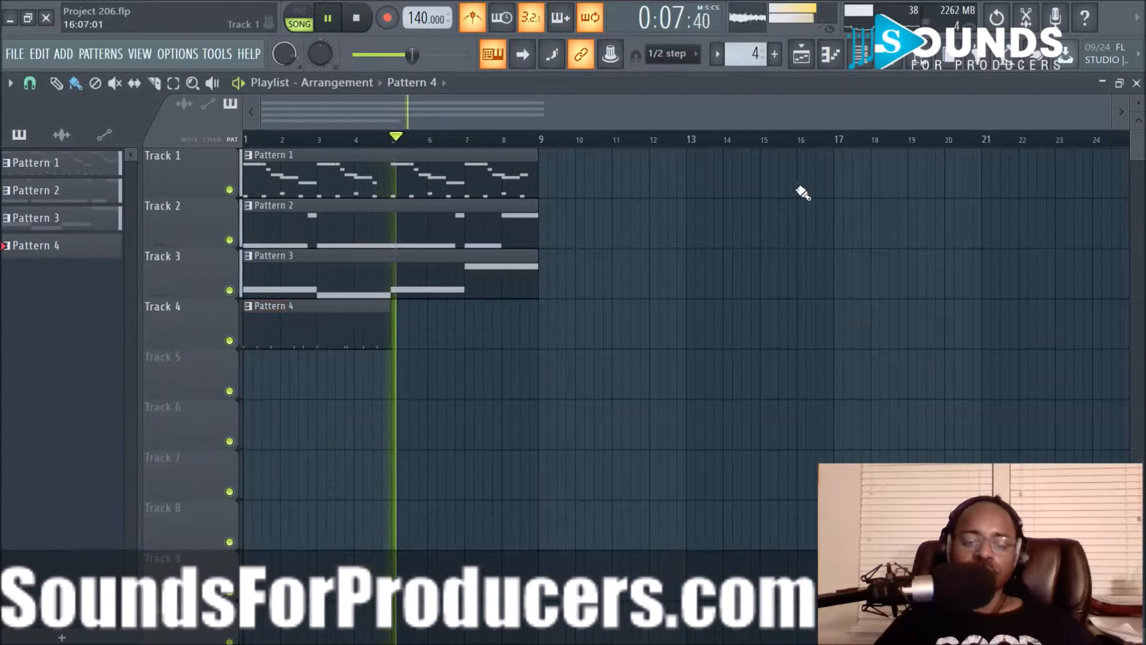
drag(327, 335, 473, 338)
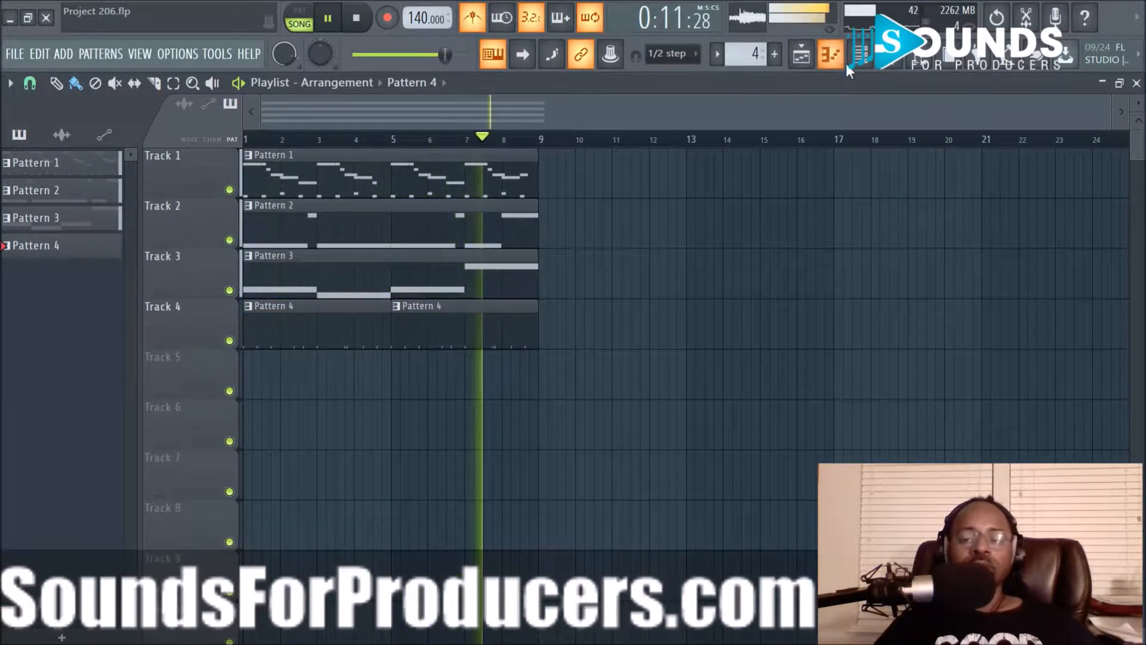
click(774, 53)
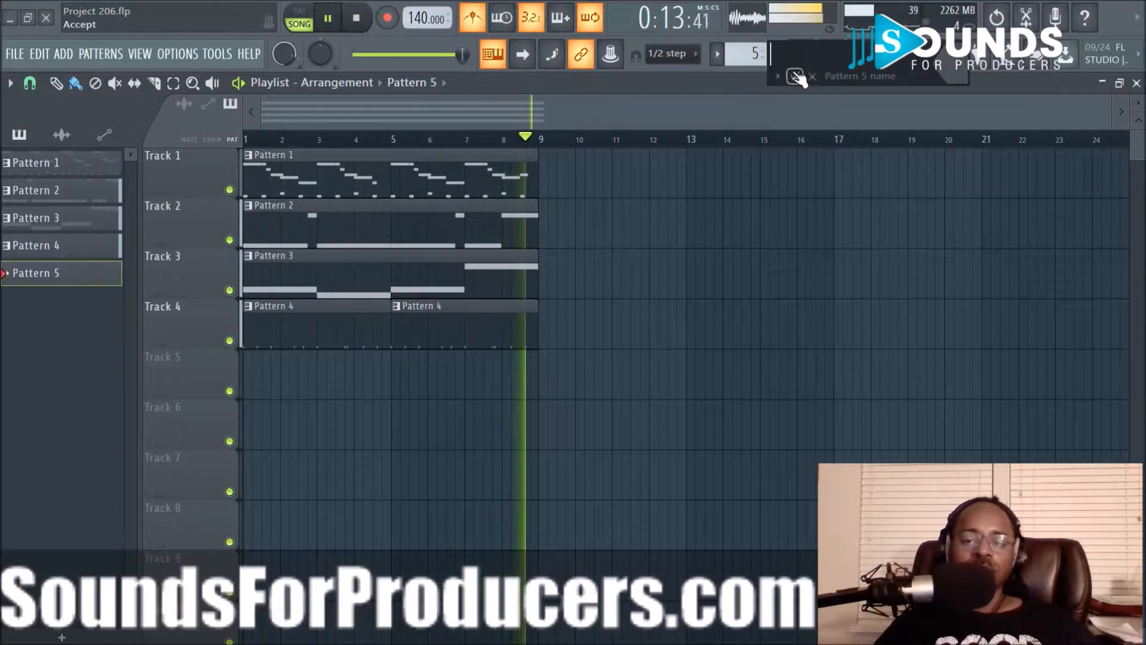
drag(349, 376, 391, 391)
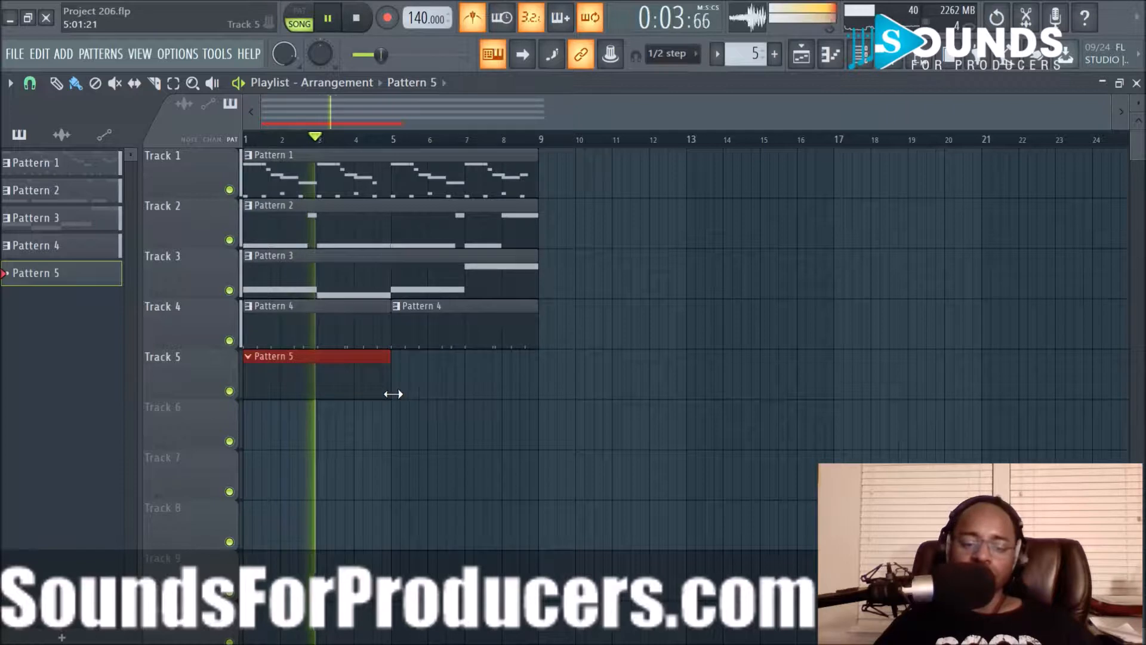
Stop playback and set the channel rack's main swing to about 22%.
click(801, 53)
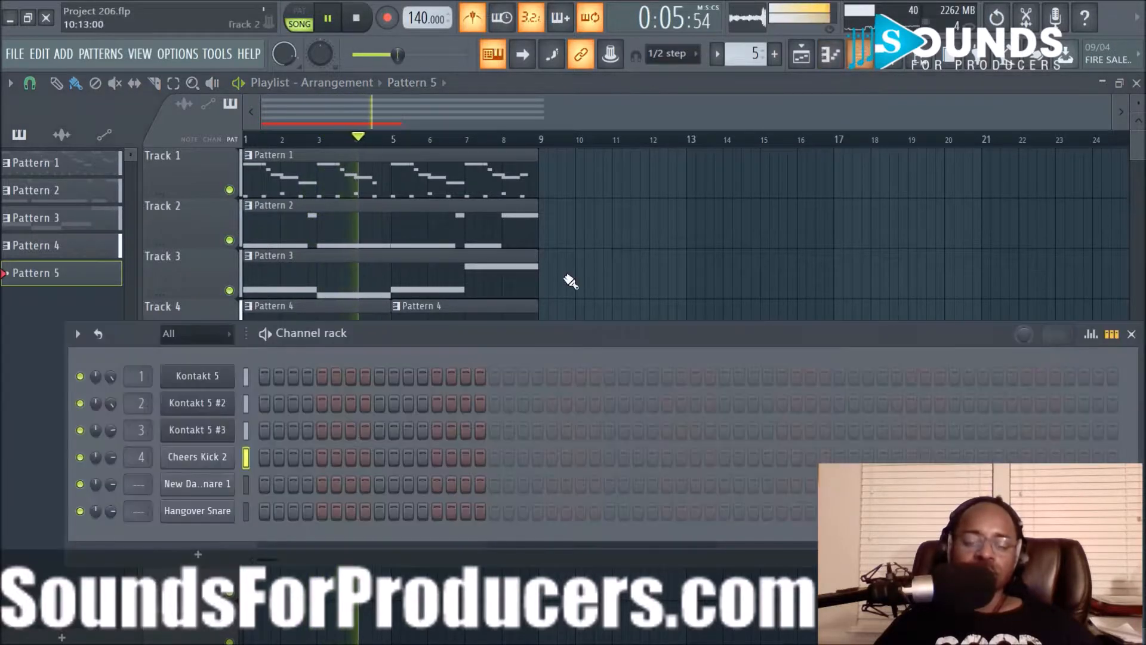
key(space)
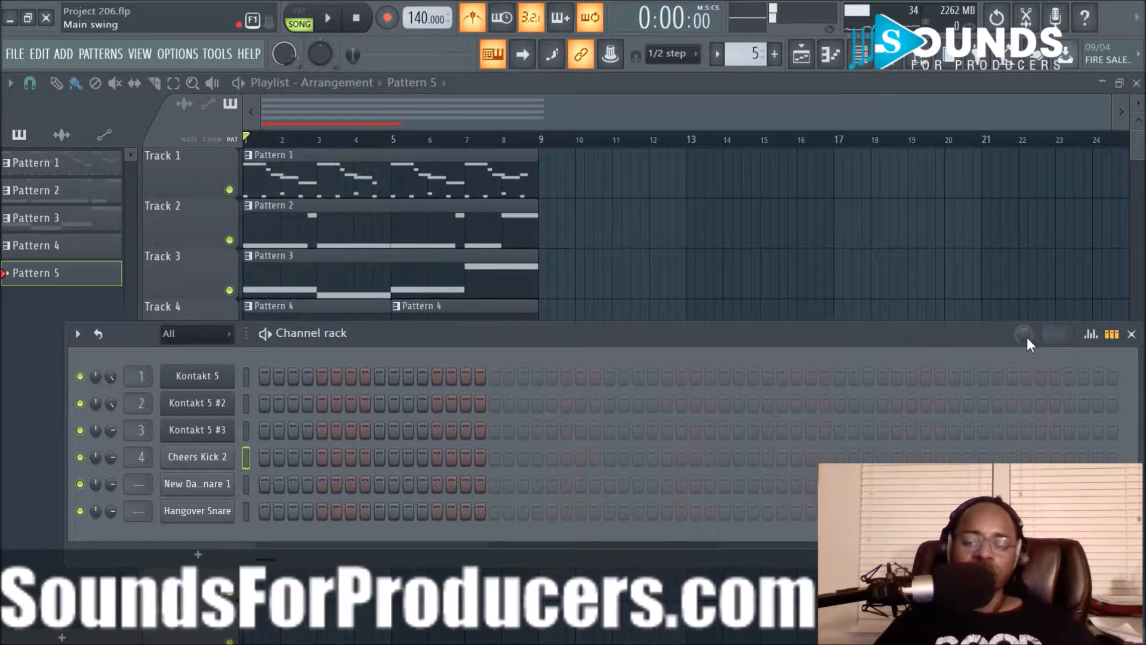
drag(1027, 338, 1027, 317)
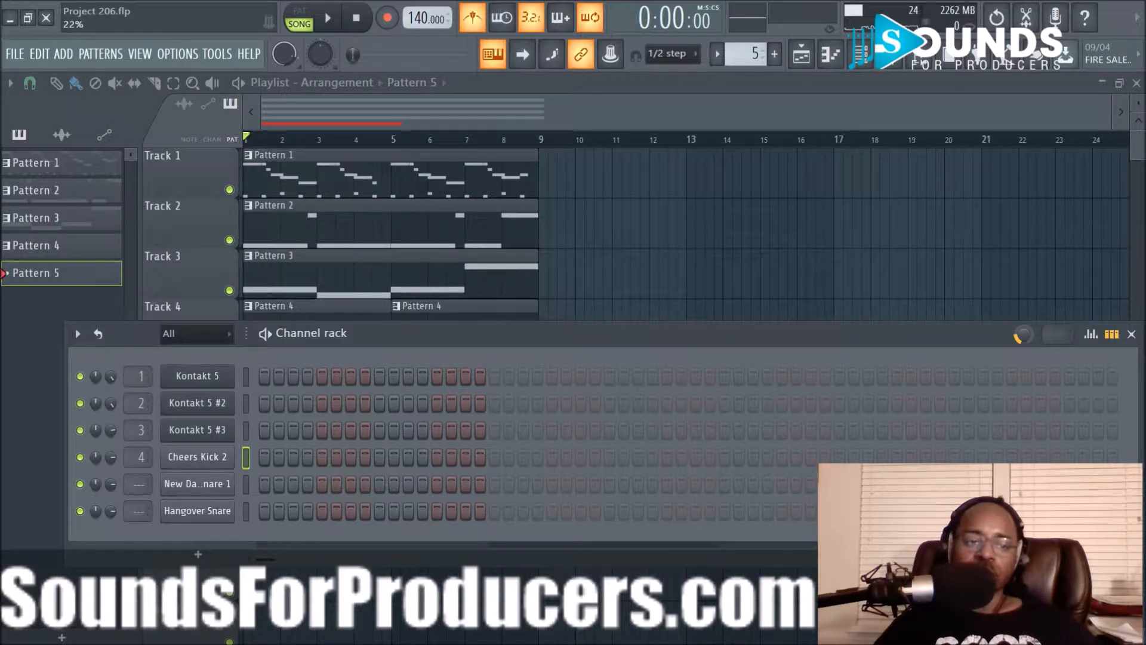
key(space)
key(space)
Program New Day Snare 1 hits on steps 9, 25, 41 and 57 of Pattern 5, playing the song to check them.
click(222, 488)
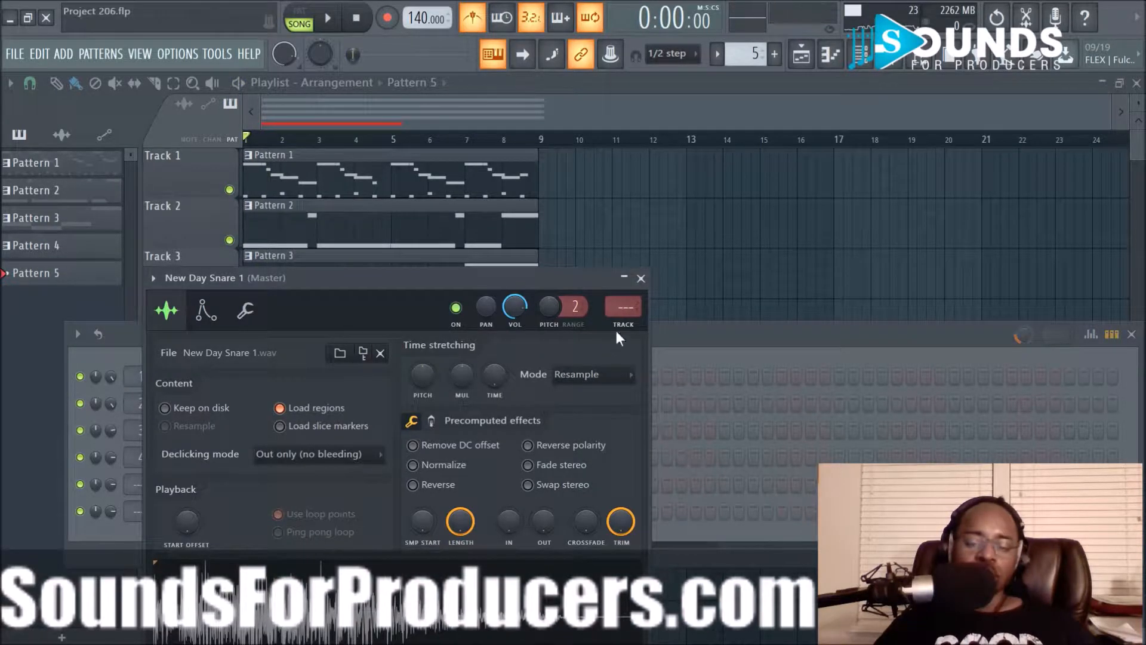
click(641, 278)
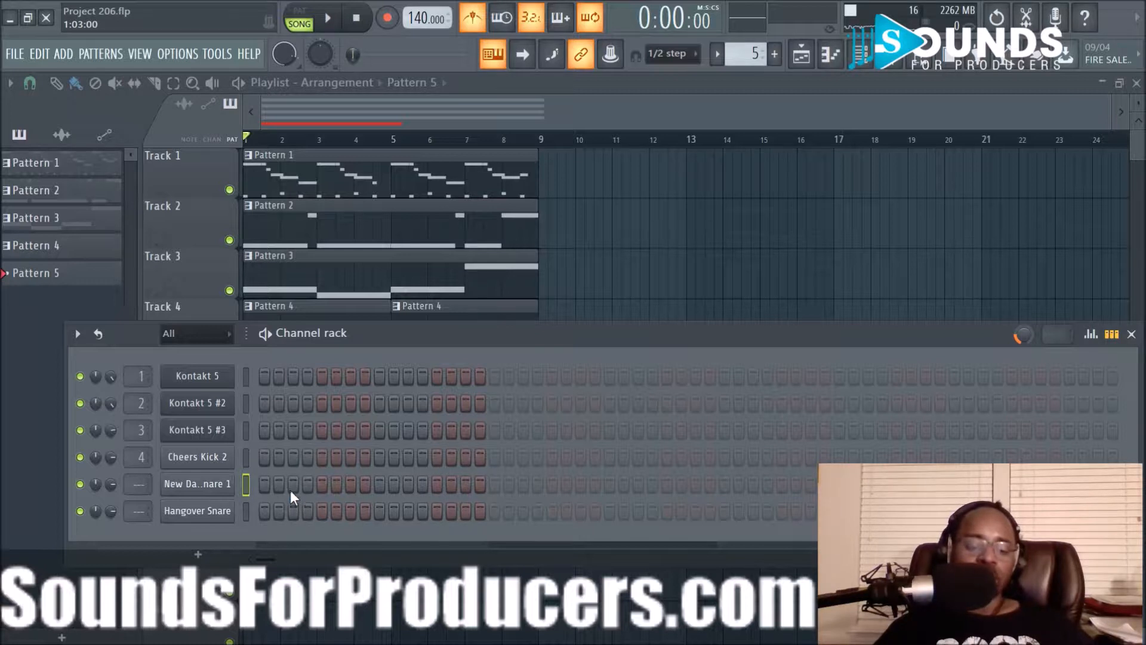
key(space)
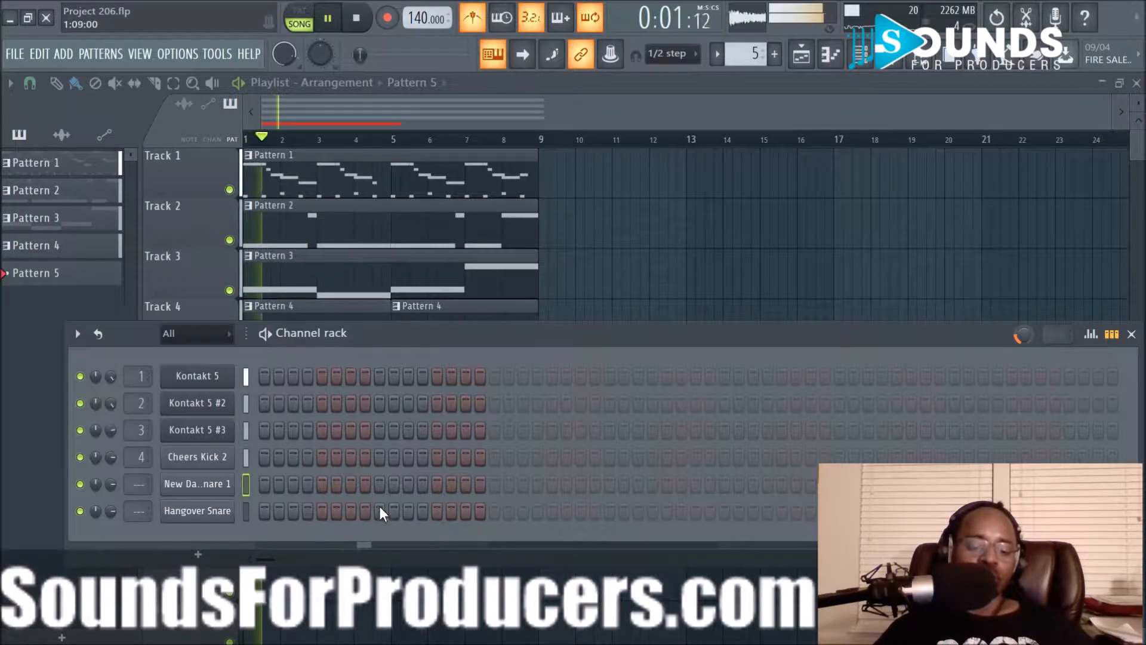
click(380, 483)
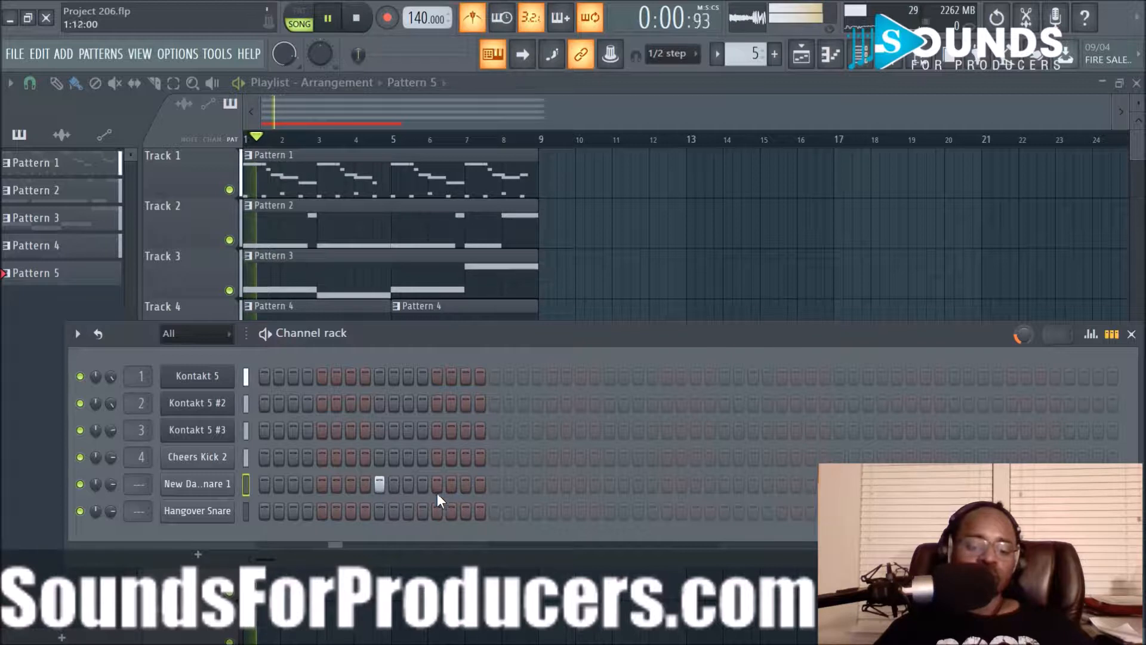
key(space)
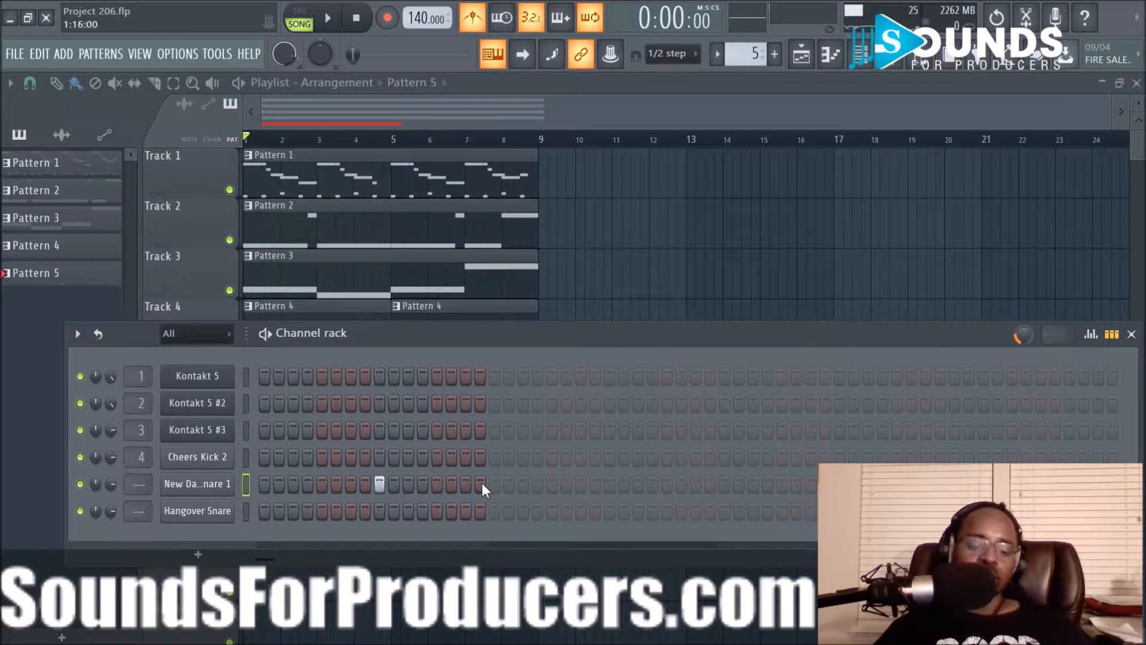
key(space)
click(610, 484)
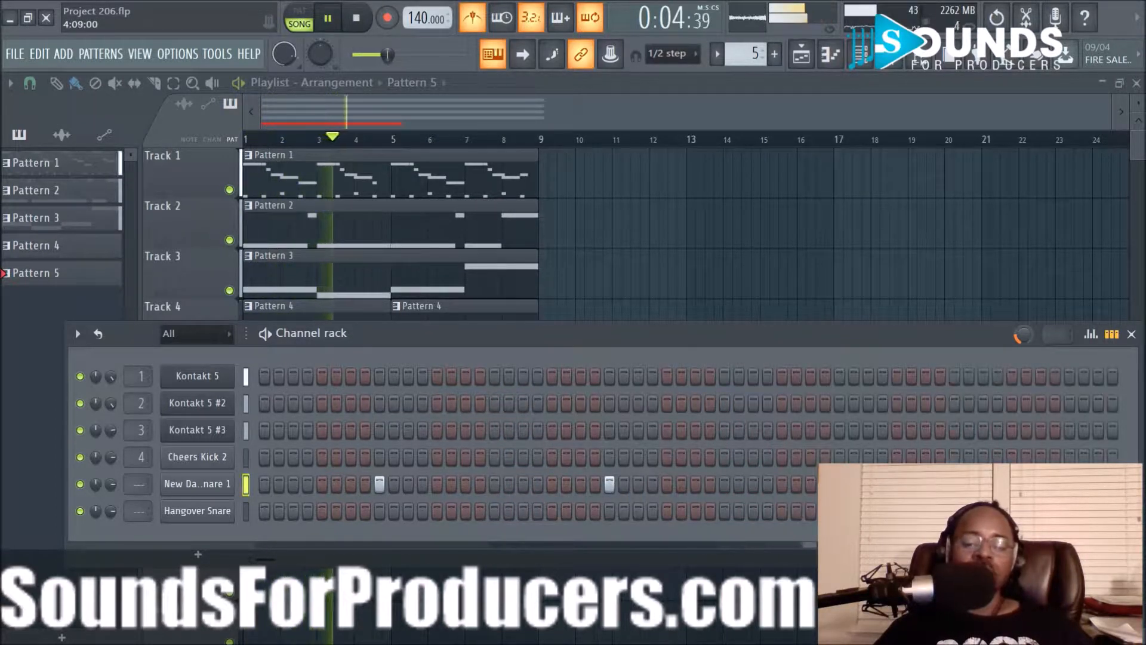
Repeat the Pattern 5 snare clip at bar 5 of Track 5.
key(F6)
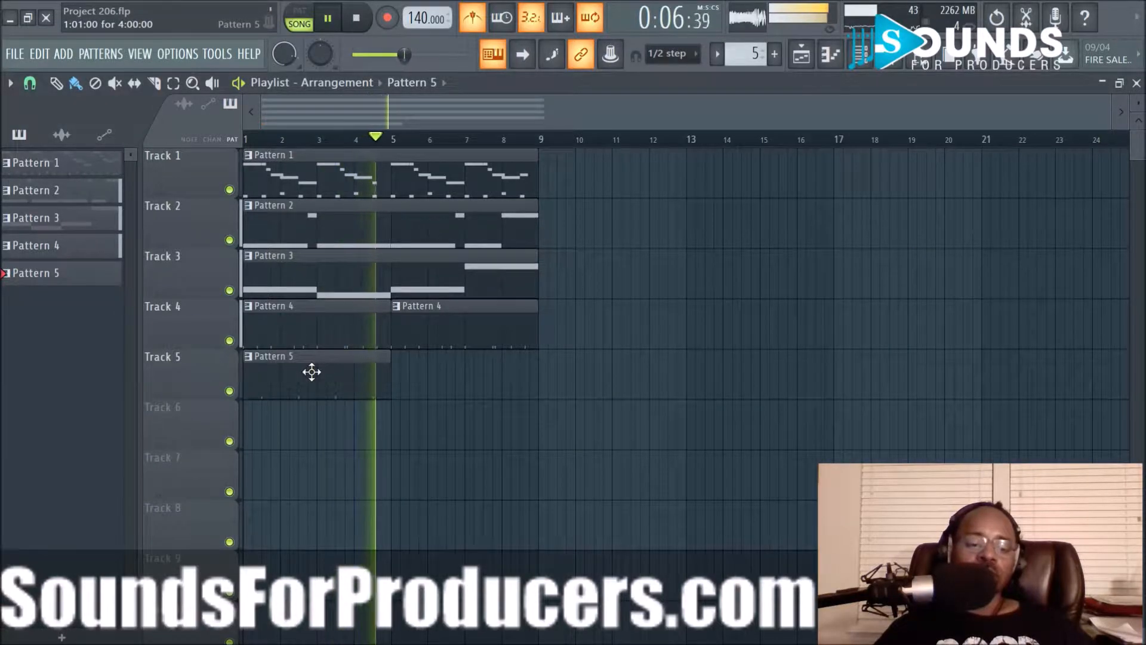
drag(325, 371, 464, 371)
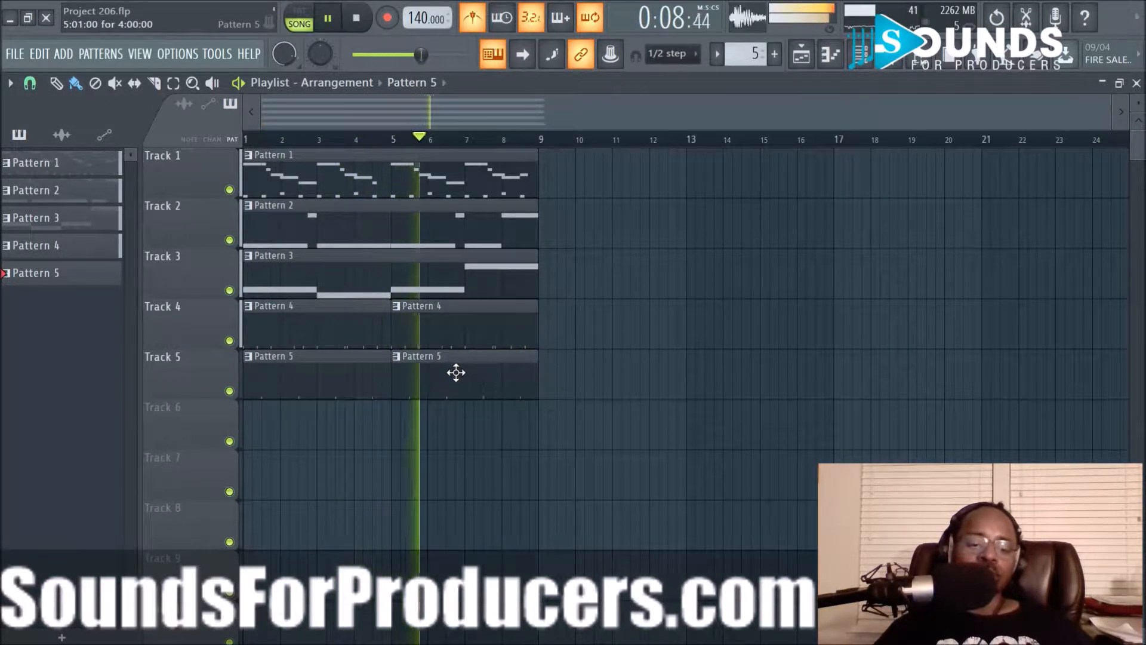
Review the sample settings of the Hangover Snare channel while the song plays.
click(855, 61)
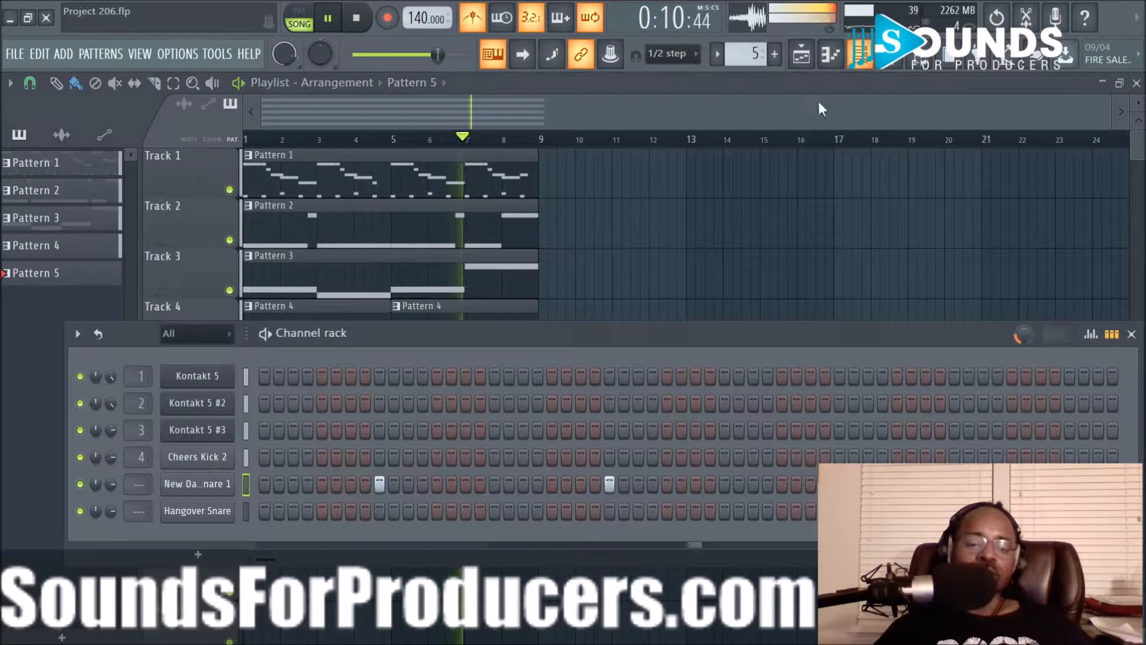
click(194, 510)
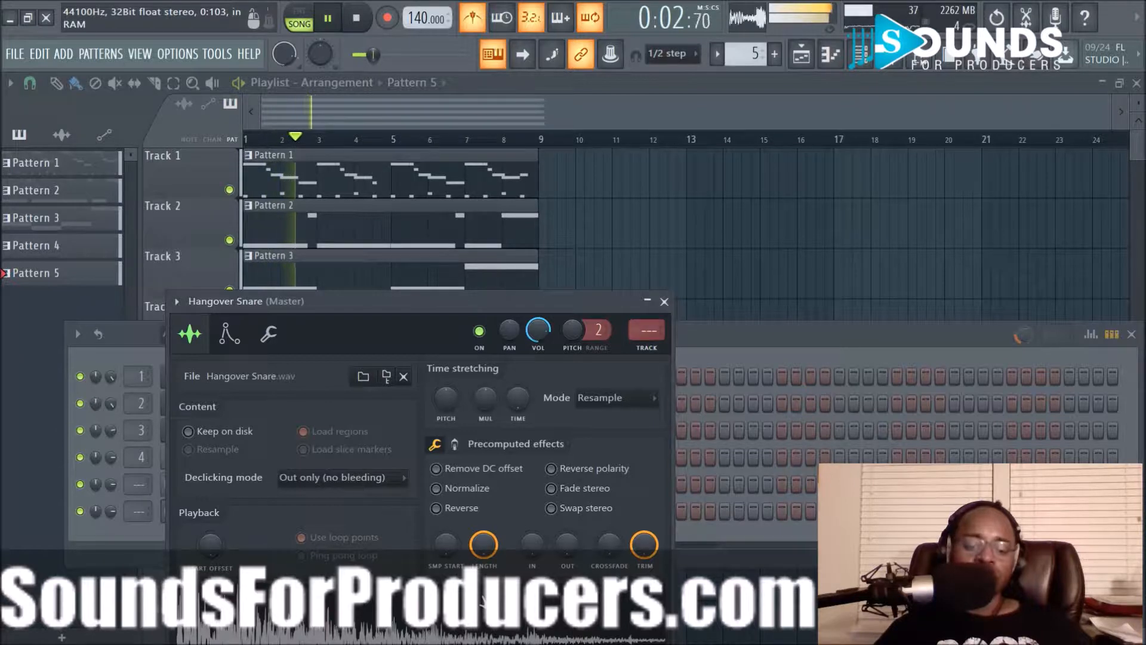
right_click(671, 289)
Check the kick notes of Pattern 4 and the snare notes of Pattern 5 in the piano roll.
double_click(304, 338)
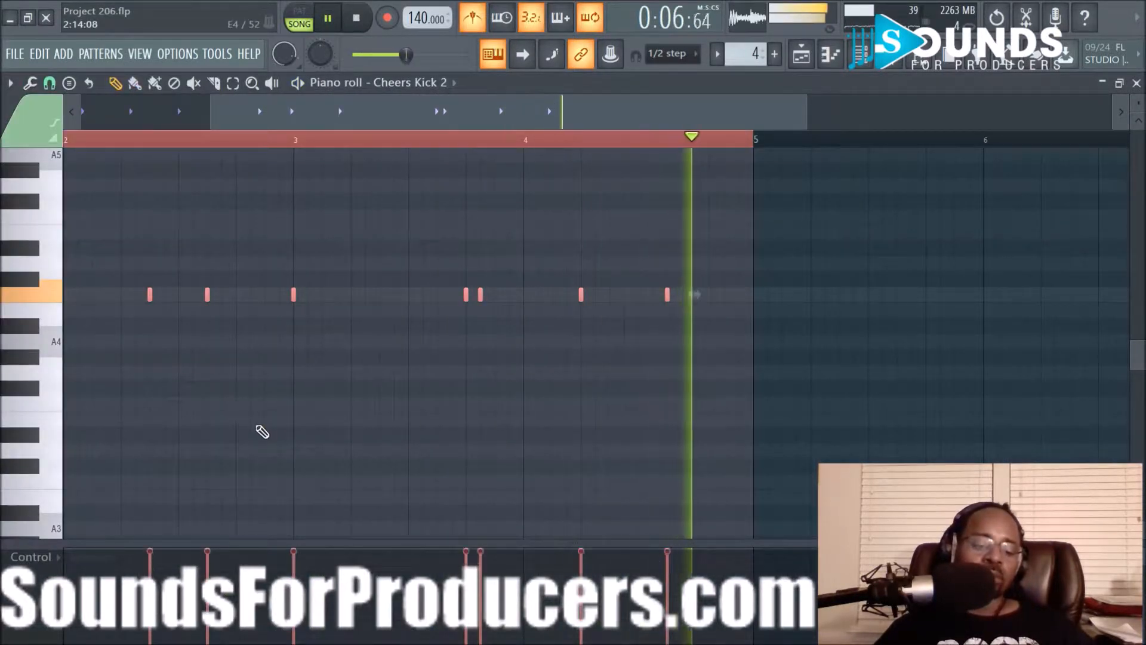
click(801, 54)
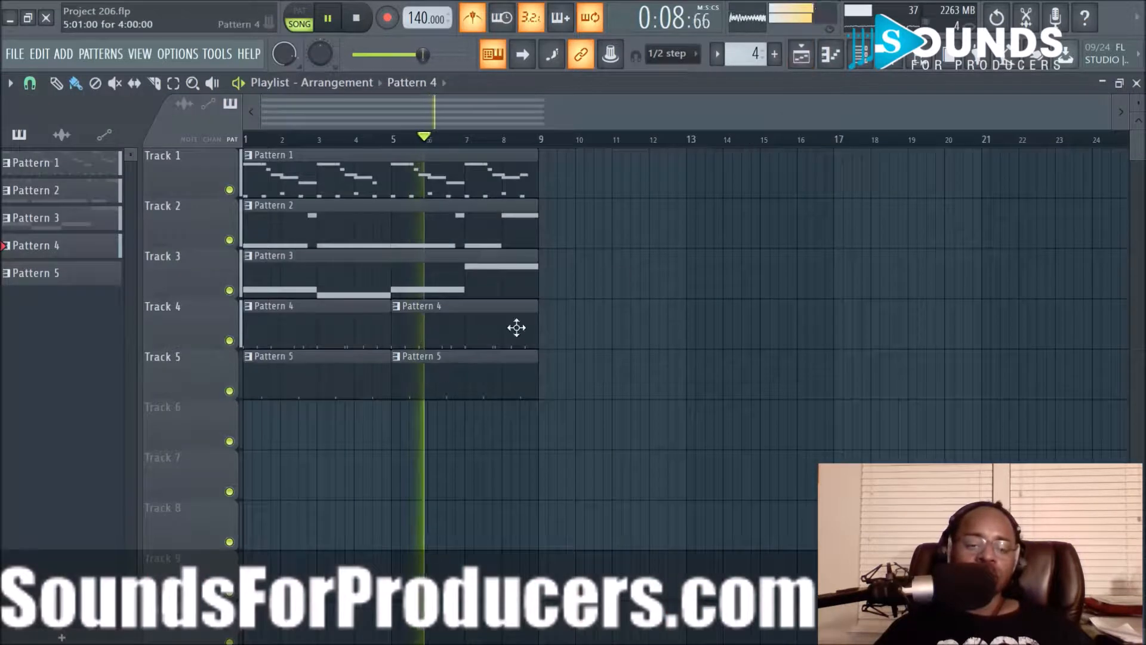
double_click(308, 382)
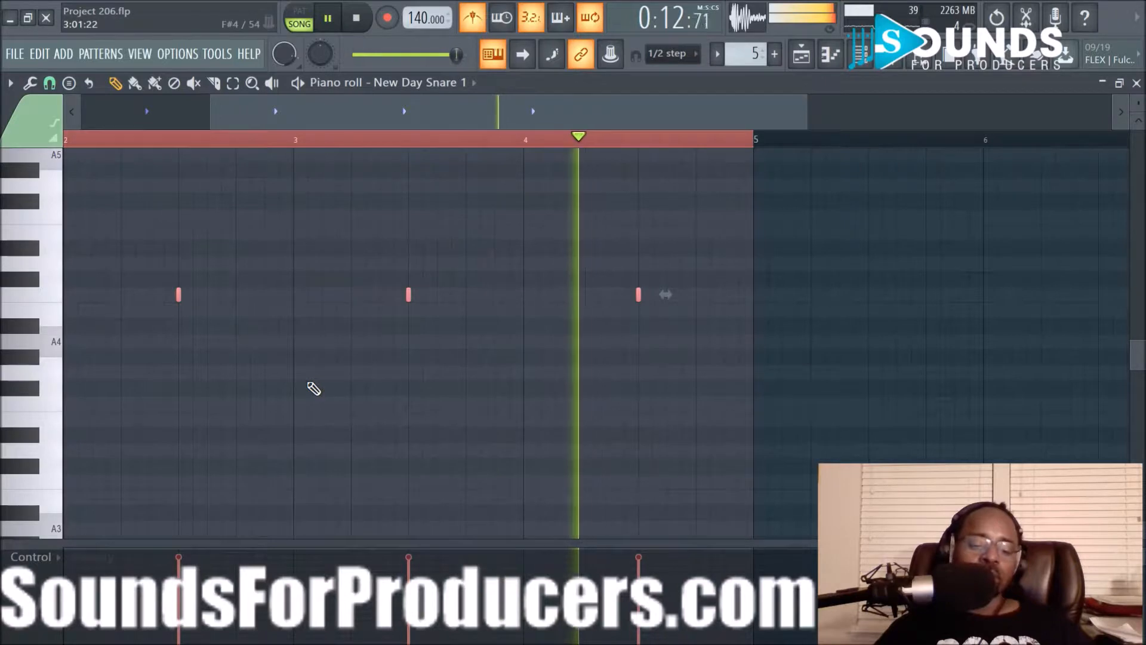
click(801, 55)
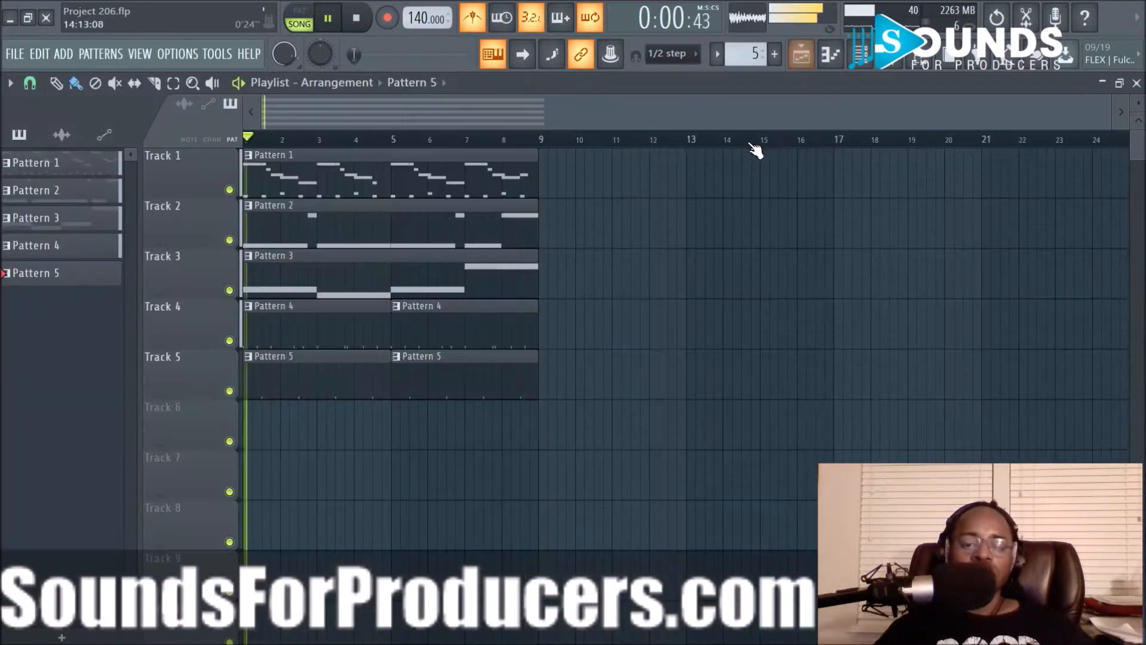
Layer a Hangover Snare hit on step 25 of Pattern 5.
click(860, 55)
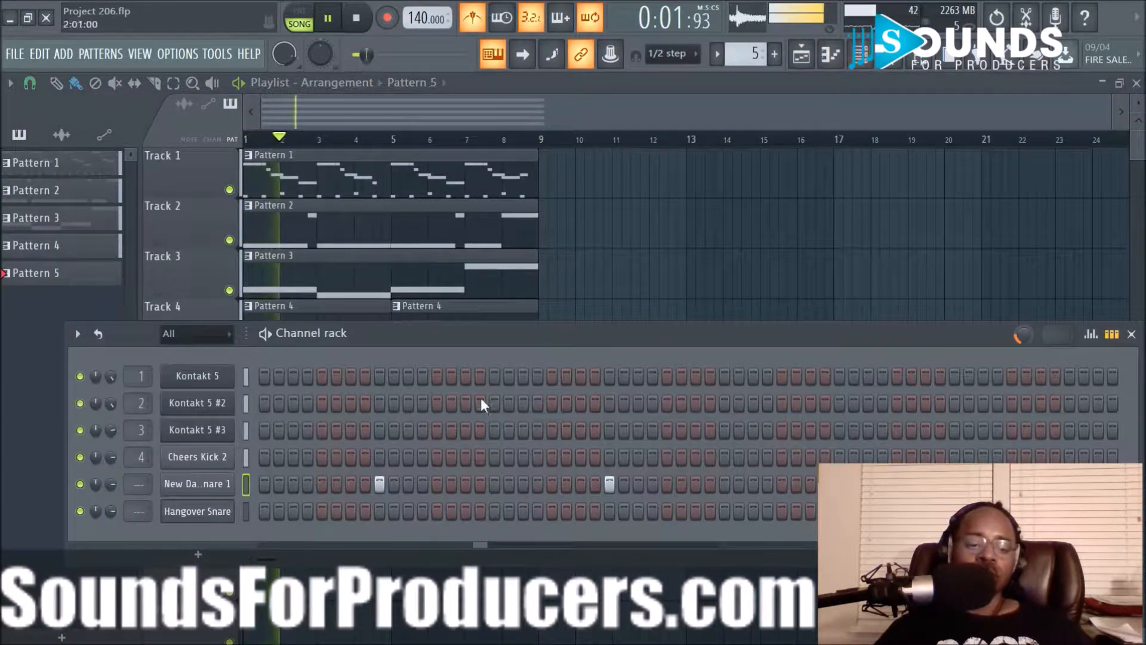
click(610, 514)
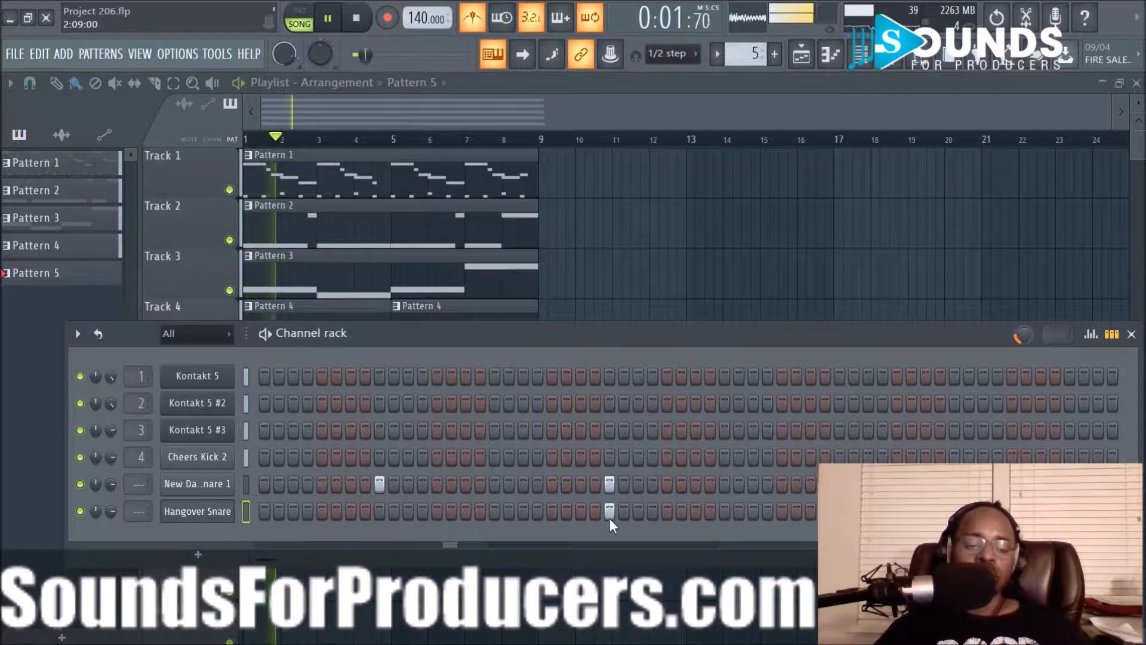
Fine-tune the pitch of the New Day Snare 1 channel while the song plays.
click(203, 491)
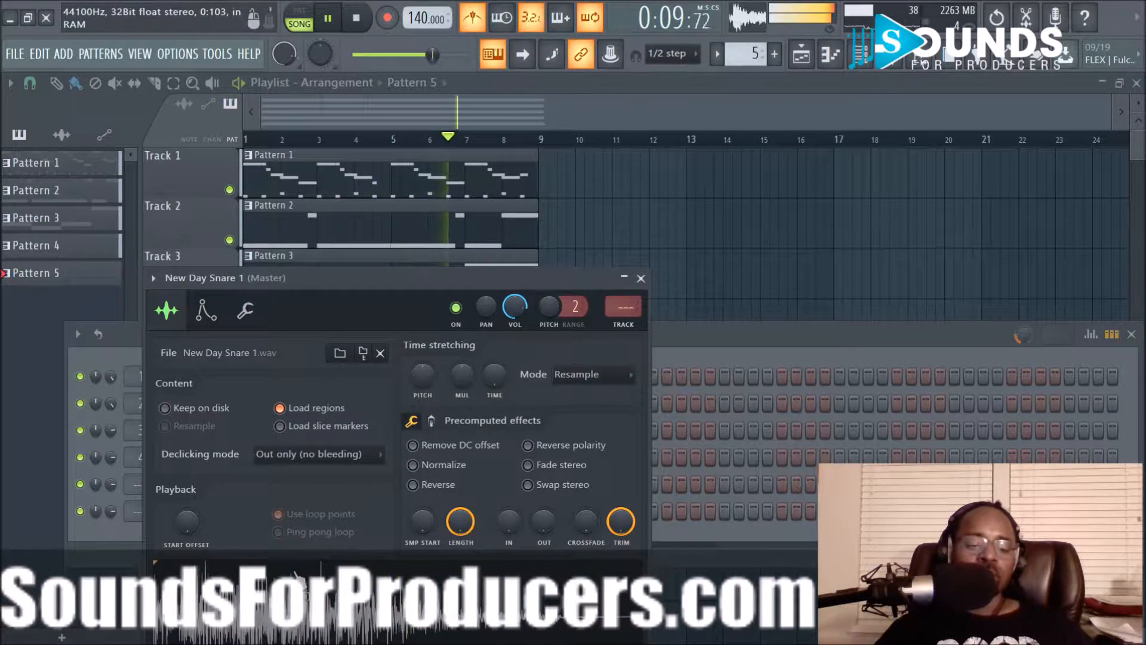
drag(546, 311, 546, 311)
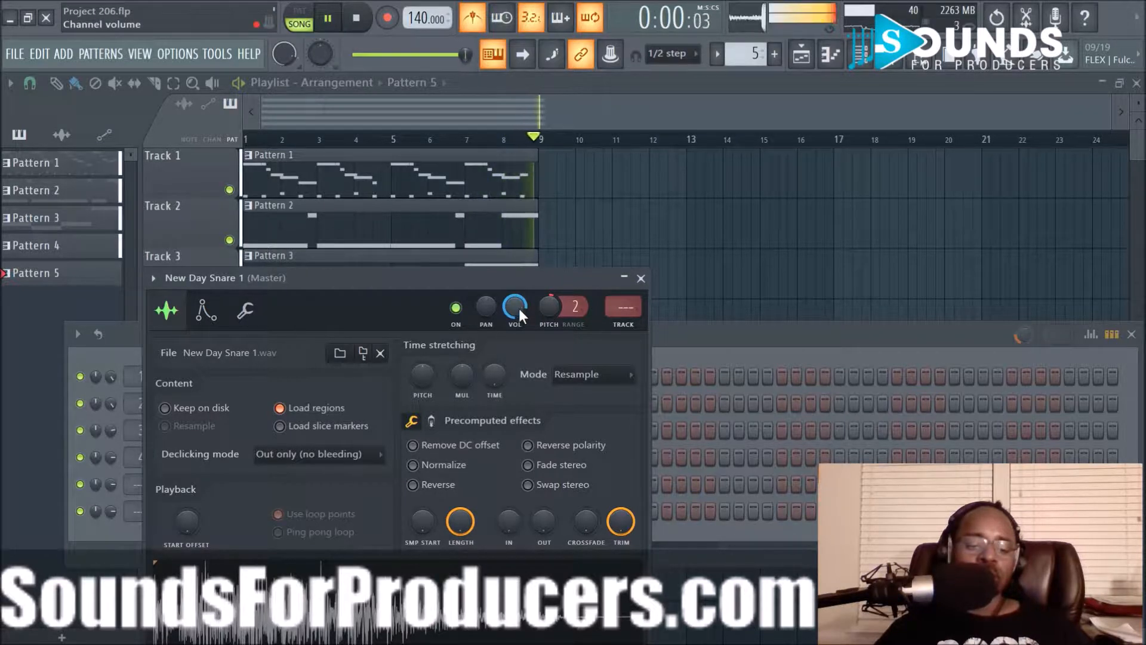
click(641, 278)
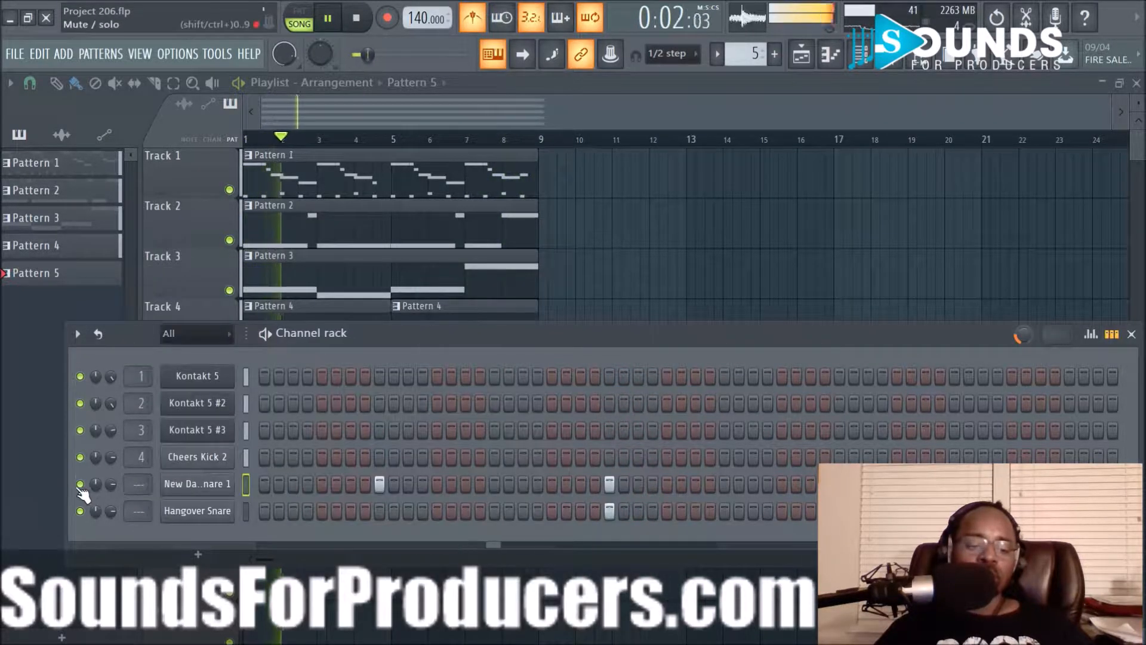
Route the New Day Snare 1 channel to mixer track 5 and the Hangover Snare channel to mixer track 6.
drag(131, 488, 132, 489)
scroll(131, 489, down, 1)
scroll(130, 512, up, 1)
scroll(130, 511, up, 2)
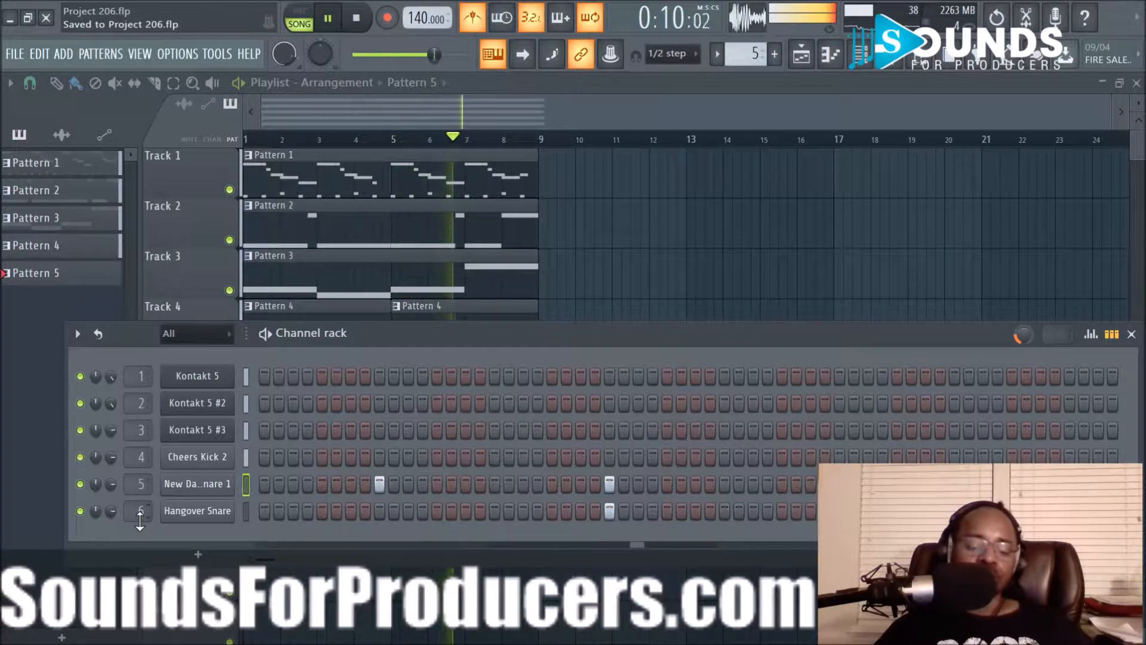
Delay the Hangover Snare channel by setting its time shift to 0:05.
click(208, 514)
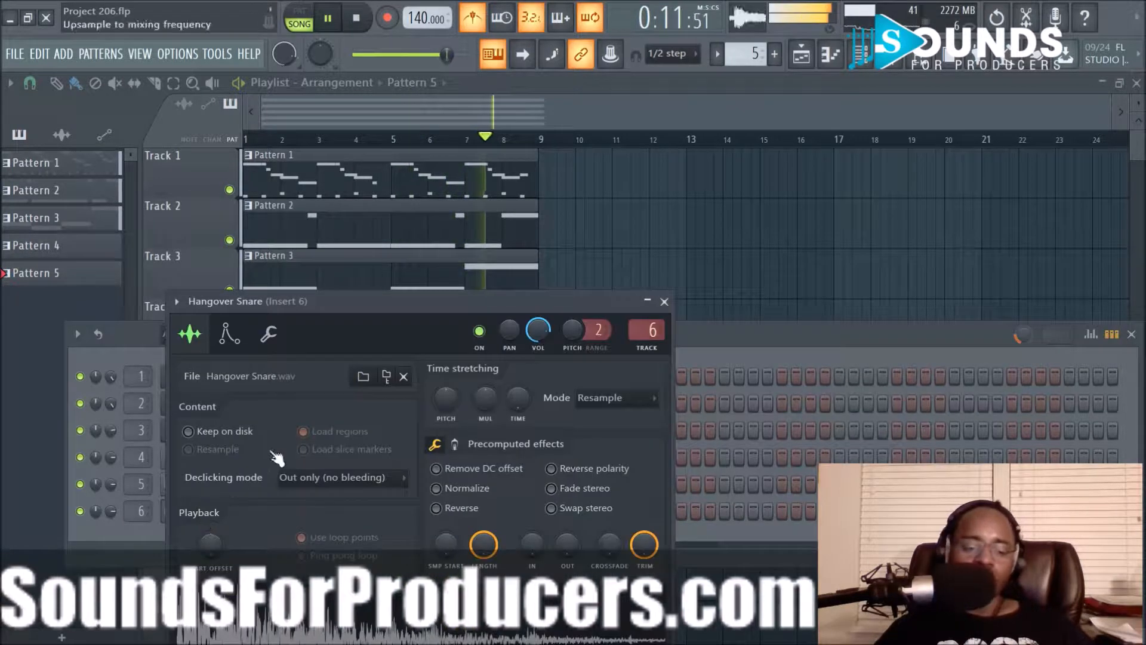
click(288, 334)
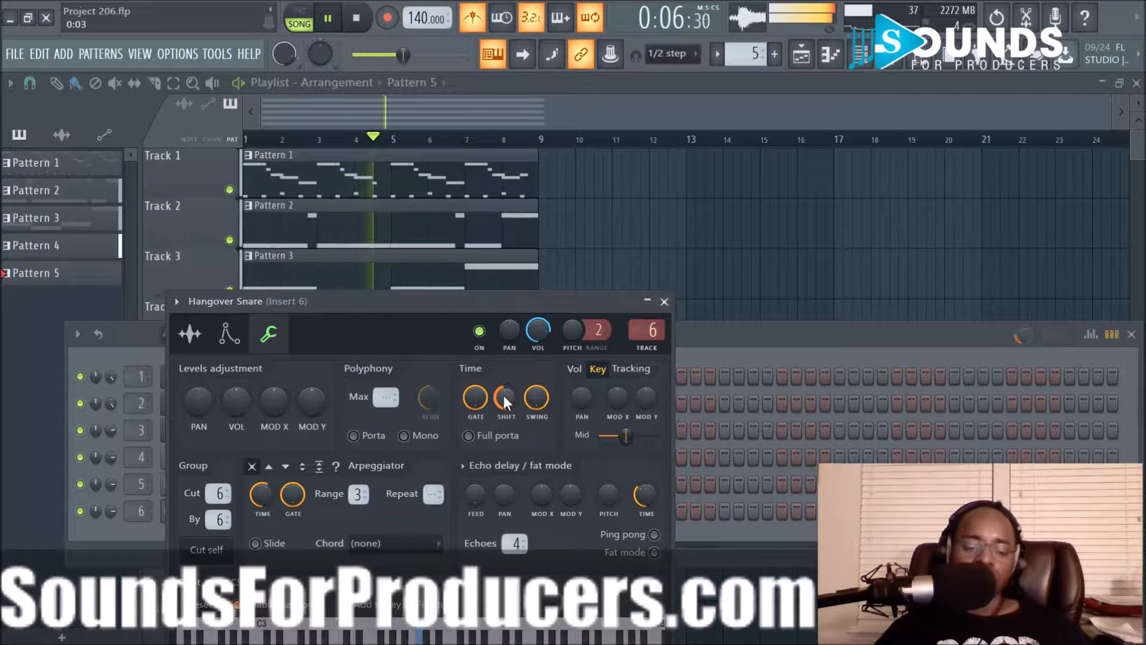
scroll(502, 395, up, 2)
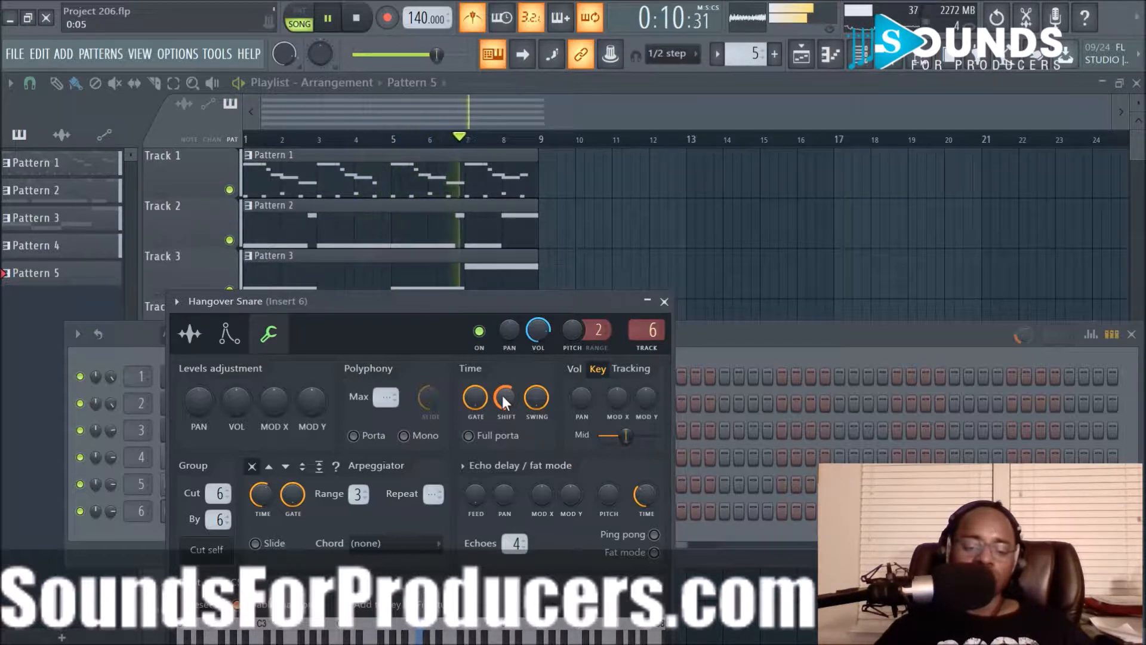
click(663, 302)
Check the time shift and sample settings of the New Day Snare 1 channel.
click(191, 484)
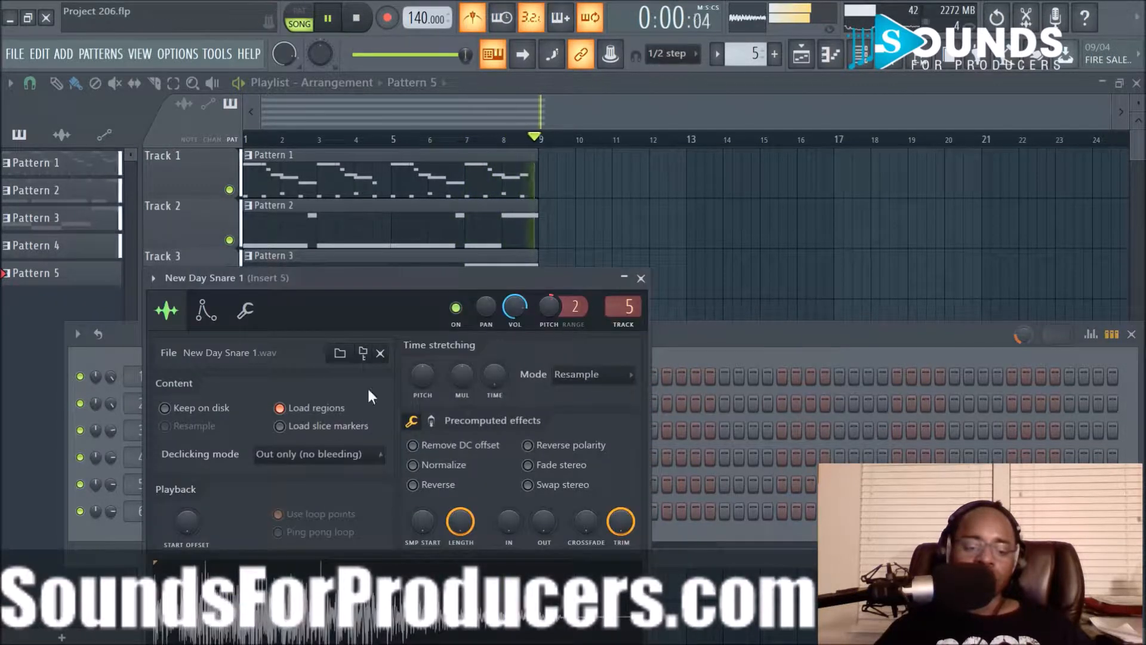
click(262, 312)
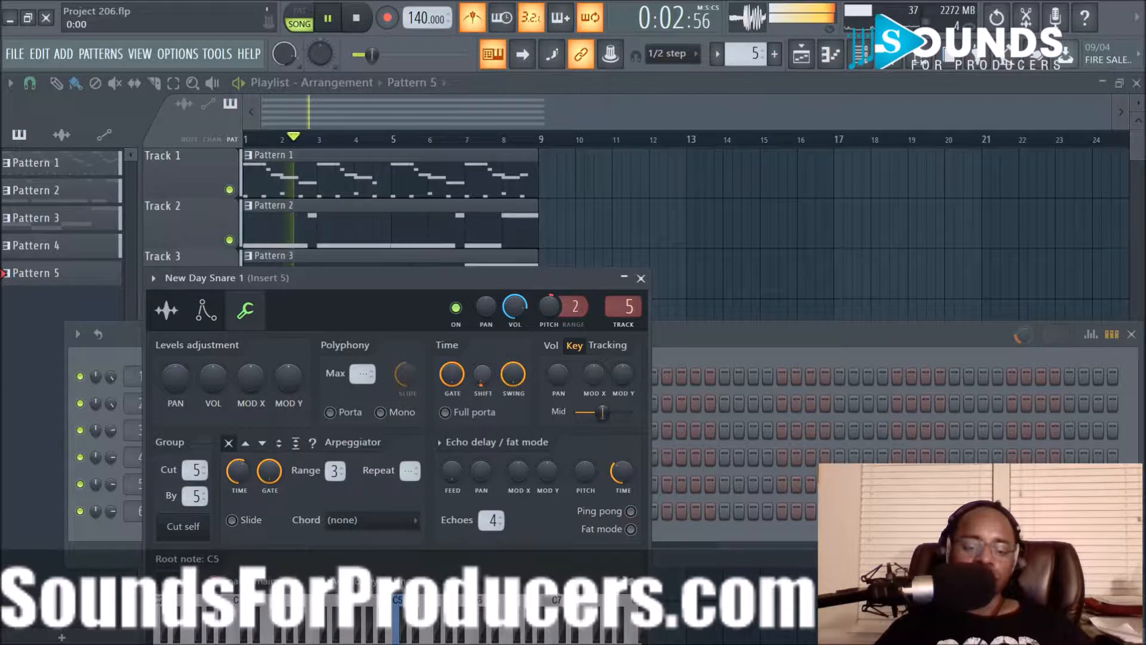
click(168, 311)
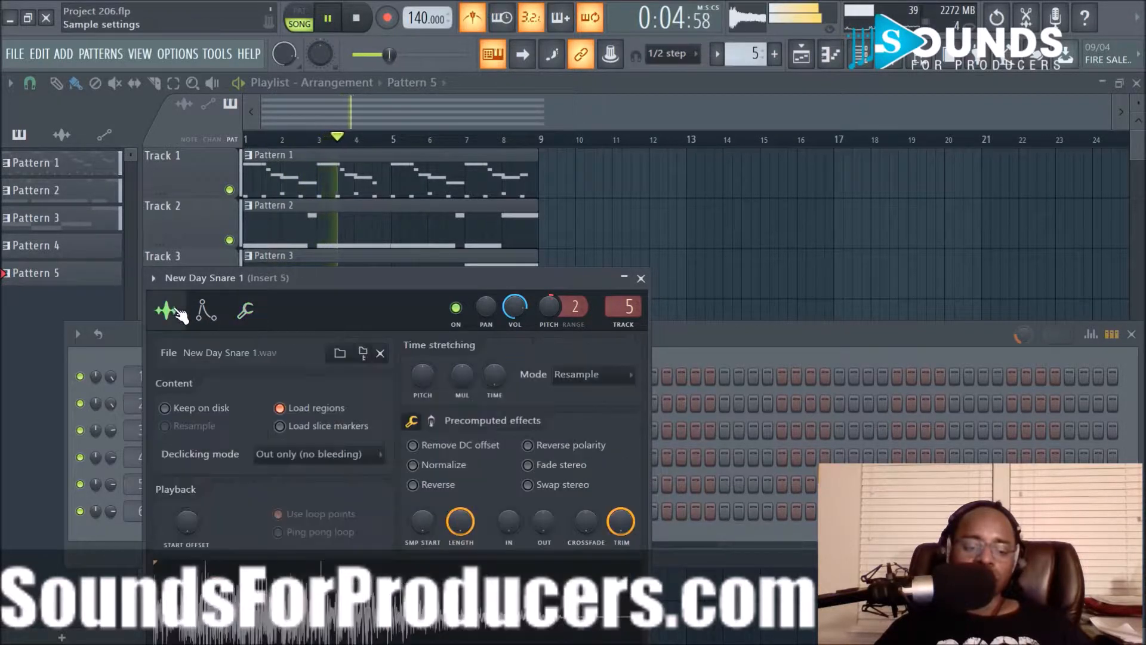
click(640, 278)
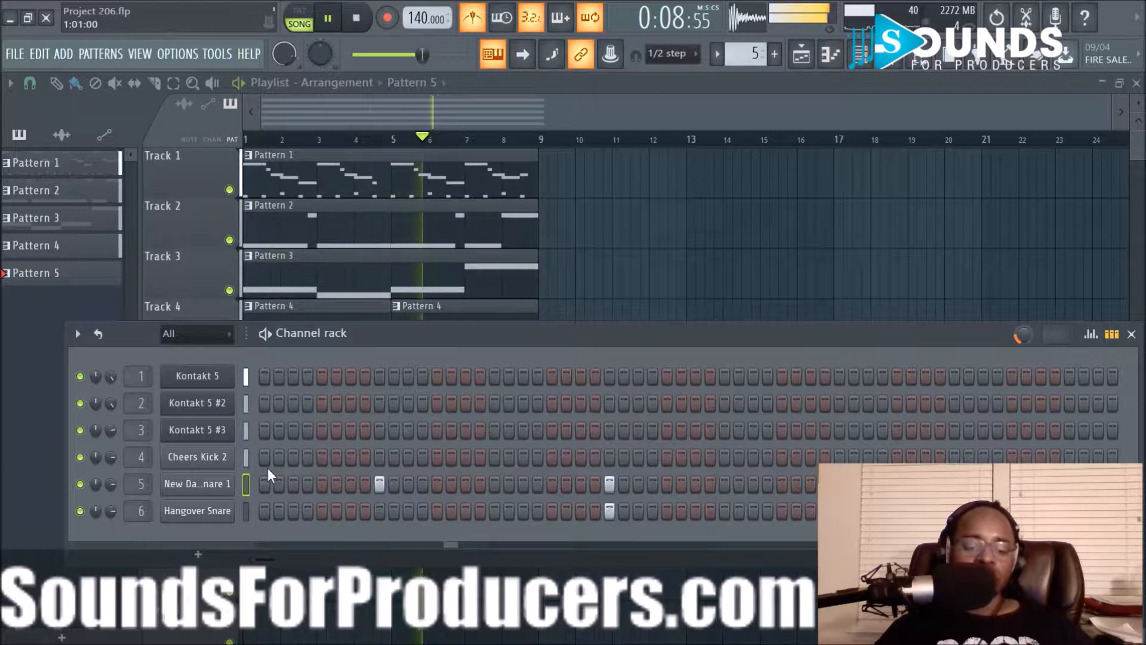
Review the Cheers Kick 2 notes of Pattern 4 from bar 1 in the piano roll.
key(F6)
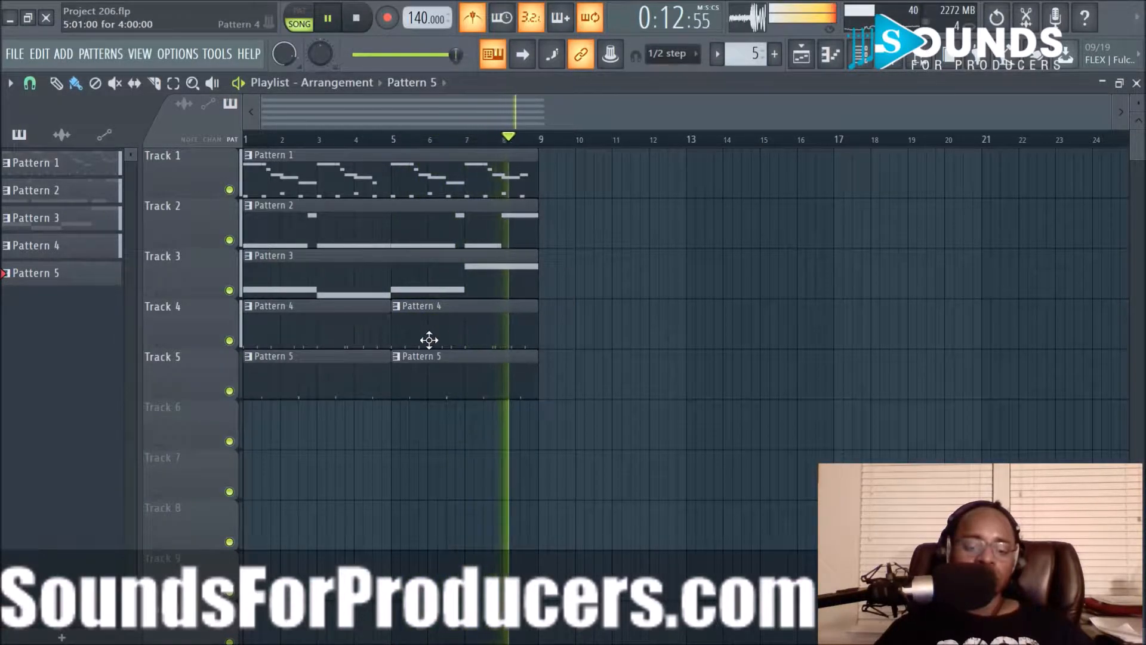
double_click(333, 331)
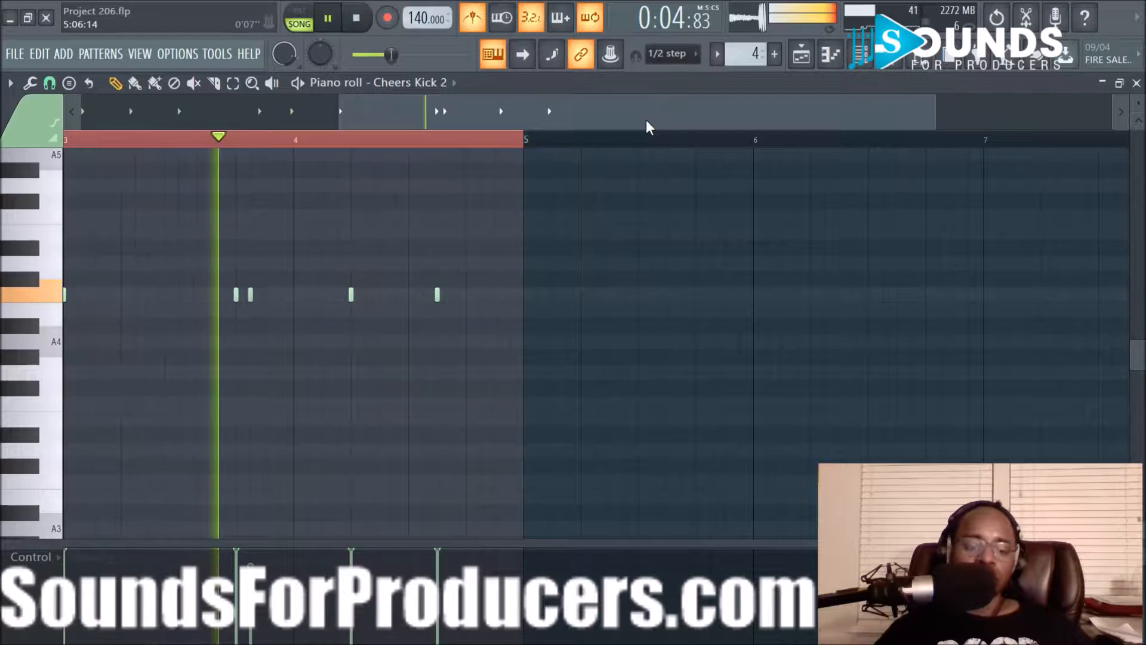
drag(501, 121, 64, 137)
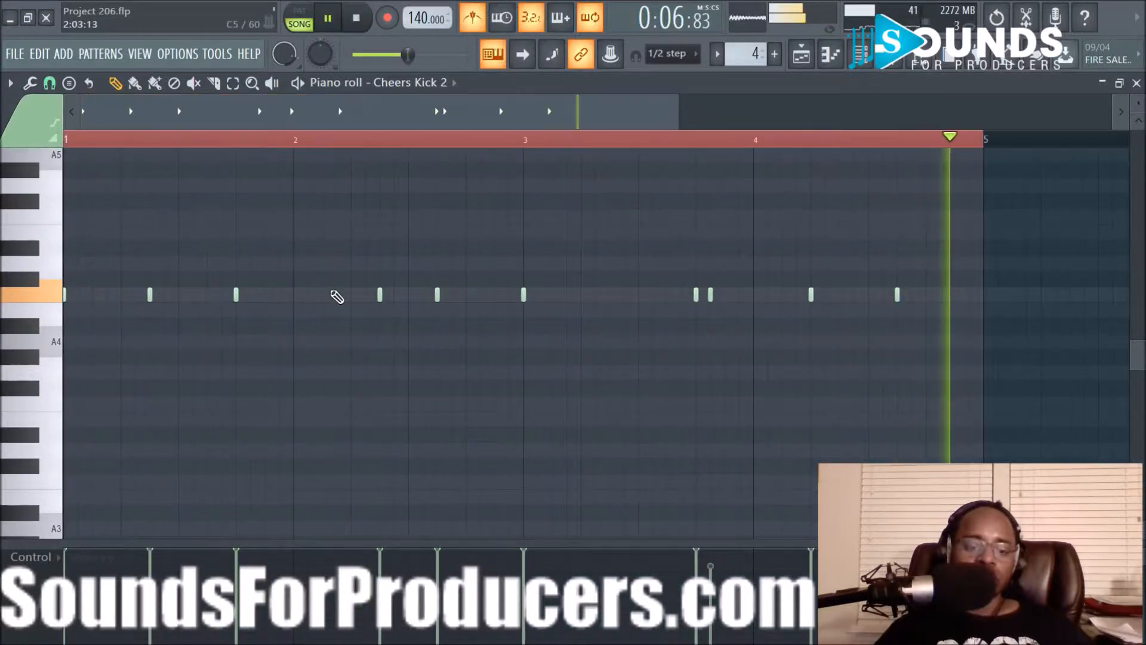
click(806, 59)
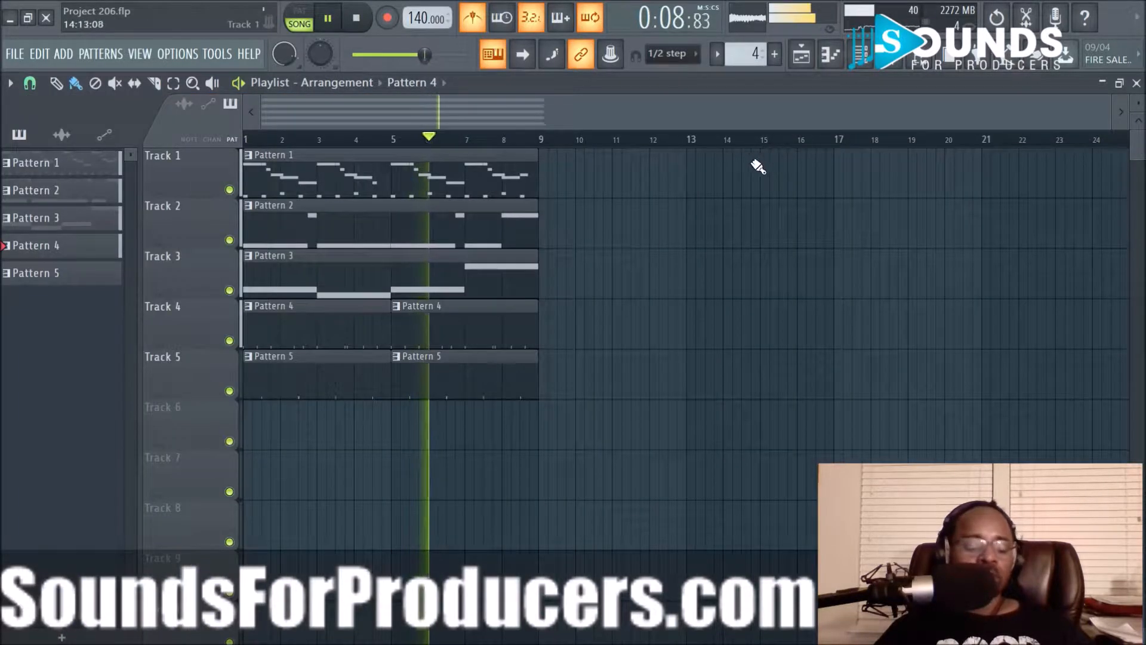
Save the project and transpose the Pattern 4 kick notes down two semitones to A#4.
key(ctrl+s)
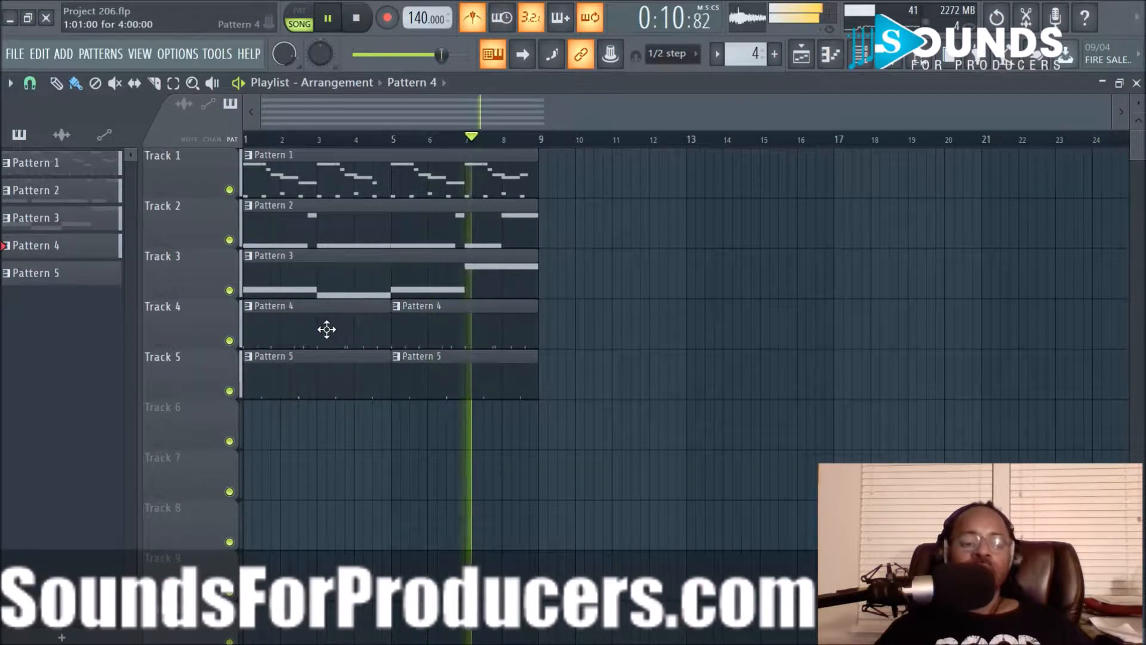
double_click(328, 327)
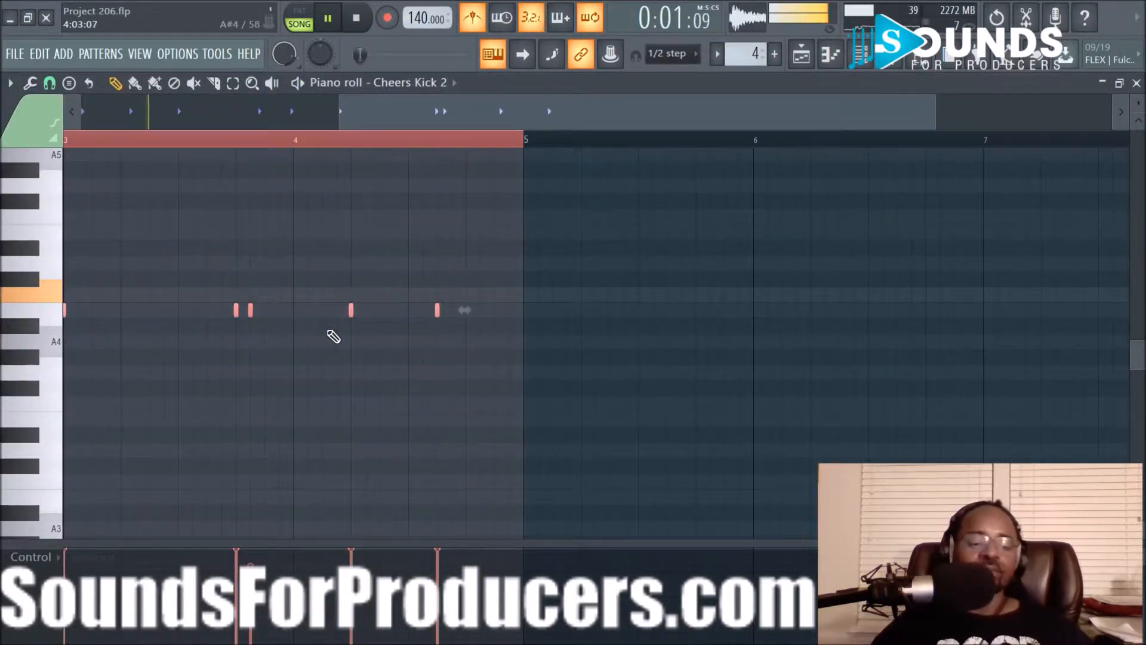
key(shift+Down)
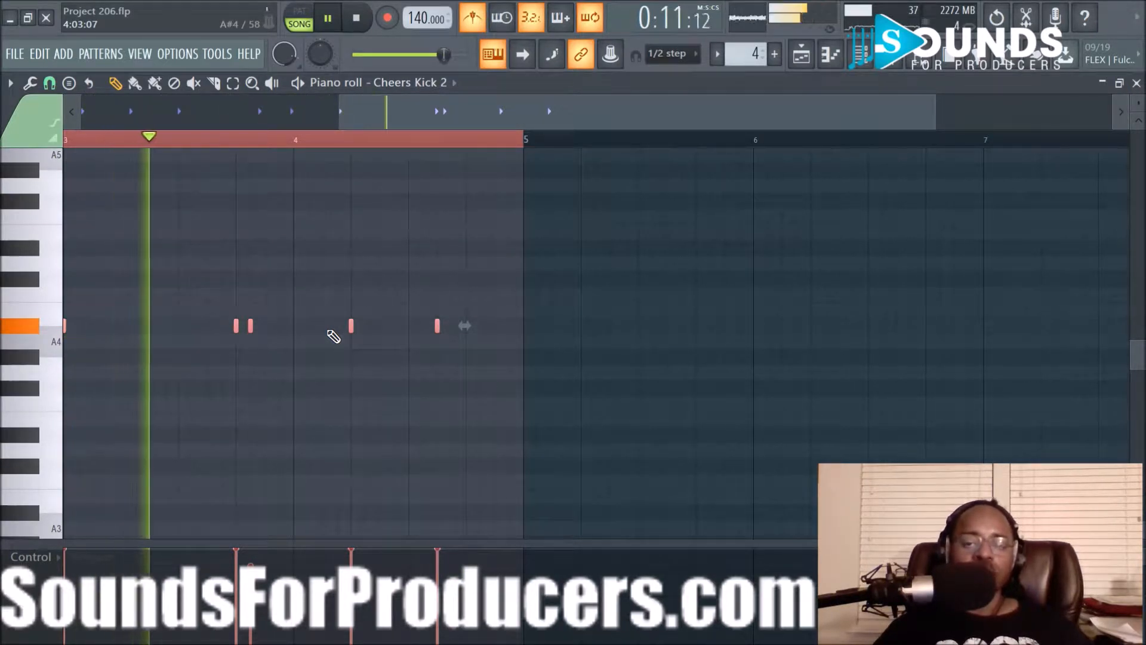
Rename mixer track Insert 4 as Kick.
click(862, 55)
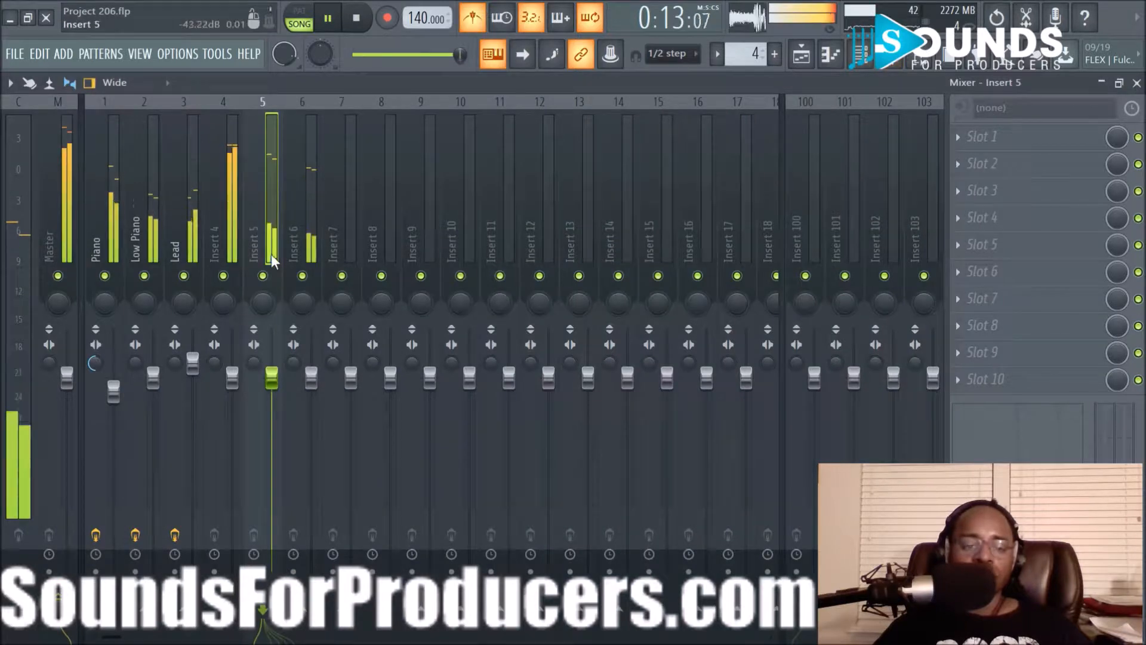
right_click(247, 232)
right_click(224, 241)
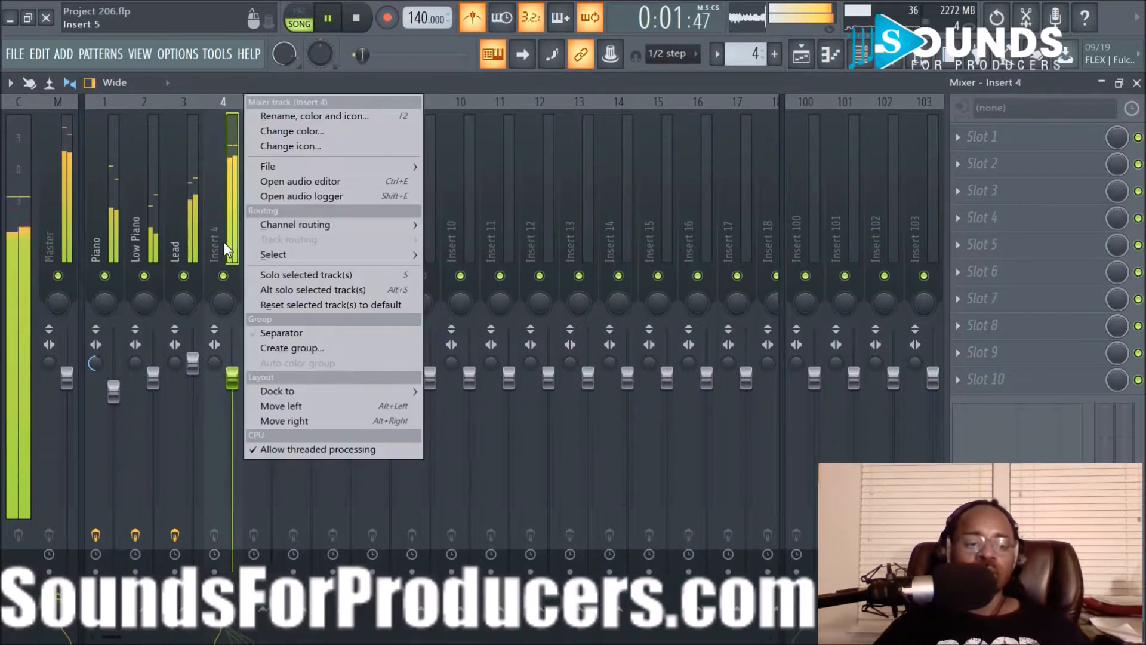
click(274, 119)
text(Kick)
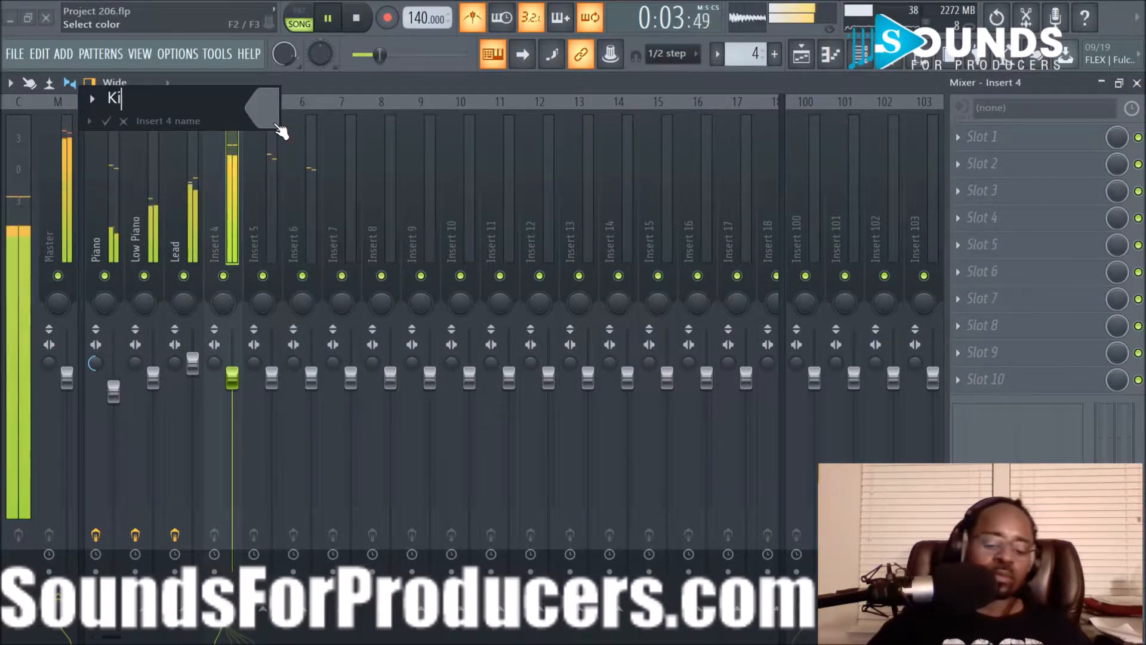
key(Return)
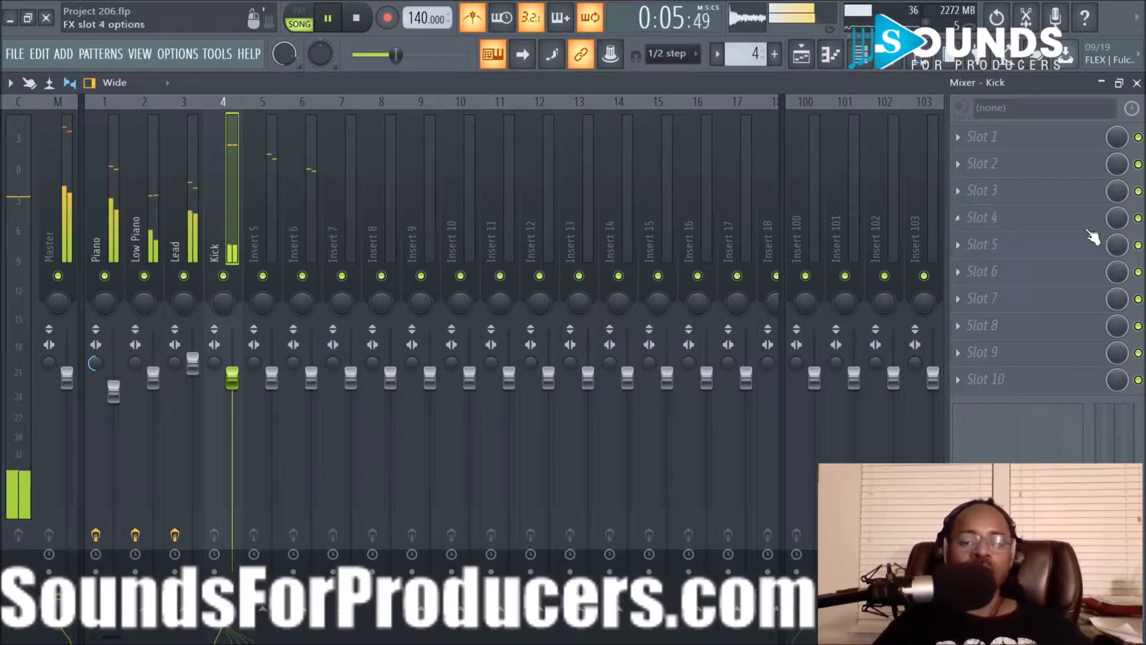
Add Fruity Parametric EQ 2 to the Kick track's first effect slot and slightly boost band 3 at about 83 Hz.
click(971, 141)
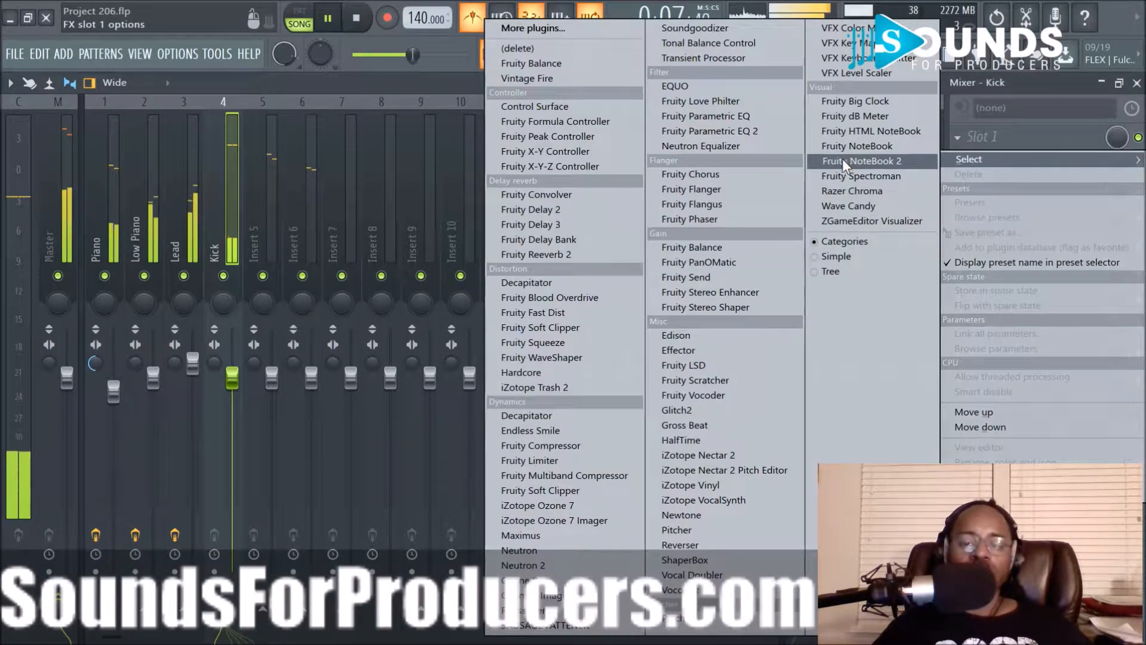
click(797, 131)
drag(214, 330, 150, 319)
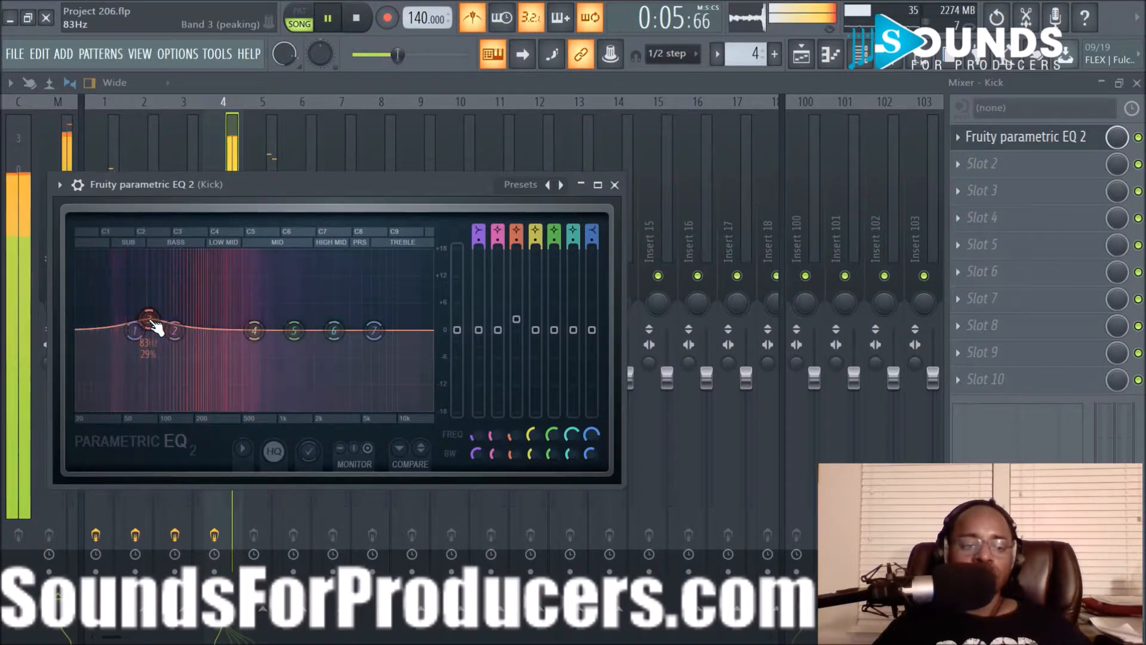
click(614, 185)
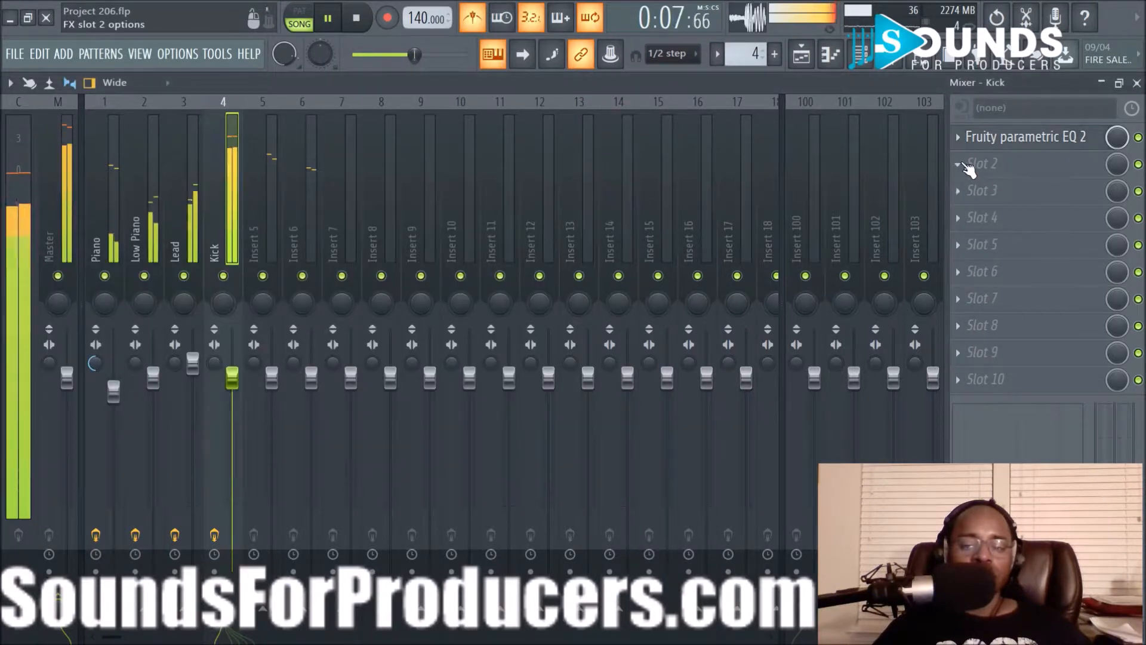
Add Fruity Soft Clipper to the Kick track's second slot with its threshold at maximum, and set the Kick fader to 100% (0.0 dB).
click(967, 164)
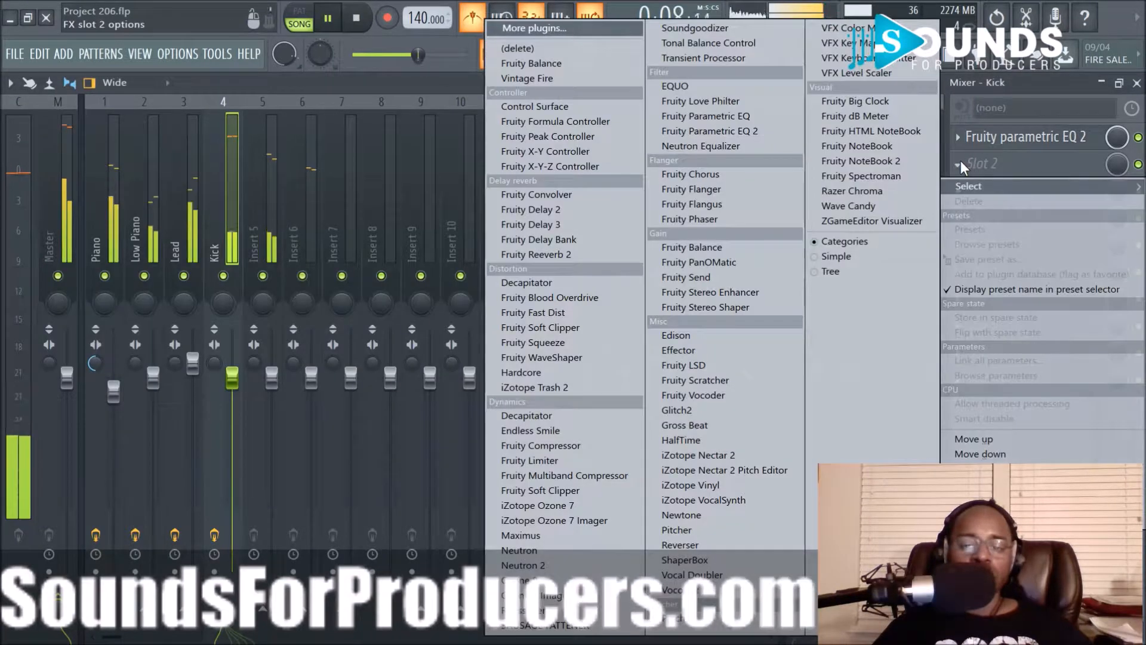
click(574, 329)
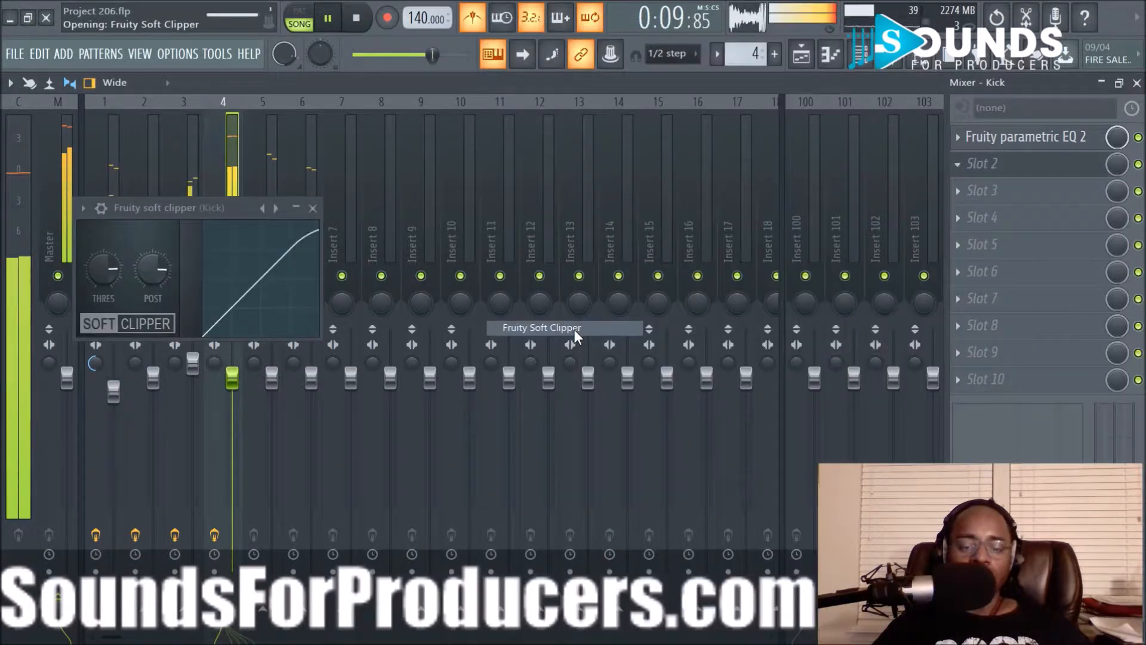
right_click(276, 208)
click(310, 231)
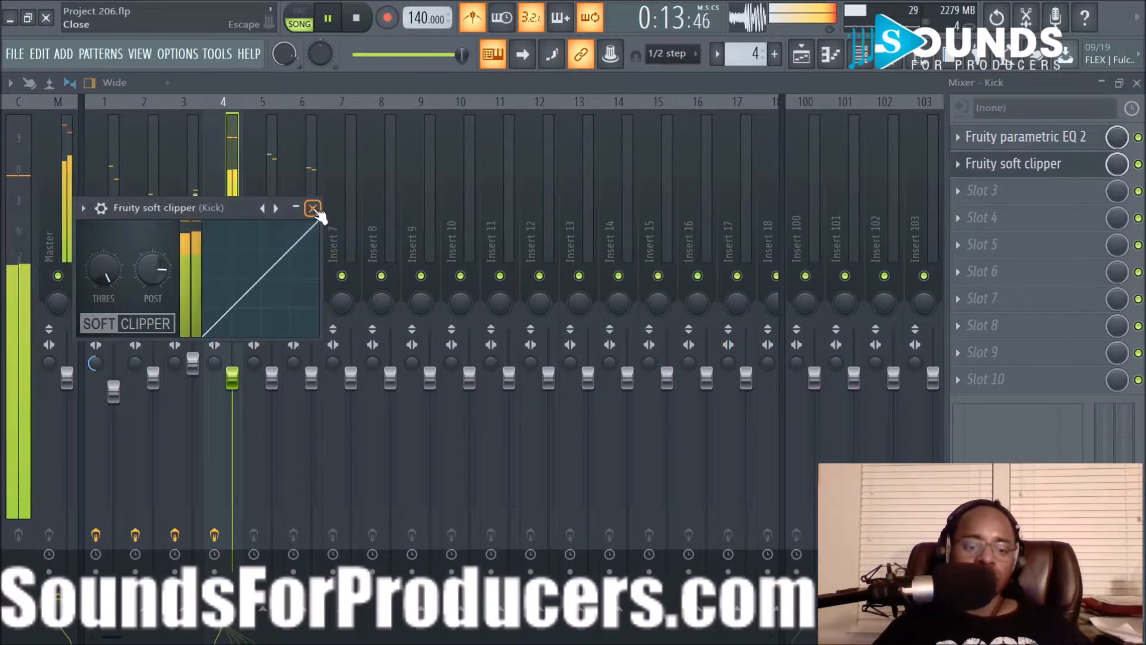
click(312, 207)
drag(232, 378, 233, 386)
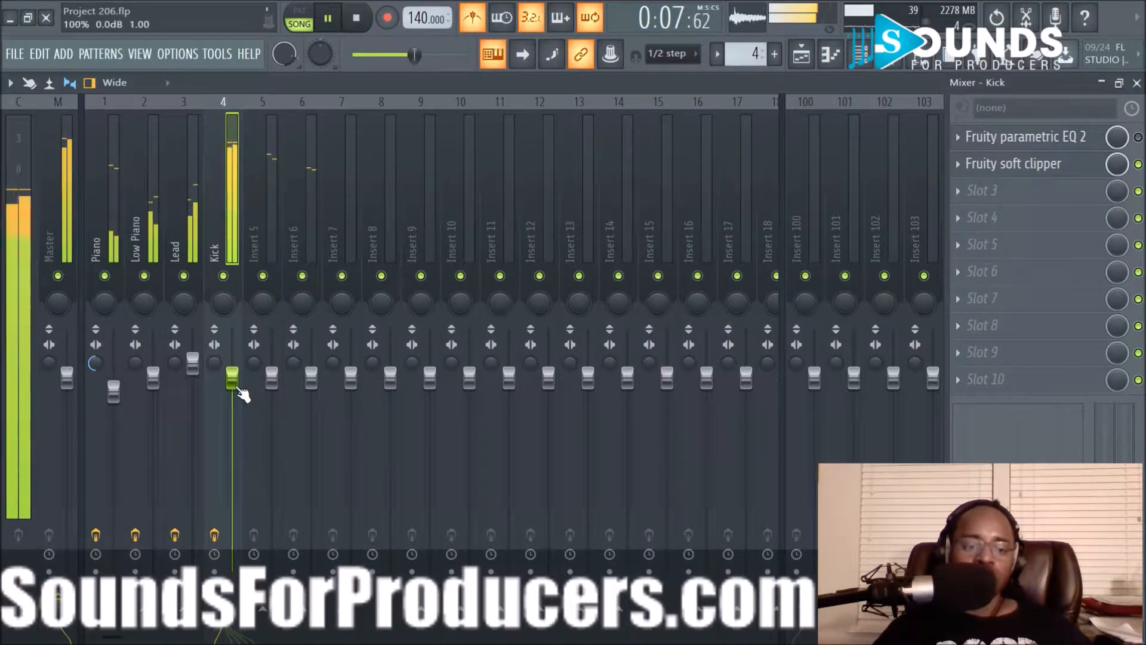
Raise the volume level adjustment of the Cheers Kick 2 channel to 109% (2.1 dB).
click(862, 54)
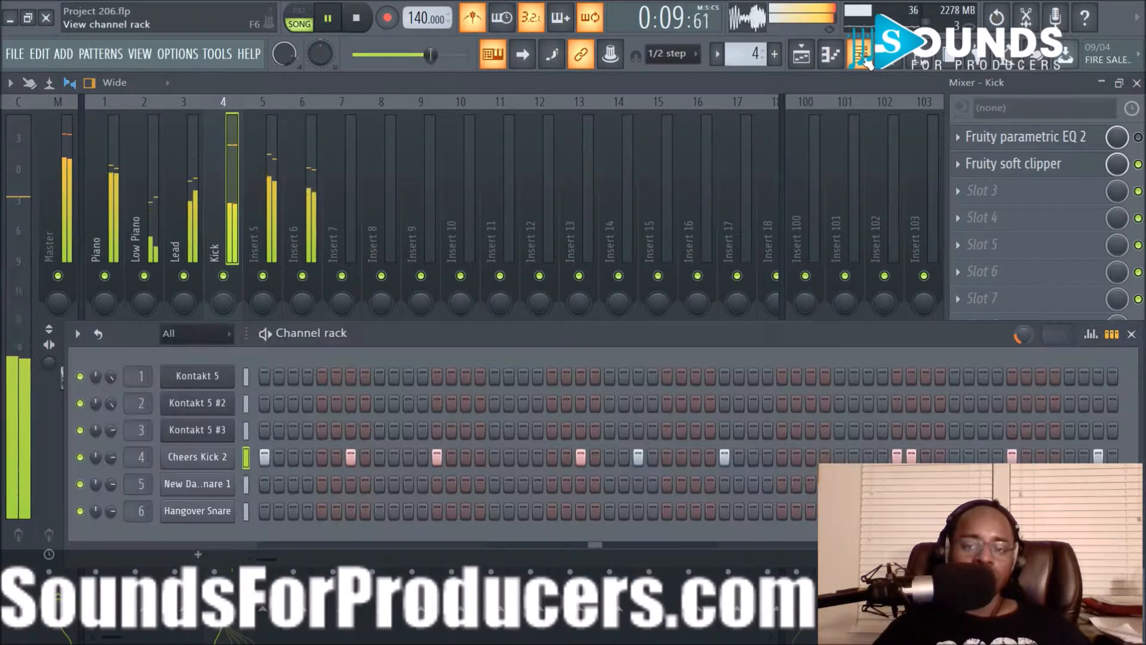
click(216, 456)
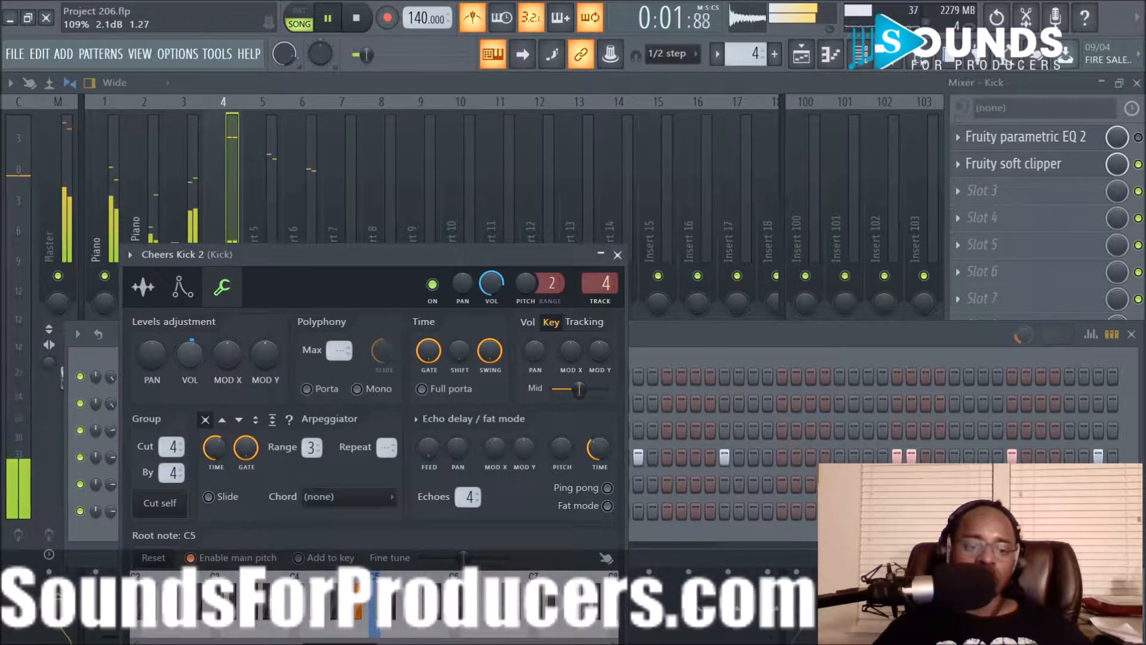
right_click(196, 355)
click(428, 317)
click(617, 255)
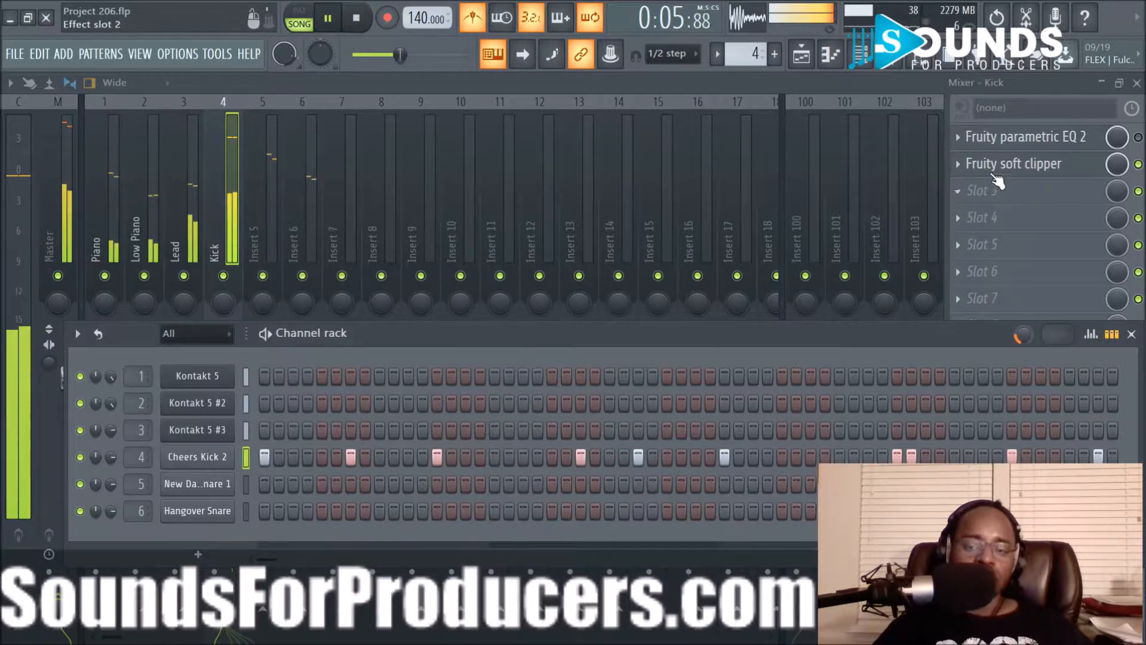
Bypass the Kick track's Fruity Parametric EQ 2 and replace its Fruity Soft Clipper with Soundgoodizer.
key(F6)
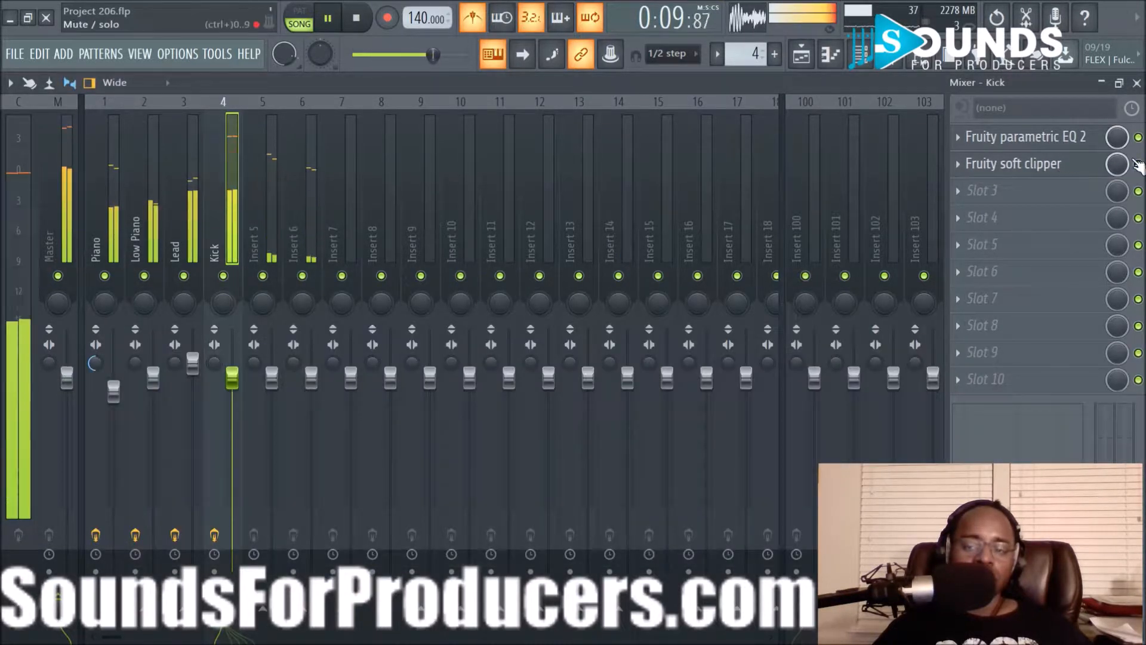
click(1139, 136)
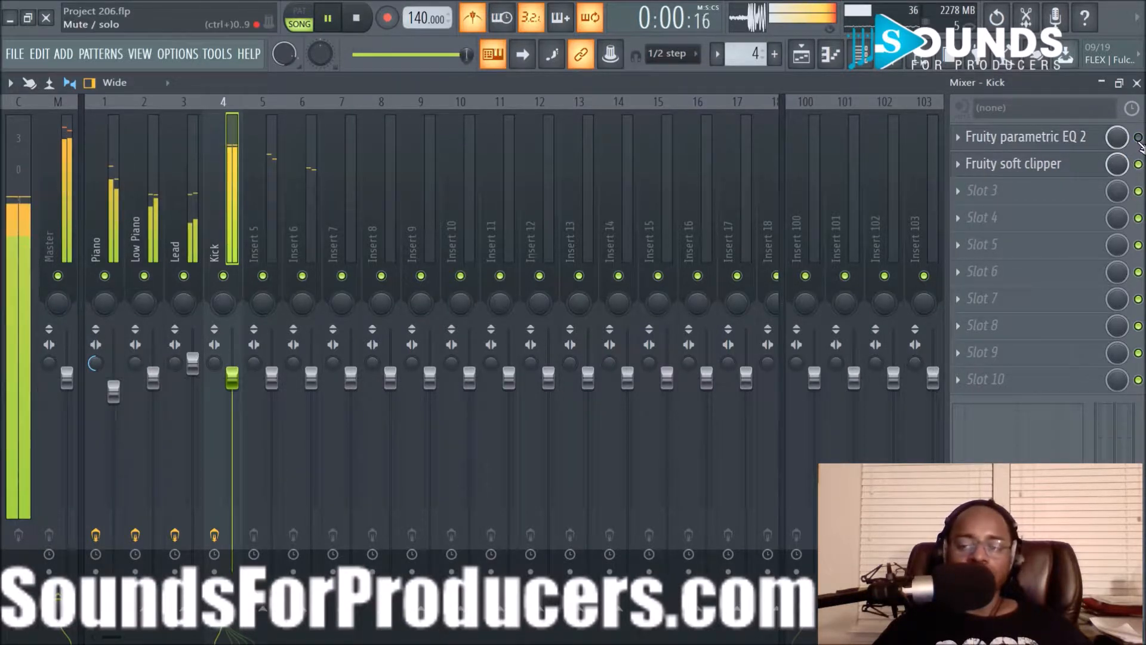
click(961, 165)
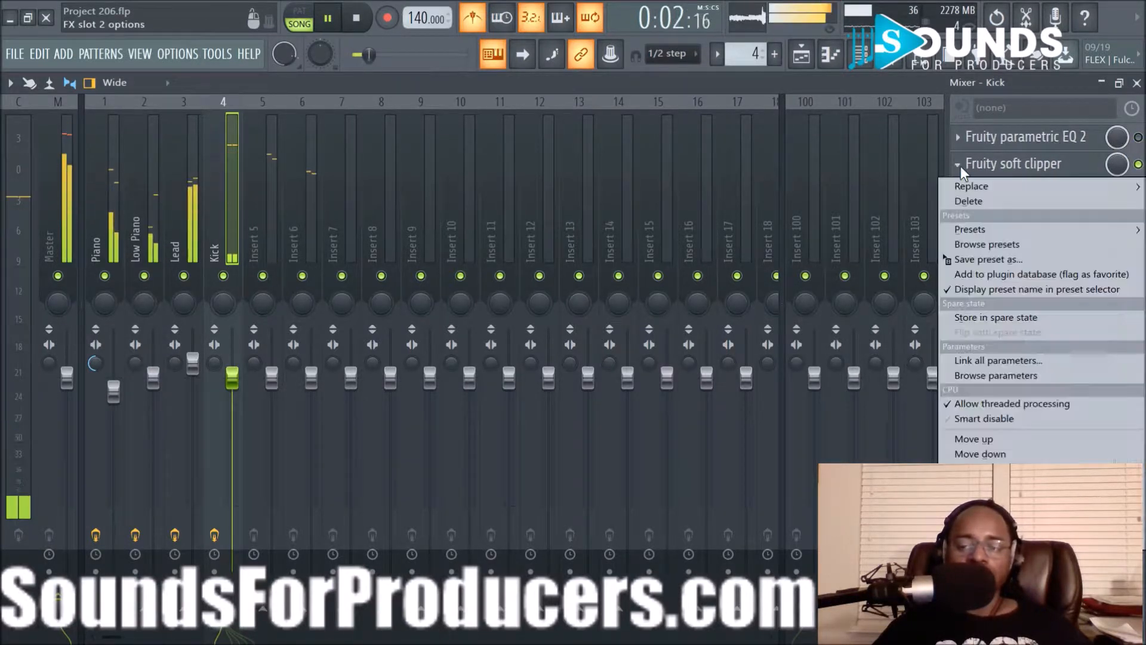
mouse_move(969, 188)
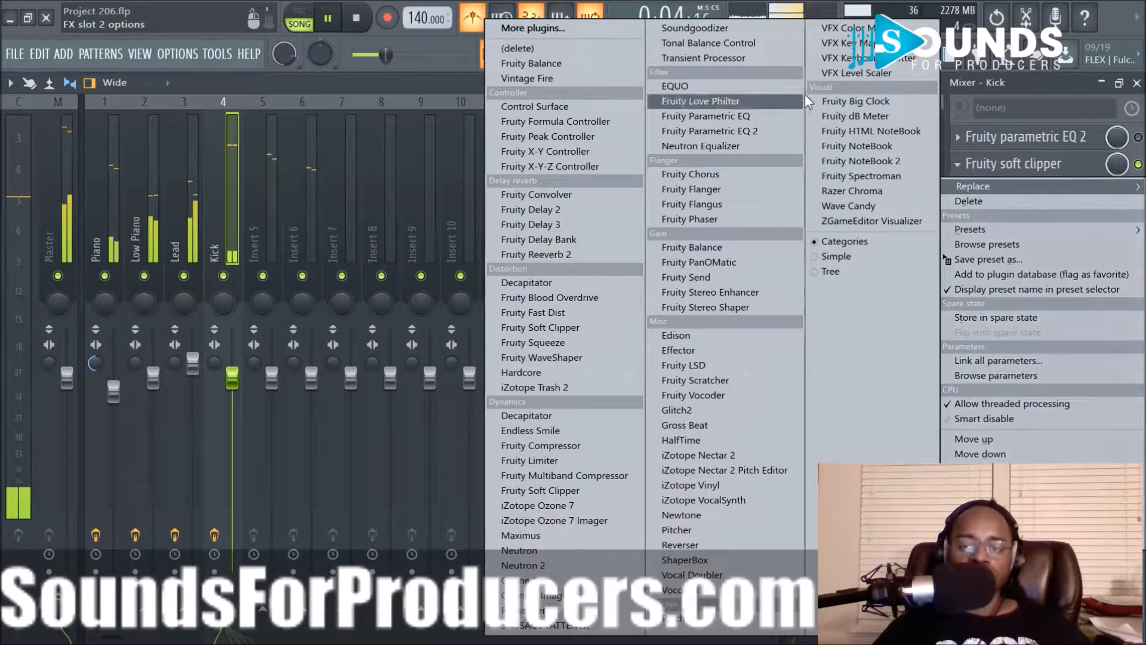
click(764, 27)
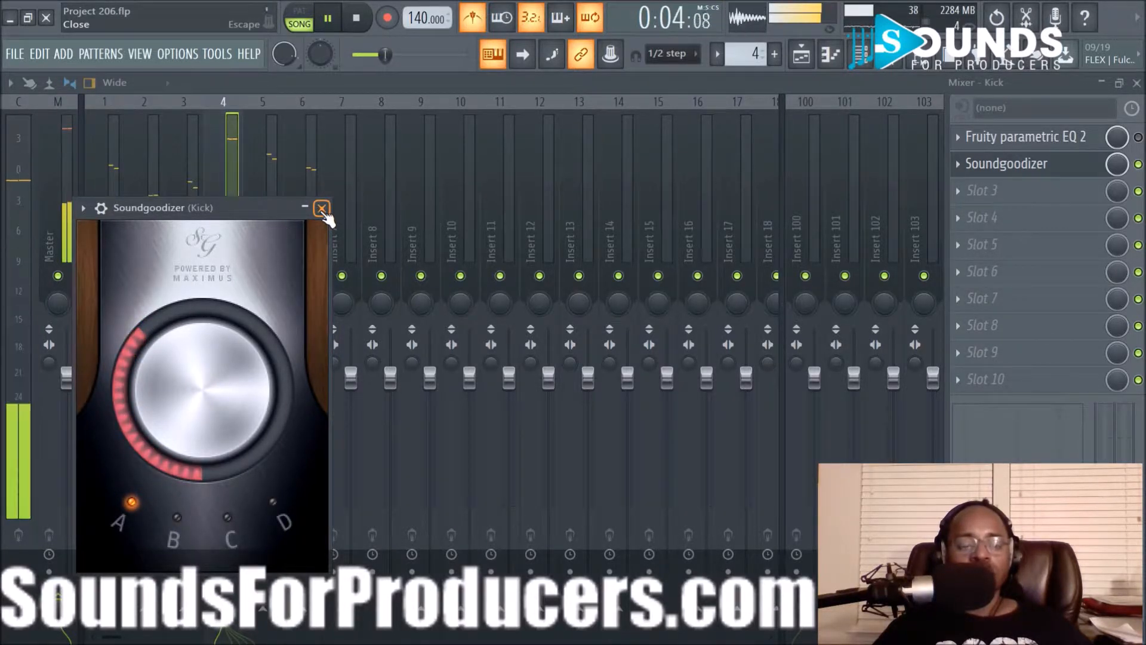
click(322, 208)
Rename mixer track Insert 5 as Snare.
right_click(251, 246)
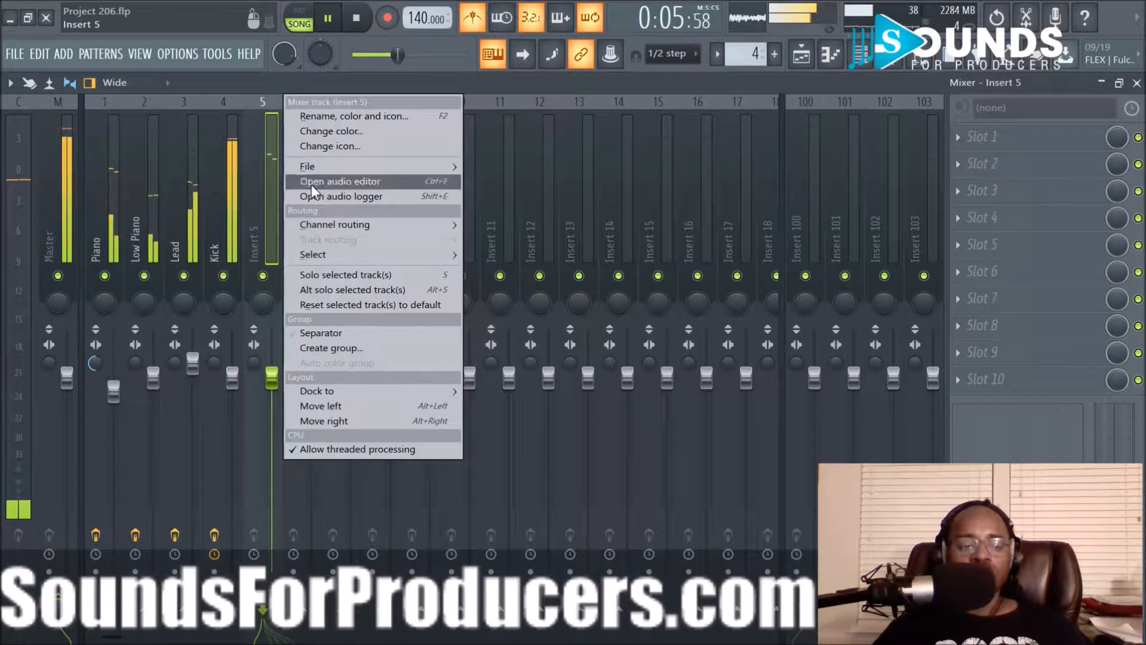
click(330, 123)
text(Snae)
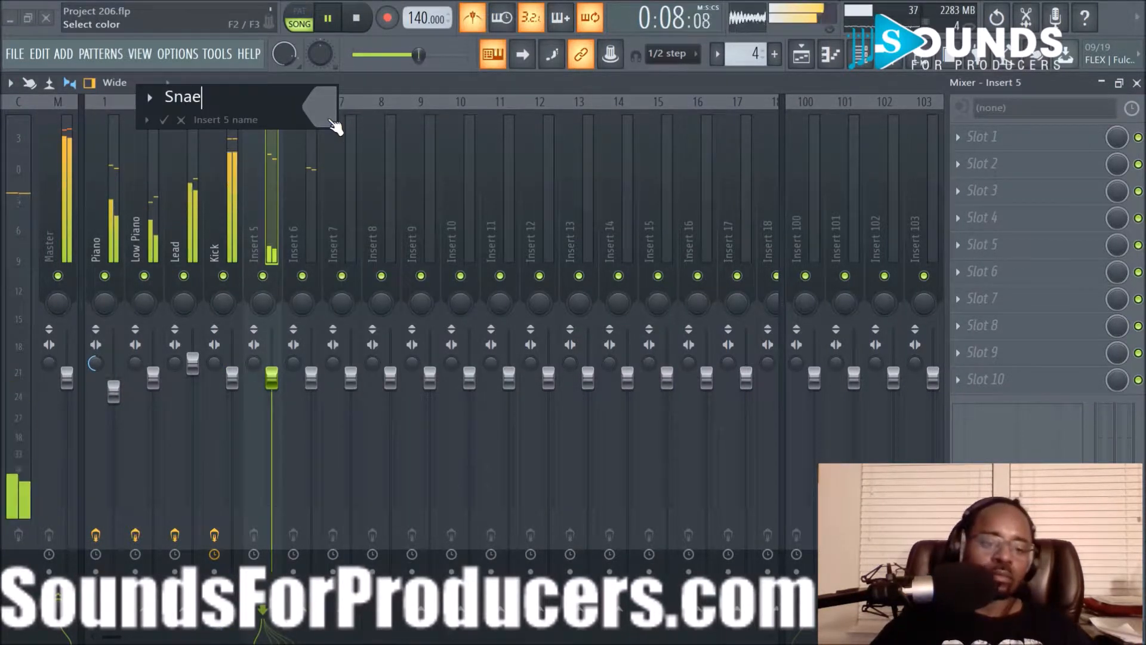
key(BackSpace)
text(re)
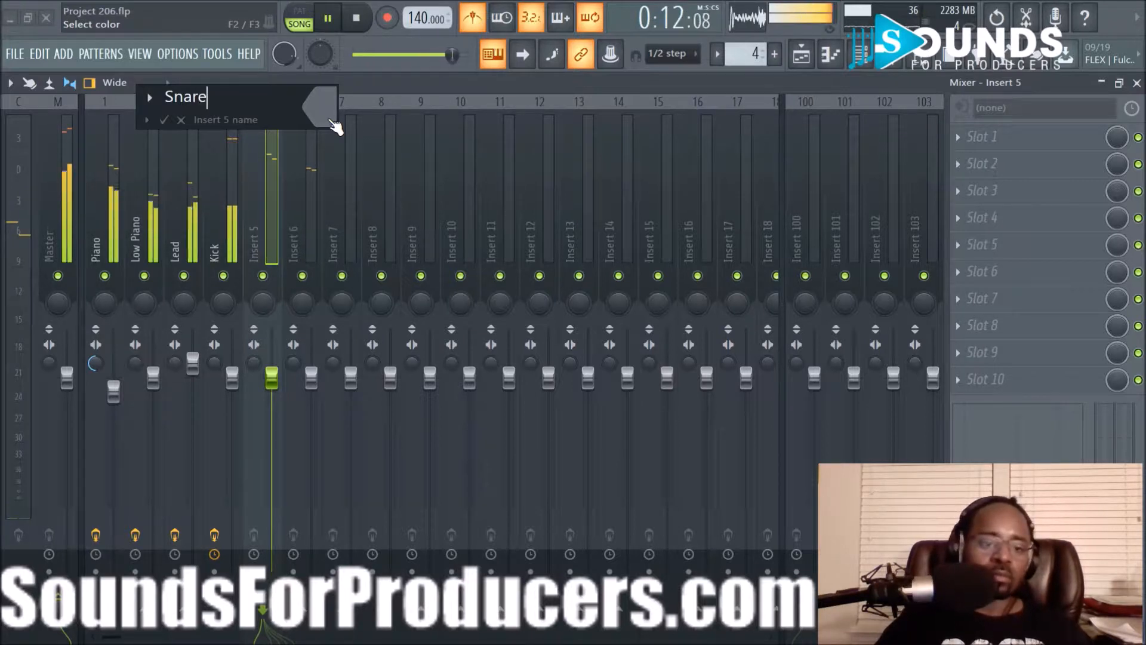
key(Return)
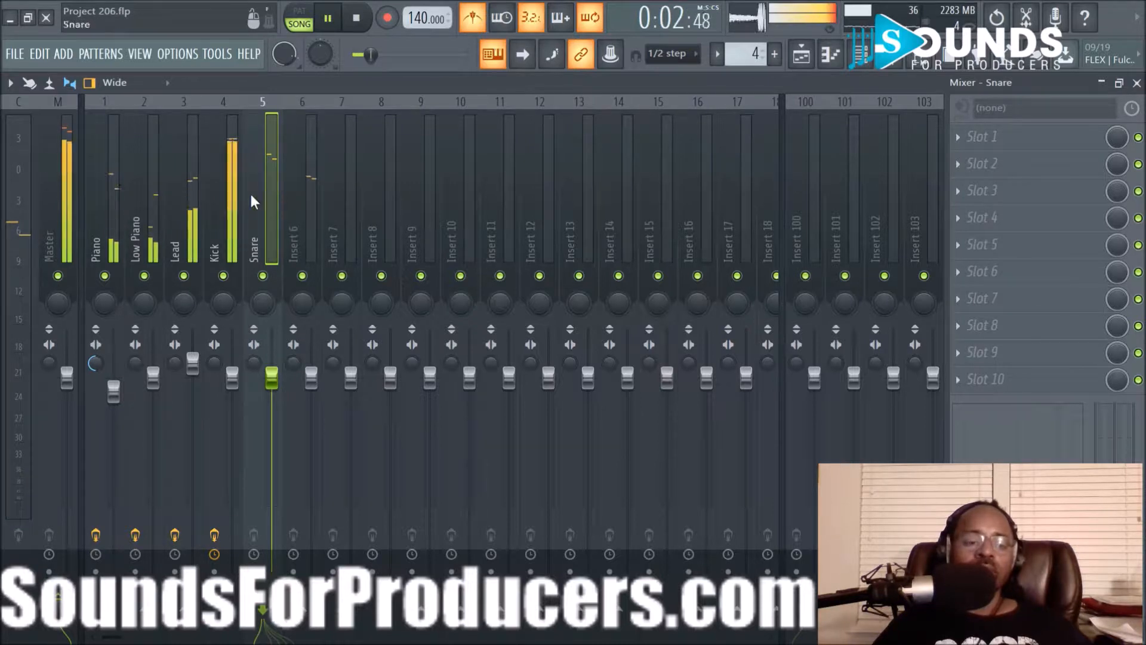
Stop playback and reset band 3 of the Kick track's Fruity Parametric EQ 2 to its flat default.
click(223, 202)
key(space)
click(1050, 138)
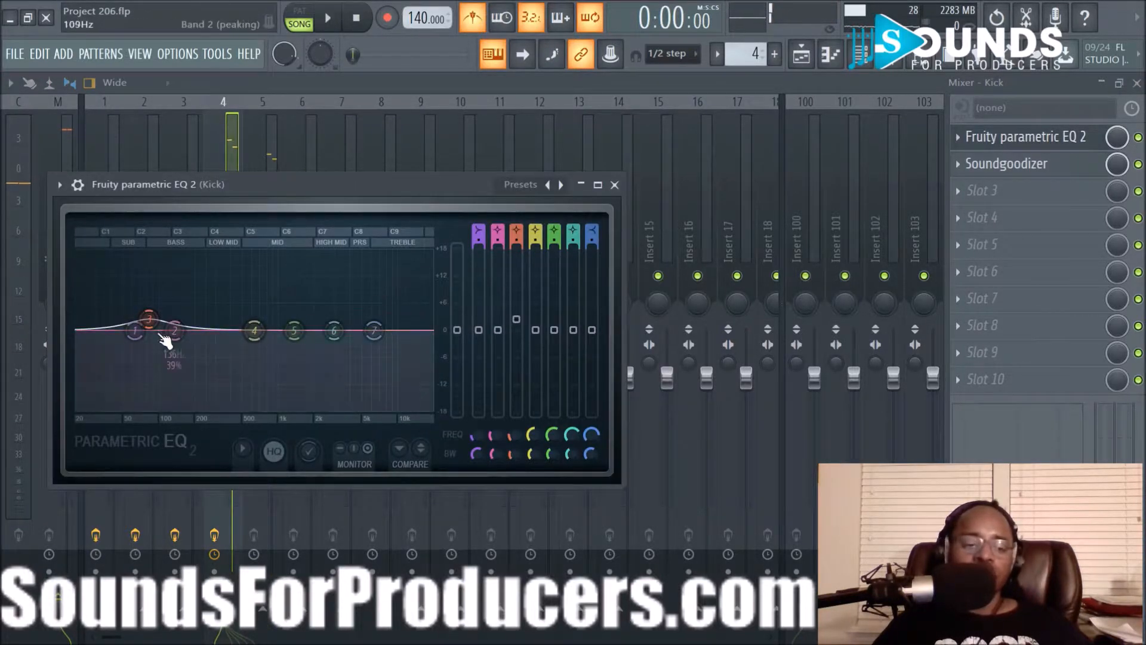
right_click(152, 321)
click(173, 344)
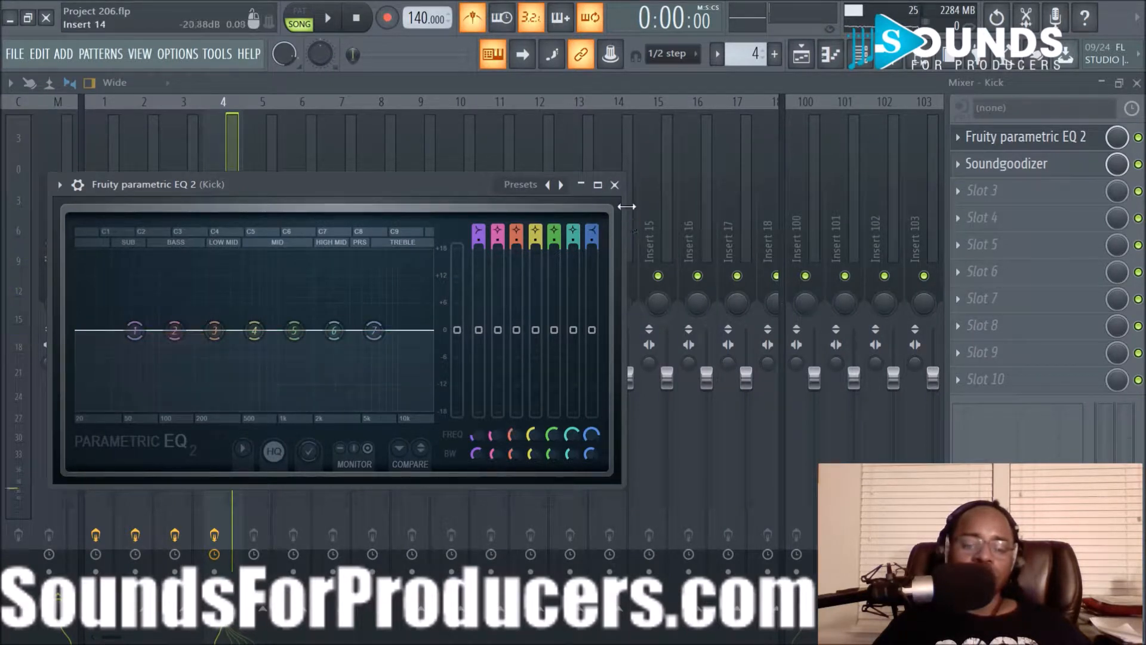
Cut the kick's highs with EQ band 7 at -18 dB around 3418 Hz, using a steeper slope, while the song plays.
key(space)
drag(373, 330, 368, 407)
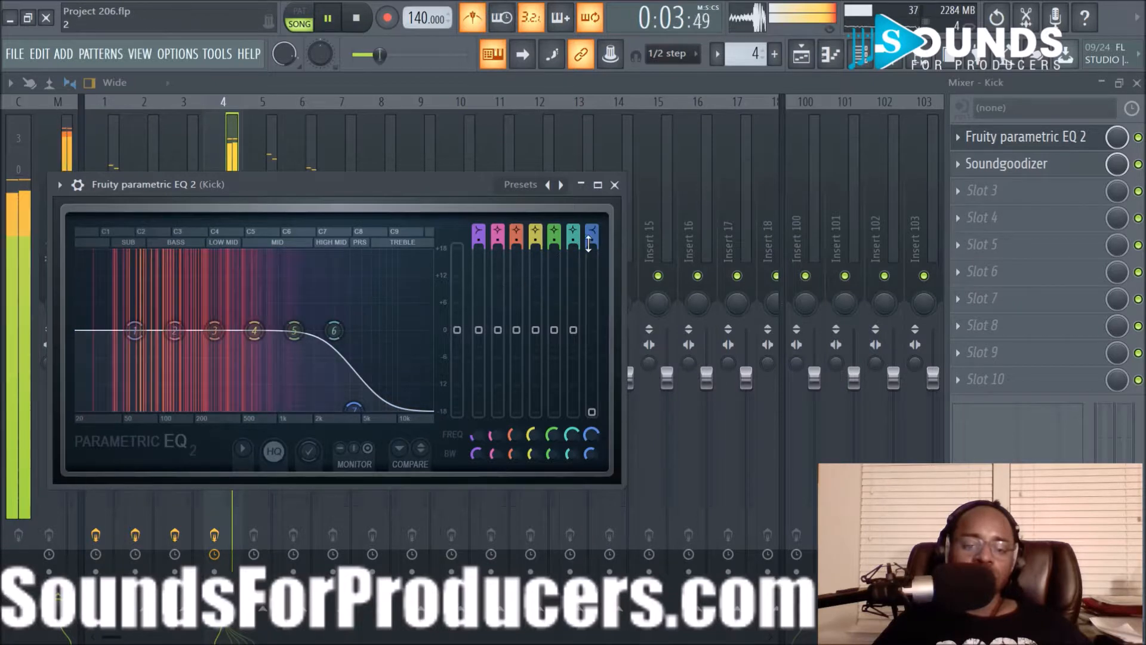
drag(592, 237, 592, 241)
drag(591, 434, 591, 446)
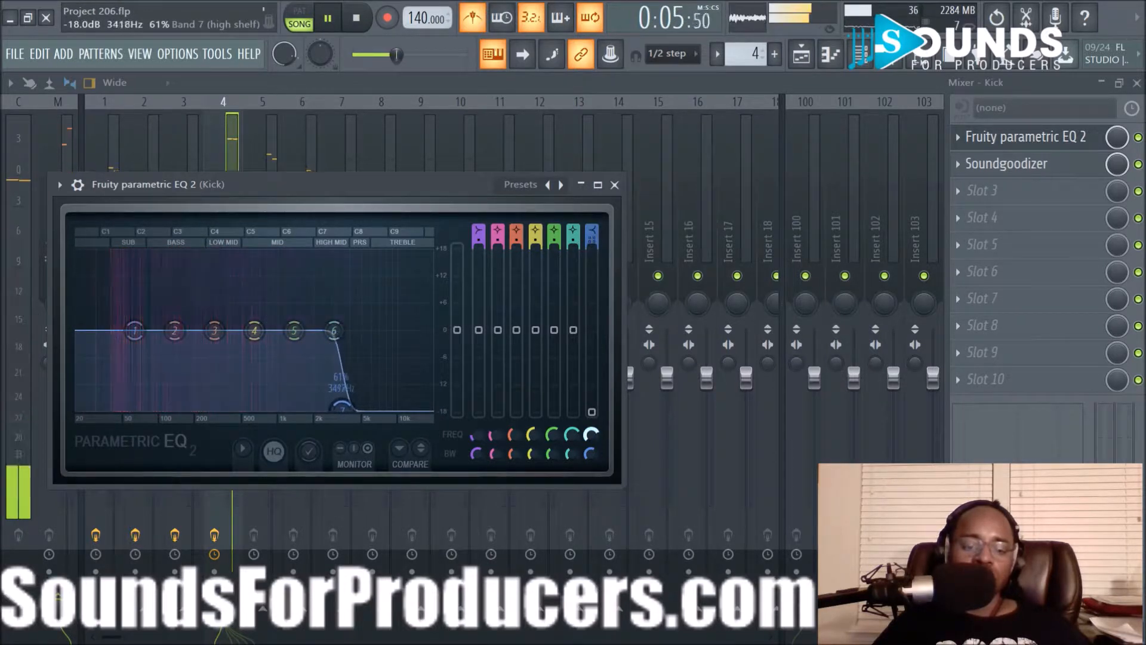
click(614, 185)
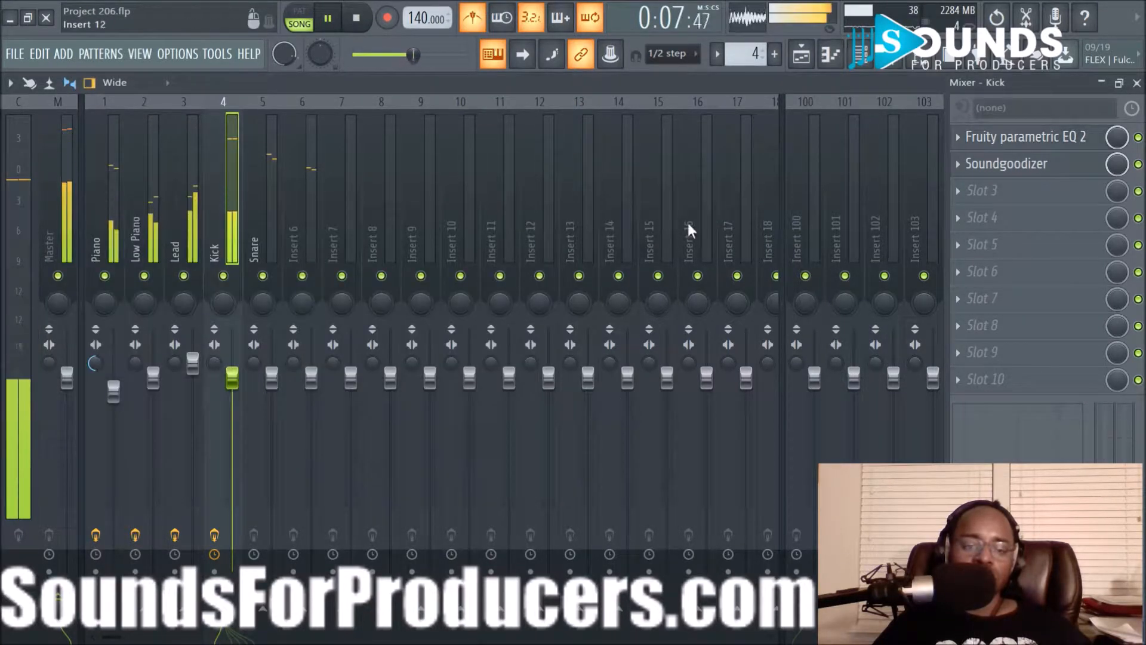
Compare the kick with and without its EQ, and turn the EQ slot's mix level fully down.
click(1138, 138)
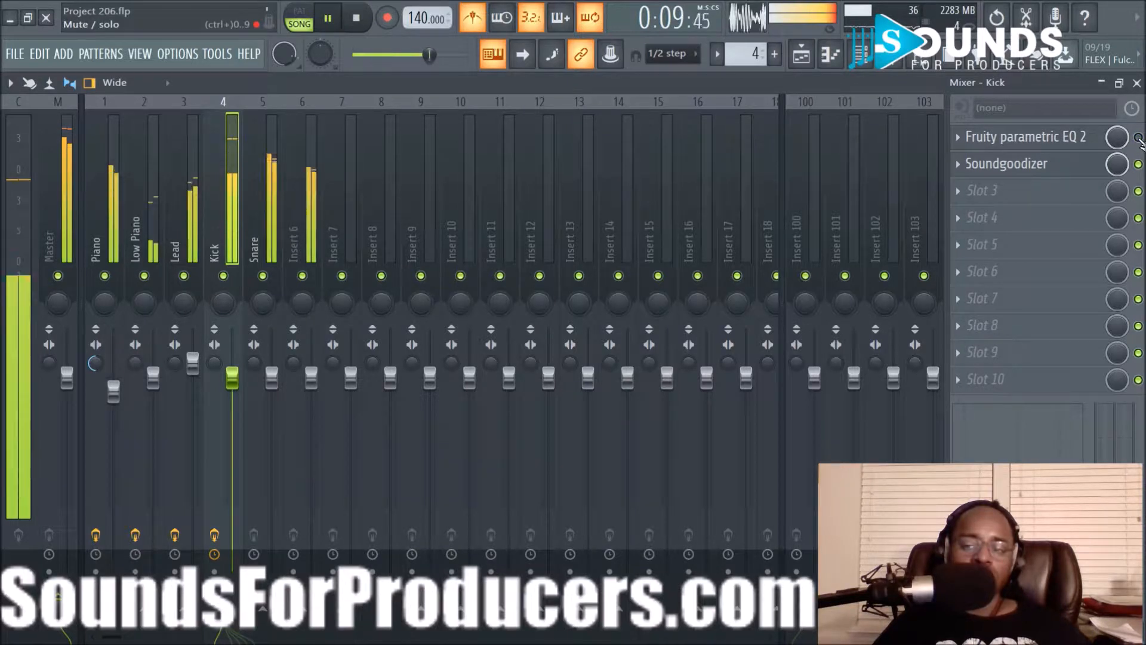
drag(1130, 139, 1130, 149)
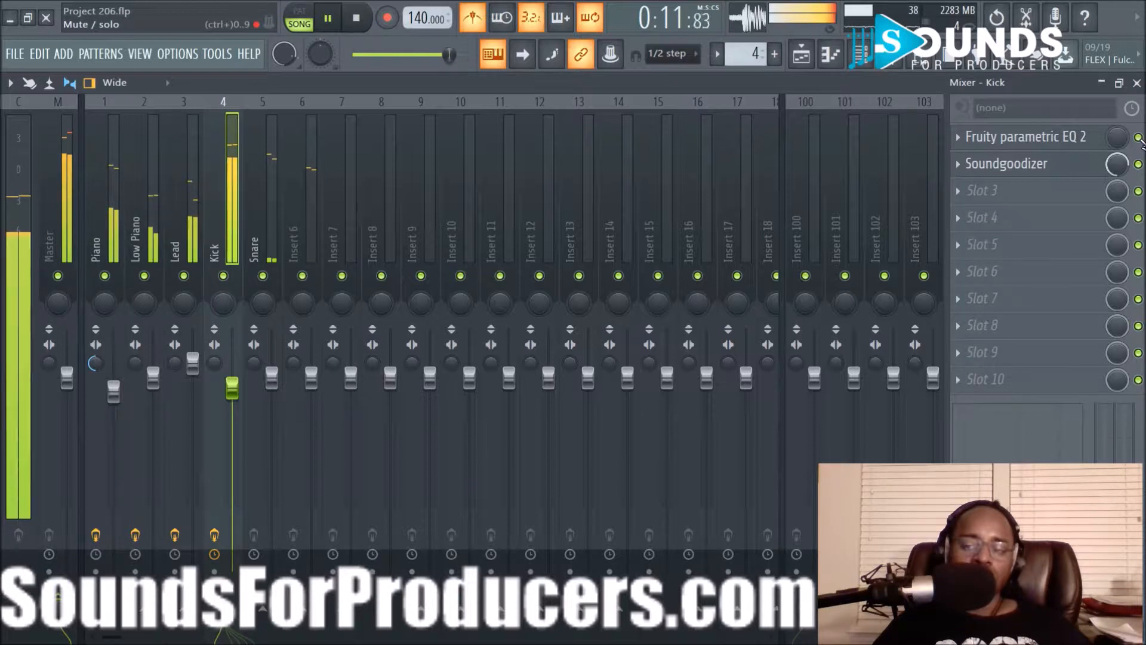
click(1119, 166)
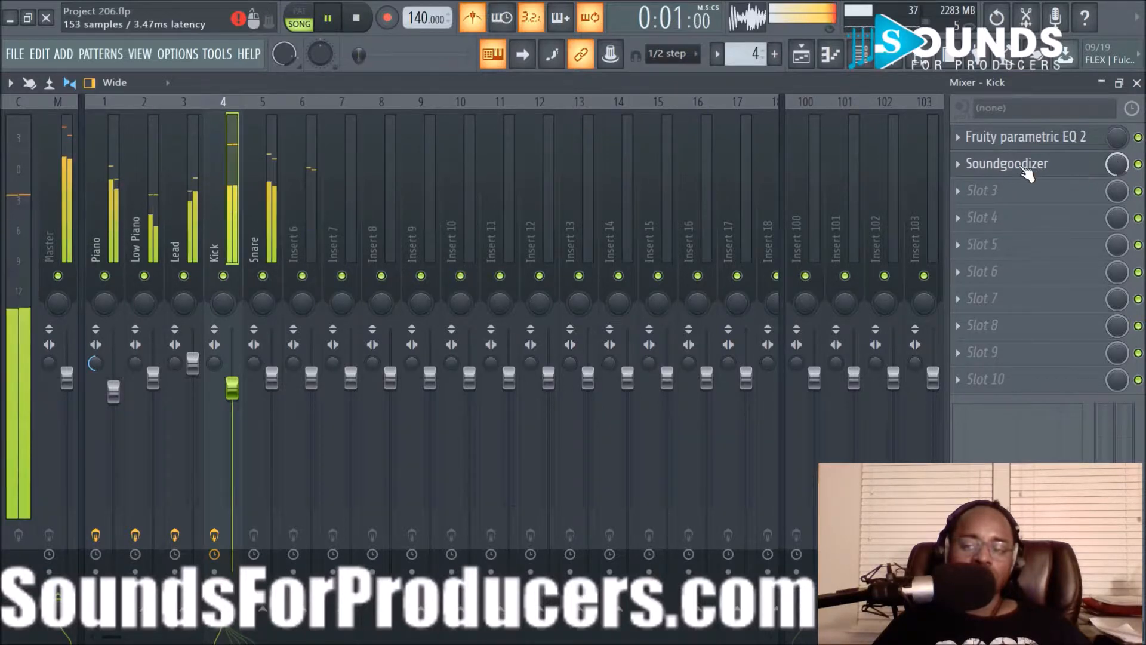
Slightly raise the kick's Soundgoodizer amount in mode A, and bring the Kick fader back level with the Snare fader.
click(1025, 170)
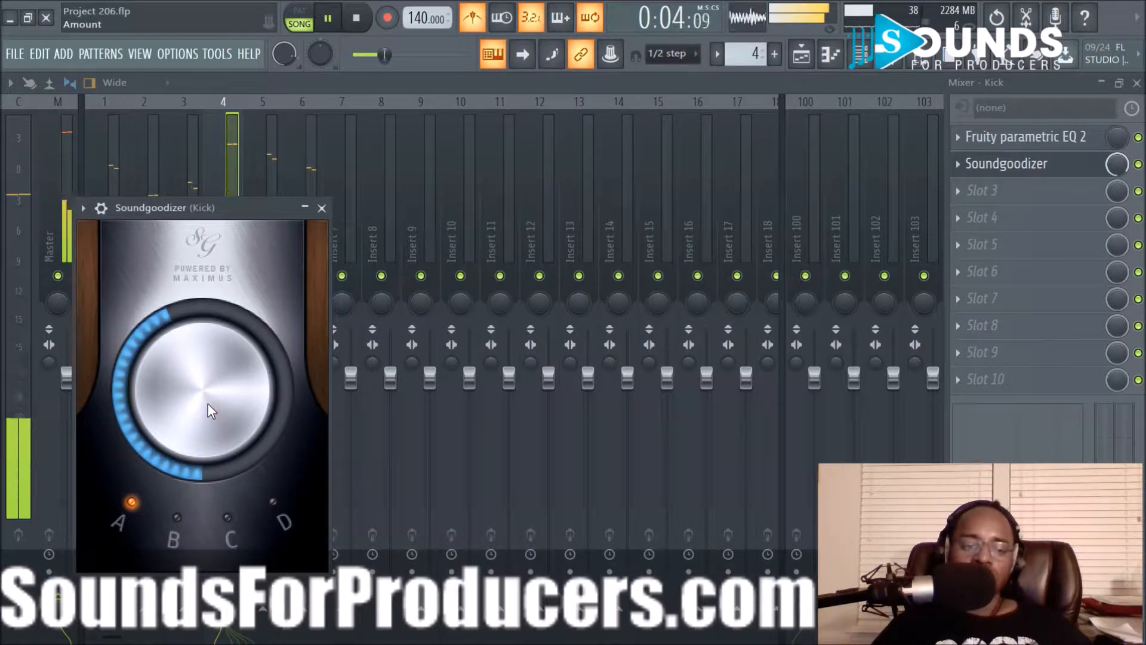
click(322, 208)
drag(231, 388, 233, 376)
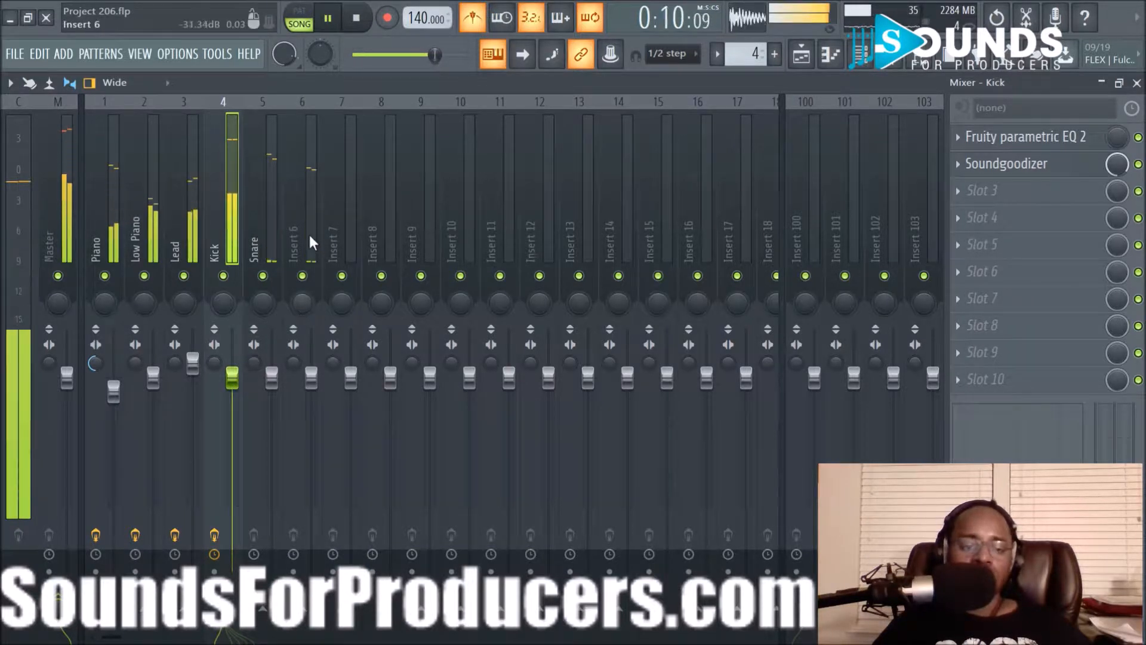
Add Fruity Parametric EQ 2 to the Snare track's first slot and boost band 3 at about 356 Hz with 29% bandwidth.
click(259, 230)
click(974, 142)
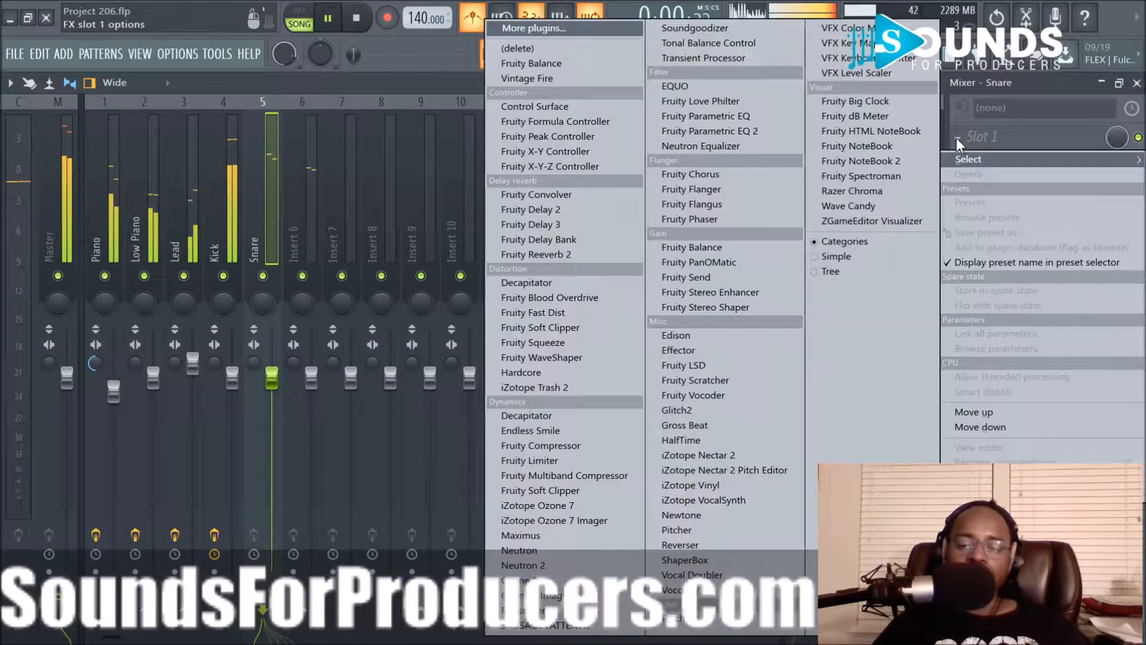
click(776, 114)
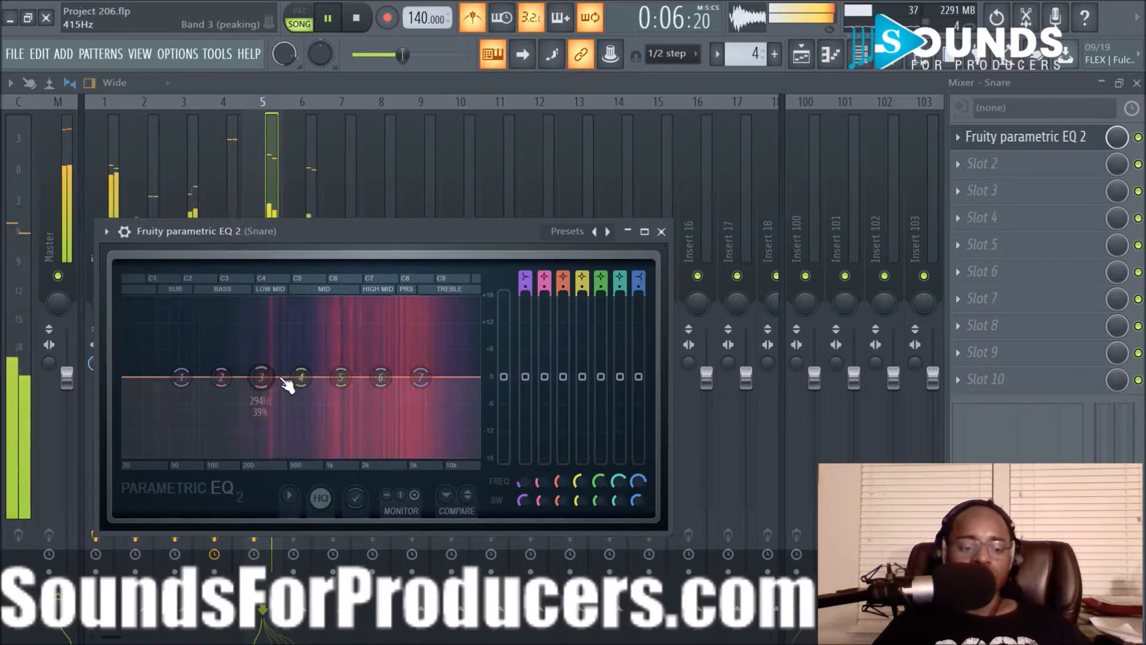
drag(261, 376, 274, 357)
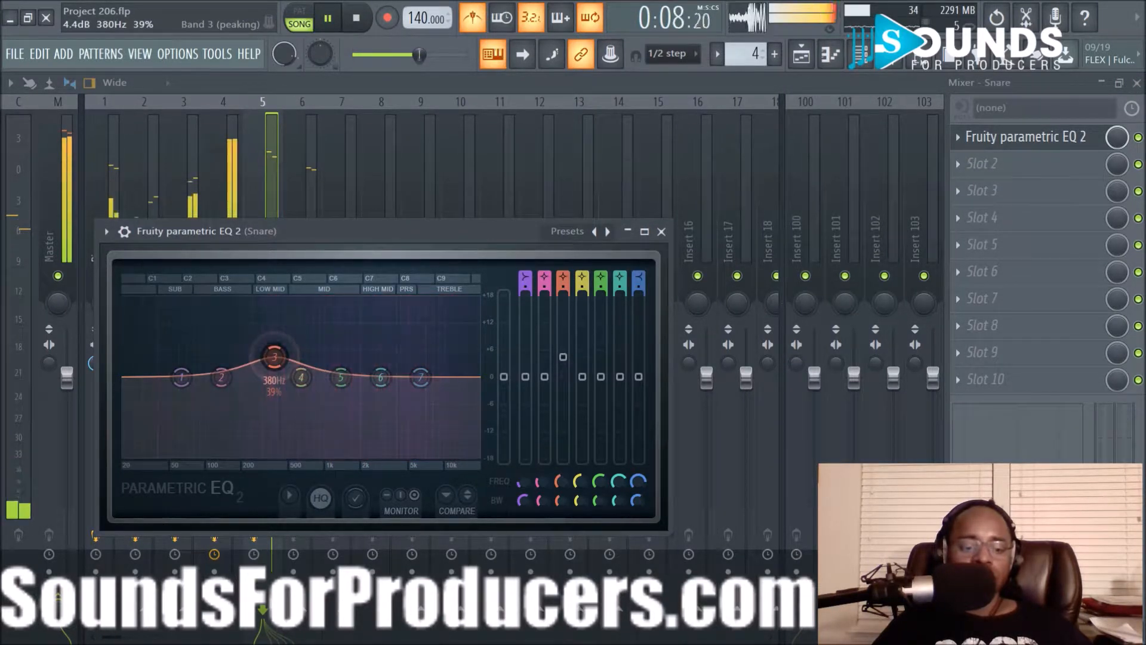
scroll(277, 354, down, 2)
drag(276, 354, 272, 349)
Cut the snare's lows with band 1 at -18 dB near 150 Hz using the Steep 8 slope, and try a slight treble boost on band 7.
drag(181, 377, 224, 455)
scroll(523, 289, up, 5)
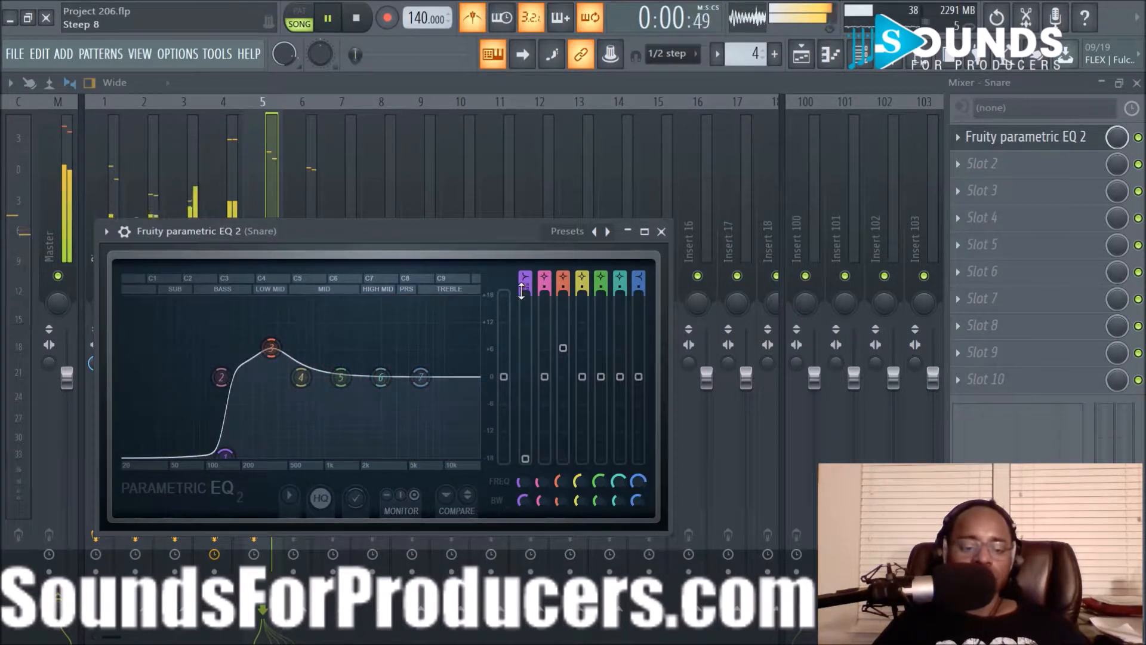
drag(421, 377, 400, 360)
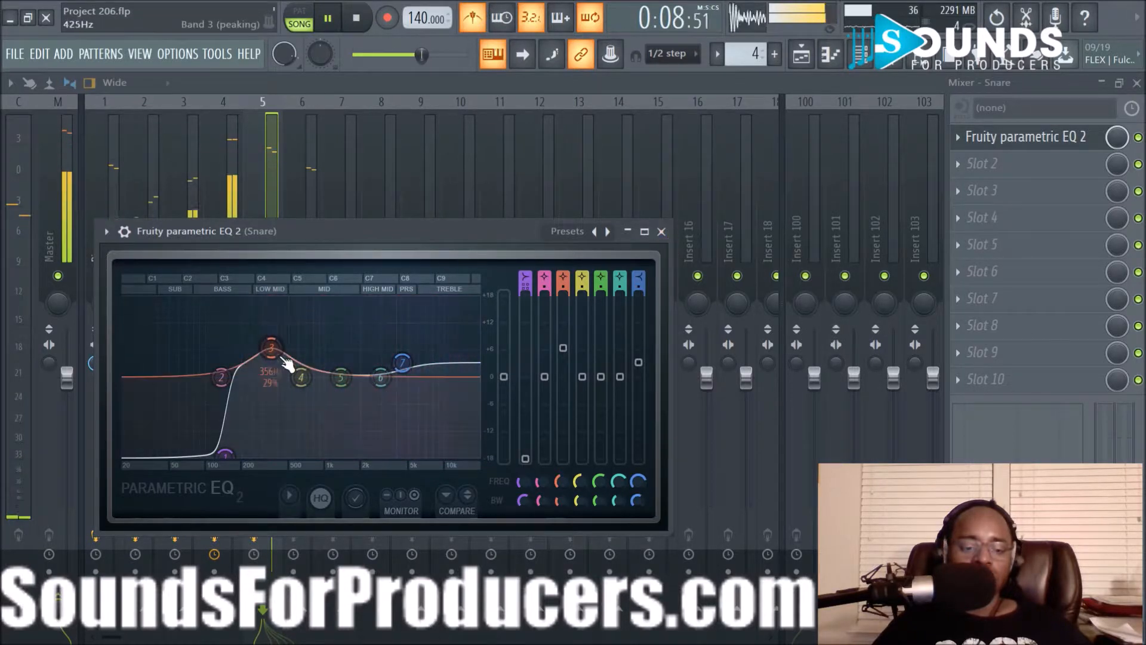
Boost the snare's EQ band 3 further at about 361 Hz and narrow its bandwidth to 9%.
drag(271, 348, 272, 327)
scroll(273, 332, down, 3)
scroll(273, 333, down, 3)
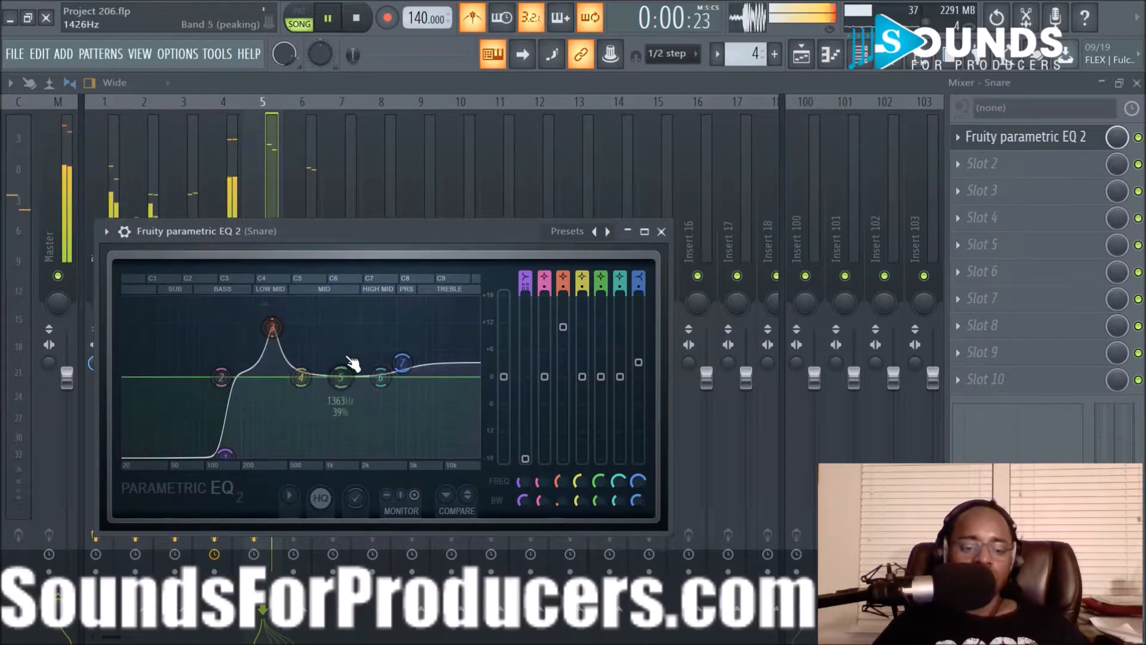
Reset the snare's EQ band 7 to flat, slightly reduce the band 3 boost, and close the equalizer.
right_click(408, 374)
click(420, 383)
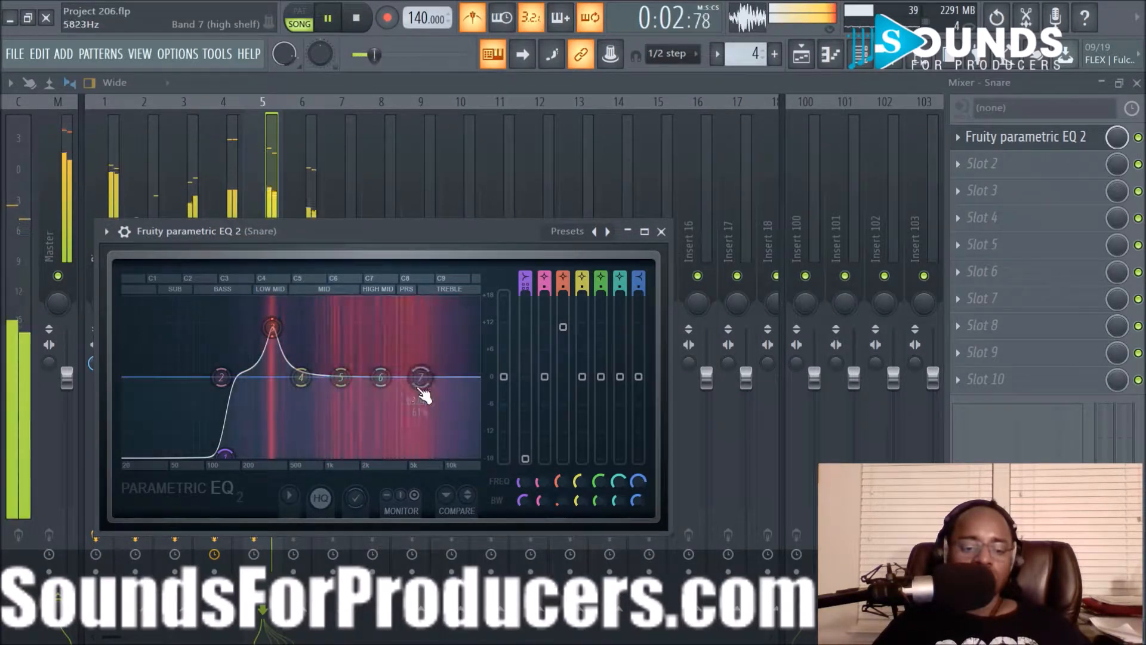
drag(272, 327, 272, 334)
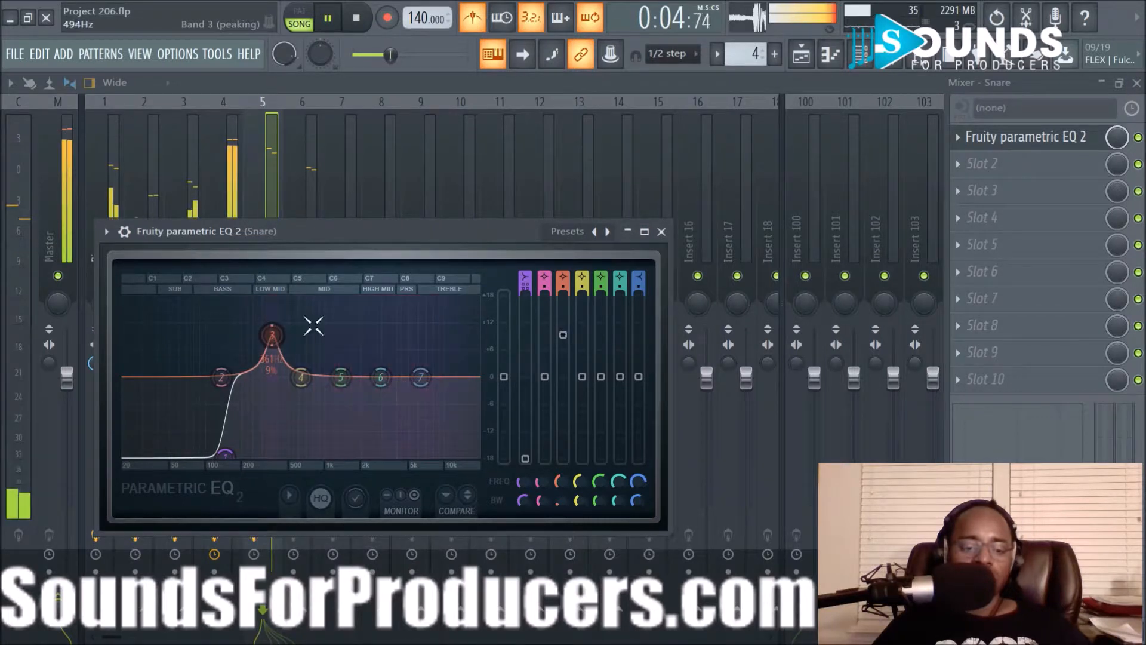
click(662, 231)
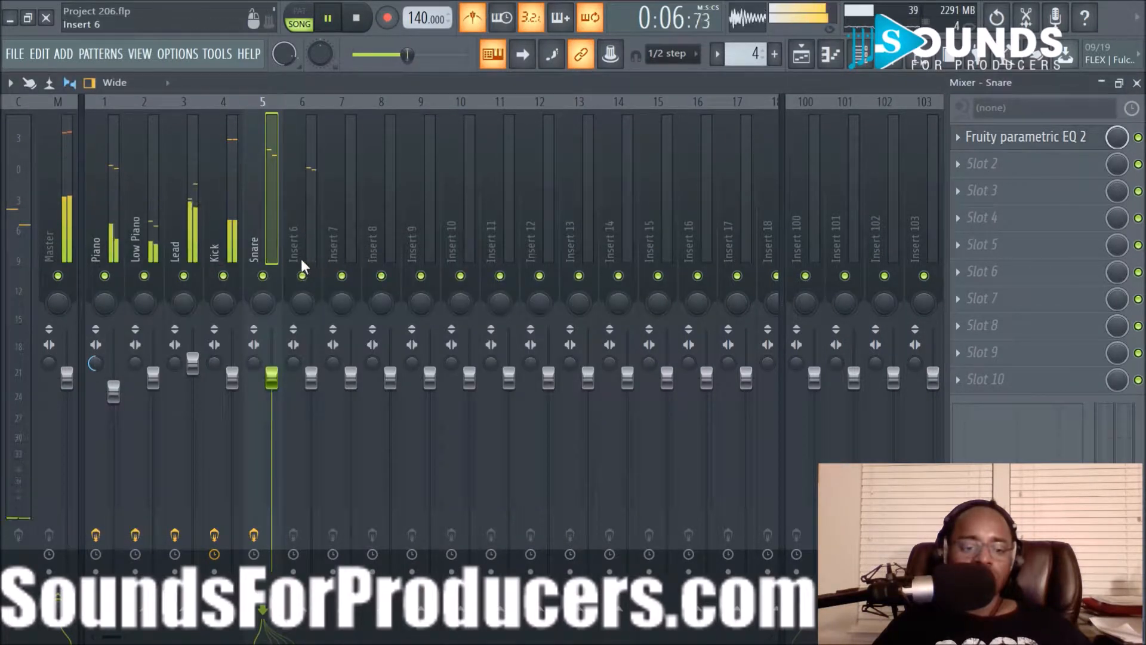
Rename mixer track Insert 6 as Snare.
right_click(302, 100)
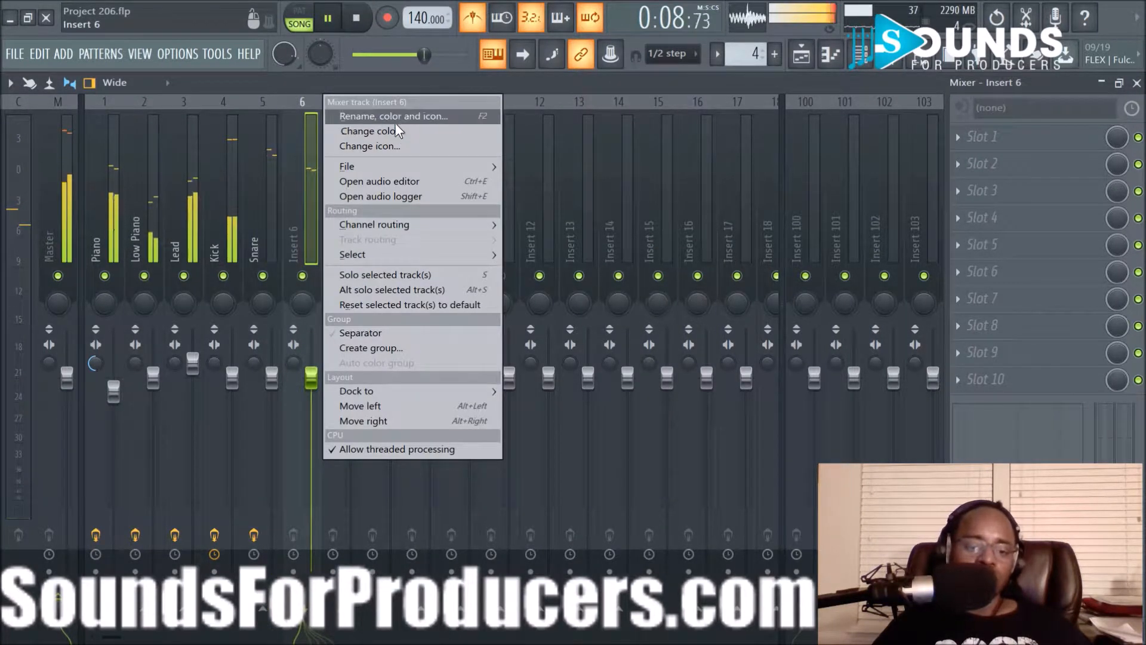
click(395, 117)
text(Snare)
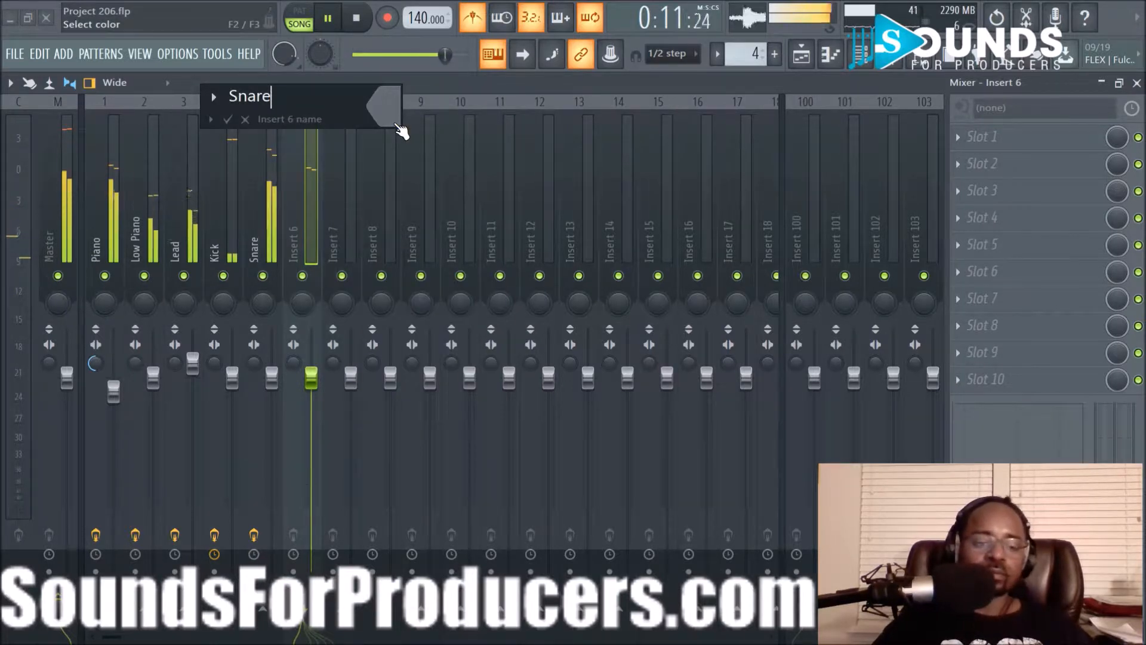
key(Return)
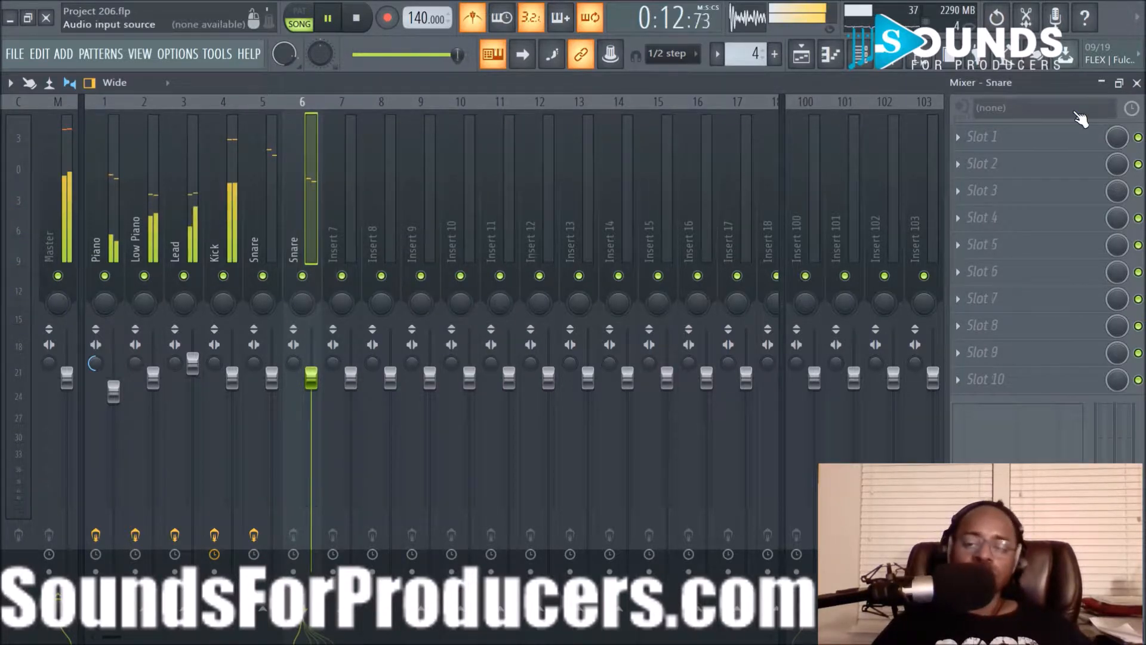
Add Fruity Parametric EQ 2 to the second Snare track, with a steep band 1 low cut near 380 Hz and a slight band 7 boost around 3 kHz.
click(975, 144)
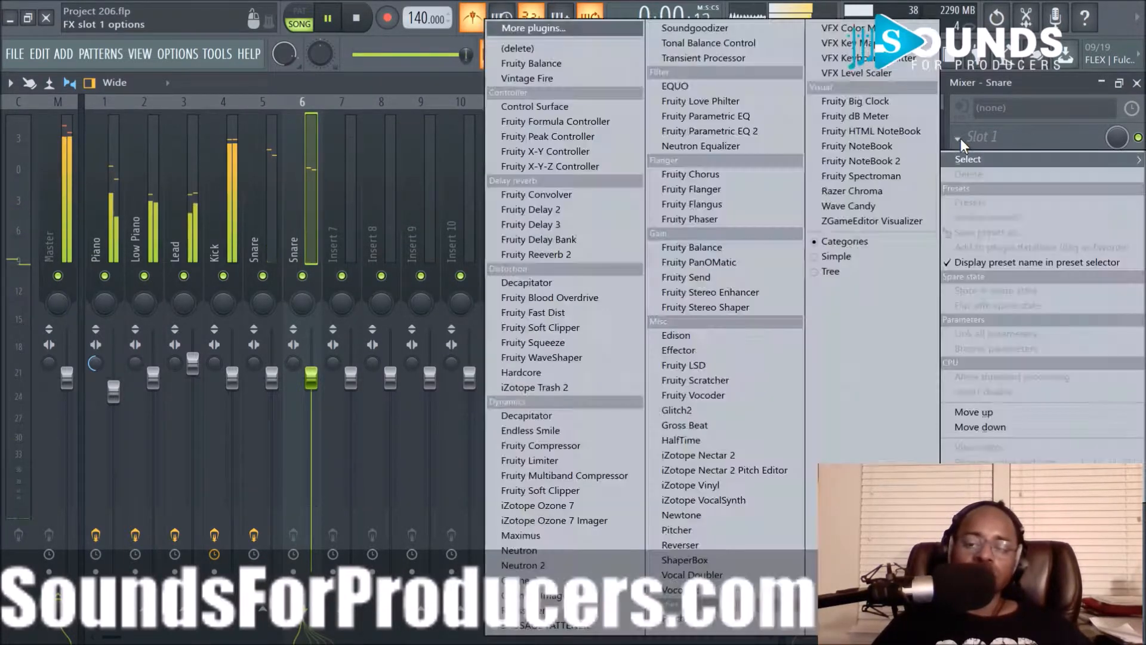
click(732, 130)
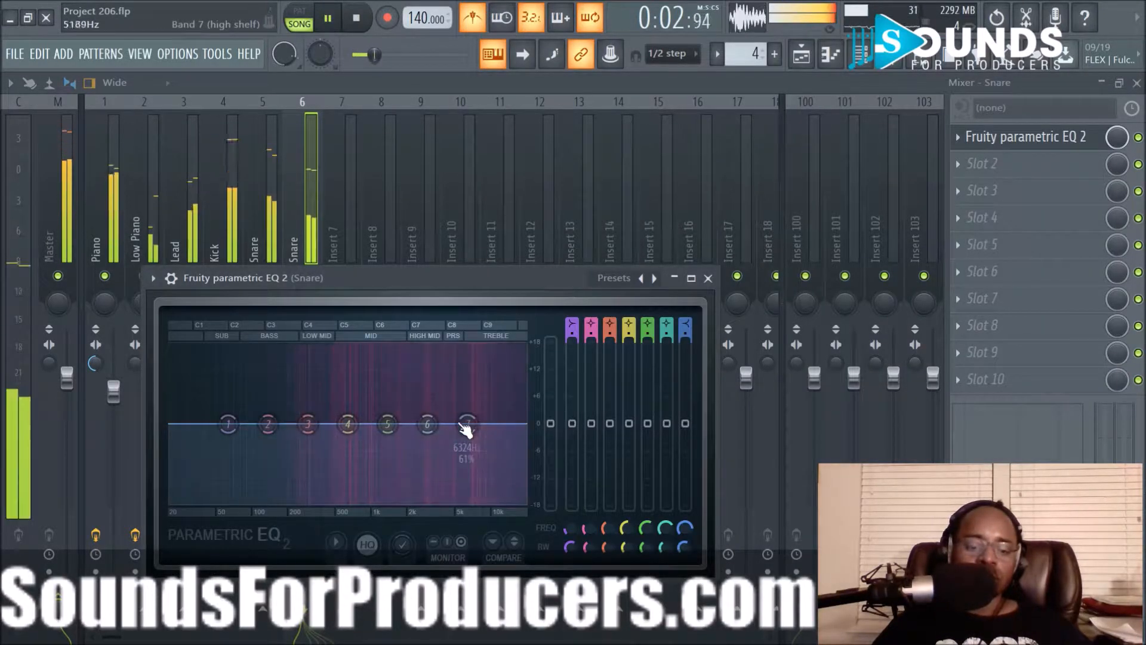
drag(215, 424, 322, 501)
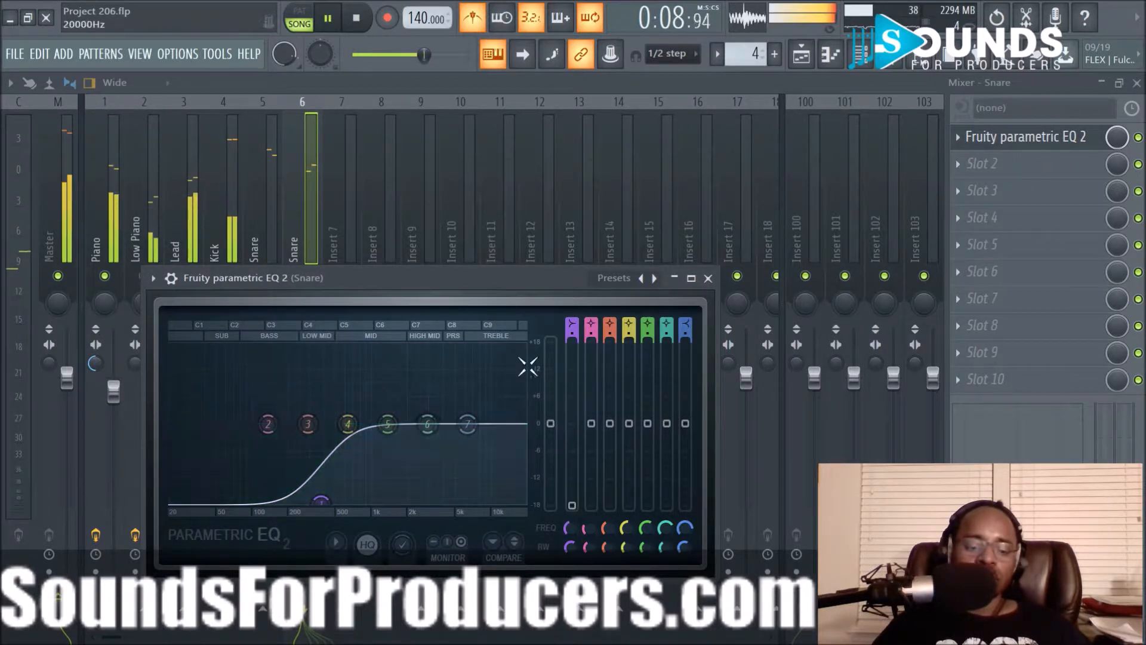
drag(574, 334, 574, 318)
drag(468, 424, 436, 417)
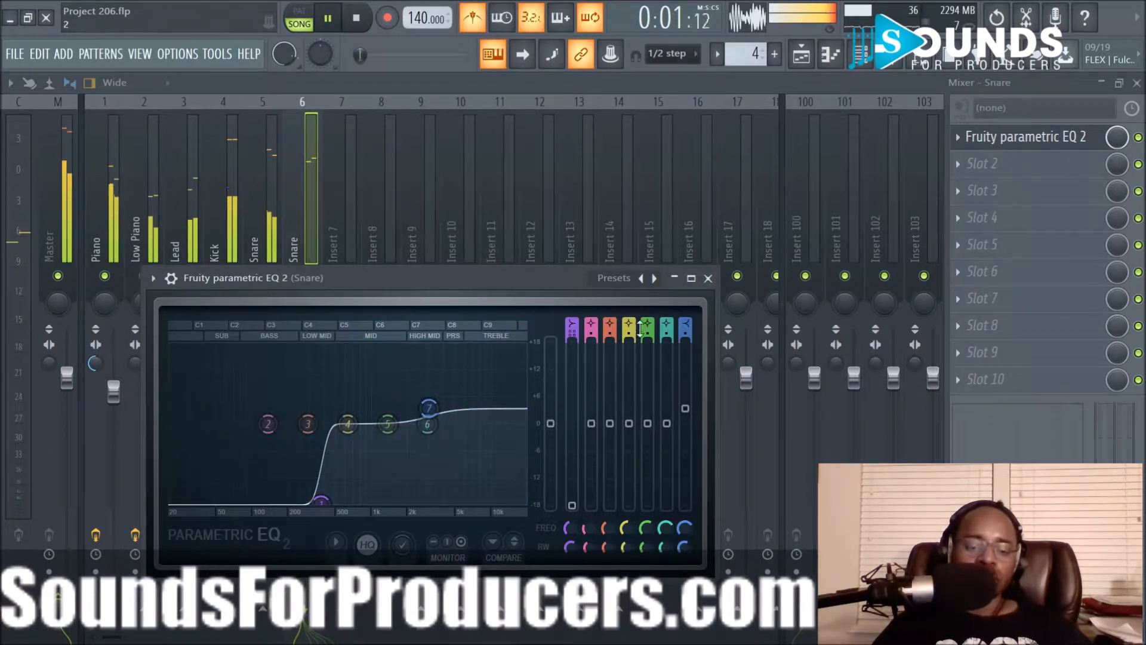
Close the second snare's equalizer, return to the playlist with the browser shown, and stop playback.
click(708, 279)
click(799, 56)
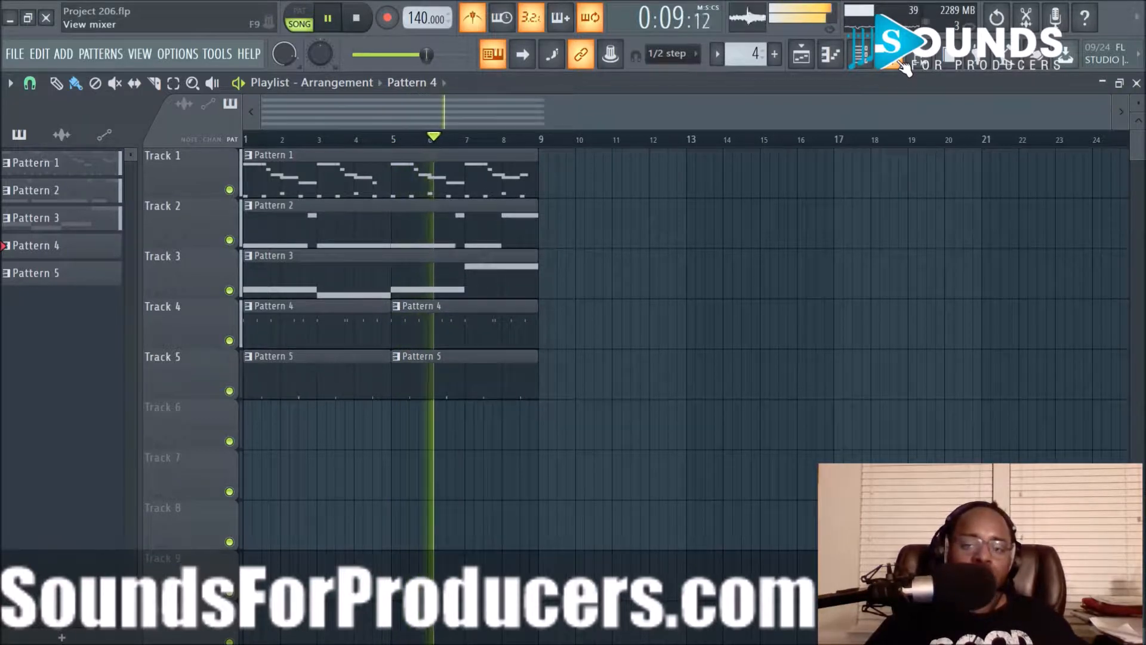
click(862, 53)
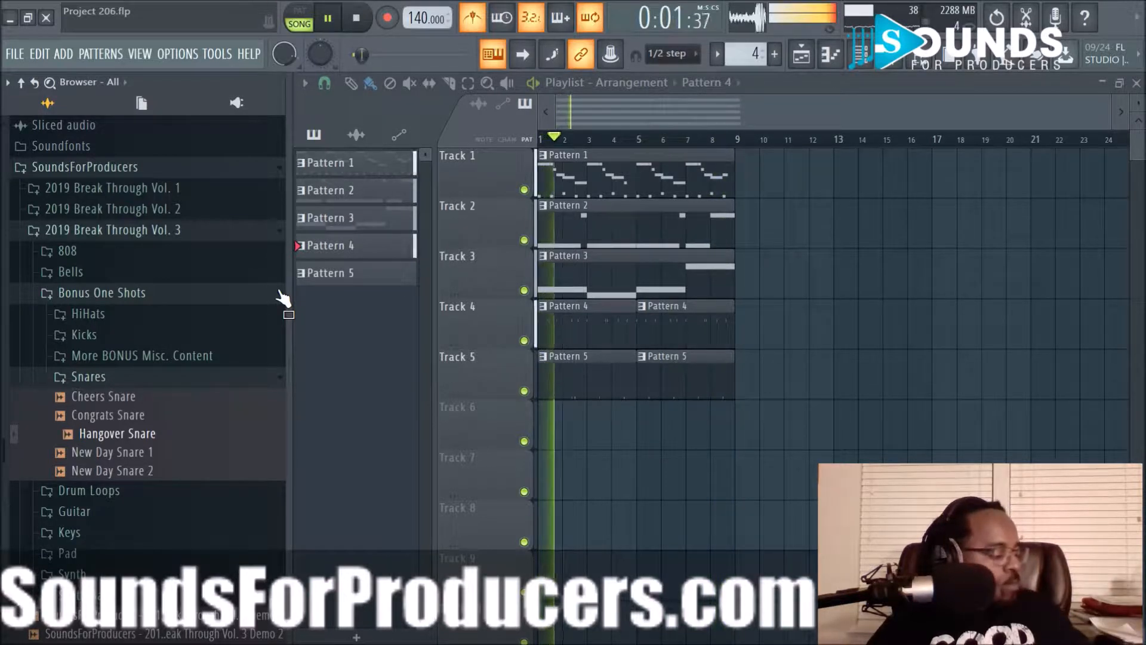
key(space)
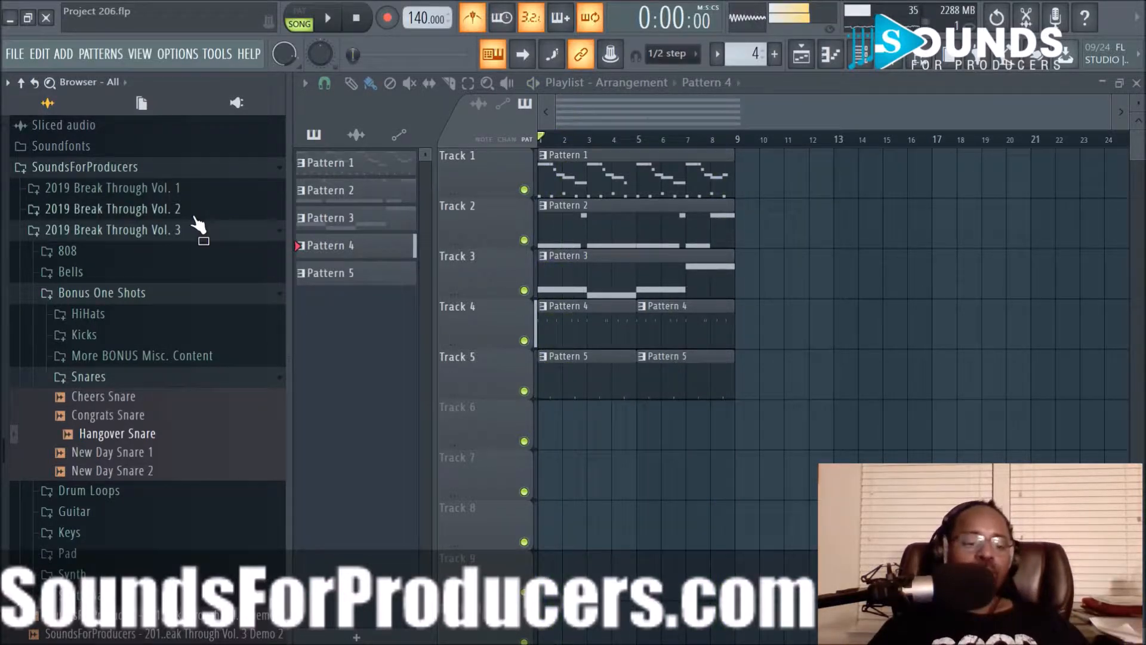
Audition the hi-hat one-shots in the Bonus One Shots HiHats folder of 2019 Break Through Vol. 3, and collapse the folder.
click(93, 314)
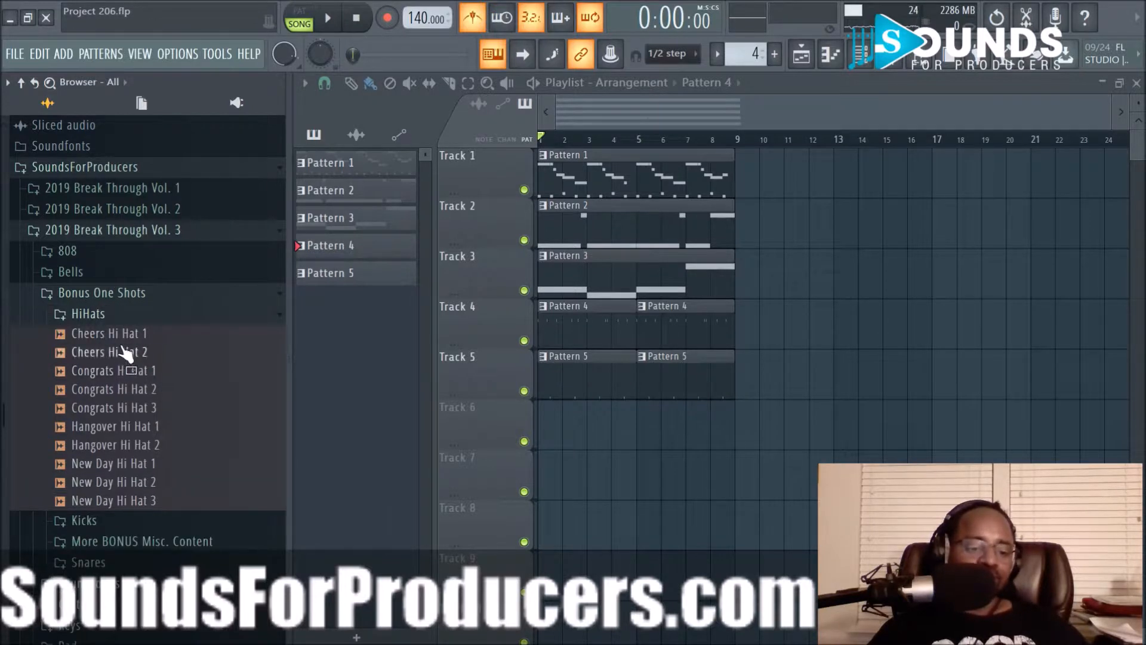
click(123, 336)
click(126, 353)
click(125, 371)
click(124, 407)
click(123, 426)
click(123, 445)
click(123, 463)
click(123, 482)
click(123, 501)
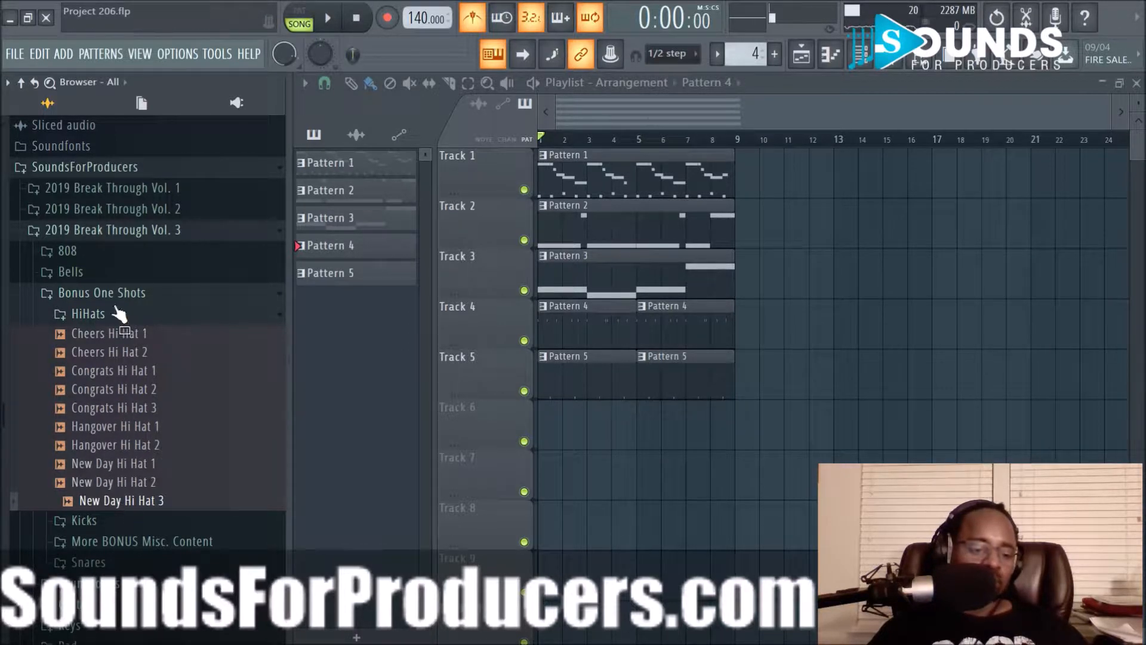
click(99, 315)
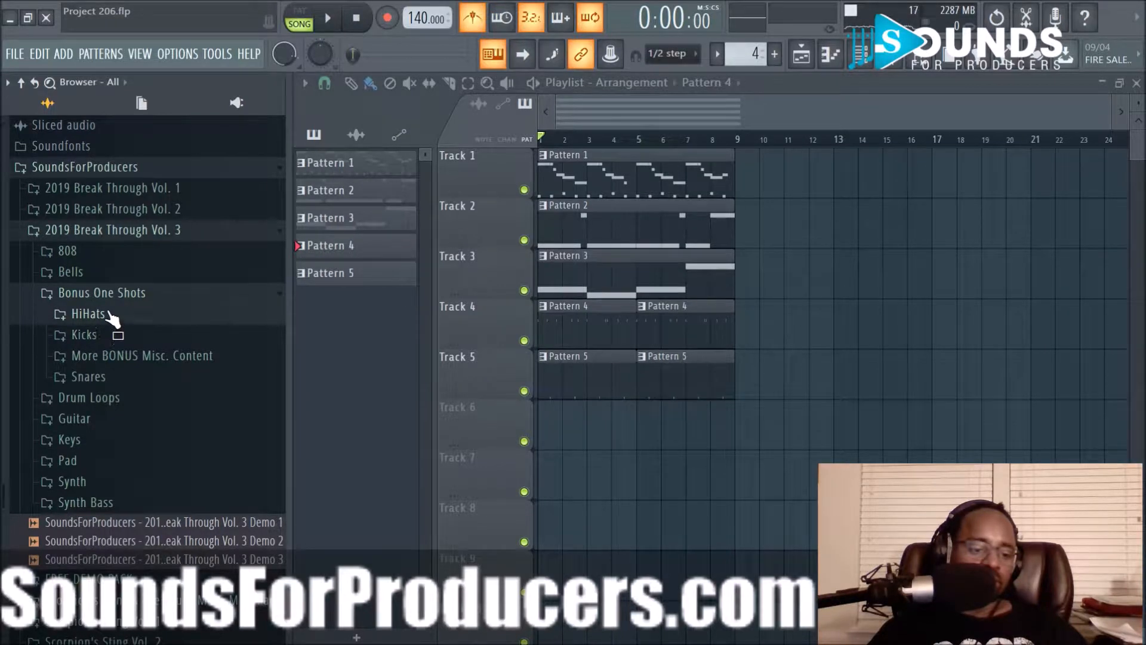
Audition the hi-hat loops of Drum Loops 1, 2 and 3 in the Drum Loops folder, playing the arrangement for comparison.
click(78, 397)
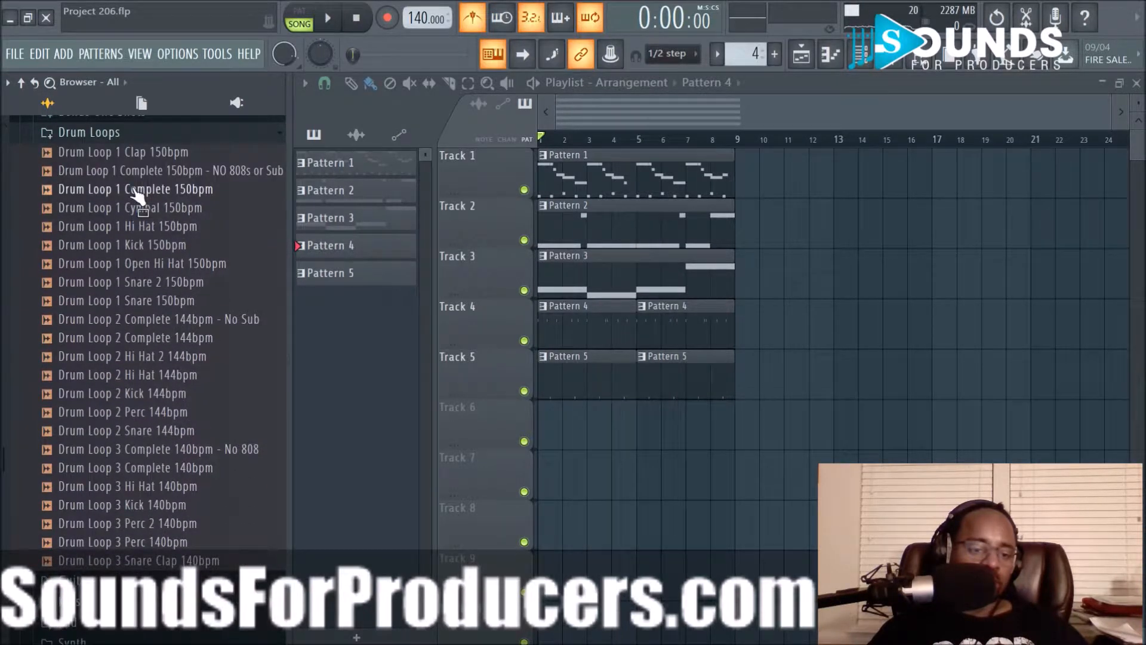
click(137, 227)
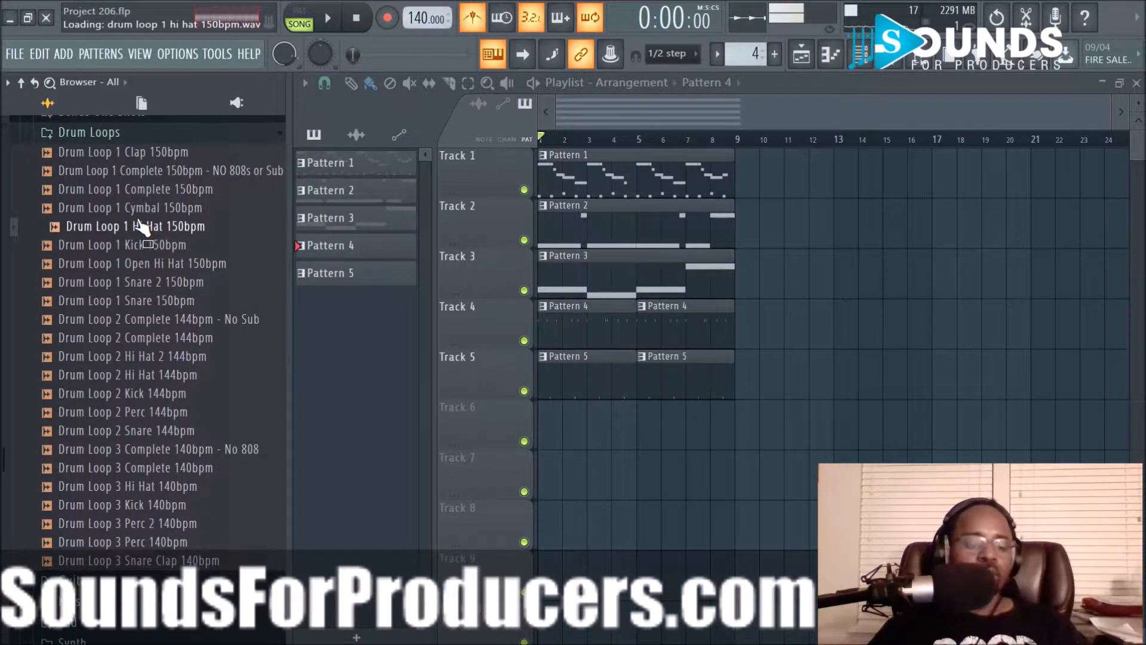
key(space)
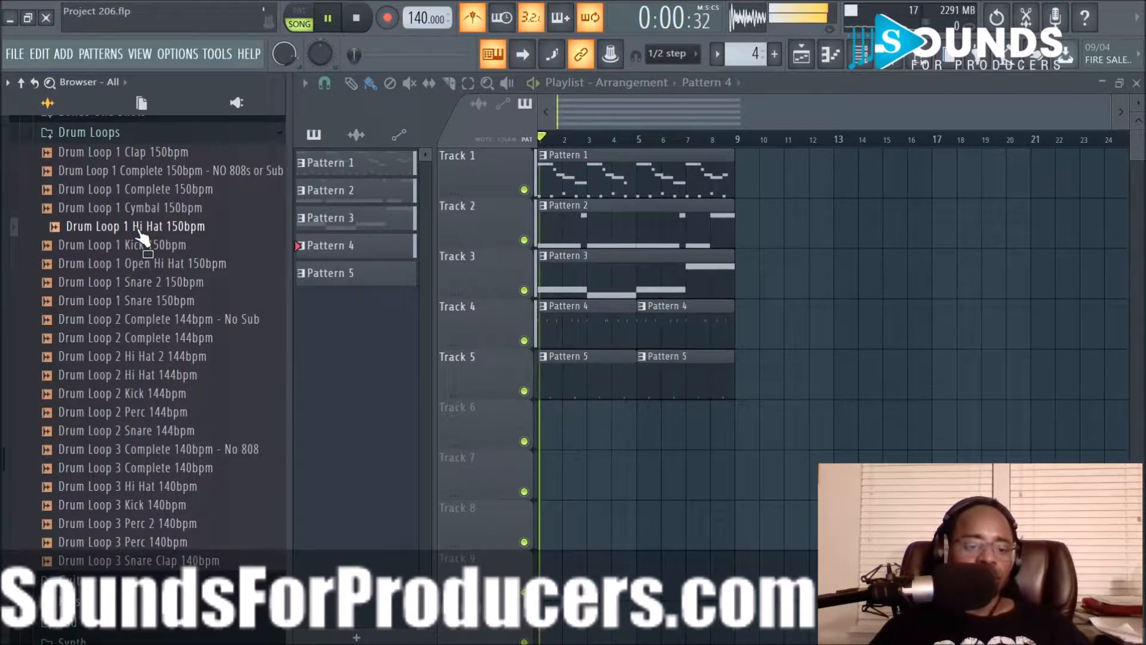
key(space)
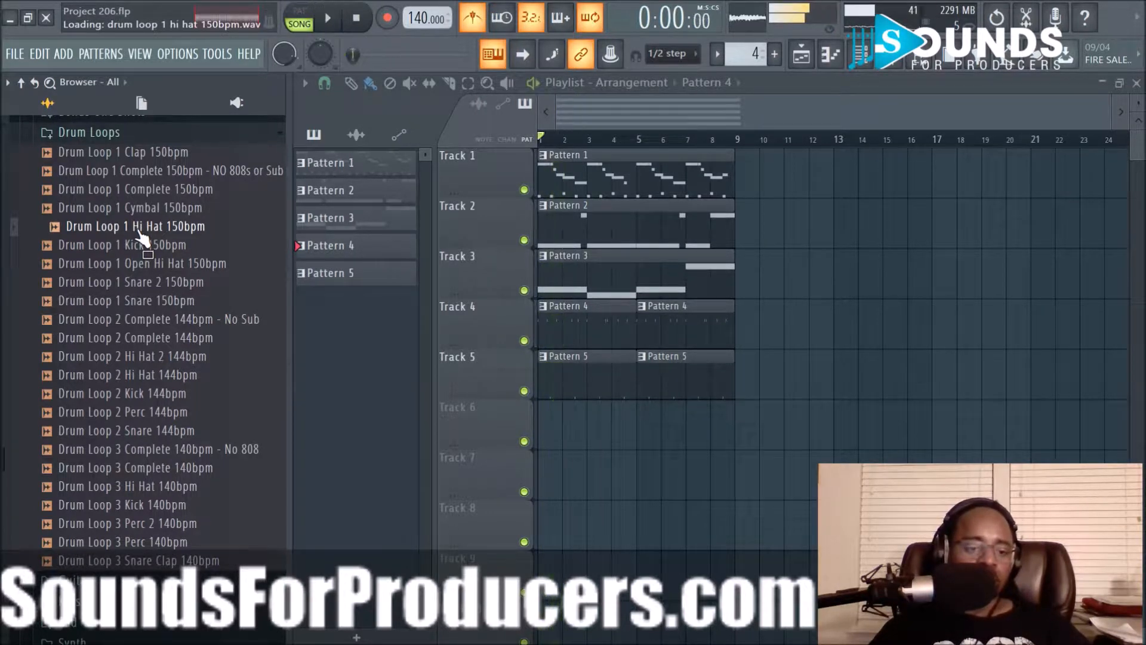
click(145, 357)
click(148, 375)
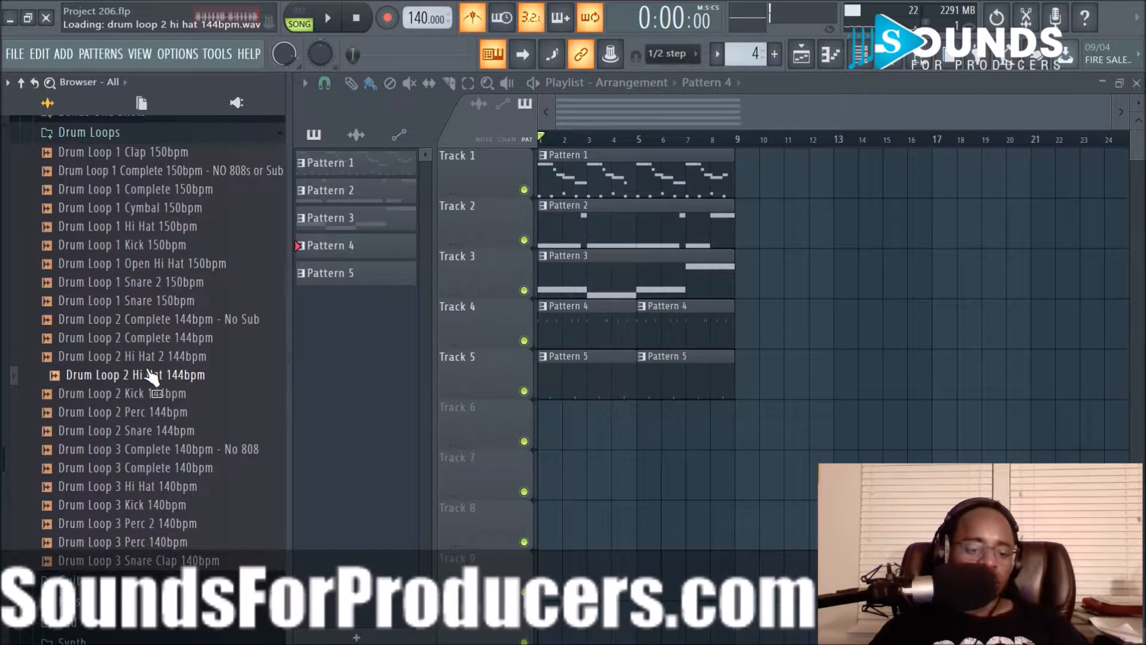
click(148, 487)
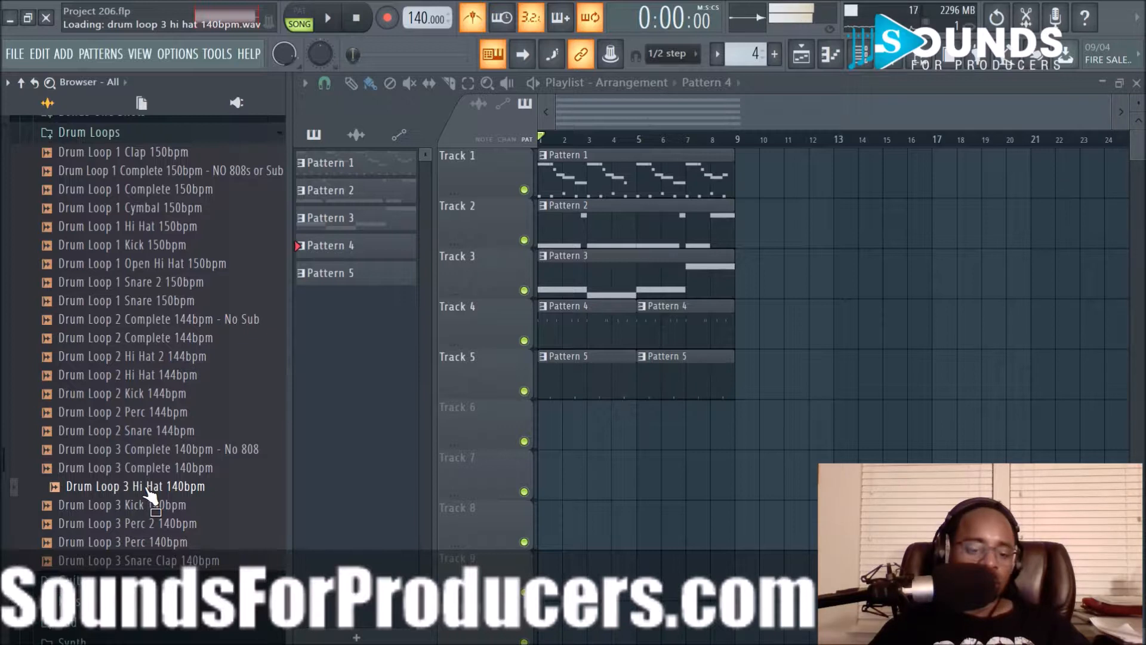
Place Drum Loop 3 Hi Hat 140bpm at the start of Track 6, turn off the metronome, and play the arrangement briefly.
drag(146, 489, 542, 424)
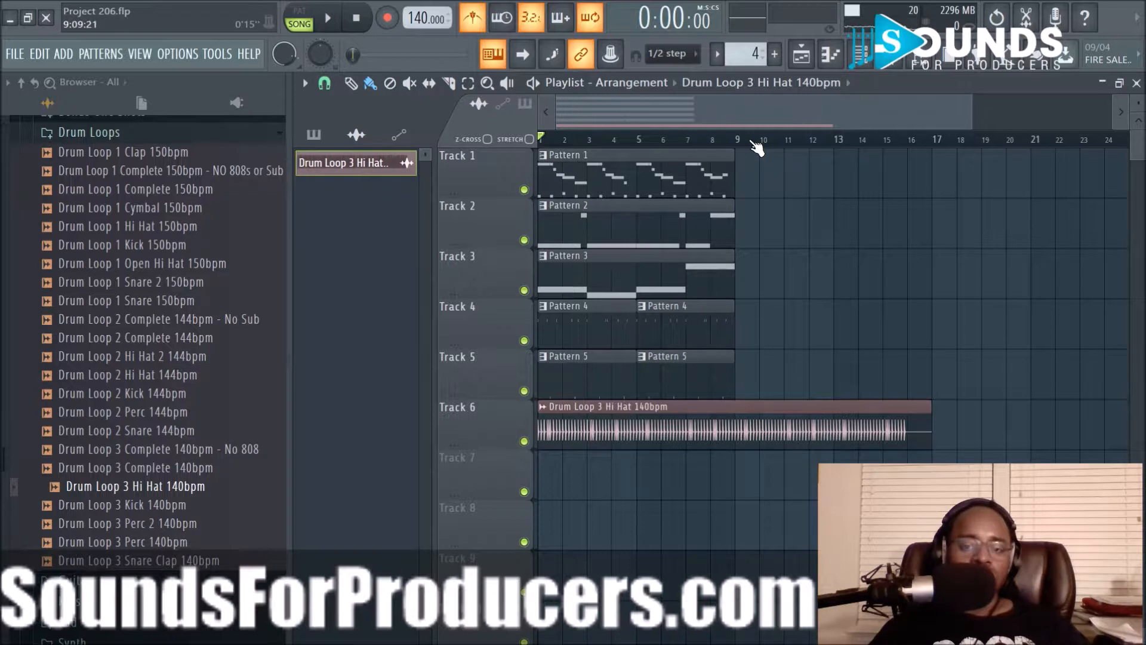
scroll(752, 144, up, 3)
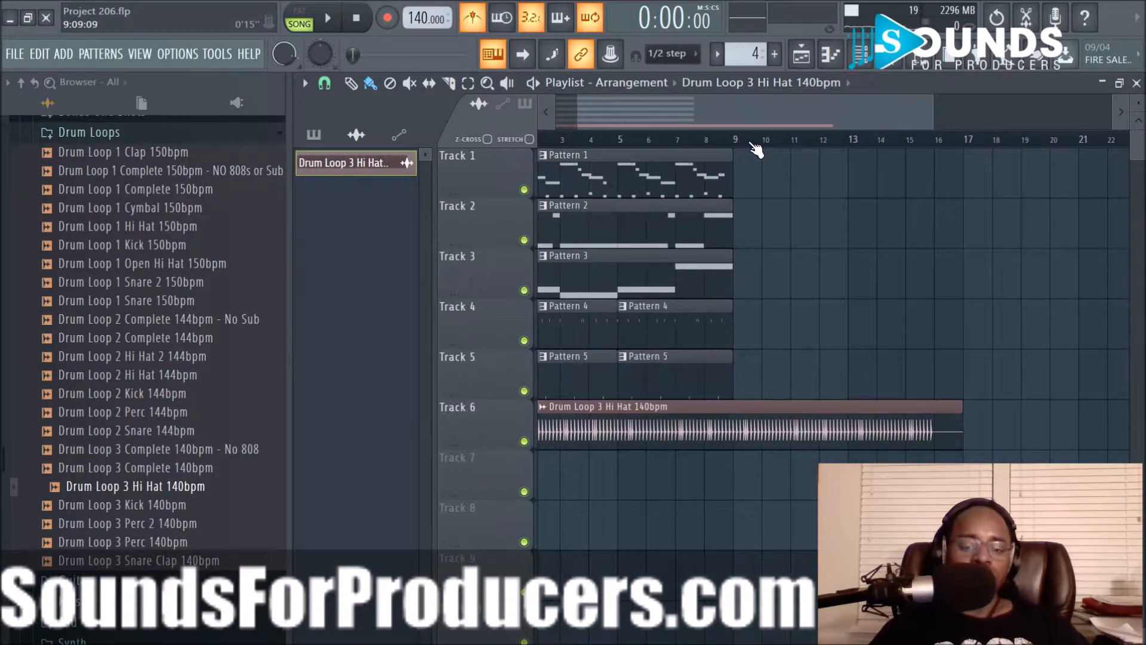
key(space)
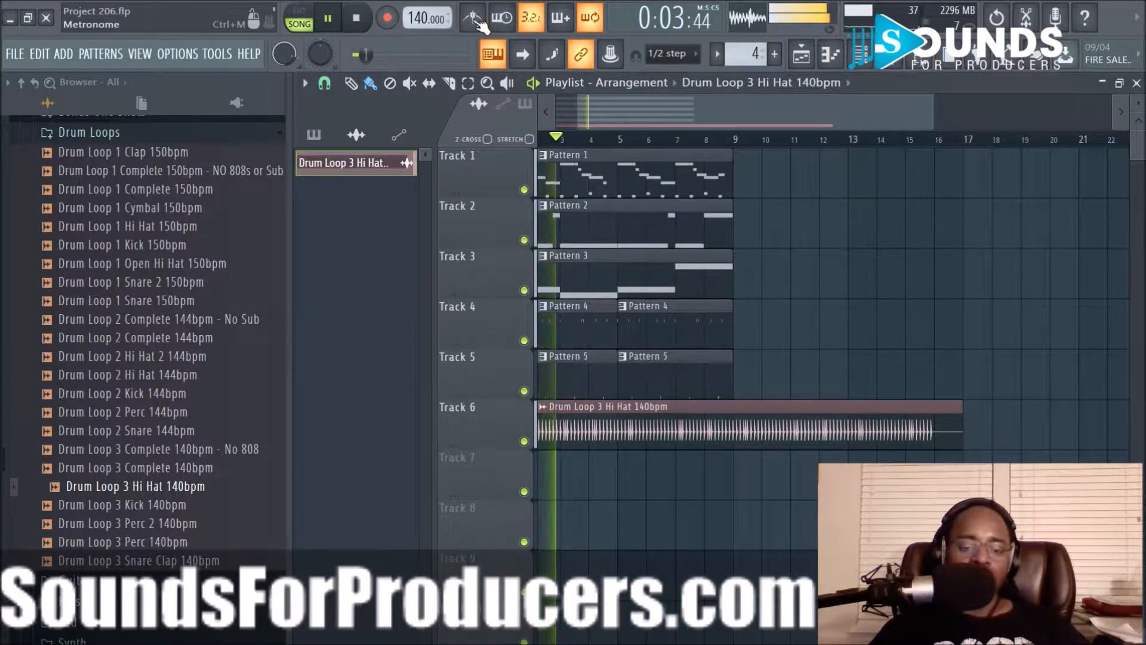
scroll(627, 112, left, 2)
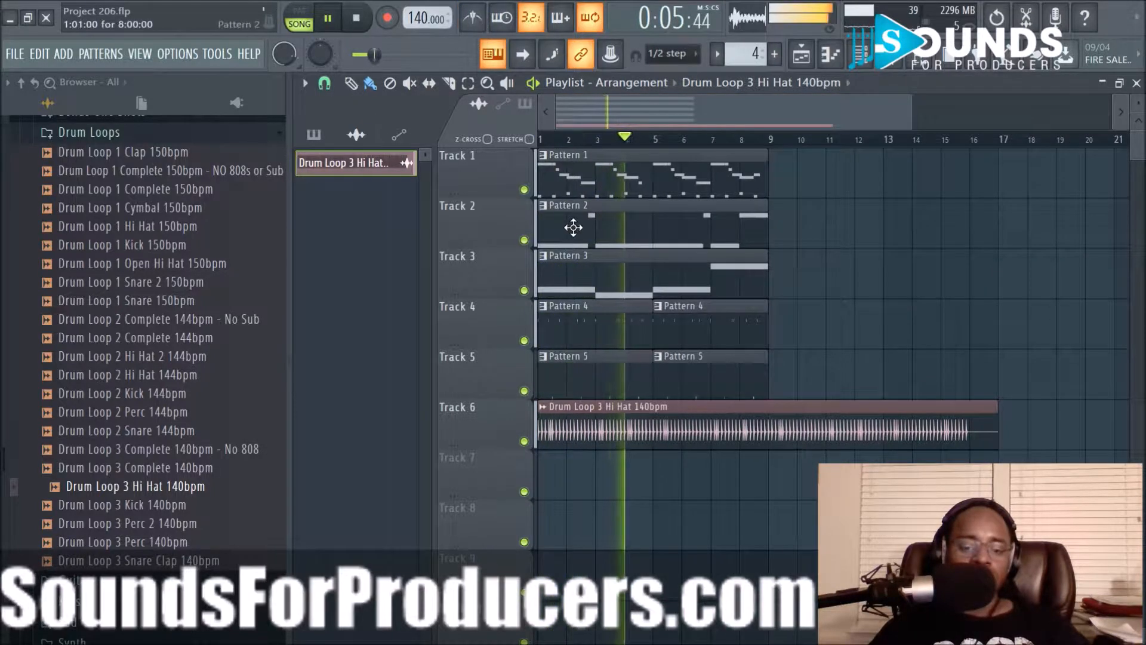
key(space)
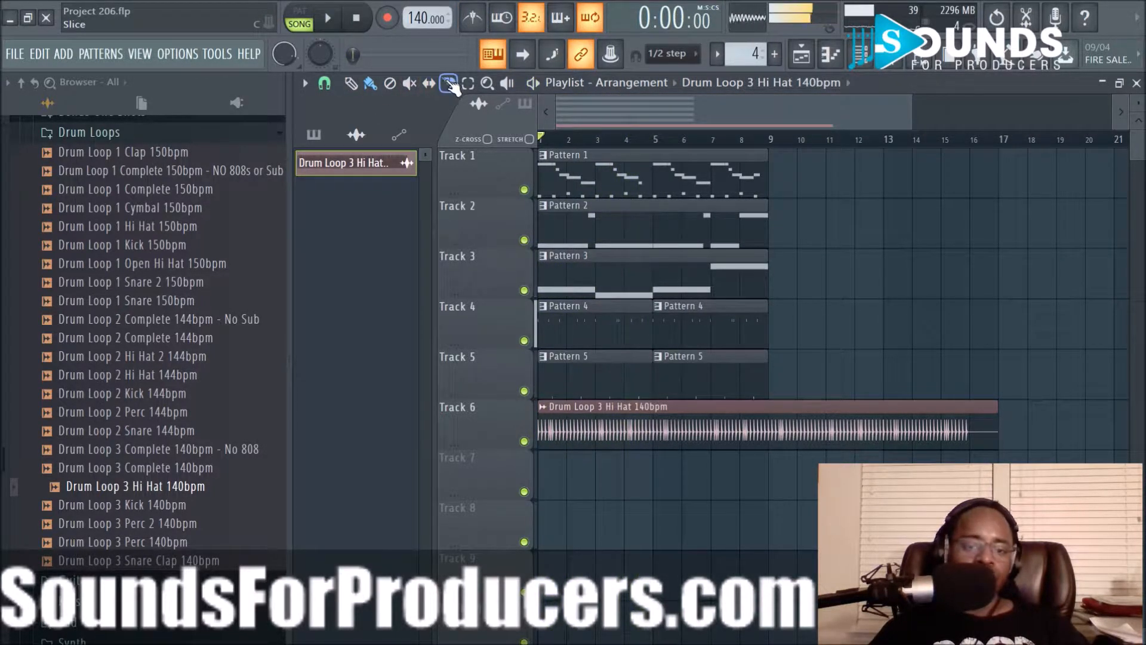
Adjust the playlist's grid snapping, slice the Track 6 hi-hat loop at bar 9, and remove the part beyond it.
click(328, 88)
click(340, 310)
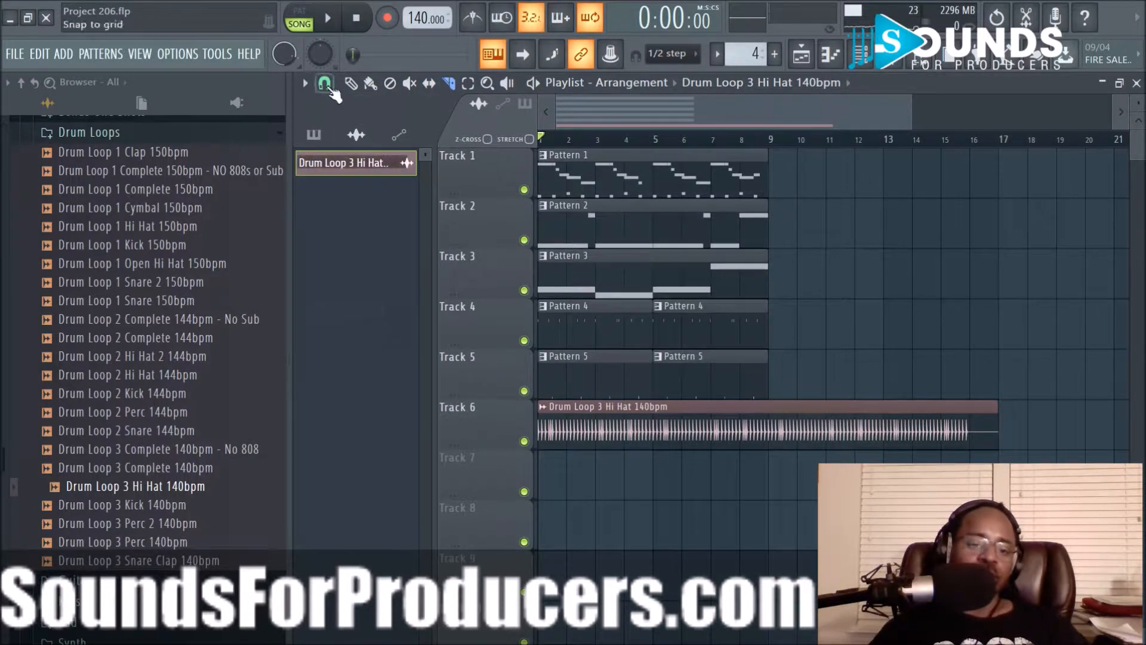
click(325, 85)
click(342, 325)
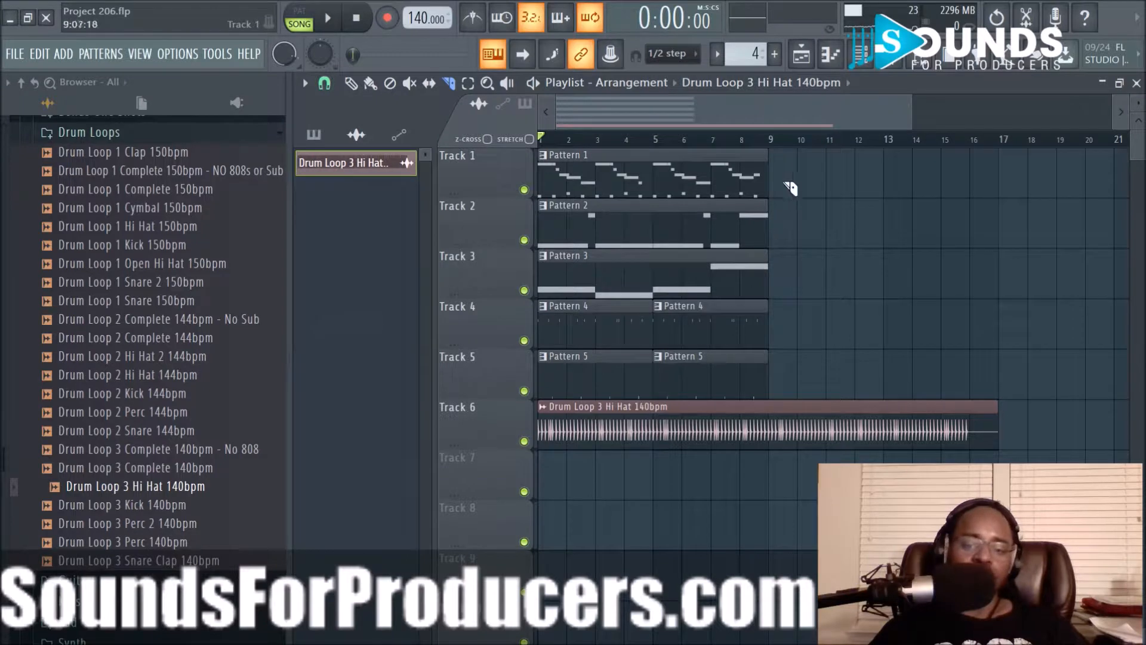
scroll(794, 146, up, 2)
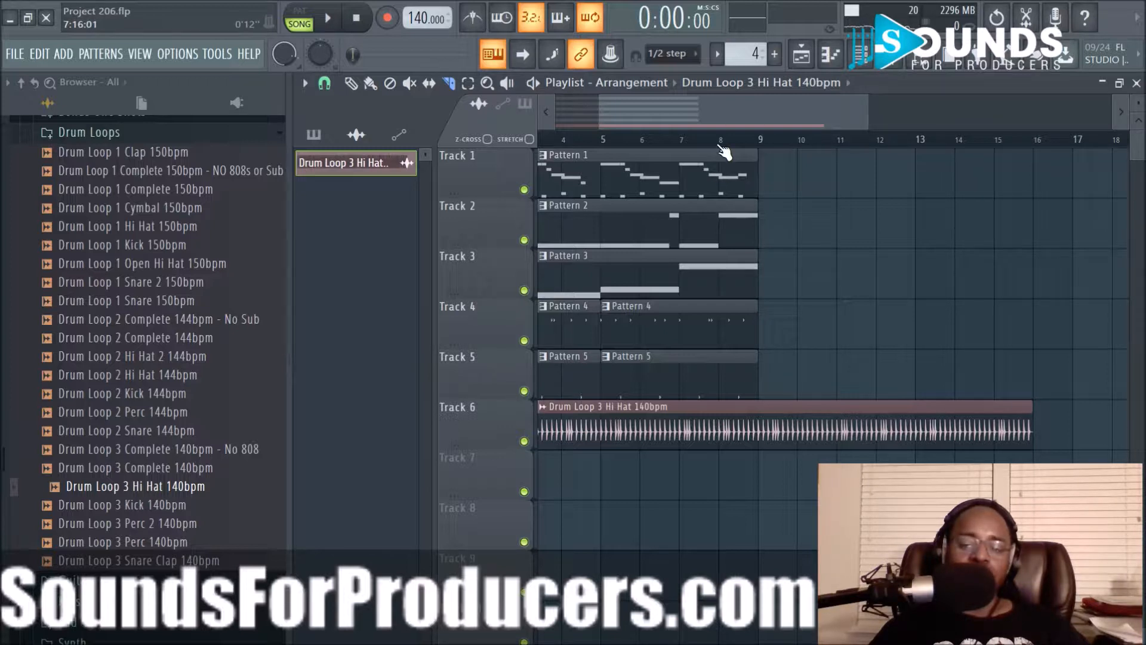
scroll(722, 150, down, 2)
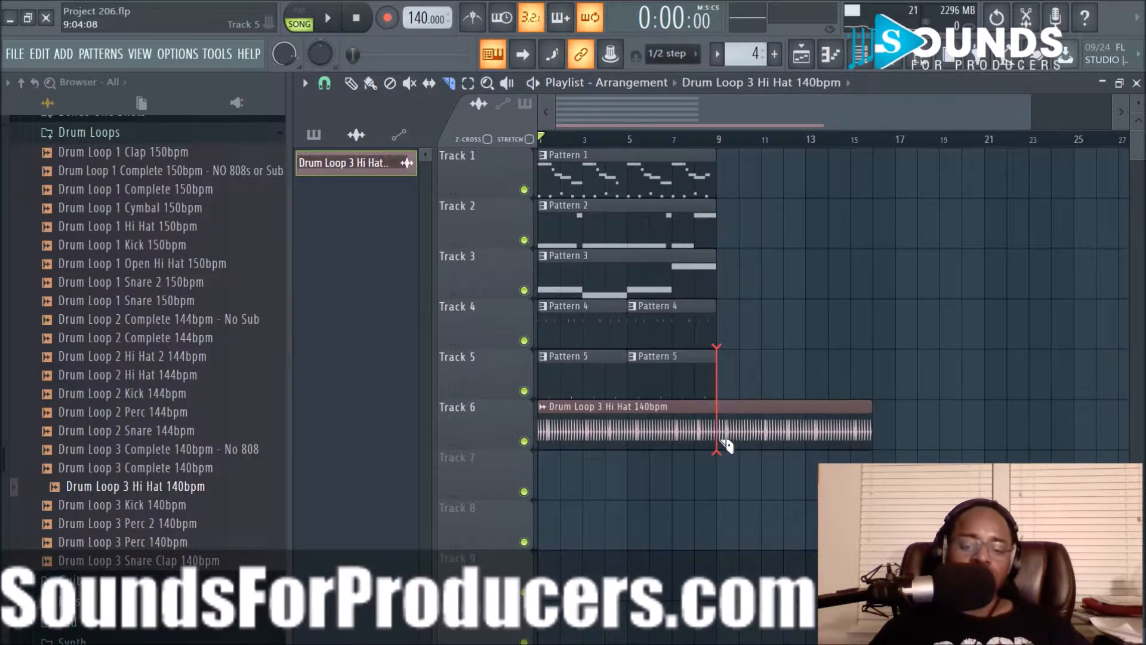
drag(727, 440, 725, 455)
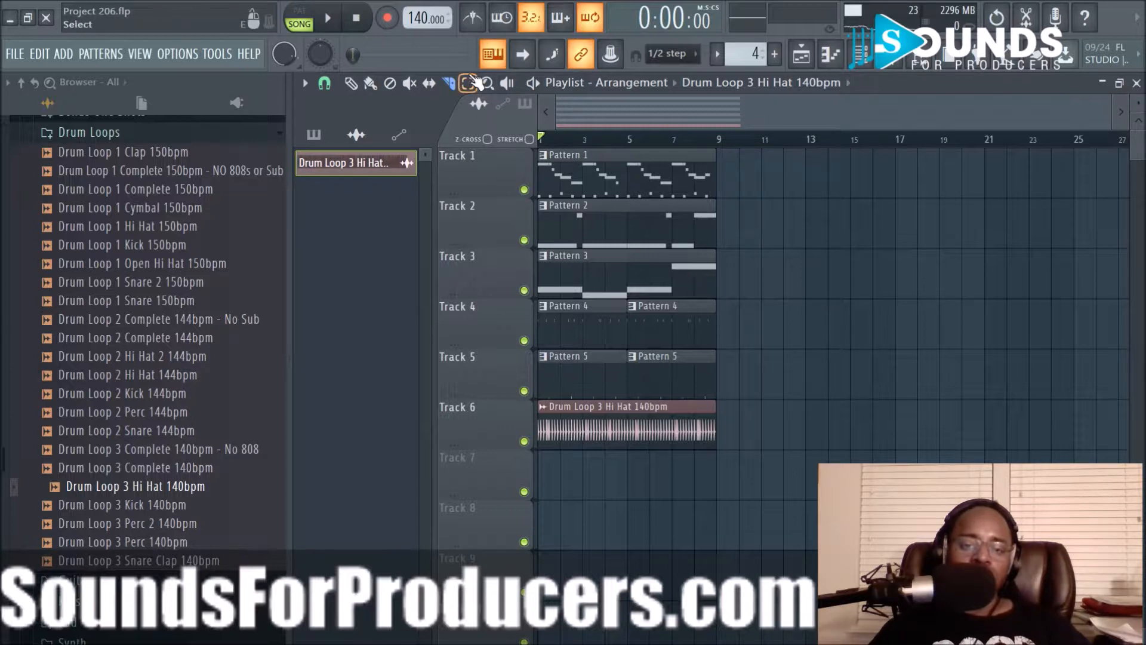
click(437, 84)
Play the arrangement with the trimmed hi-hat loop and hide the browser to widen the playlist.
key(space)
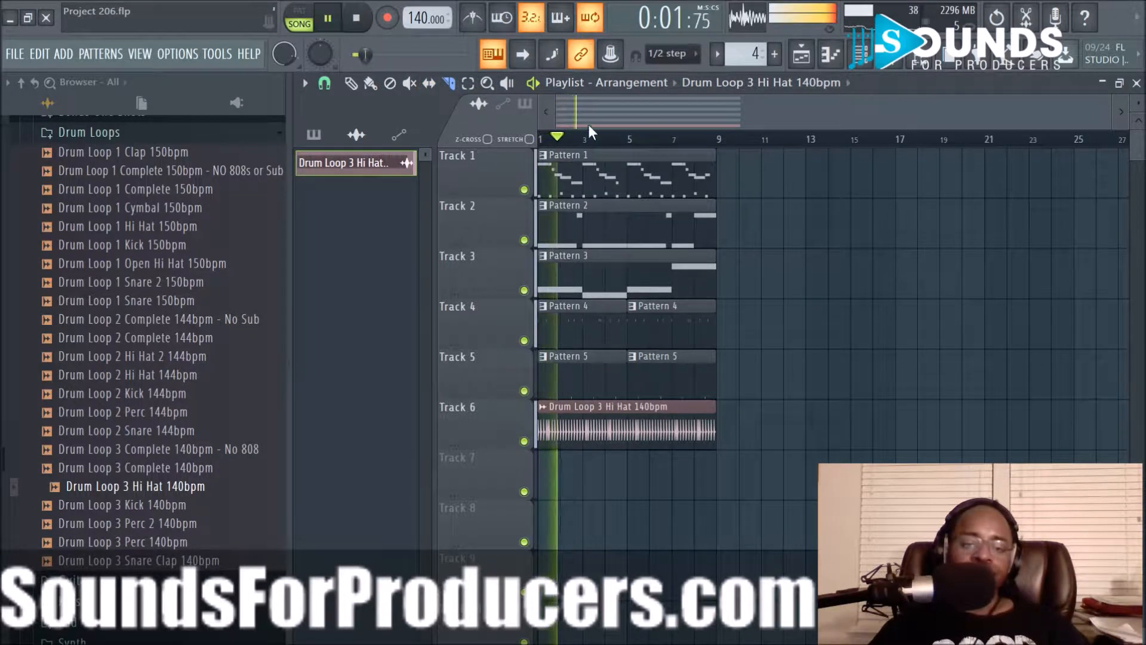
click(915, 64)
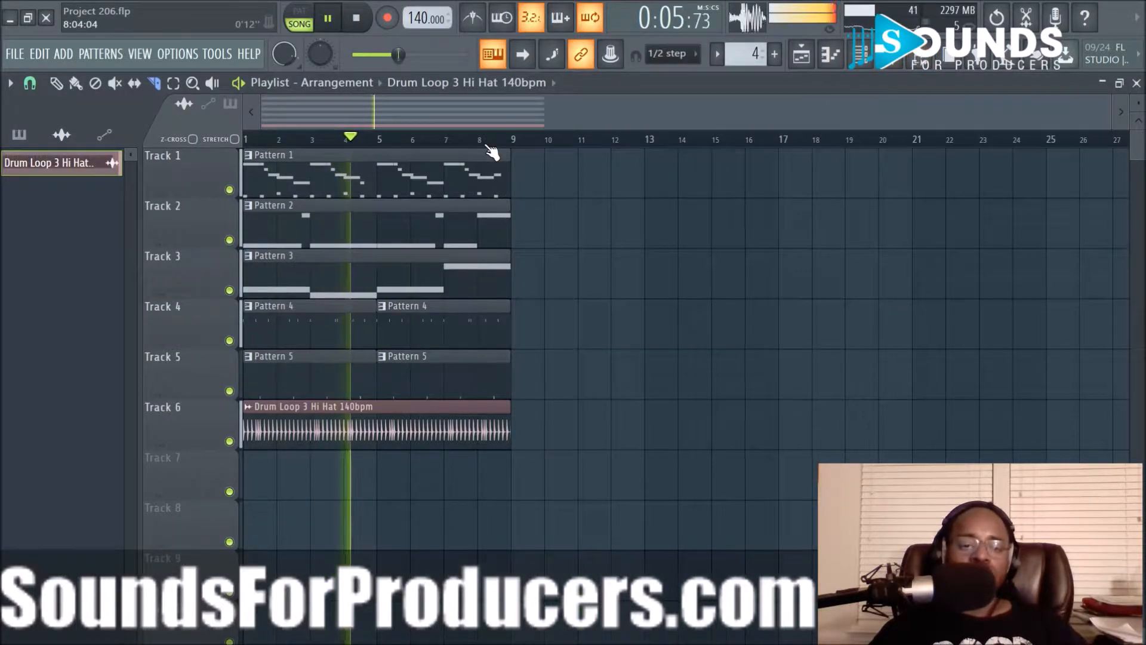
scroll(489, 144, up, 3)
drag(506, 117, 284, 116)
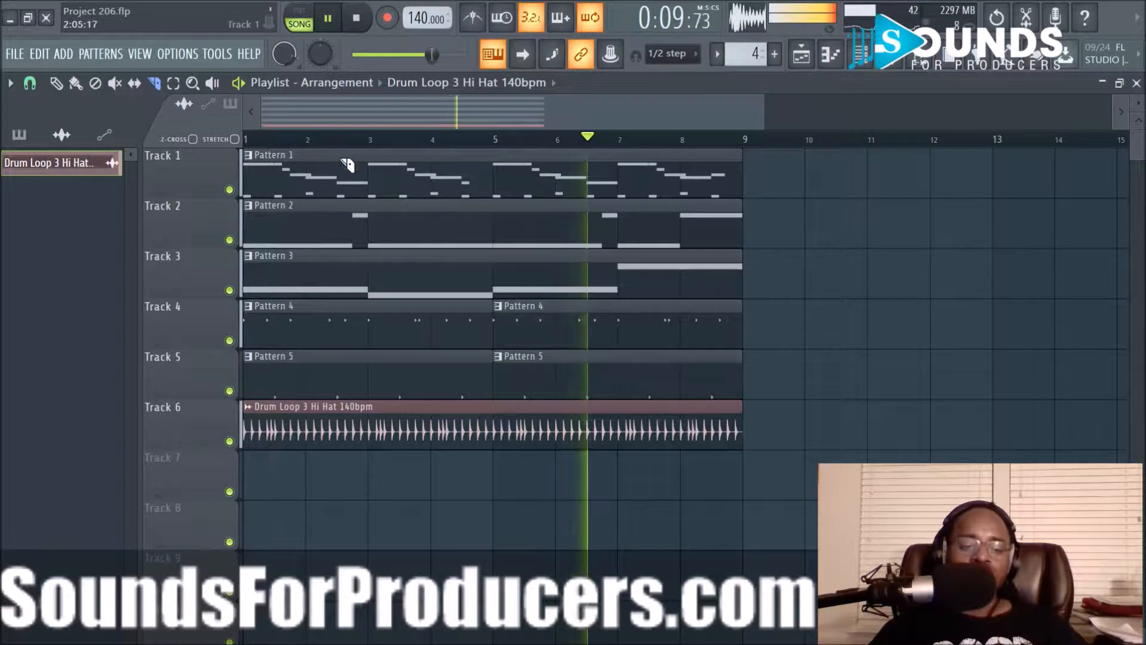
scroll(358, 146, down, 3)
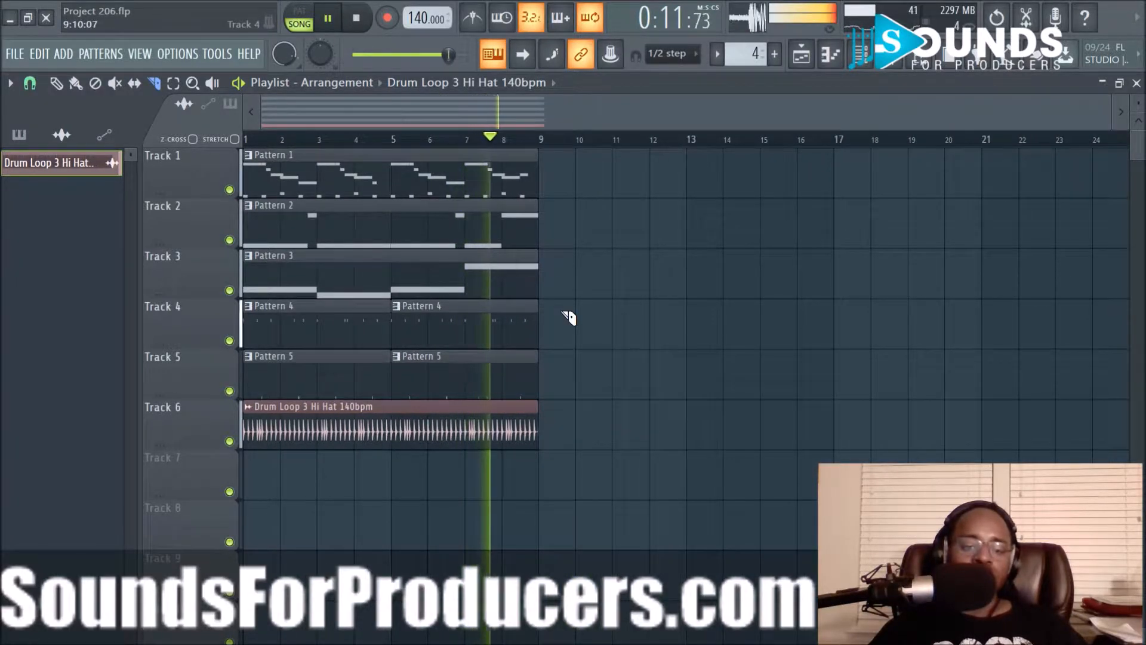
Show the channel rack, open the settings of the Drum Loop 3 Hi Hat 140bpm channel, and stop playback.
click(860, 54)
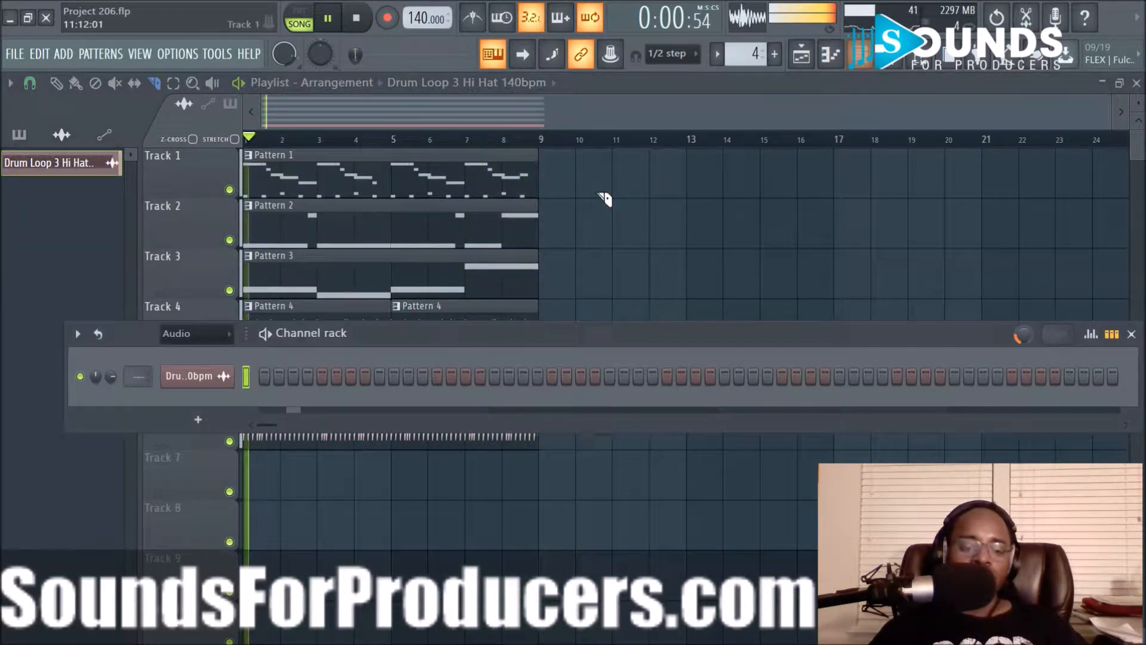
click(219, 376)
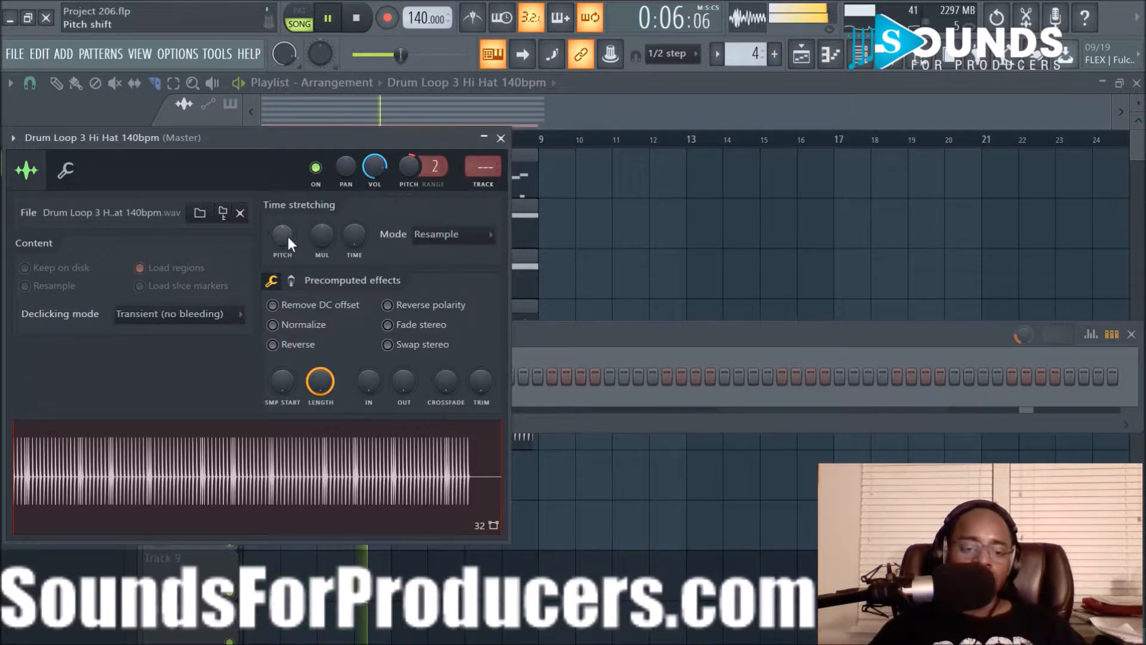
key(space)
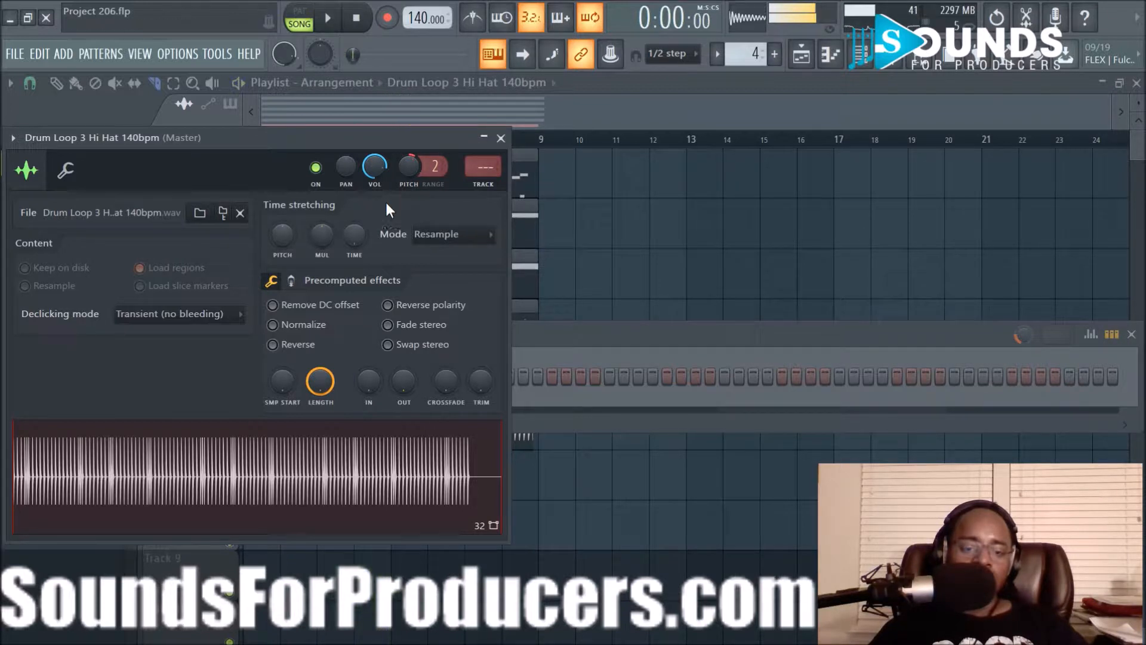
Try the hi-hat loop's channel pitch at +50 cents against the default, and reset it to default.
right_click(409, 170)
click(424, 178)
key(space)
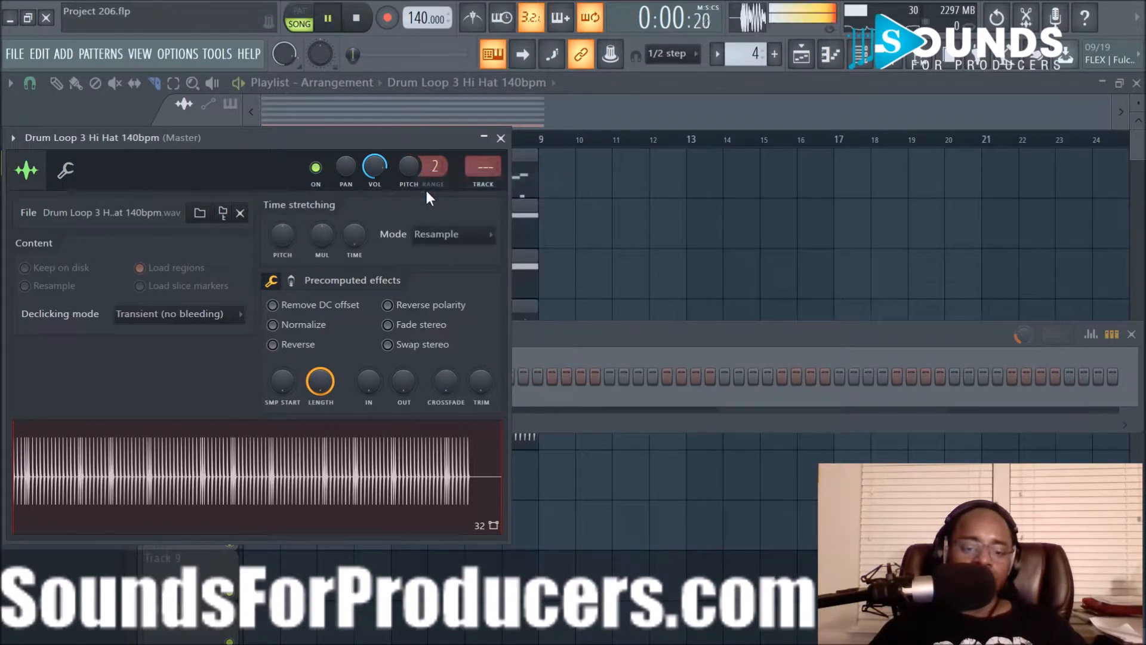
key(space)
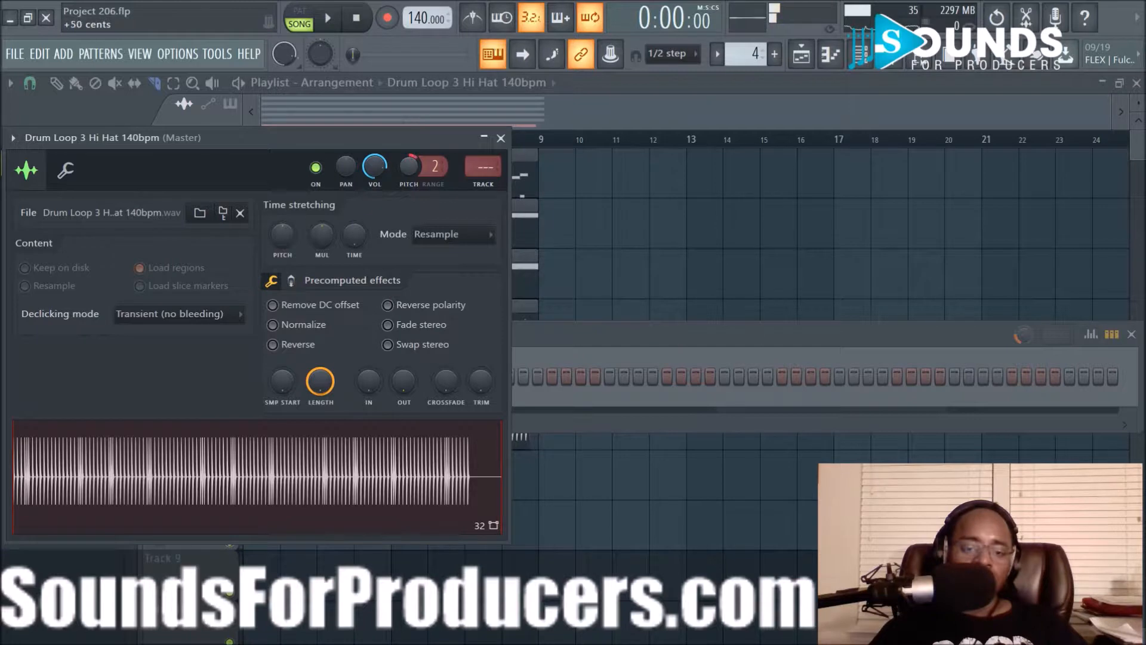
right_click(410, 172)
click(426, 178)
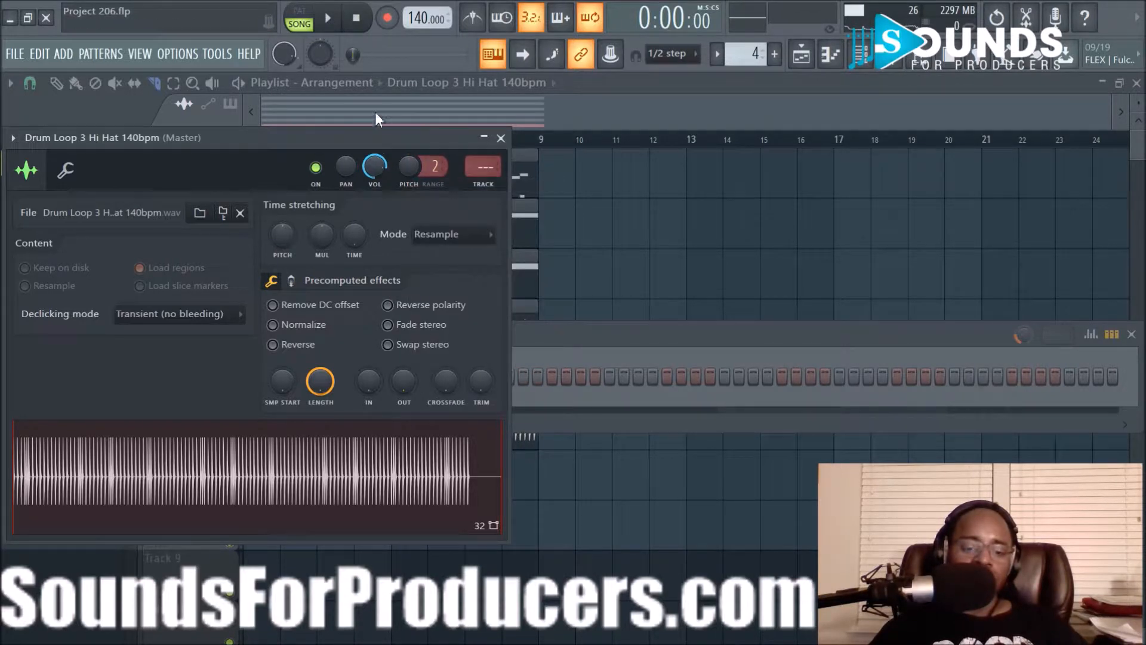
Slightly raise the hi-hat loop's time-stretching pitch, set the time-stretching mode to Stretch, and play the arrangement.
drag(360, 138, 891, 154)
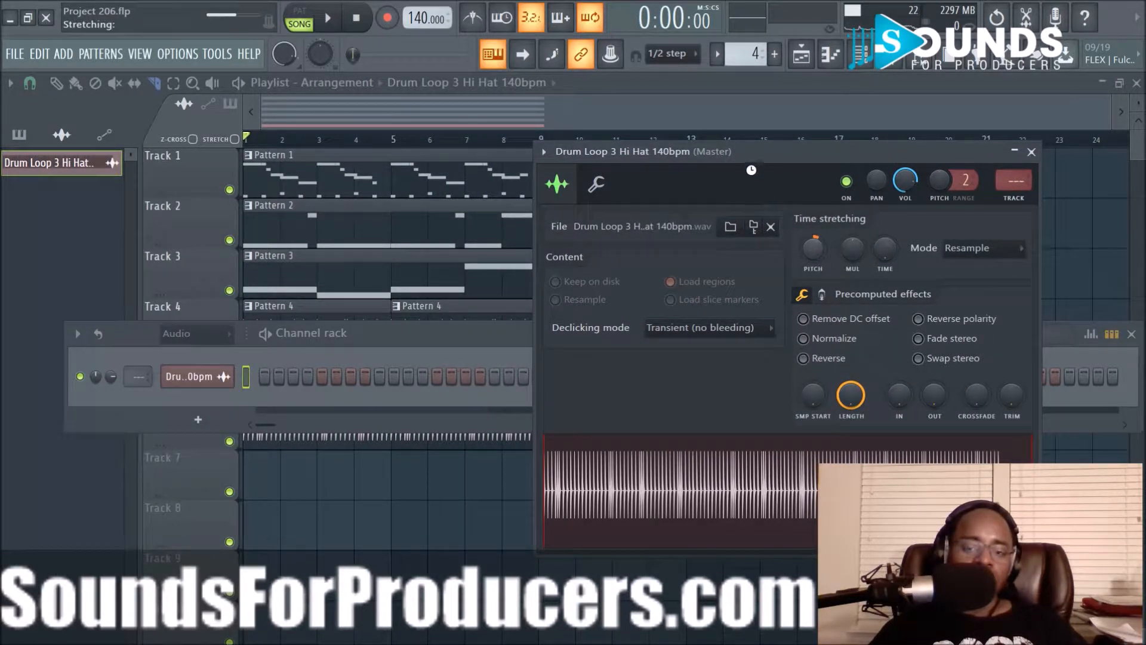
drag(754, 154, 853, 146)
drag(930, 144, 728, 137)
click(908, 237)
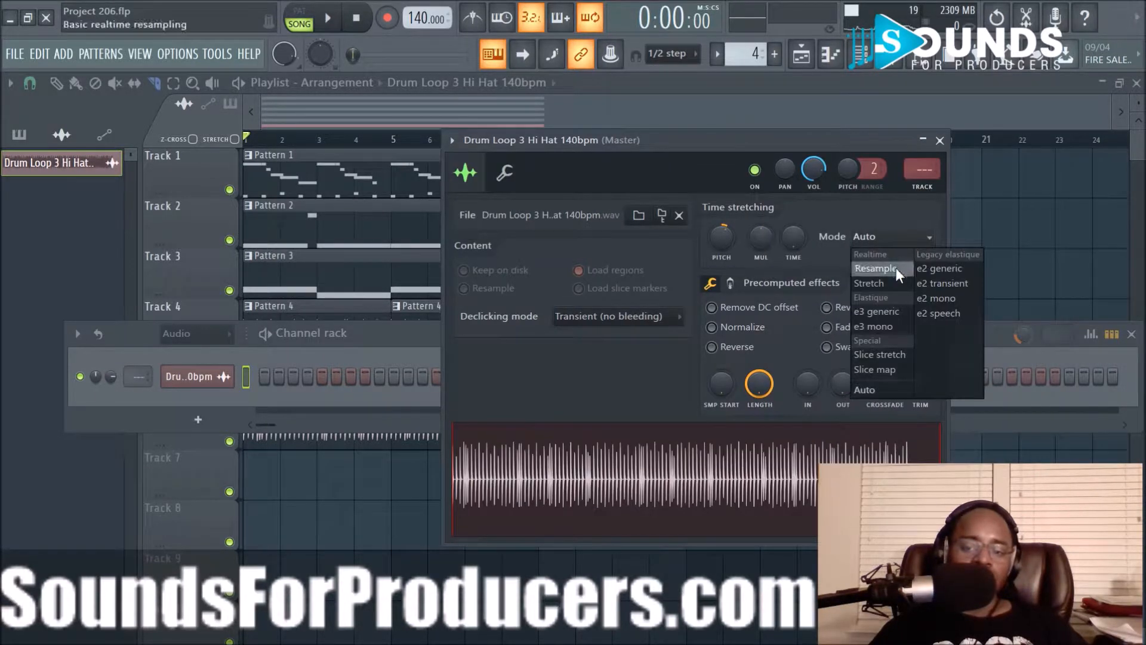
click(888, 283)
key(space)
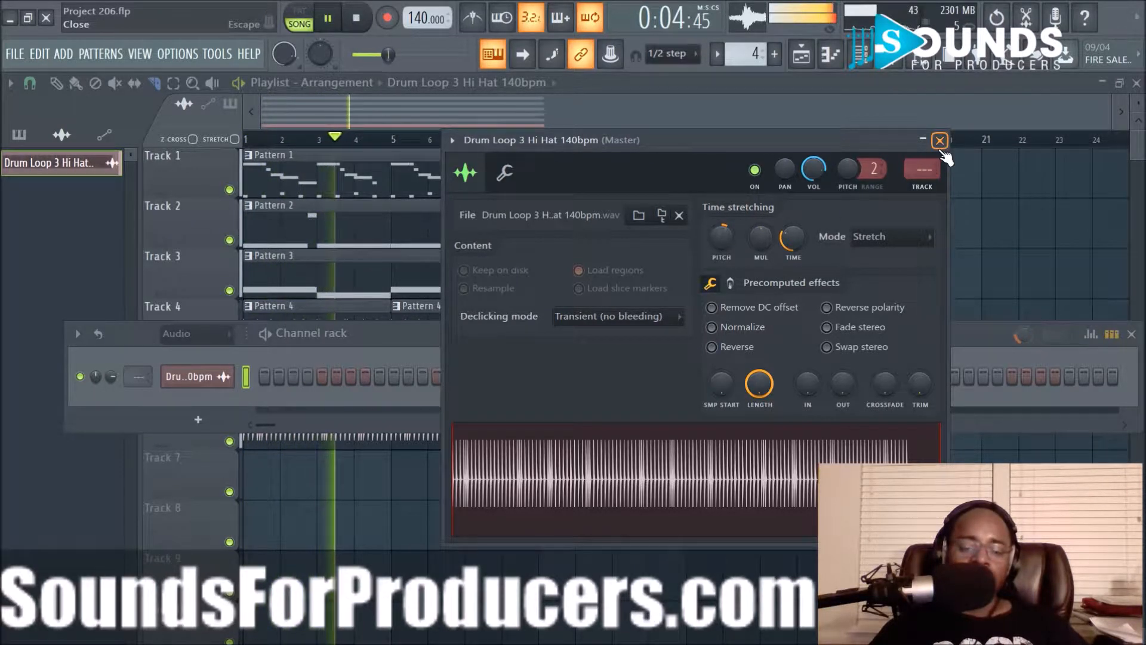
Lower the hi-hat loop's channel volume, stop playback, and close the loop's settings and the channel rack.
drag(815, 172, 814, 191)
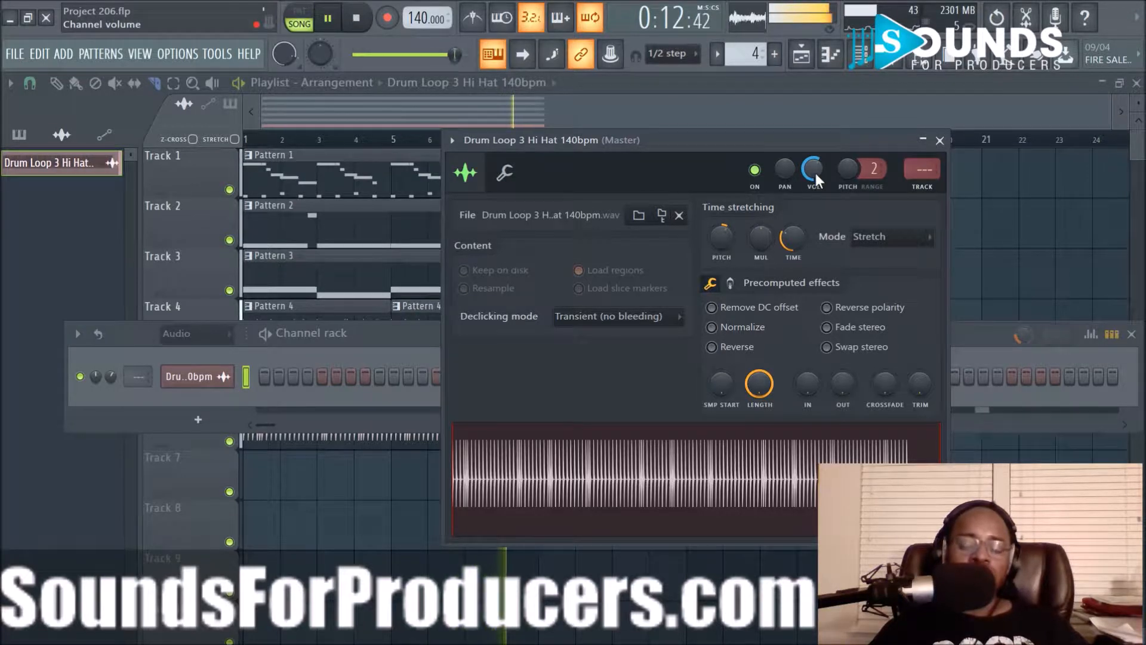
key(space)
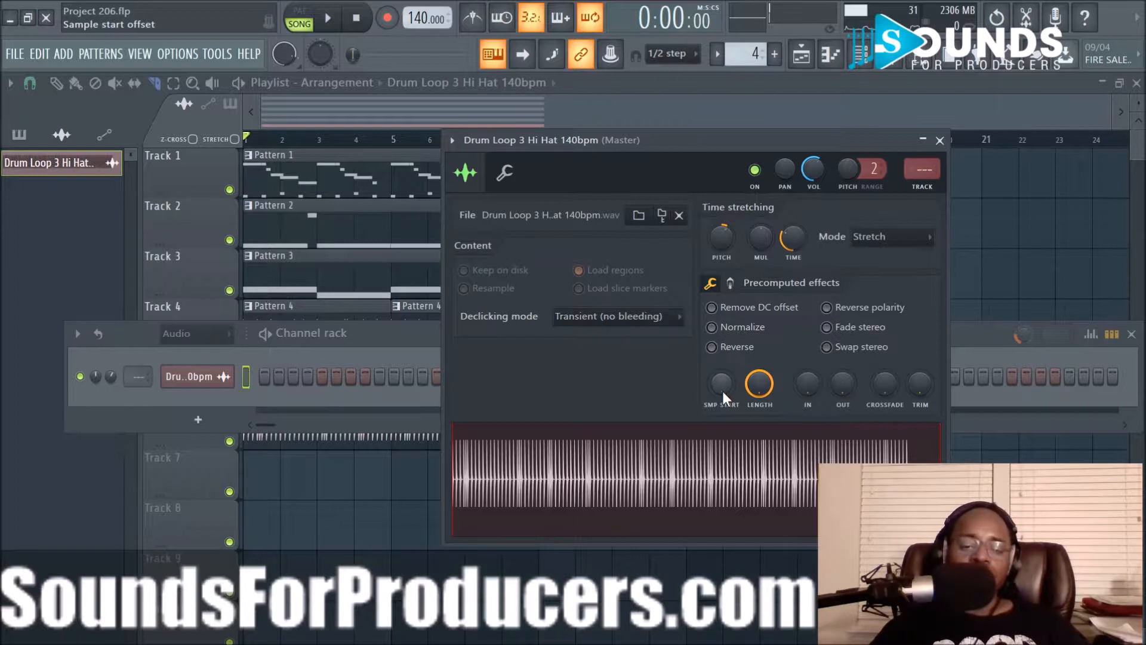
drag(721, 383, 721, 384)
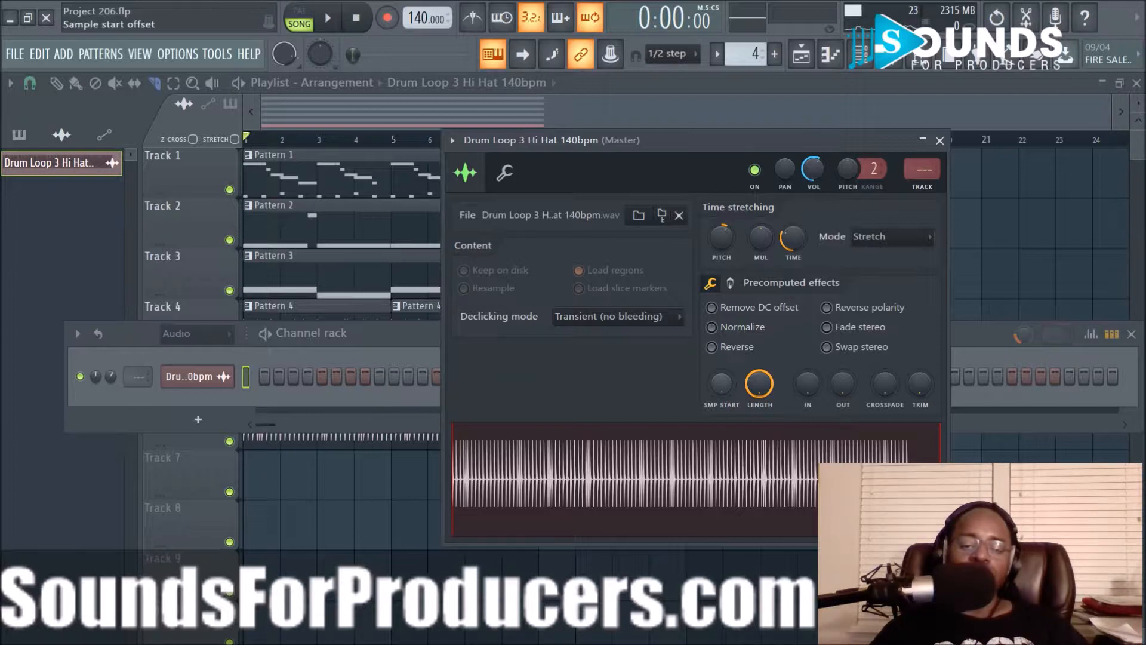
click(941, 141)
click(981, 191)
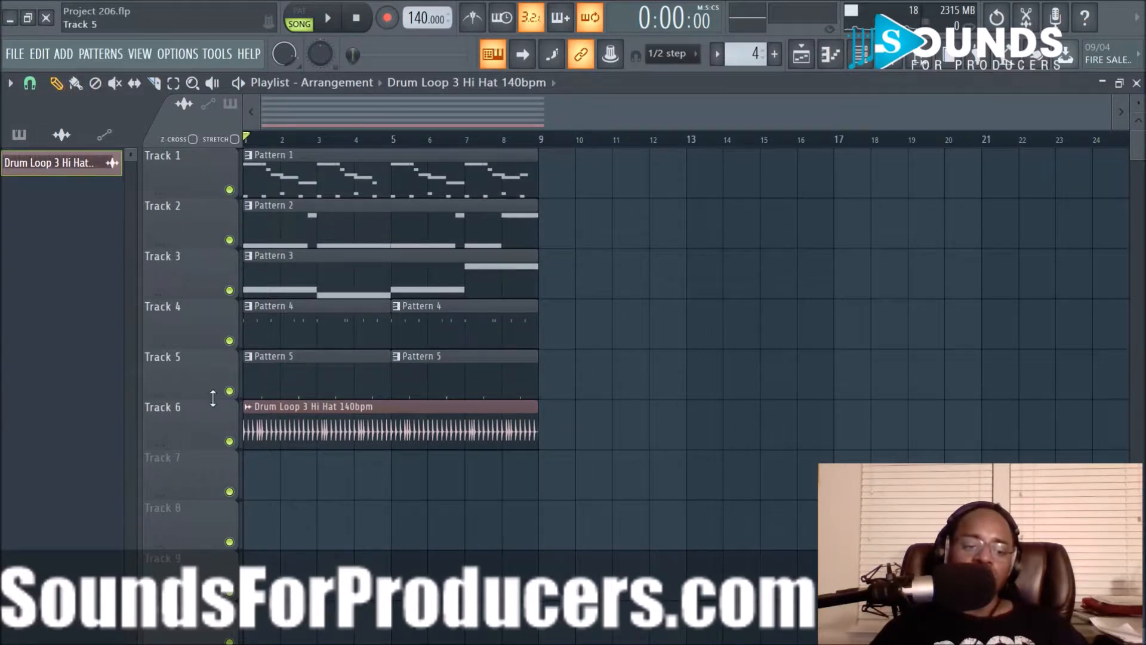
Select the hi-hat loop clip on Track 6 and change the playlist's snap-to-grid setting, leaving playback stopped.
click(238, 431)
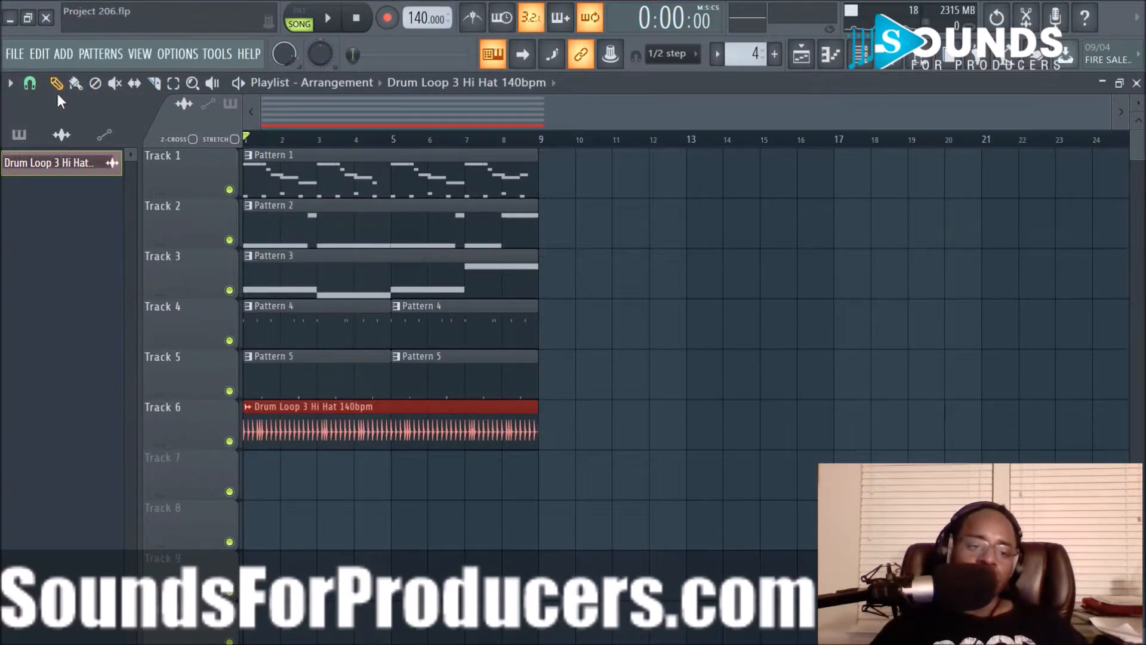
click(28, 84)
click(55, 172)
click(28, 83)
click(56, 158)
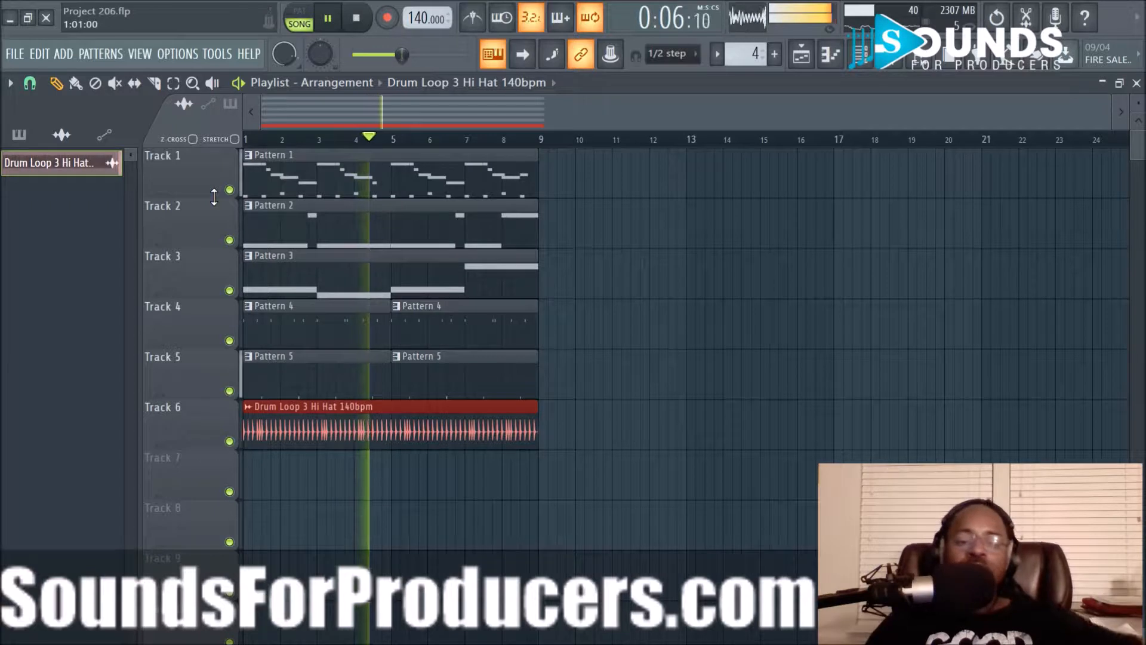
key(space)
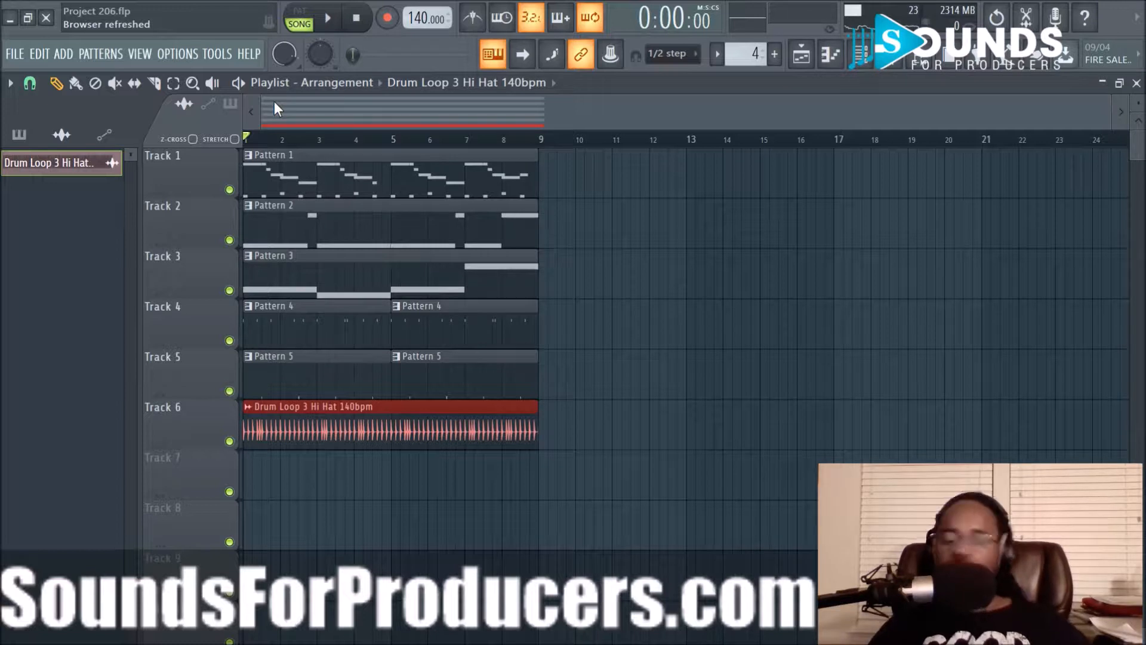
click(1138, 19)
click(1059, 55)
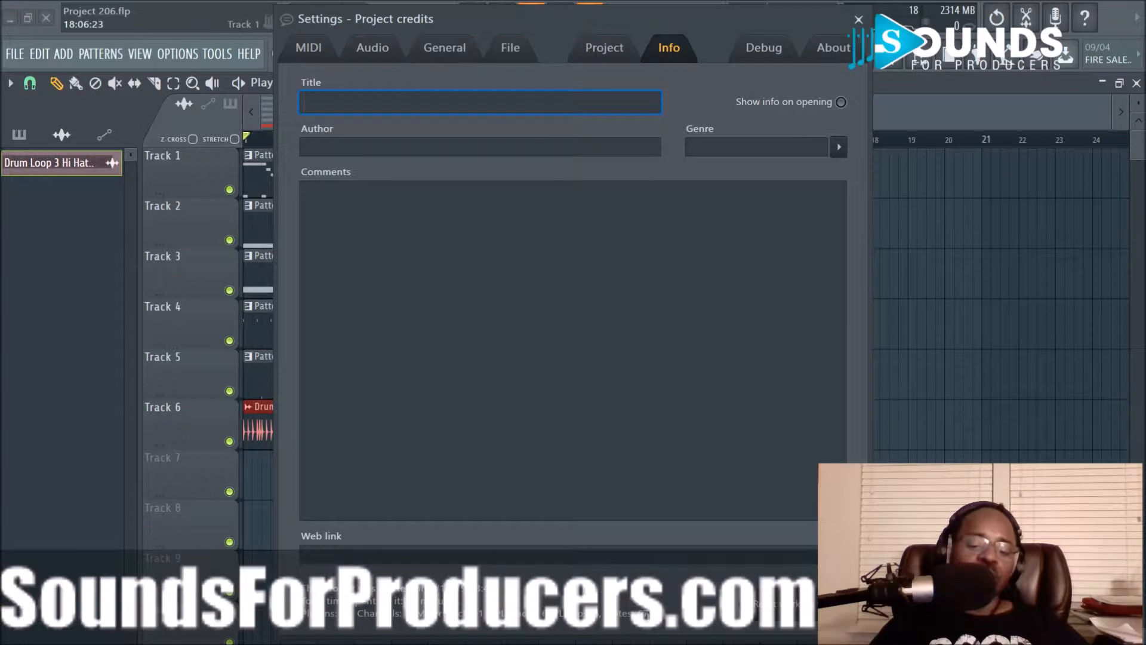
click(858, 19)
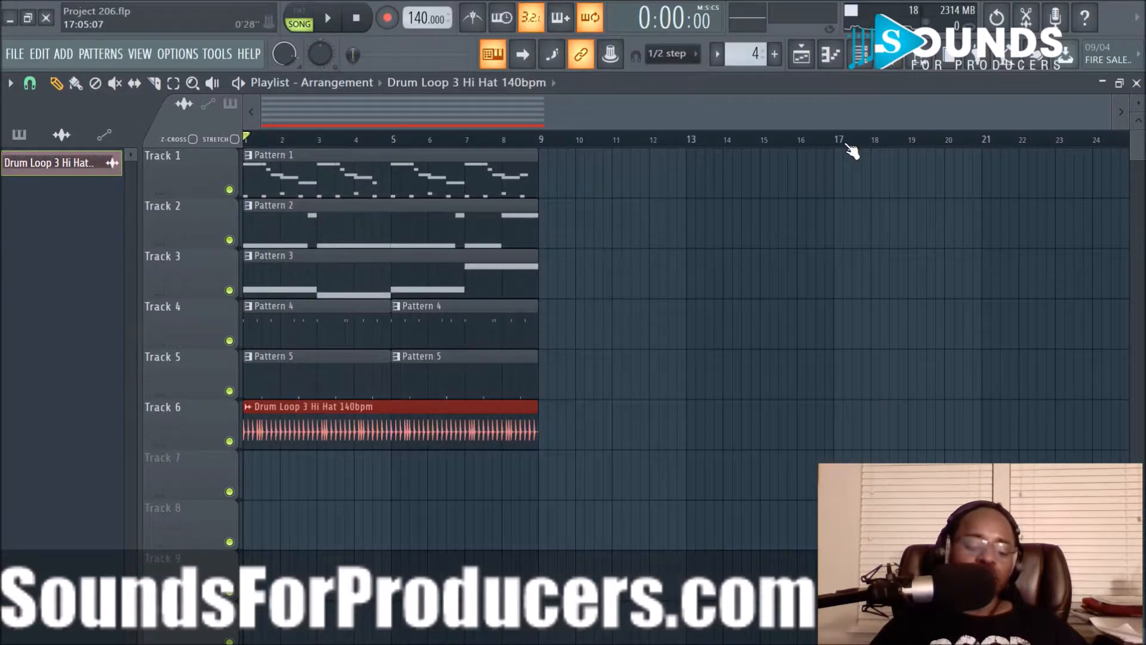
Play the arrangement, show the sample browser again, and stop playback.
key(space)
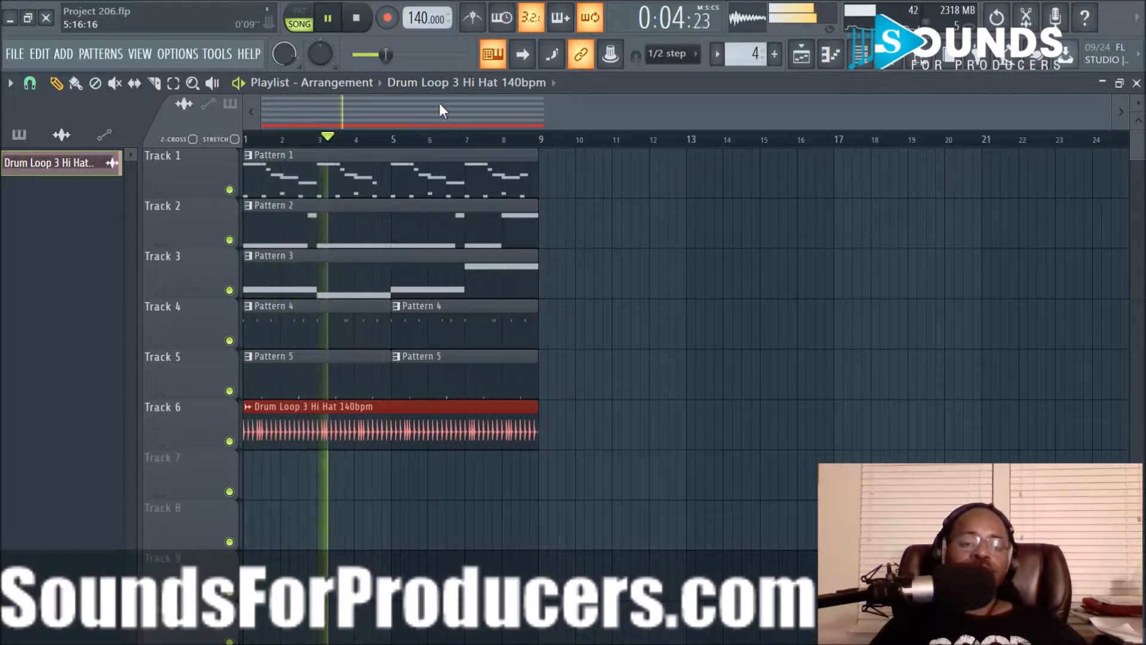
click(918, 56)
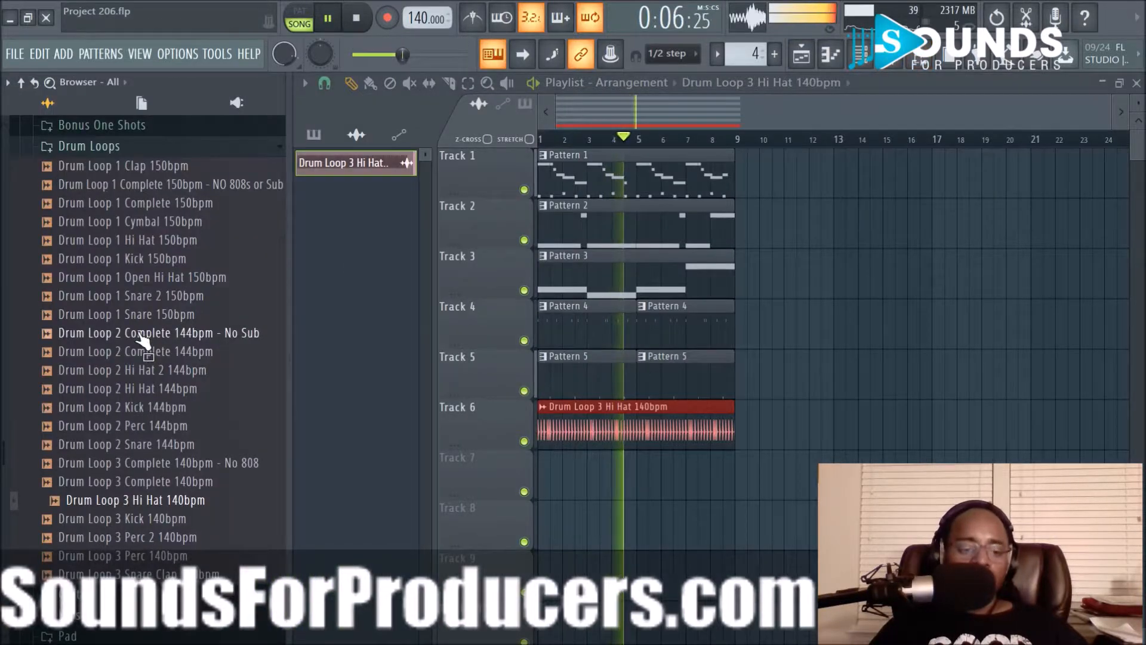
key(space)
Collapse the Drum Loops folder and preview Congrats Perc from More BONUS Misc. Content in Bonus One Shots.
scroll(107, 335, up, 4)
click(119, 367)
scroll(120, 379, down, 2)
drag(113, 375, 111, 351)
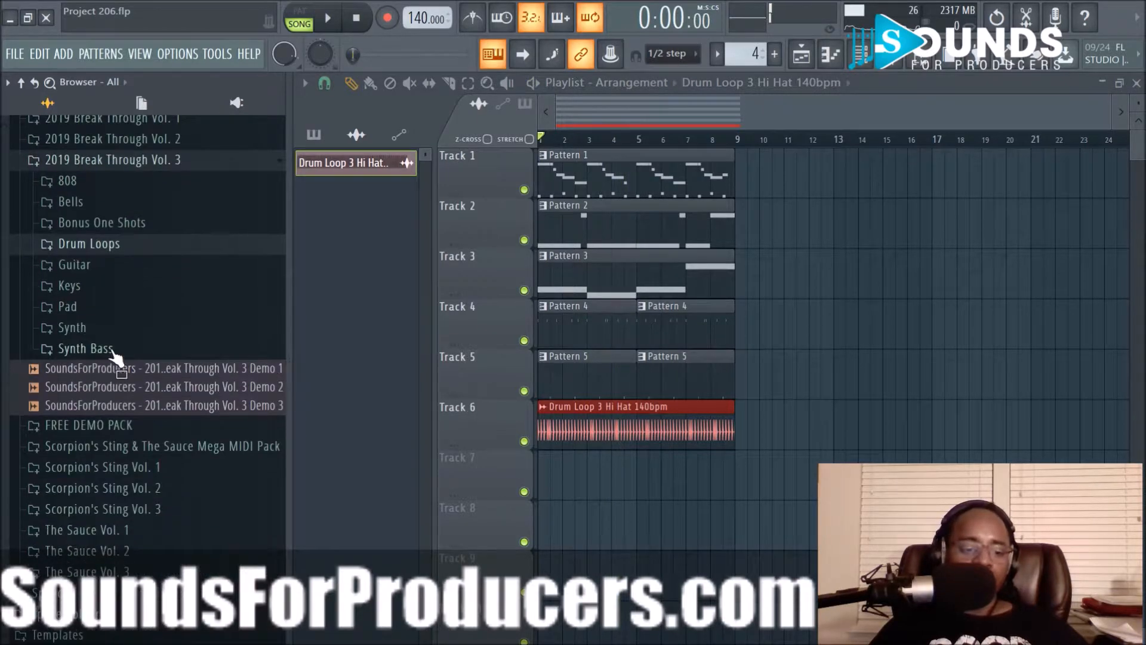
click(124, 222)
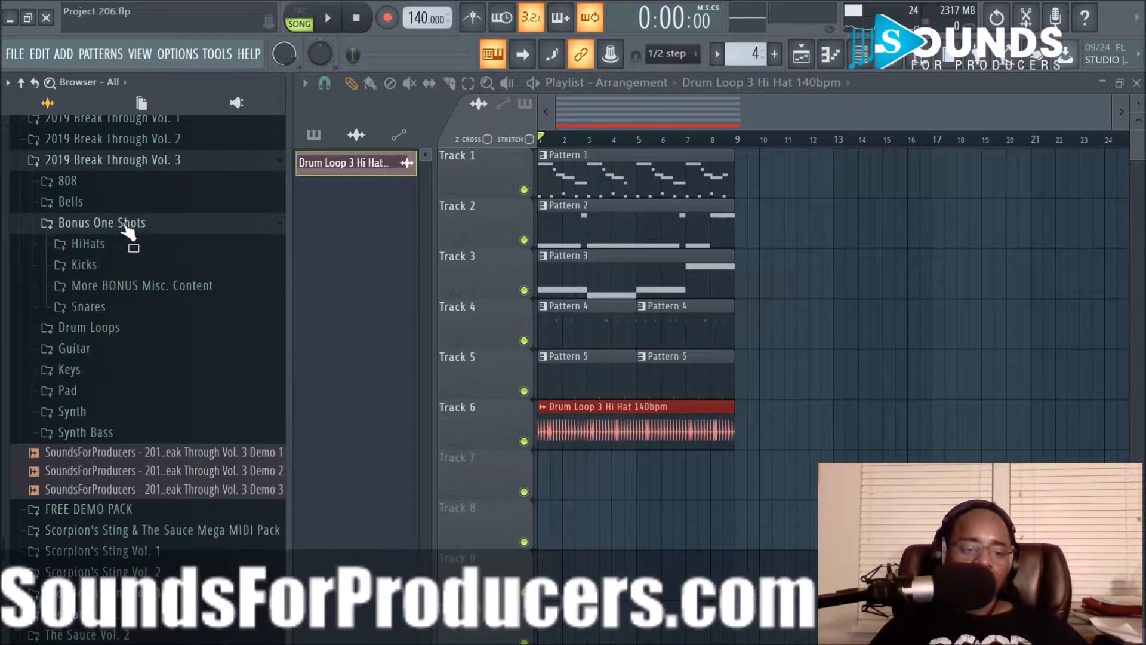
click(124, 286)
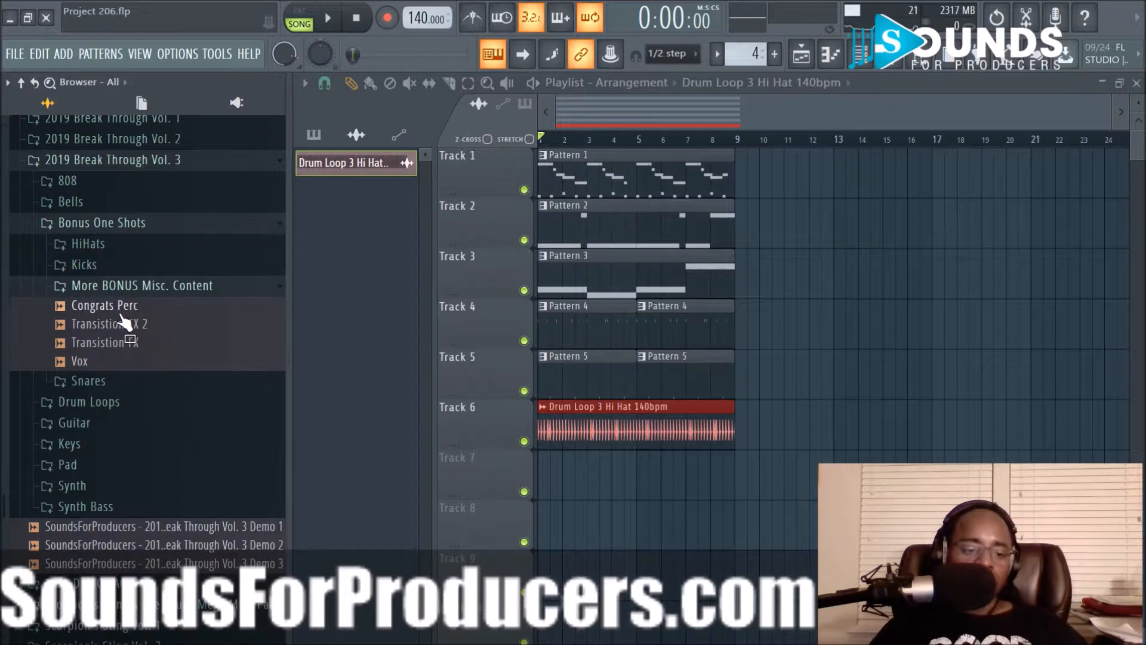
click(121, 312)
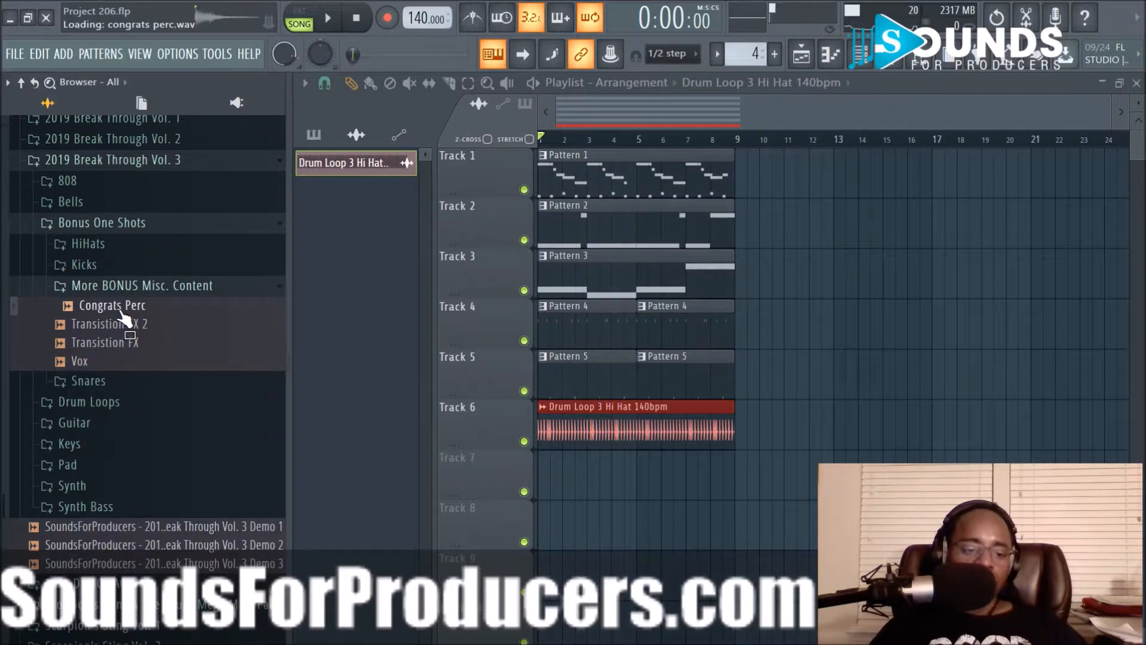
Collapse the 2019 Break Through Vol. 3 folder and open Percussion in the Bonus One Shots of Scorpion's Sting Vol. 2.
click(117, 224)
click(128, 168)
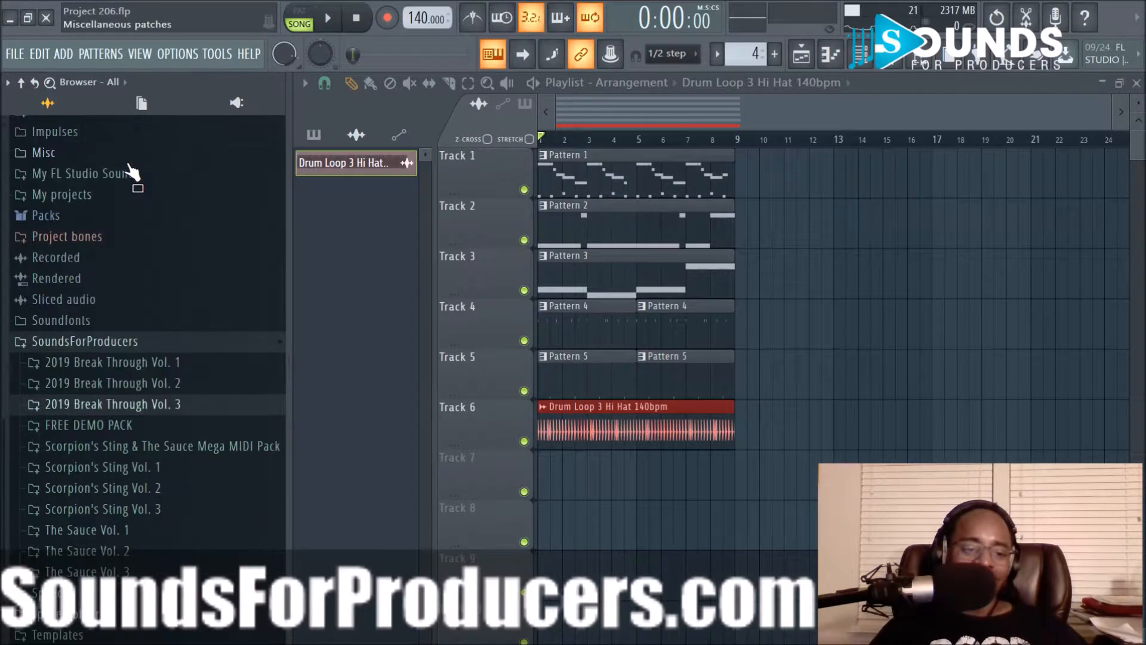
click(102, 489)
click(102, 417)
click(93, 485)
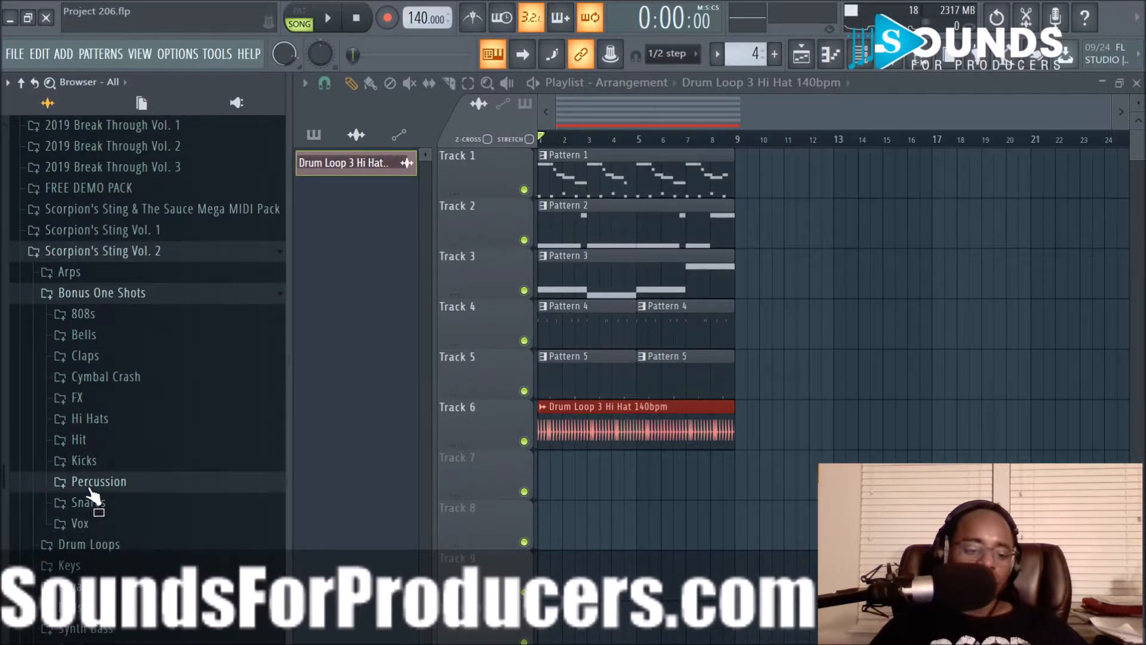
Preview the percussion one-shots from Cold October through You Upset Percussion 2, and play the arrangement.
click(96, 501)
click(101, 520)
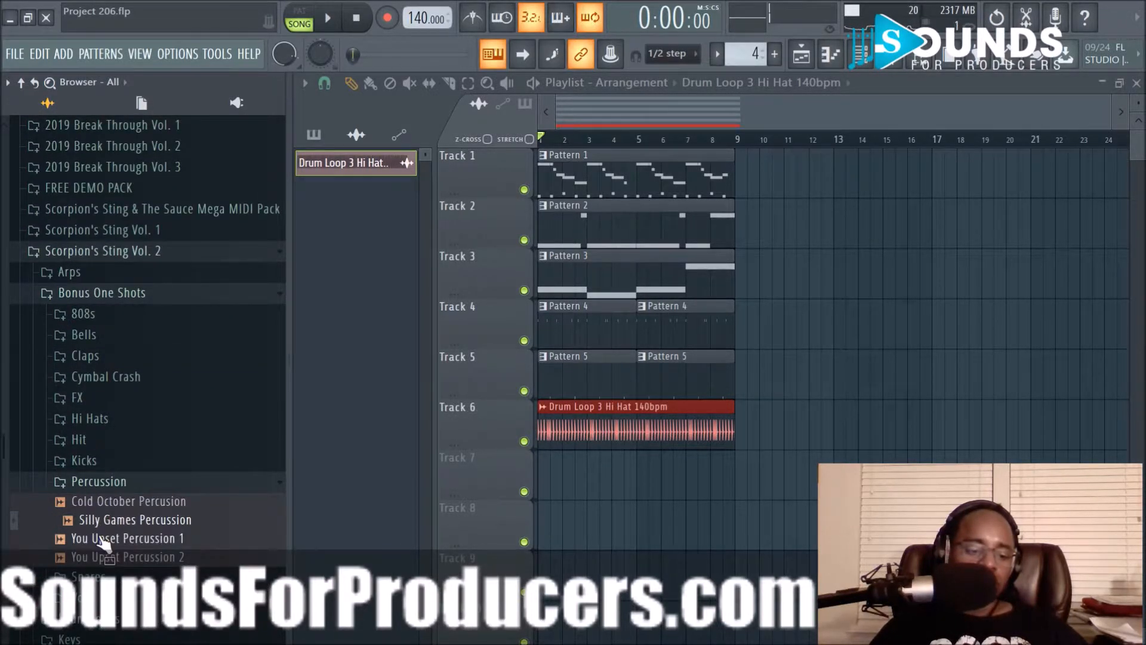
click(102, 539)
click(107, 558)
key(space)
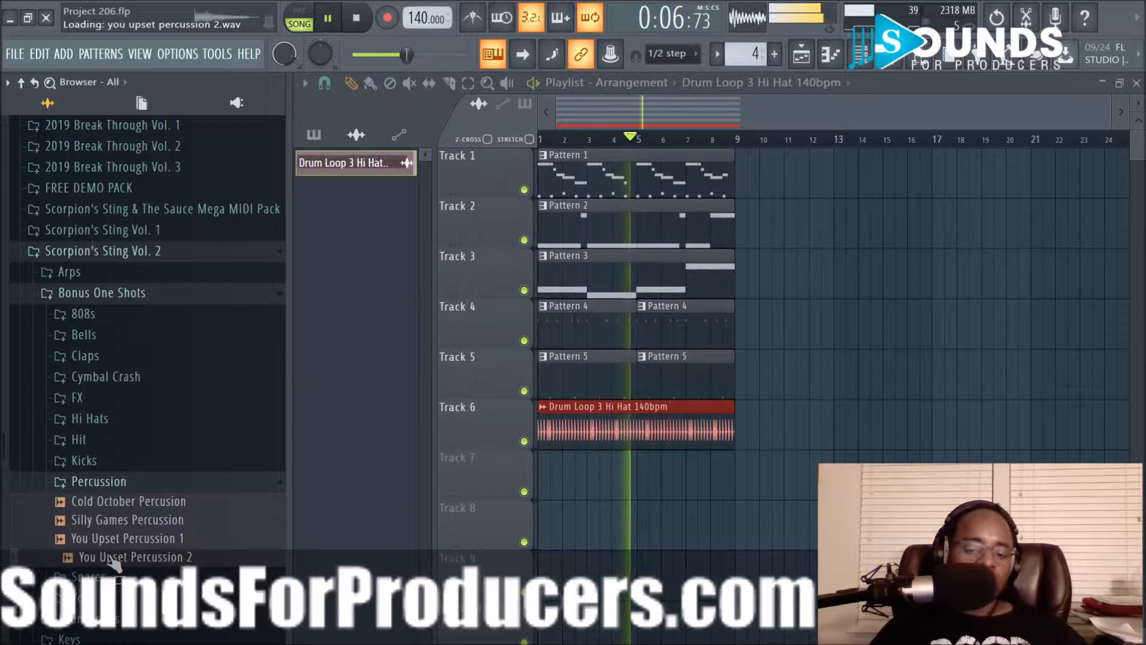
Load You Upset Percussion 2 into a new sampler channel and create the empty Pattern 6.
right_click(108, 559)
click(169, 480)
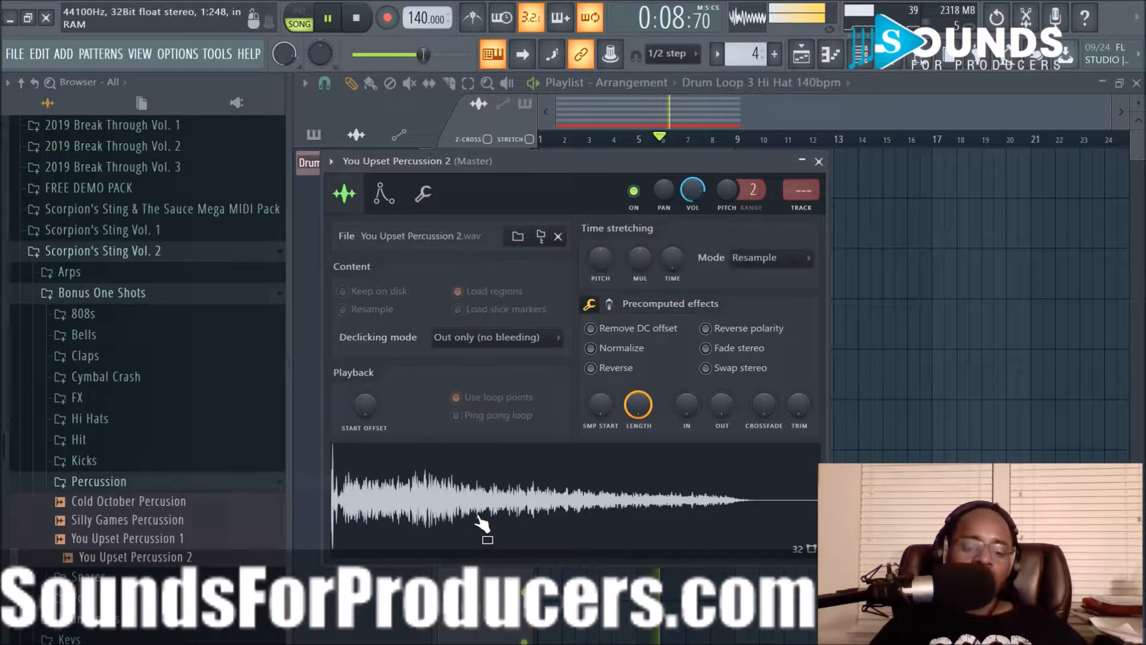
click(819, 161)
click(786, 86)
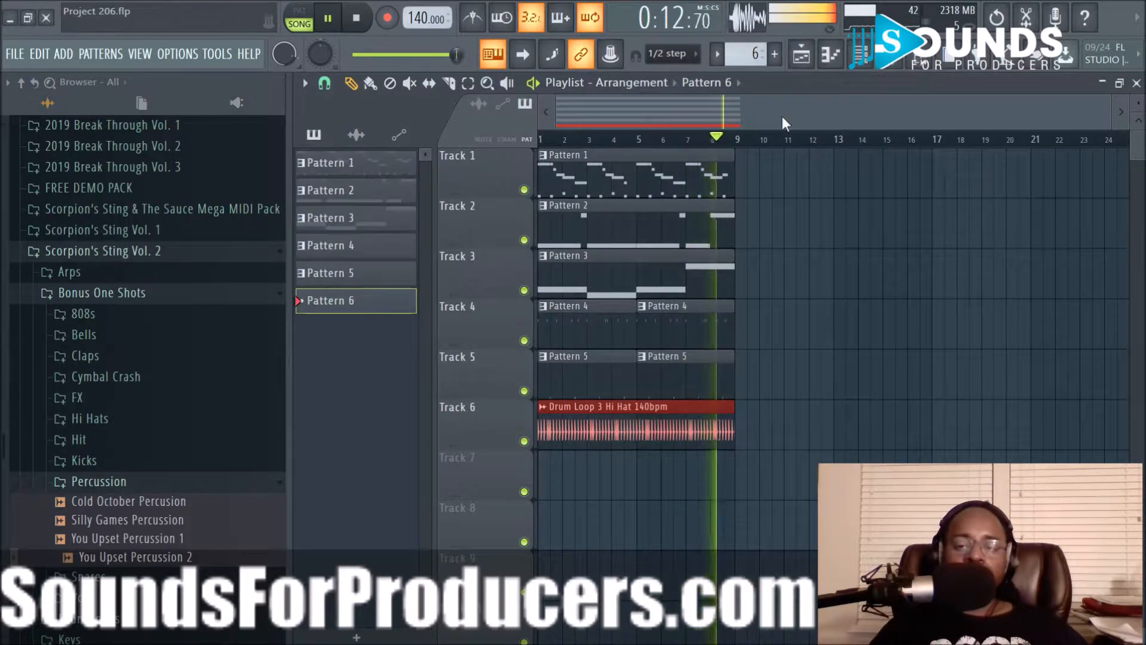
Try placing a Pattern 6 clip on Track 7 around bar 4, and delete the clip.
click(557, 474)
drag(563, 471, 621, 481)
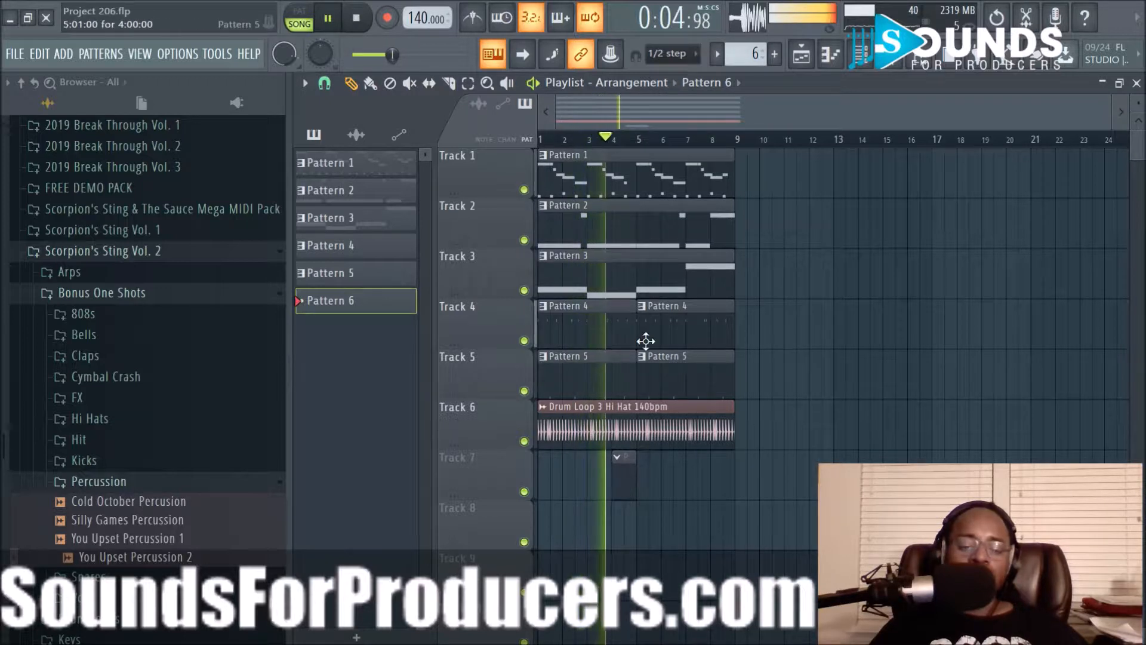
scroll(632, 472, up, 3)
mouse_move(628, 472)
mouse_down()
mouse_move(621, 481)
mouse_move(637, 484)
mouse_up()
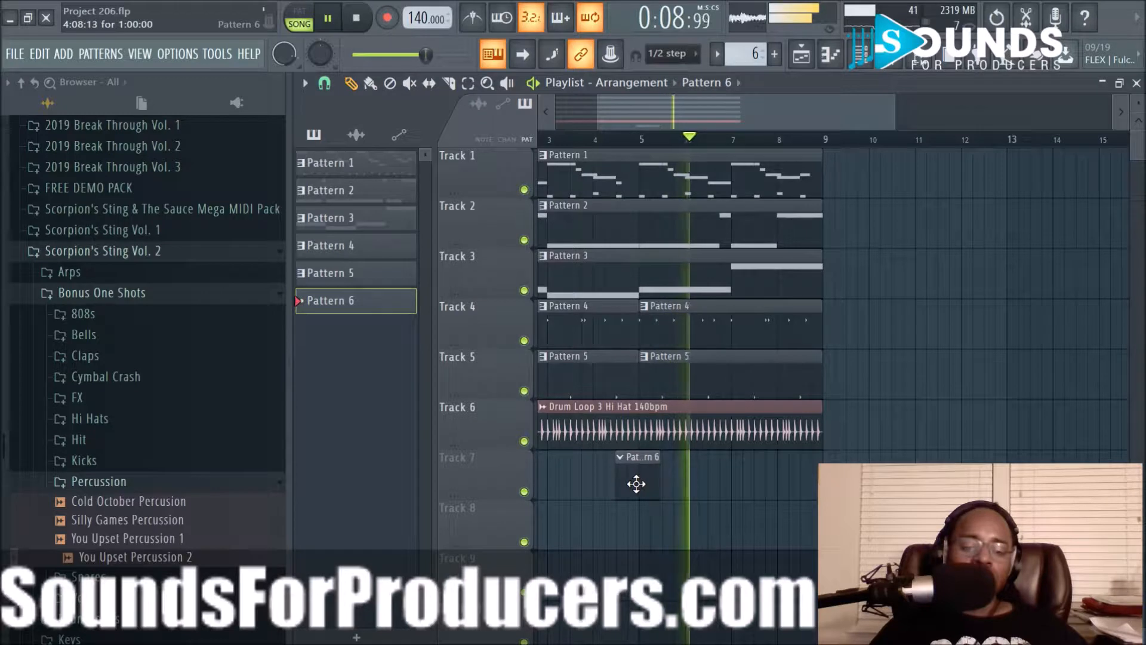
right_click(636, 484)
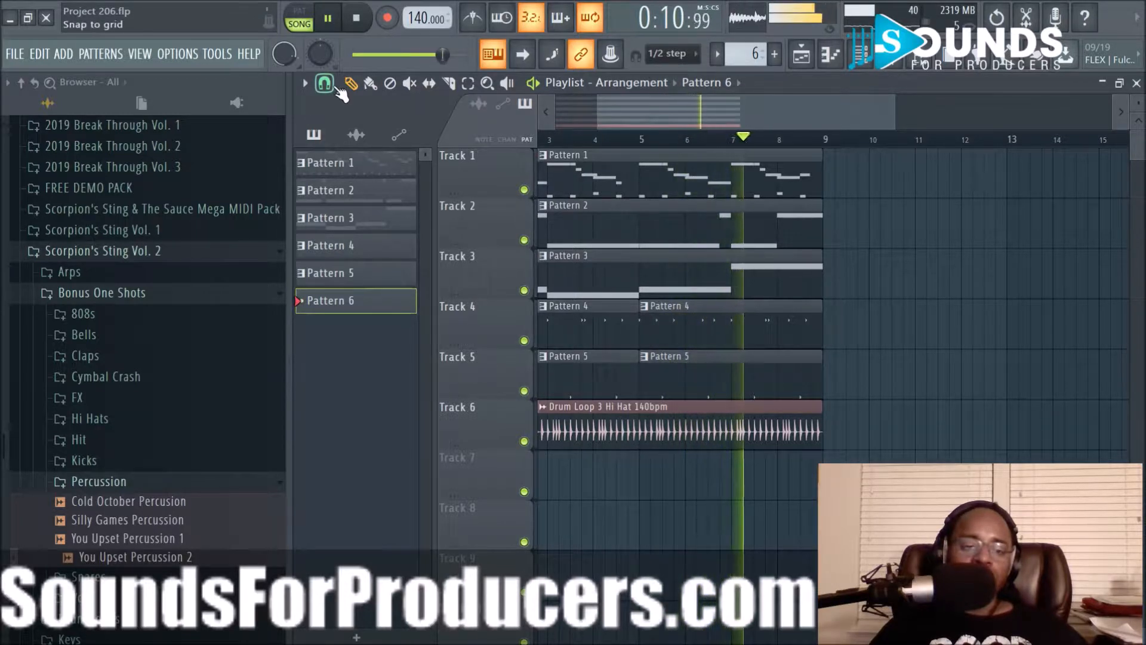
Set the playlist snap to 1/2 beat and place a Pattern 6 clip on Track 7 about halfway through bar 4.
click(335, 85)
click(343, 294)
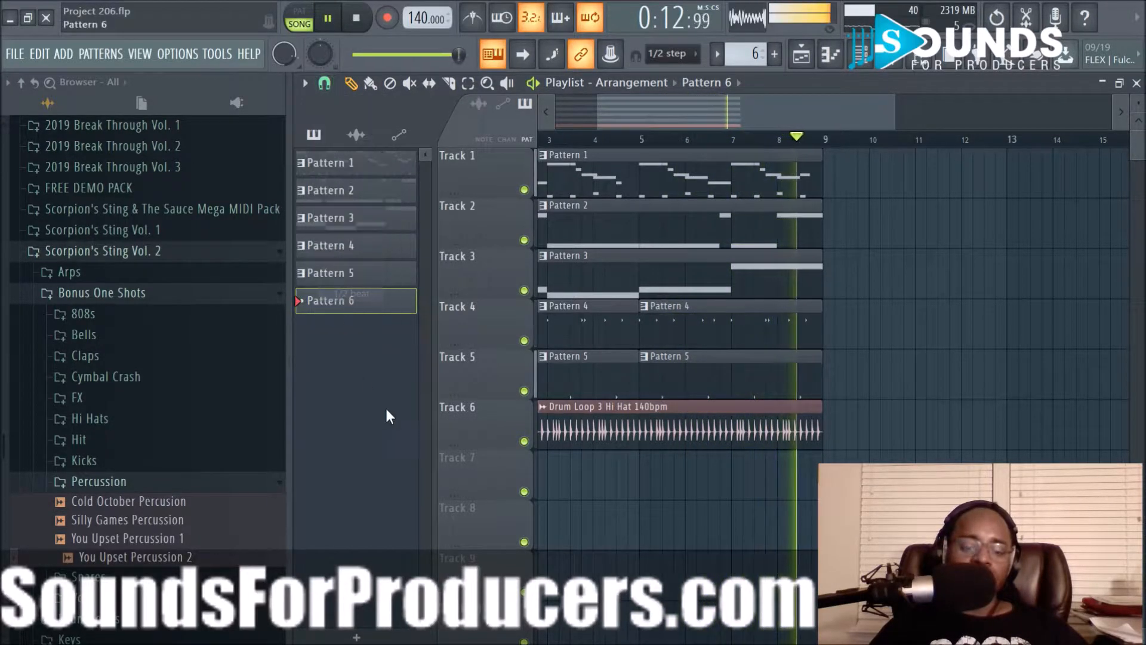
click(622, 488)
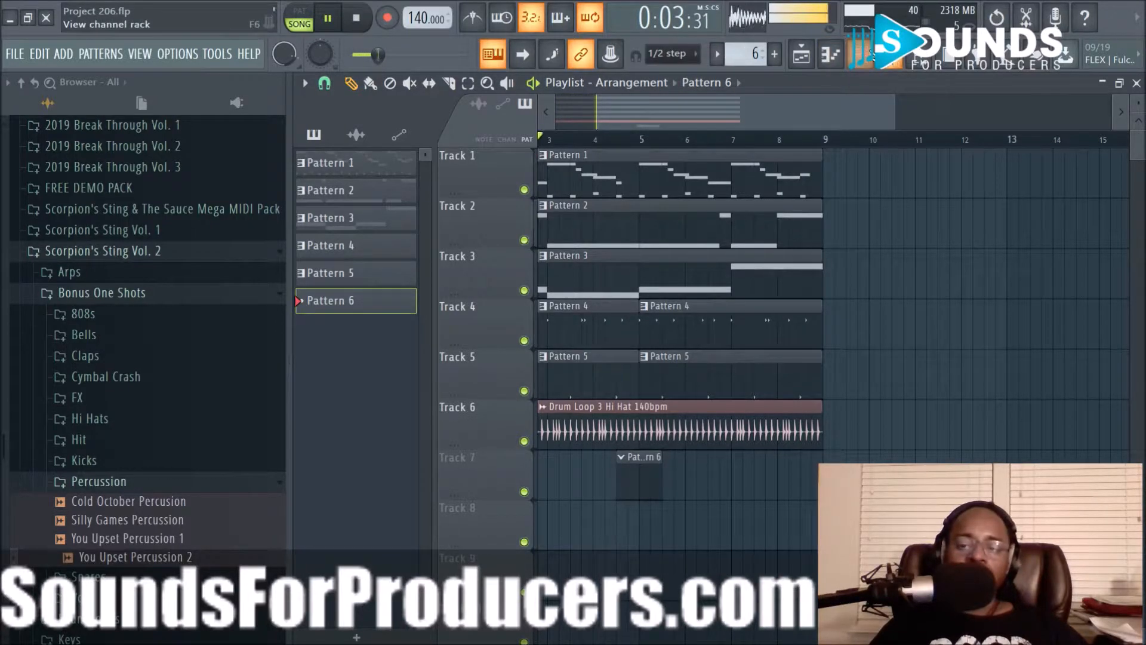
Add a hit on the first step of You Upset Percussion 2, and place a second Pattern 6 clip on Track 7 at 8:09:00.
click(860, 54)
click(559, 537)
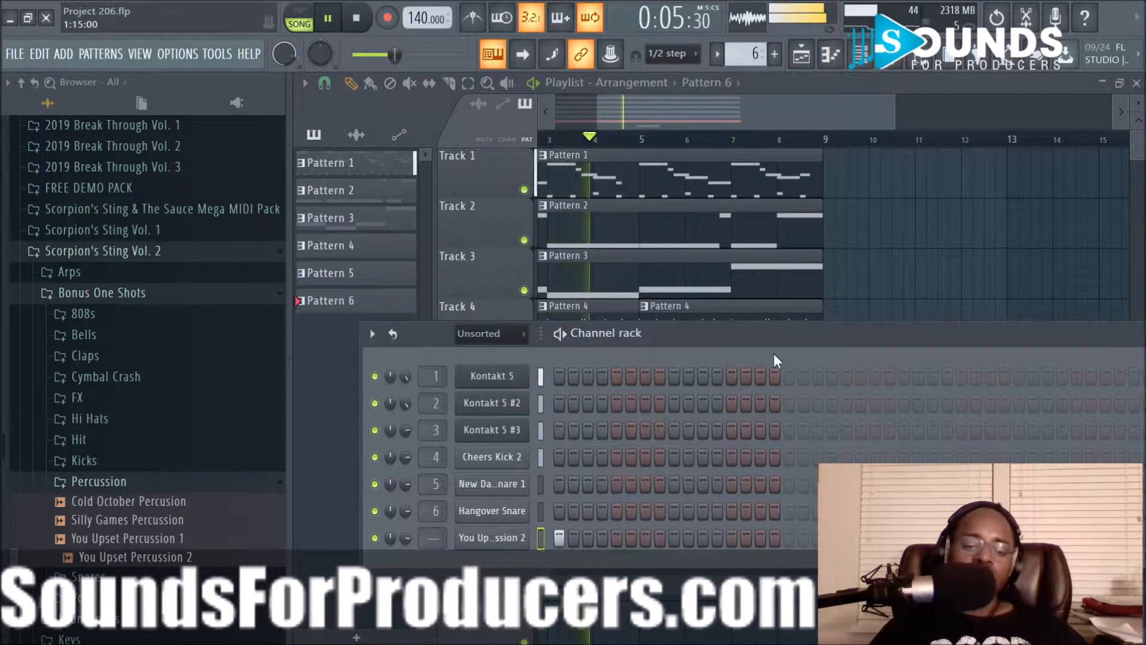
click(861, 55)
click(699, 484)
drag(698, 484, 824, 481)
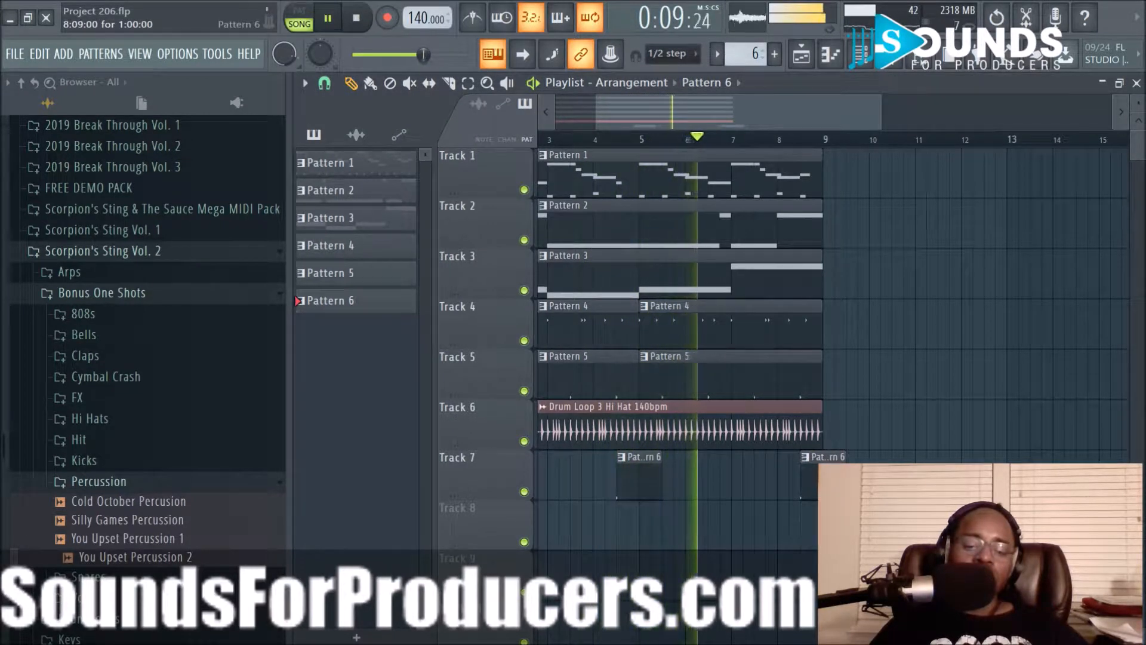
Lower the channel pitch of You Upset Percussion 2, and close its settings and the channel rack.
click(864, 60)
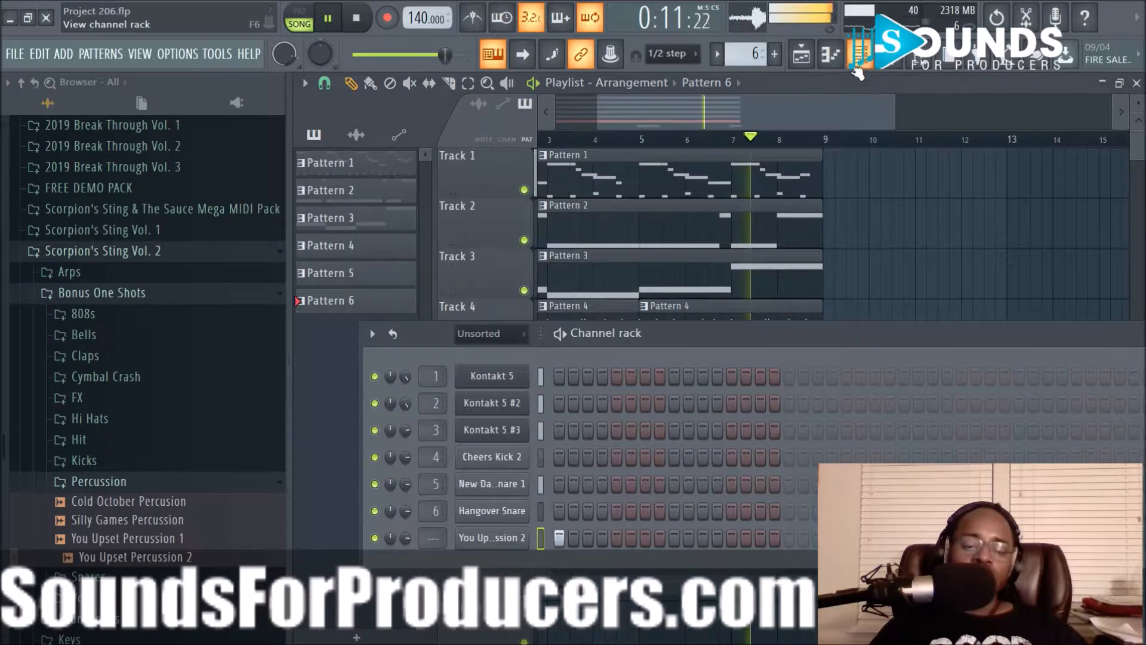
click(493, 539)
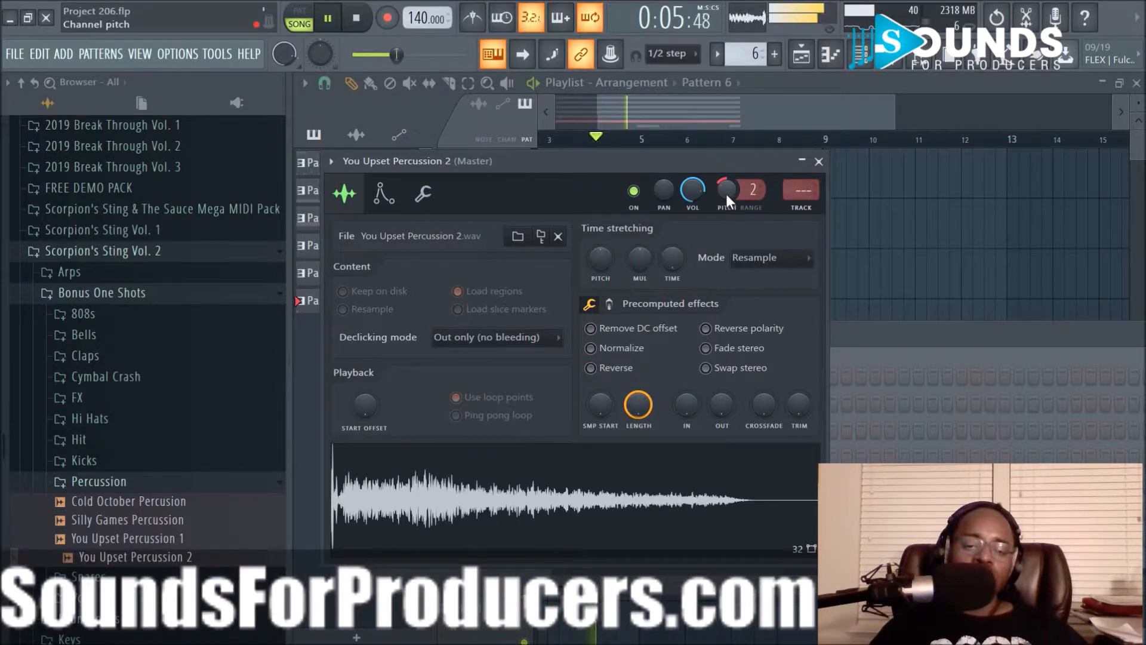
click(819, 163)
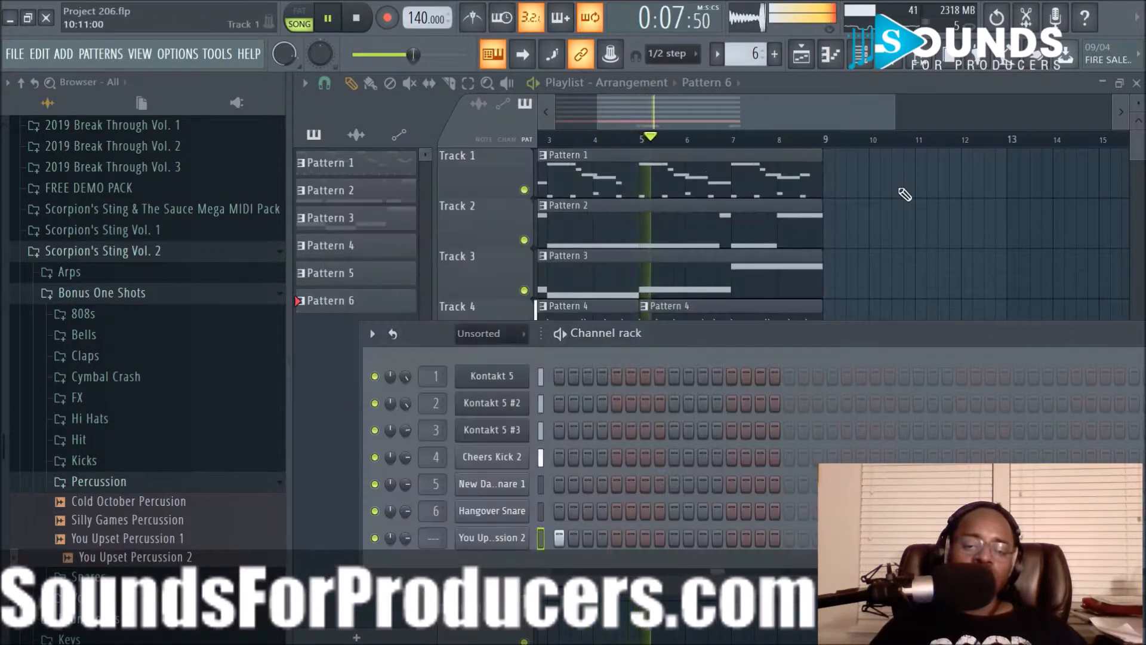
key(F6)
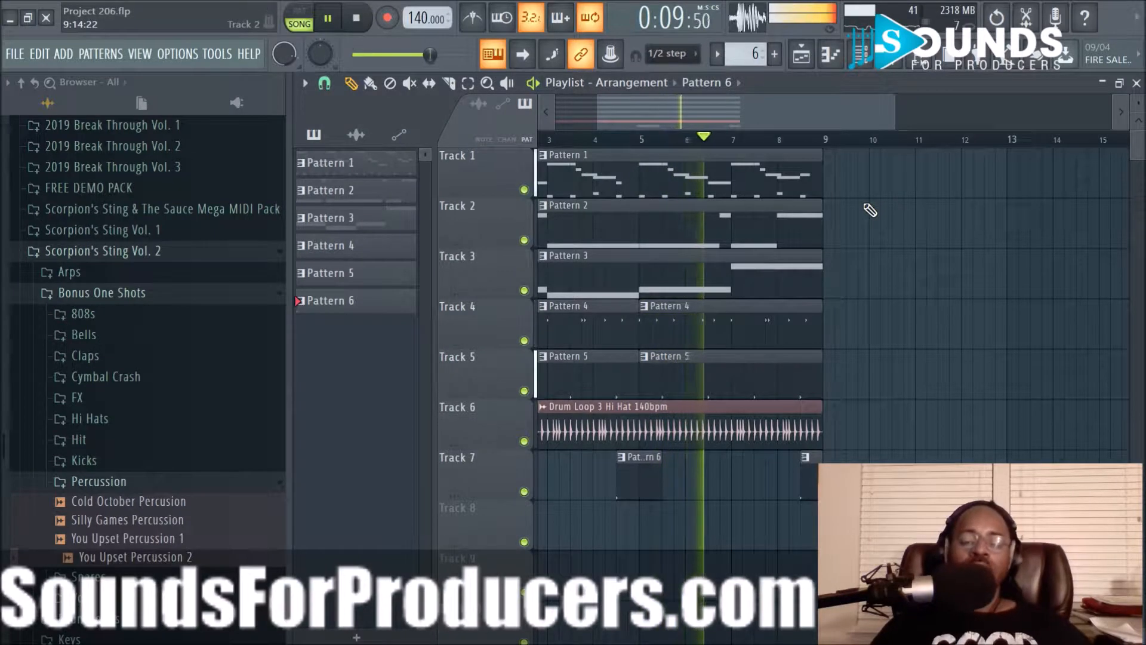
Route You Upset Percussion 2 to mixer track 7 and rename that mixer track Perc.
click(873, 65)
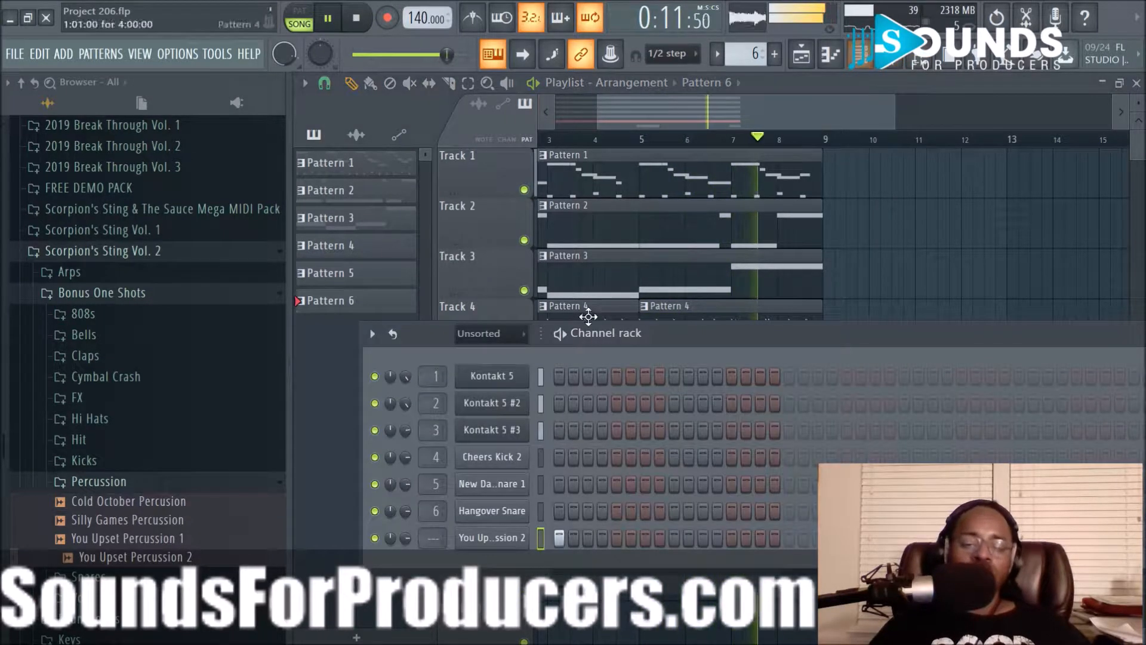
scroll(431, 539, down, 1)
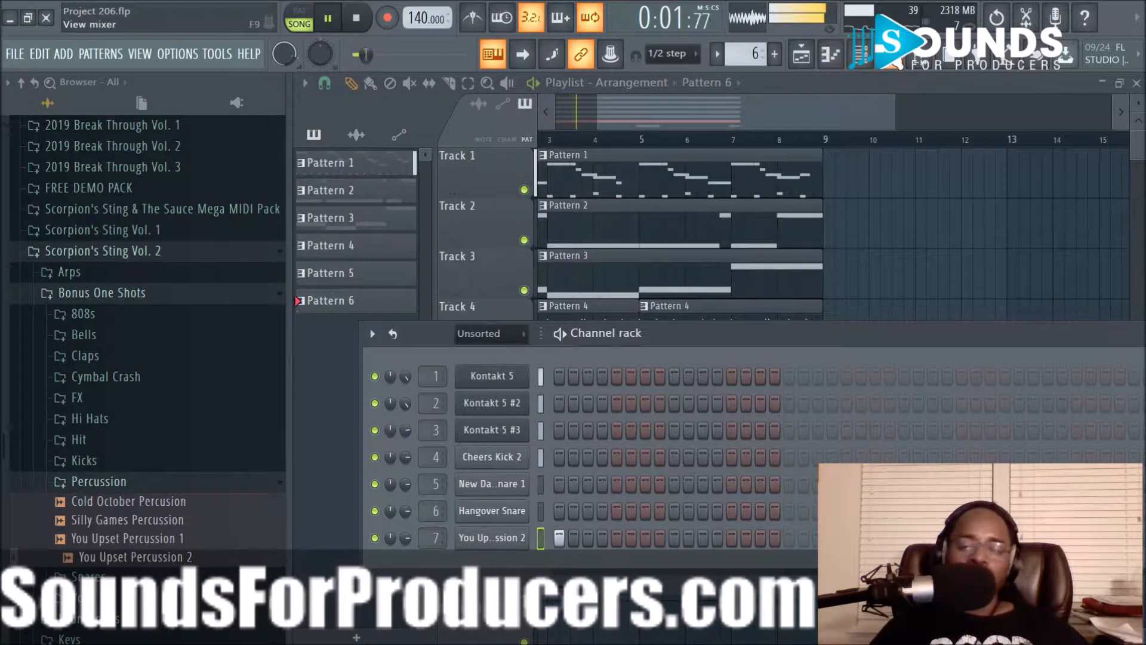
key(F9)
right_click(627, 218)
click(722, 116)
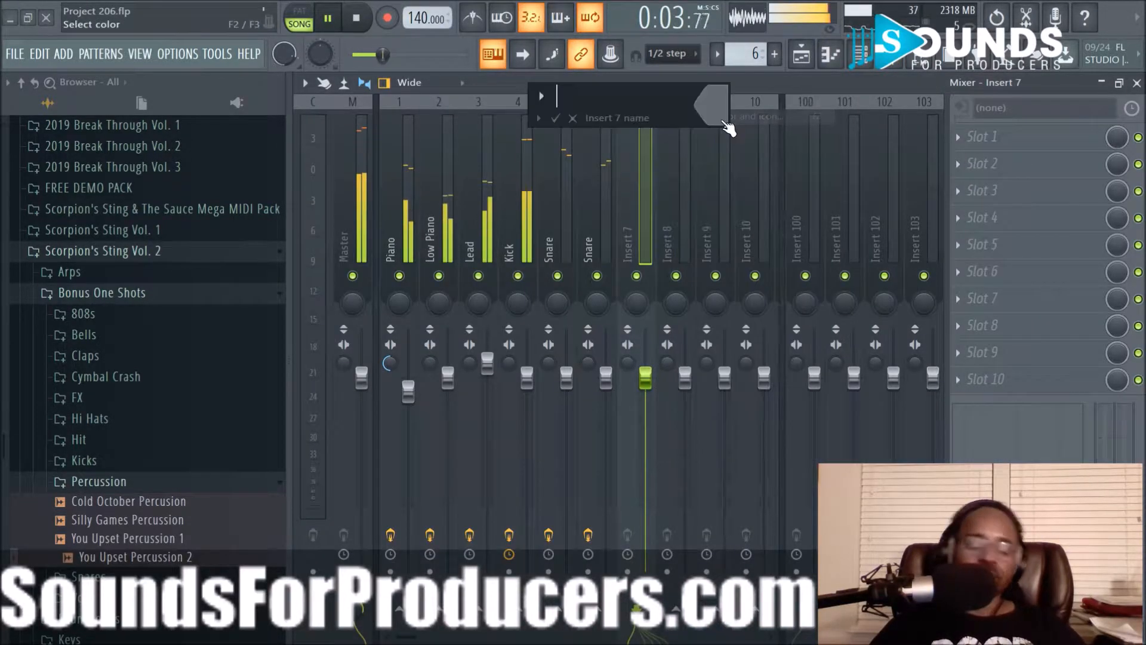
text(P)
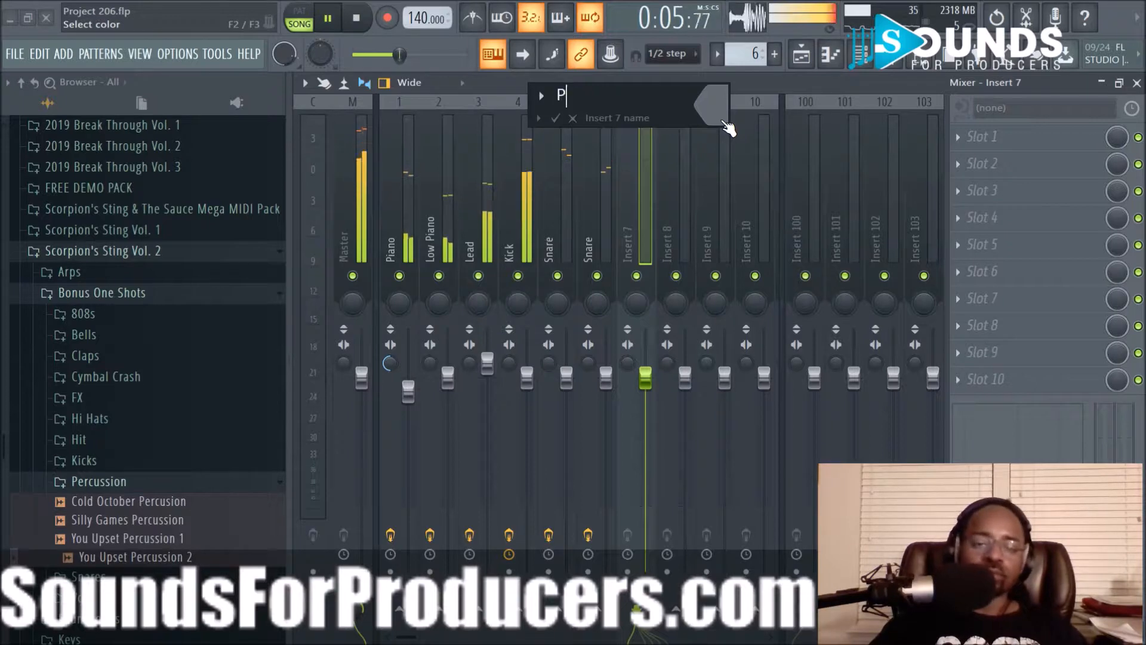
text(erc)
key(Return)
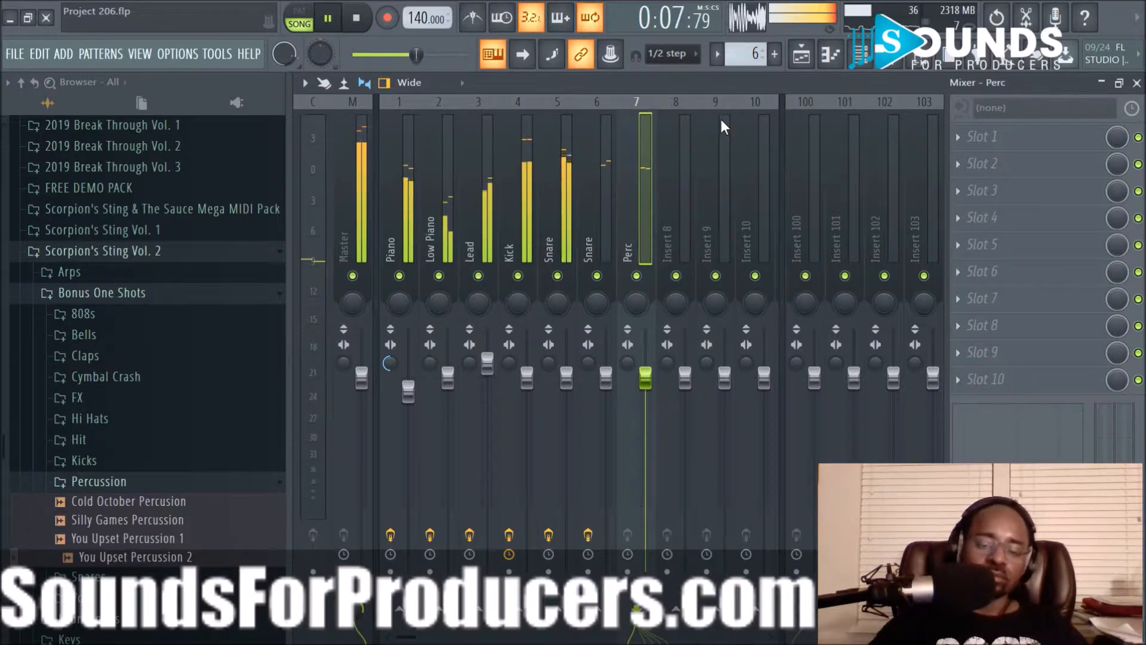
Add Fruity Parametric EQ 2 to the first Perc slot and cut the lows with a Steep 8 high-pass on band 1 between 200 and 500 Hz.
click(962, 141)
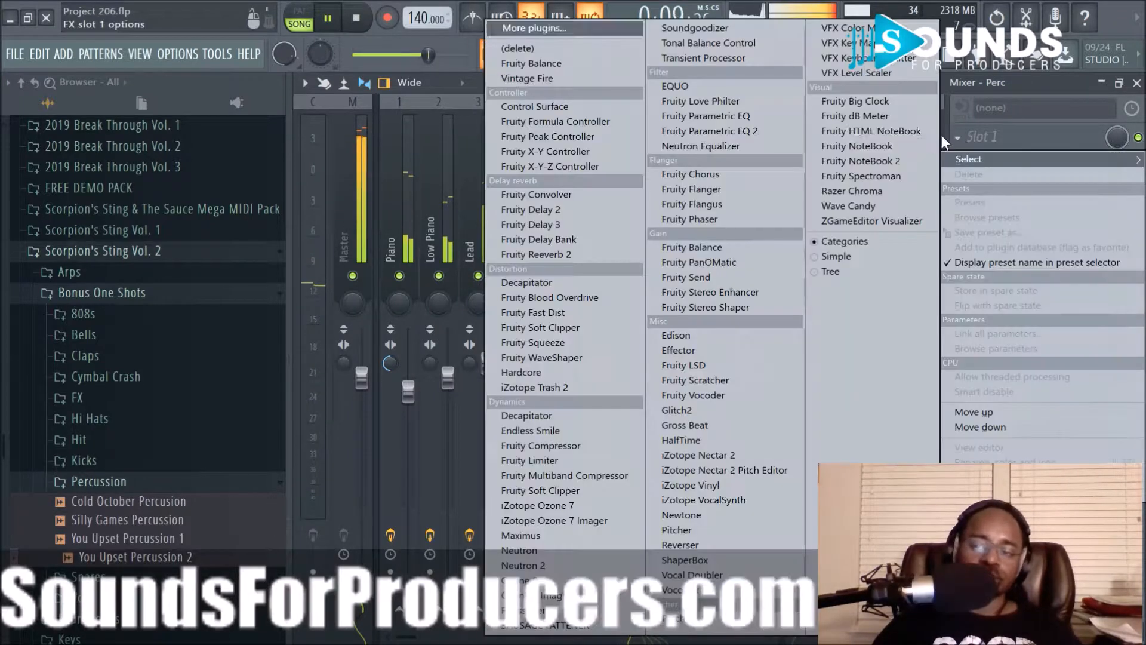
click(790, 138)
drag(383, 284, 474, 361)
drag(726, 195, 727, 187)
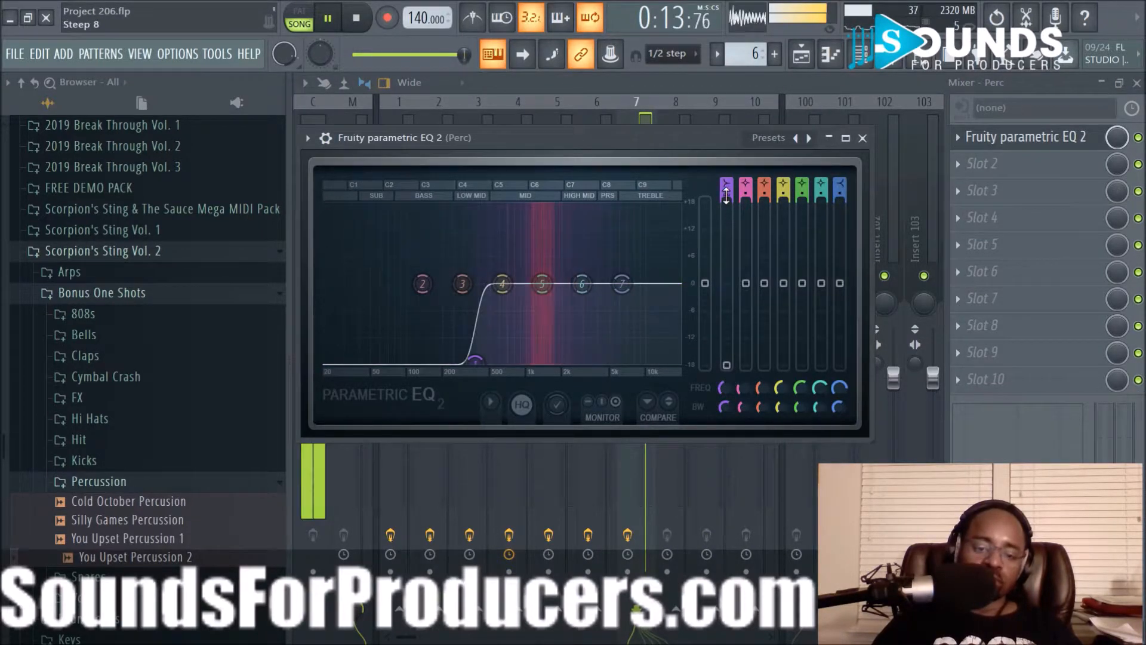
click(862, 139)
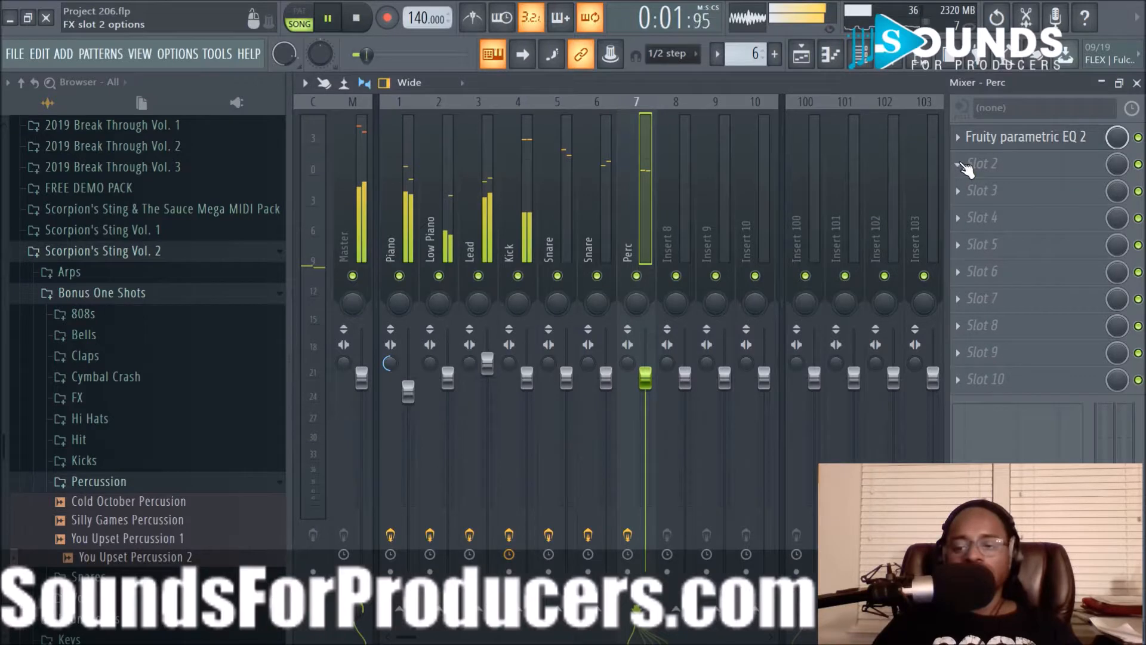
Add Fruity Reeverb 2 to the second Perc slot, turn down its bass, and close the plugin.
click(962, 165)
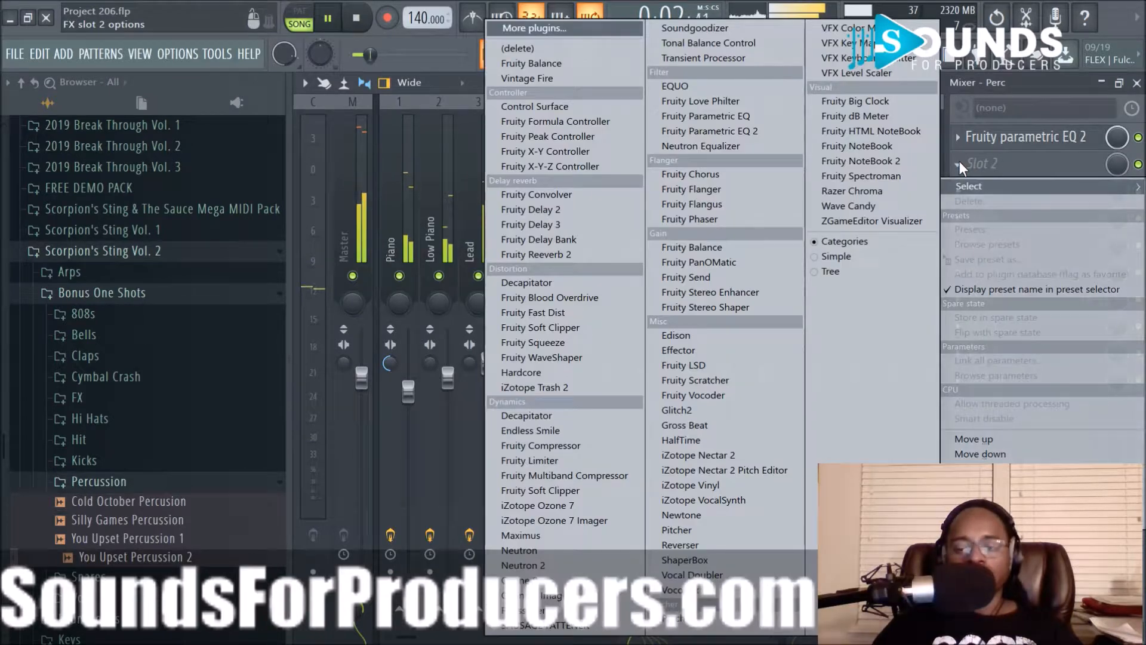
click(555, 253)
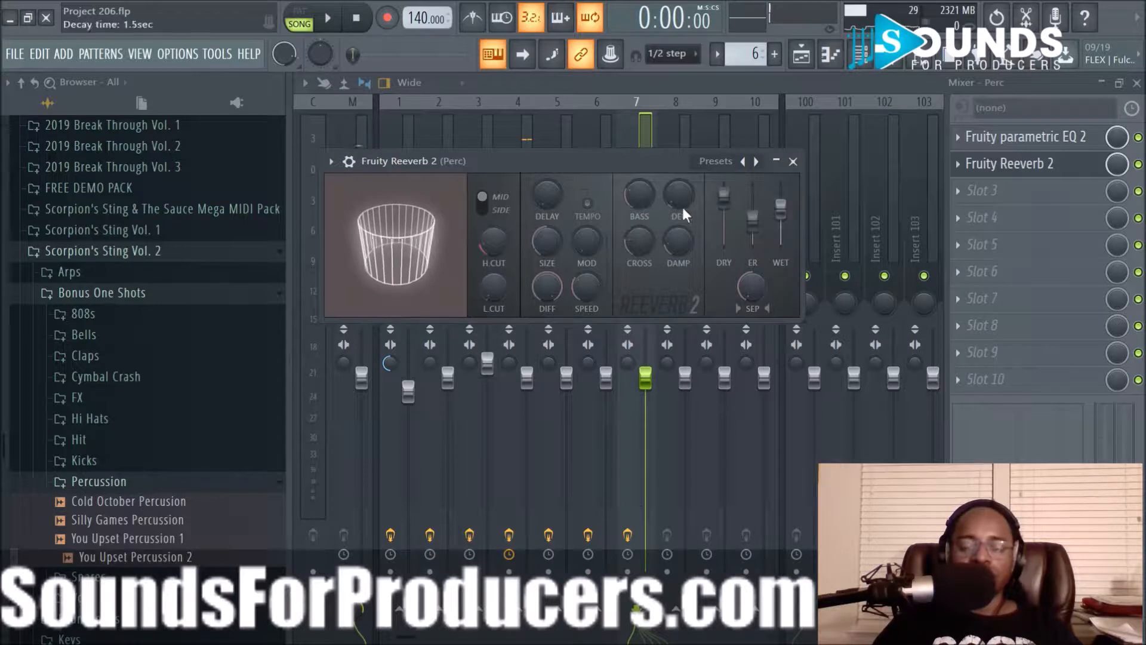
drag(639, 199, 639, 216)
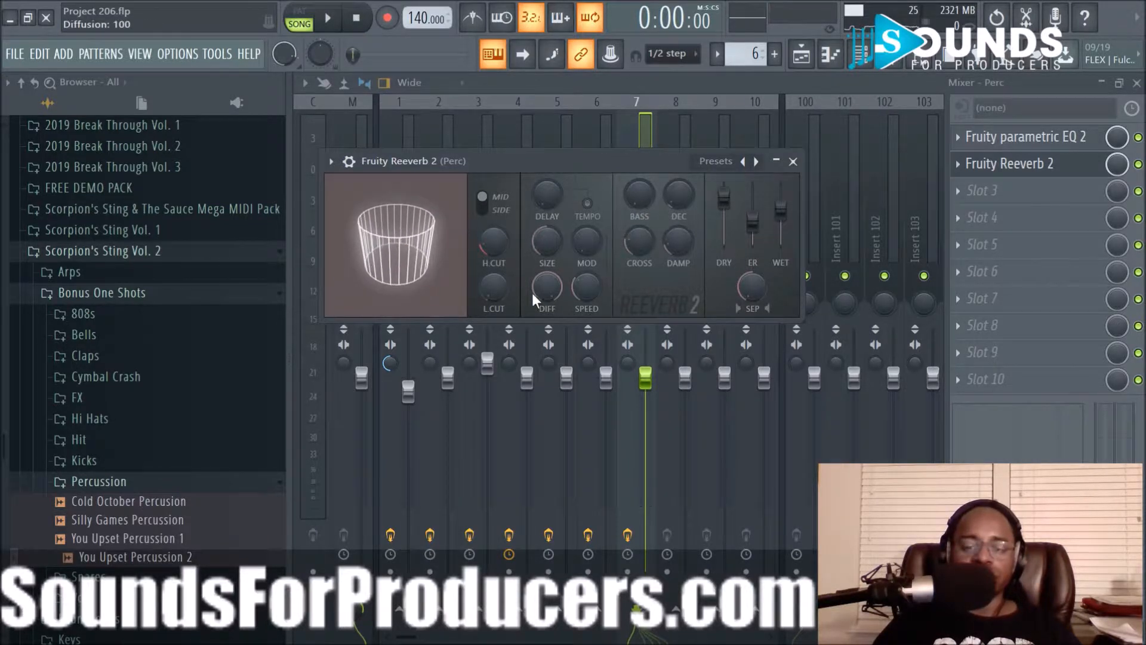
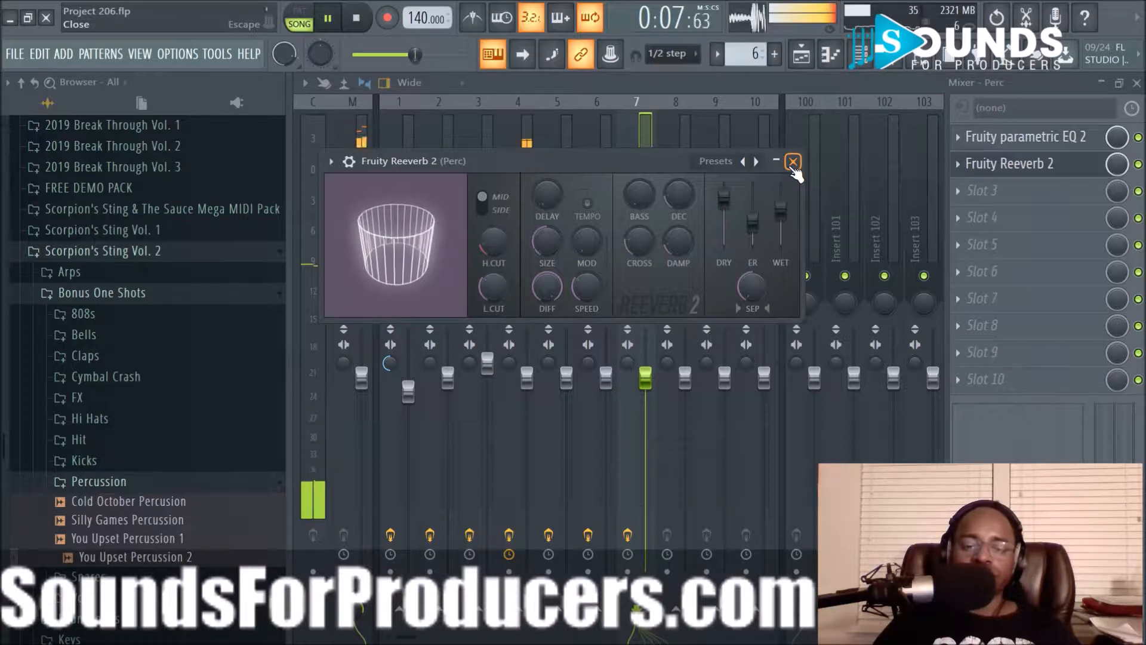
click(792, 162)
Return to the playlist and audition the snare and Vox 1 one-shots in Scorpion's Sting Vol. 2.
click(801, 55)
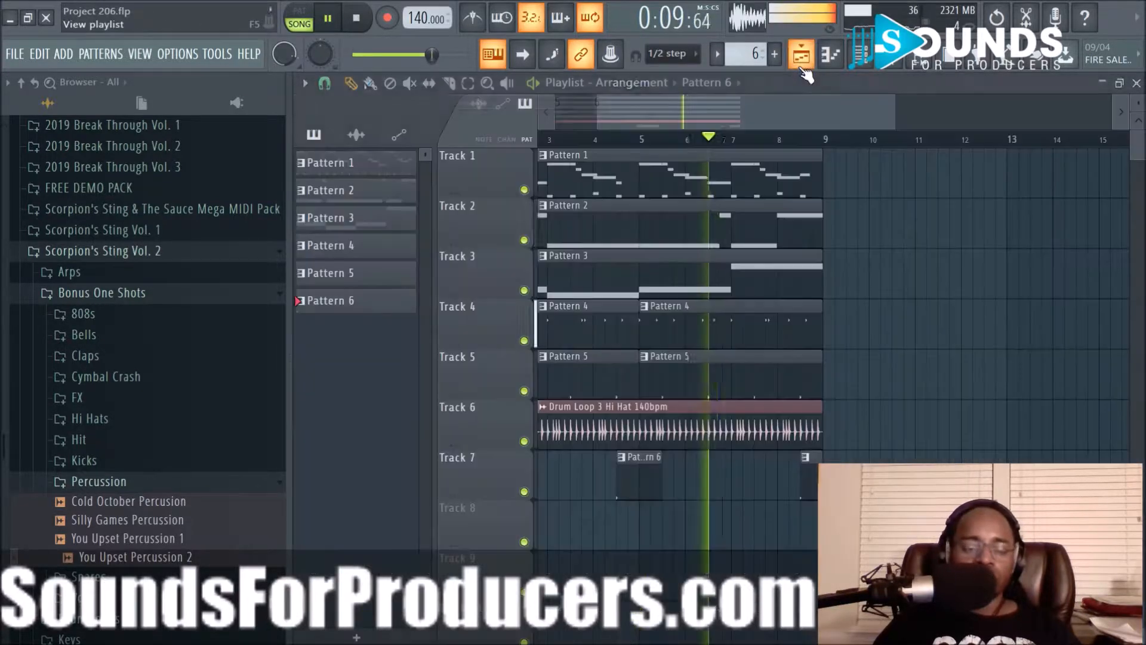
scroll(235, 468, down, 4)
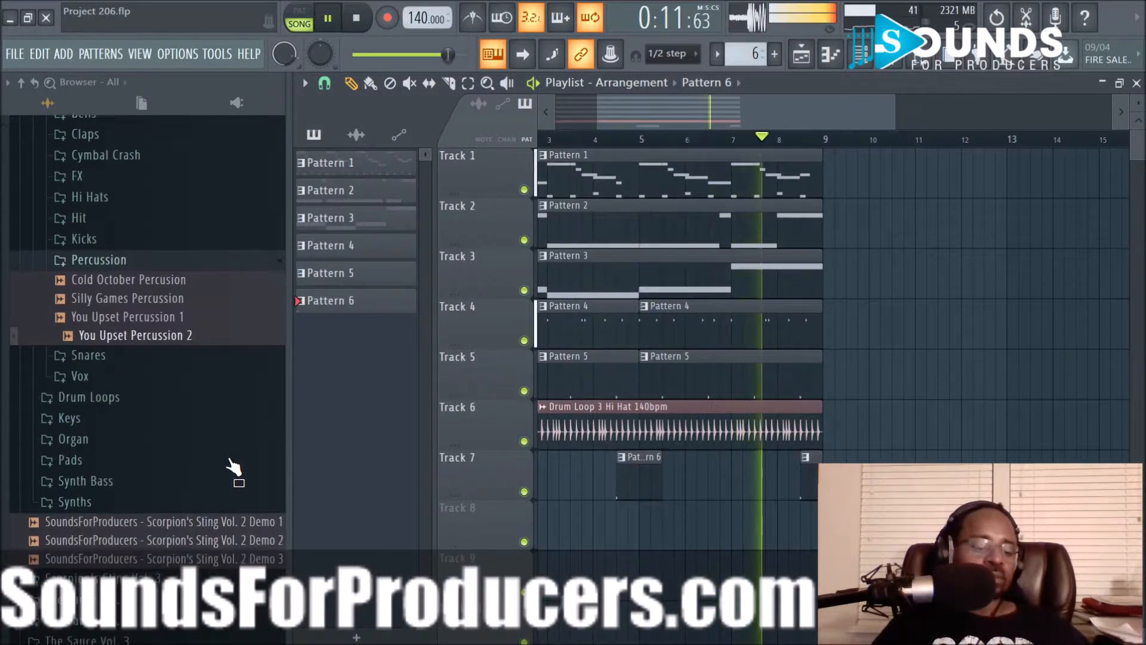
click(110, 355)
click(117, 374)
click(117, 392)
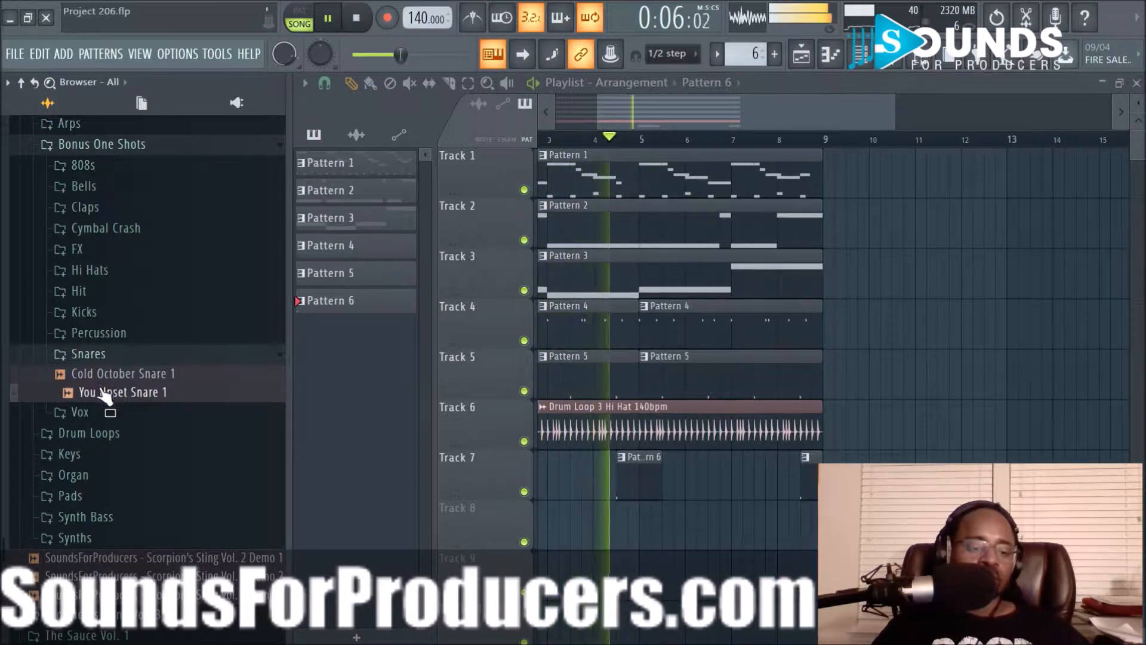
click(89, 411)
click(97, 436)
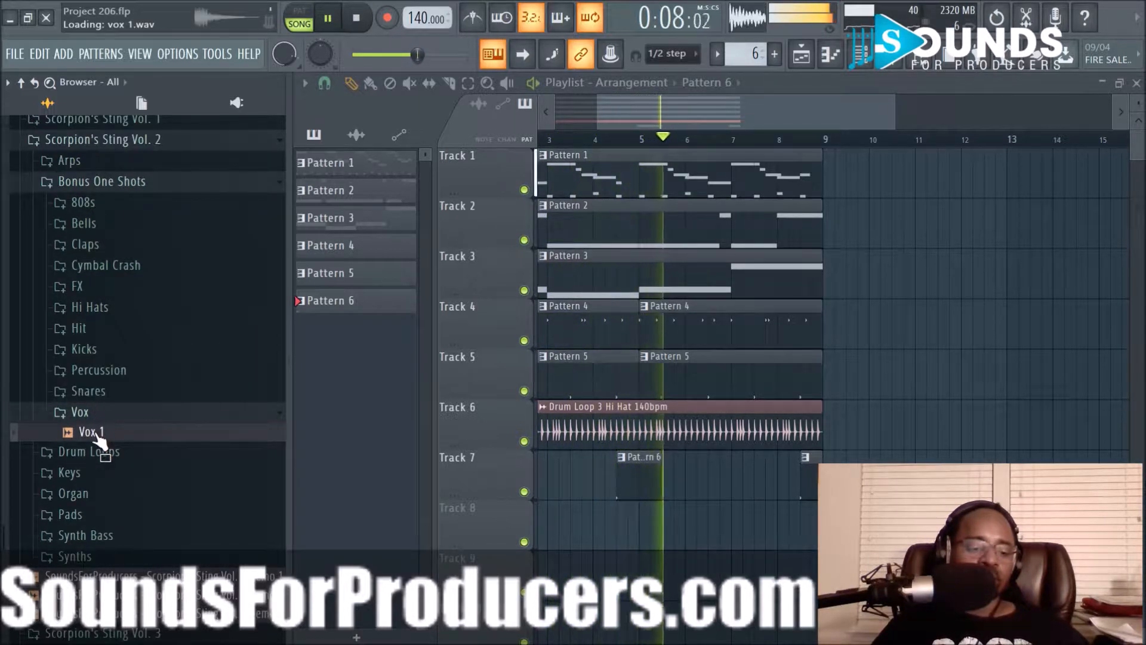
scroll(120, 388, up, 5)
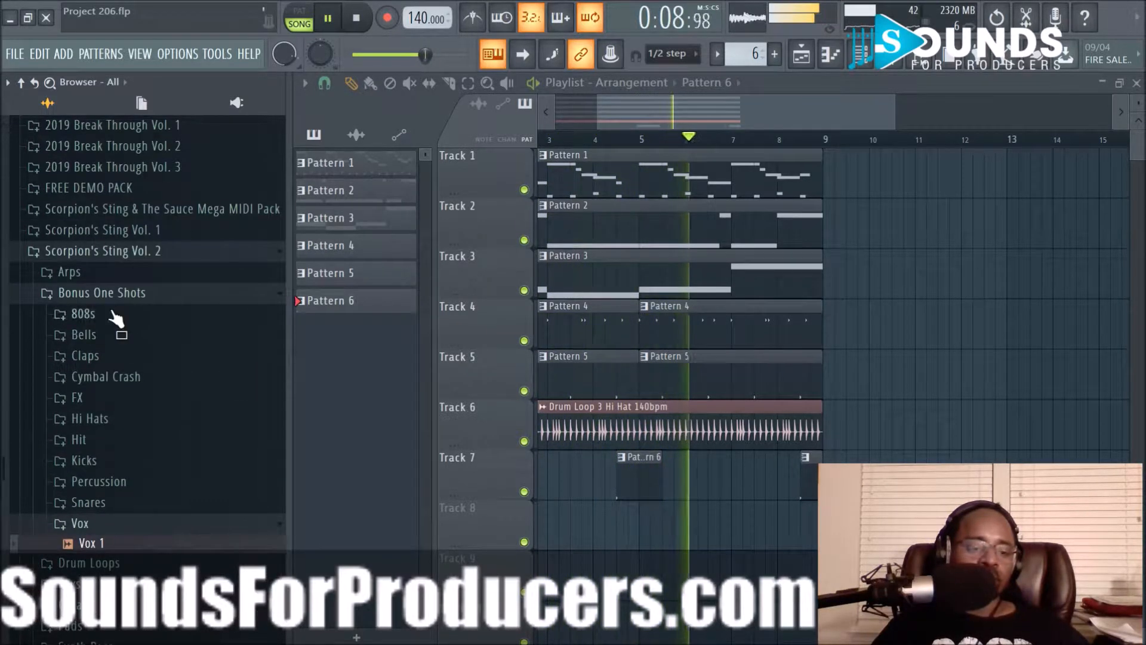
Find the More Misc. BONUS Content one-shots in The Sauce Vol. 3 and audition Catch It Vox.
click(114, 252)
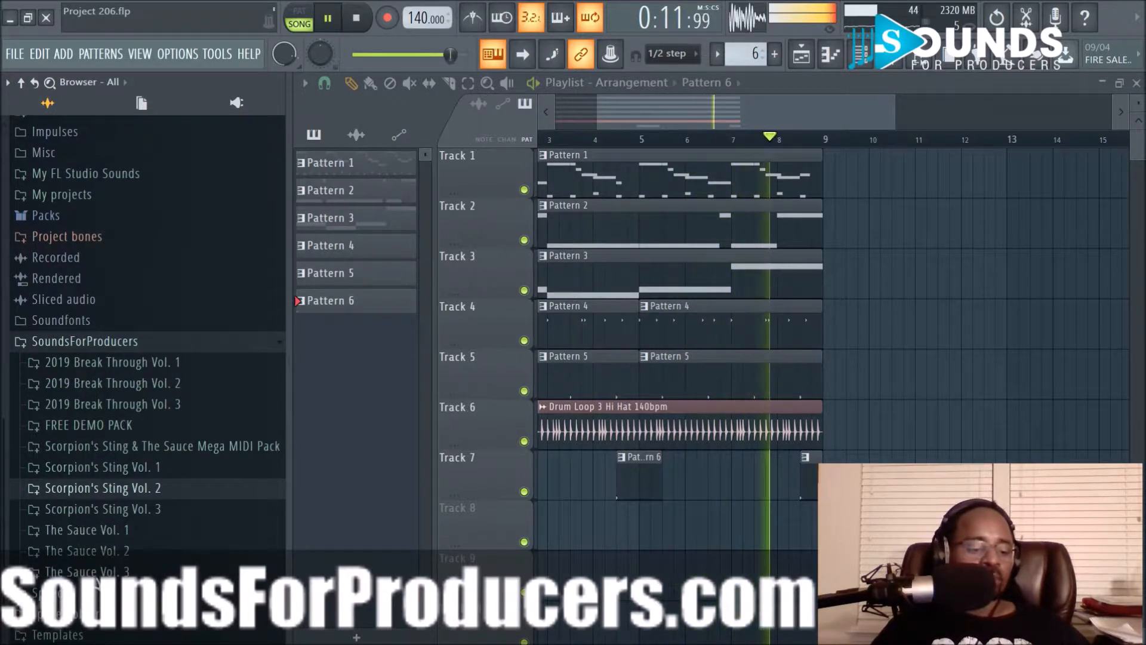
click(120, 571)
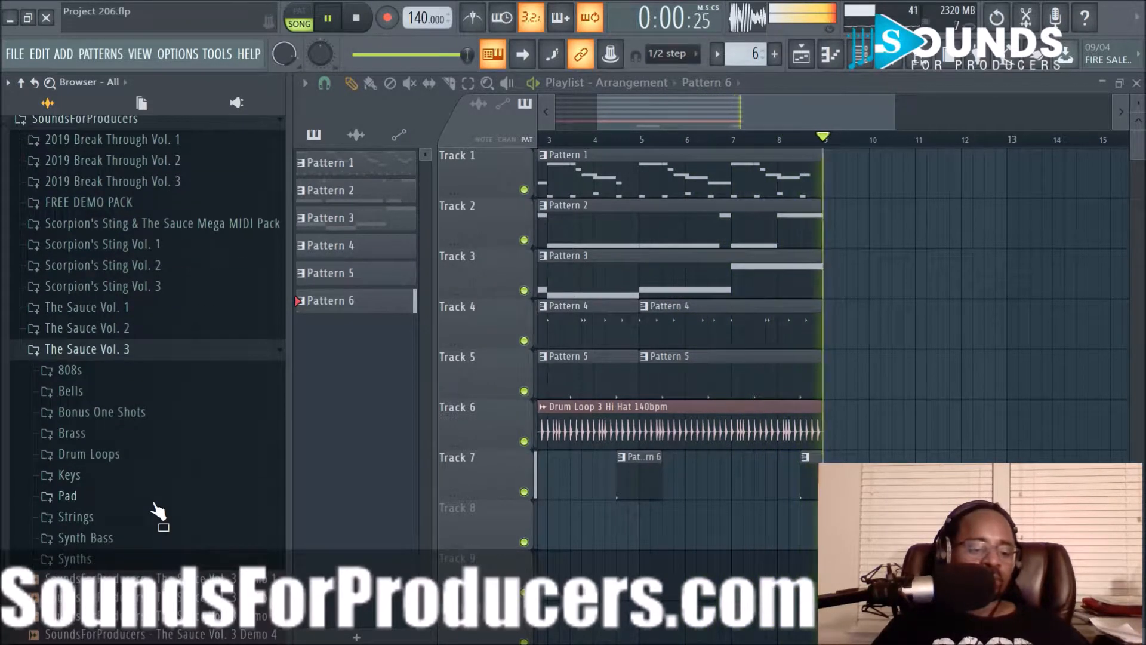
click(103, 420)
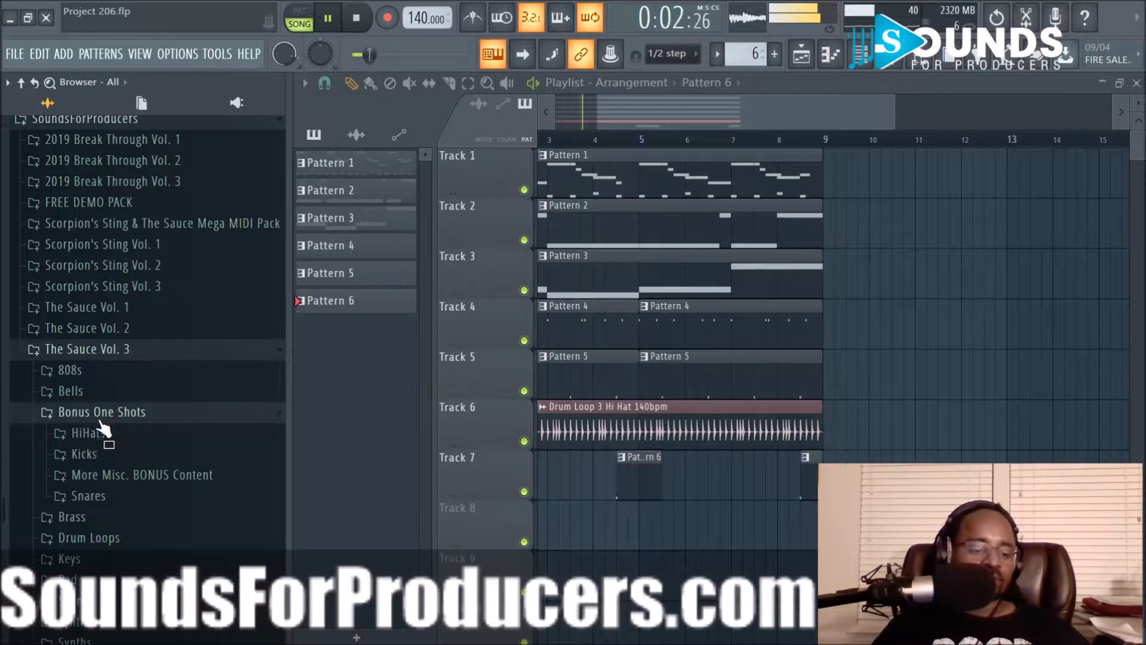
click(114, 478)
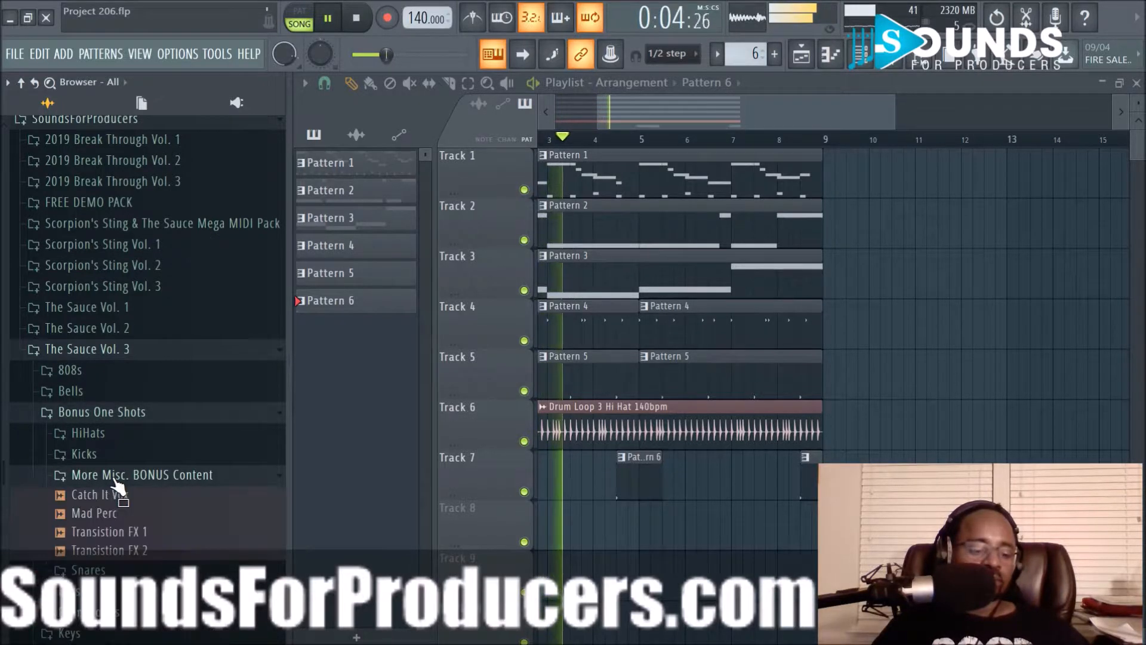
click(110, 499)
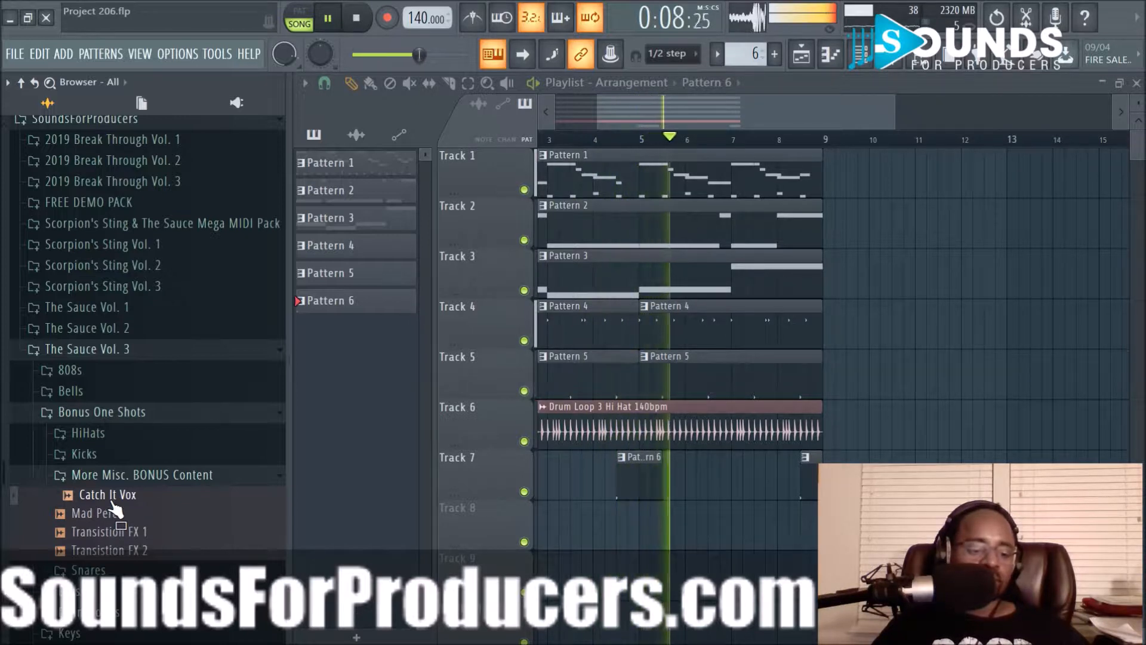
Load Catch It Vox into a new channel, play the song briefly, and close the channel settings.
key(space)
right_click(110, 499)
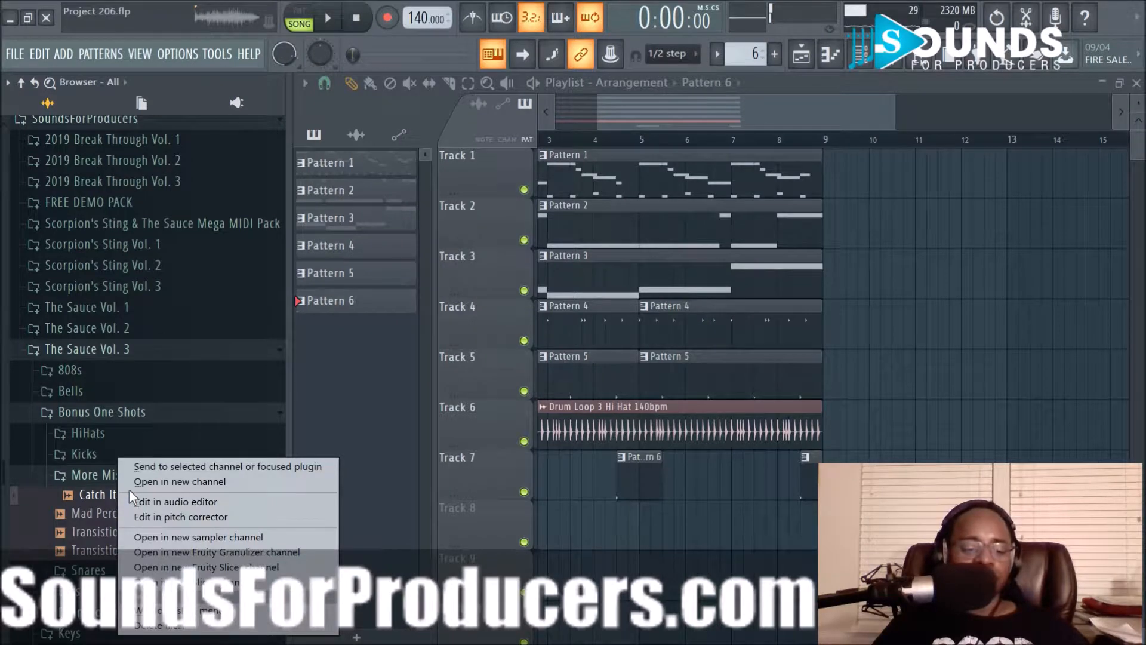
click(179, 481)
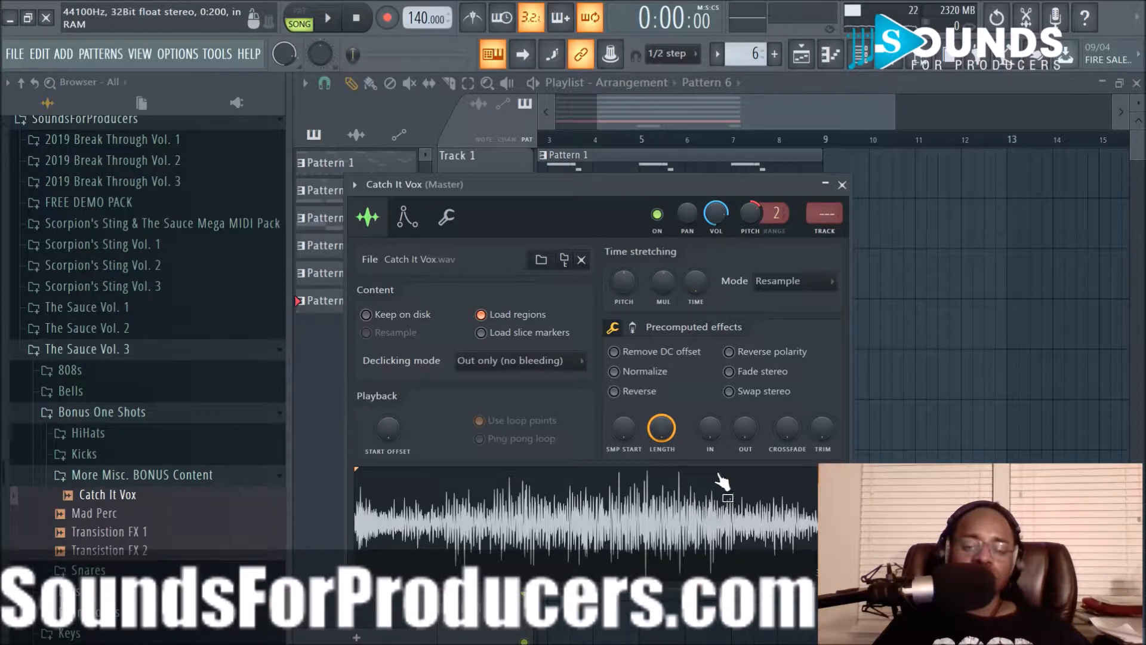
key(space)
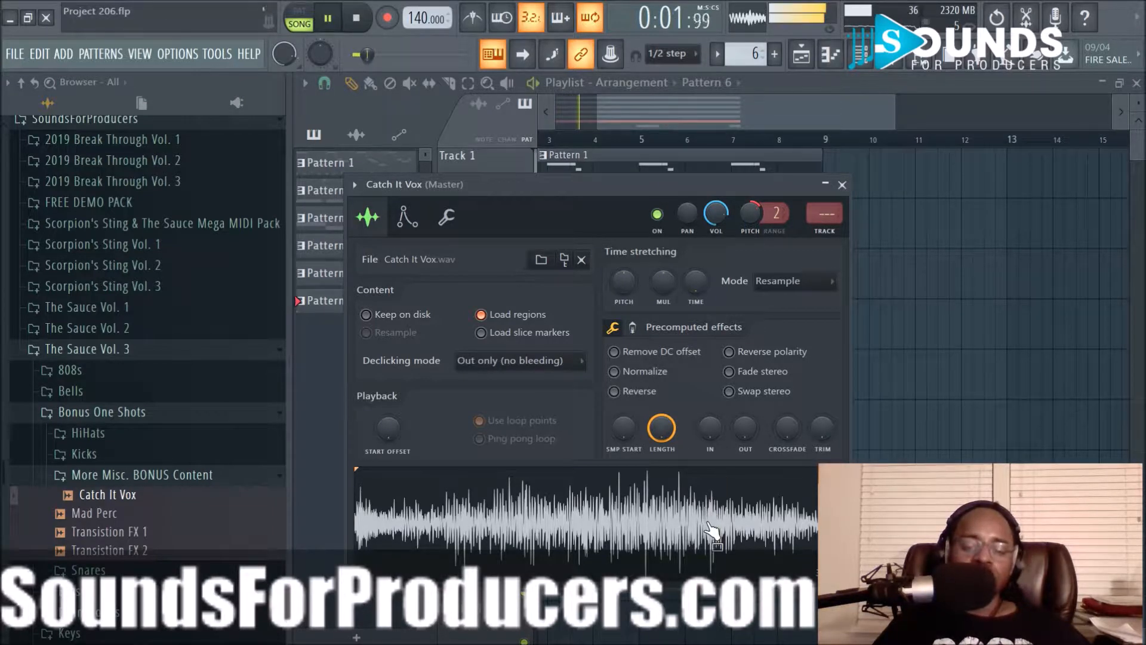
click(842, 185)
key(space)
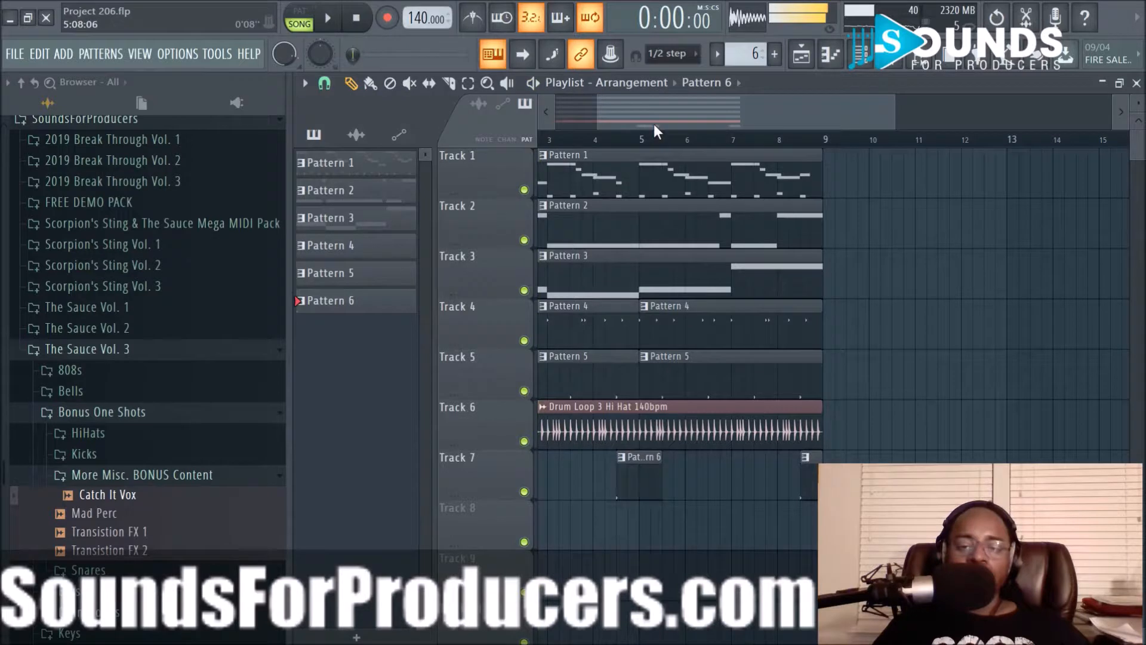
Create Pattern 7 and place a clip of it on Track 8 at bar 1.
click(778, 54)
click(795, 76)
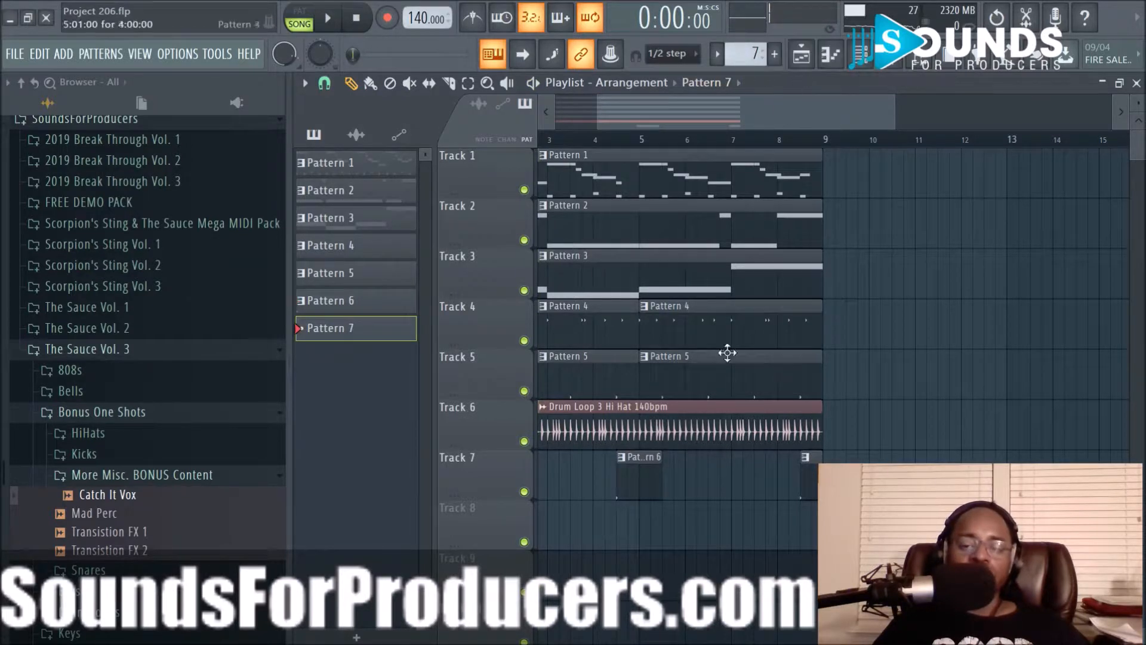
drag(562, 524, 525, 542)
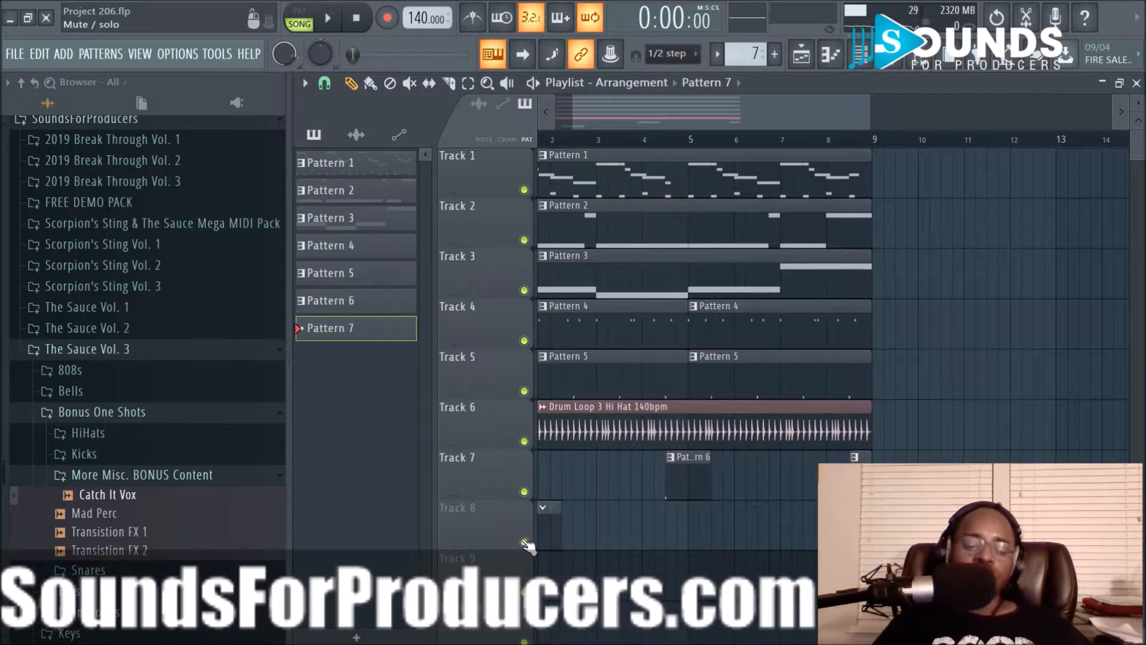
drag(627, 126, 526, 103)
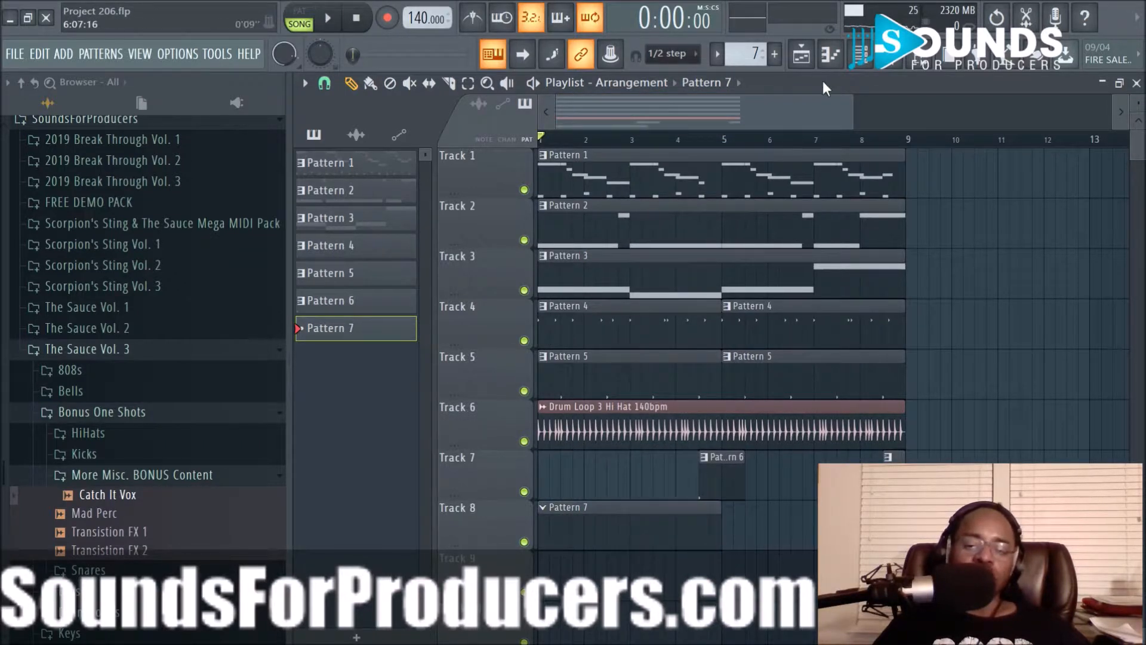
Add a hit on step 13 of the Catch It Vox channel in Pattern 7 and play the song.
click(863, 59)
key(space)
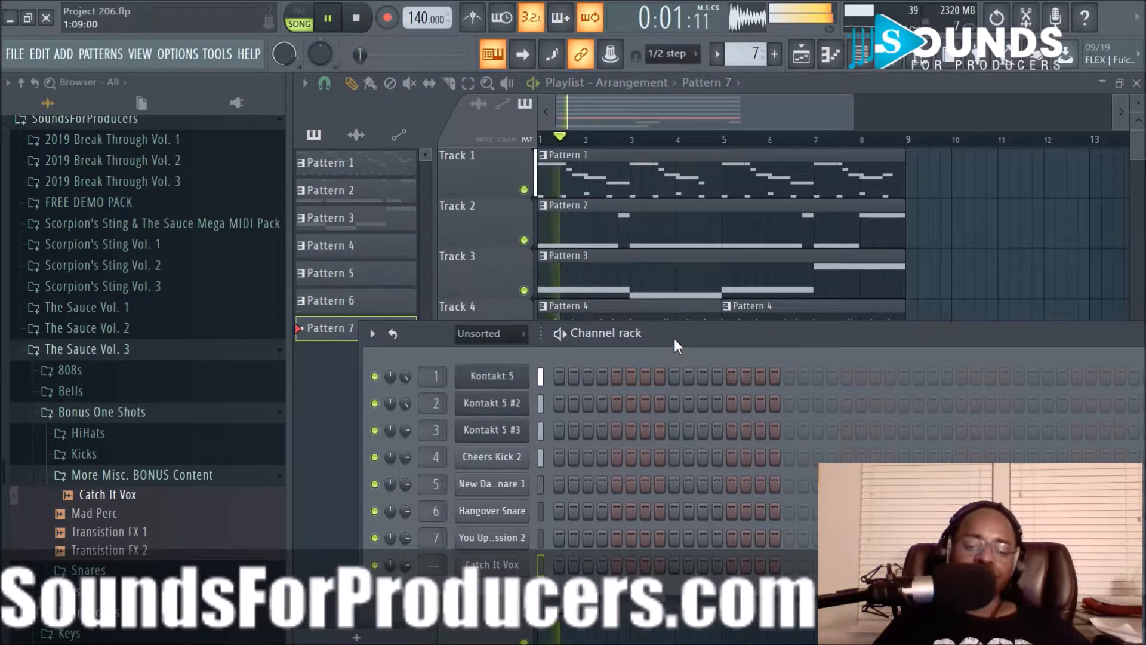
drag(674, 338, 576, 206)
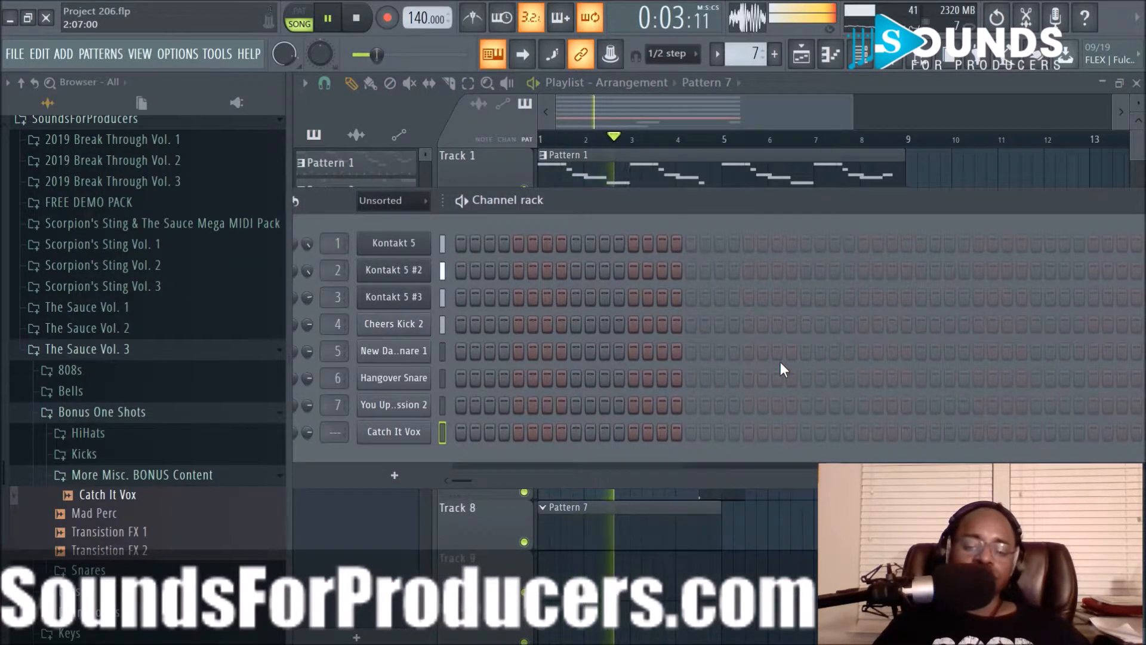
key(space)
key(space)
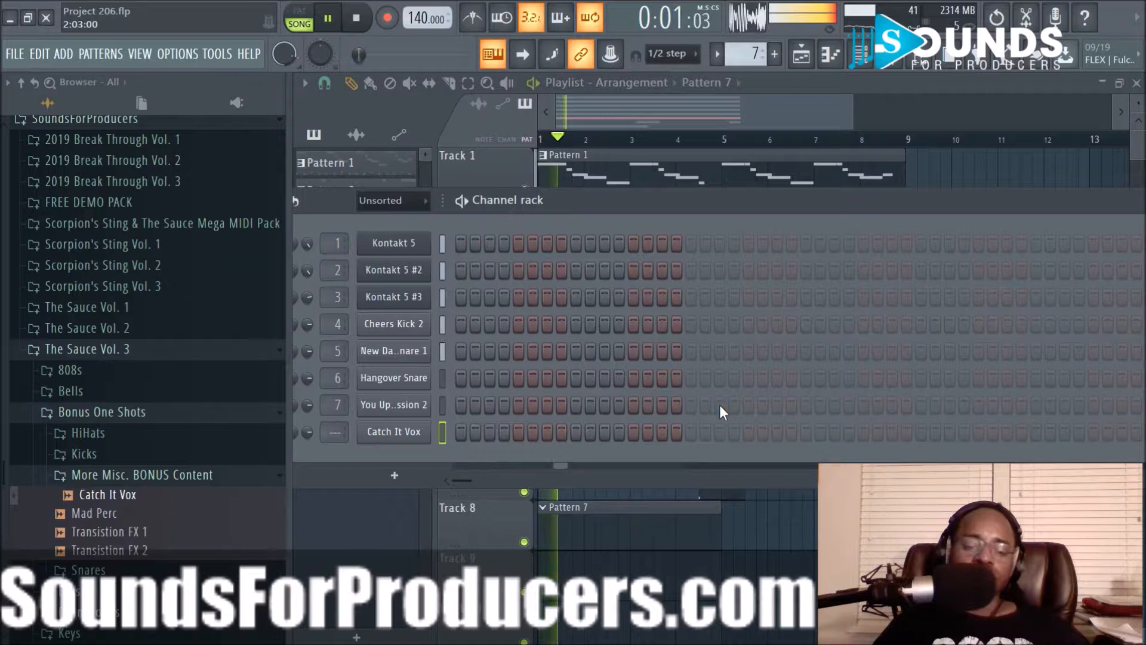
click(632, 435)
key(space)
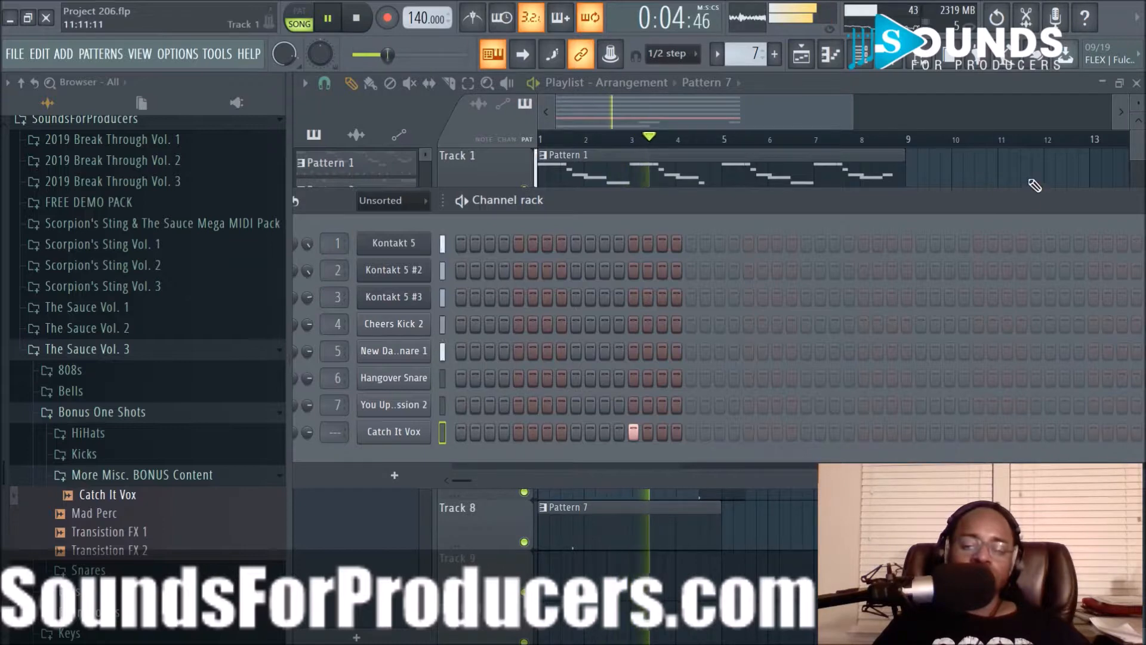
Add a second Catch It Vox hit on step 45 of Pattern 7 and restart playback.
drag(1027, 196, 976, 200)
key(space)
key(space)
click(1045, 432)
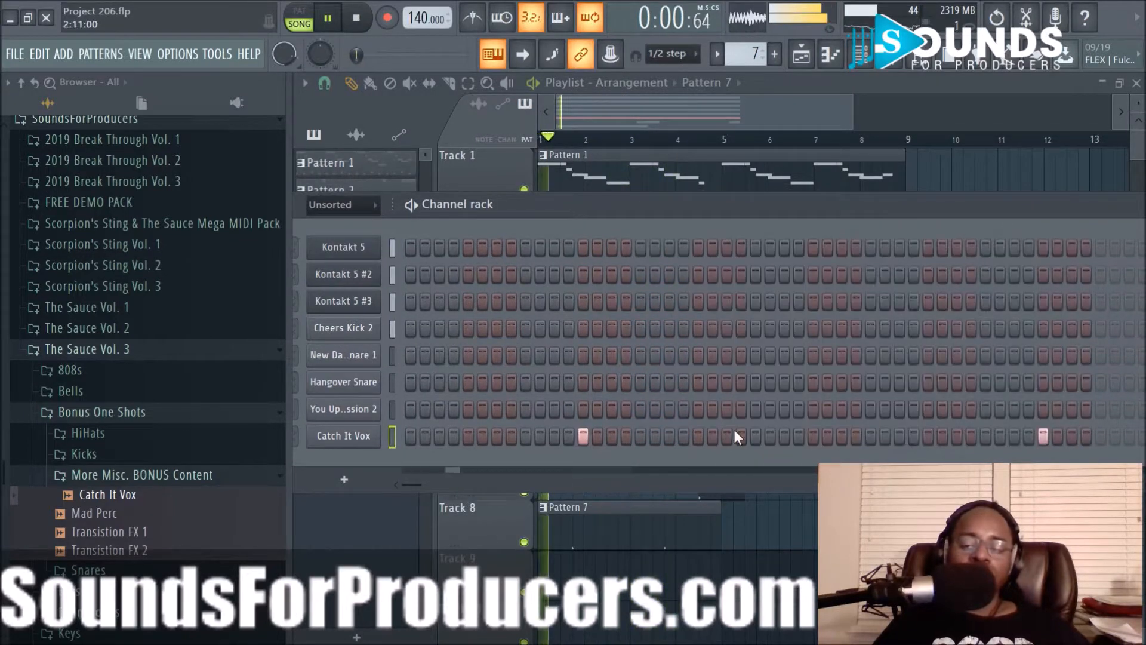
Raise the time shift of the Catch It Vox channel slightly and close its channel settings.
drag(528, 214, 665, 190)
click(495, 422)
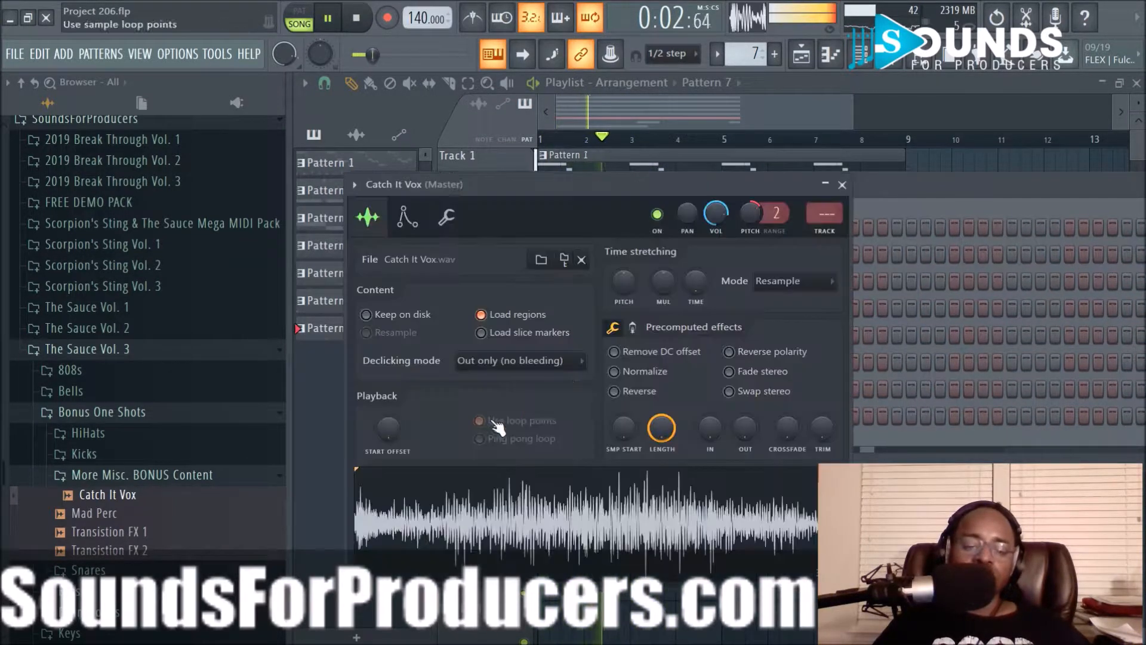
click(447, 218)
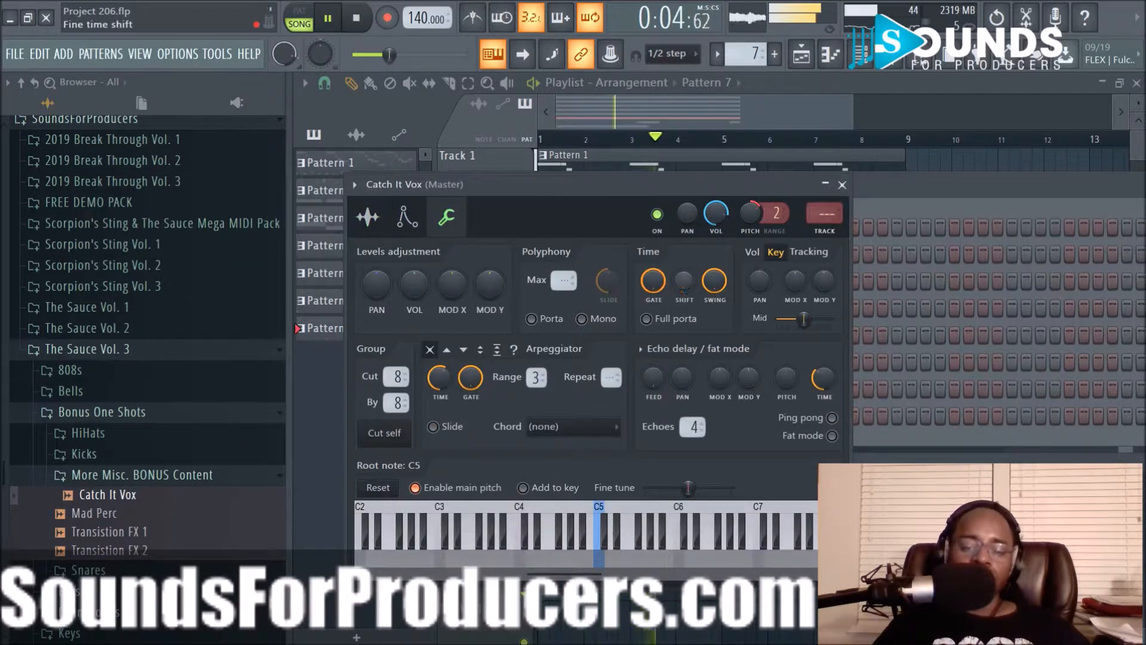
drag(680, 279, 679, 262)
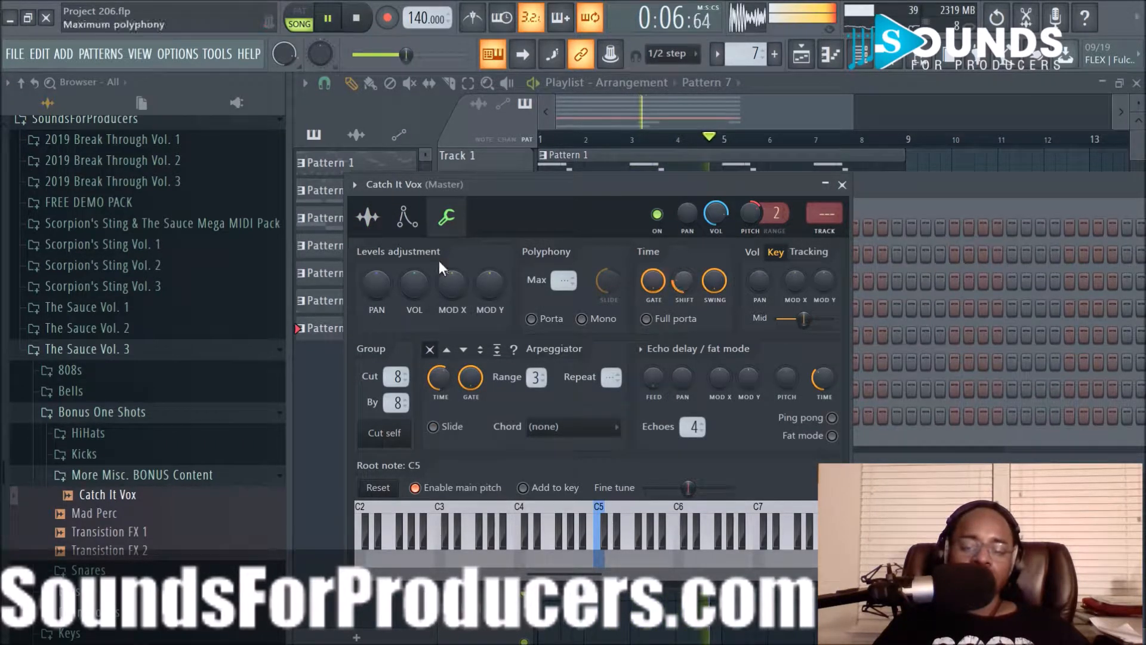
click(367, 219)
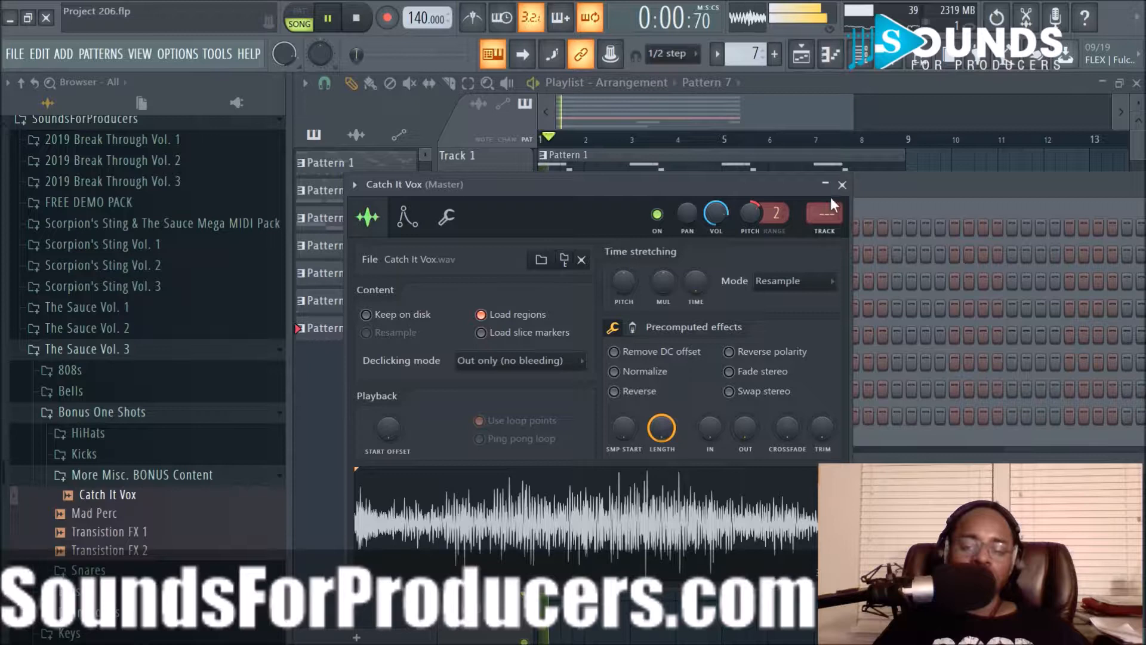
click(843, 185)
Place a second Pattern 7 clip on Track 8 at bar 5.
click(619, 531)
drag(619, 532, 799, 530)
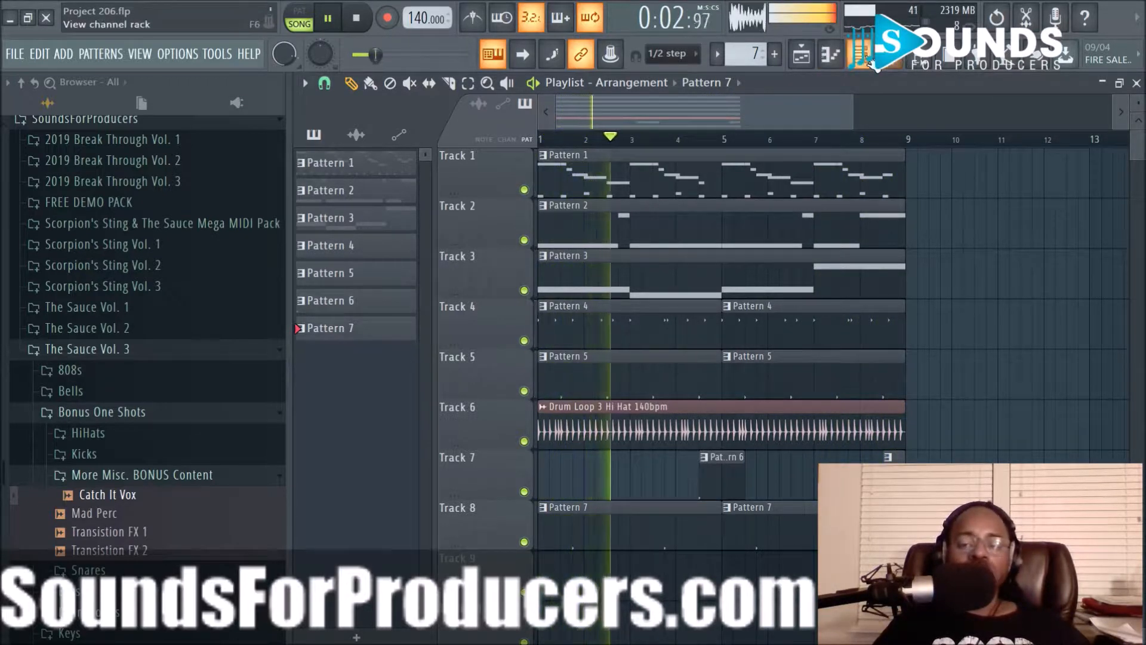
Route the Catch It Vox channel to mixer track 8 and rename that track "Chant".
click(802, 54)
scroll(426, 416, down, 3)
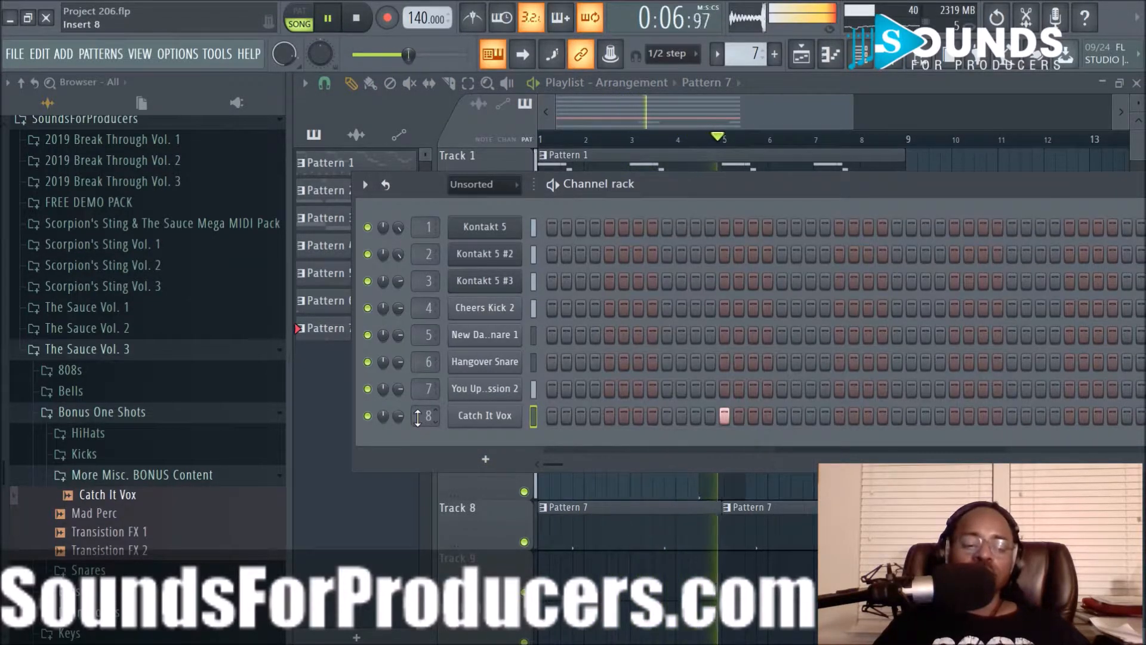
click(862, 55)
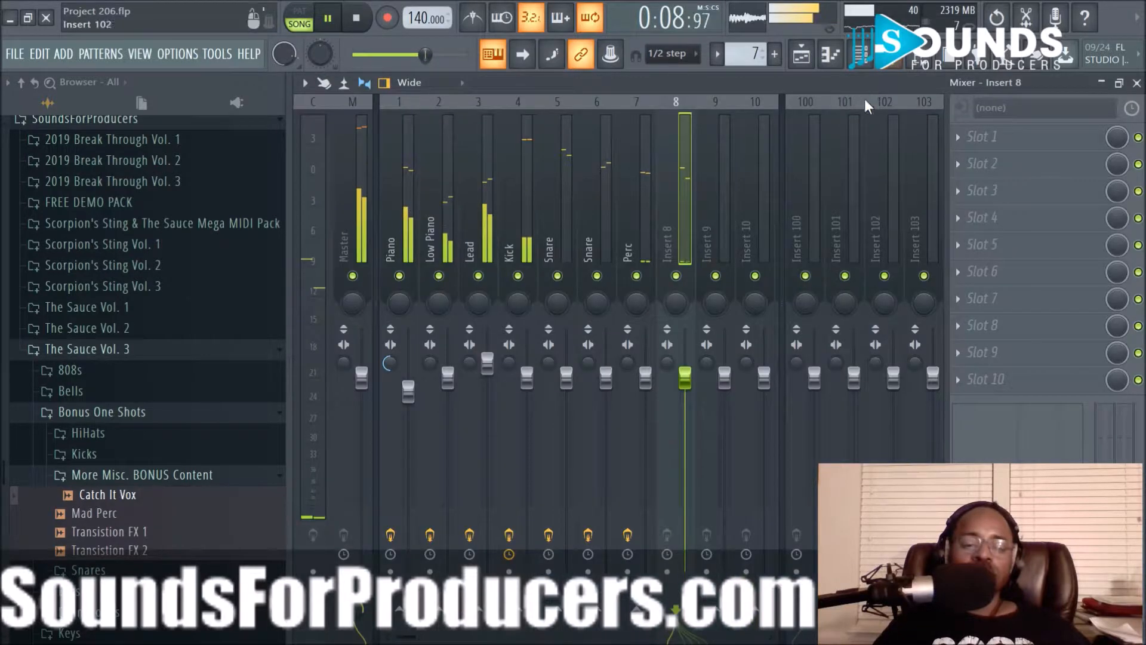
right_click(668, 236)
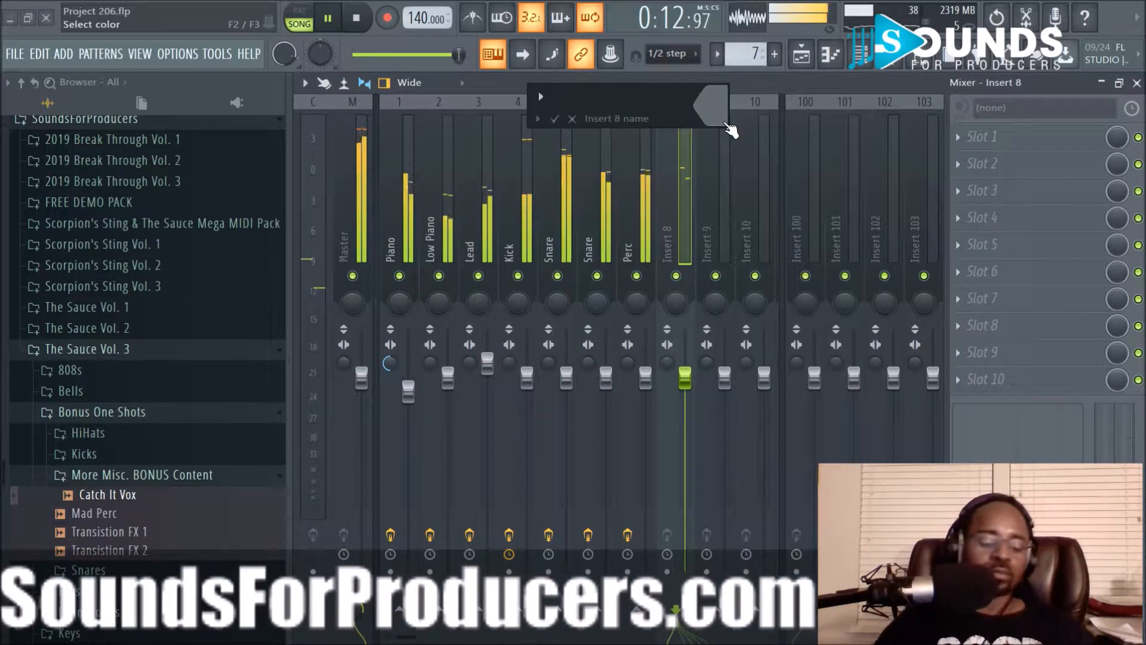
text(Chant)
key(Return)
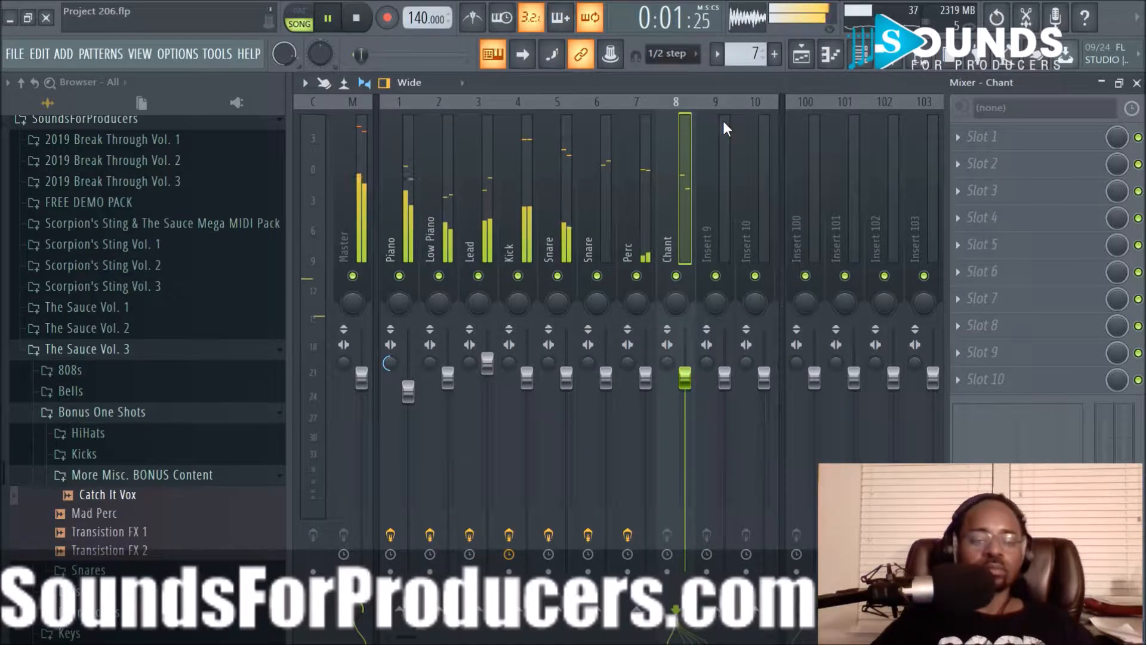
Load Fruity Parametric EQ 2 in slot 1 of the Chant track and apply a steep low cut at about 500 Hz.
click(965, 143)
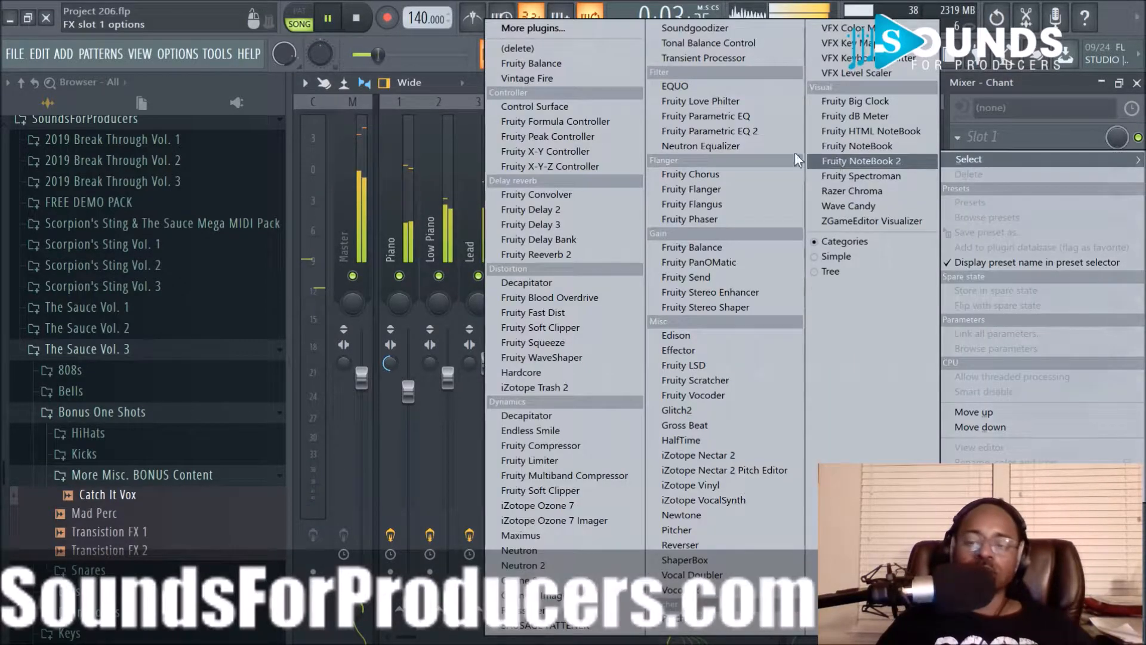
click(734, 134)
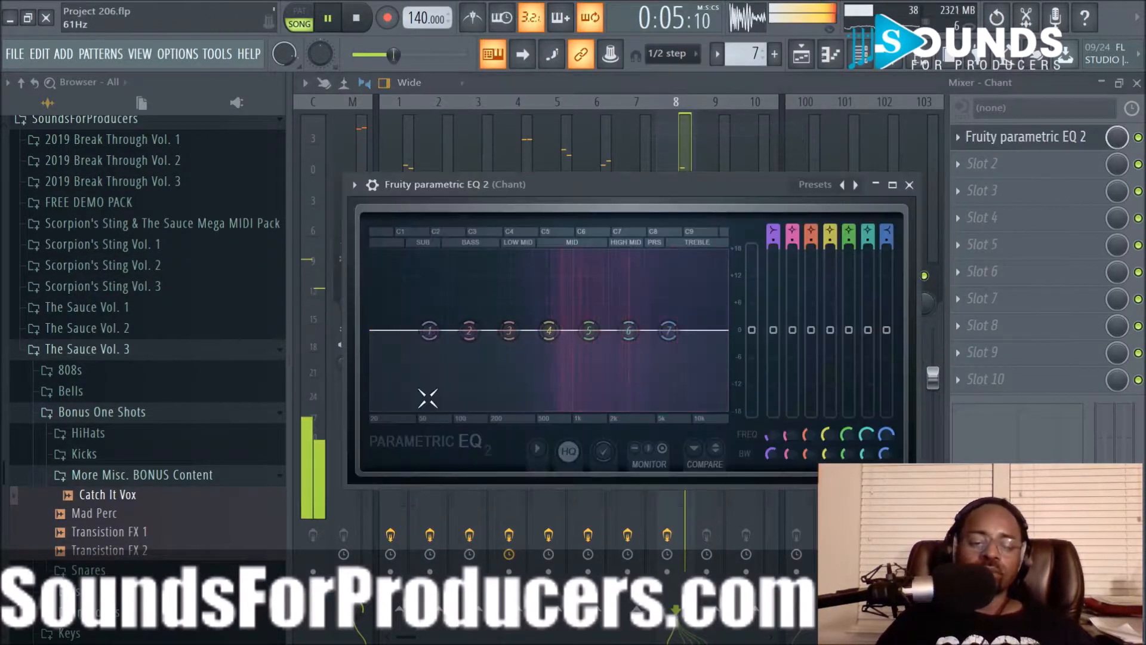
drag(430, 330, 528, 411)
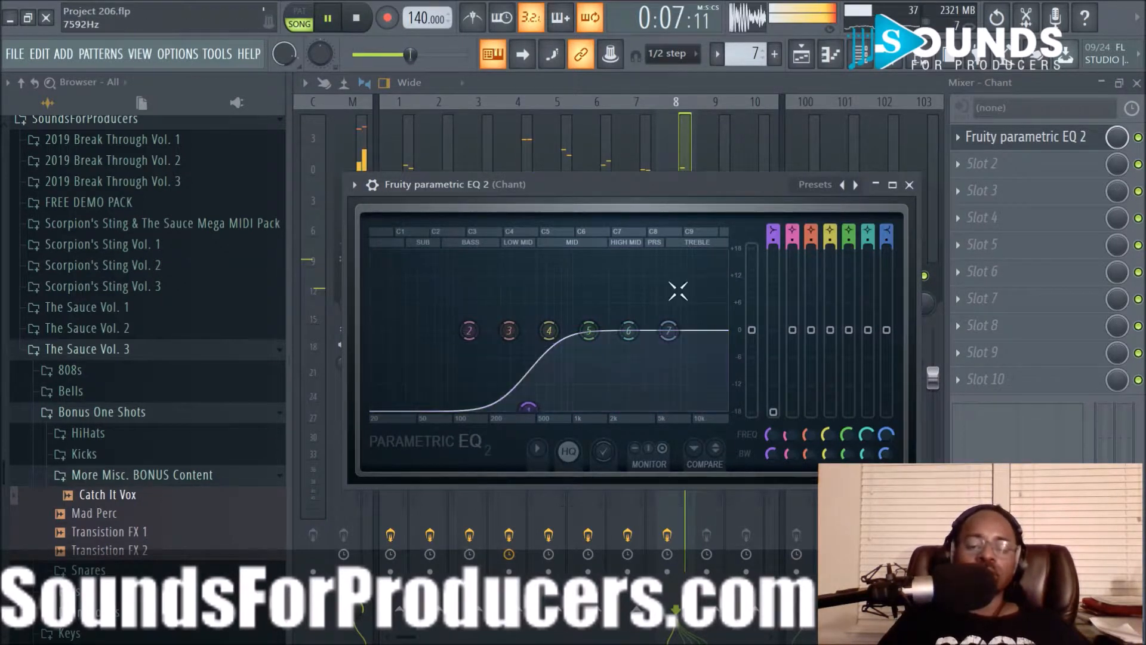
scroll(771, 243, up, 4)
drag(771, 434, 771, 427)
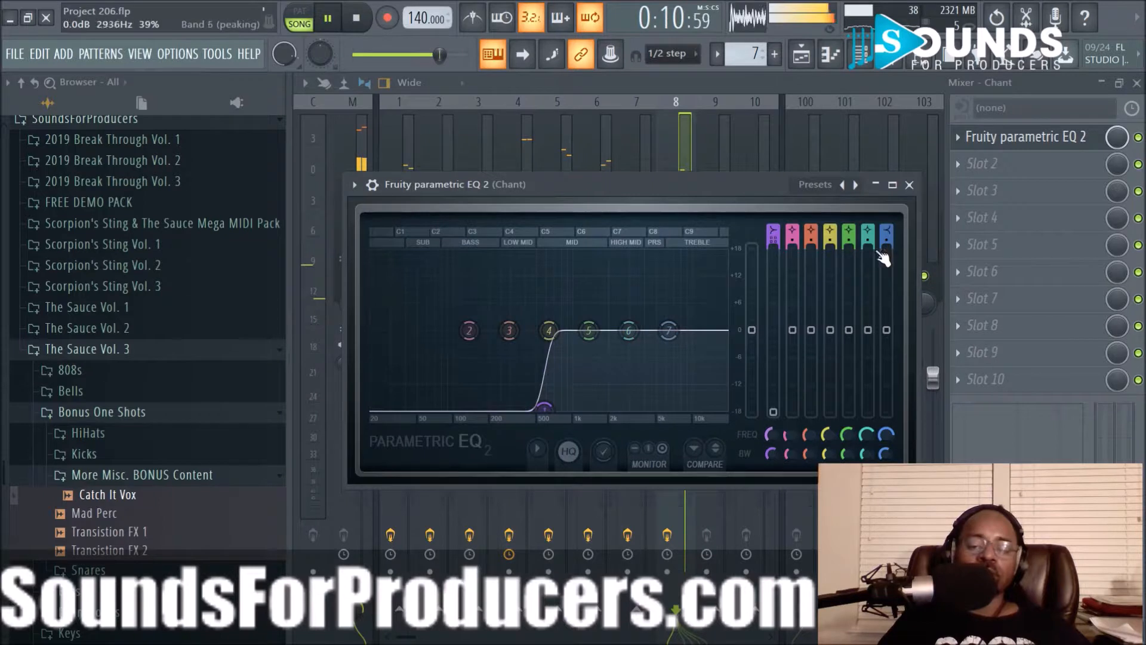
click(909, 185)
Lower the Chant track's volume fader, then return to the playlist and stop playback.
drag(691, 376, 689, 435)
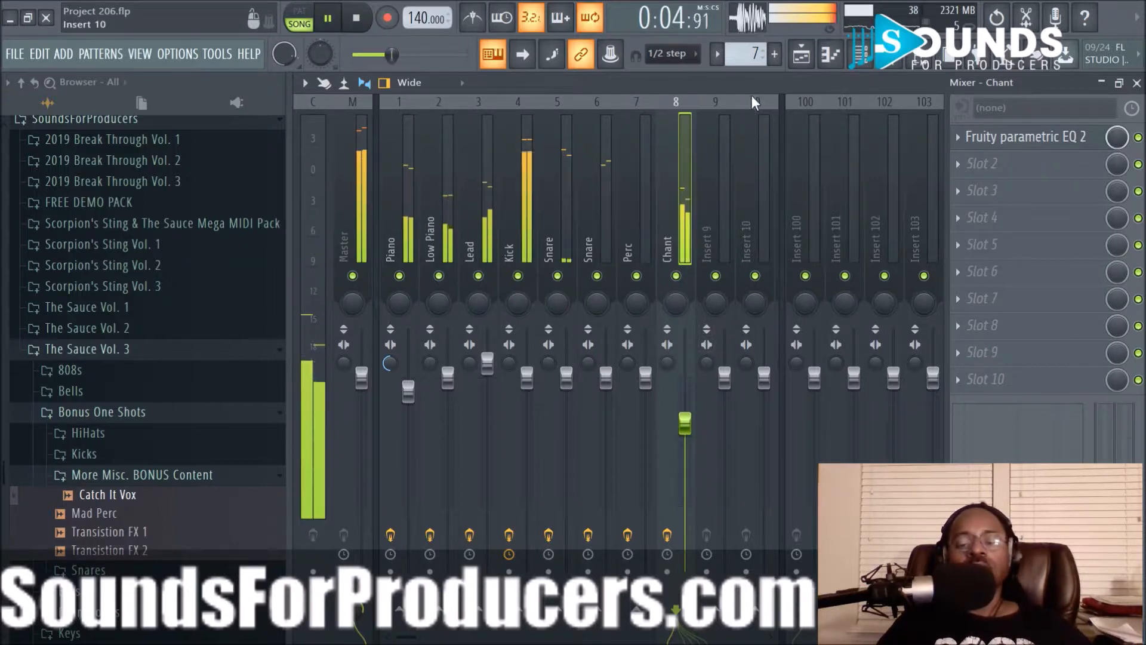
click(801, 54)
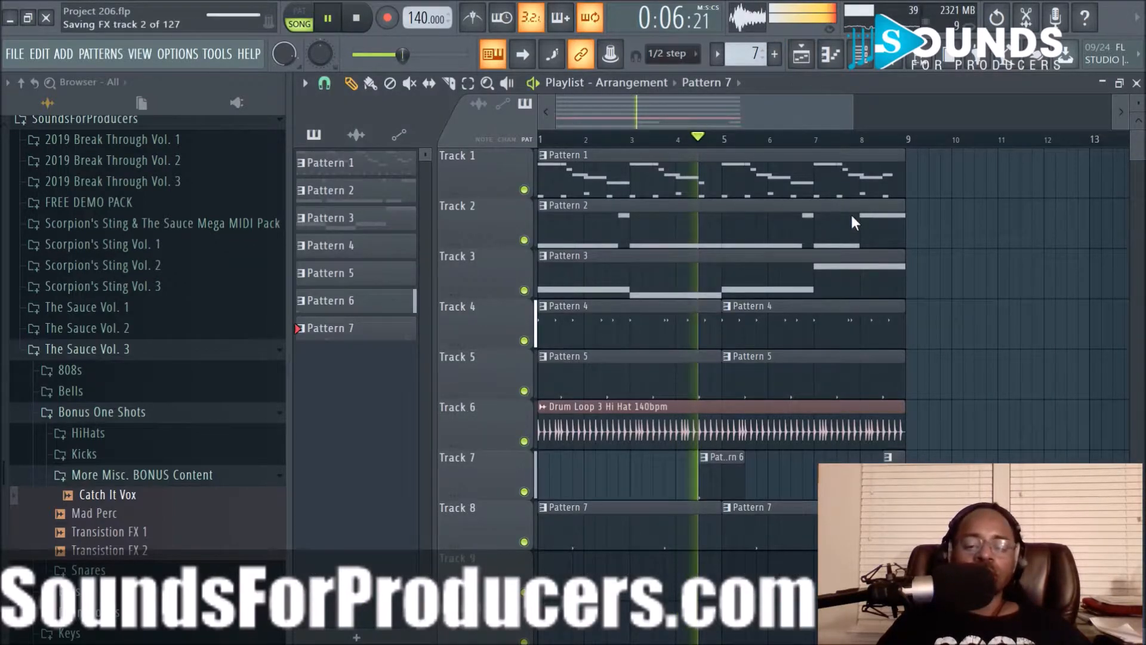
key(space)
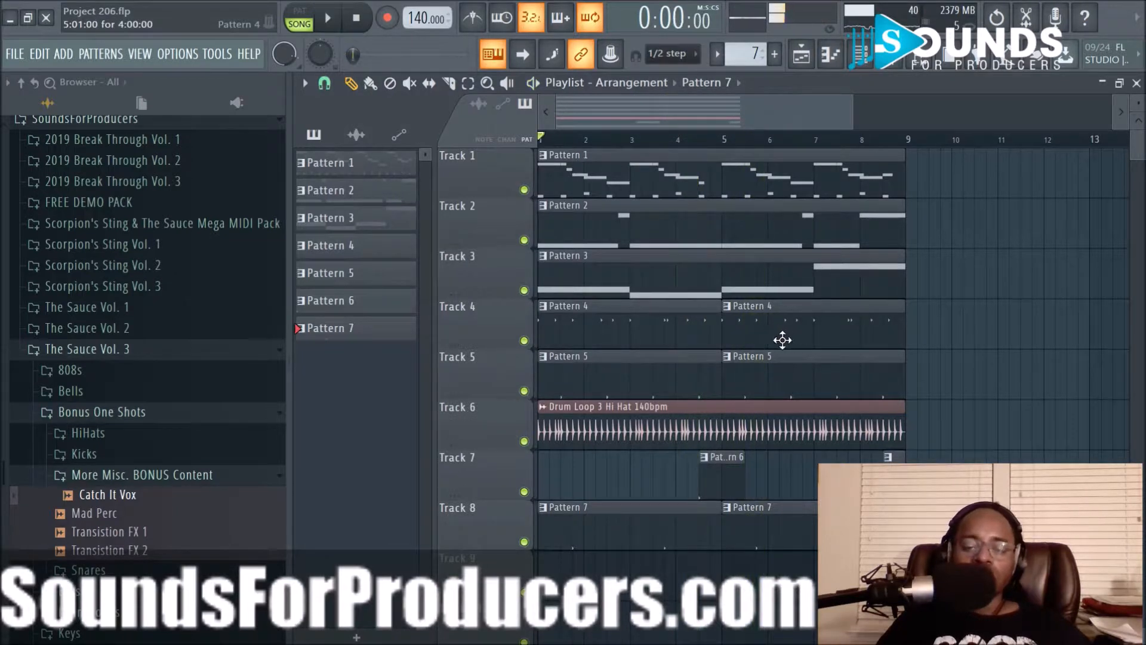
Make the Pattern 4 clip at bar 5 on Track 4 unique and open its kick notes in the piano roll.
click(730, 318)
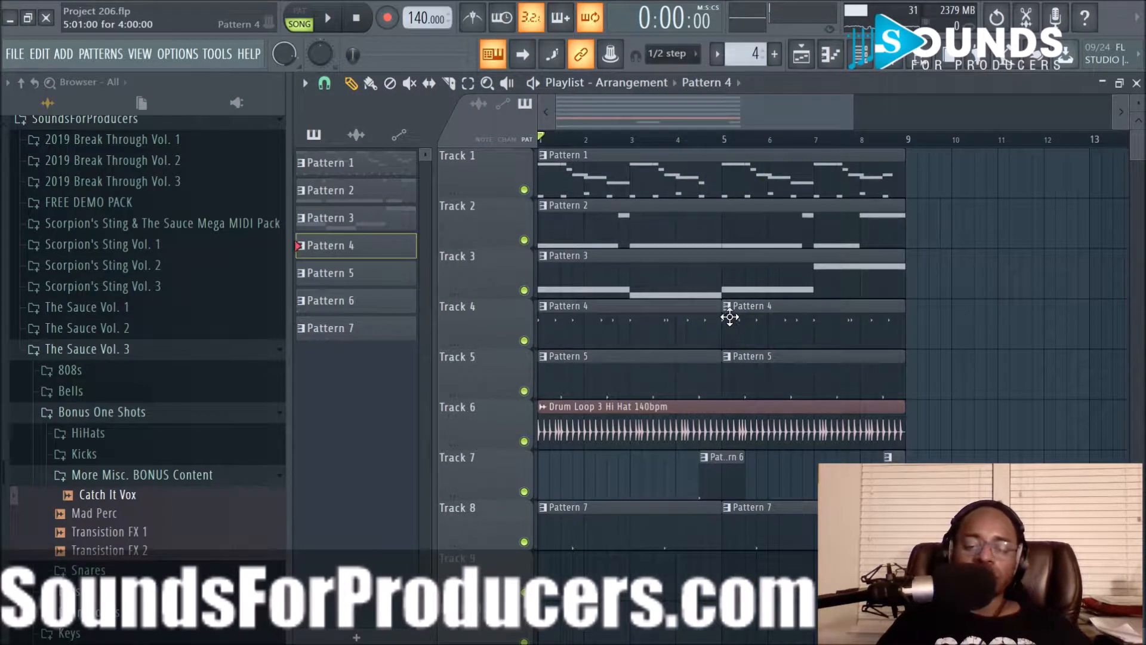
click(728, 306)
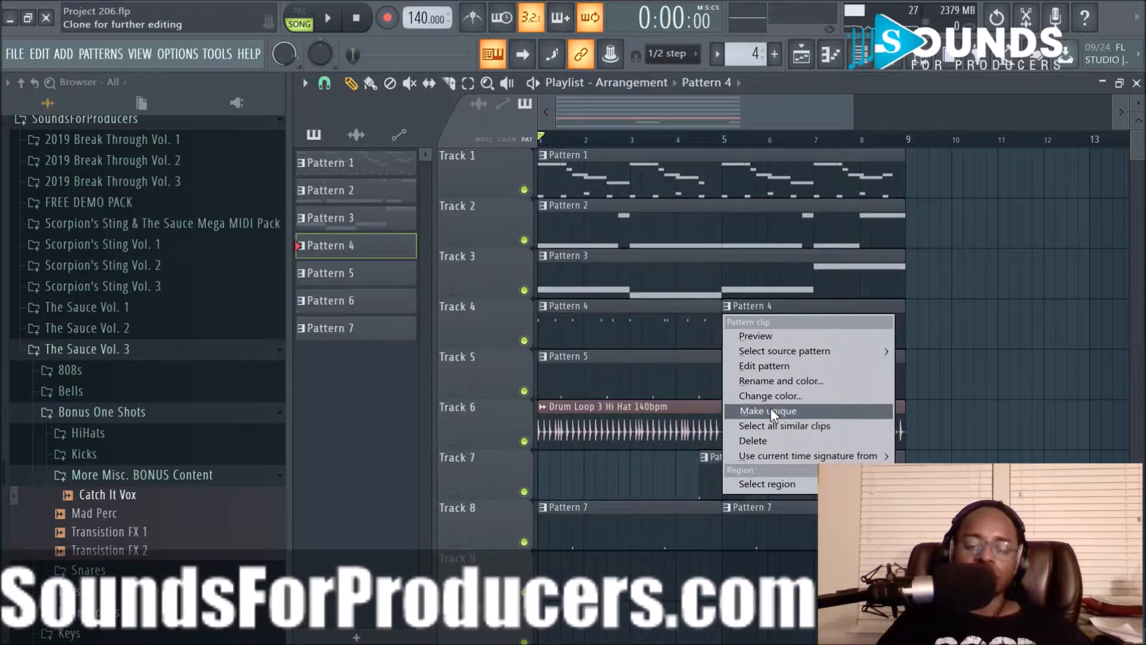
click(771, 410)
double_click(766, 337)
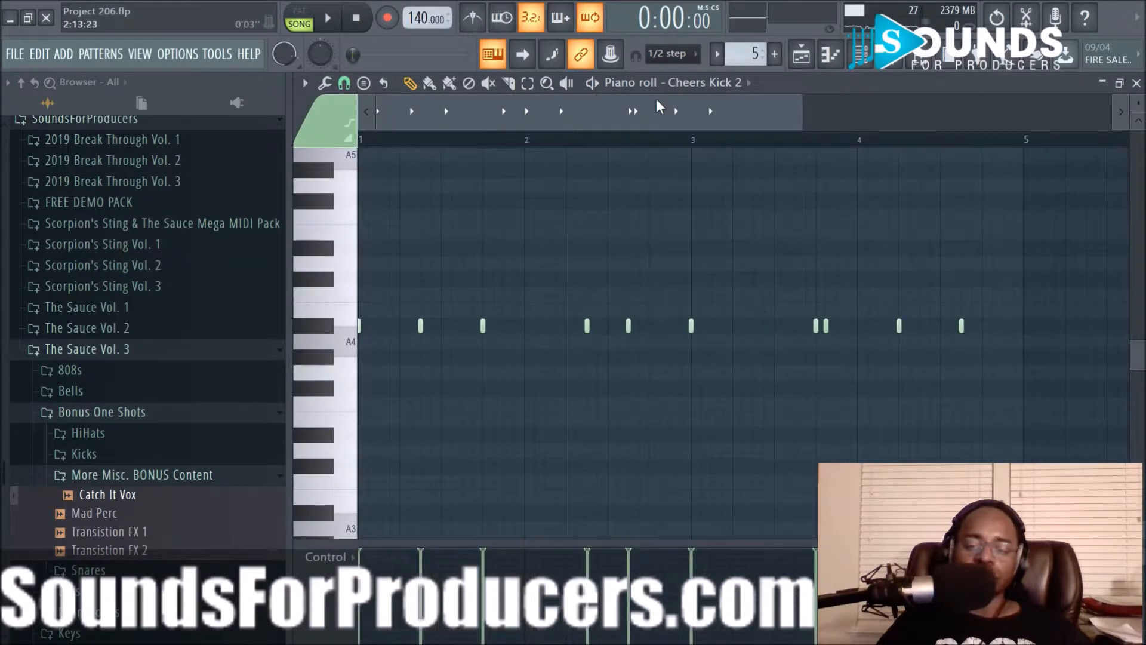
Set the piano roll snap to Step, move the second kick note to step 5, and audition the change.
key(space)
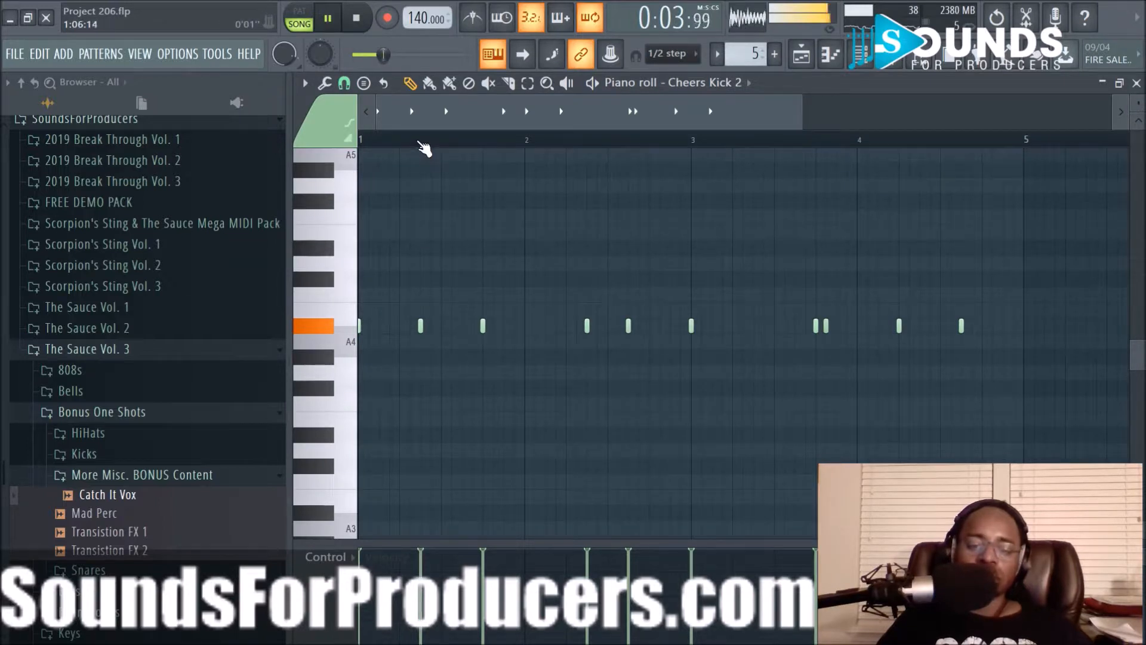
scroll(424, 149, up, 2)
click(344, 83)
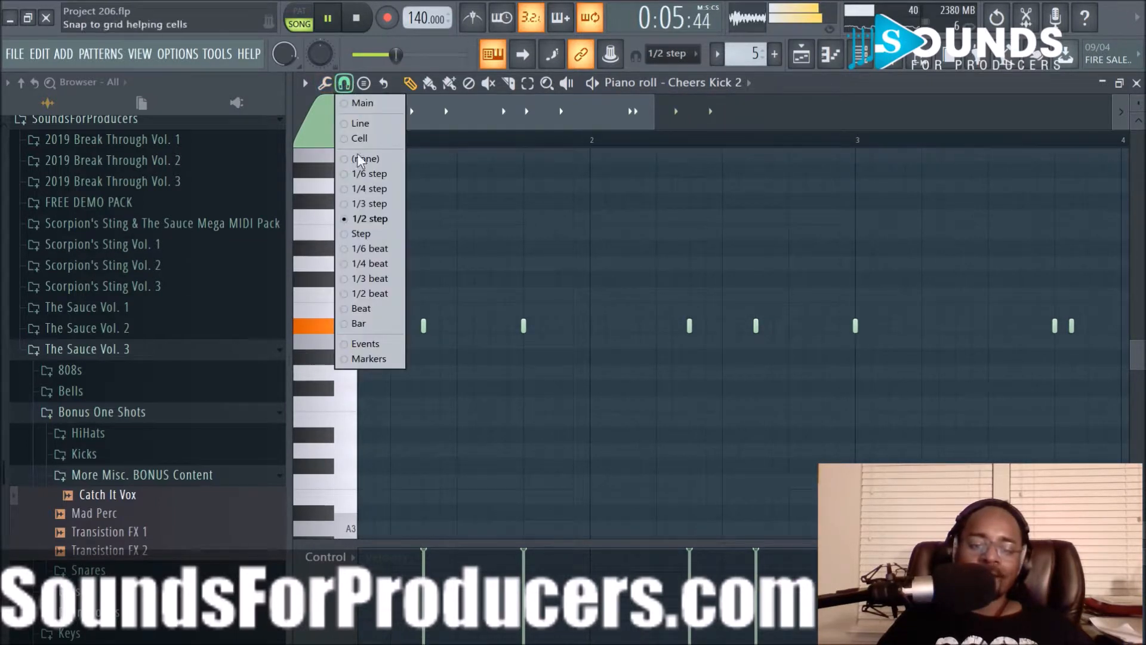
click(382, 238)
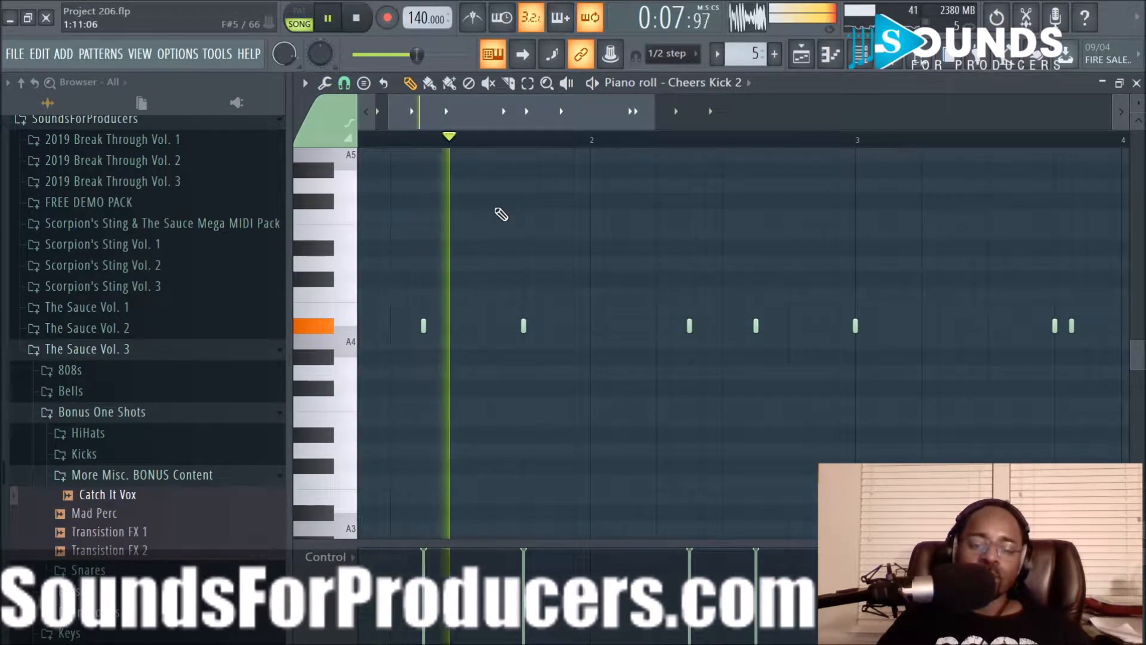
key(space)
drag(468, 121, 439, 125)
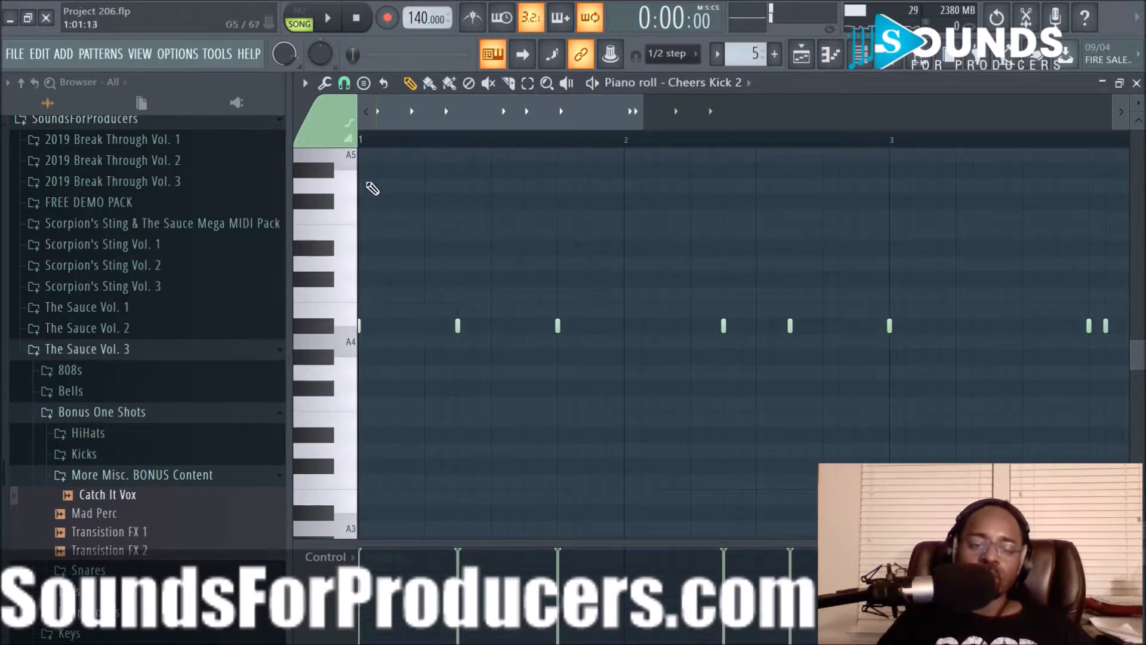
key(space)
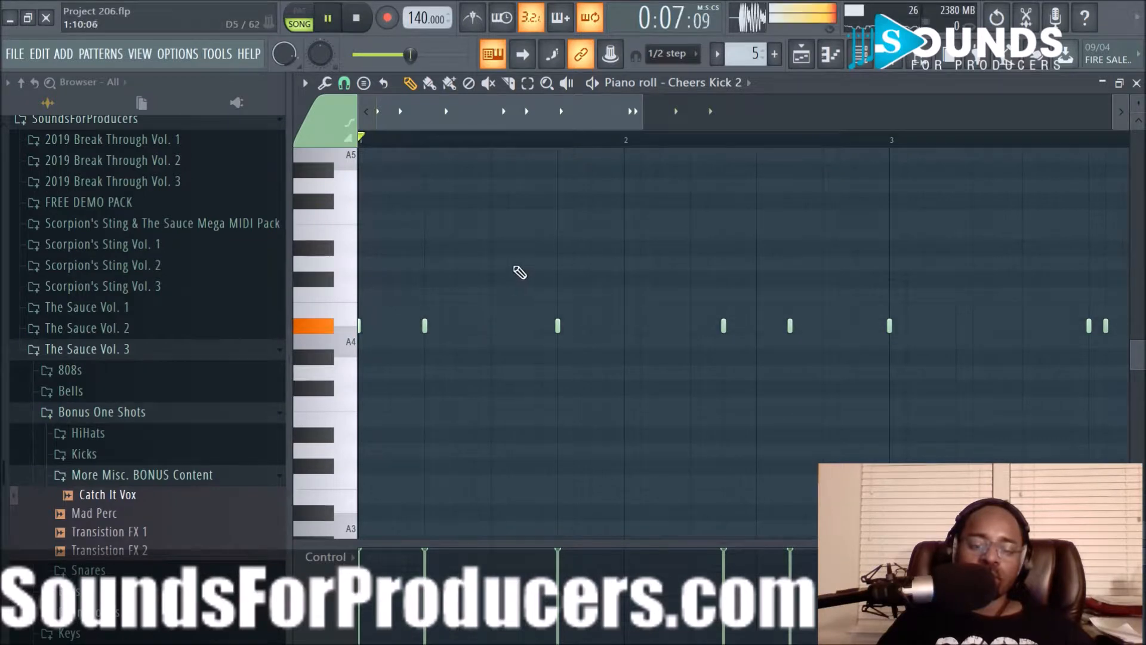
key(space)
key(space)
key(space)
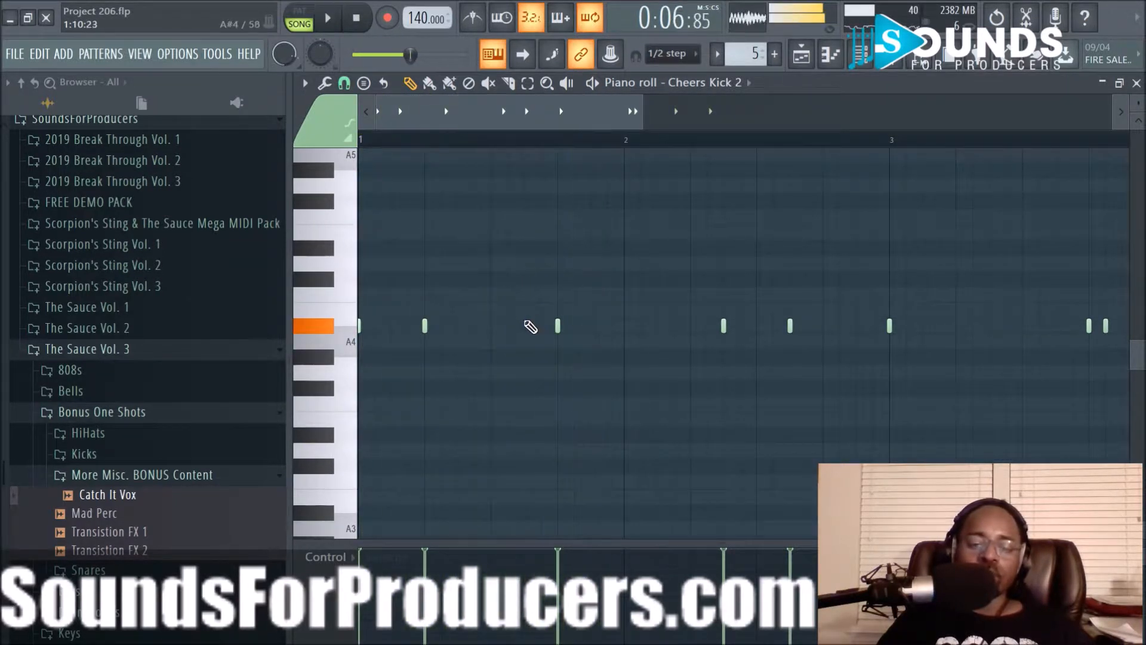
Try extra kicks on steps 12 and 14 around the step 13 kick, then delete the whole group.
key(space)
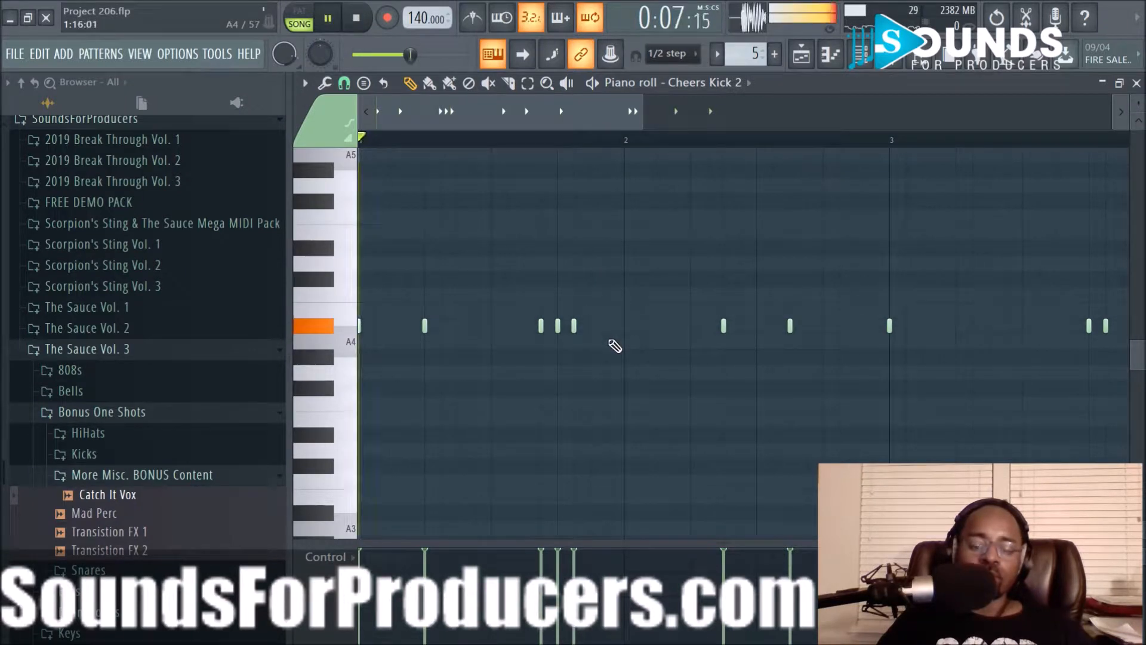
key(space)
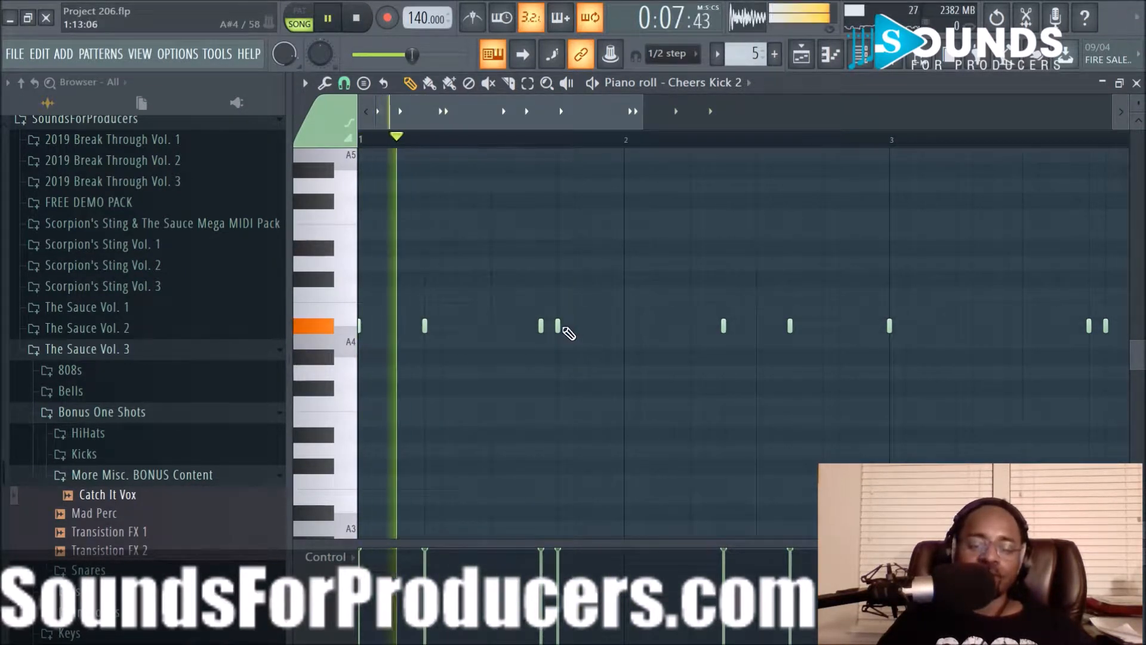
key(space)
key(space)
right_click(541, 326)
key(space)
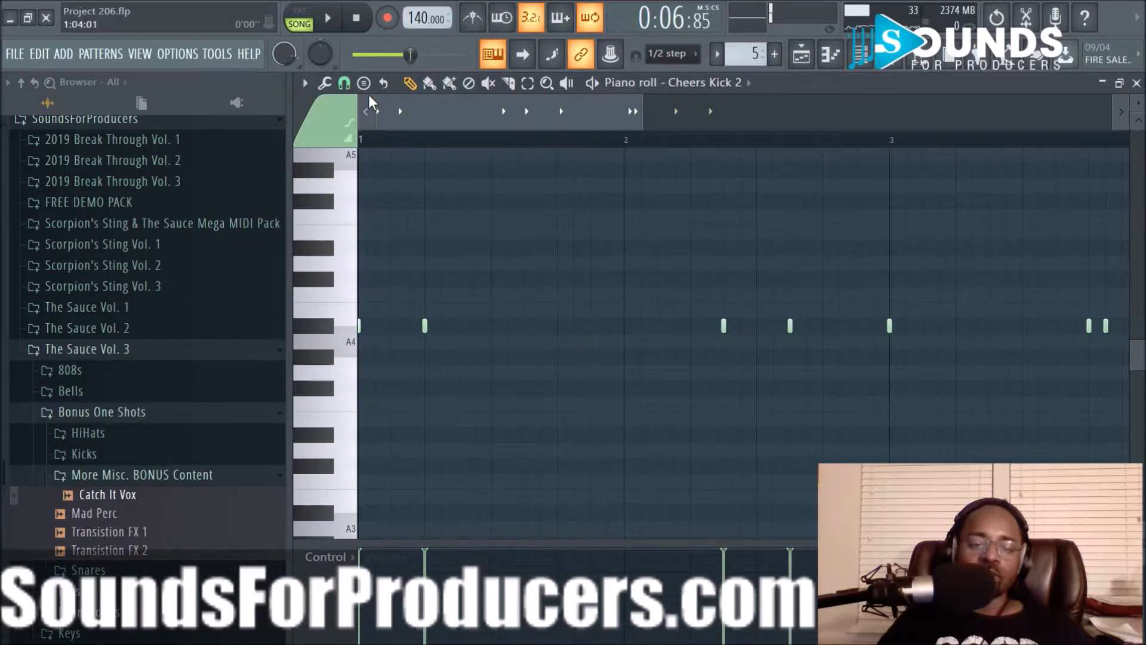
Try three triplet kicks around step 13 of bar 1 with the snap set to 1/3 beat.
click(344, 83)
click(374, 278)
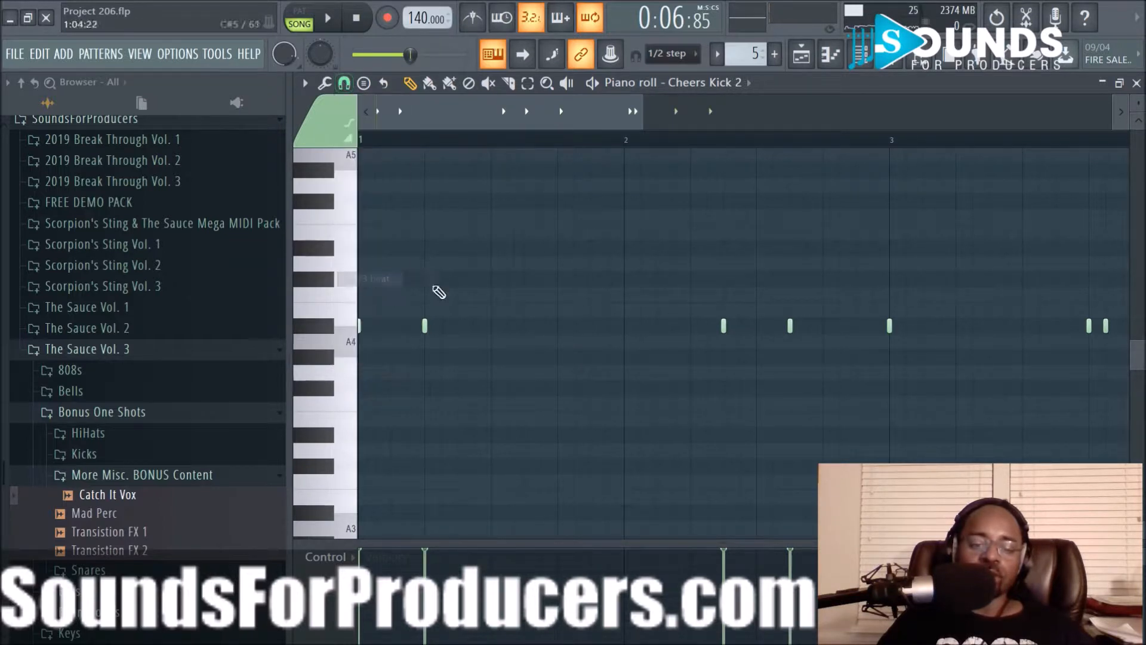
key(space)
click(553, 325)
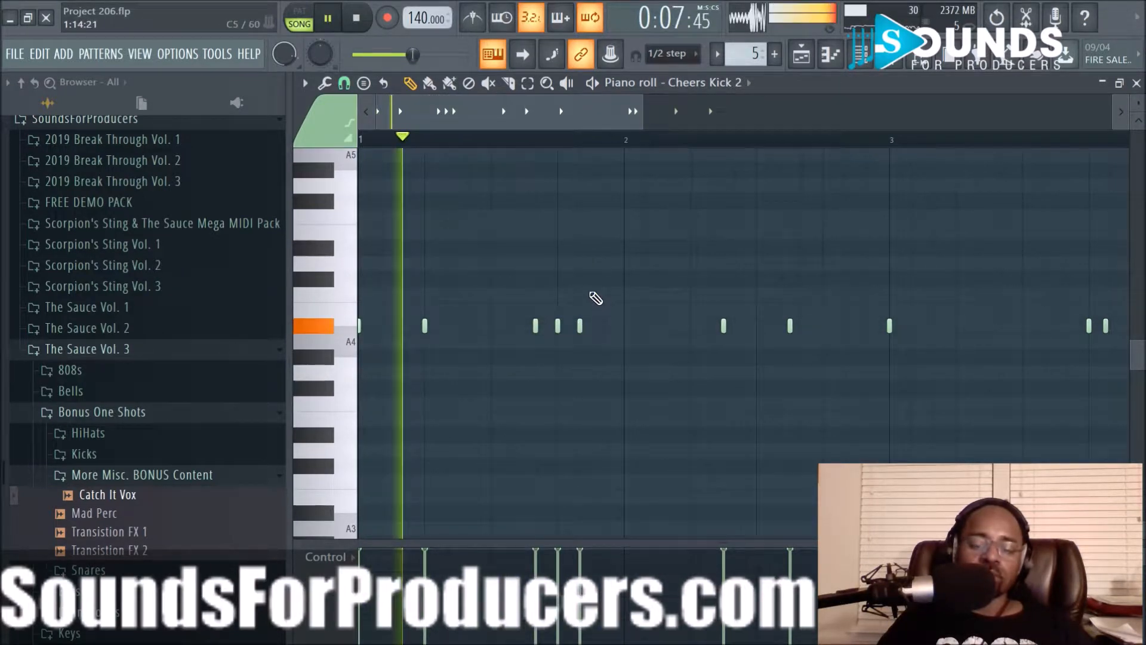
key(space)
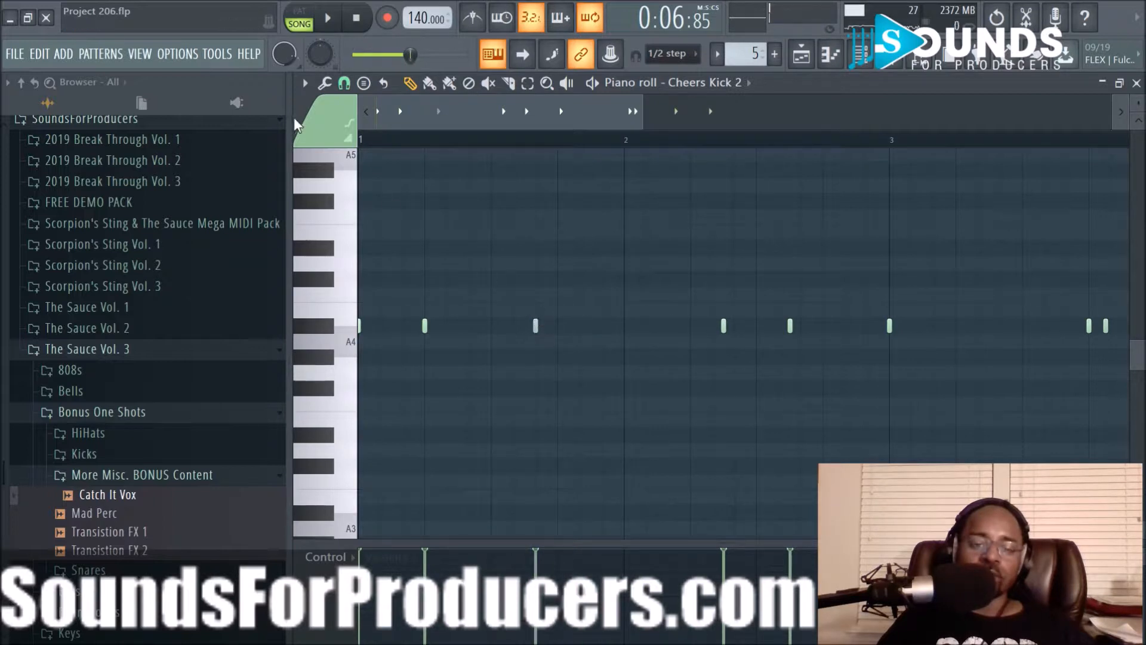
Set the snap to 1/2 step, delete the remaining triplet kick in bar 1, and play the song.
click(344, 83)
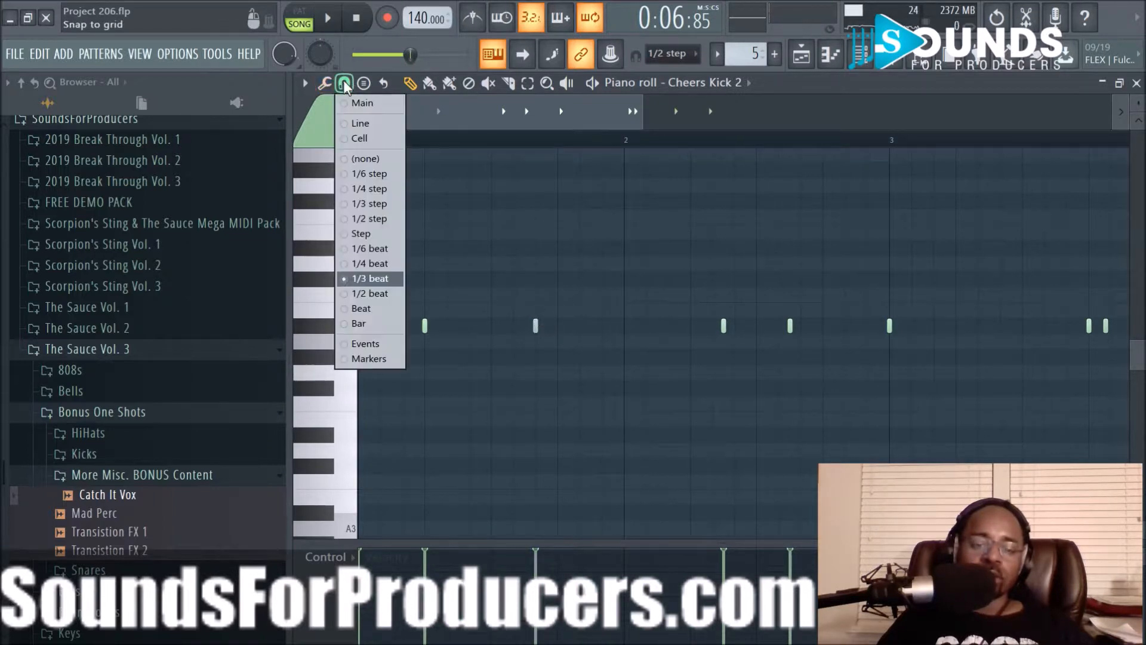
click(356, 216)
key(space)
scroll(566, 143, up, 2)
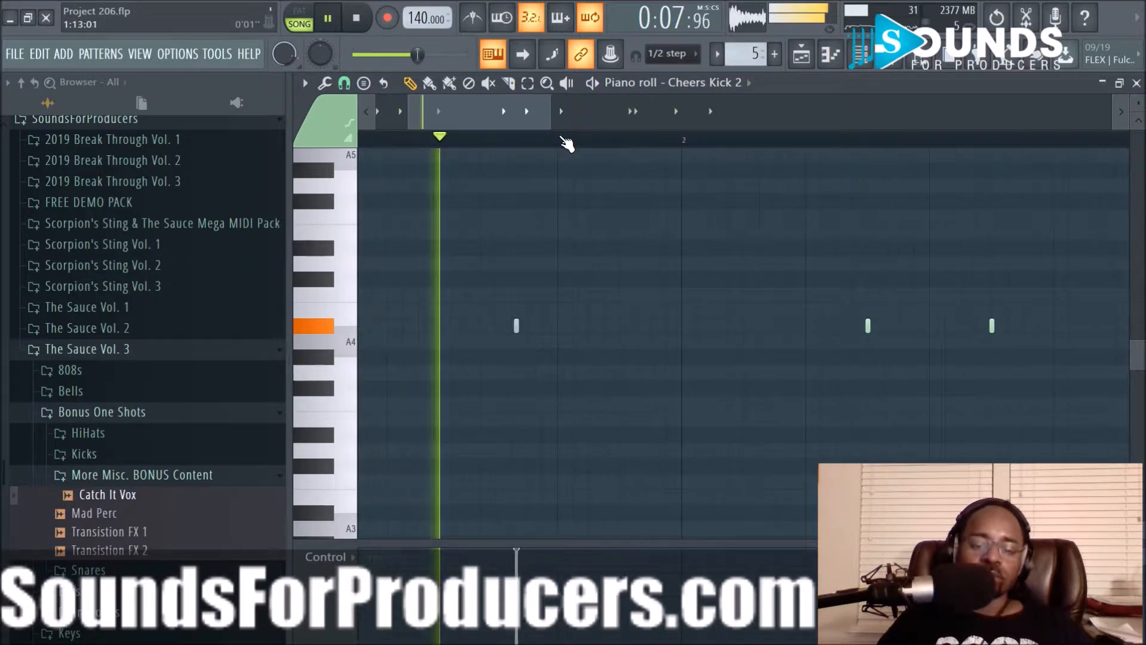
key(space)
scroll(524, 141, down, 3)
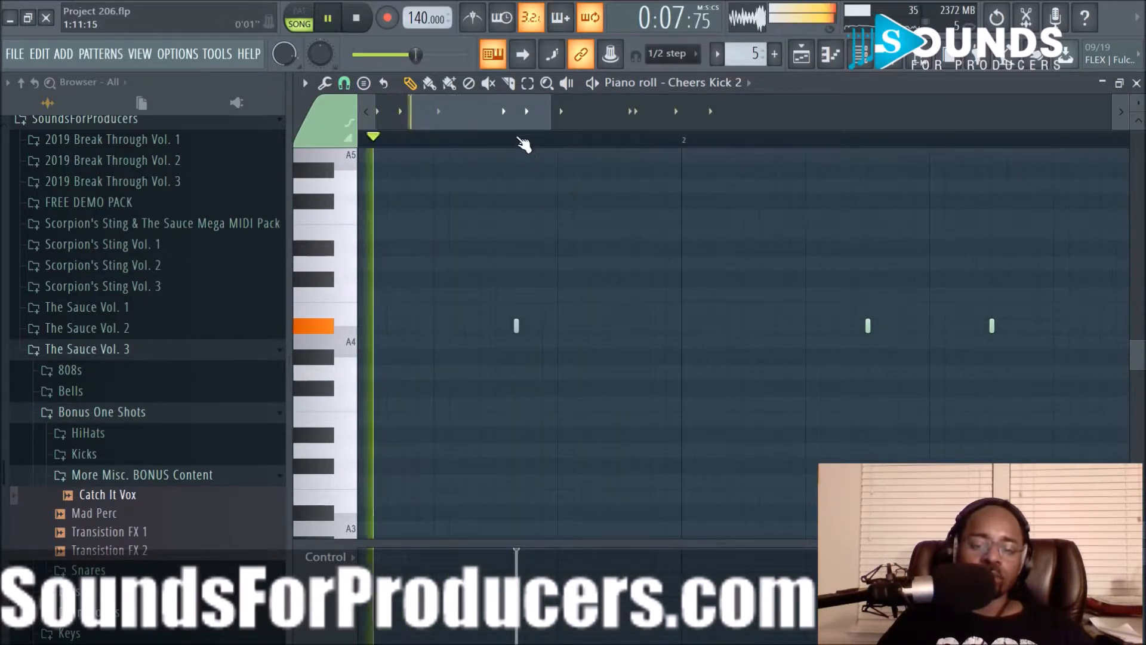
scroll(522, 146, down, 1)
key(space)
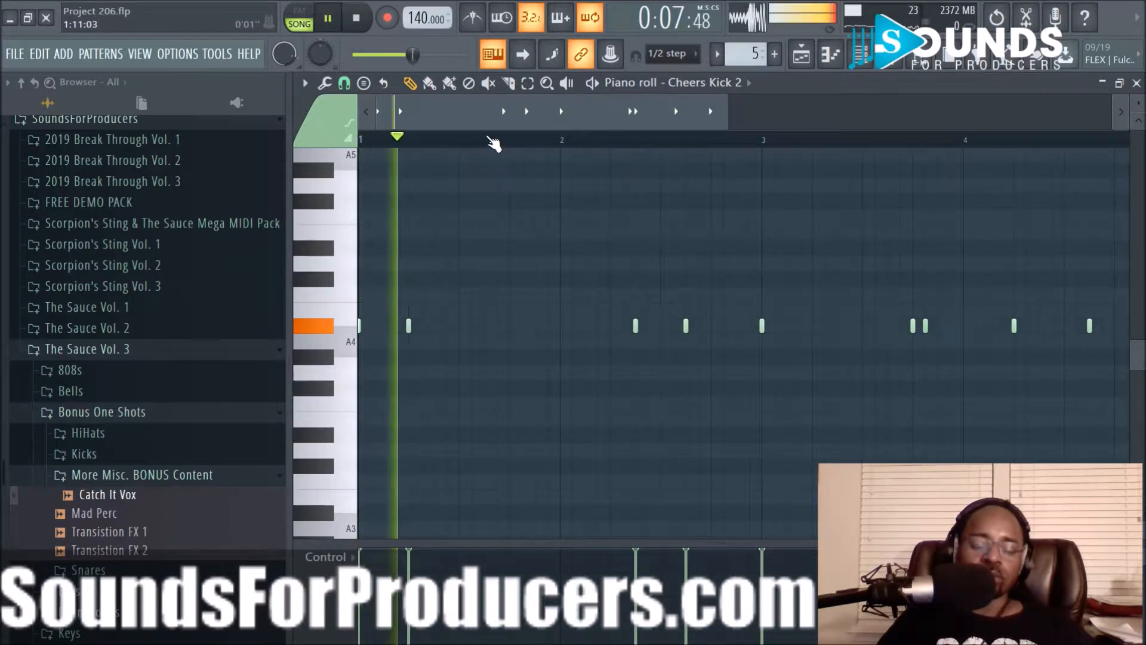
Add kicks on steps 11, 12 and 13 of bar 1 and play the song to check them.
key(space)
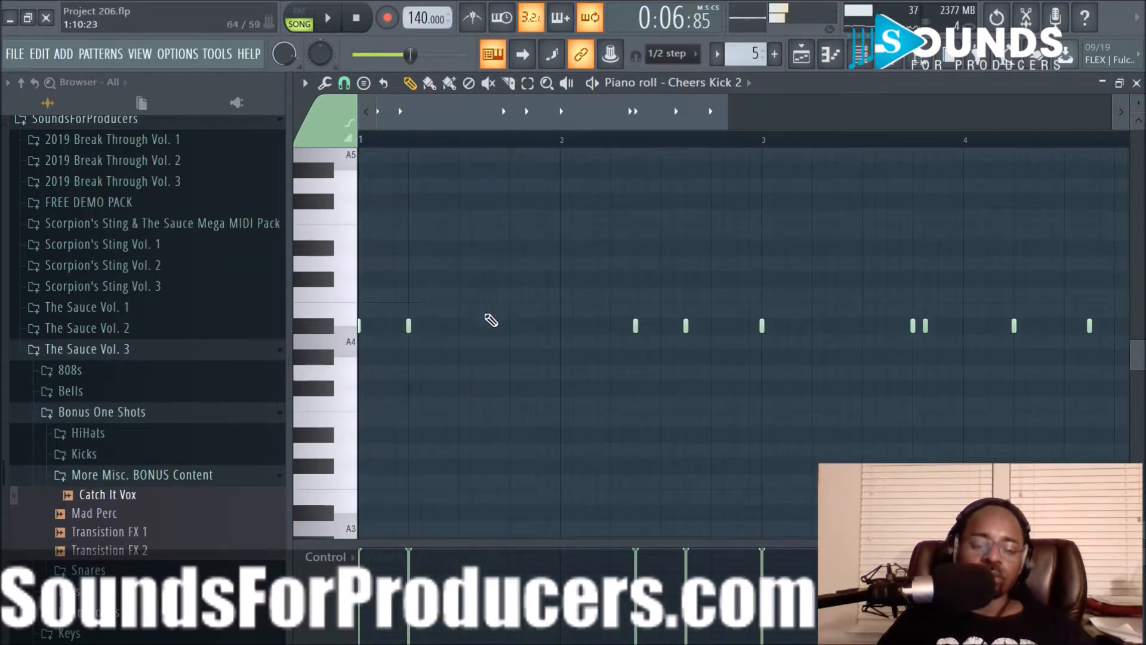
click(497, 326)
click(514, 326)
key(space)
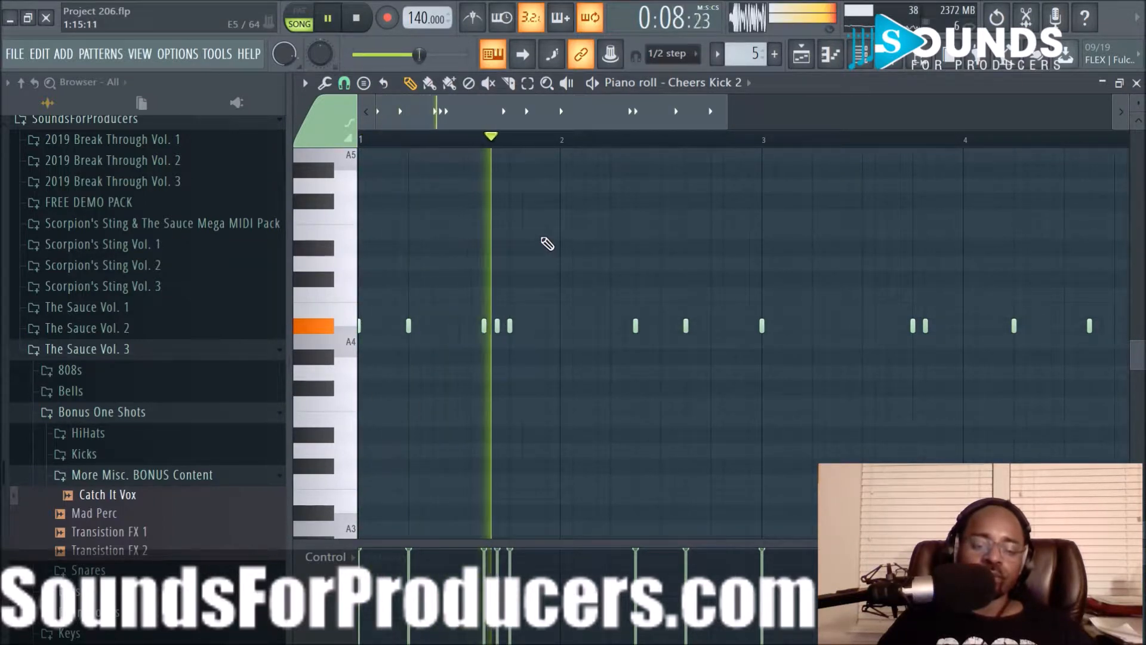
key(space)
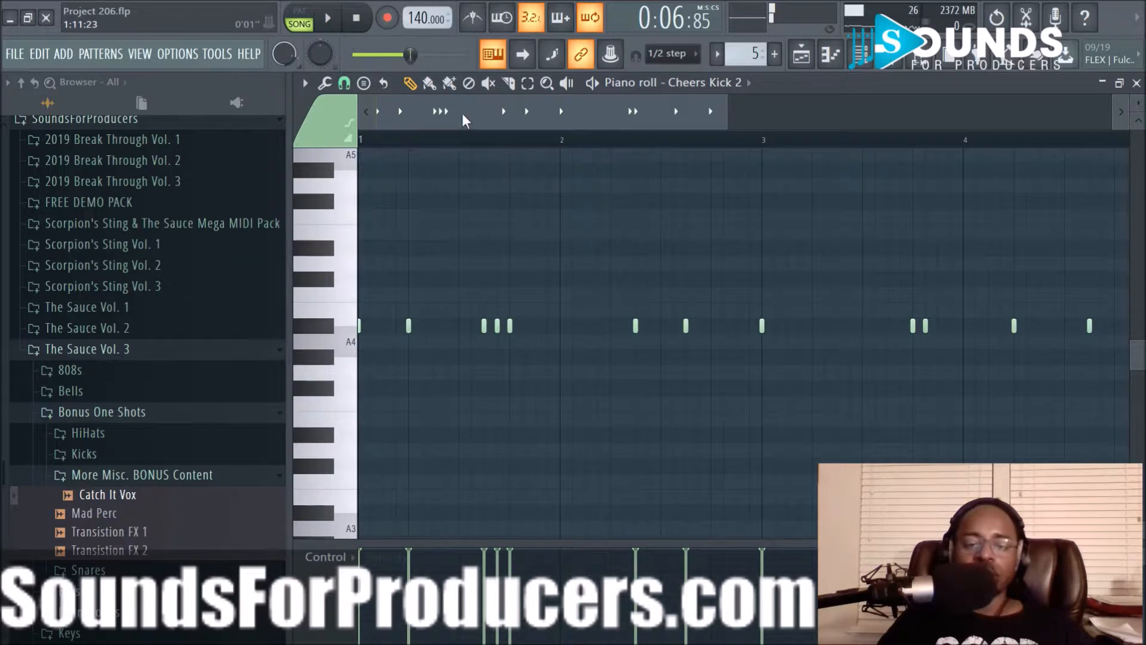
key(space)
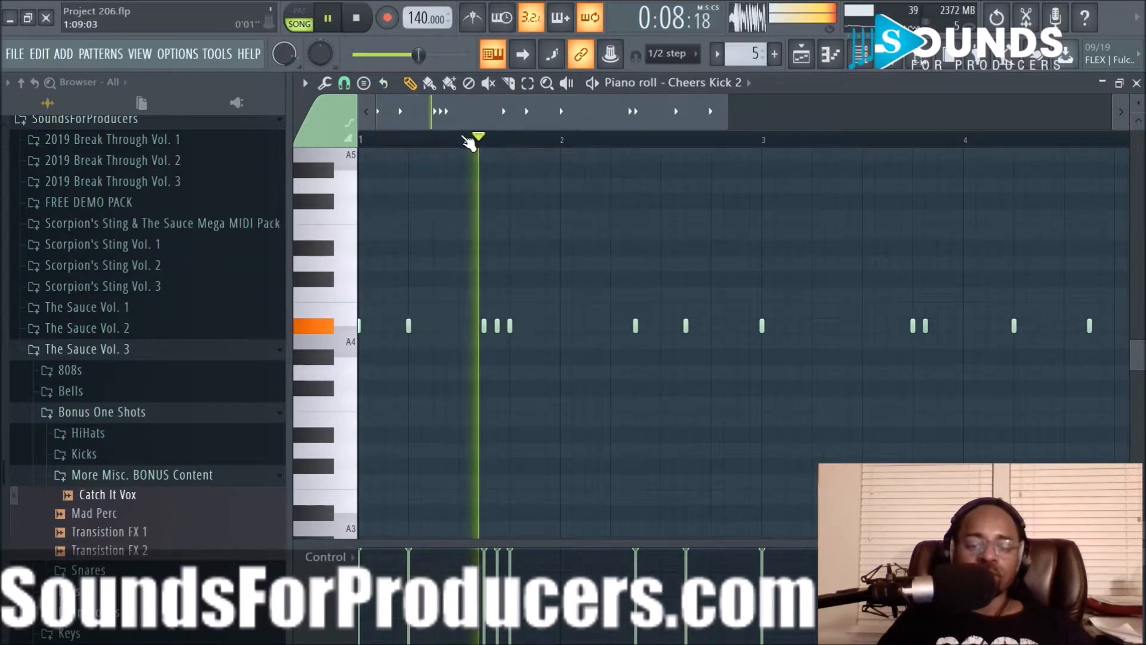
key(space)
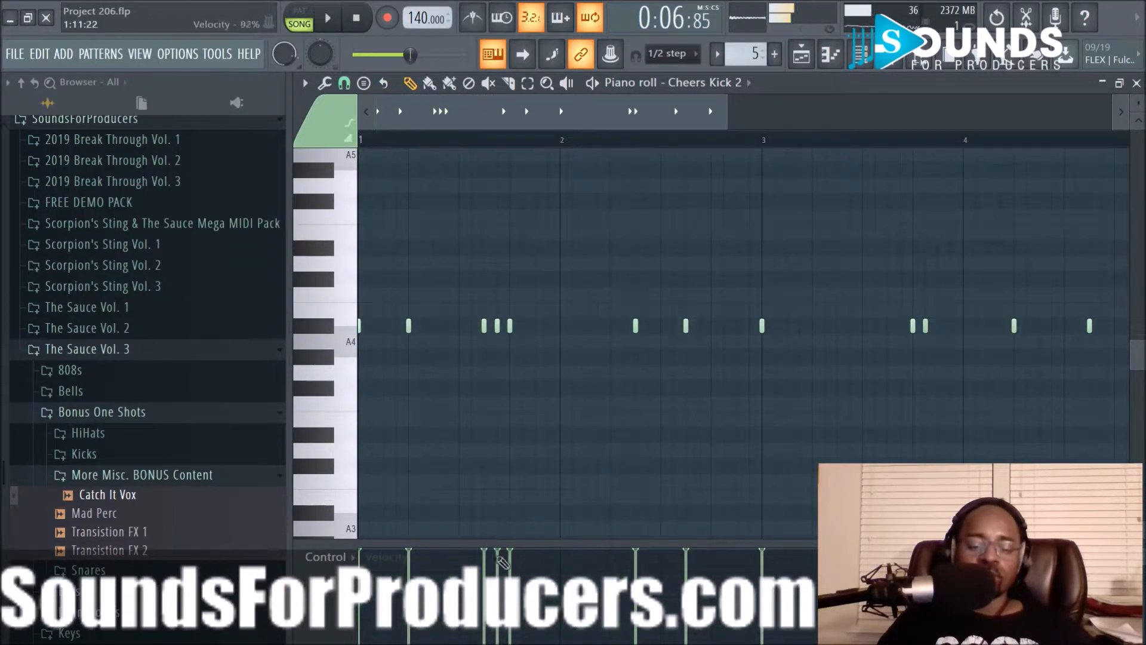
Audition the full kick pattern and add a kick on step 7 of bar 3.
key(space)
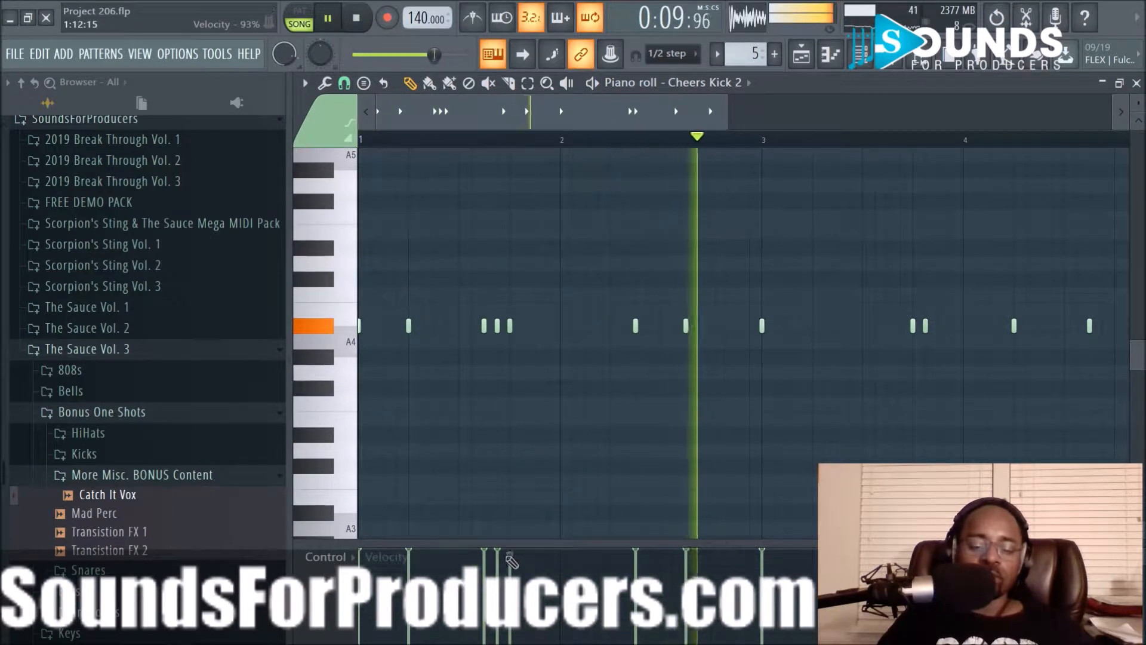
key(space)
key(space)
scroll(651, 141, down, 1)
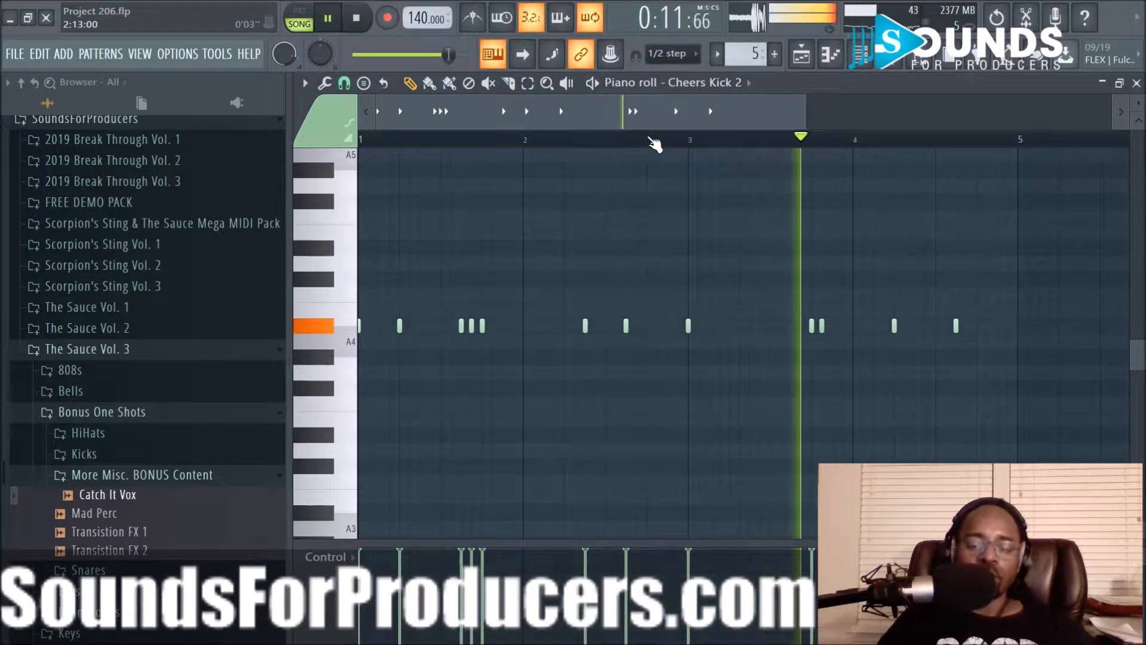
key(space)
key(space)
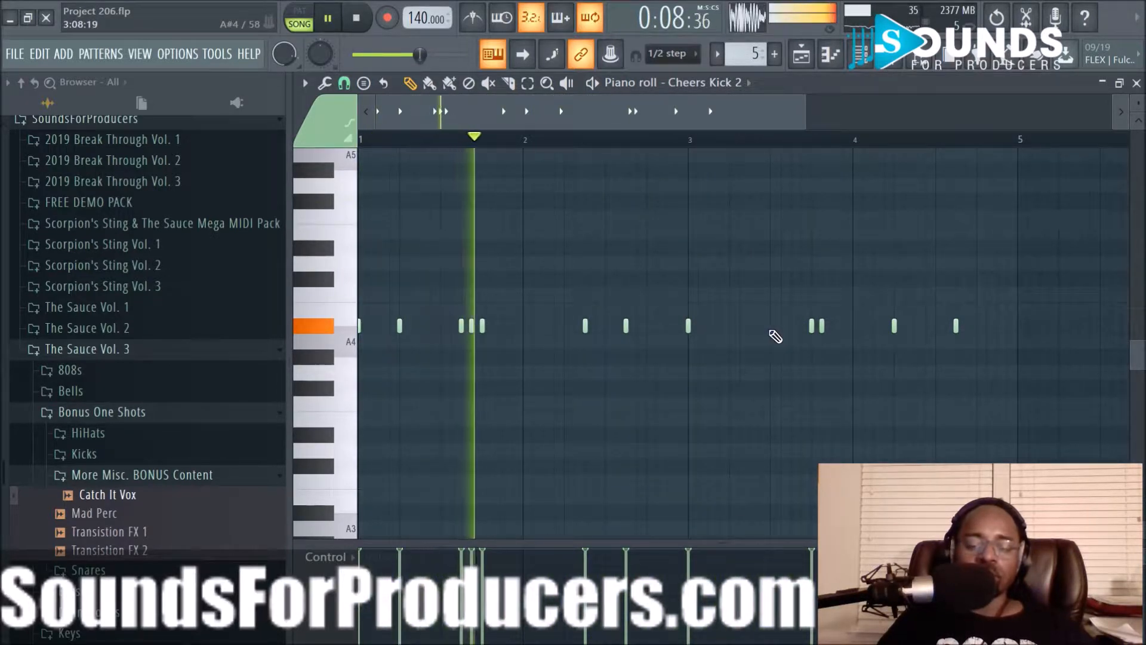
click(749, 325)
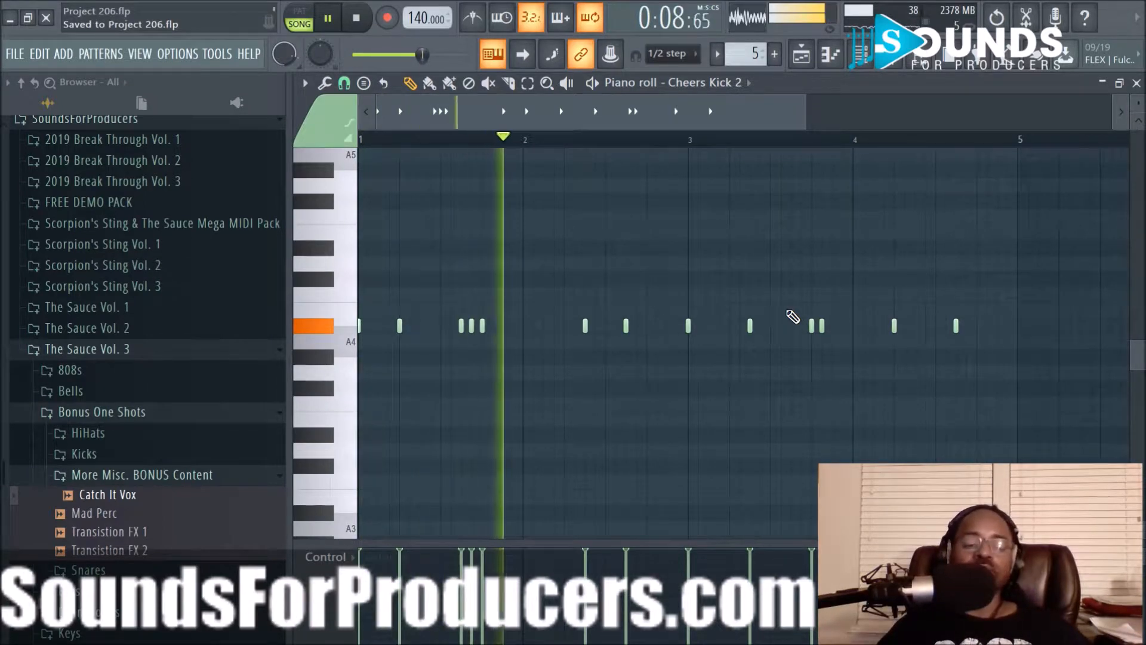
Return to the playlist, stop playback, and preview 808 Loop 3 90bpm and 808 Loop 2 138bpm from The Sauce Vol. 3's 808s folder.
key(F5)
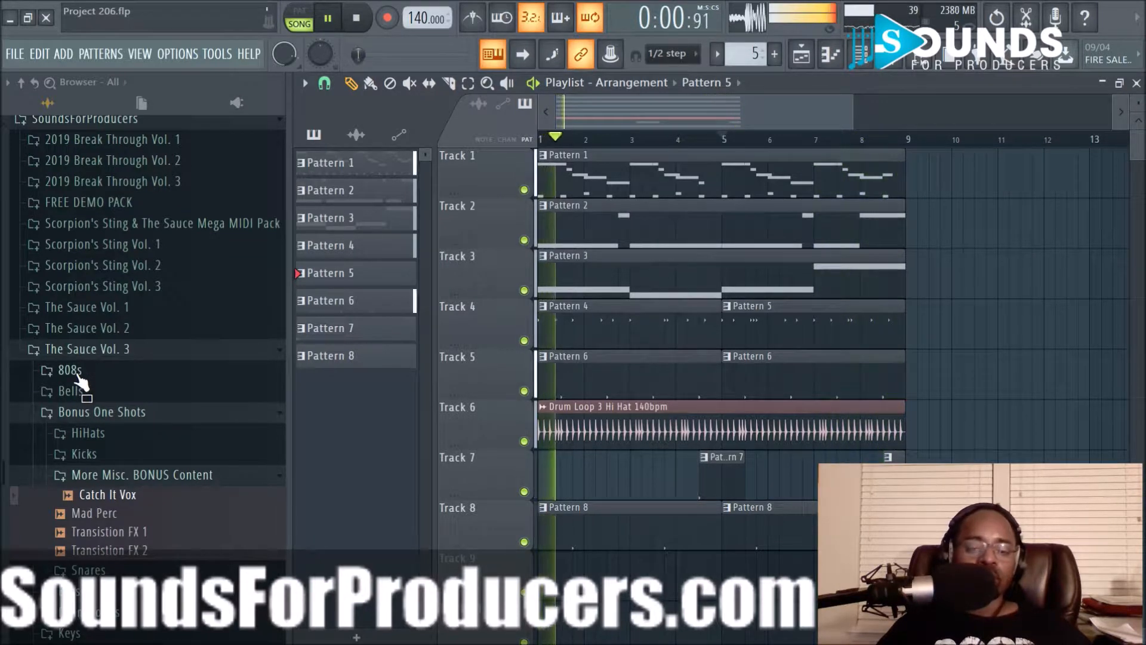
key(space)
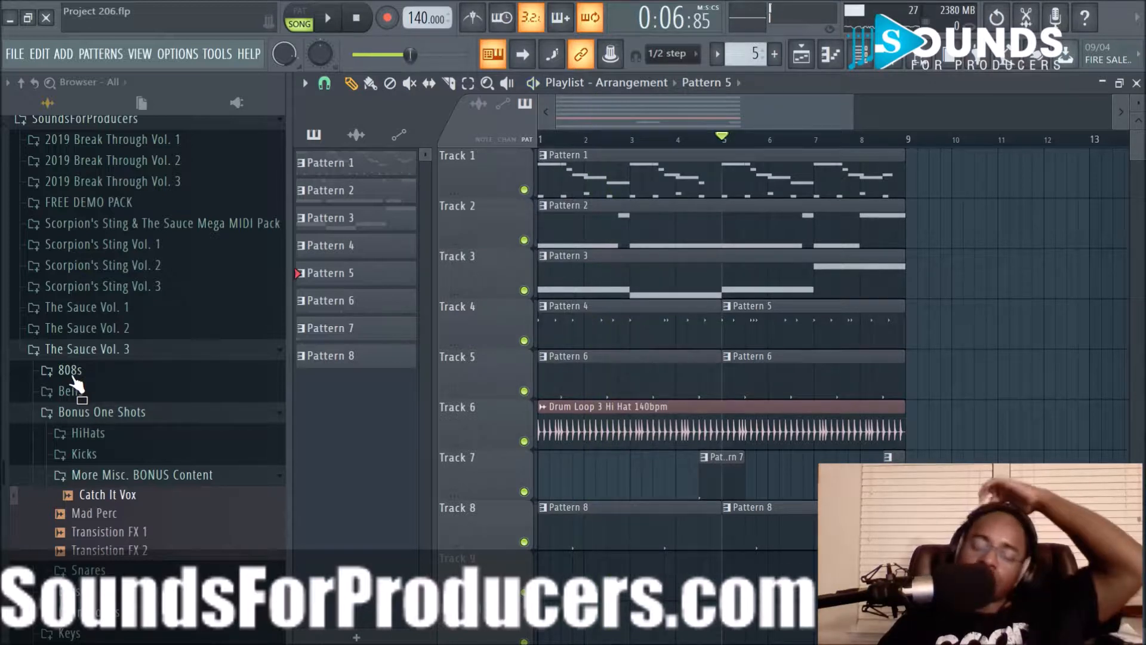
click(72, 375)
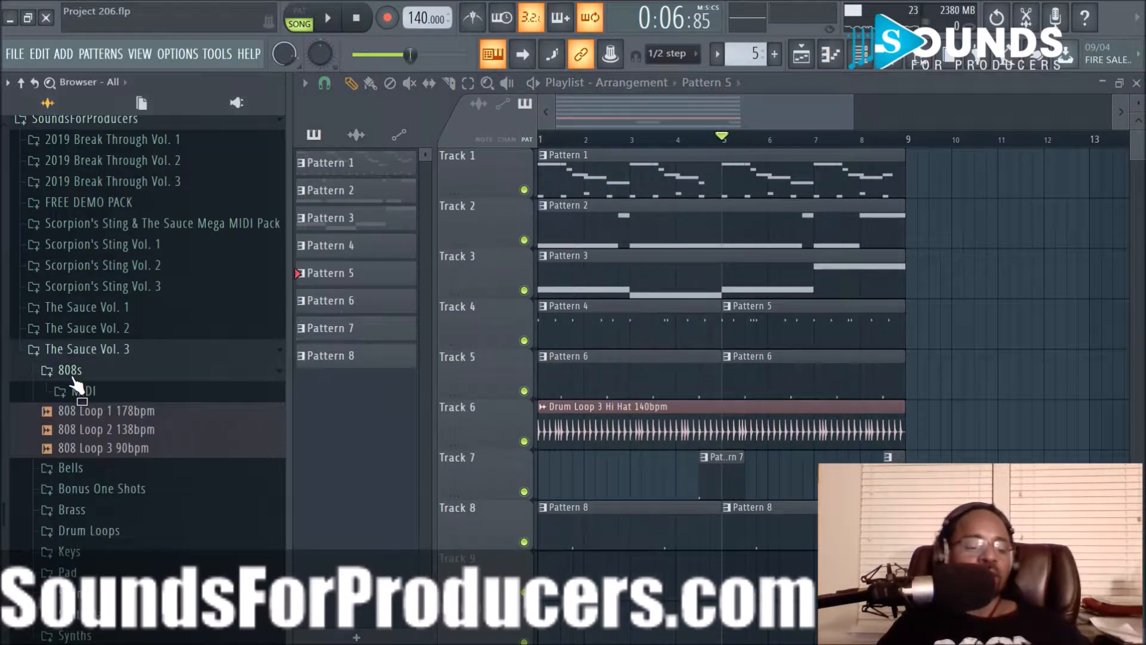
click(99, 451)
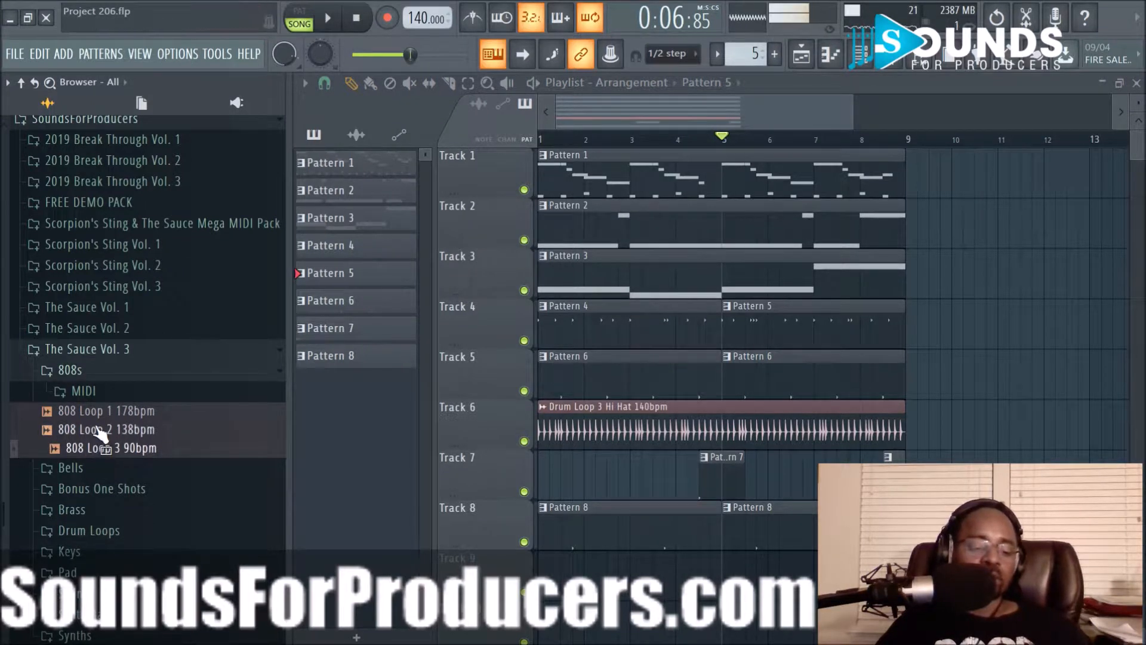
click(98, 428)
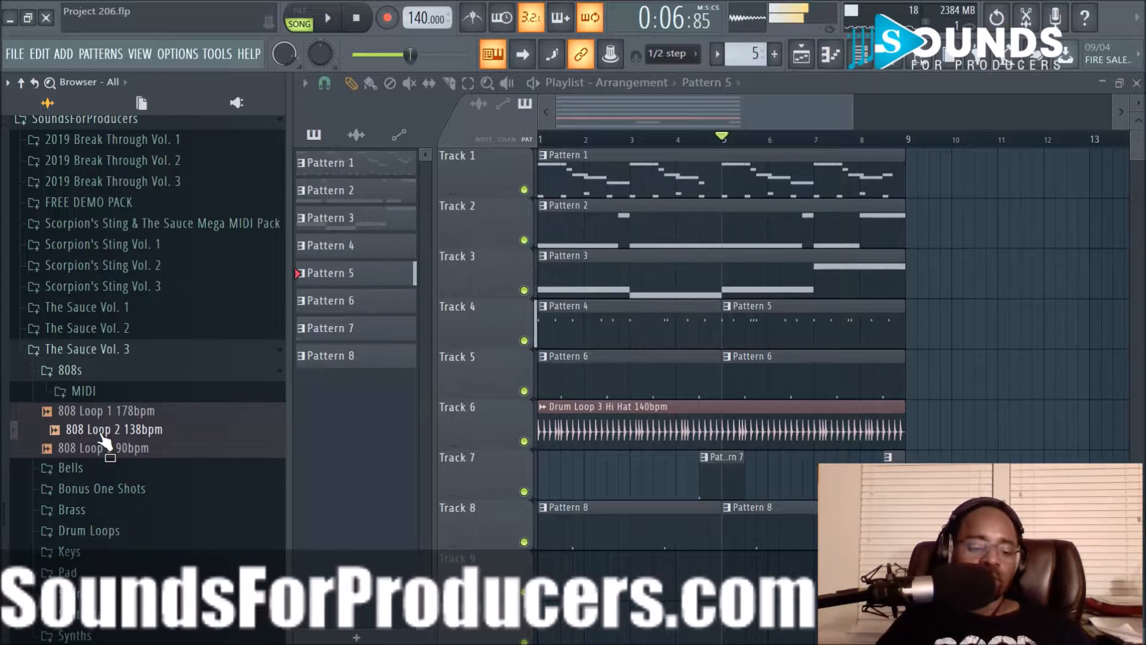
click(103, 434)
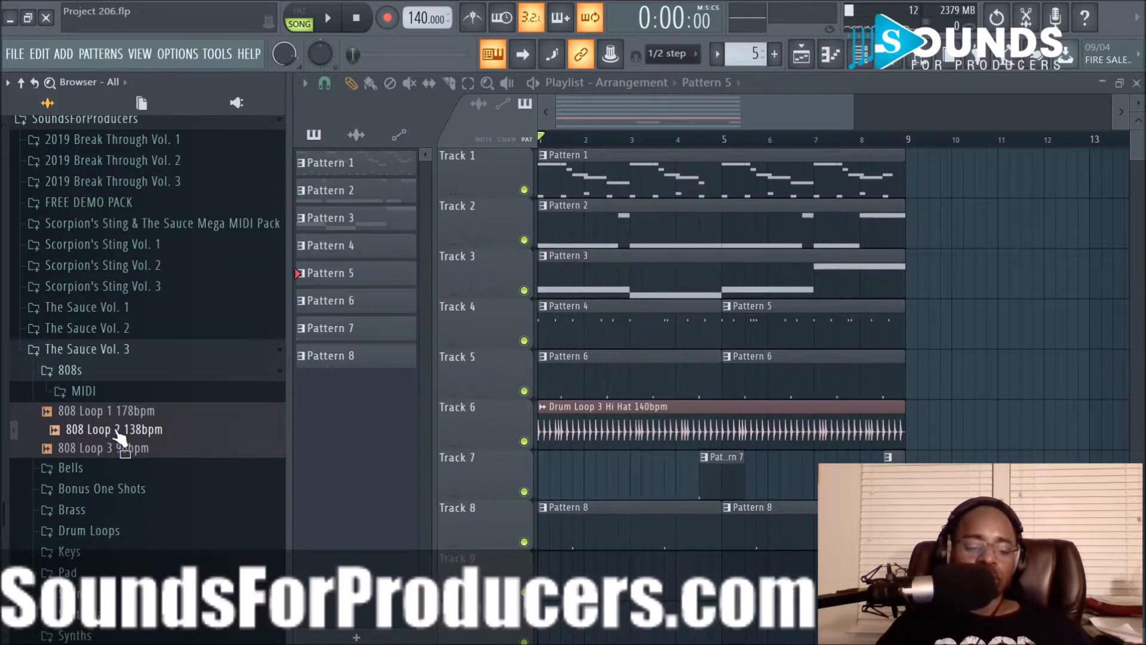
Load 808 Loop 2 138bpm into a new channel and open its sample in the Edison audio editor.
right_click(116, 434)
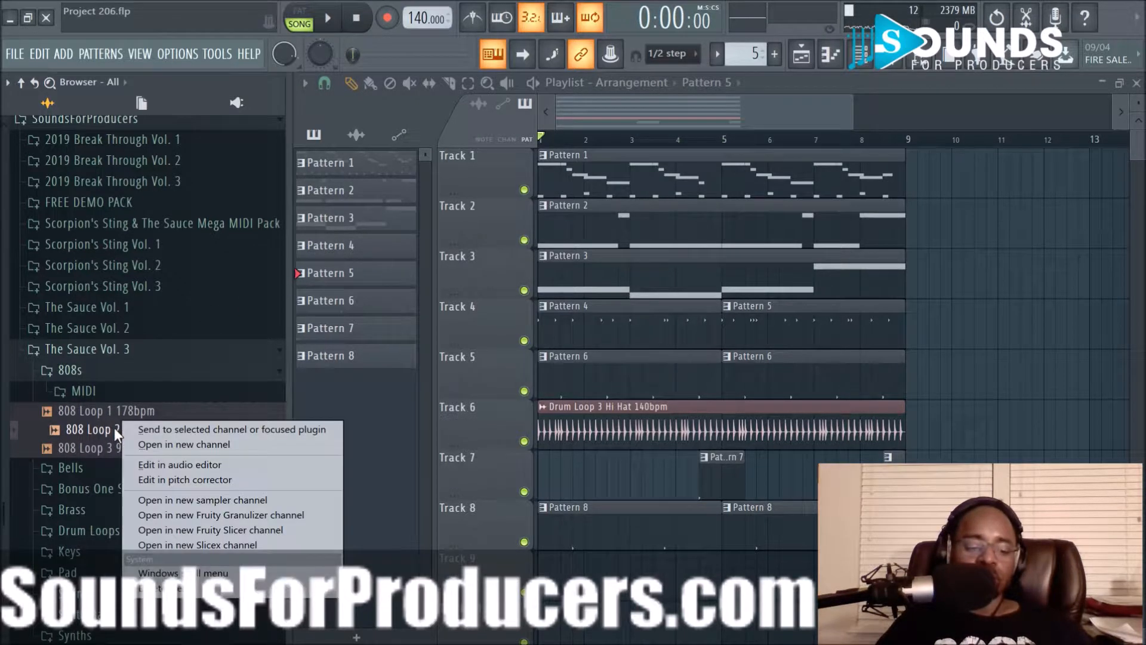
click(166, 444)
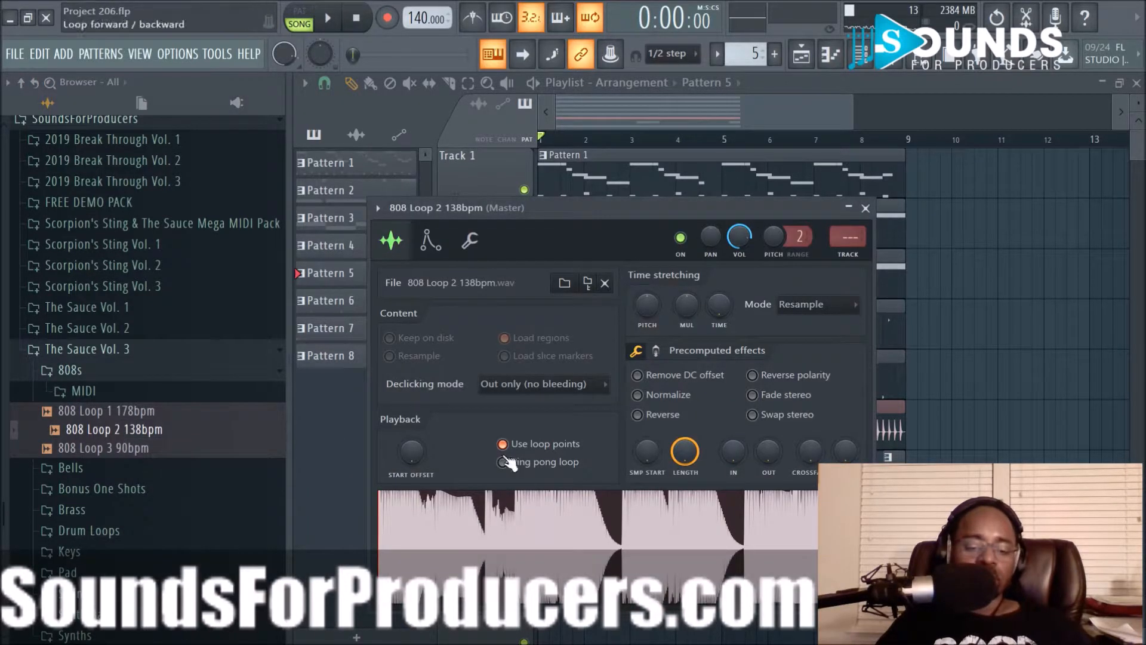
right_click(522, 539)
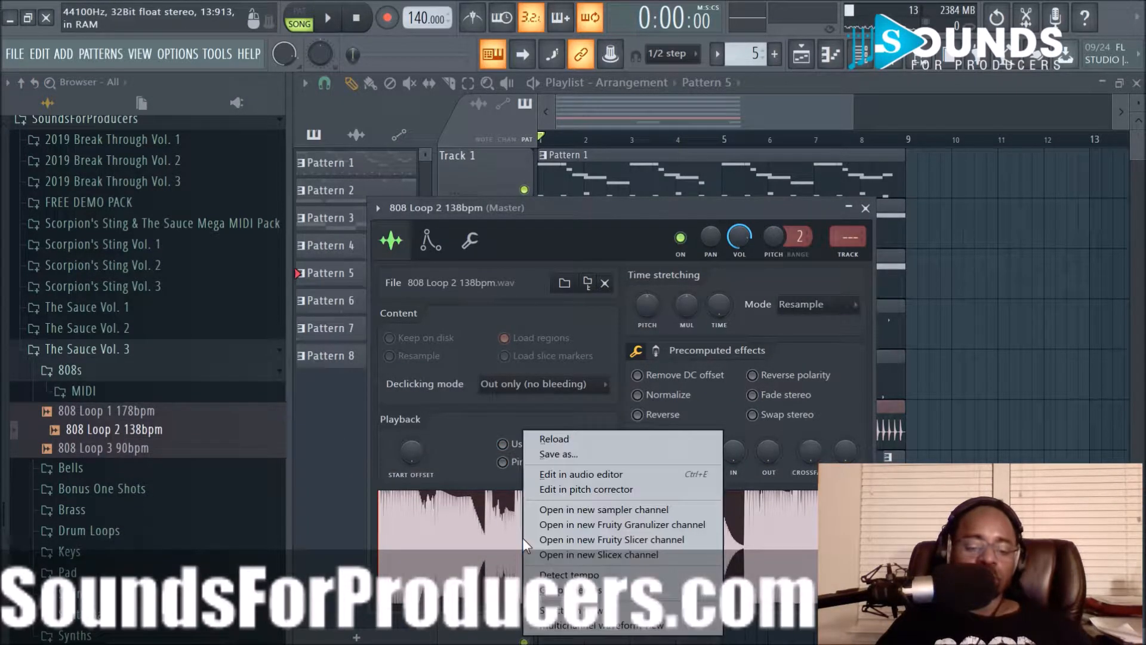
click(571, 475)
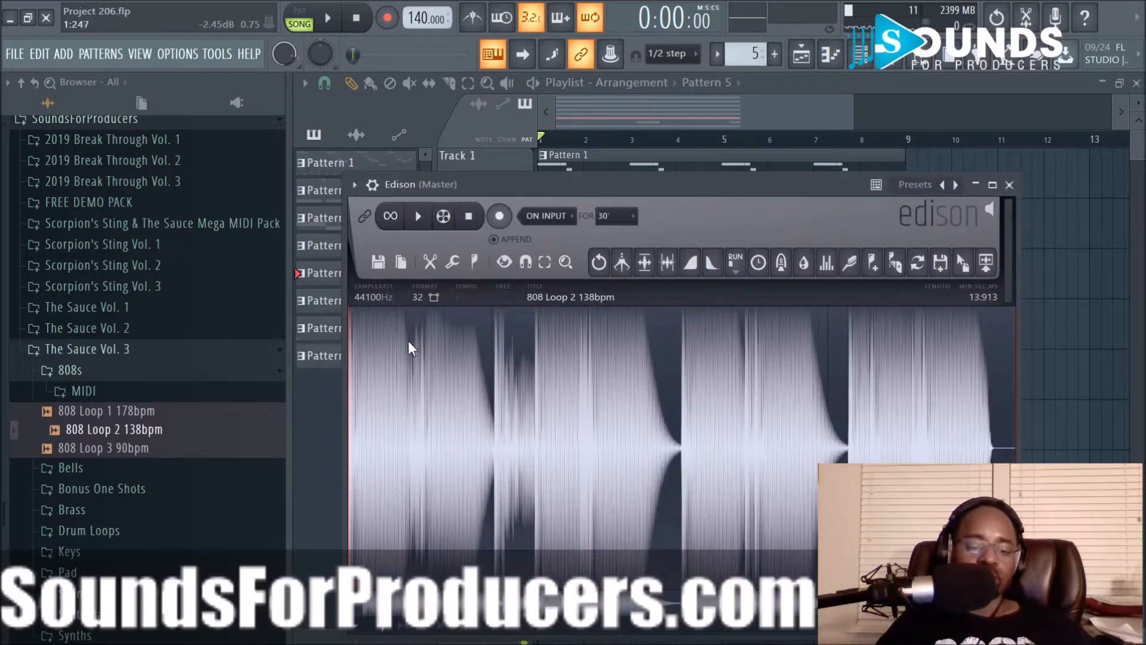
Delete the sample's loop region, then select the first 808 hit from 0:000 to about 1:288 and preview it.
right_click(355, 587)
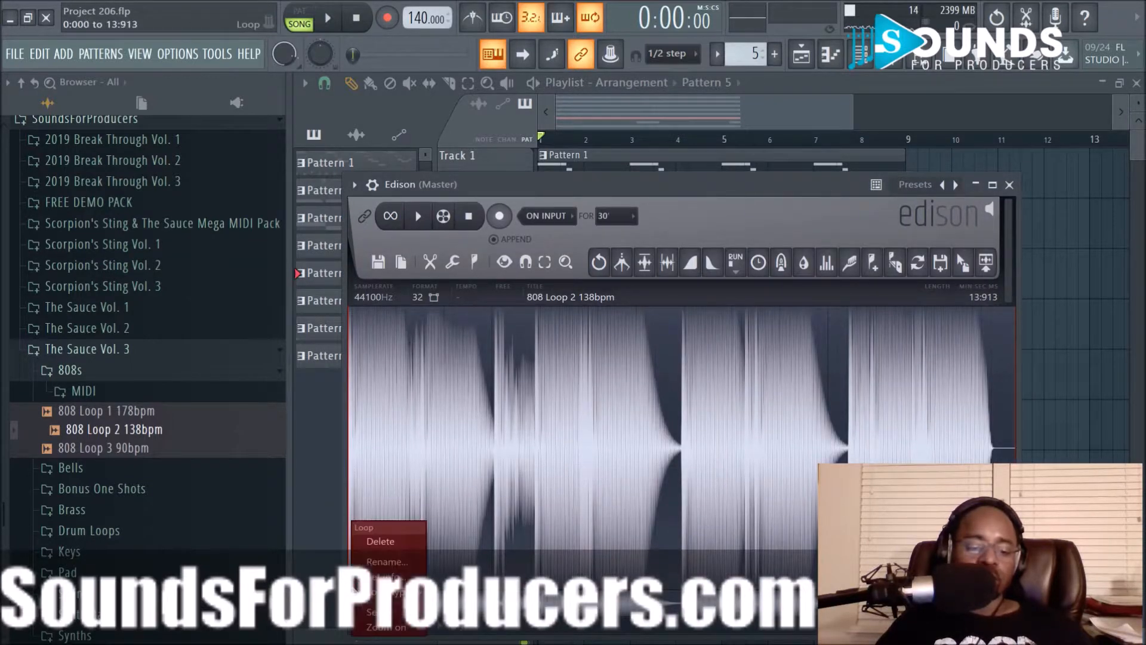
click(376, 542)
scroll(406, 424, up, 5)
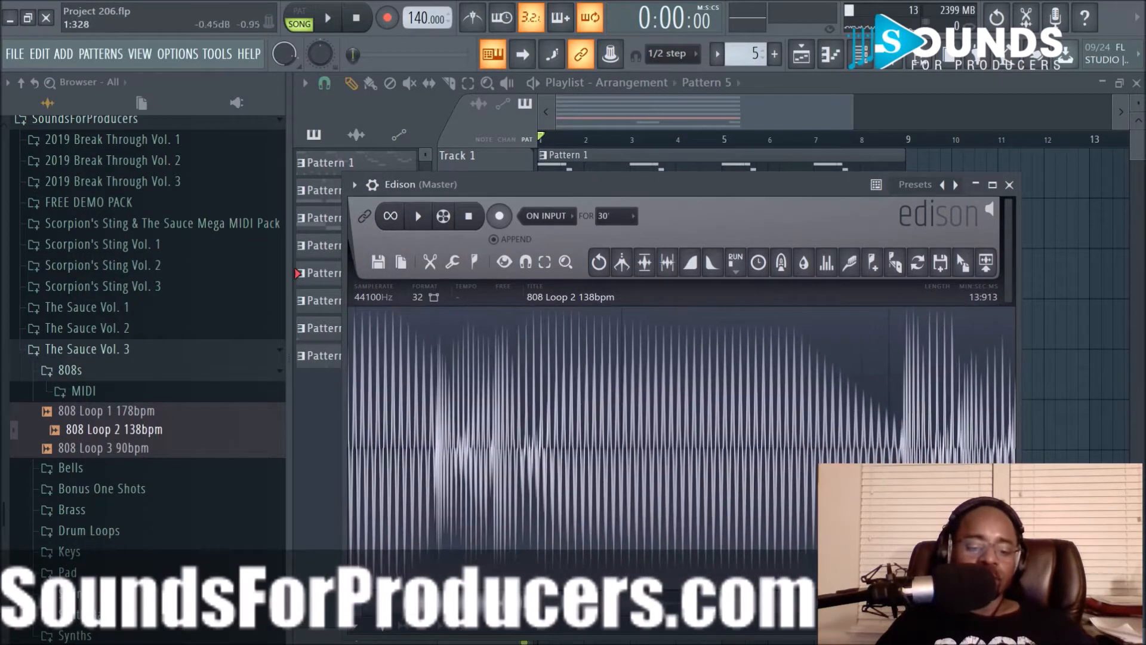
drag(440, 607, 368, 607)
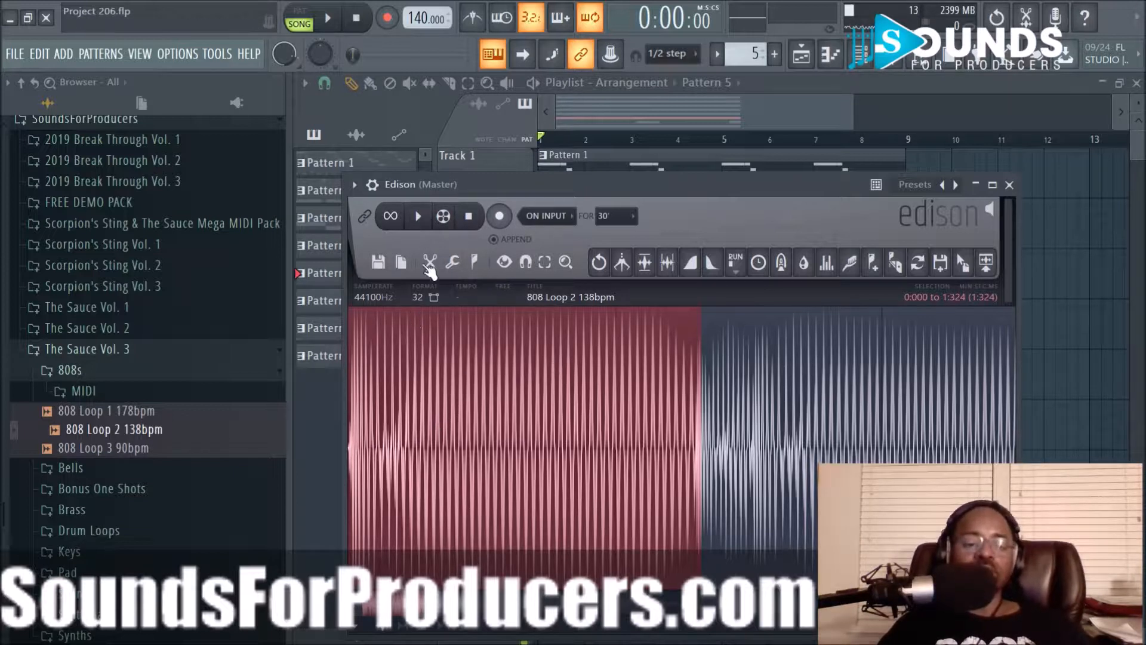
click(420, 217)
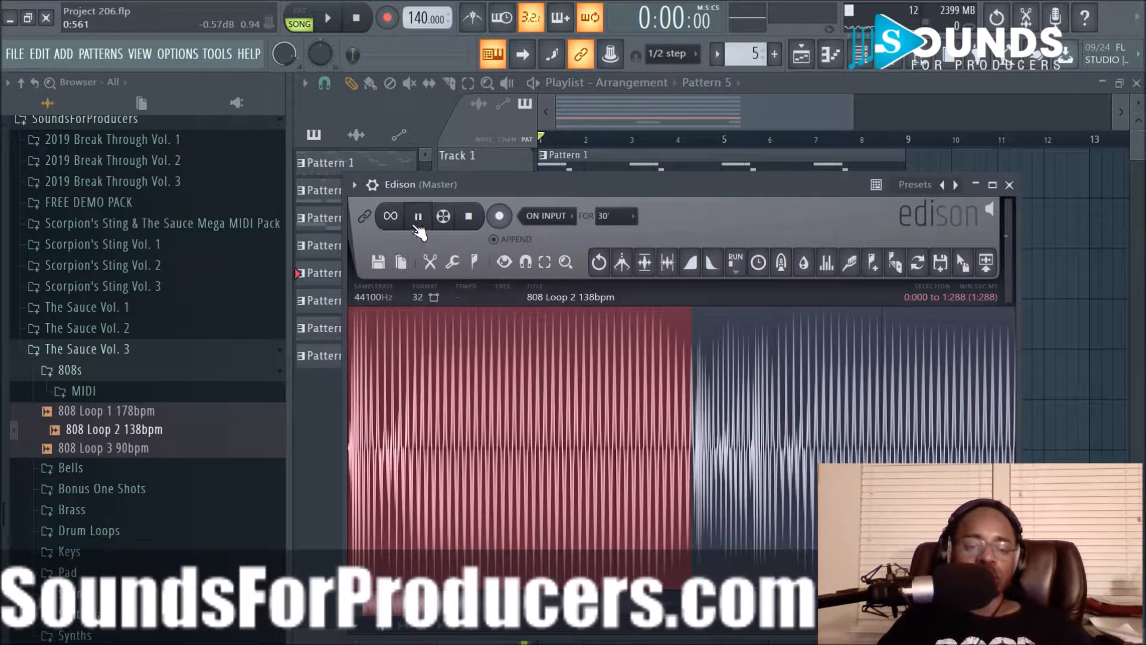
click(418, 226)
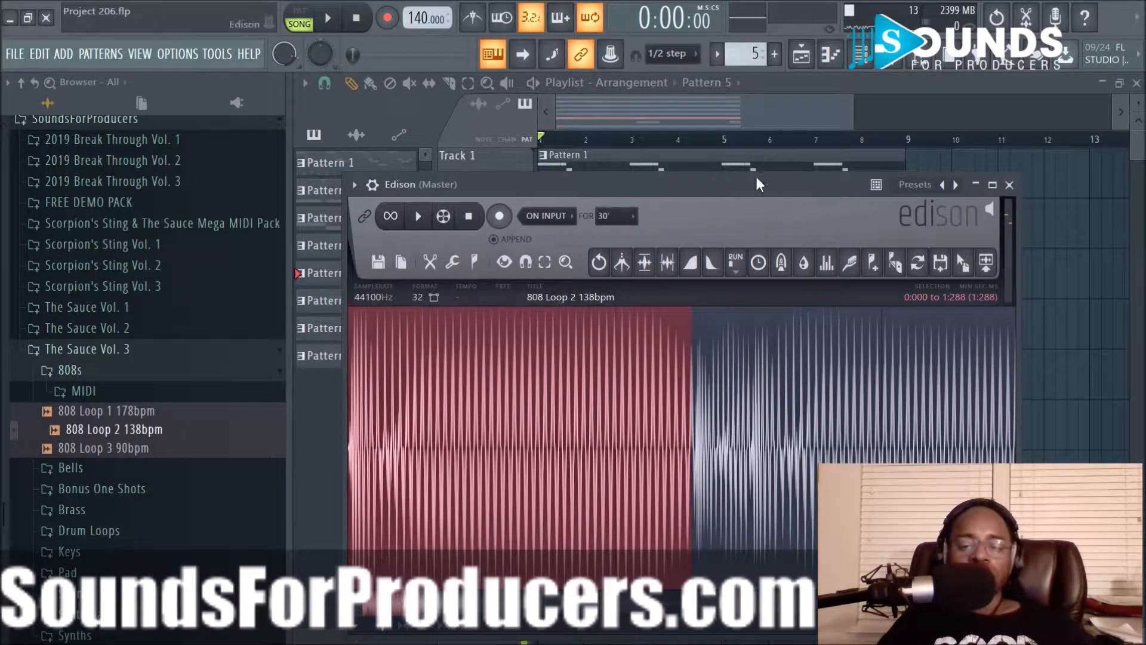
Extend the selection to 1:306, send it to the 808 Loop 2 138bpm channel in the channel rack, and open that channel's settings.
click(863, 55)
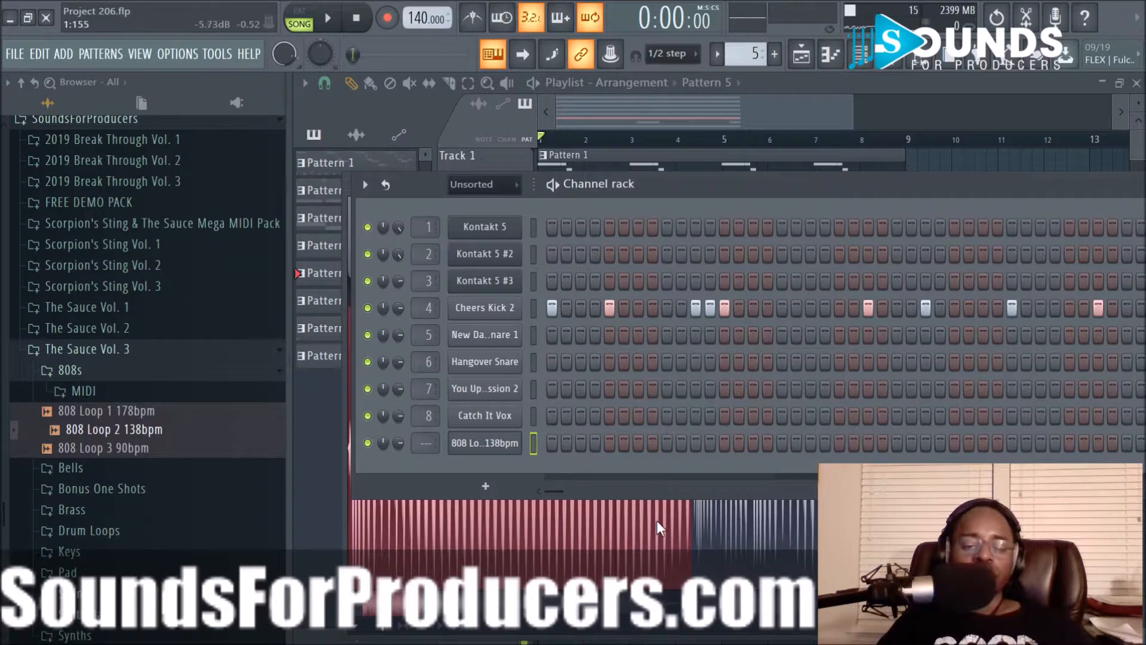
click(661, 539)
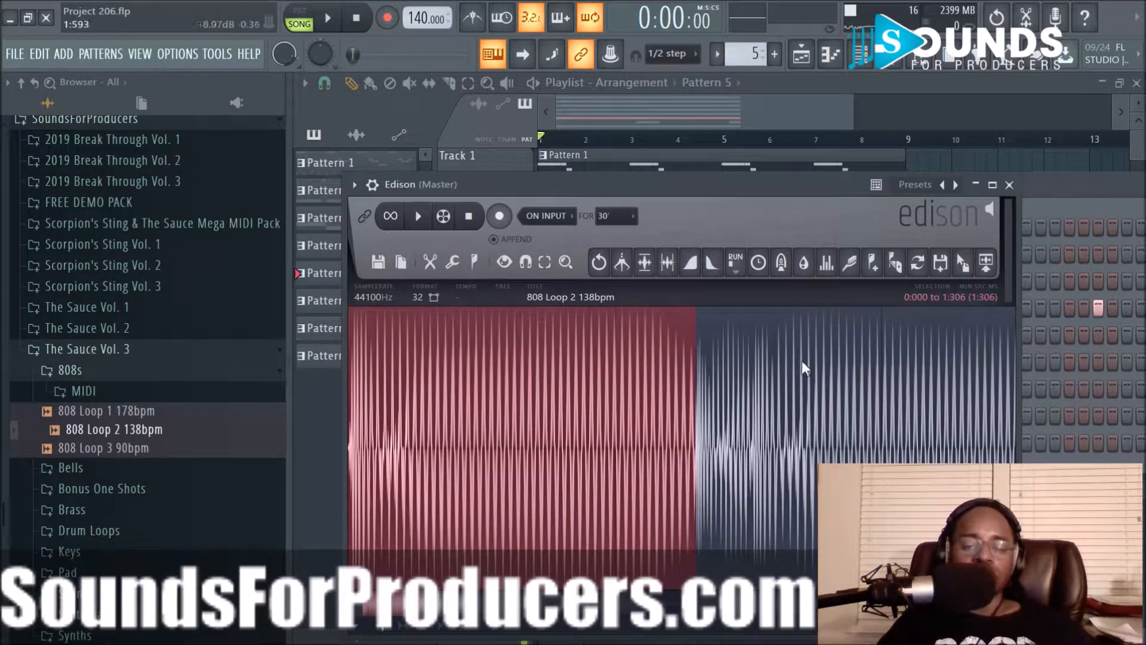
drag(828, 188, 955, 247)
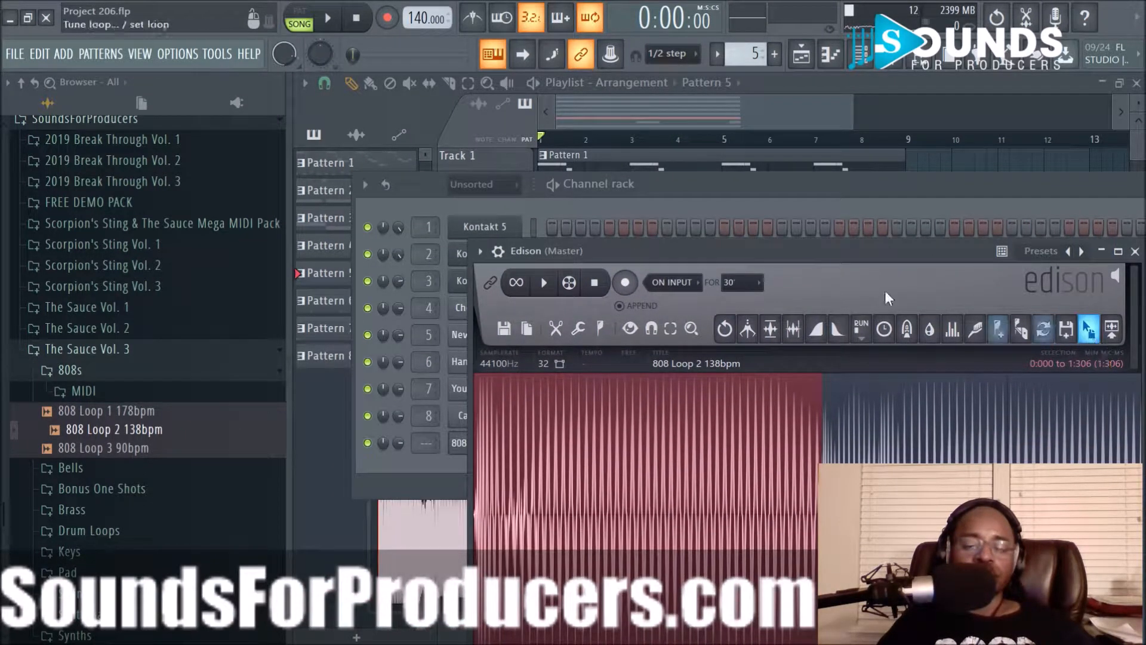
drag(738, 249, 748, 250)
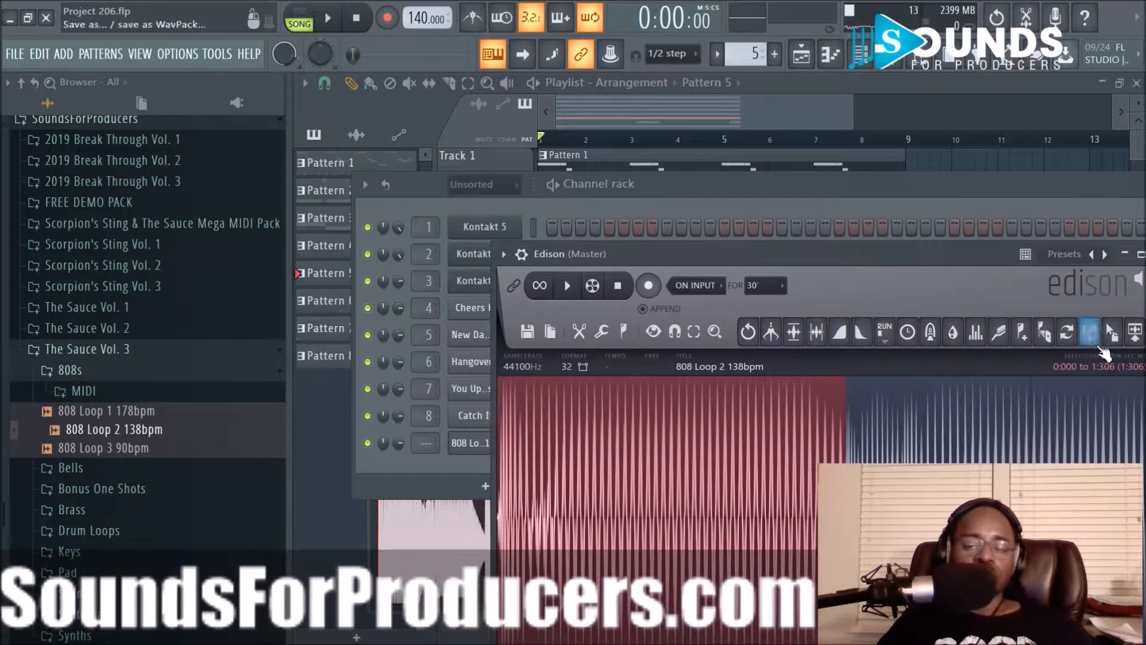
drag(1108, 331, 485, 447)
double_click(449, 528)
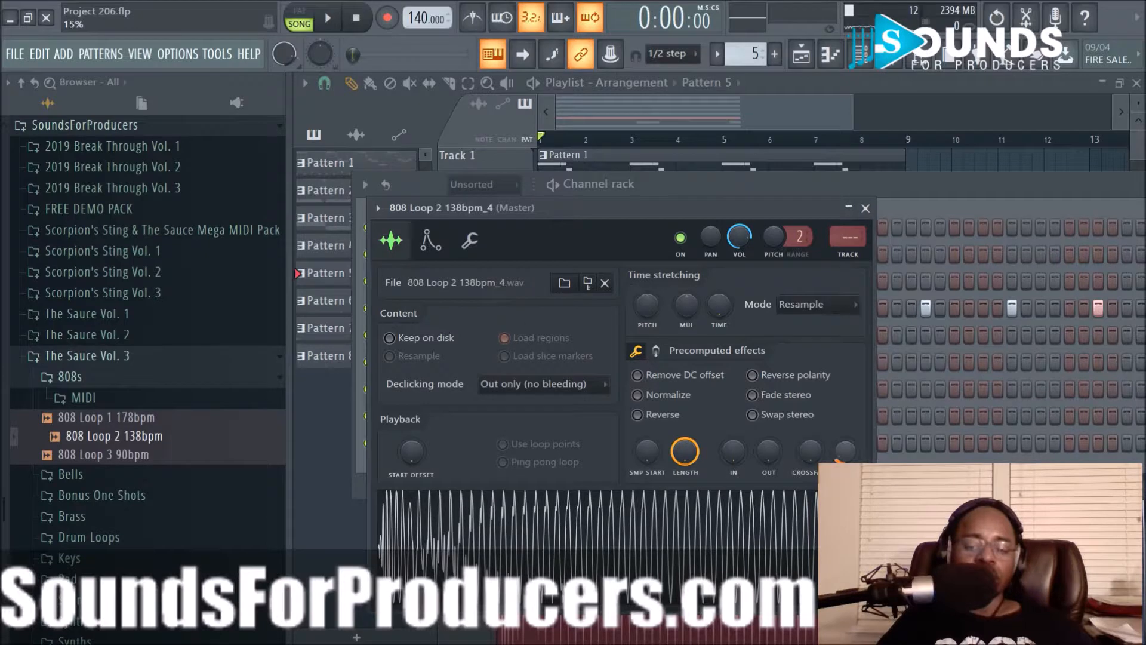
Try a higher silence trimming threshold and the e3 generic stretch mode on the 808 sample, then go back to Resample.
drag(842, 454, 841, 418)
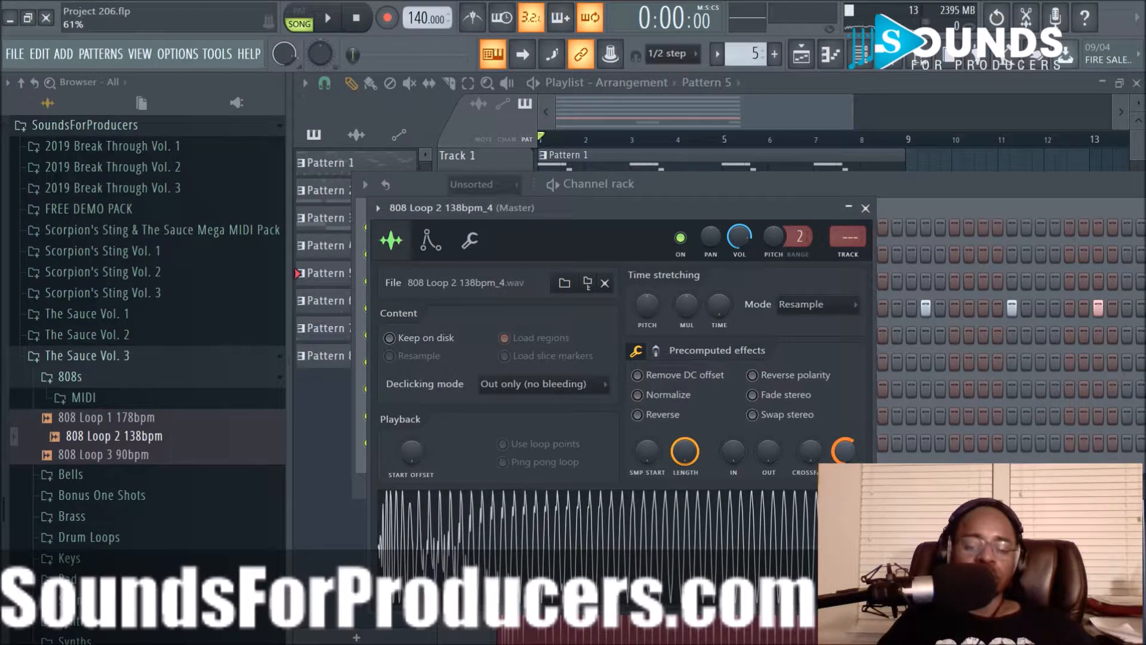
click(841, 307)
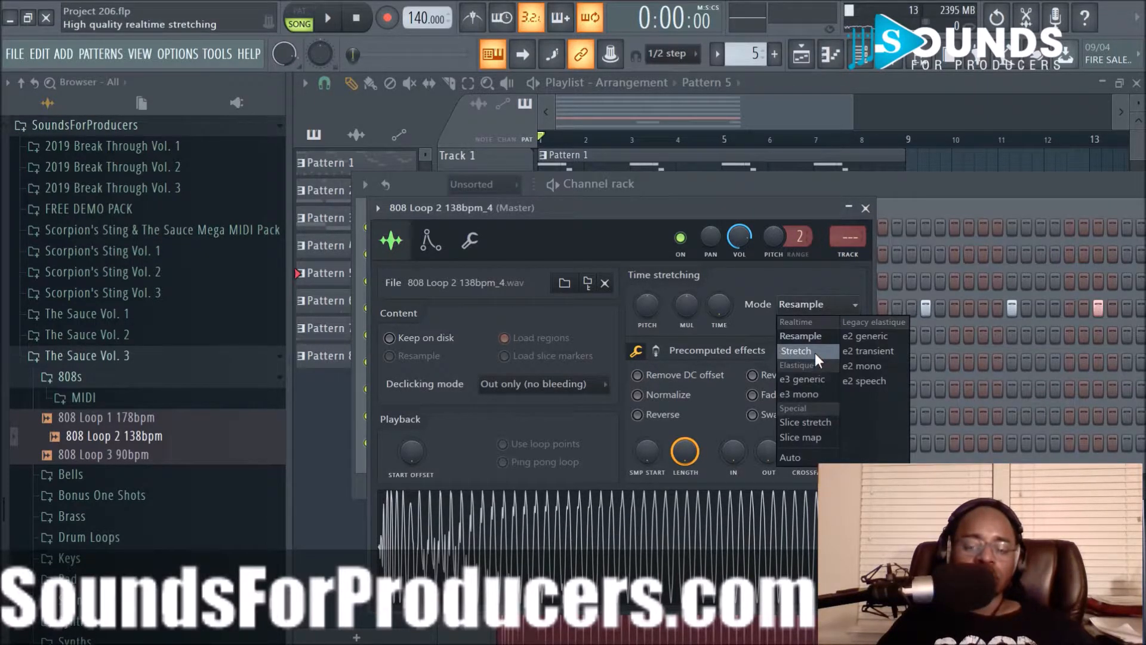
click(810, 382)
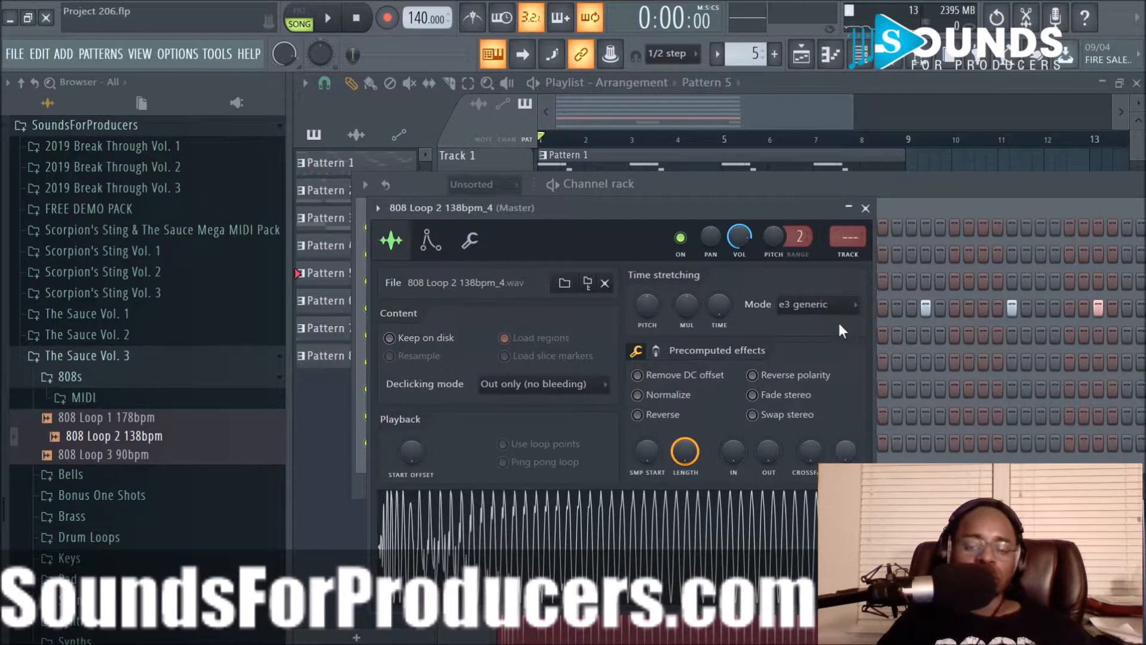
click(818, 304)
click(800, 338)
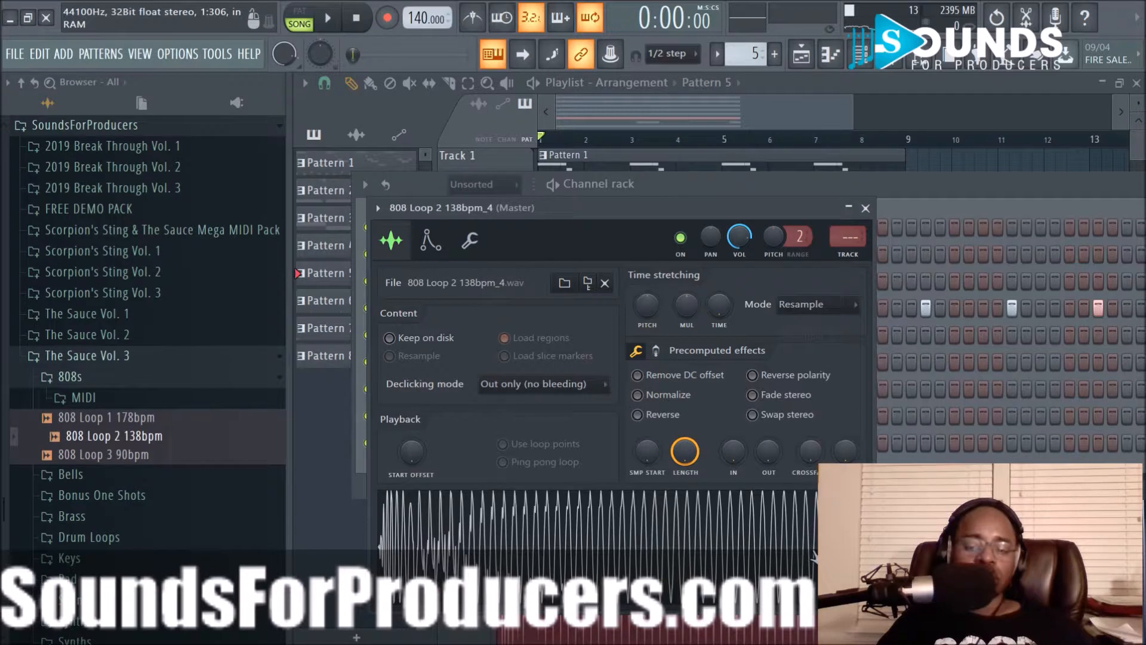
Apply a short fade-out to the 808 sample and reset its silence trimming threshold to zero.
drag(845, 452, 845, 442)
drag(769, 454, 769, 442)
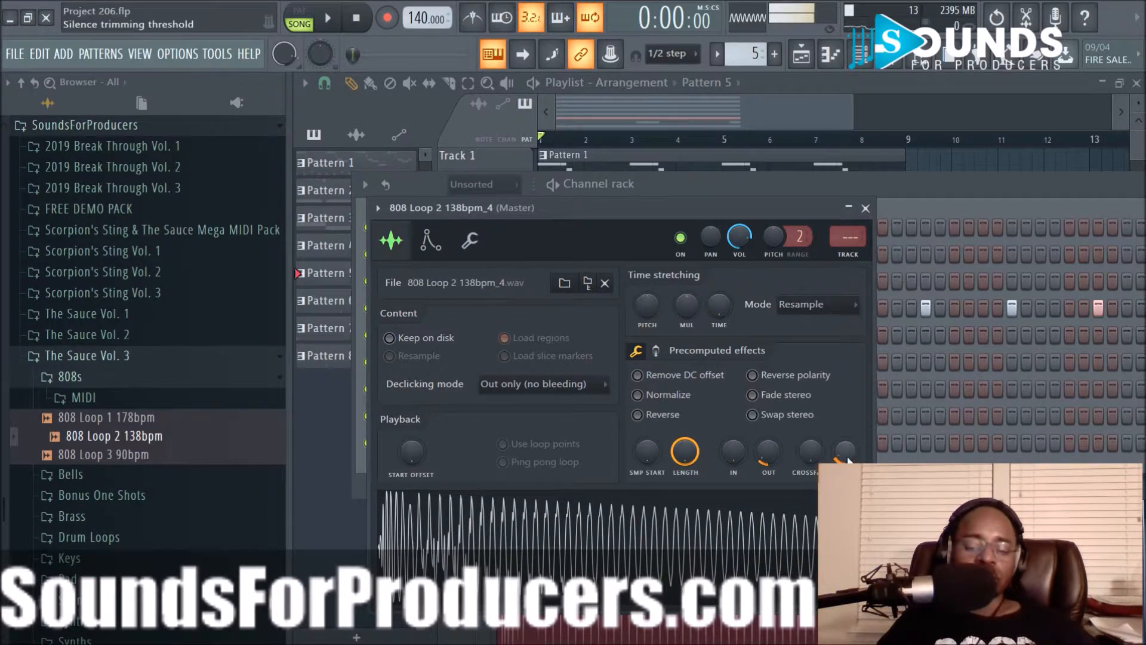
drag(846, 456, 846, 472)
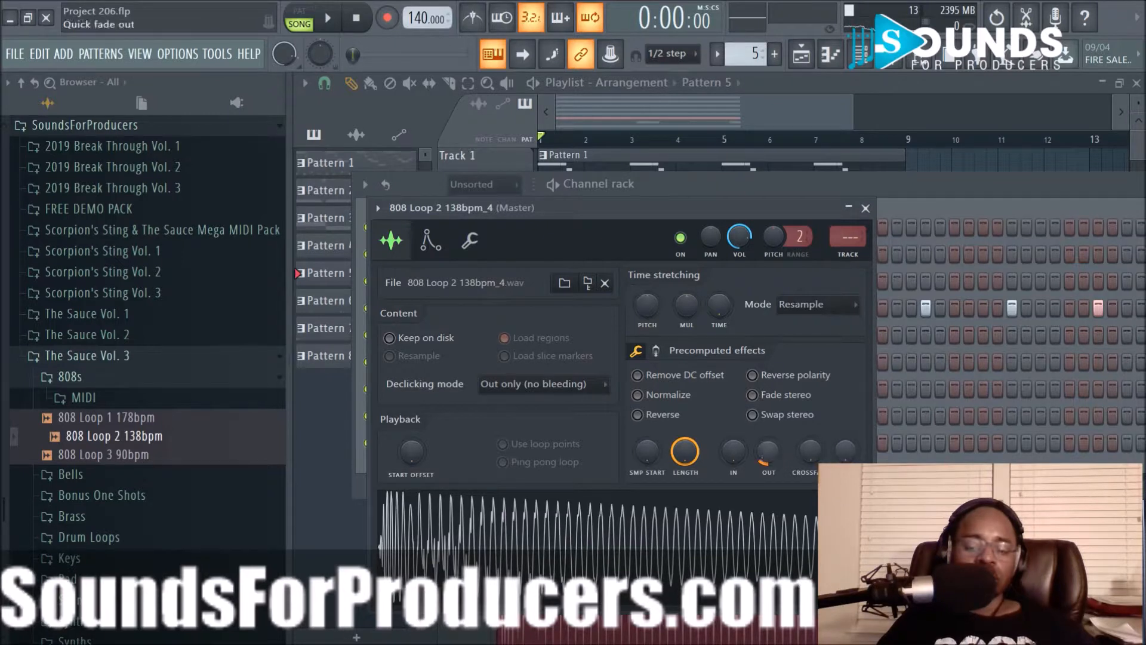
Lengthen the 808 sample's fade-out in stages, auditioning the sound after each change, and close the channel settings.
click(767, 520)
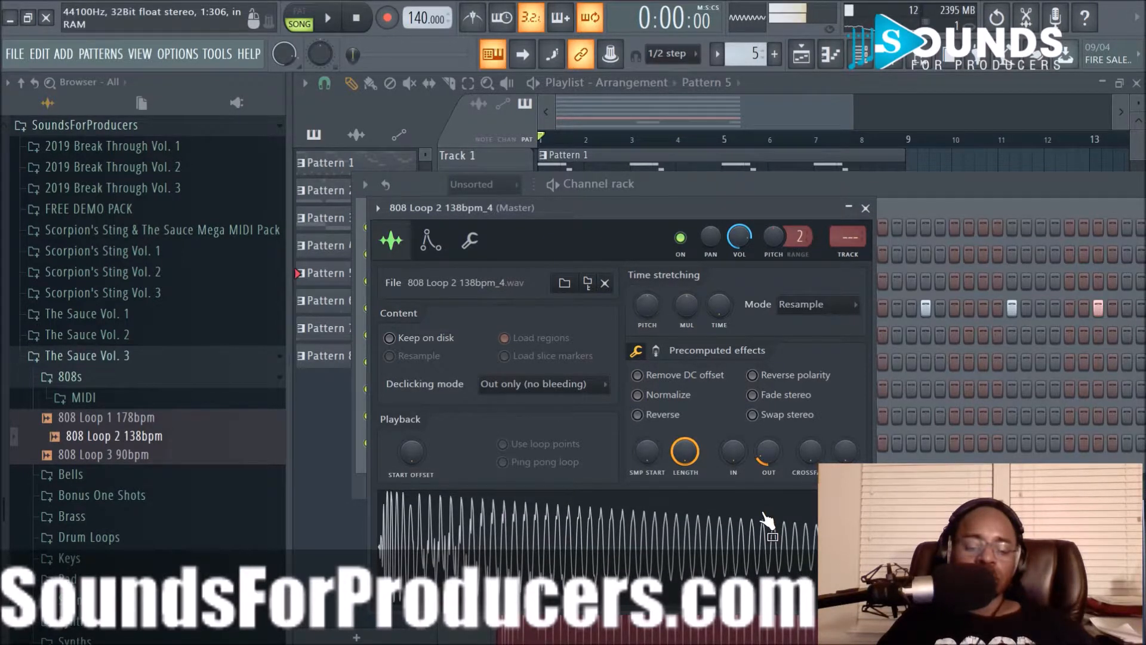
mouse_move(764, 458)
mouse_down()
mouse_move(765, 435)
mouse_move(766, 462)
mouse_up()
click(757, 518)
click(771, 544)
click(768, 520)
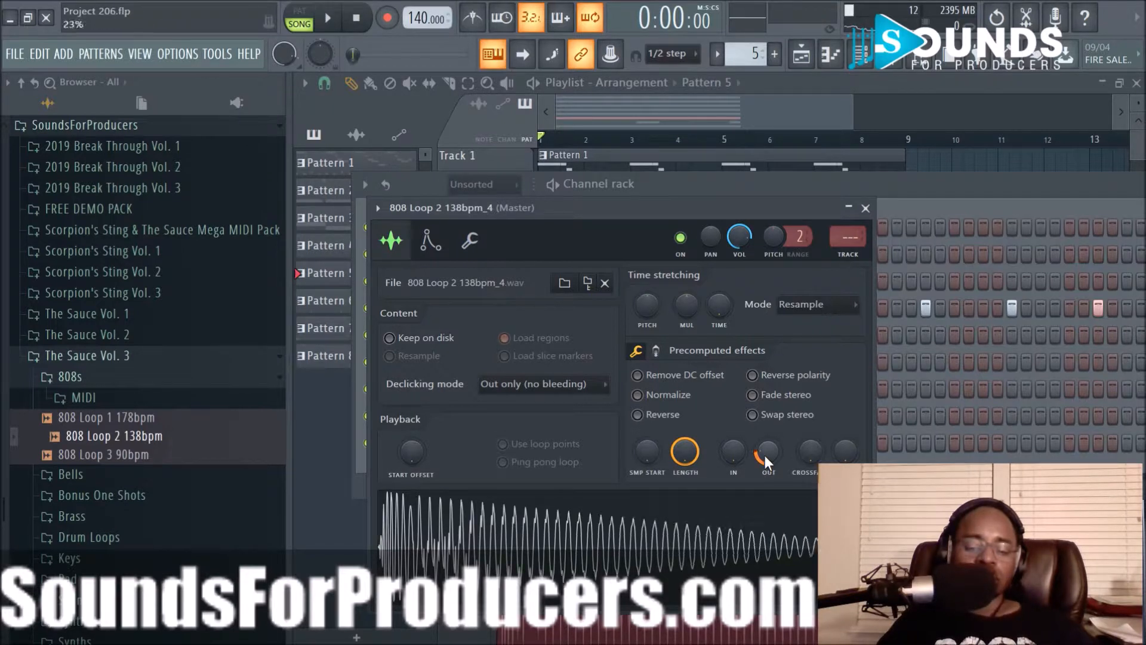
click(756, 545)
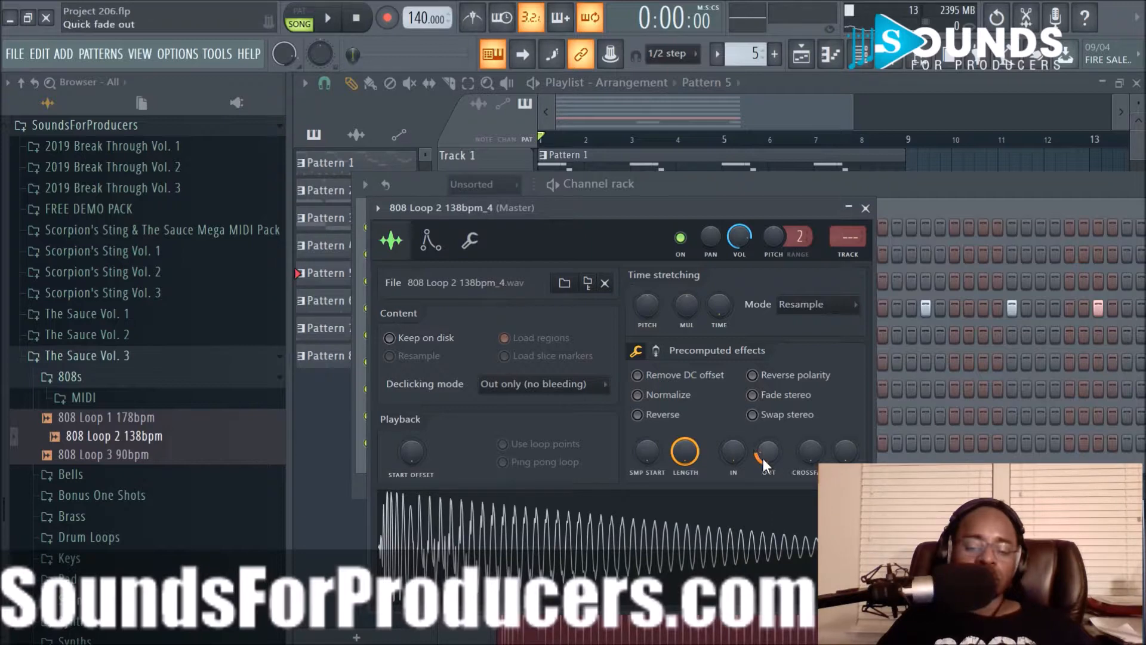
click(755, 545)
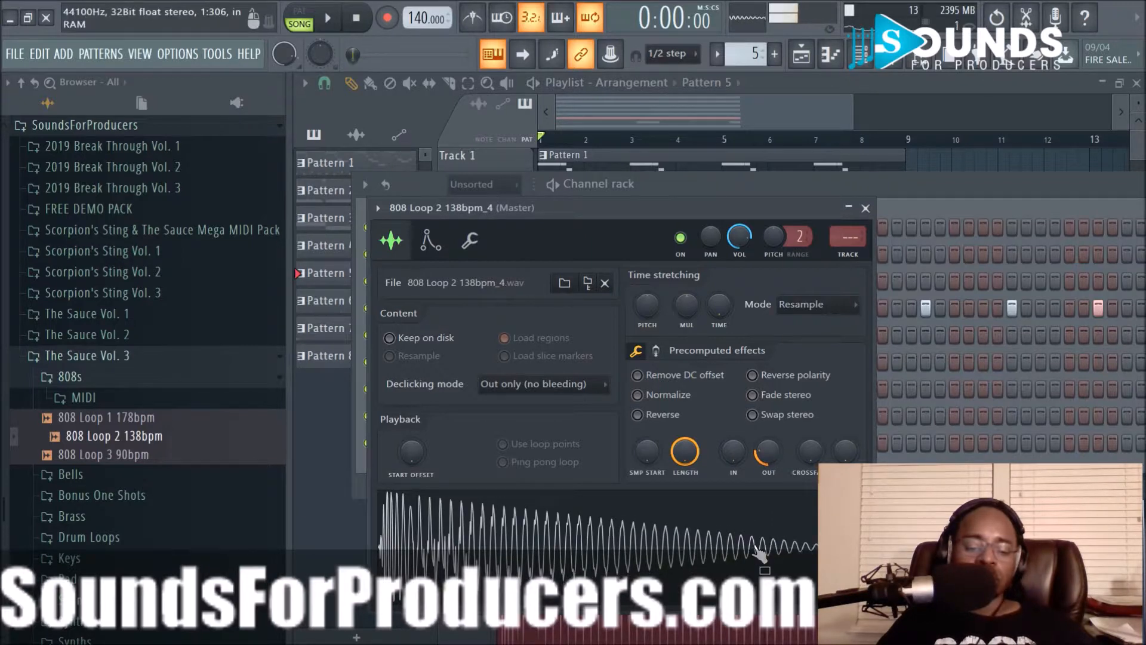
click(865, 208)
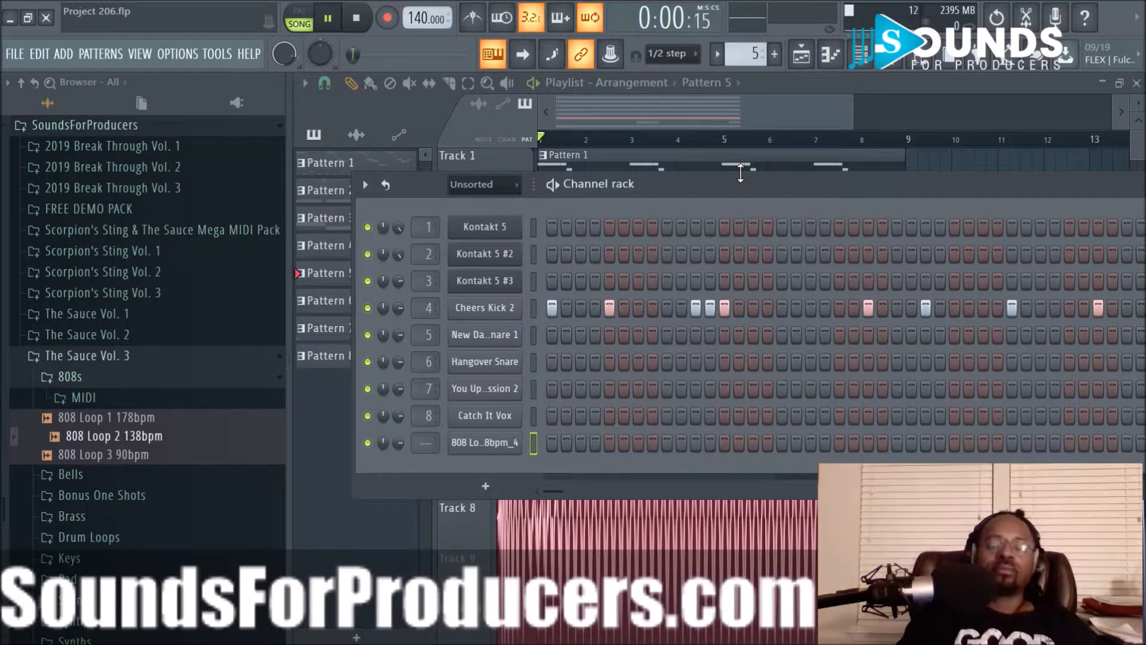
Play the arrangement from the start, hide the channel rack to show the playlist, and stop playback.
key(space)
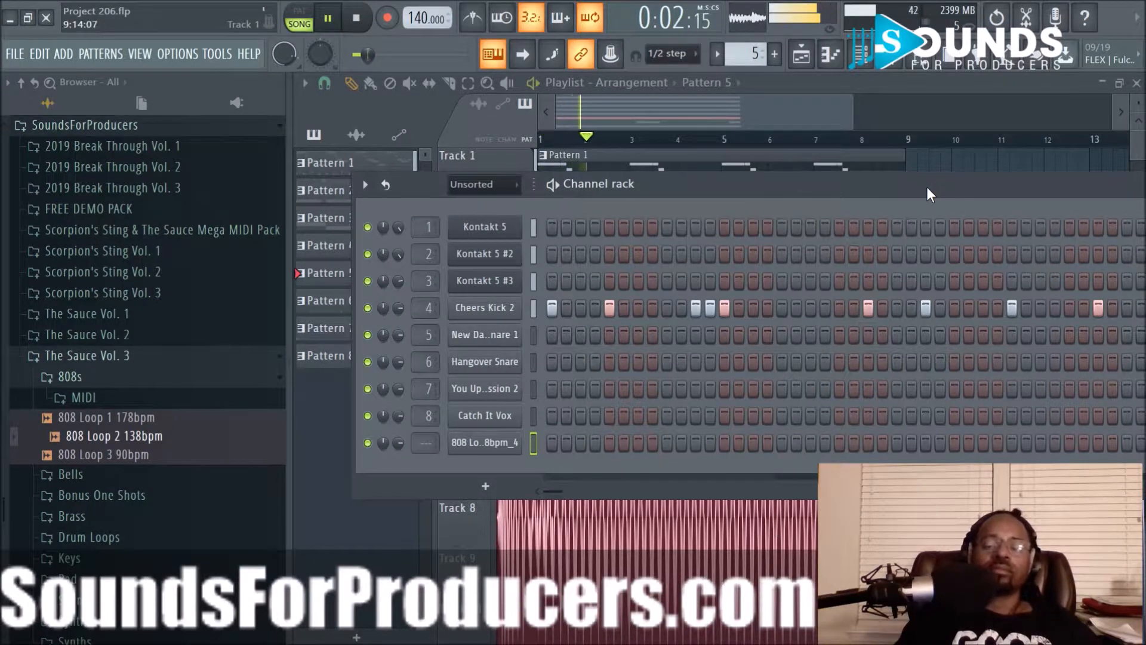
key(F6)
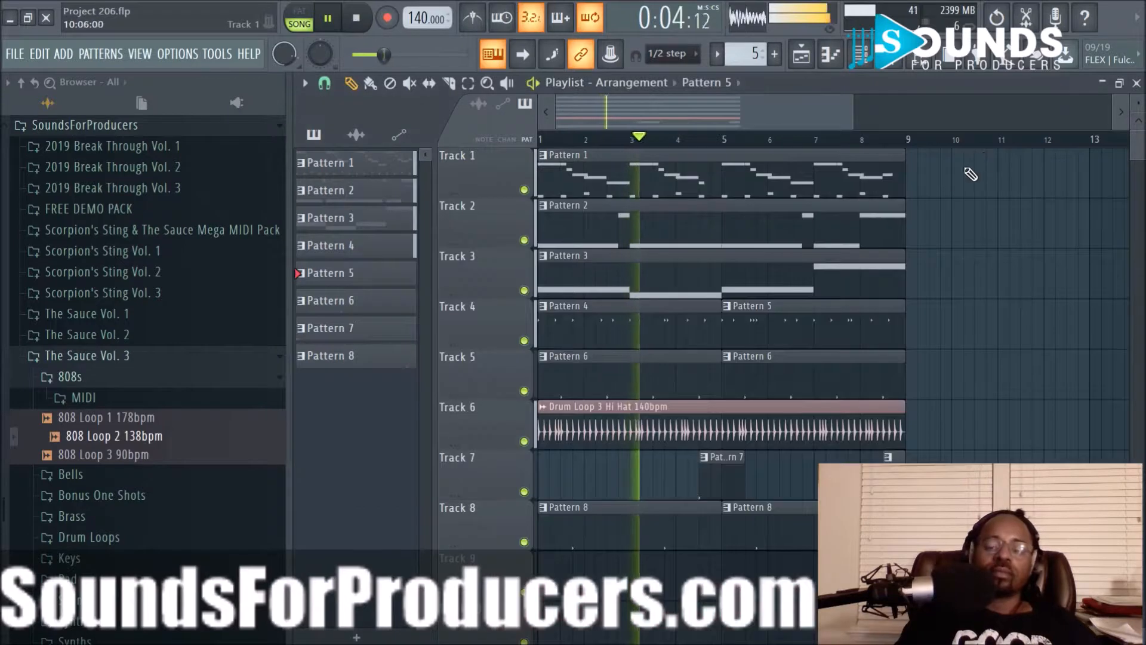
key(space)
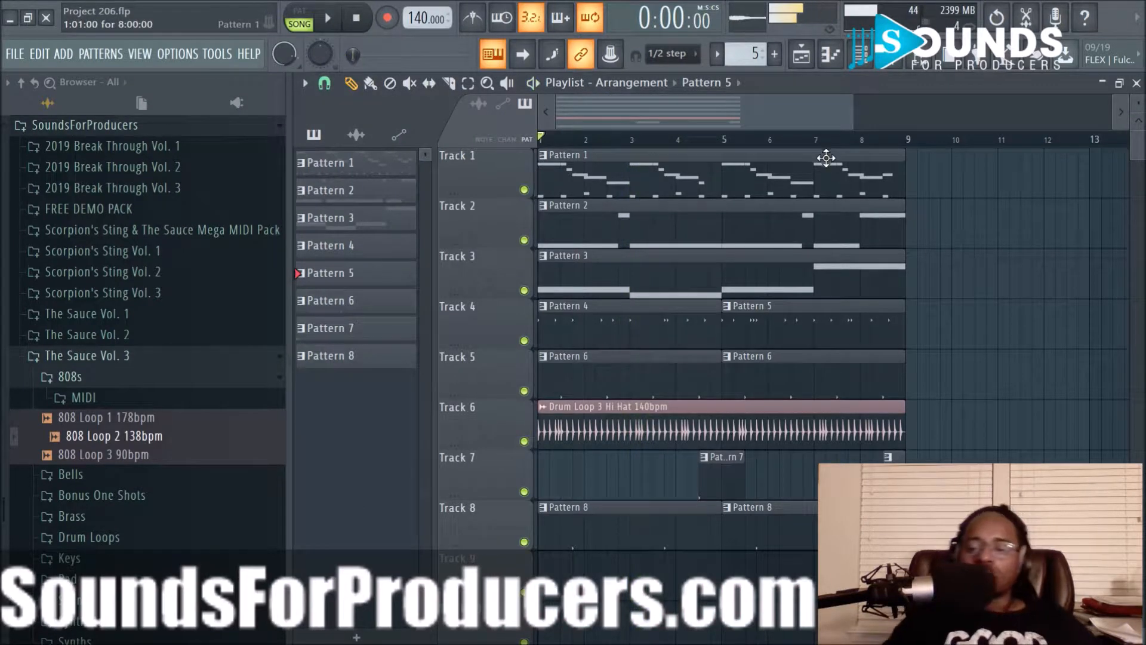
Create Pattern 9 and place it as a four-bar clip on Track 9 starting at bar 1.
click(774, 54)
drag(596, 590, 716, 591)
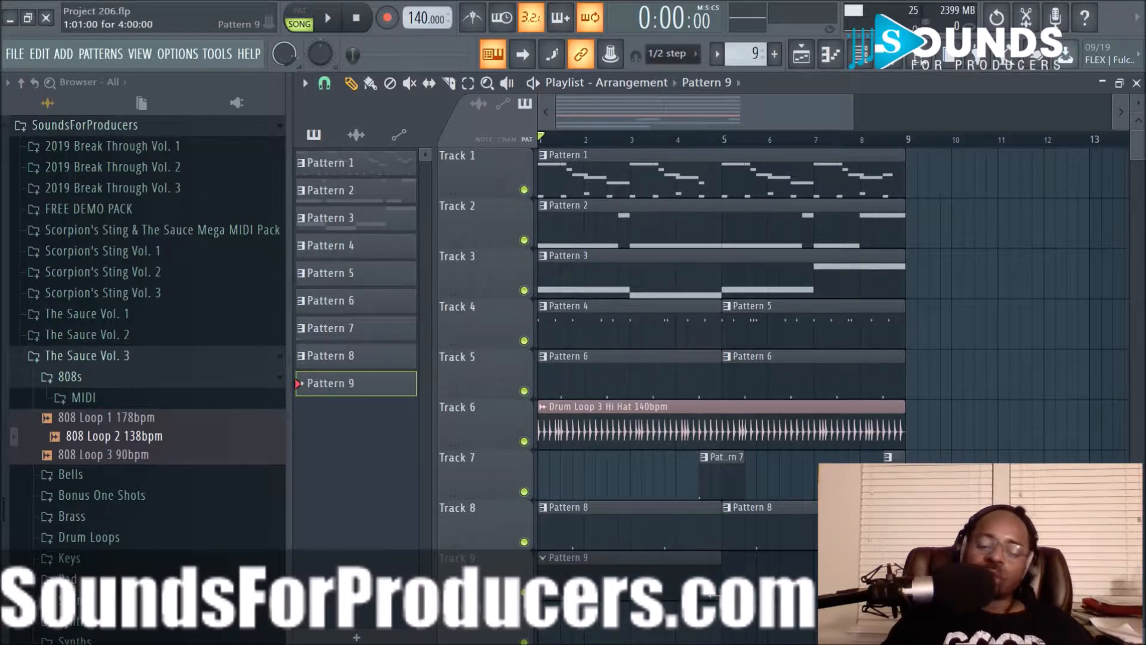
Detect the pitch regions of the 808 Loop 2 138bpm channel's sample in Edison, close the editor and return to the playlist.
click(859, 54)
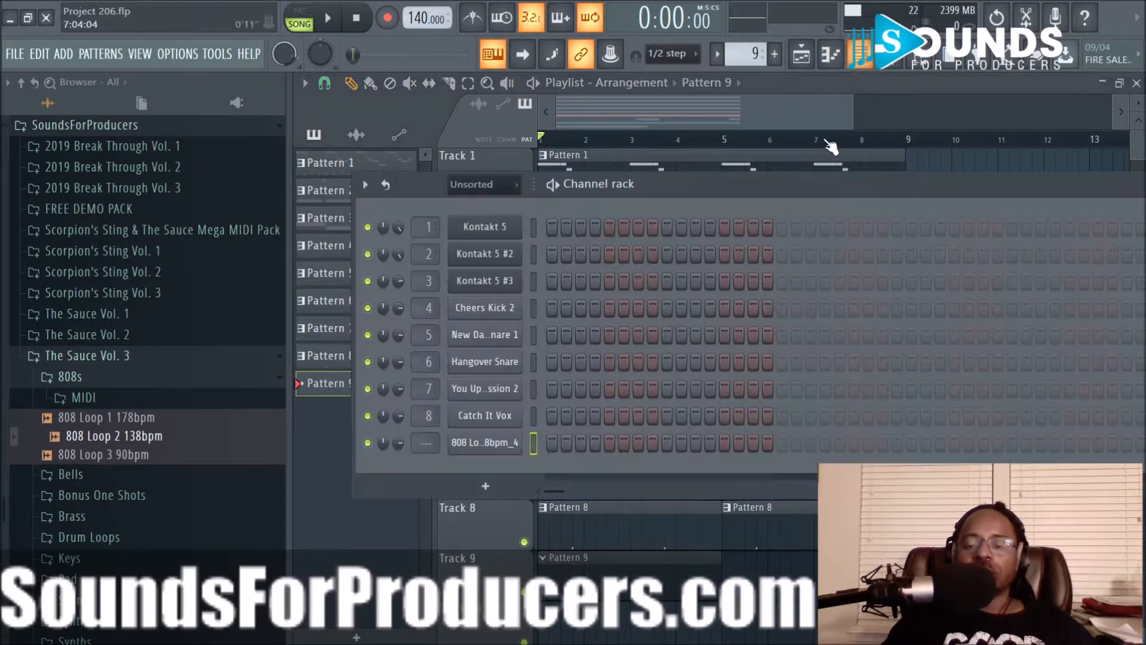
click(526, 444)
right_click(496, 533)
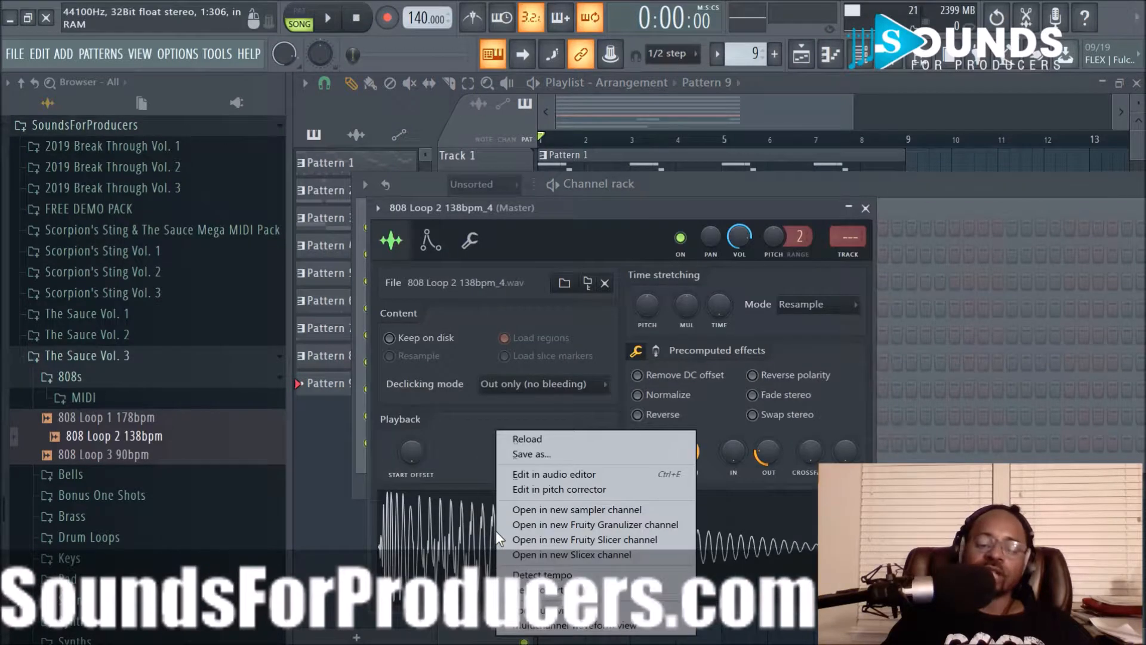
click(551, 475)
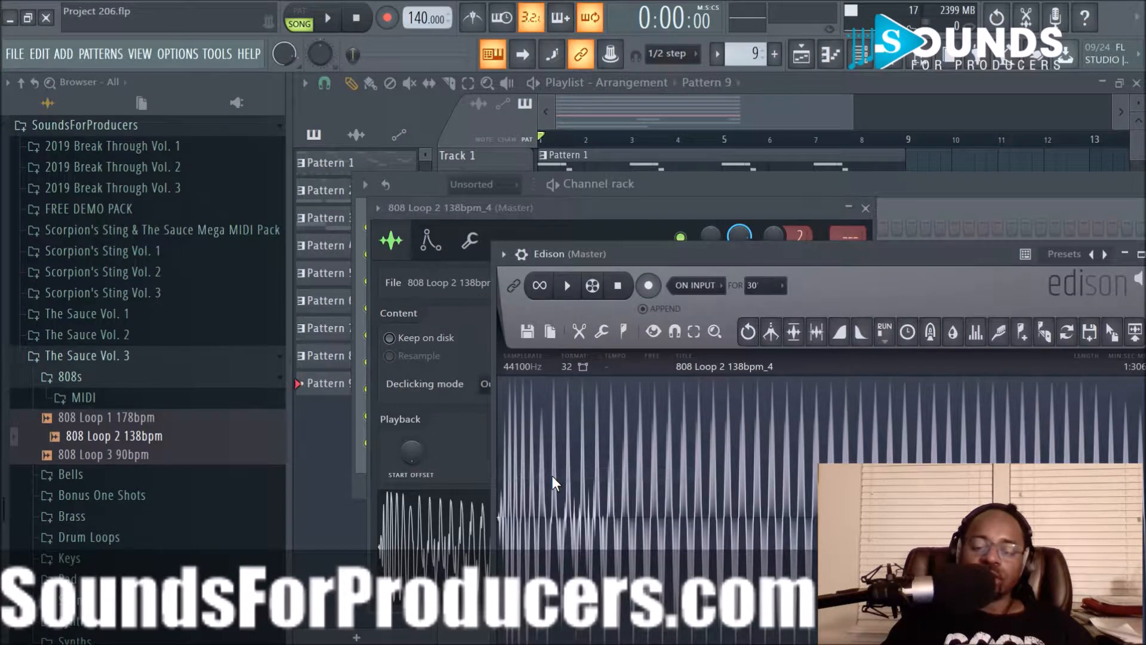
drag(659, 255, 524, 173)
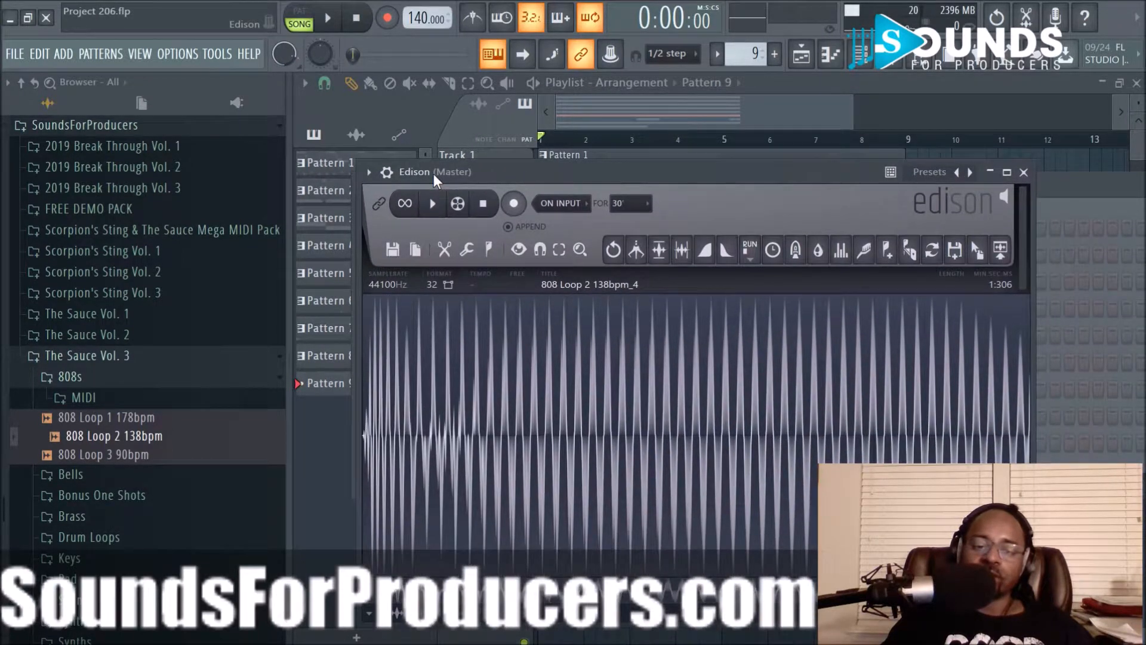
click(494, 250)
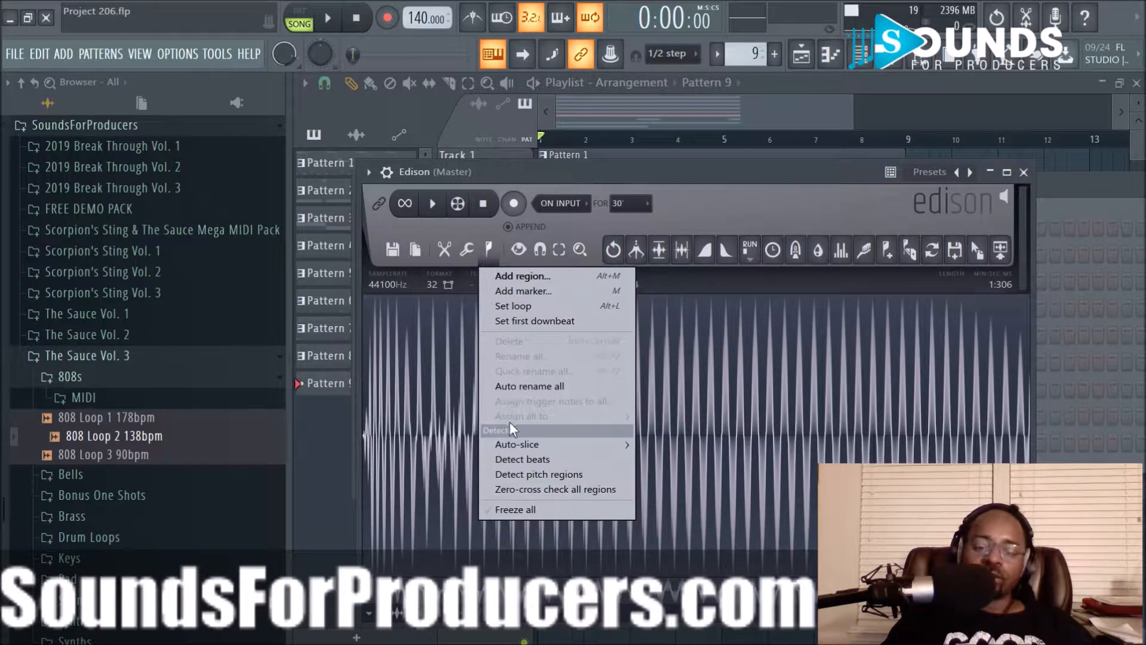
click(519, 474)
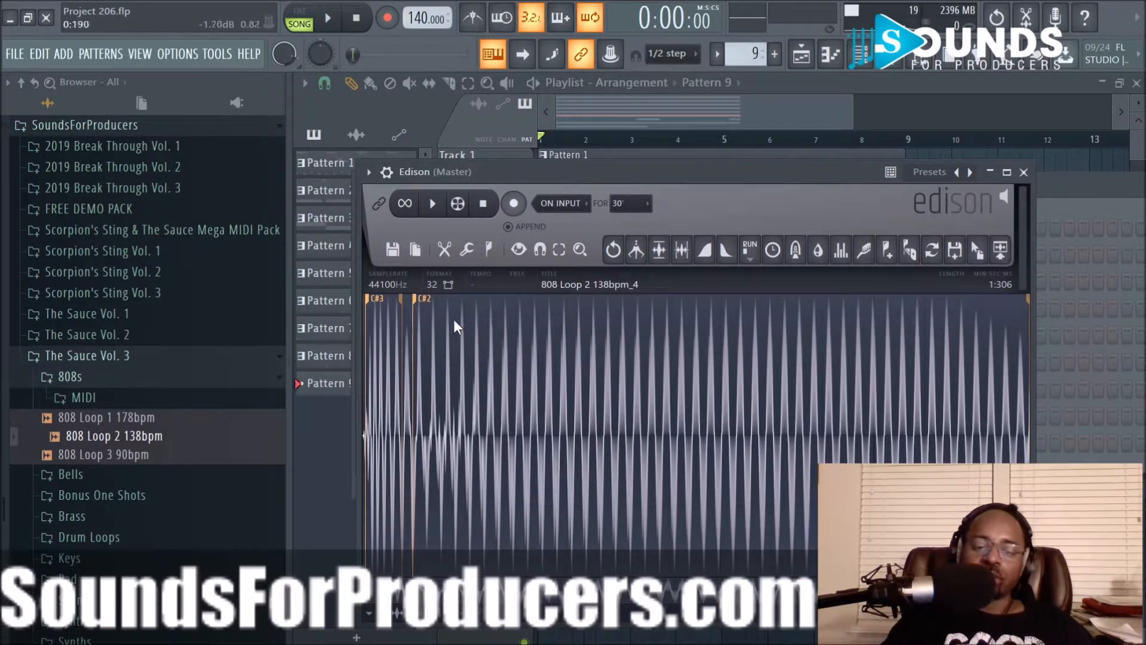
click(1024, 173)
click(810, 61)
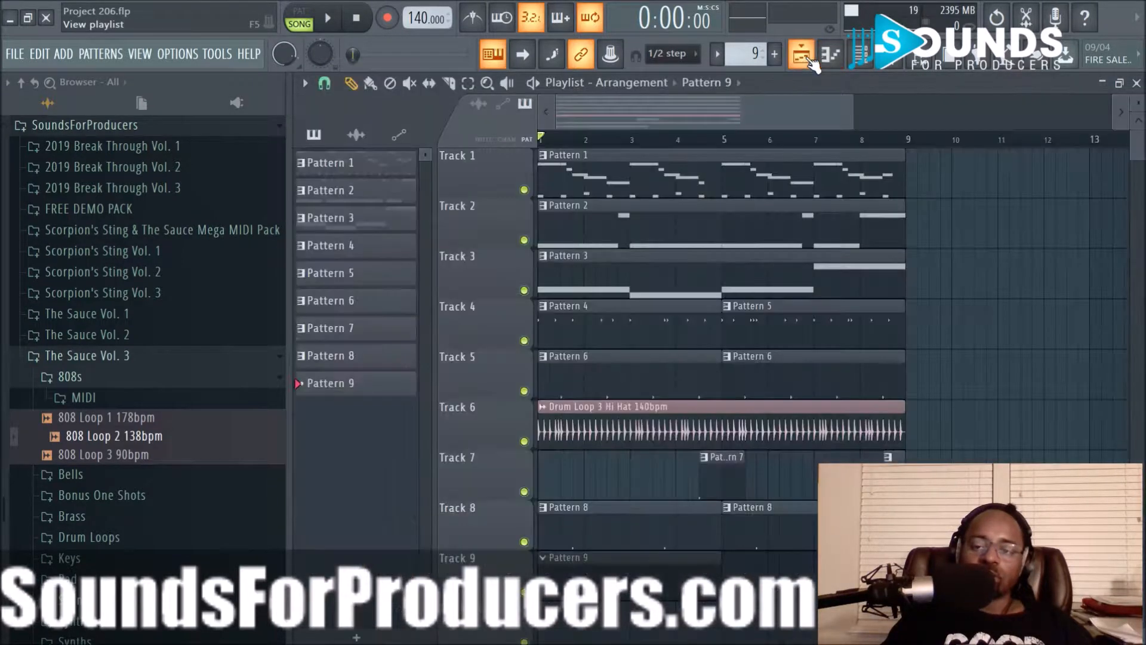
Review the root note and sample settings of the 808 Loop 2 138bpm_4 channel, previewing a low key.
click(860, 53)
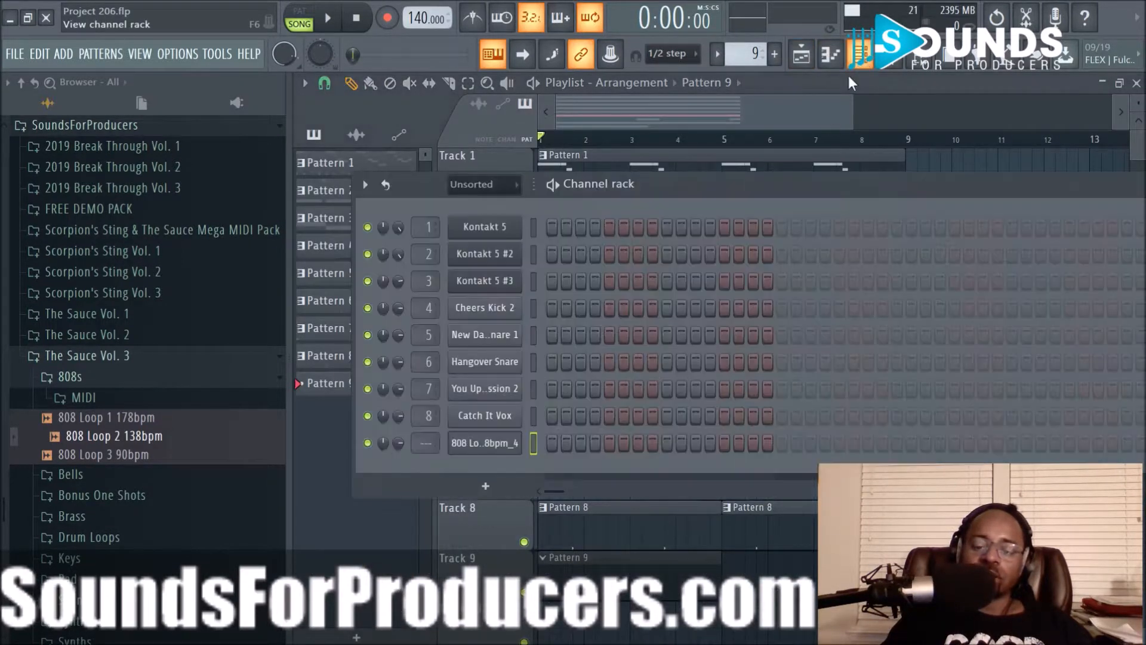
click(503, 449)
click(470, 241)
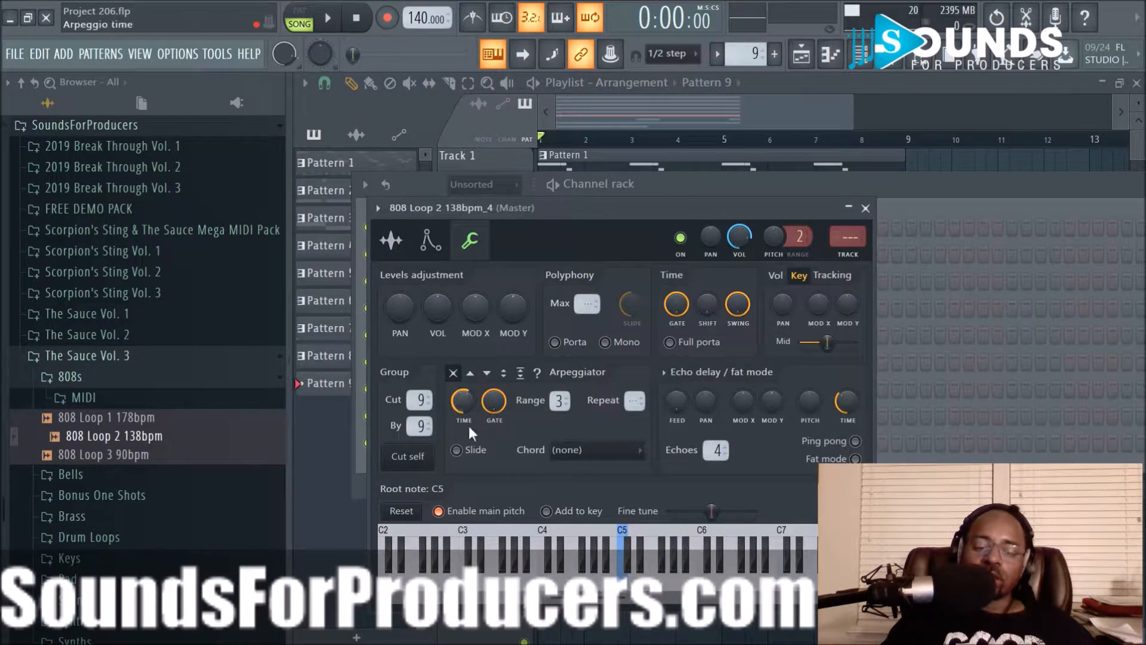
scroll(470, 558, up, 3)
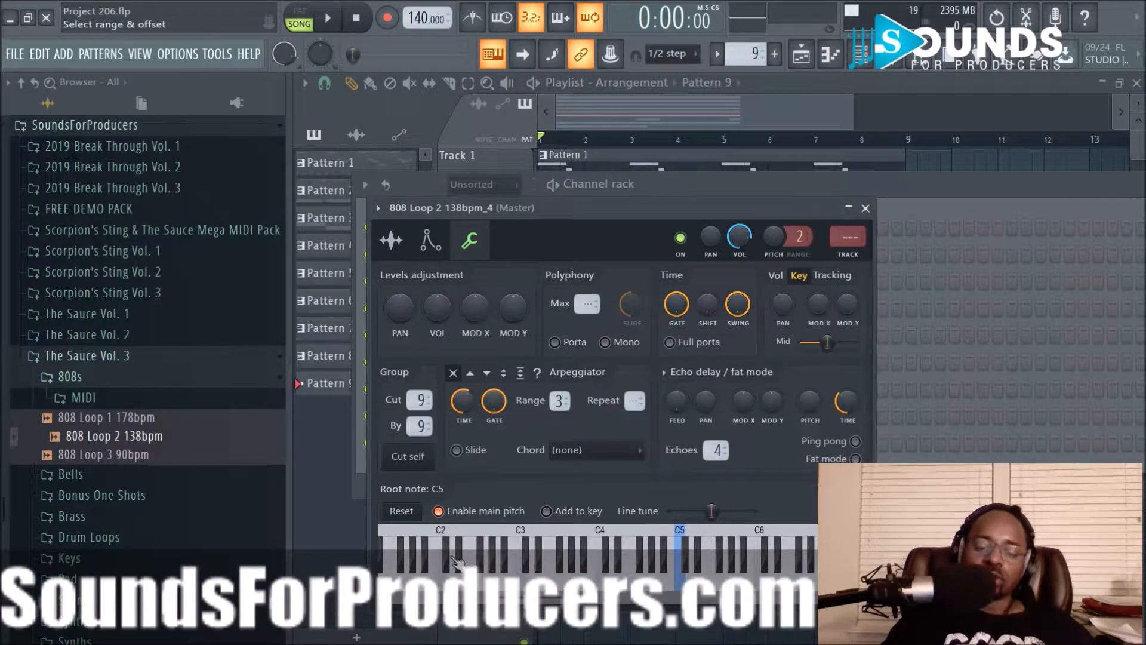
click(454, 566)
click(393, 242)
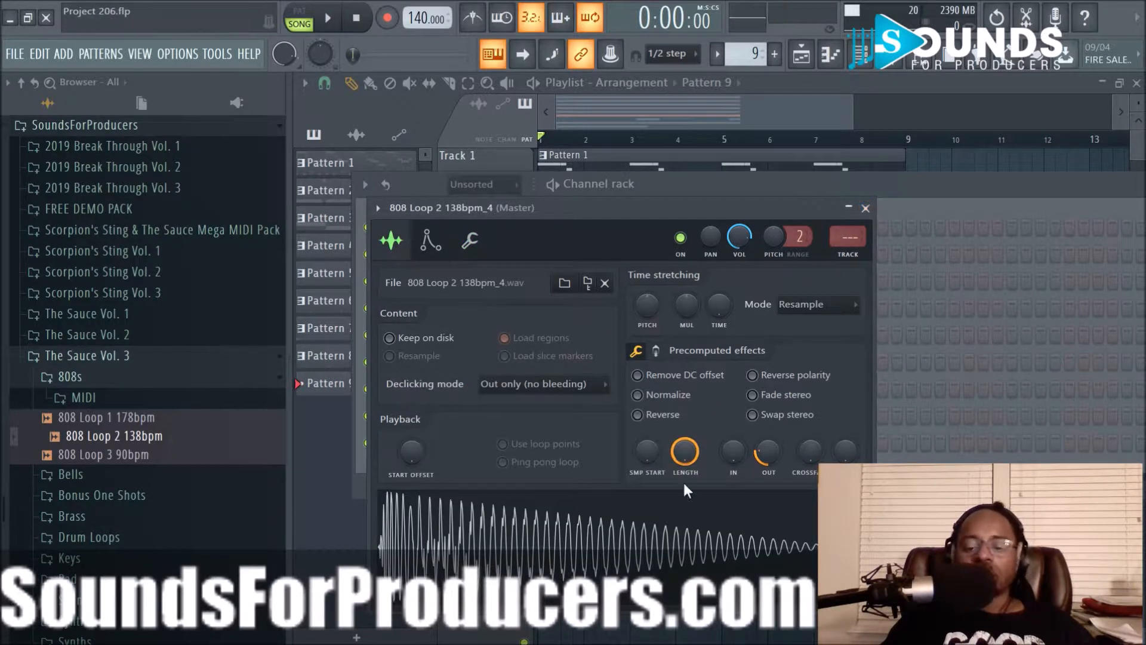
click(866, 208)
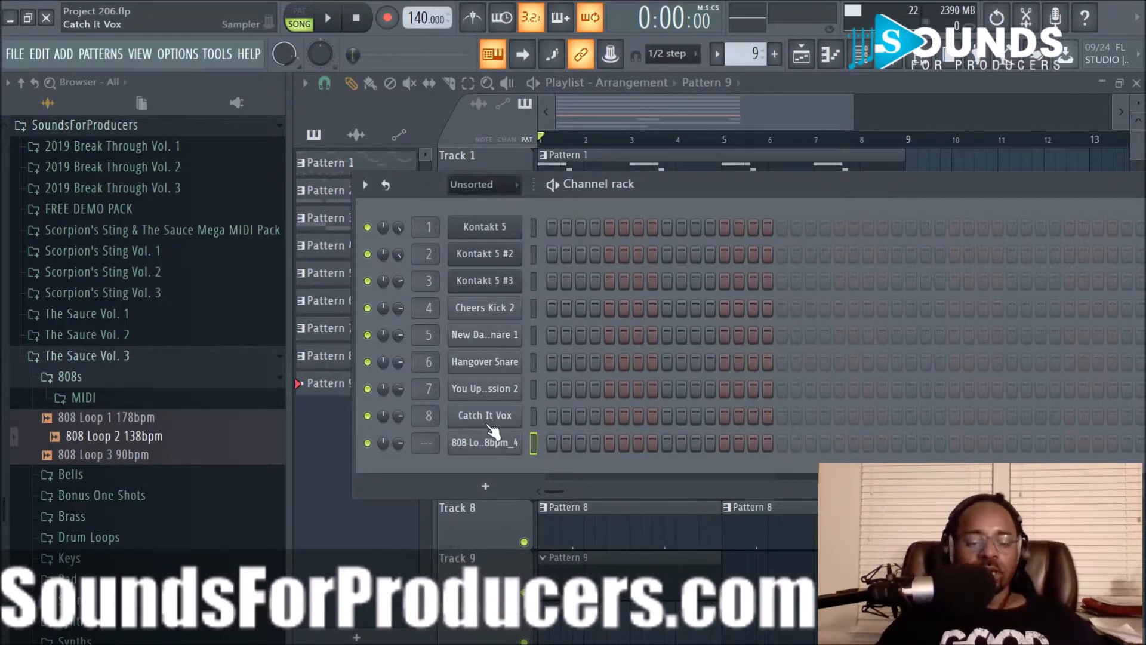
Open the piano roll of the 808 Loop 2 138bpm_4 channel for Pattern 9 and hide the browser to widen it.
click(583, 575)
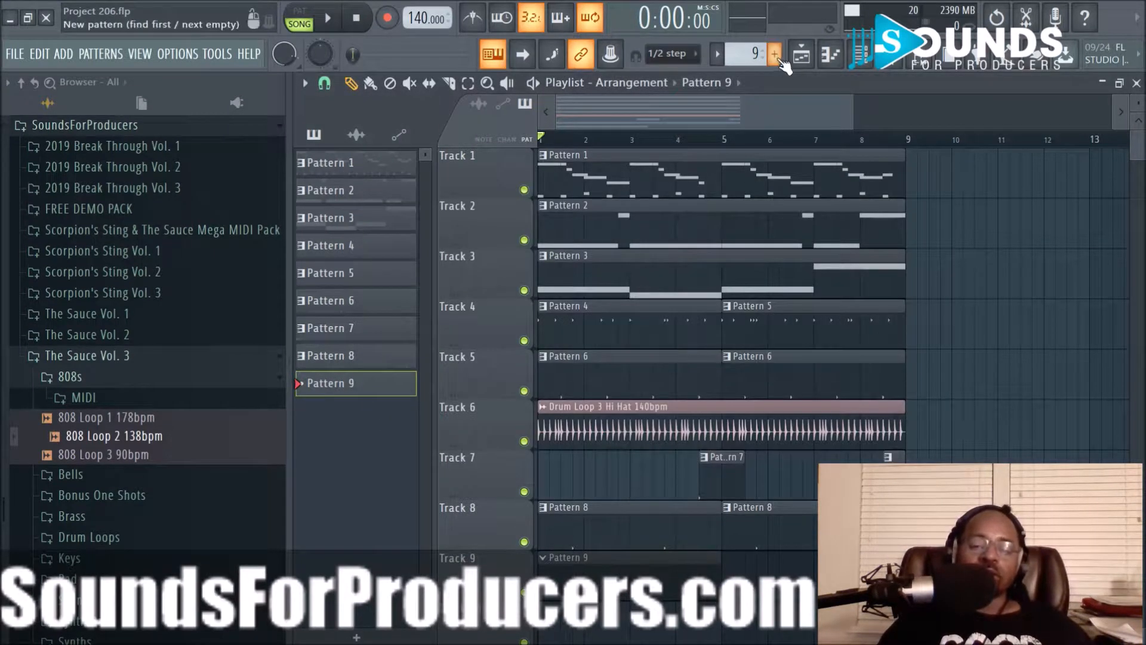
click(816, 55)
click(815, 55)
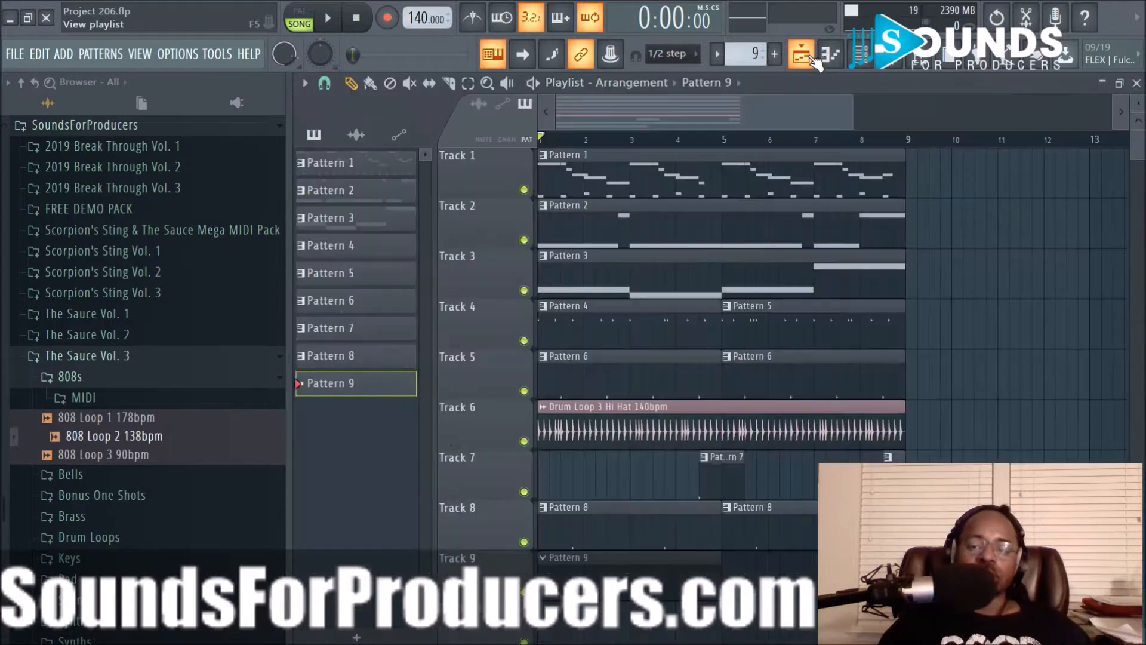
click(834, 57)
click(338, 351)
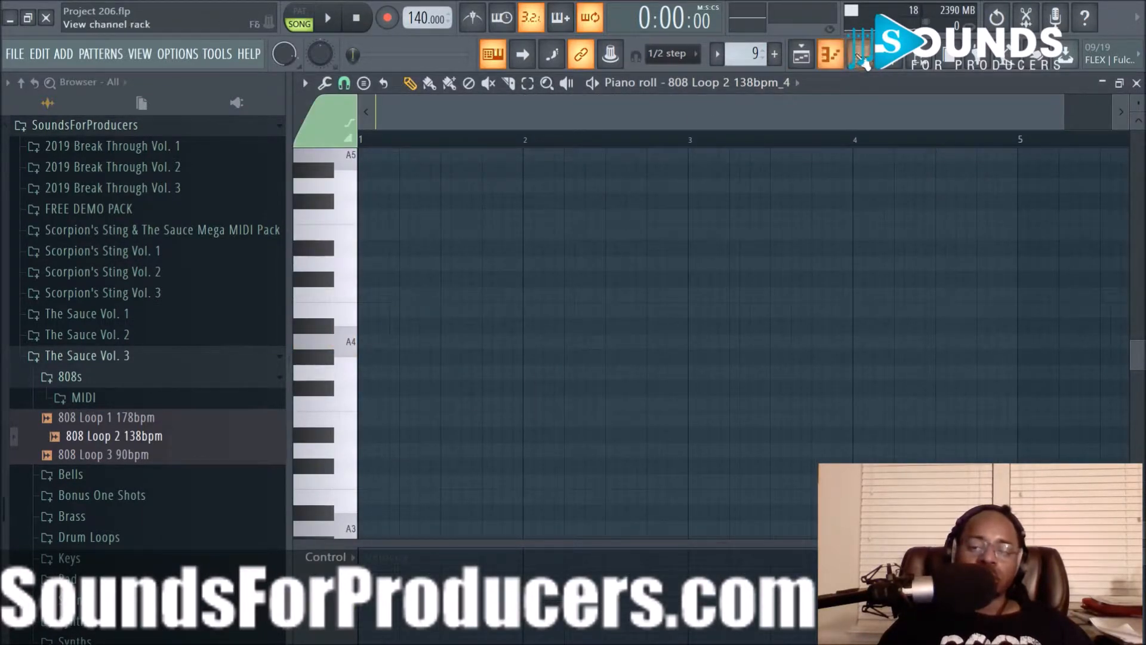
click(919, 58)
scroll(180, 347, down, 3)
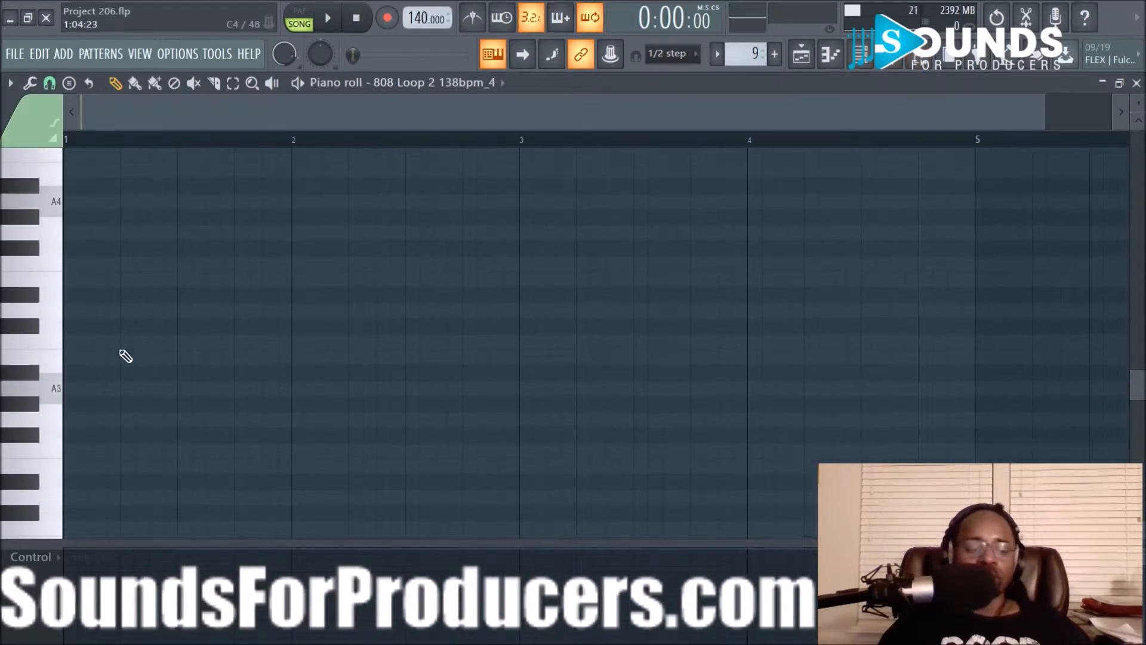
Audition the 808 on A3 and A2 against the playing song to find its matching pitch.
click(52, 389)
click(55, 391)
key(space)
click(58, 389)
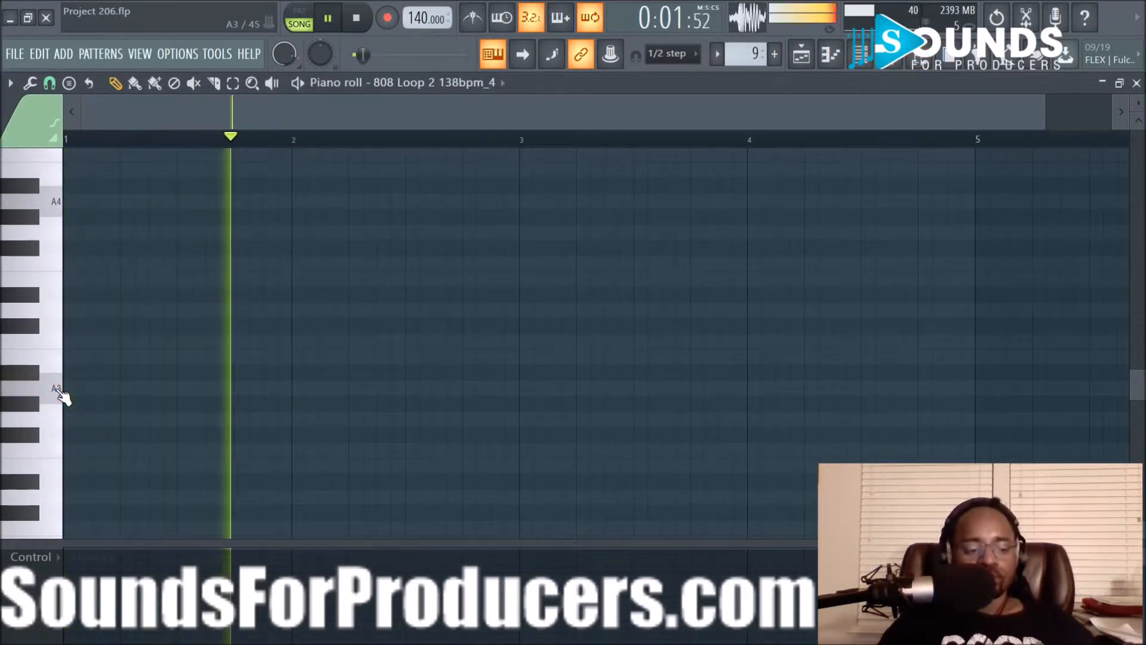
scroll(61, 396, down, 3)
click(58, 437)
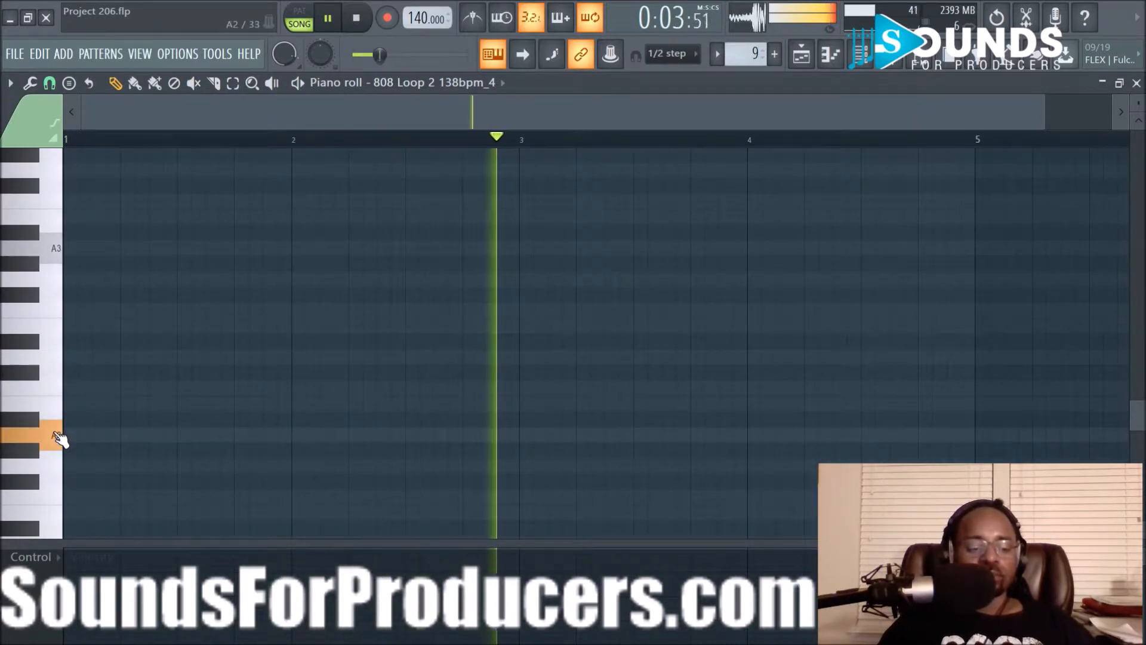
click(49, 250)
click(47, 253)
click(47, 251)
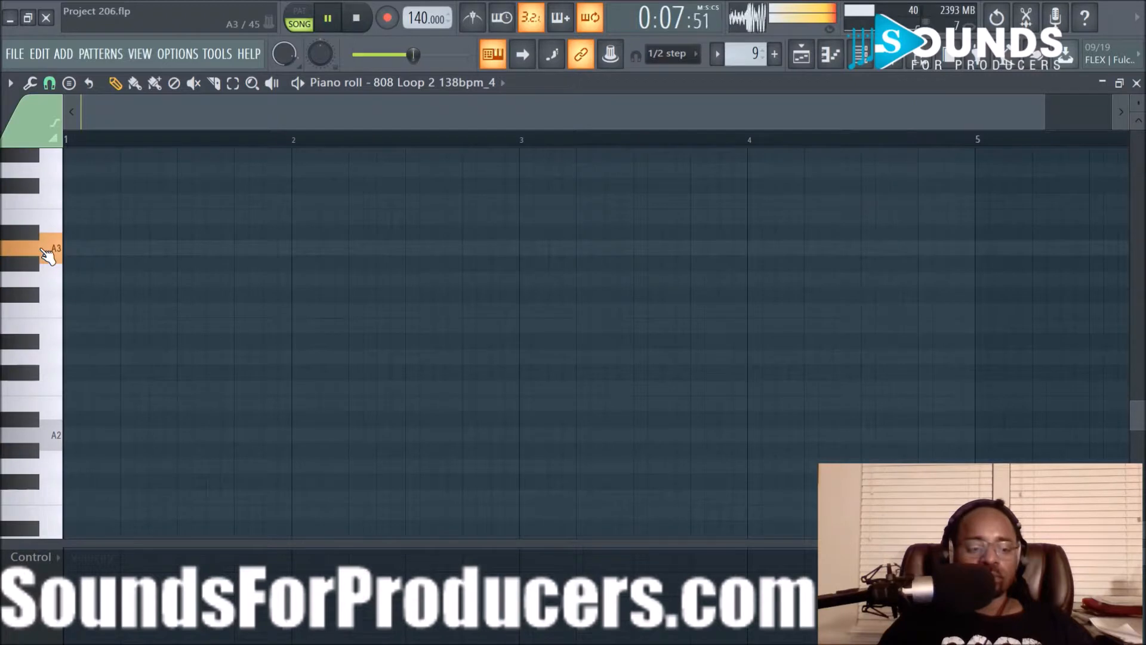
key(space)
Copy the Cheers Kick 2 step sequence from Pattern 4 in the channel rack.
click(829, 53)
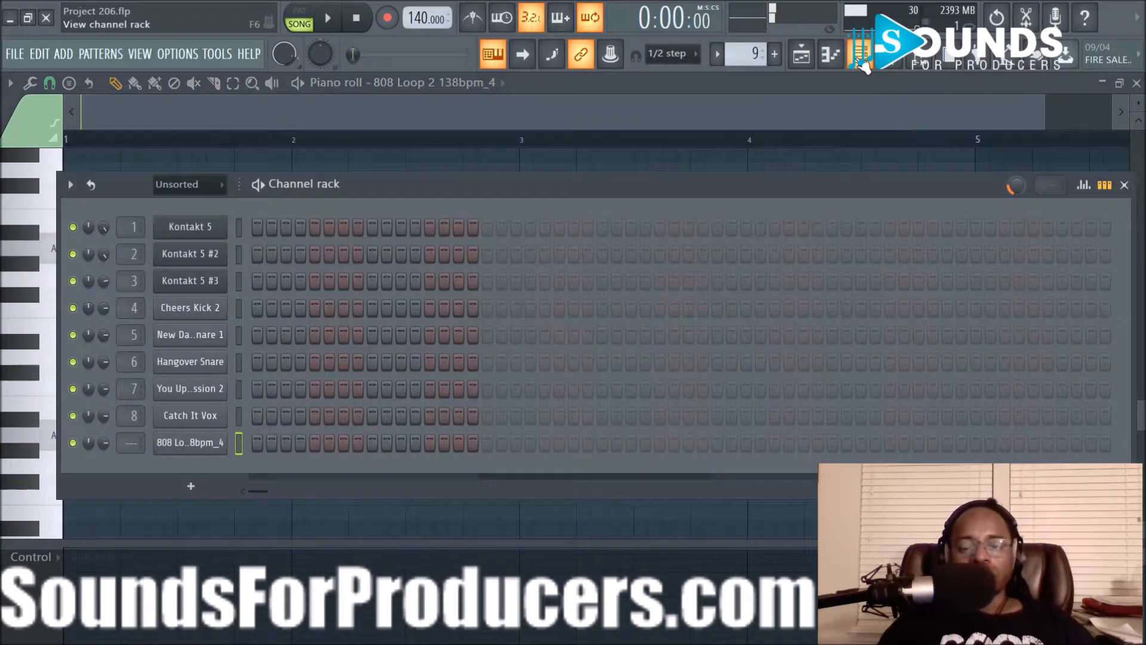
scroll(751, 50, down, 3)
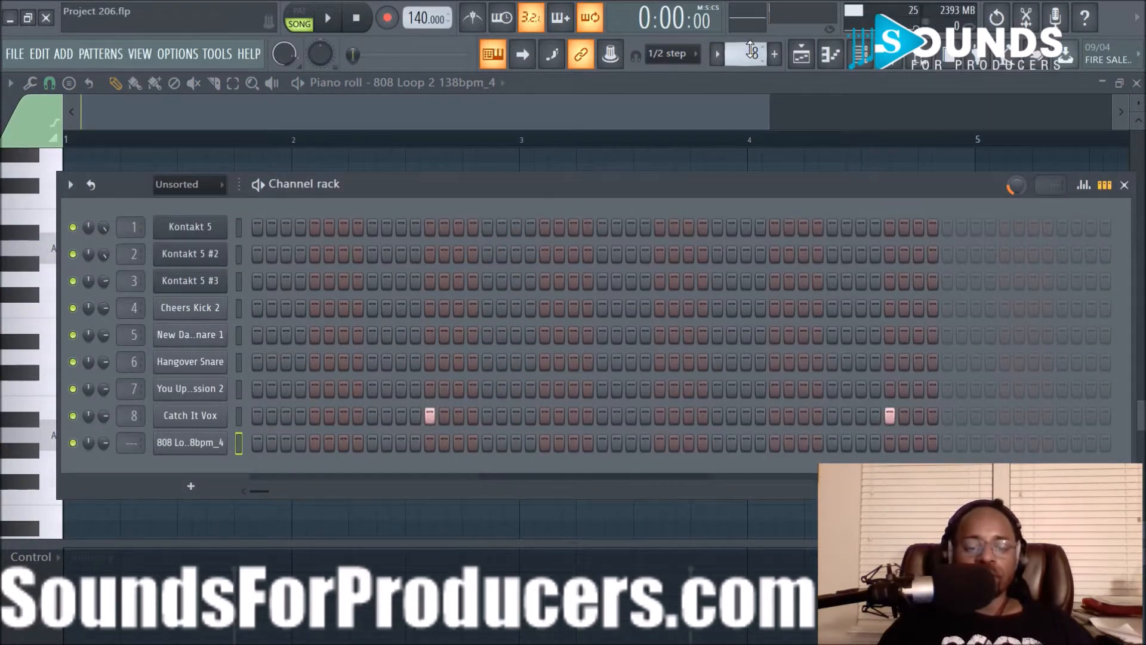
scroll(751, 50, down, 1)
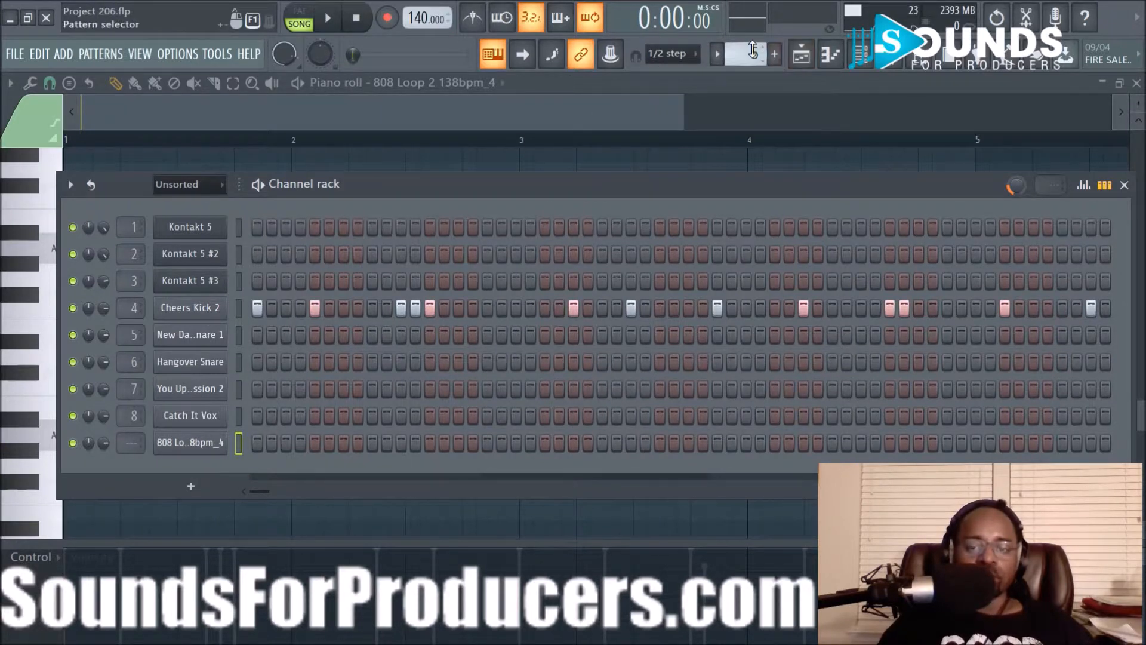
scroll(753, 50, down, 1)
right_click(197, 312)
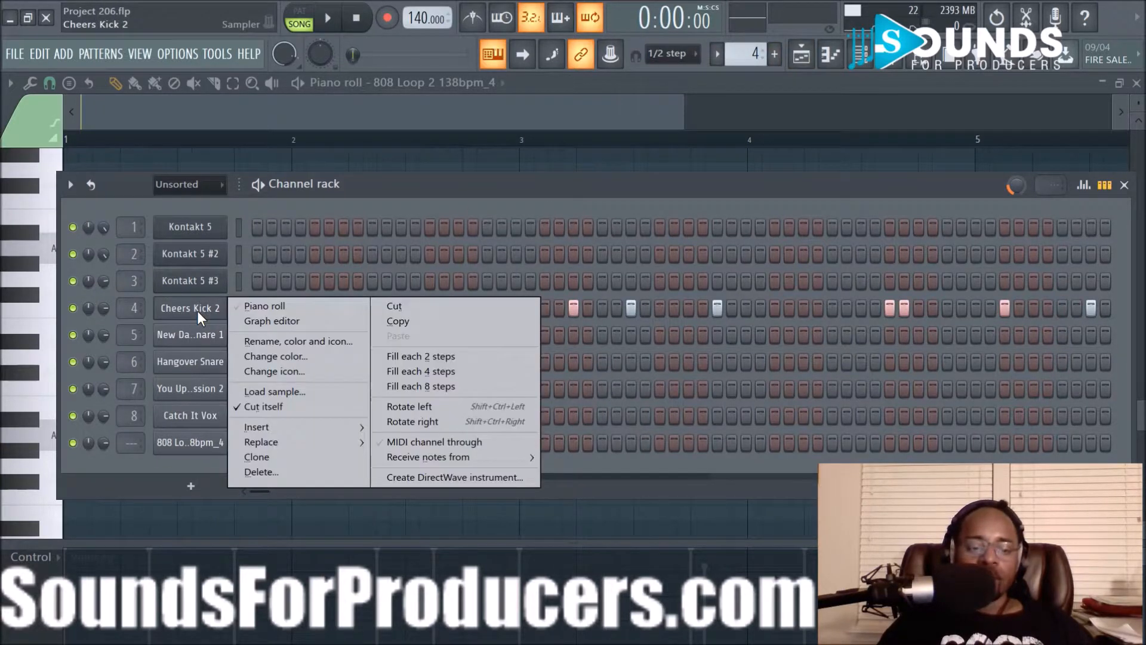
click(405, 325)
Paste the copied kick steps into the 808 Loop 2 138bpm_4 channel of Pattern 9 and return to its piano roll.
scroll(738, 54, up, 4)
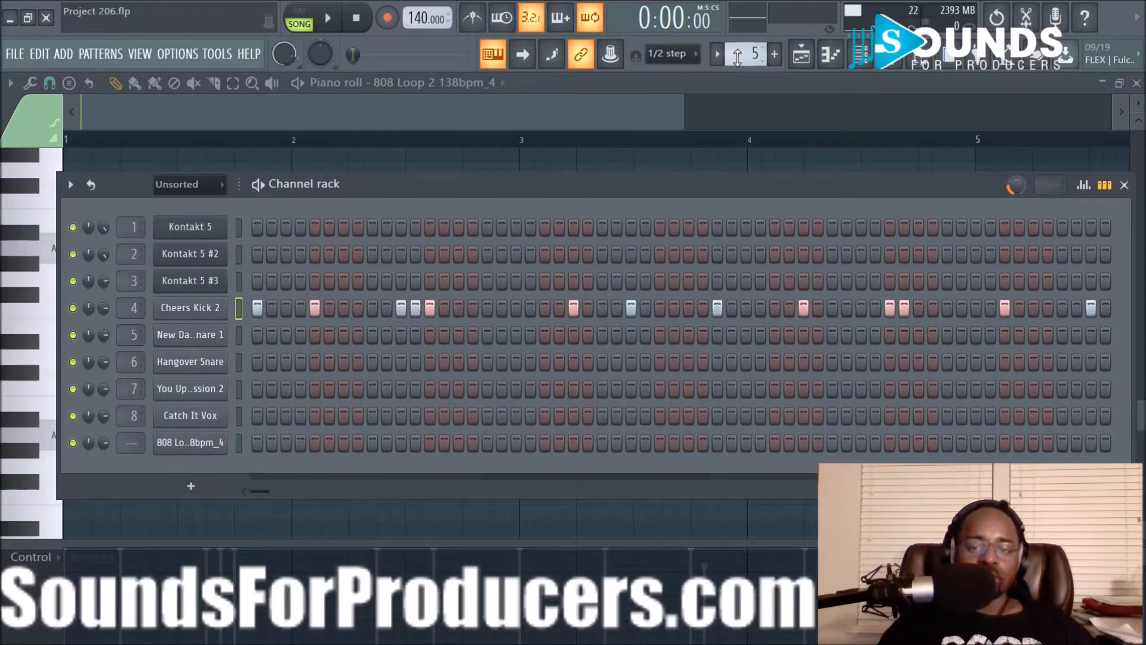
scroll(738, 58, up, 1)
click(235, 443)
right_click(206, 447)
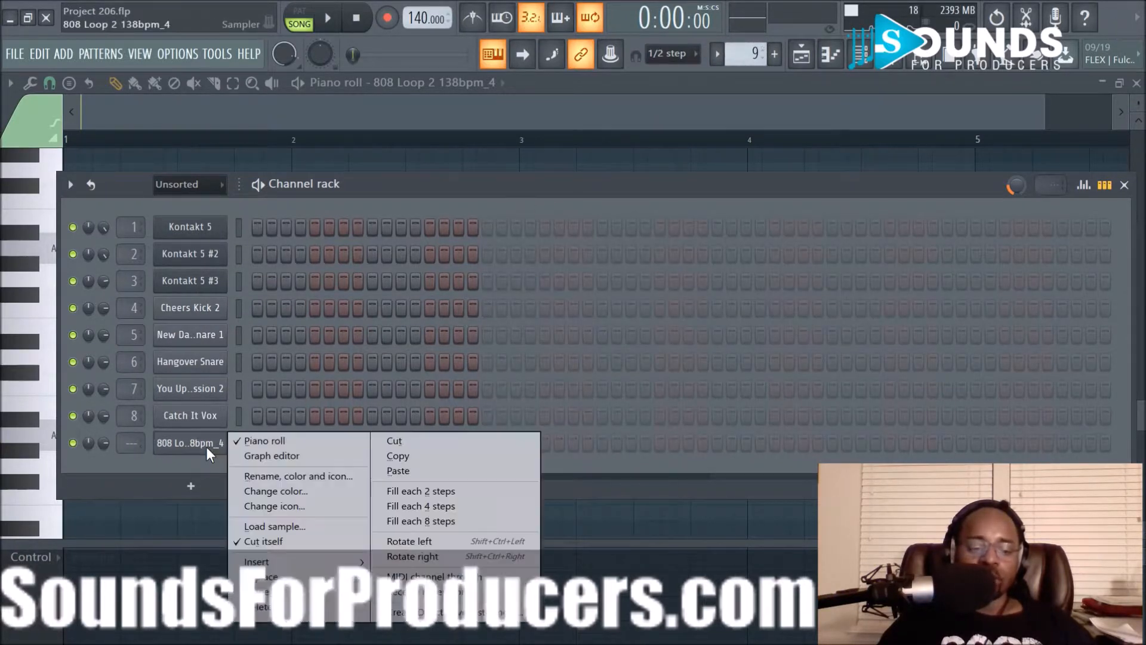
click(392, 468)
key(F6)
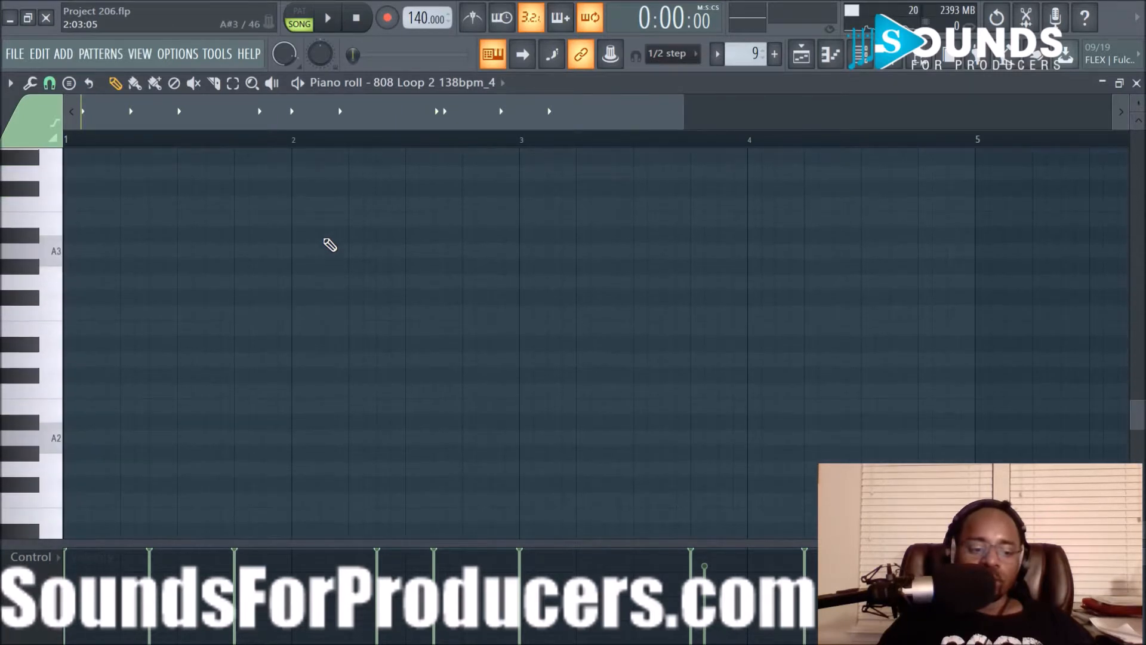
Transpose all the pasted 808 notes down to A4 and play the song to check them.
key(ctrl+a)
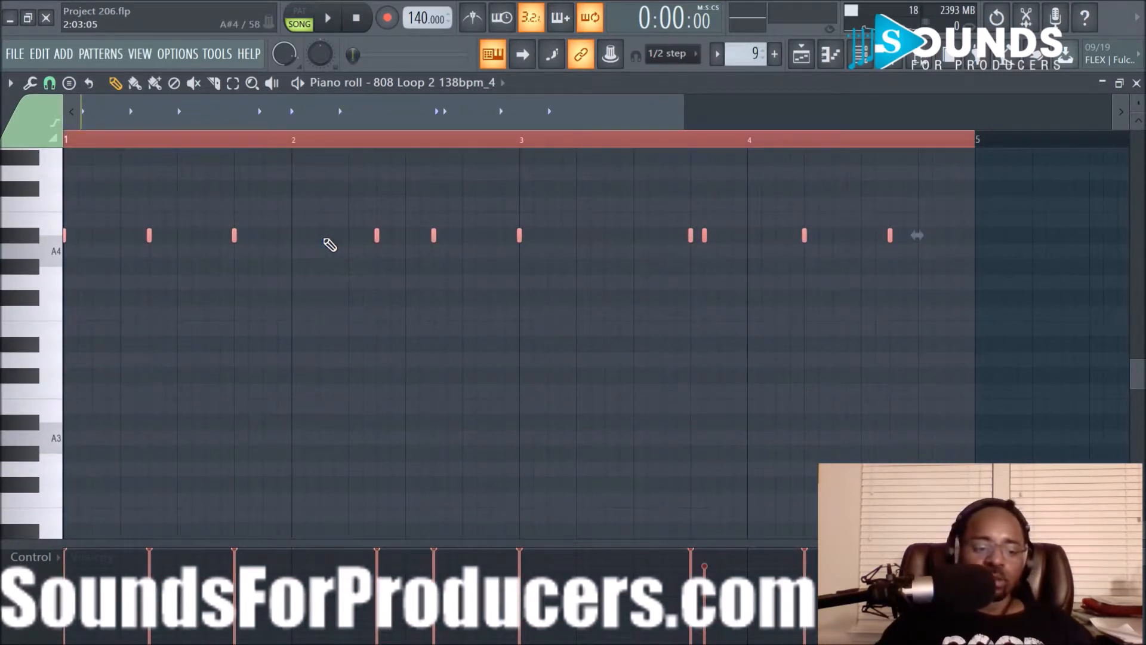
key(Down)
key(space)
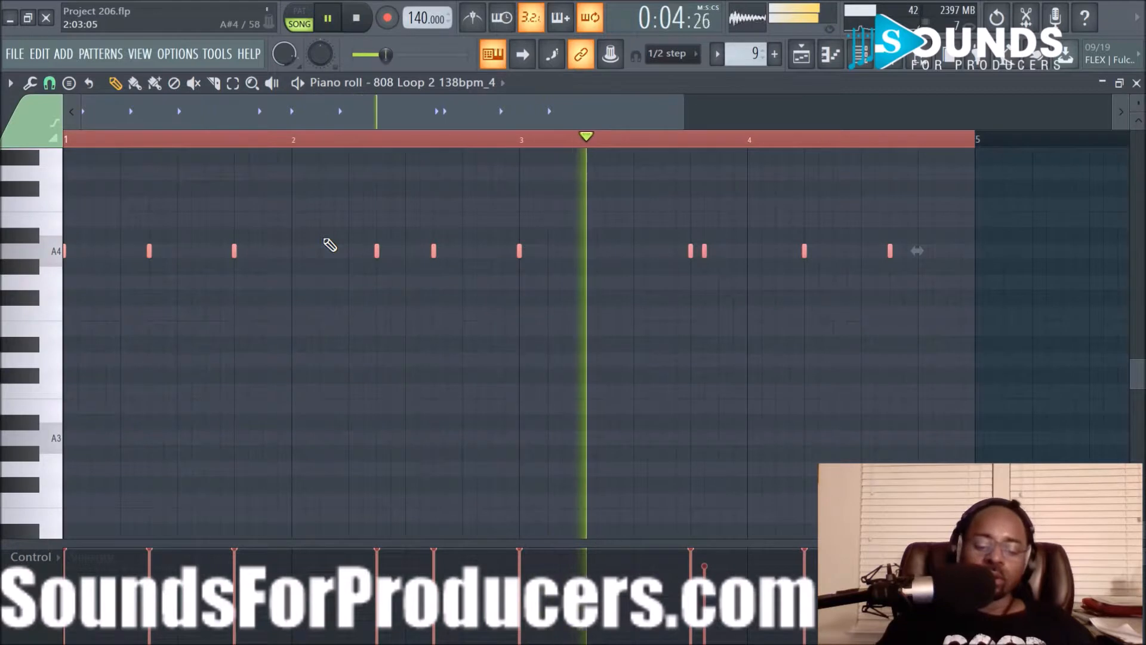
Lengthen all 808 notes to meet the following one with the Articulator's default settings.
key(alt+l)
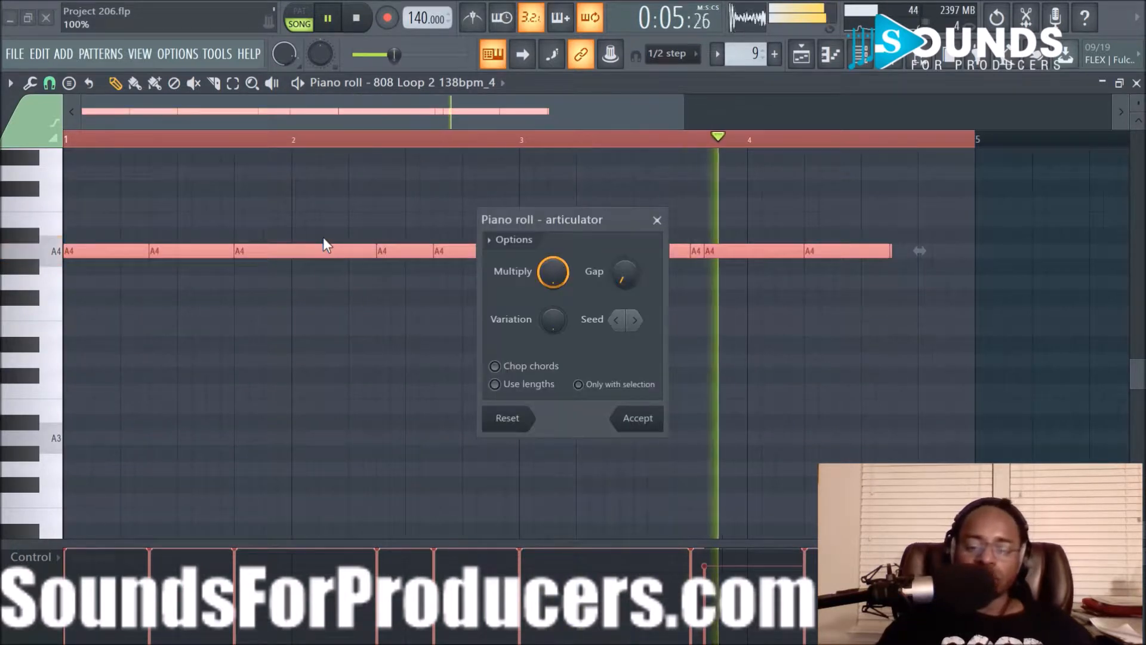
click(635, 420)
key(space)
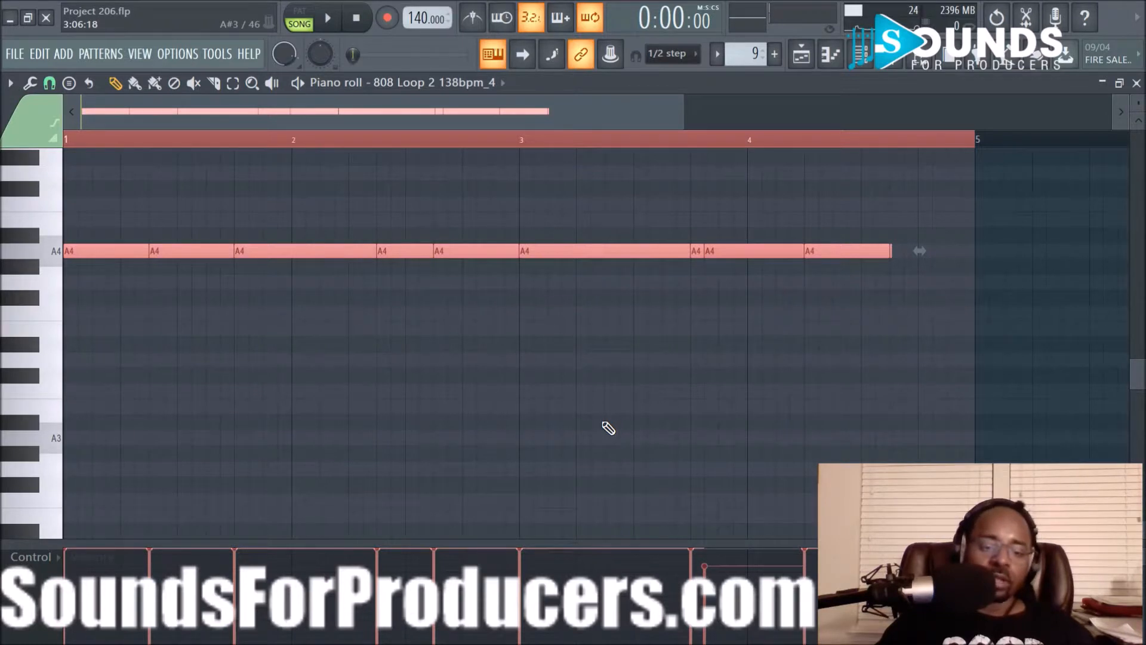
Transpose all 808 notes down one octave to A3 and play the song to hear them.
key(ctrl+Down)
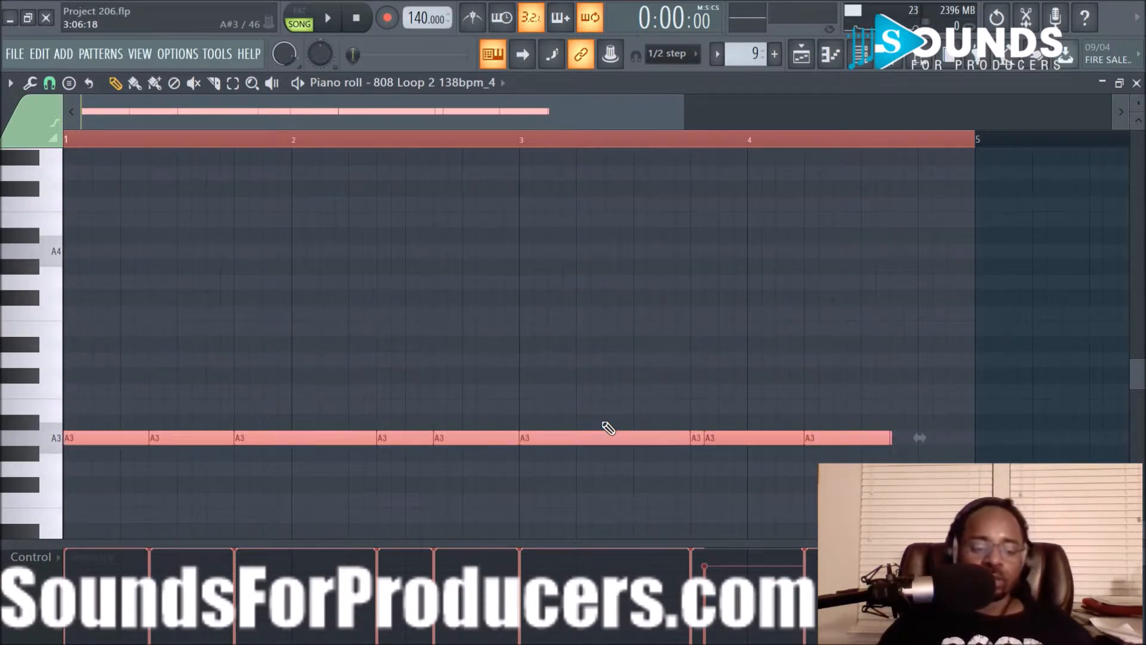
key(space)
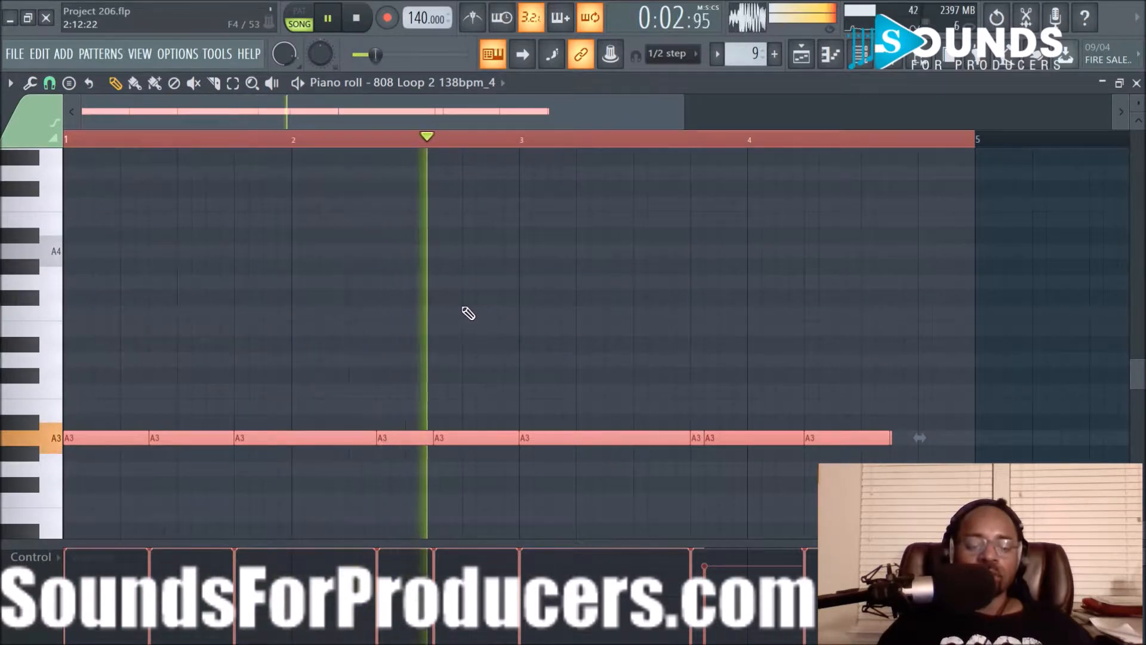
key(space)
Raise the fourth 808 note and the short note before bar 4 by one octave to A4, listening during playback.
key(ctrl+d)
click(403, 440)
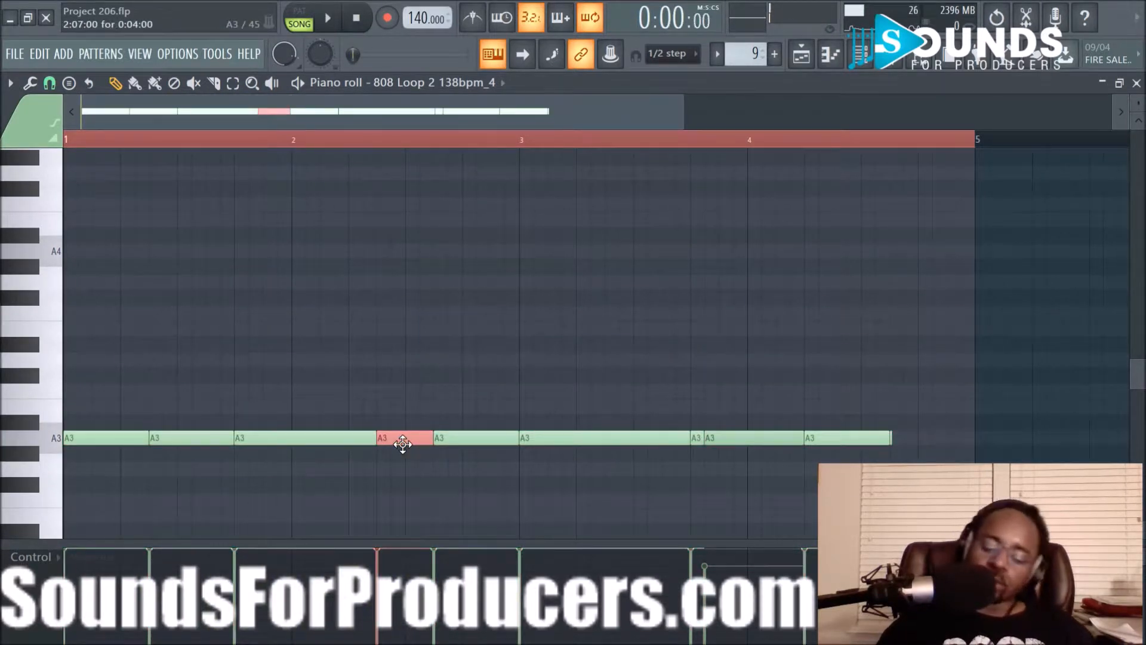
key(ctrl+Up)
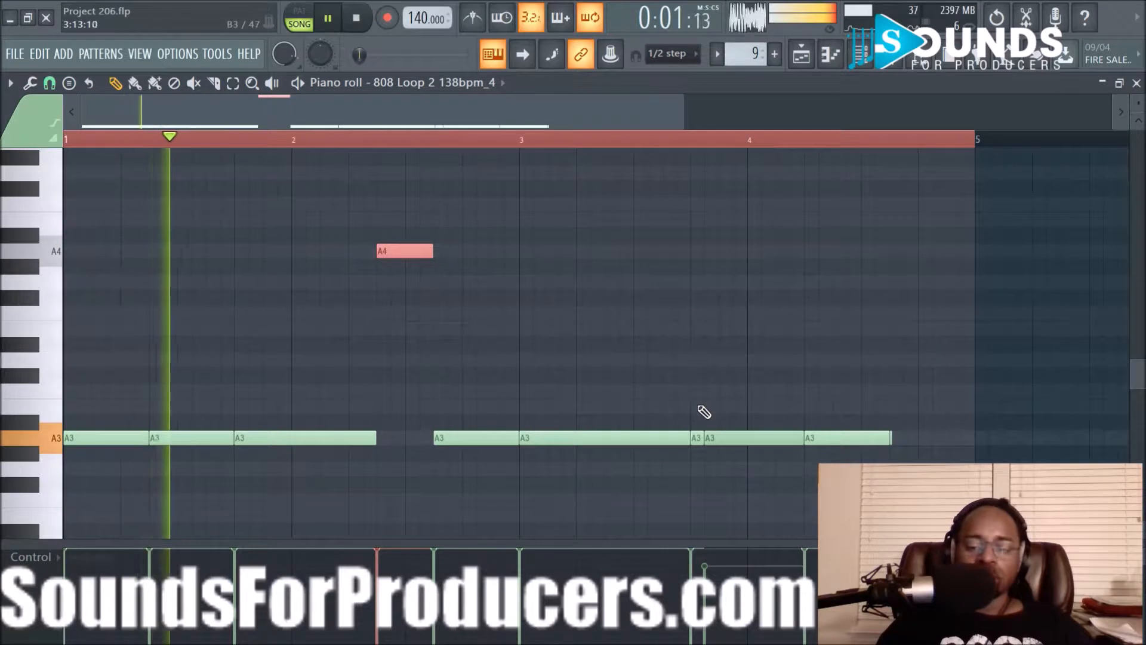
click(697, 439)
key(ctrl+Up)
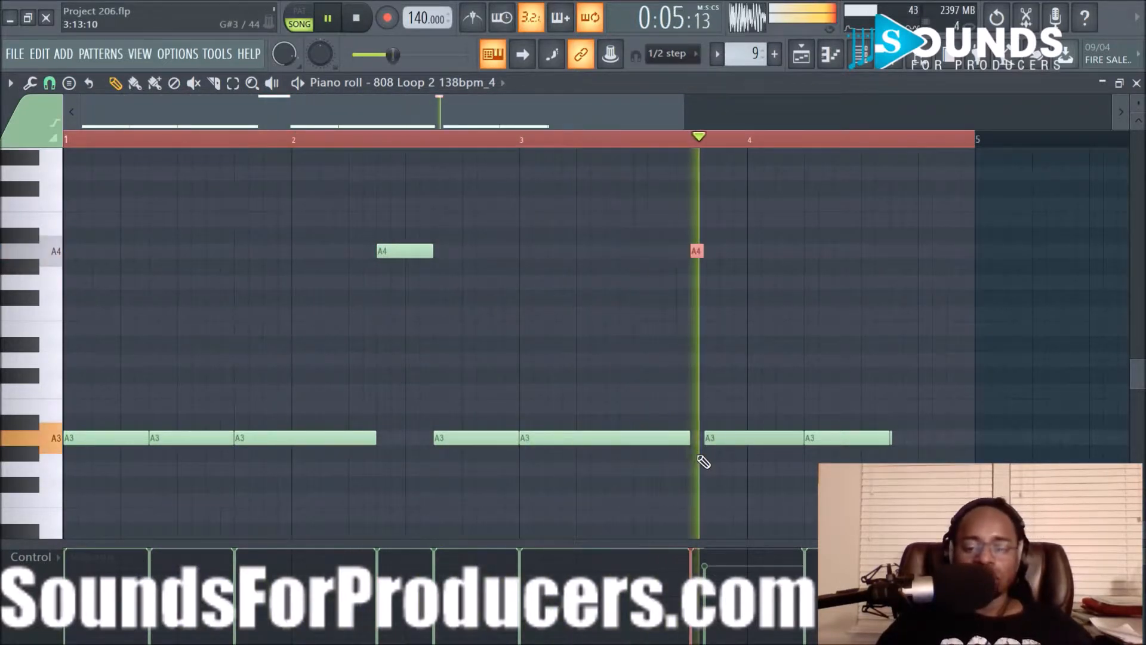
key(space)
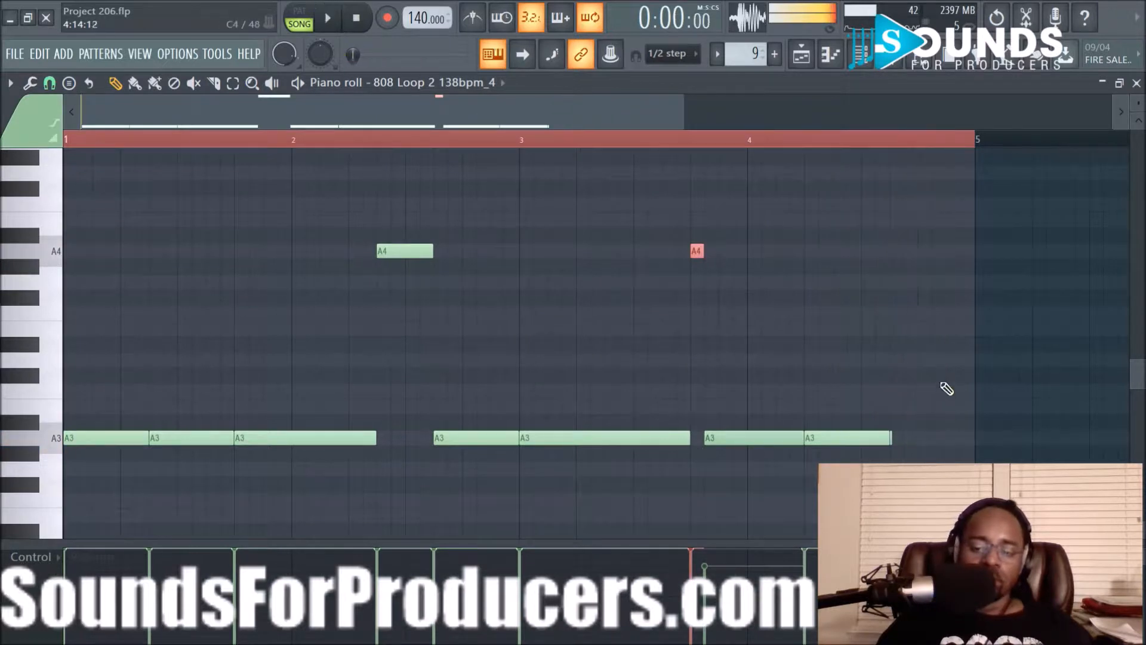
Extend the last 808 note to about the end of bar 4, lower it to G3, and play the song.
ctrl+click(946, 391)
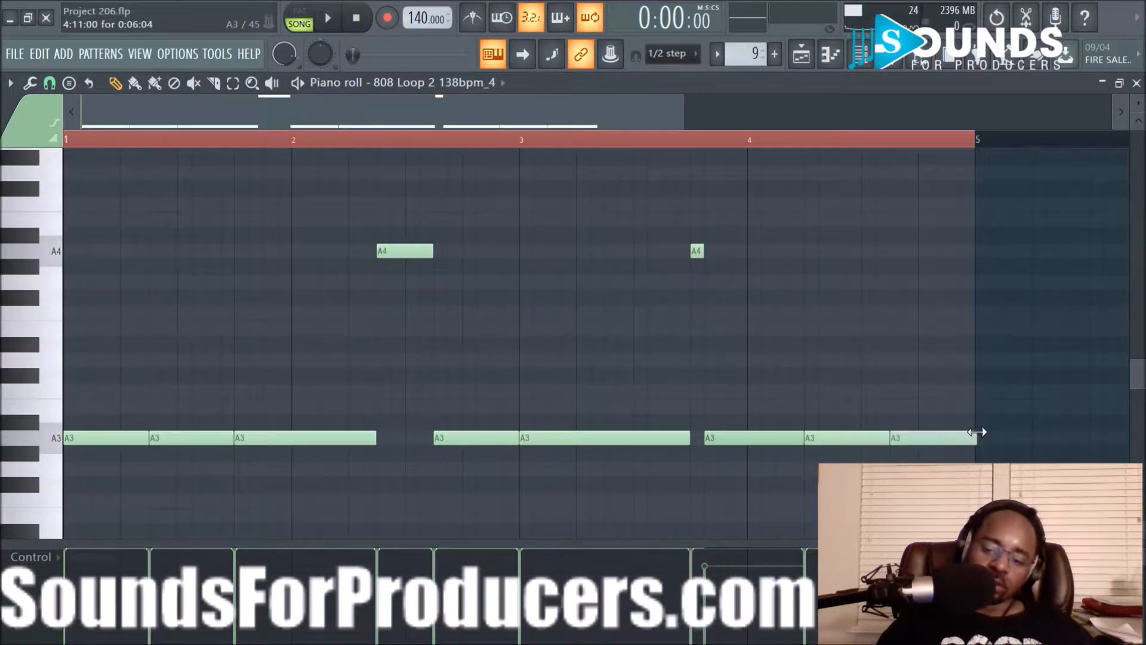
drag(934, 436, 935, 455)
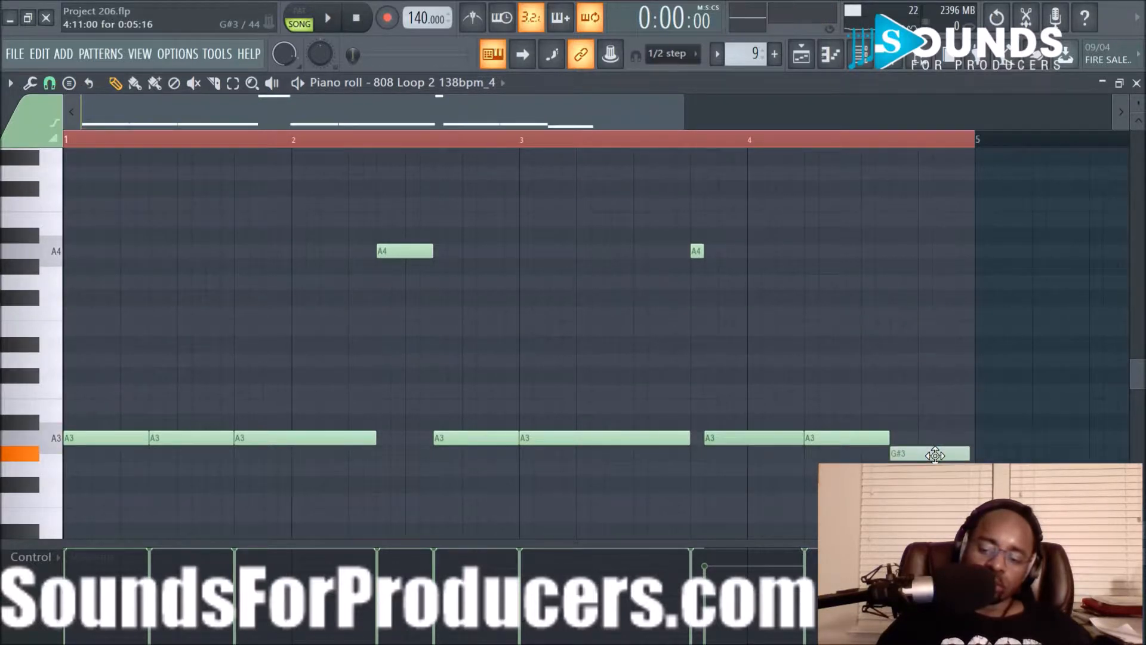
click(935, 455)
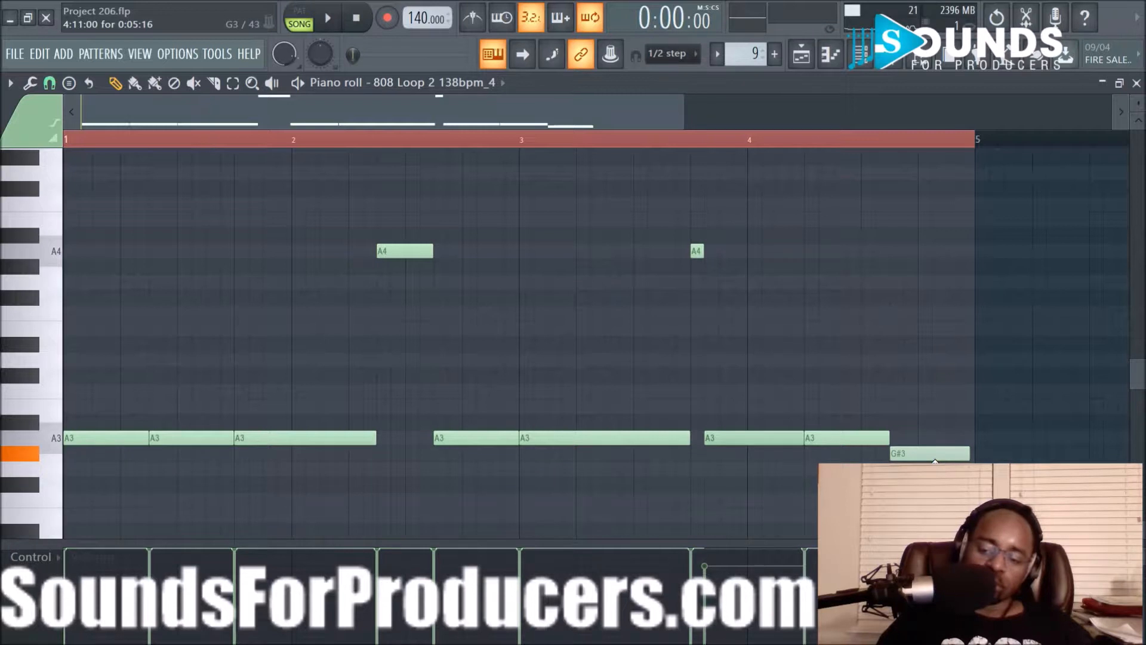
drag(935, 456, 935, 470)
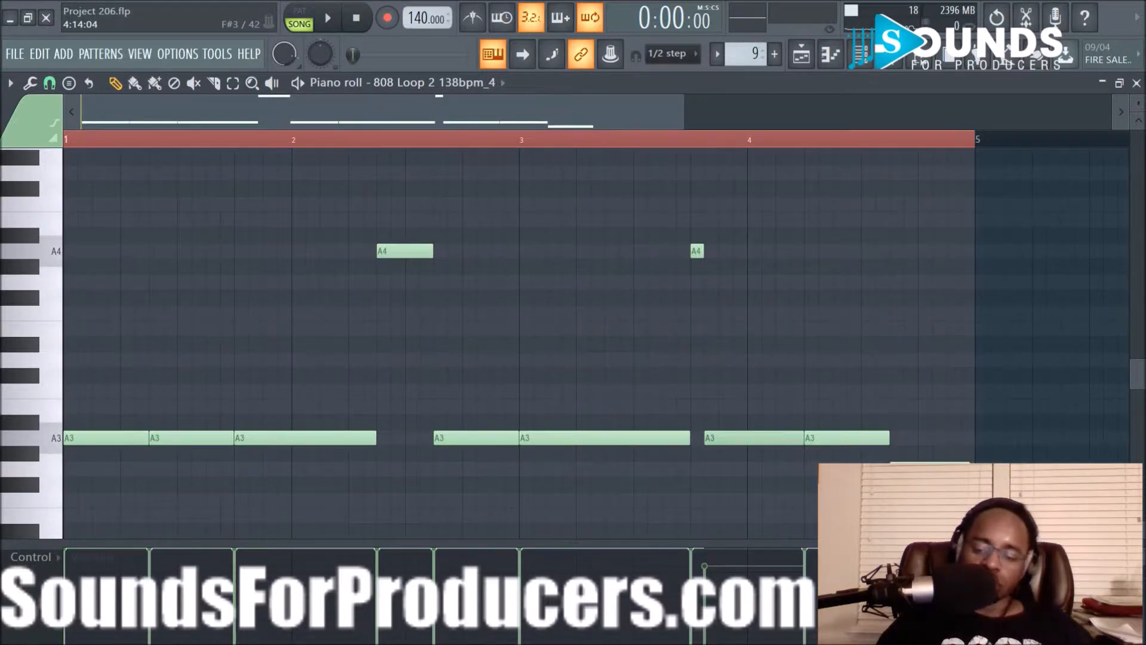
key(space)
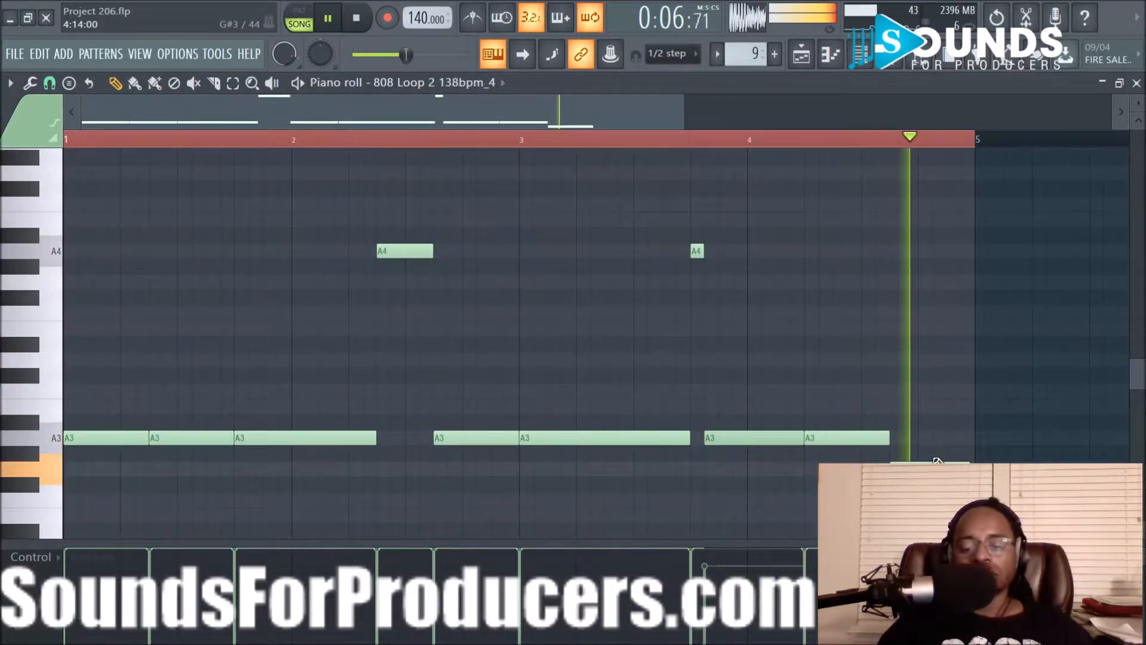
key(space)
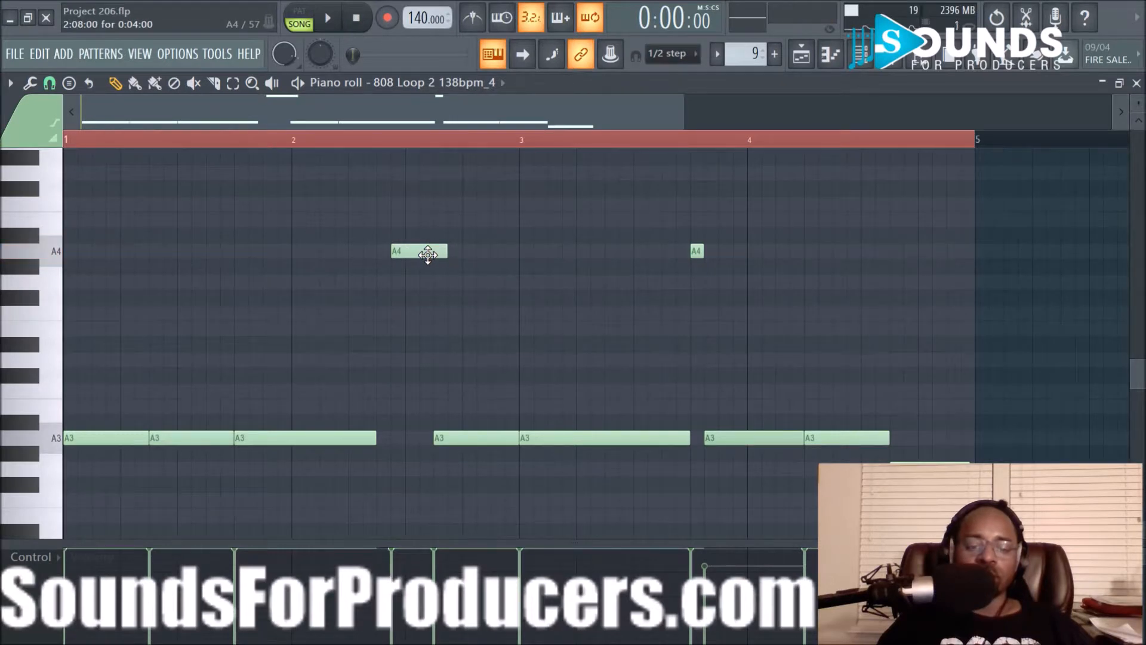
Shorten the A4 note in bar 2 to one step and place it at 2:10:00, directly before the following A3 note.
drag(442, 254, 406, 253)
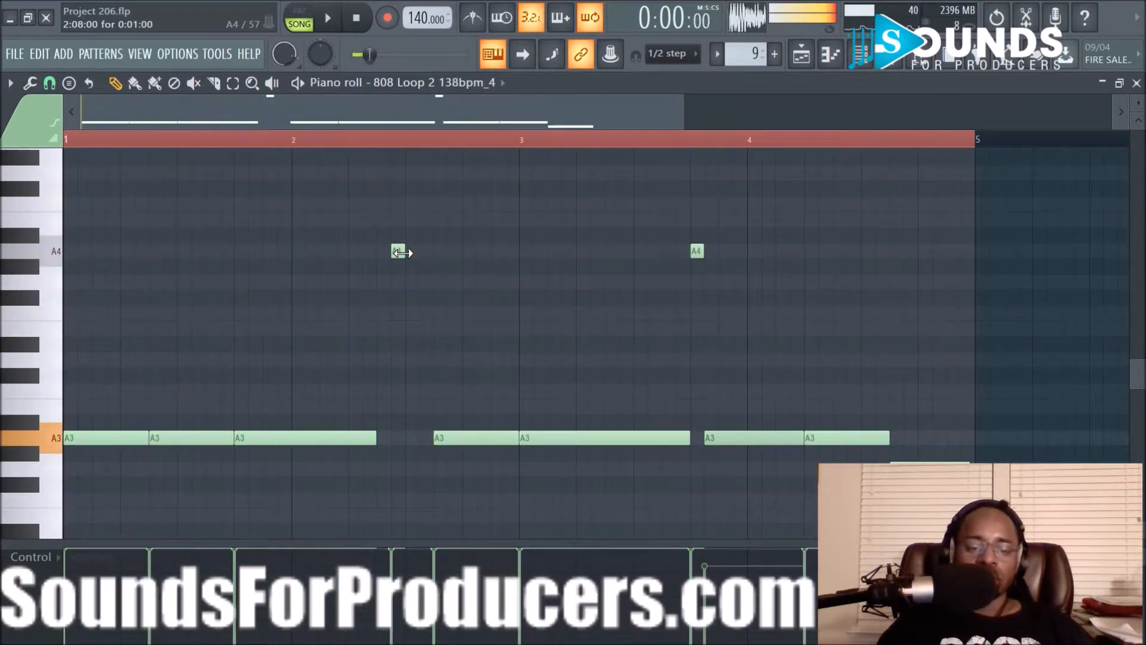
key(space)
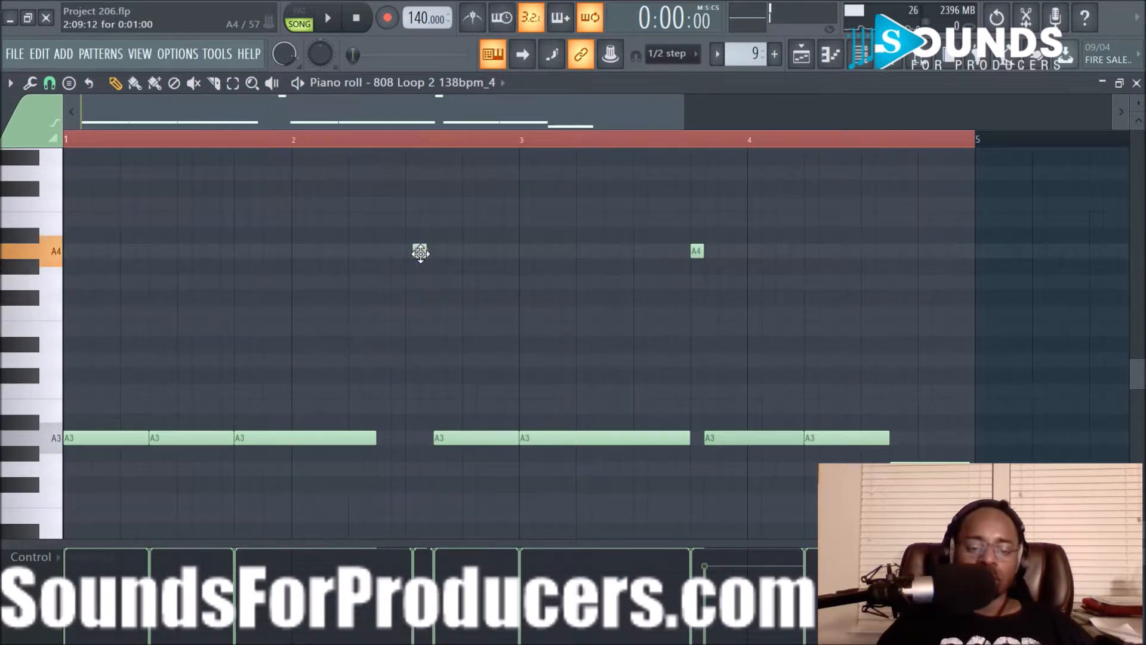
key(space)
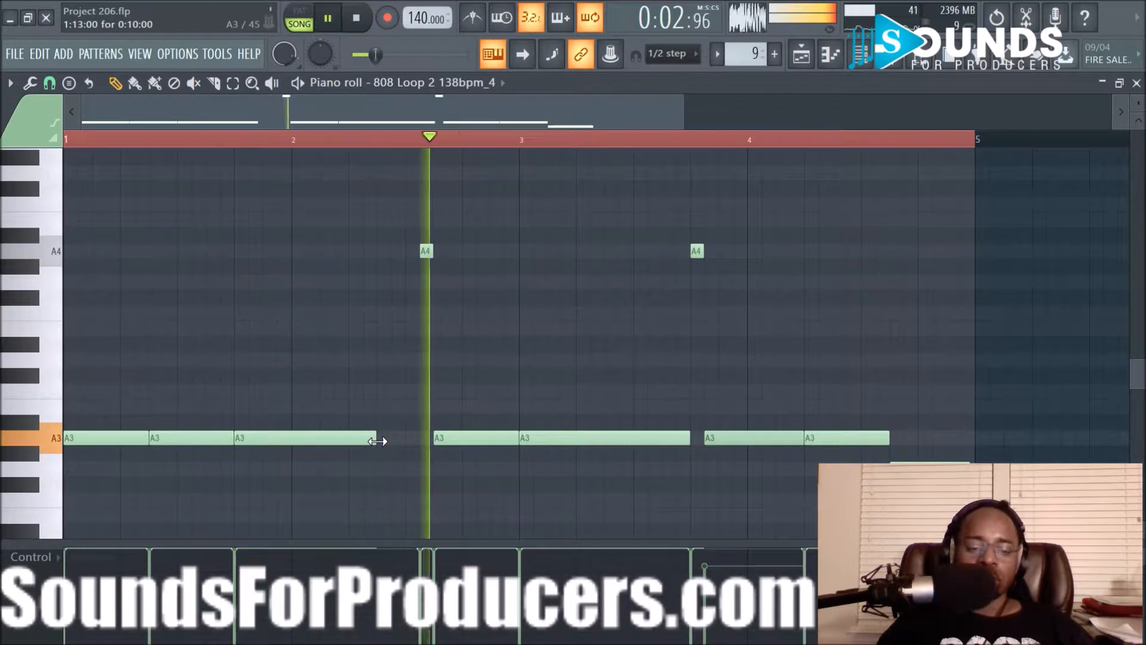
key(space)
key(space)
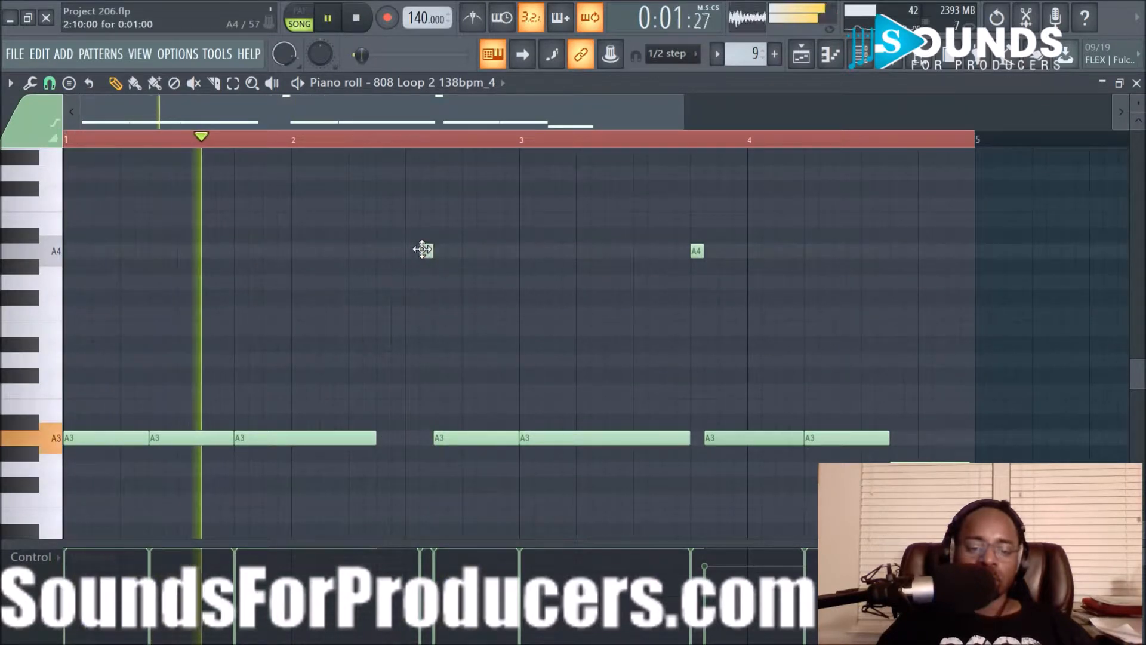
Start the bar 2 A4 note at 2:09:00 and close the gaps around it by lengthening it and the preceding A3 note.
drag(424, 250, 416, 250)
click(417, 250)
key(space)
key(space)
drag(415, 251, 411, 250)
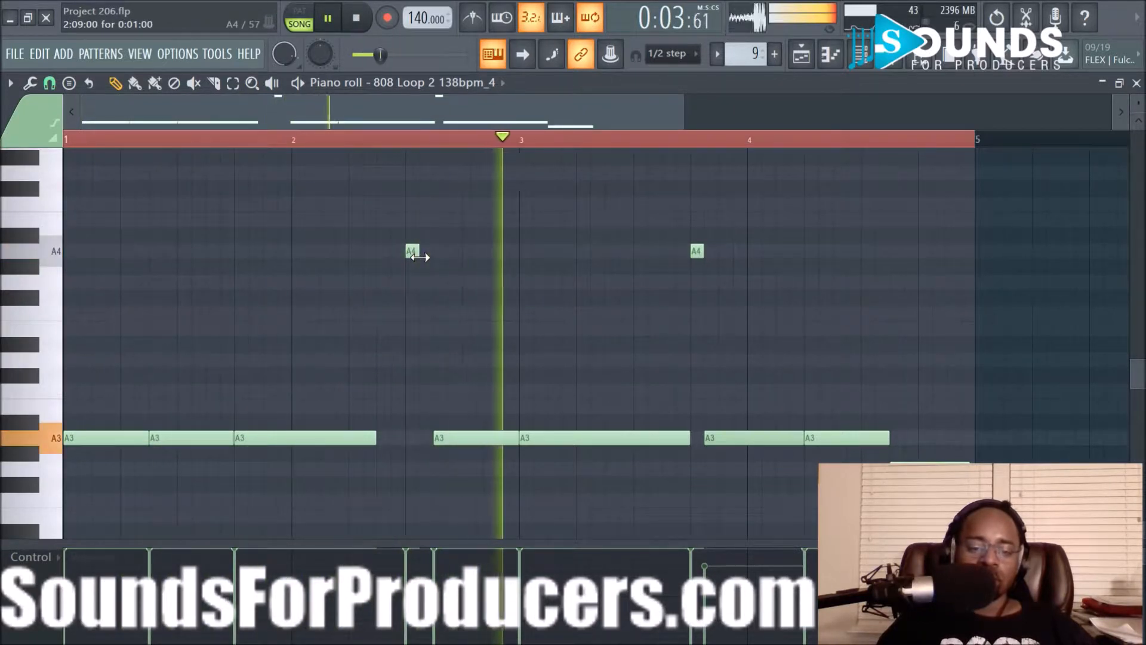
drag(375, 440, 397, 442)
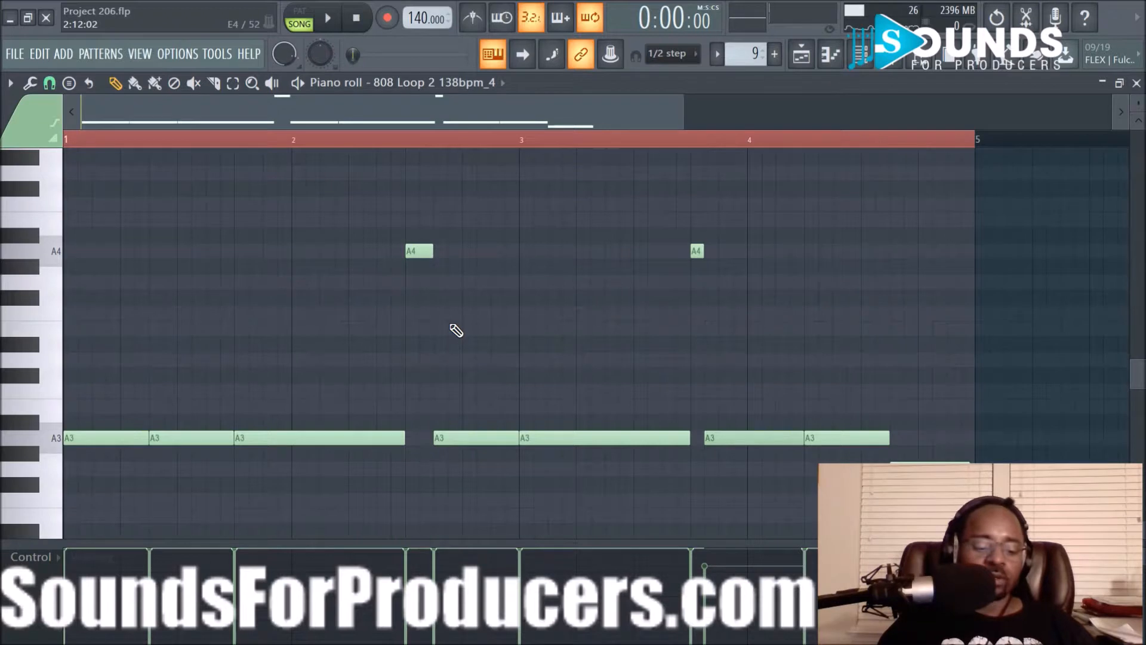
Transpose all 808 notes down one octave, putting the main line on A2, and play the song.
key(ctrl+a)
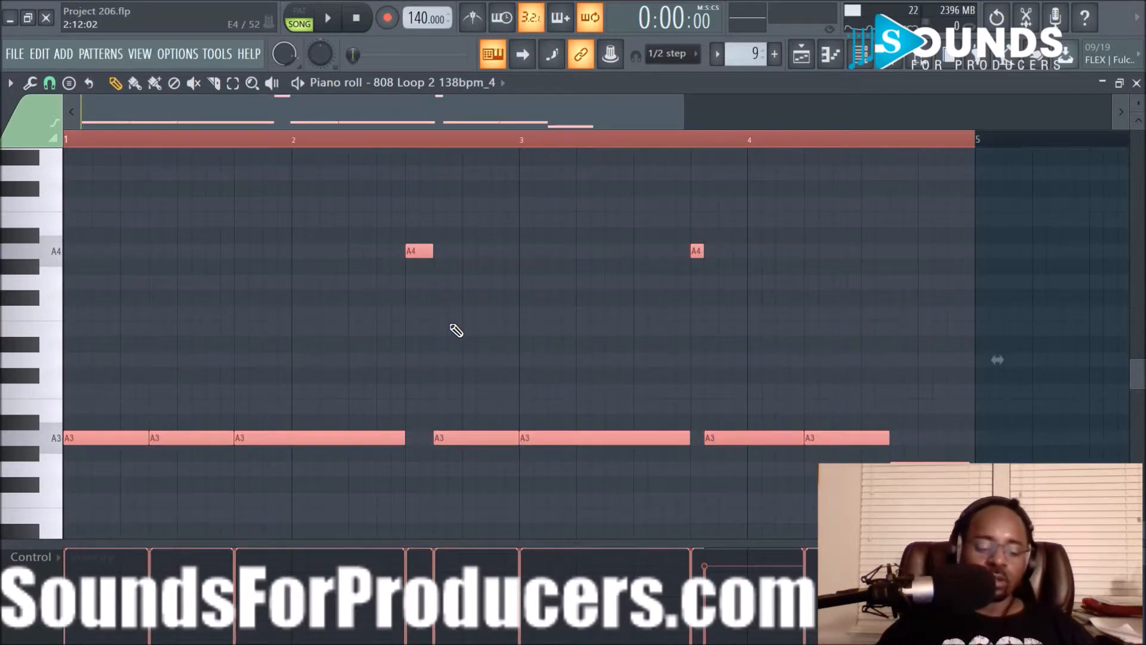
key(ctrl+Down)
key(space)
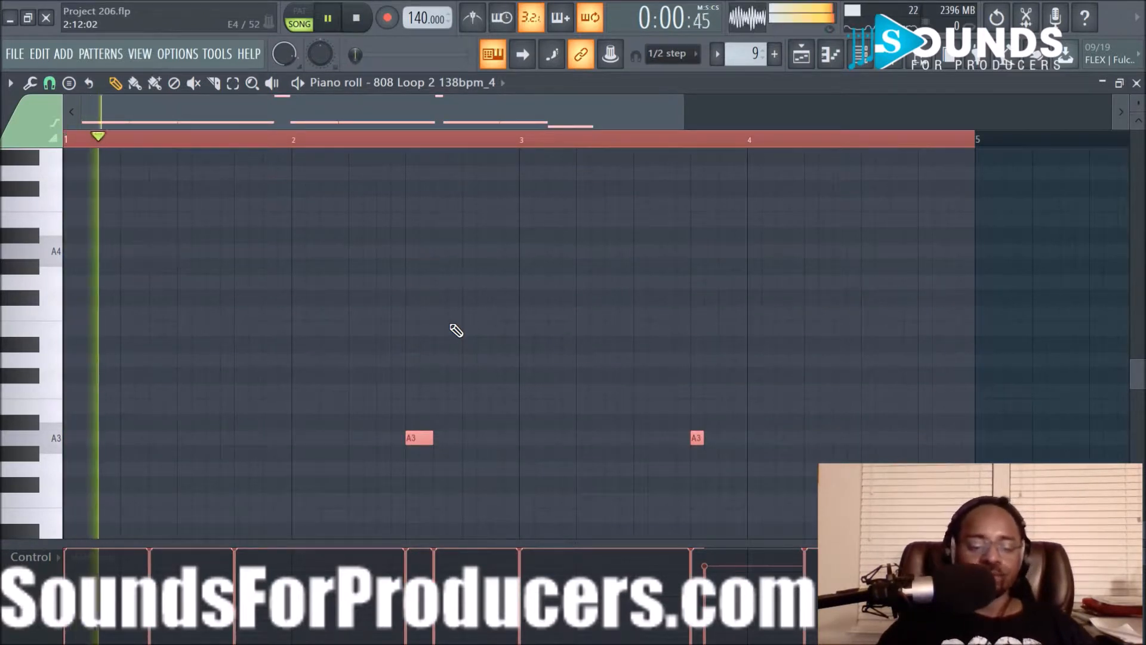
scroll(592, 238, down, 3)
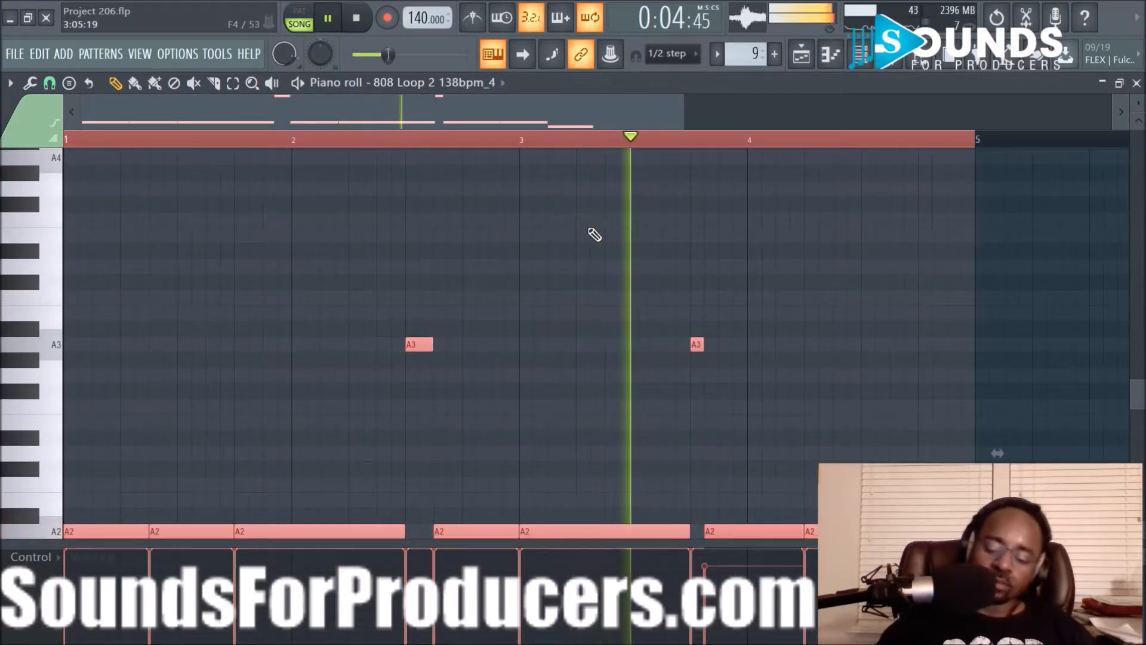
Try the 808 notes one further octave lower during playback and undo that transposition.
key(ctrl+Down)
key(space)
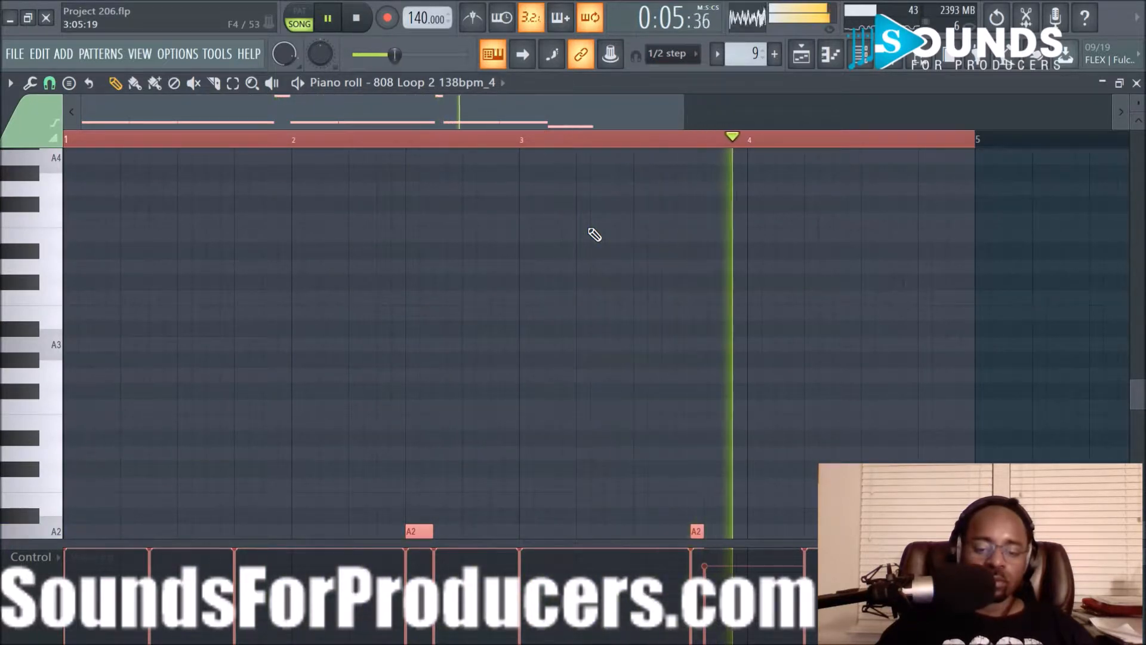
key(space)
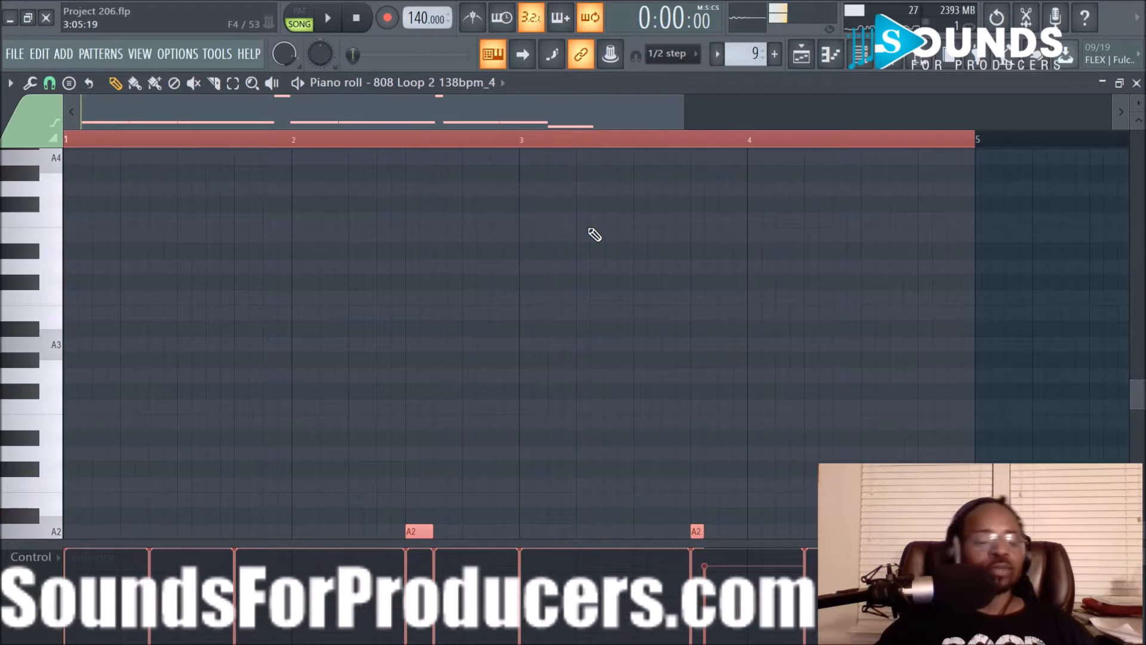
key(ctrl+z)
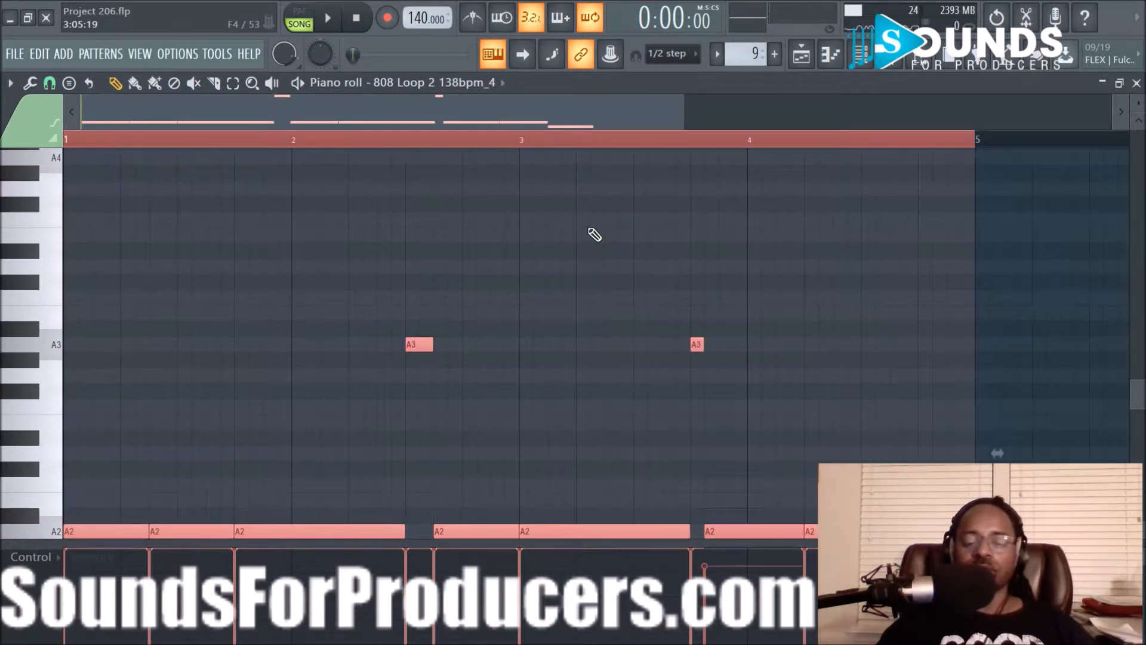
Deselect the notes and check the Mono, Porta and slide options in the 808 channel's miscellaneous settings.
scroll(591, 233, down, 2)
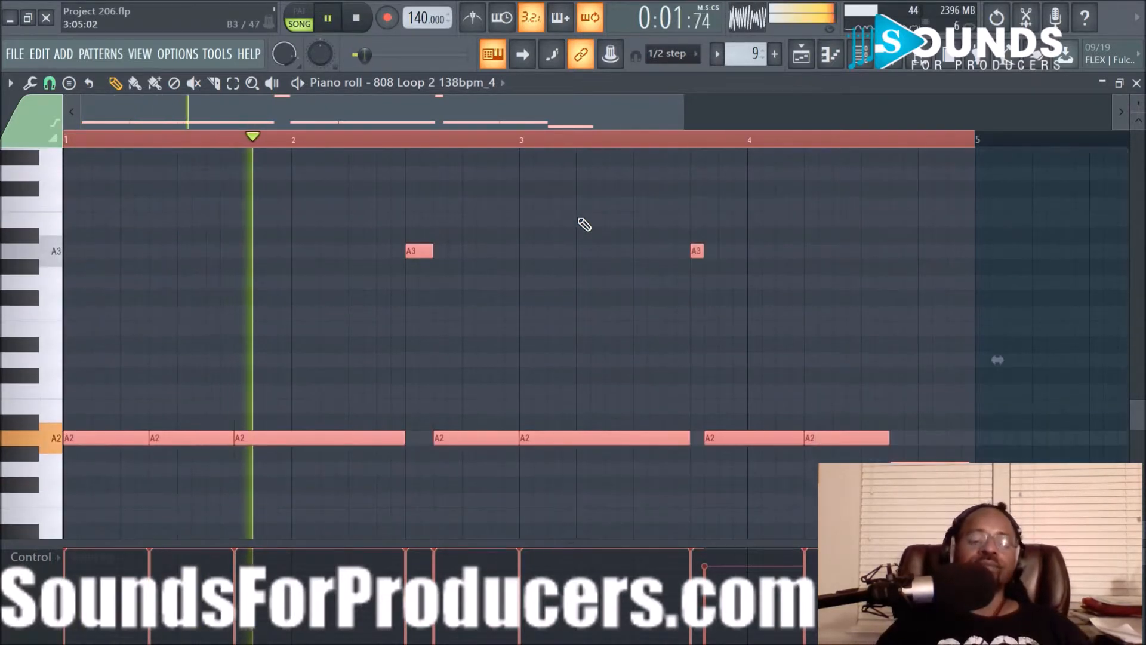
key(ctrl+d)
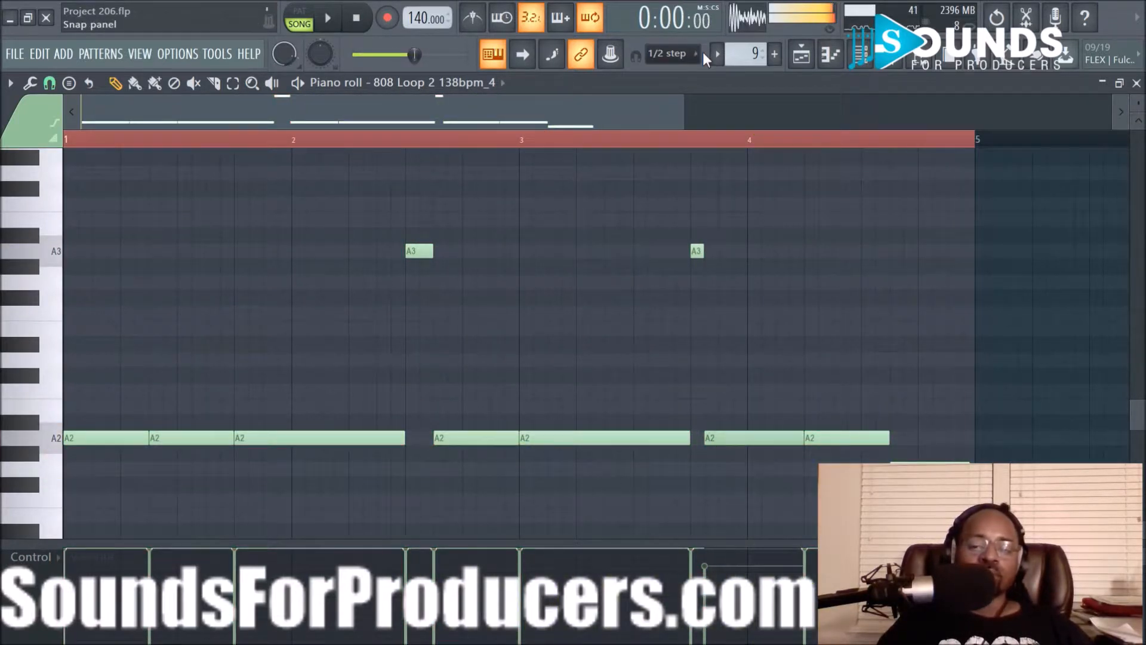
click(868, 67)
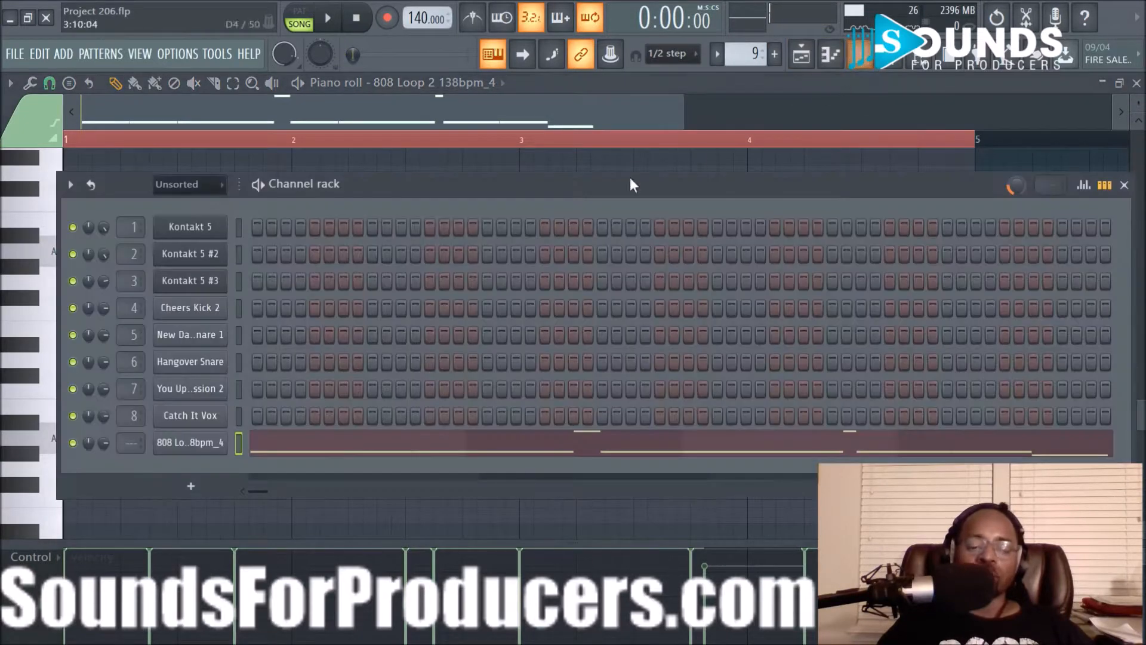
click(191, 448)
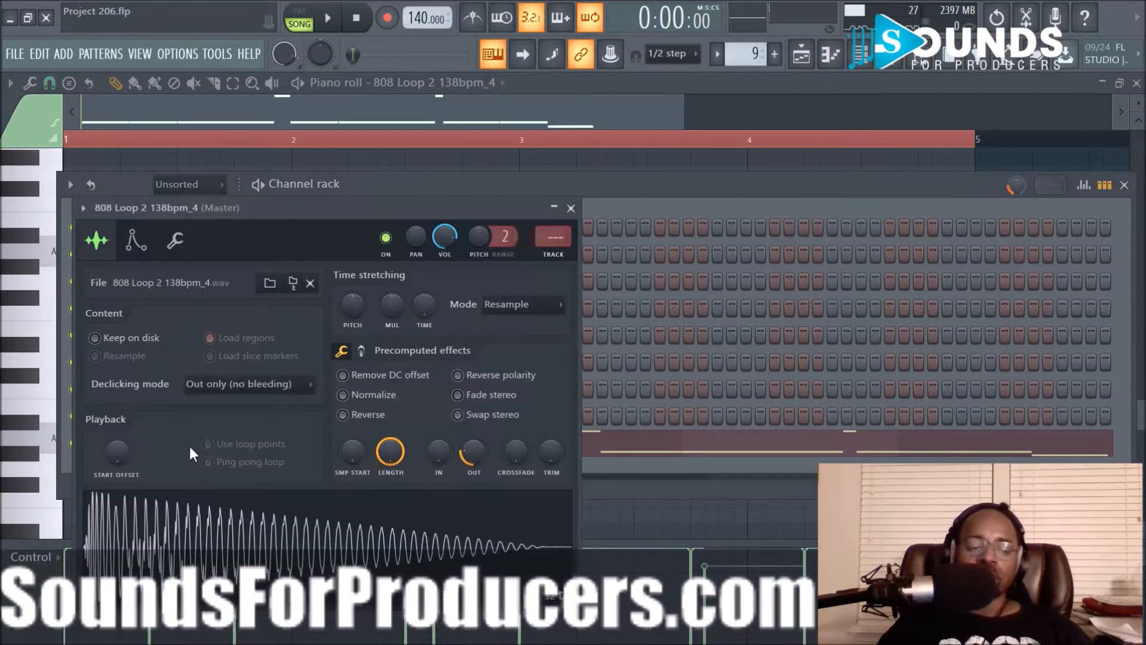
click(176, 241)
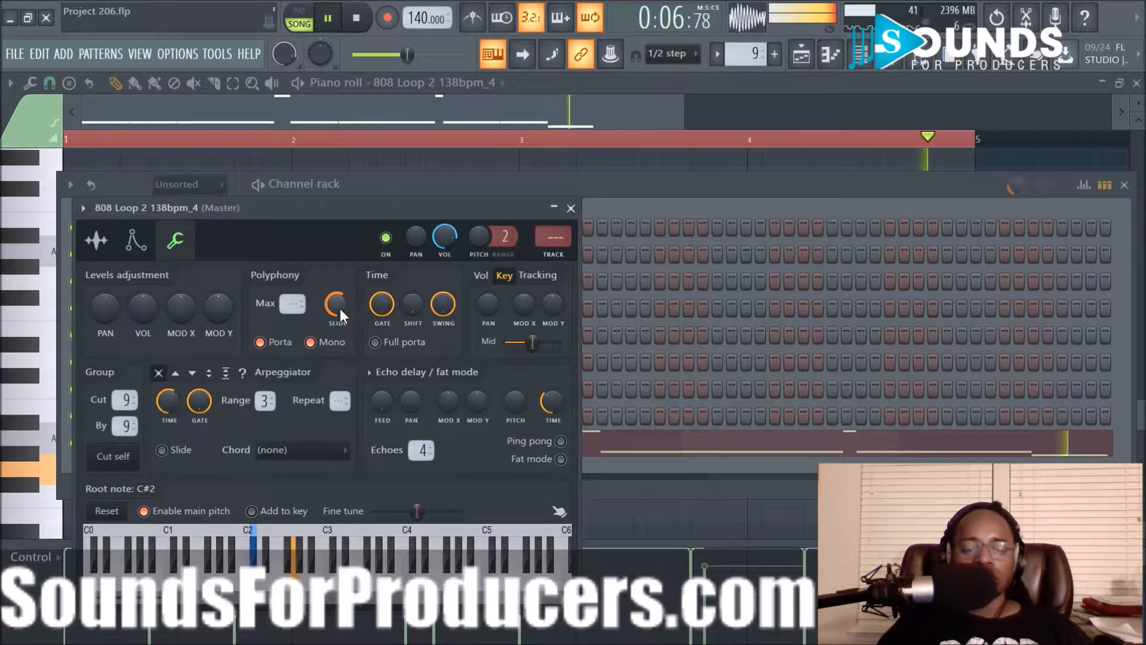
click(570, 208)
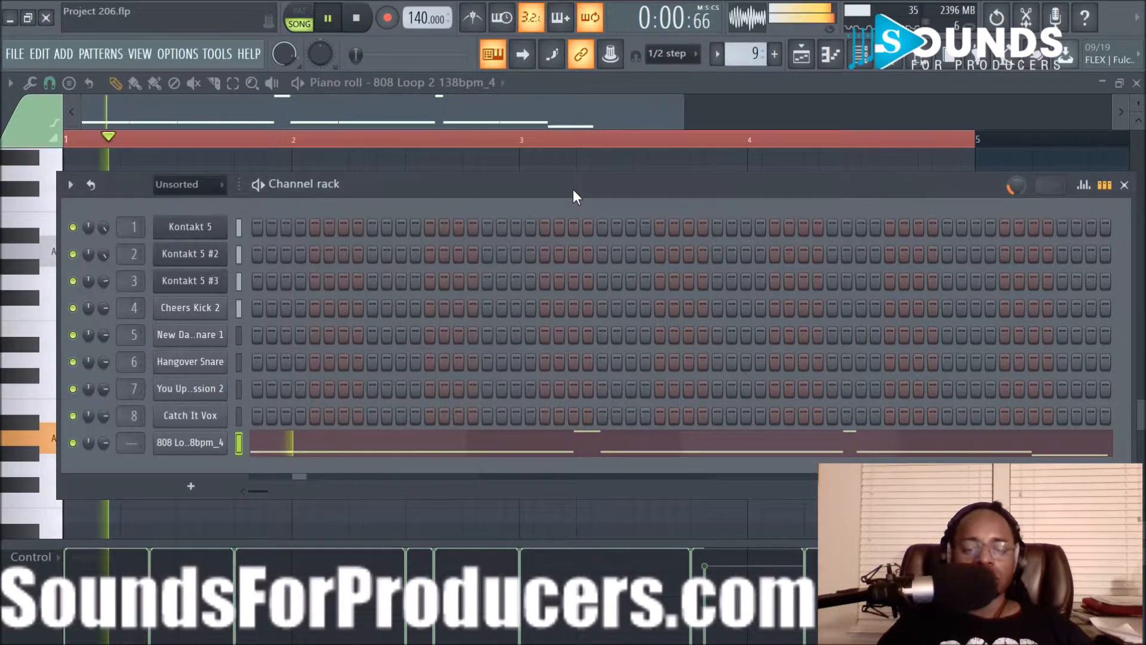
Duplicate the Pattern 9 clip on Track 9 to bar 5 of the playlist and make the copy unique.
key(F6)
key(F5)
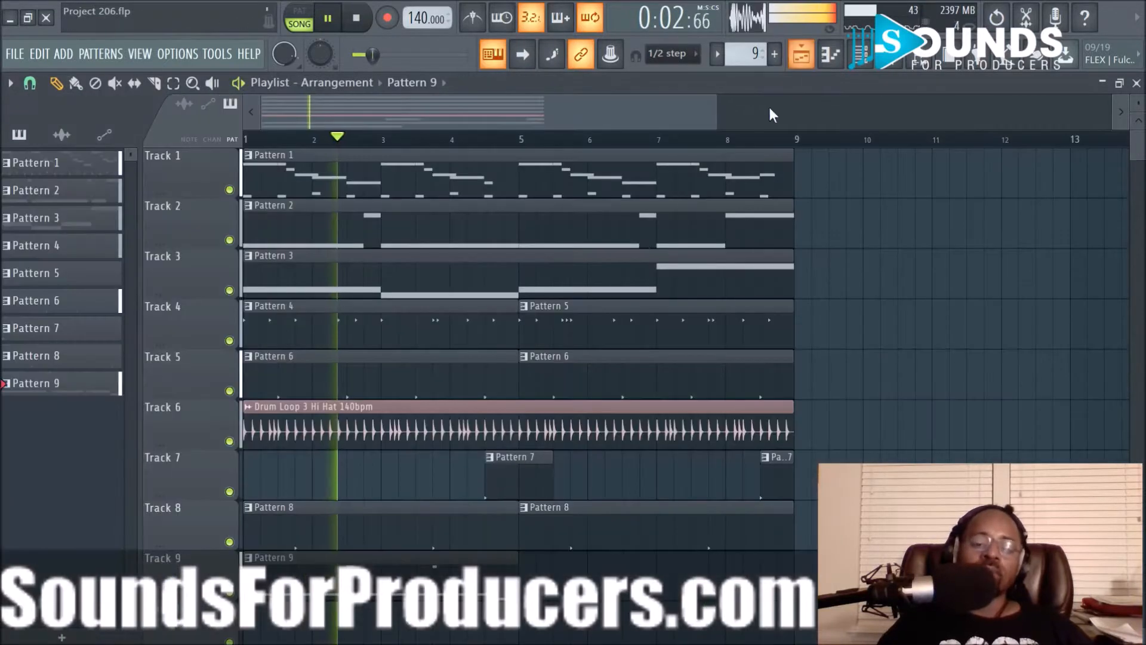
drag(408, 577, 683, 584)
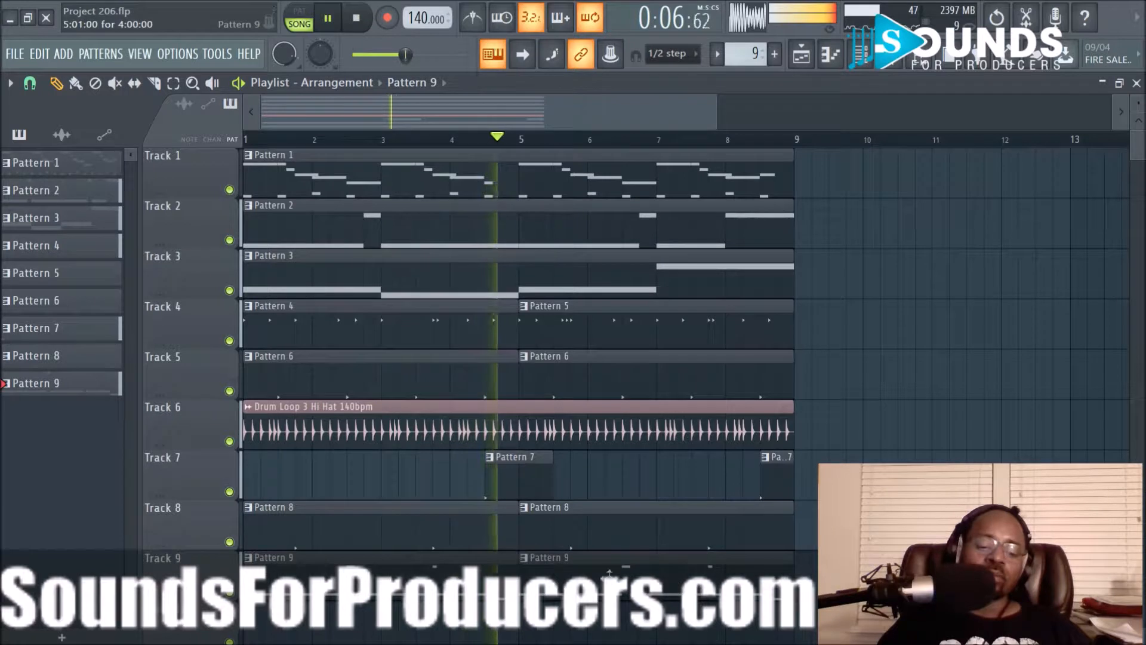
right_click(520, 459)
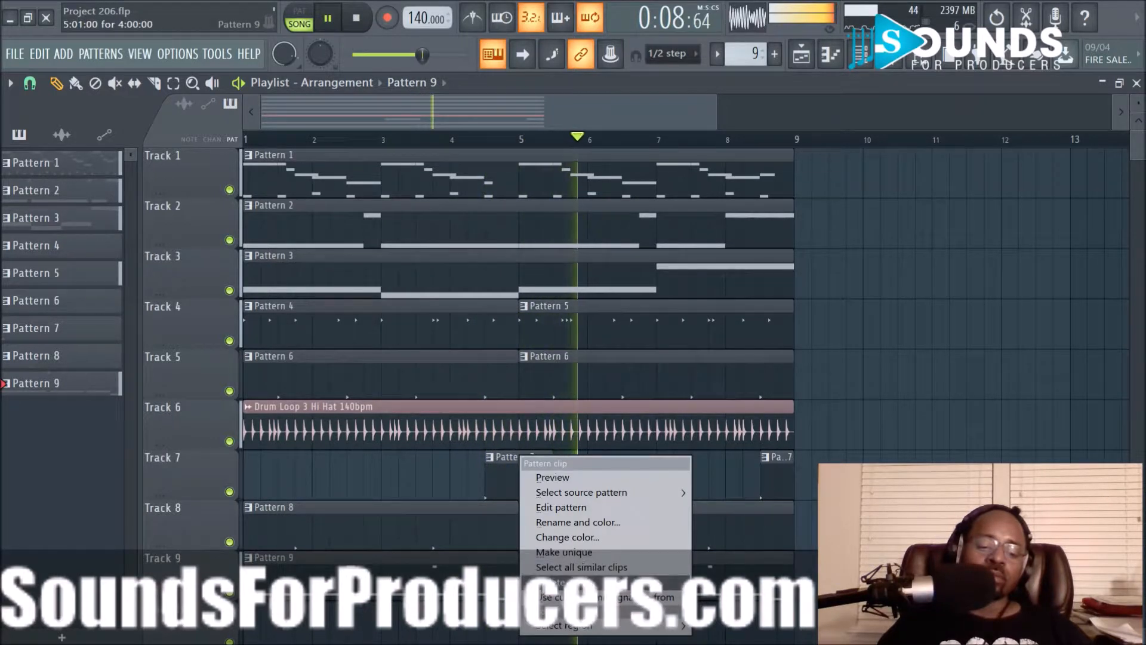
click(544, 551)
key(space)
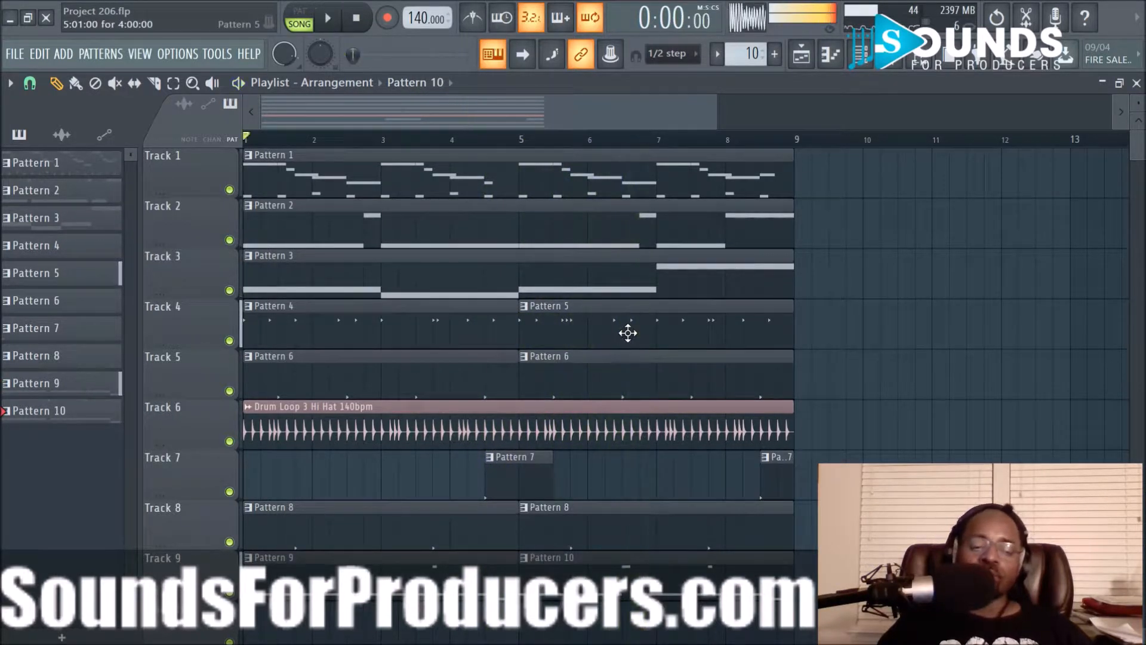
Copy the Cheers Kick 2 steps from Pattern 5 and paste them over the 808 channel in Pattern 10.
click(860, 64)
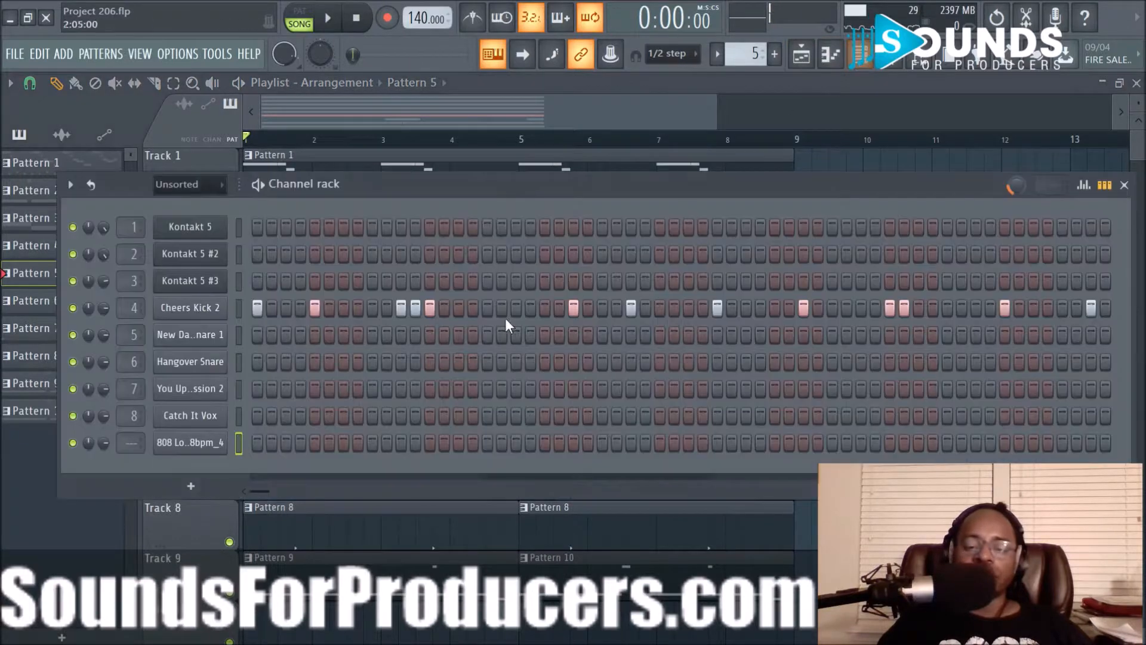
right_click(213, 314)
click(390, 324)
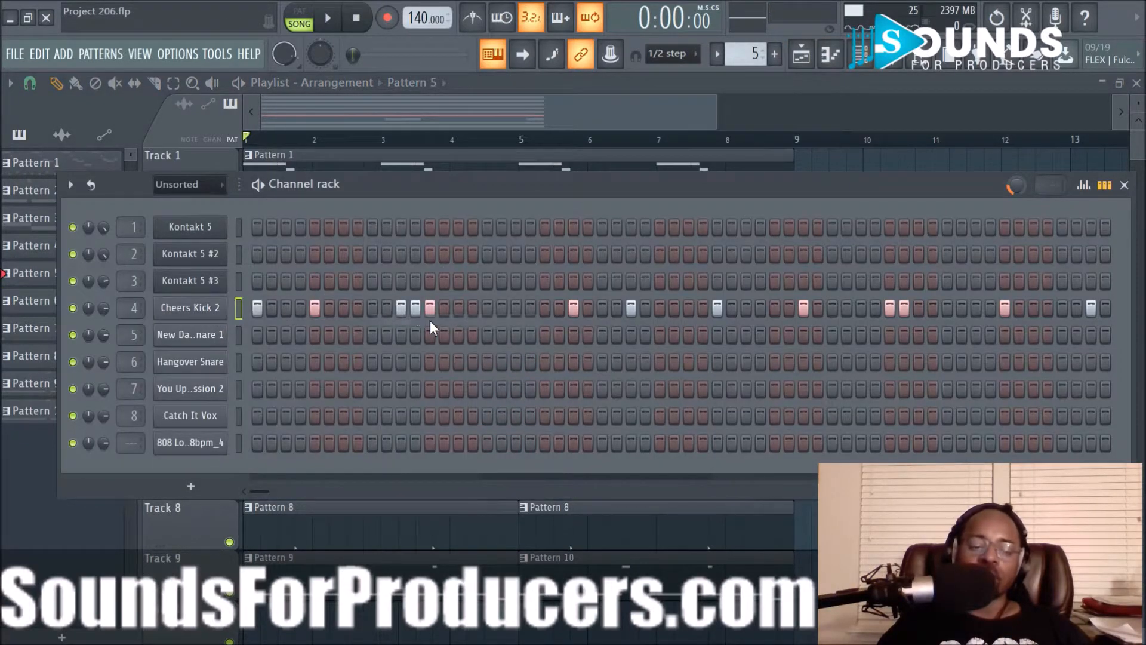
scroll(742, 53, up, 4)
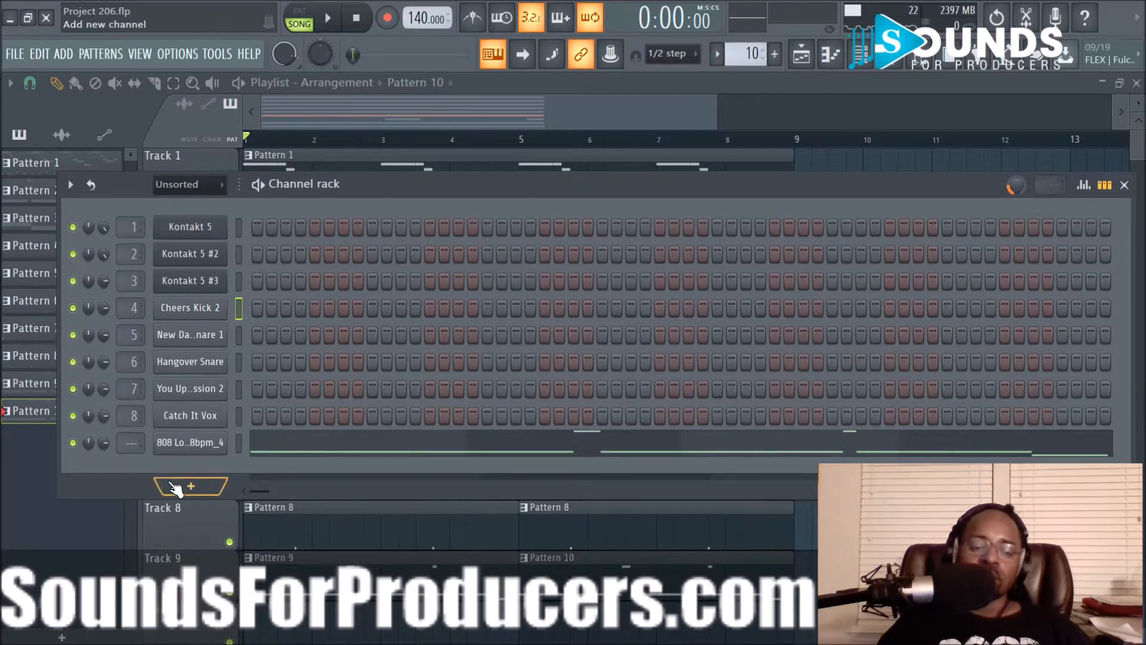
right_click(210, 441)
click(403, 472)
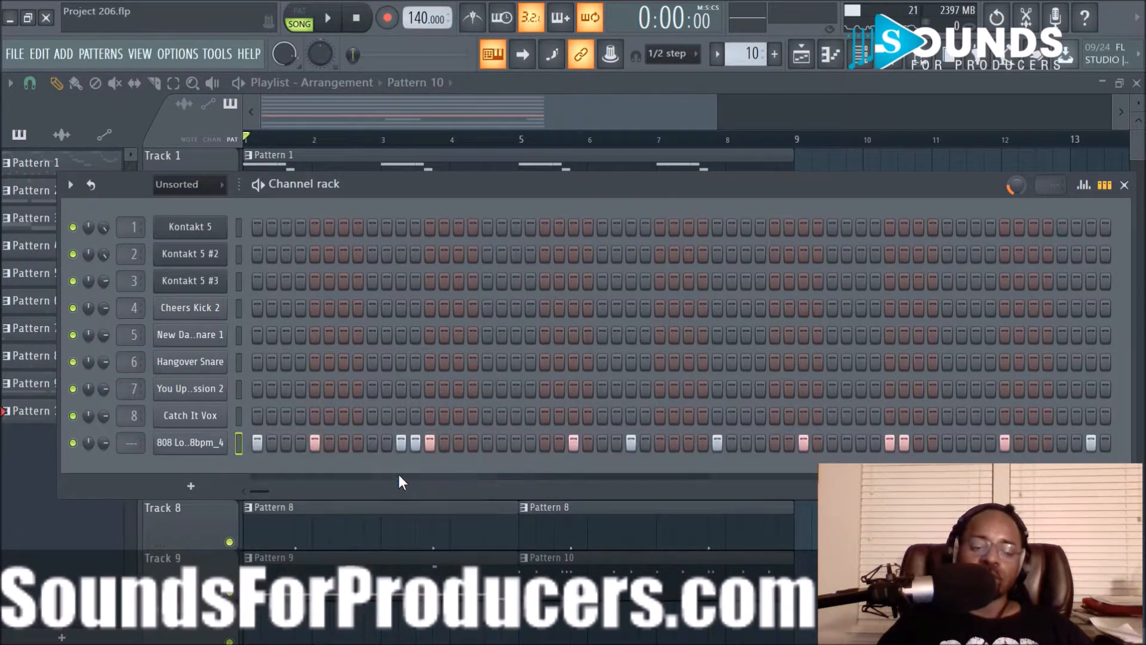
Lengthen all Pattern 10 808 notes with the Articulator's default settings and extend the last one to about the end of bar 4.
double_click(597, 585)
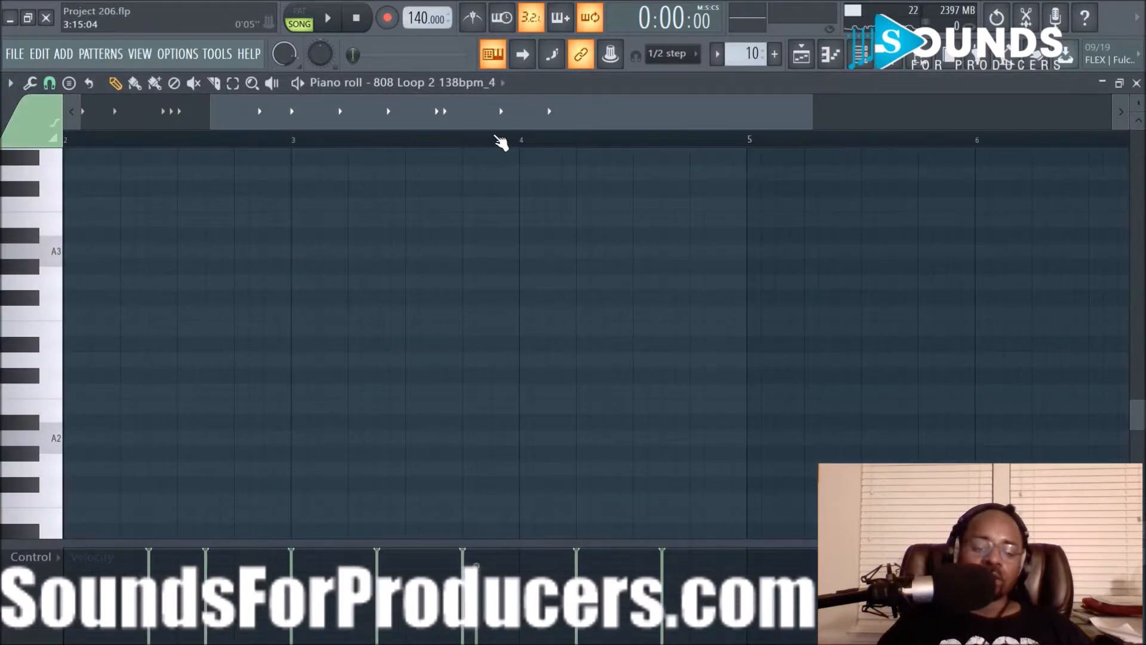
double_click(501, 142)
scroll(439, 281, up, 2)
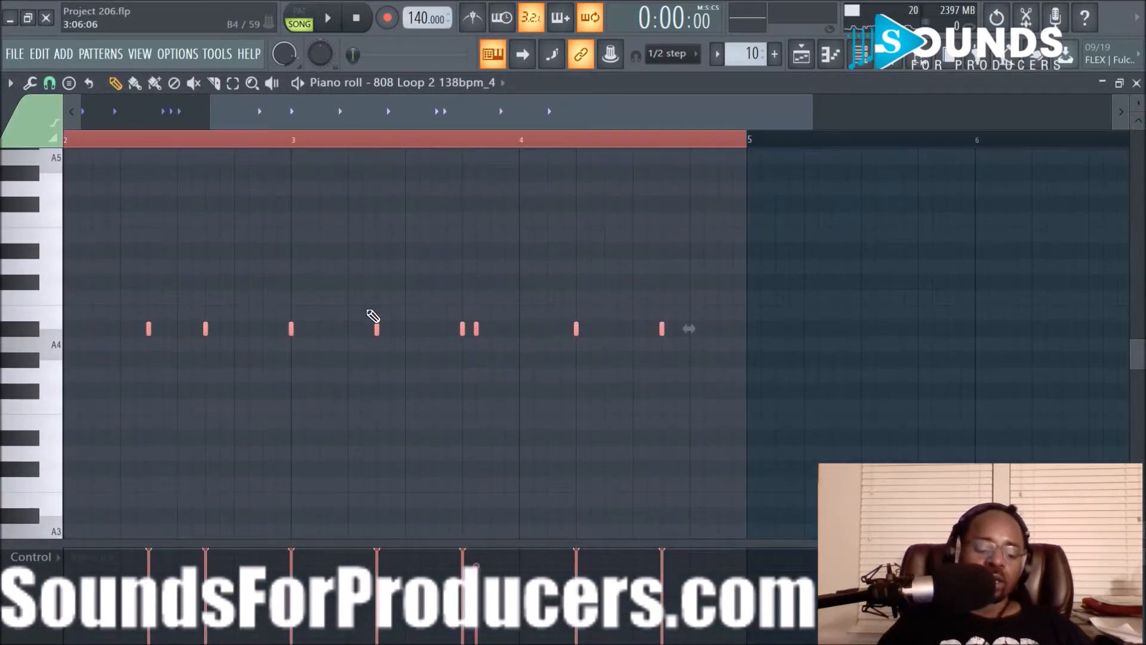
key(alt+r)
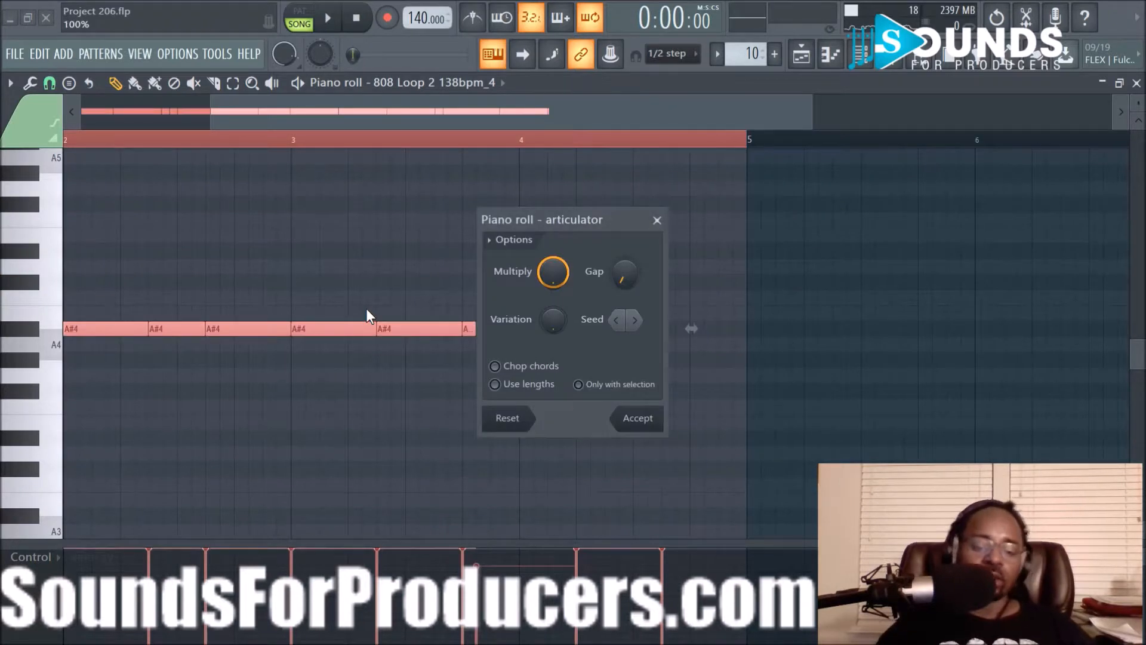
click(637, 417)
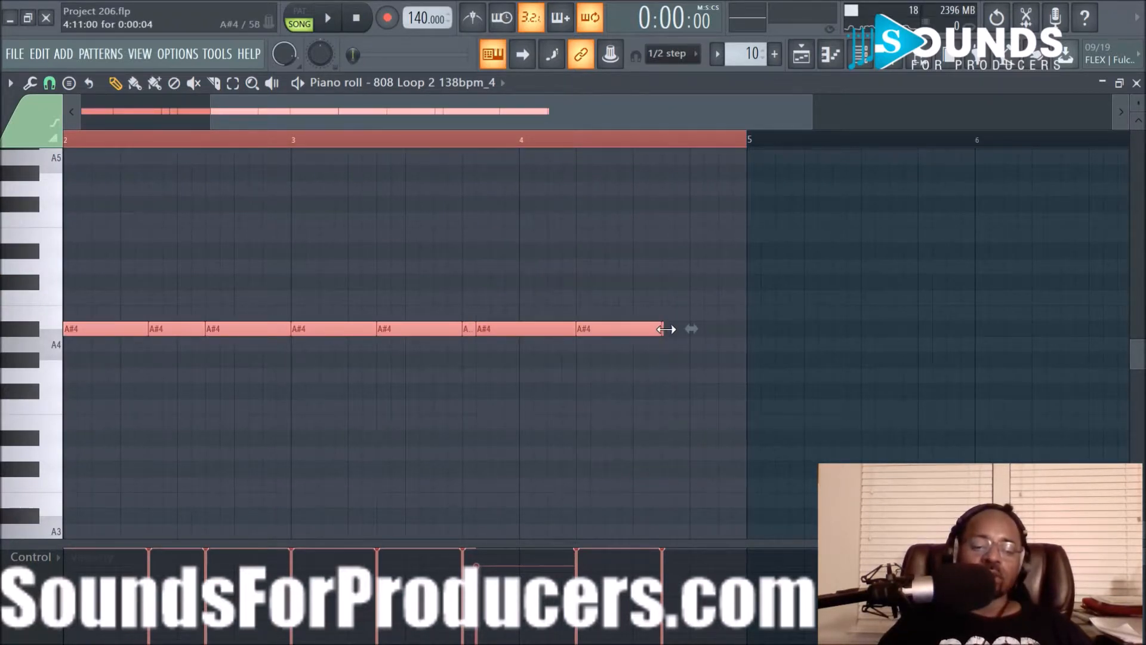
click(657, 399)
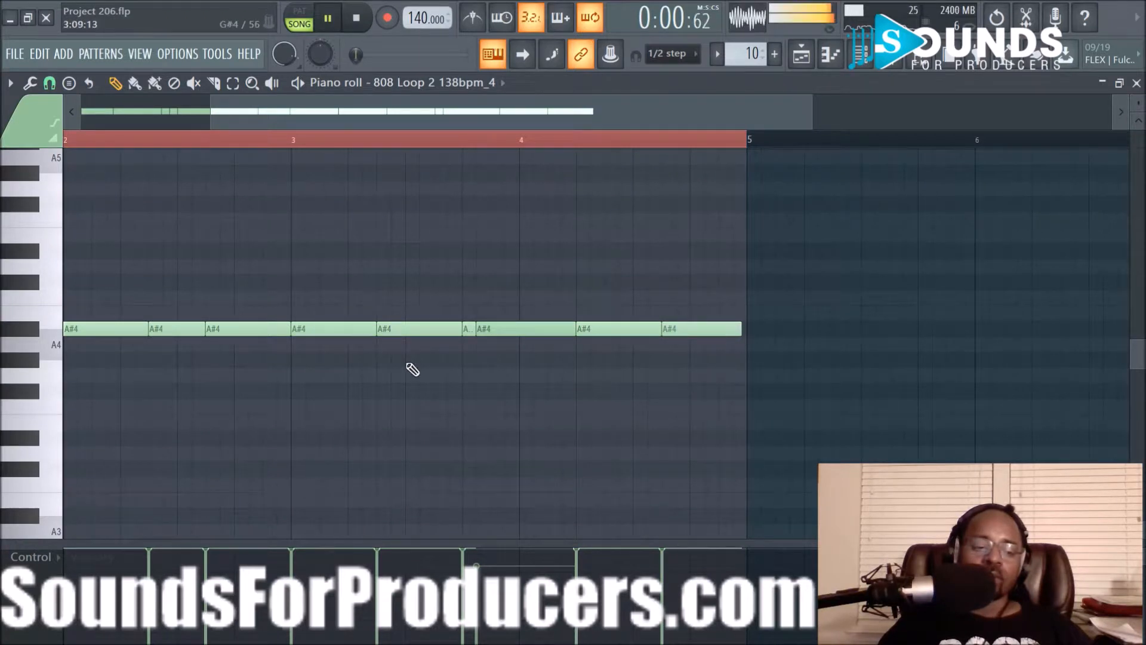
Lower all Pattern 10 808 notes by one semitone to A4 and play the song.
key(ctrl+a)
drag(233, 113, 96, 113)
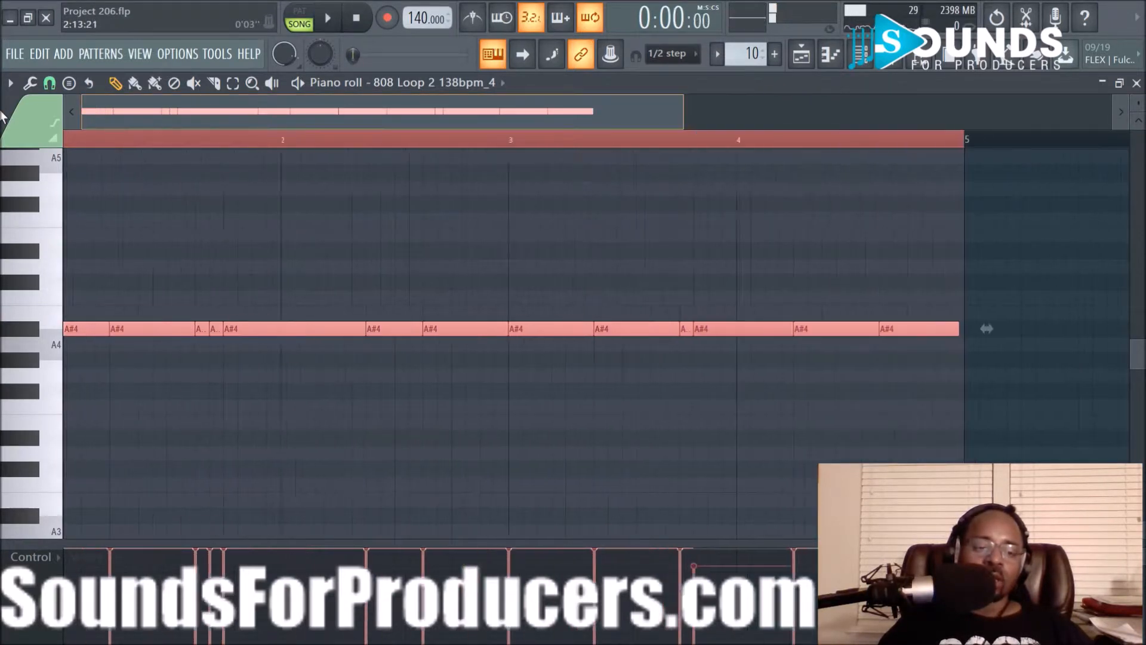
drag(83, 332, 79, 348)
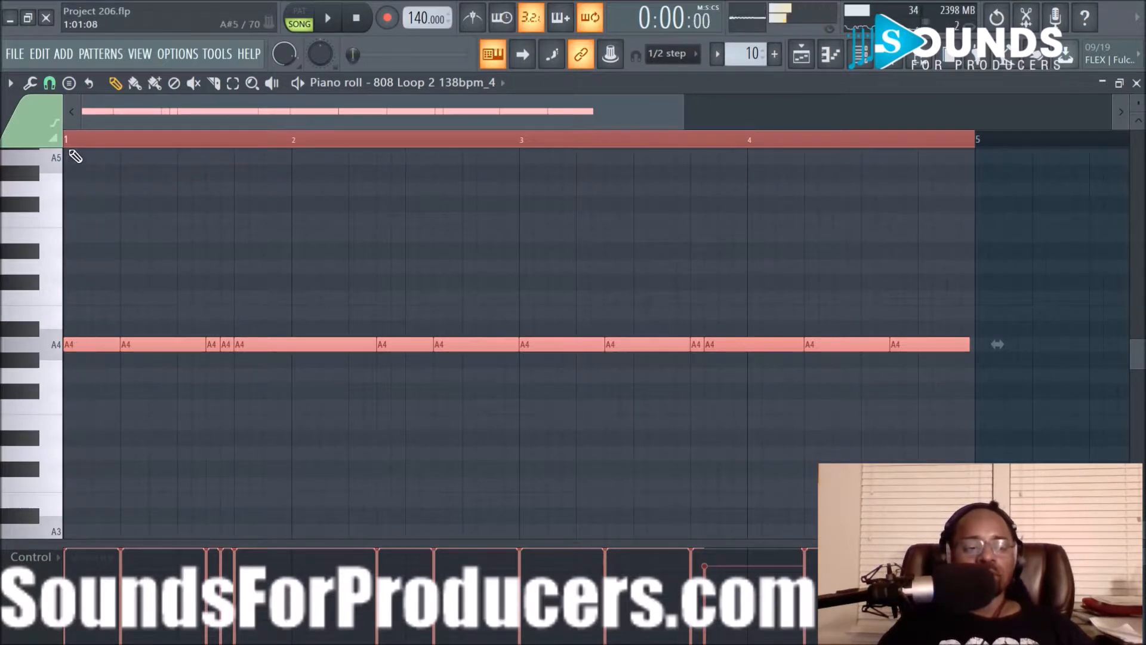
key(space)
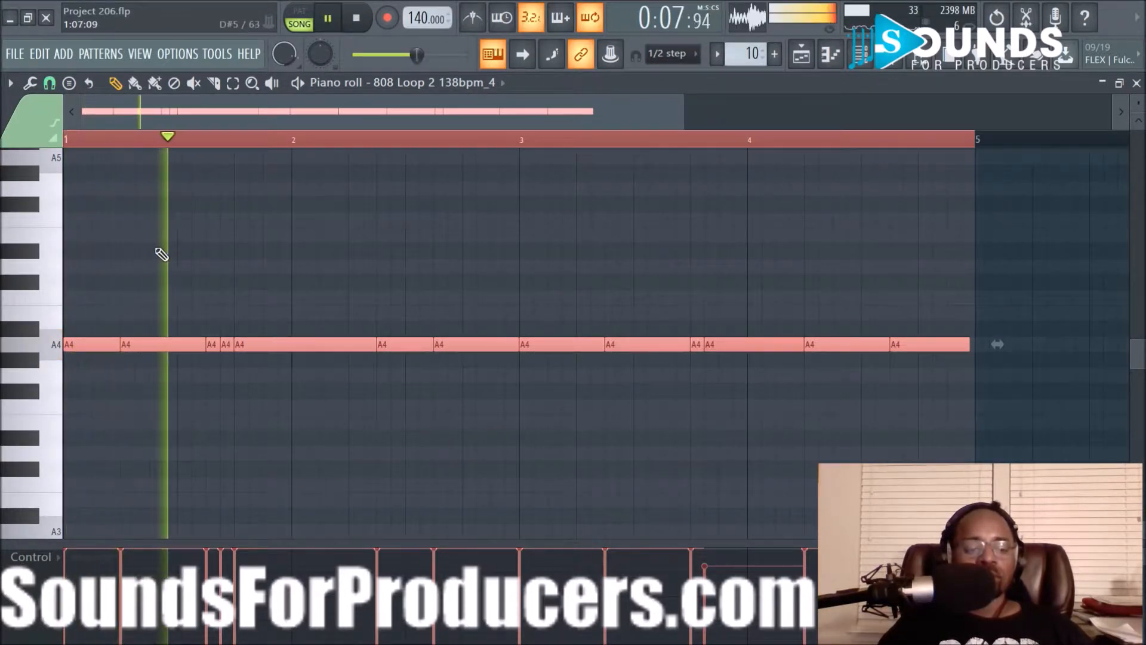
key(space)
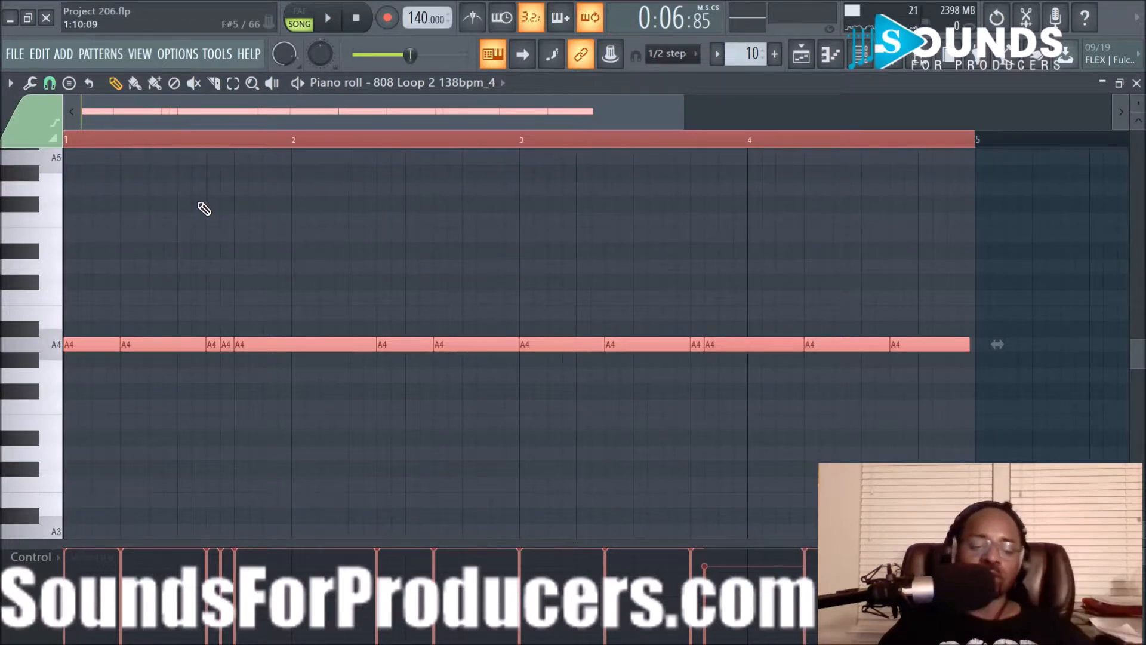
Lower all Pattern 10 808 notes one octave to A3, then raise the first and the short fourth note to A4.
key(space)
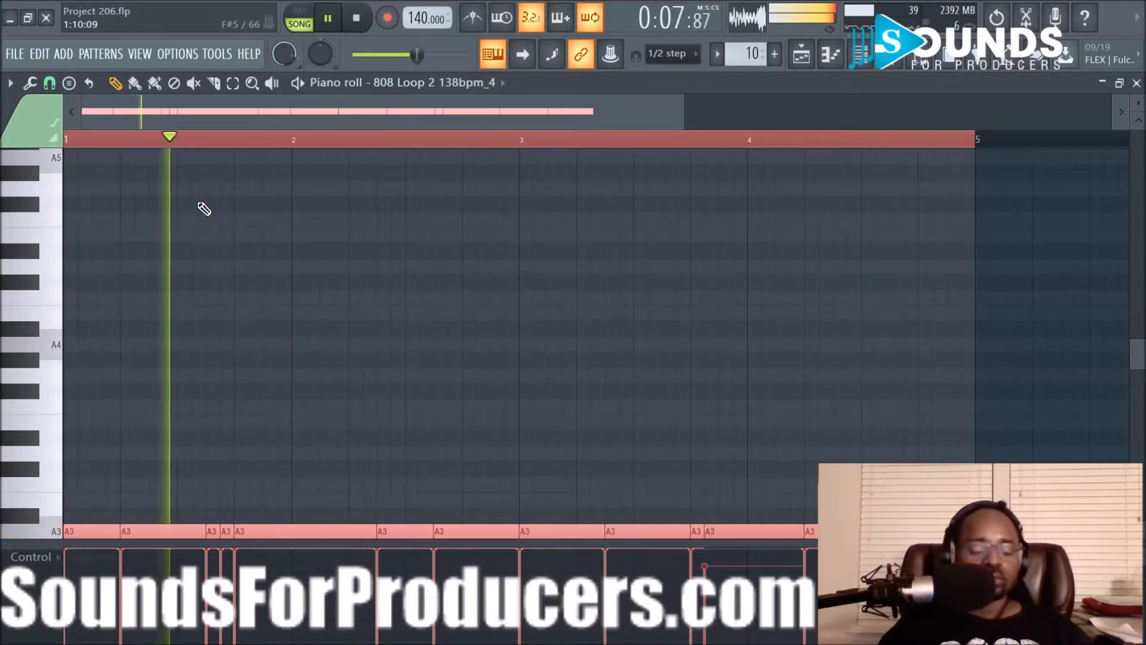
scroll(212, 216, down, 2)
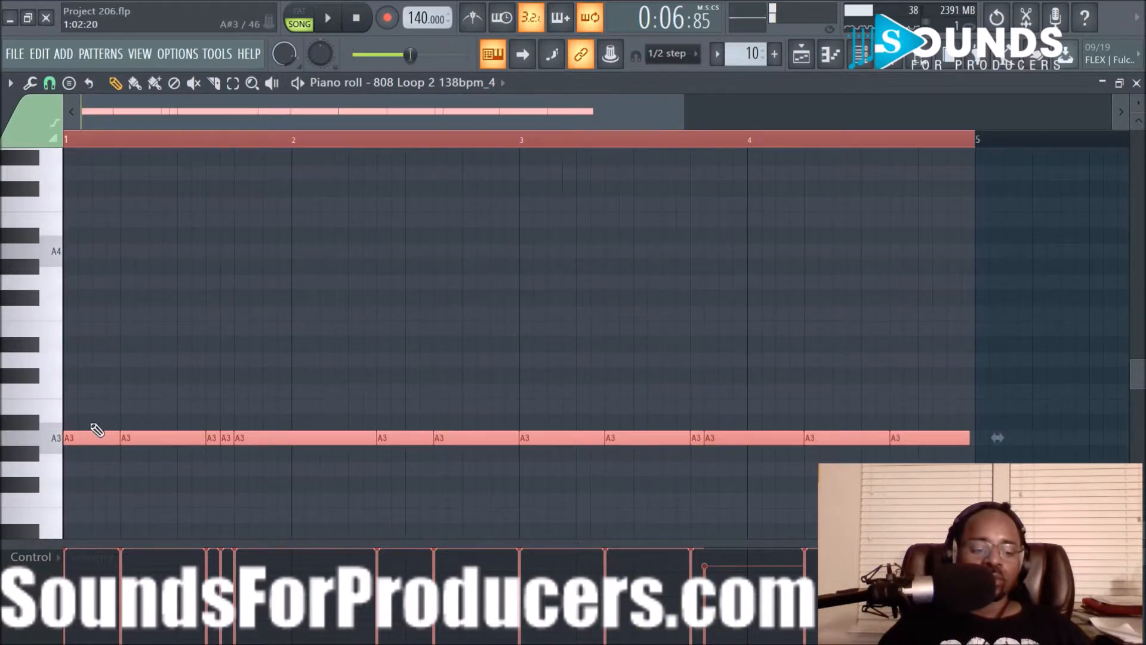
click(99, 419)
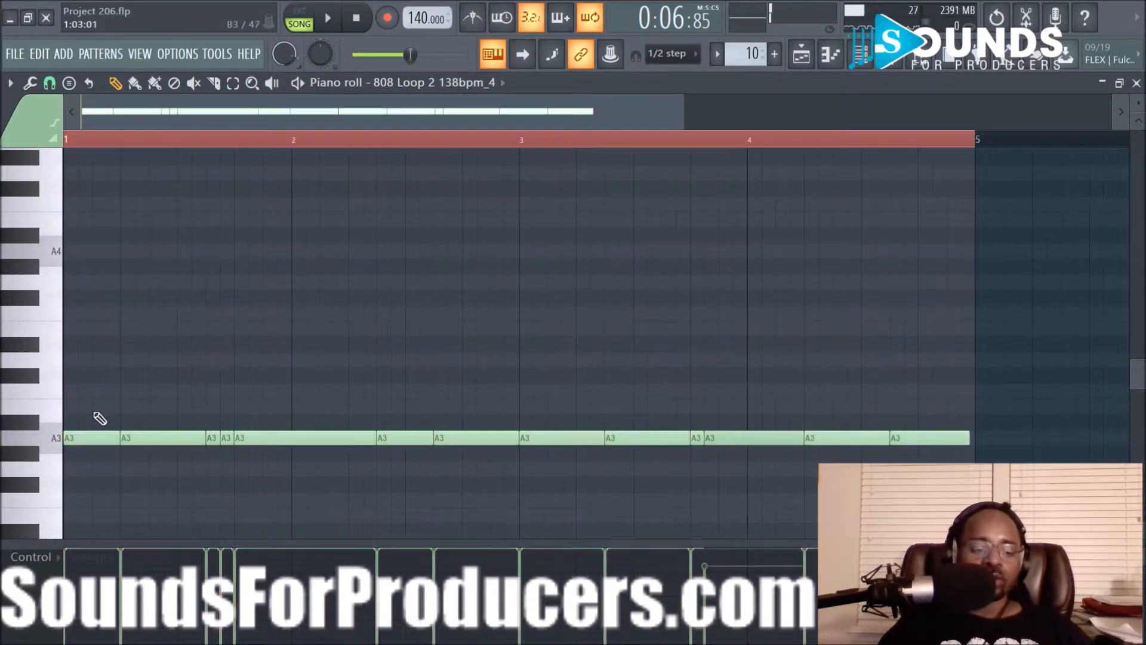
key(ctrl+Up)
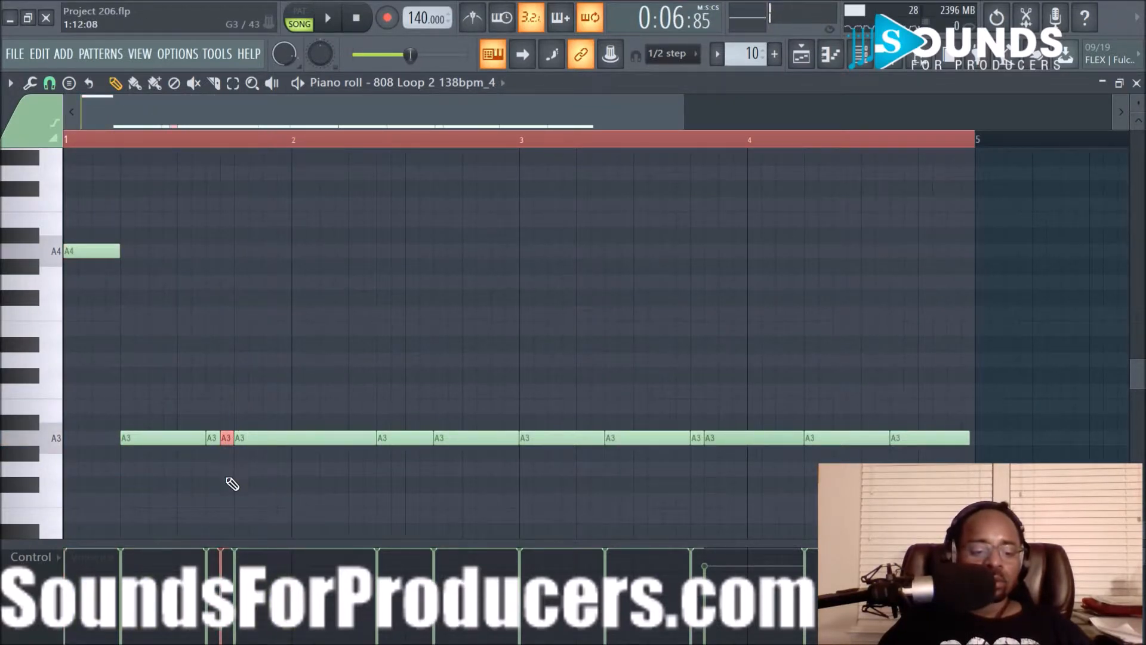
key(space)
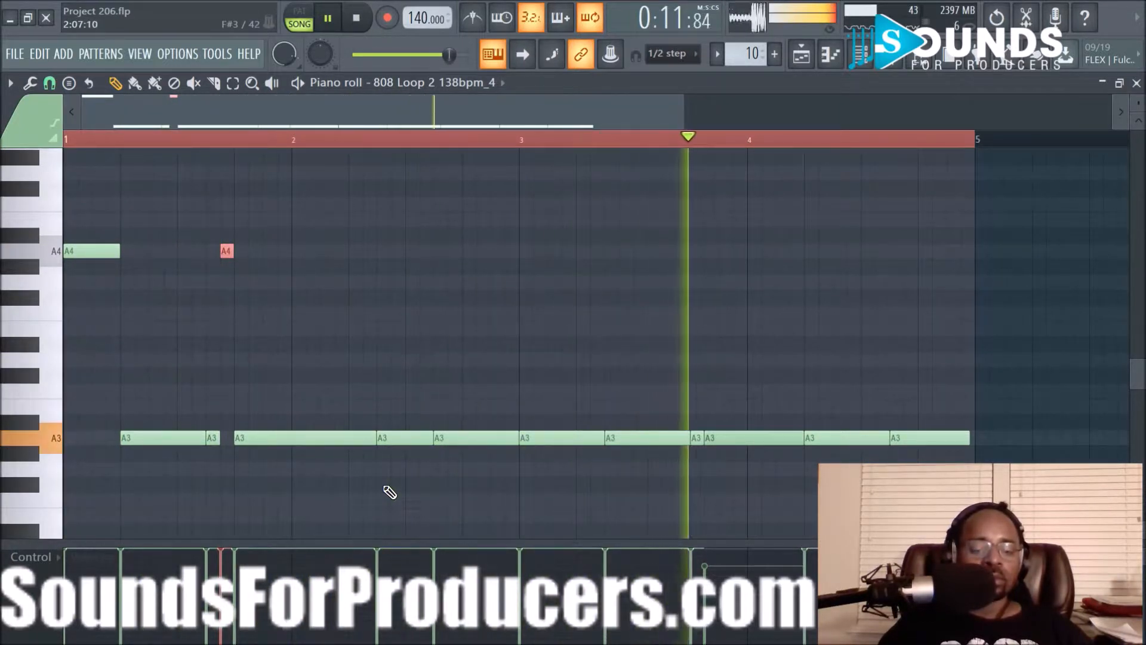
Raise the short 808 note just before bar 4 to A4 and the last note to B3, and play the song.
click(696, 438)
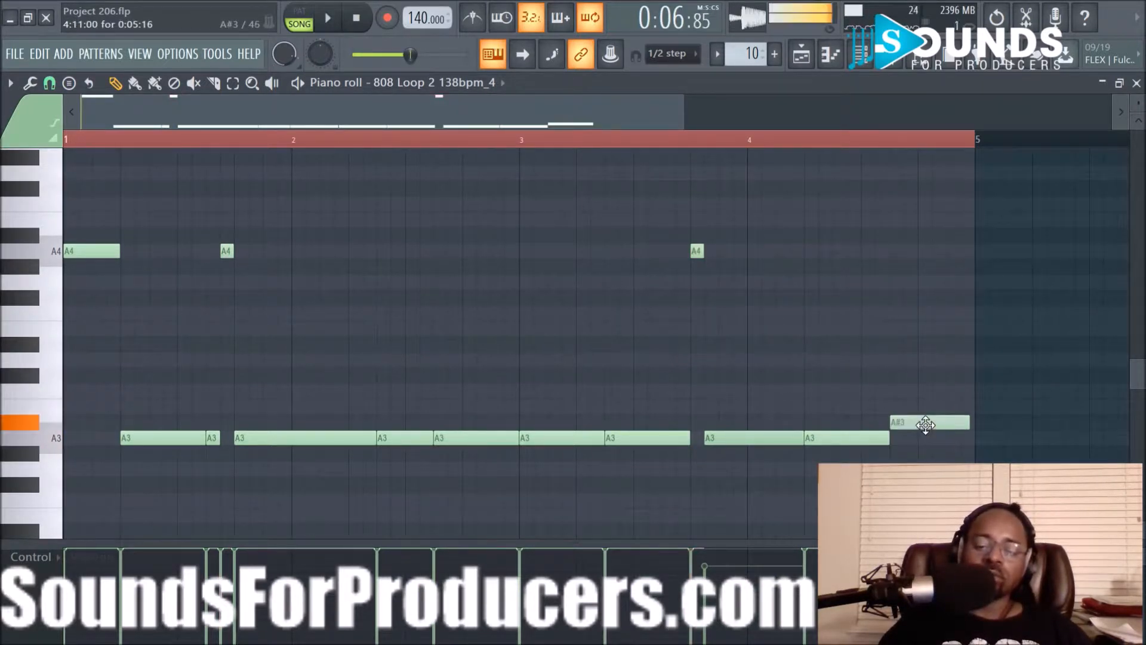
drag(925, 418, 925, 408)
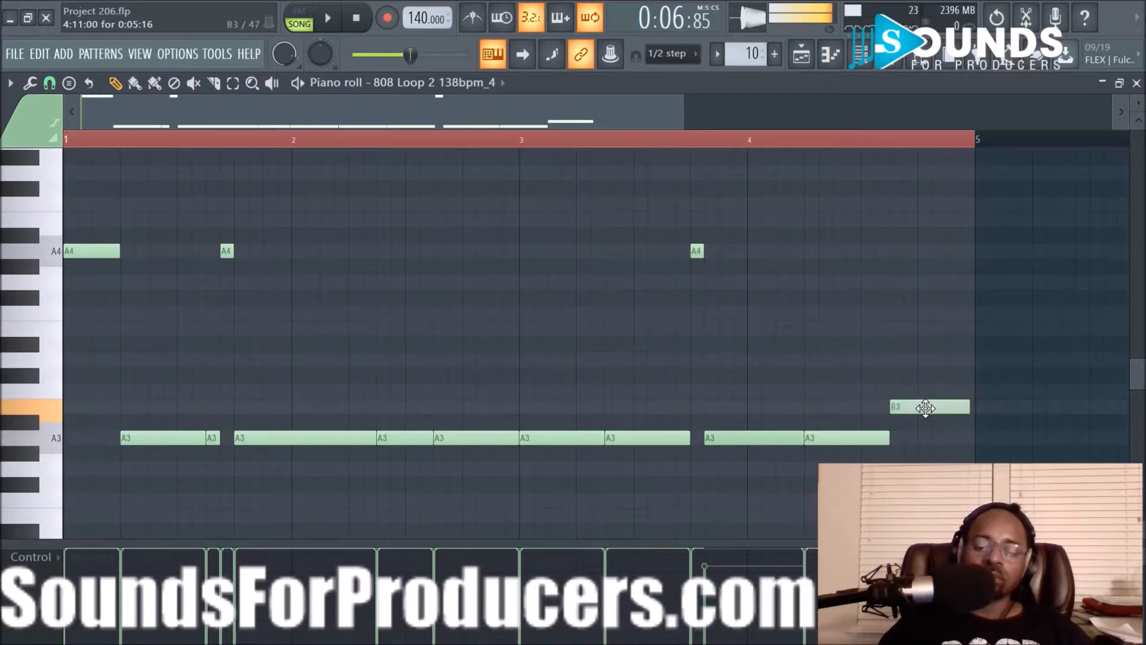
key(space)
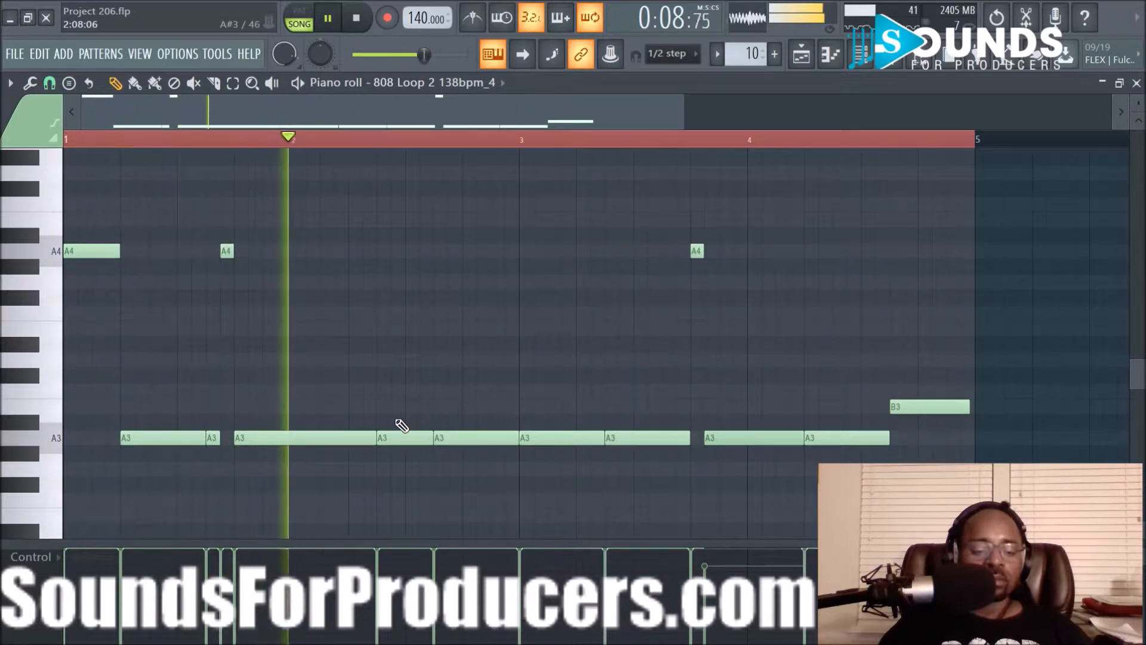
Raise the 808 note in the middle of bar 2 one octave to A4 and listen to the result.
click(397, 437)
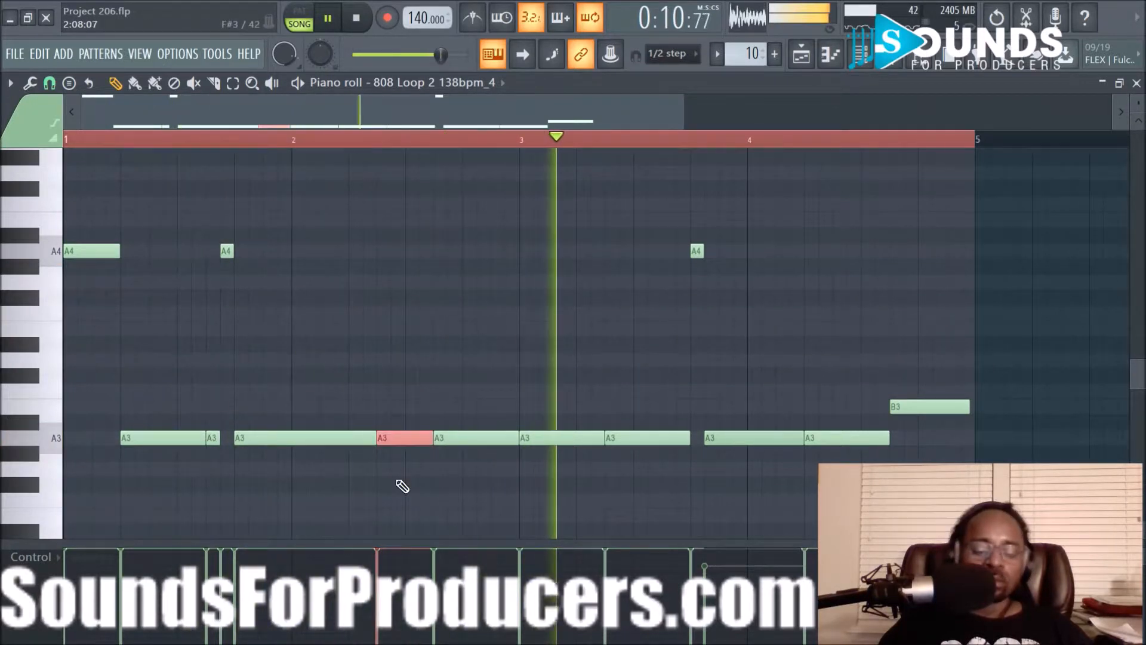
key(ctrl+Up)
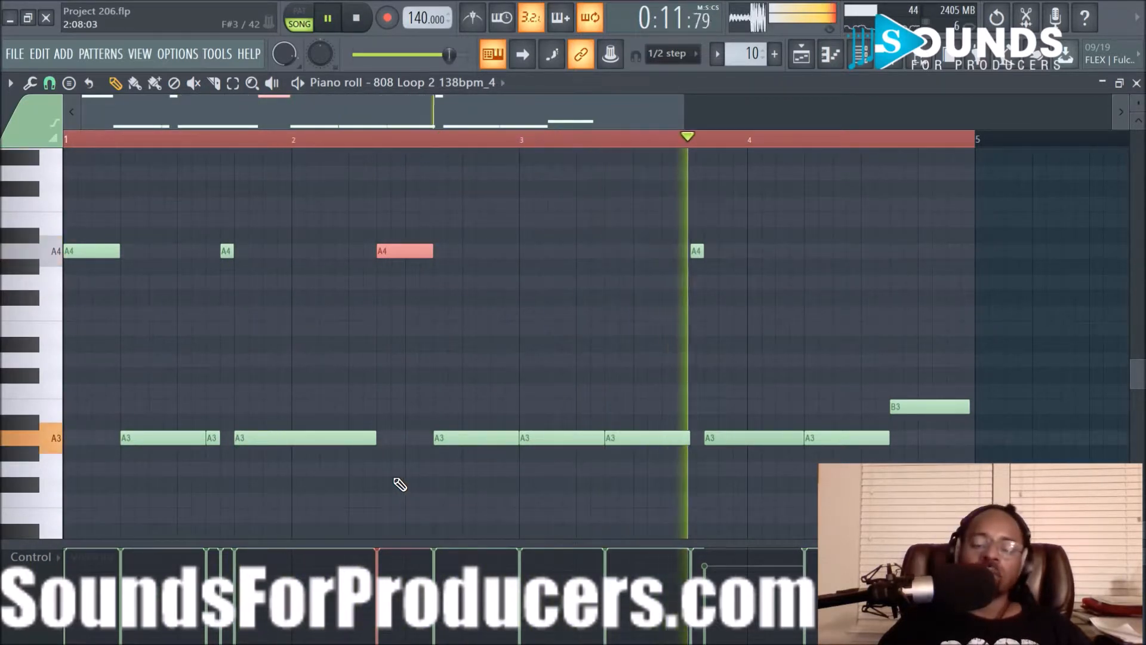
key(space)
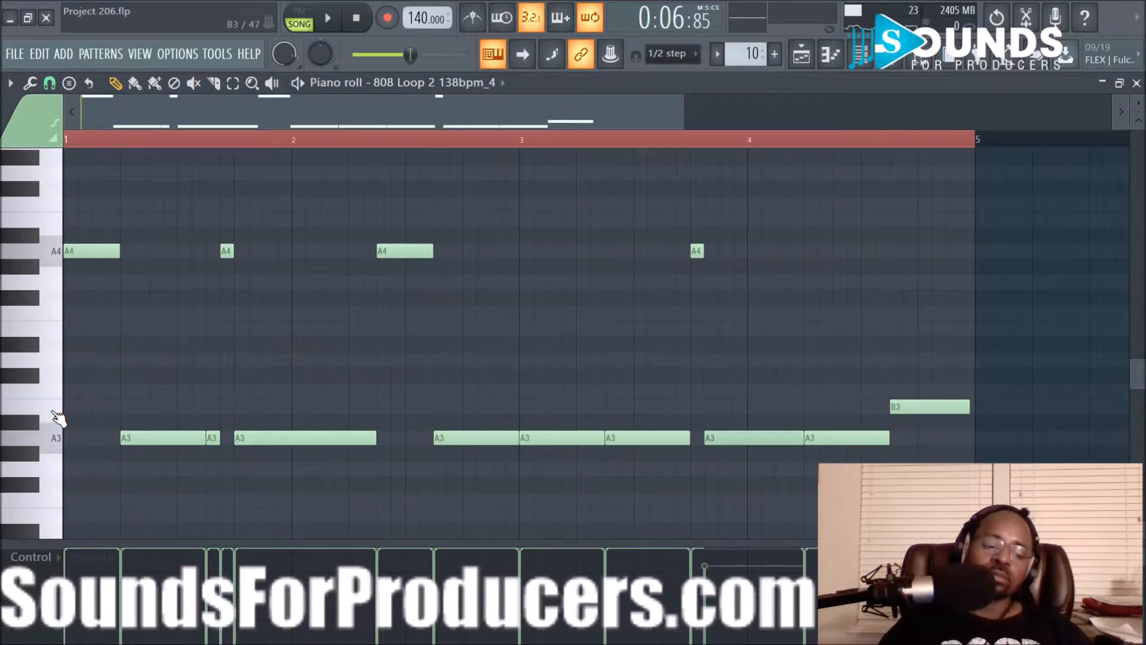
Lower the entire Pattern 10 808 line by one octave and play the song.
key(ctrl+a)
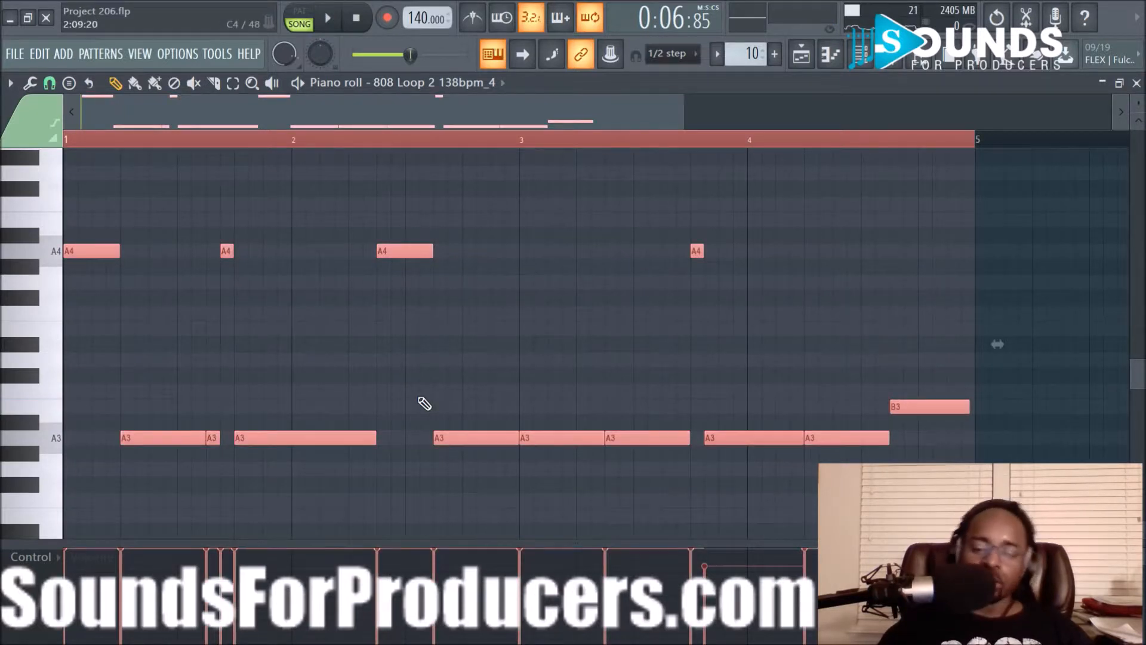
key(ctrl+Down)
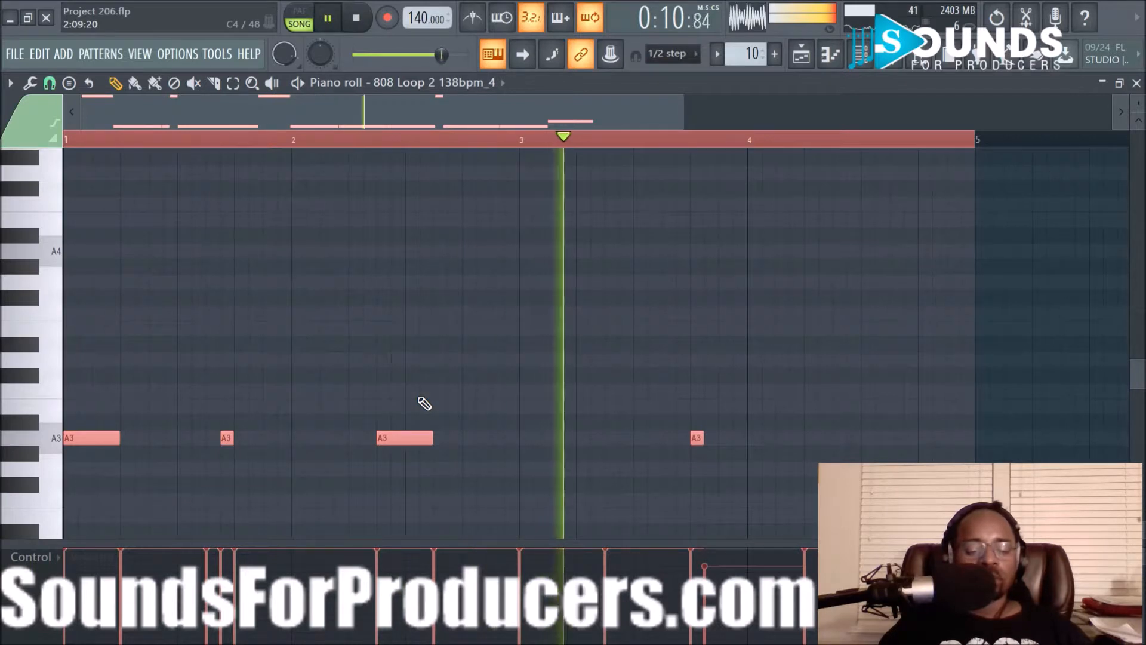
scroll(471, 384, down, 3)
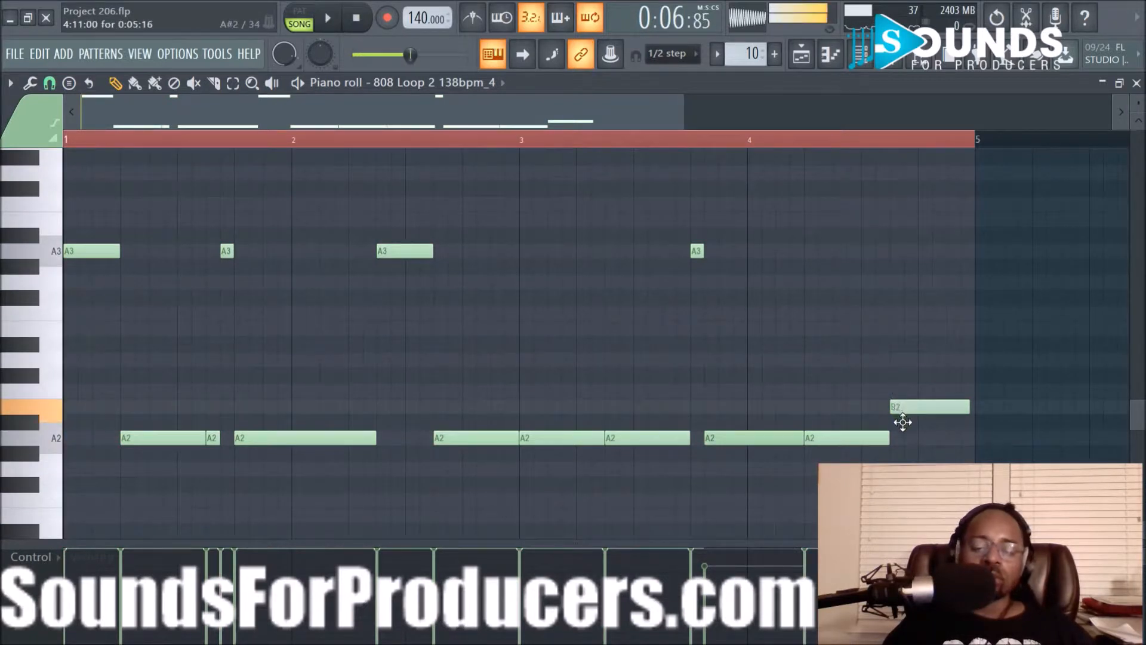
Lower the last Pattern 10 808 note by one semitone to A#2 and play the song.
drag(902, 422, 903, 423)
key(space)
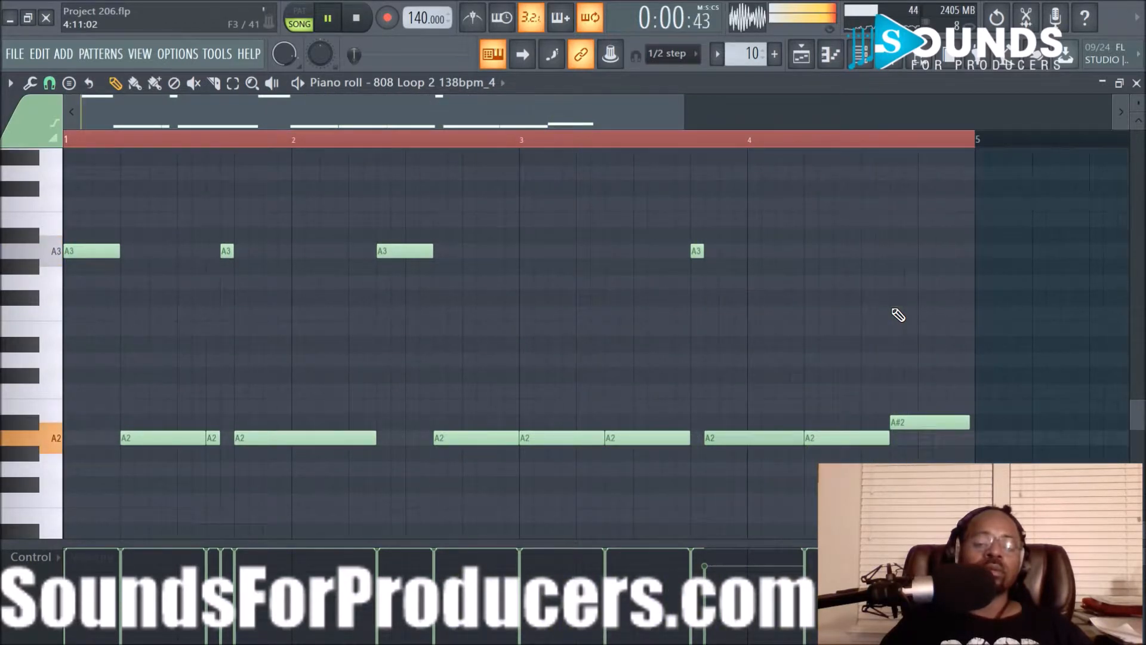
key(space)
Route the 808 channel to mixer track 9 in the channel rack.
click(801, 54)
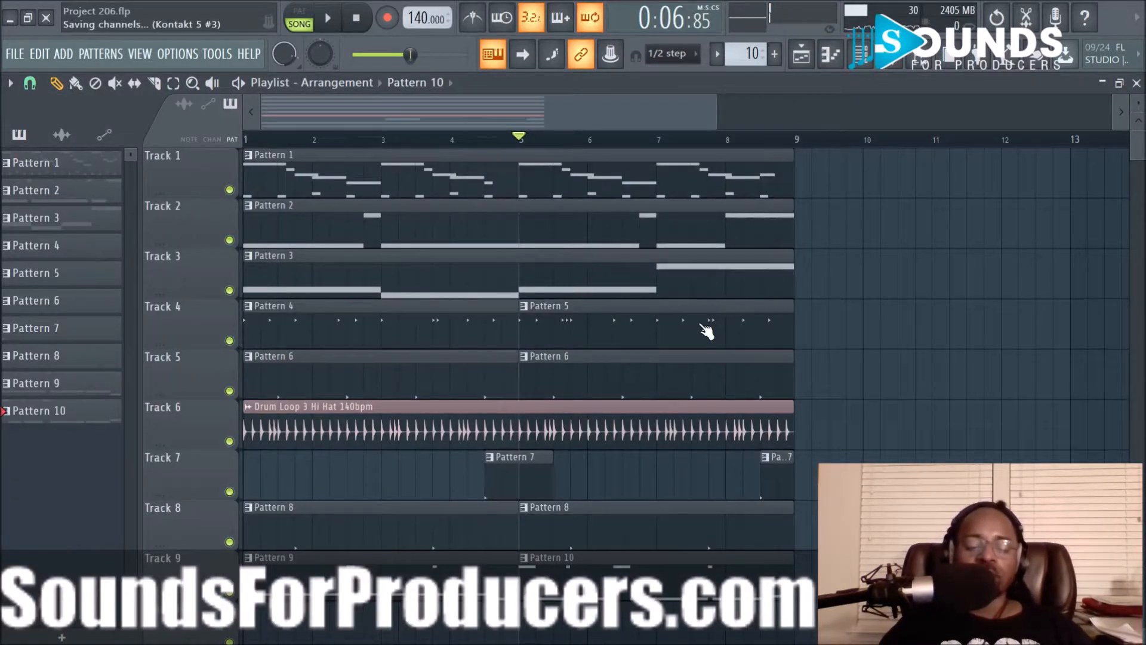
click(895, 64)
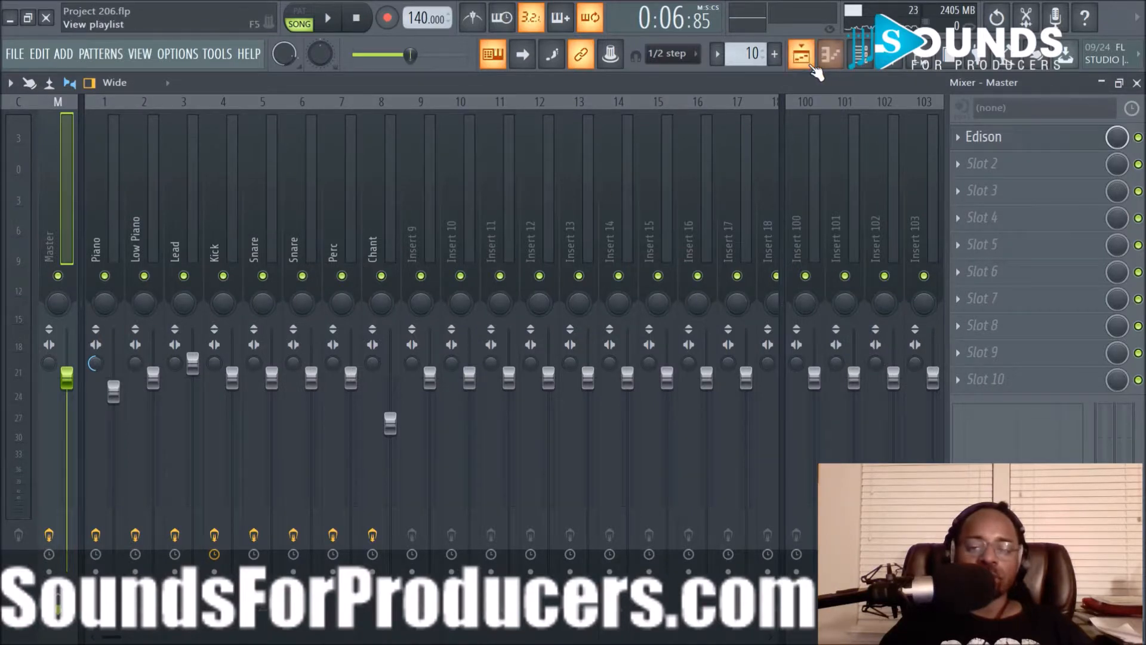
click(861, 55)
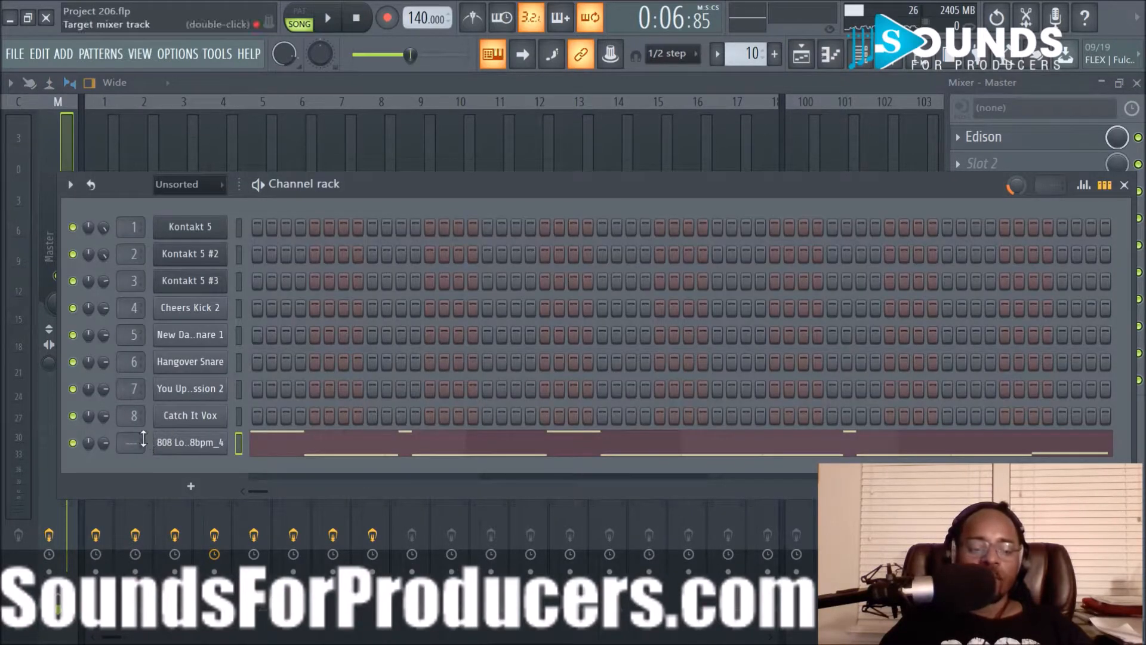
scroll(143, 438, up, 7)
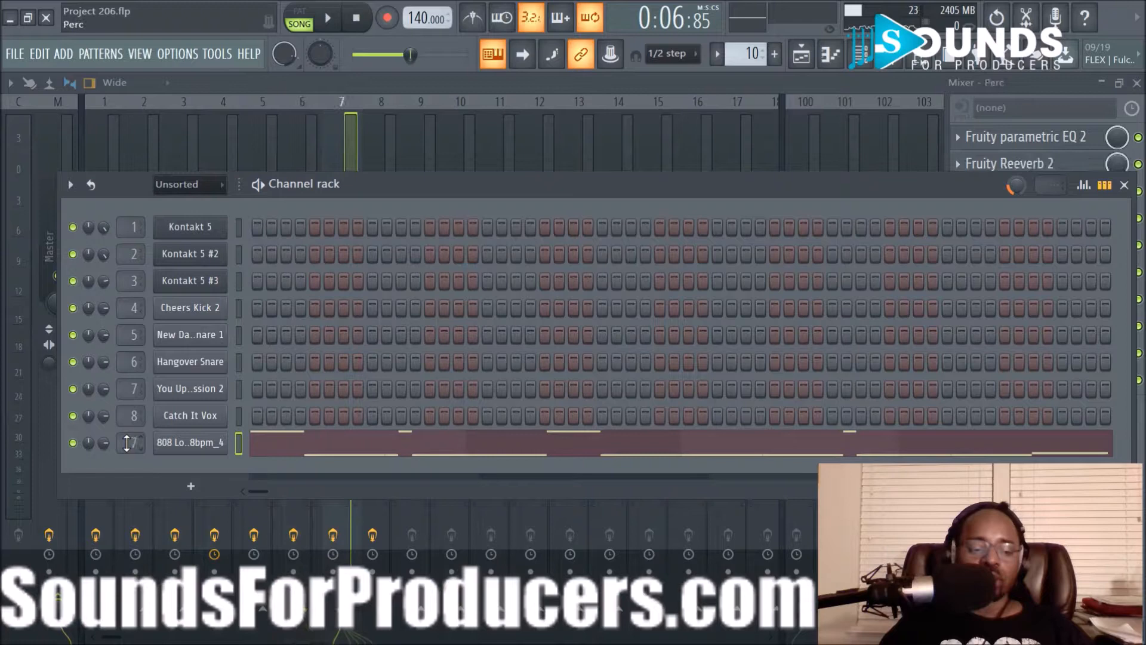
scroll(126, 442, up, 2)
click(428, 152)
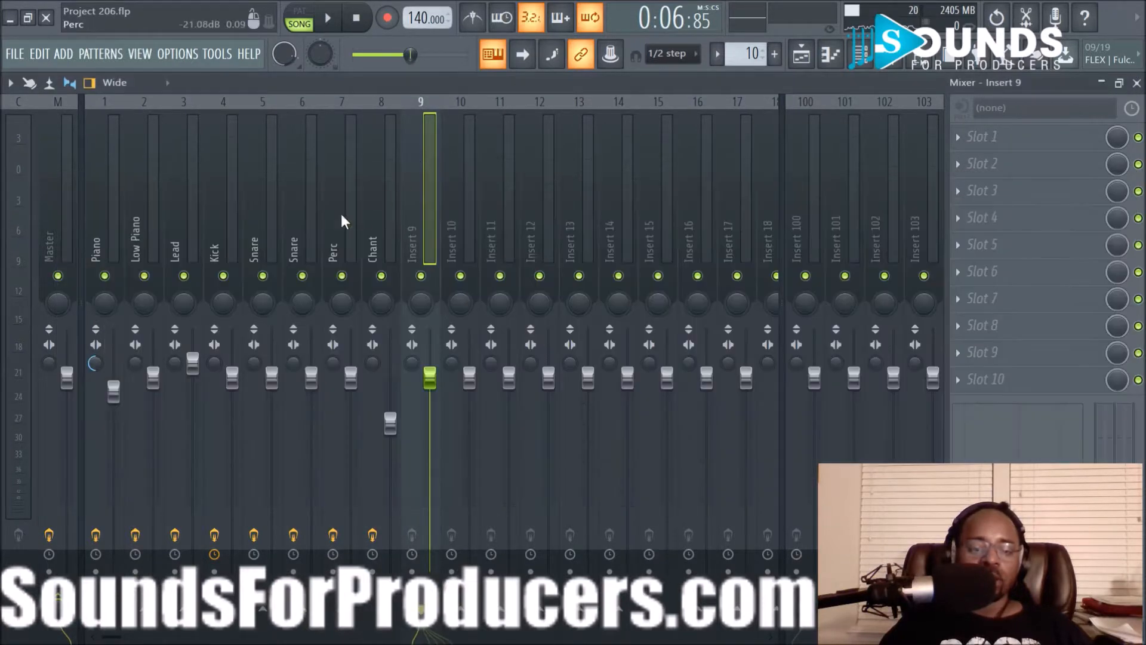
Enable a send from the Kick mixer track to Insert 9.
click(224, 233)
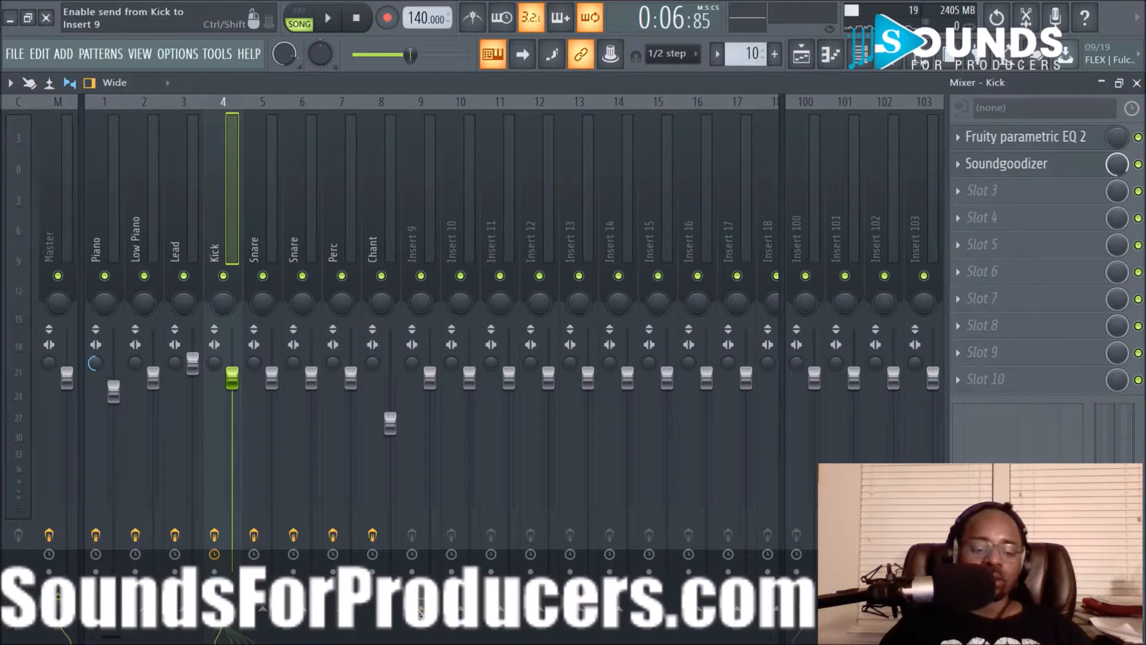
right_click(419, 570)
click(481, 610)
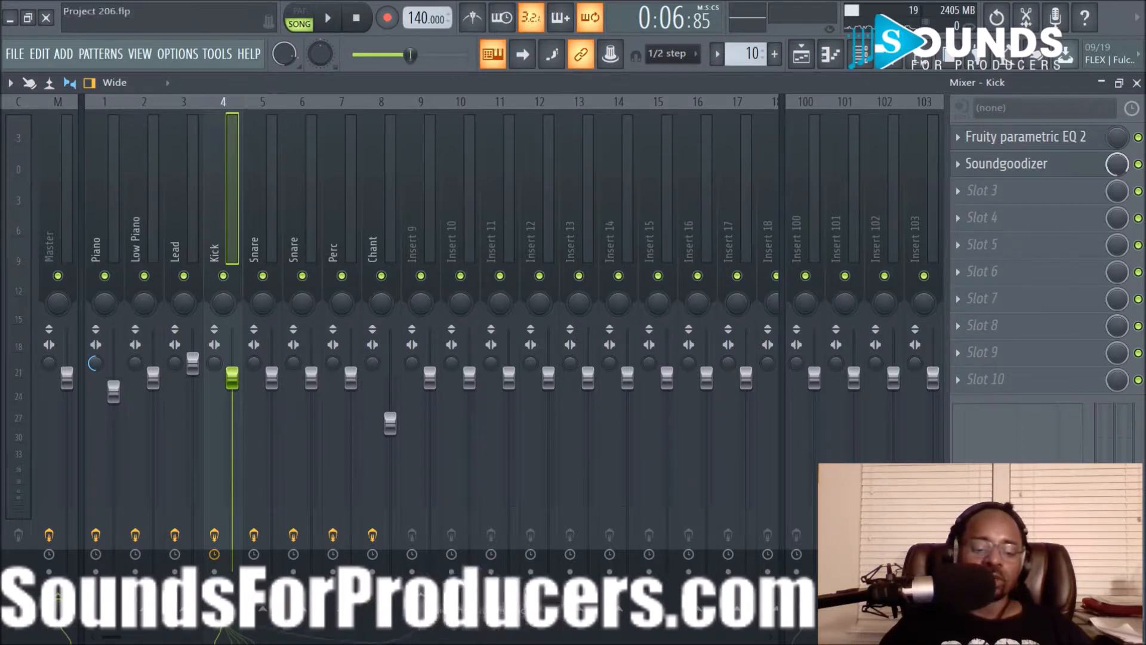
Rename mixer Insert 9 as 808.
right_click(427, 273)
click(523, 113)
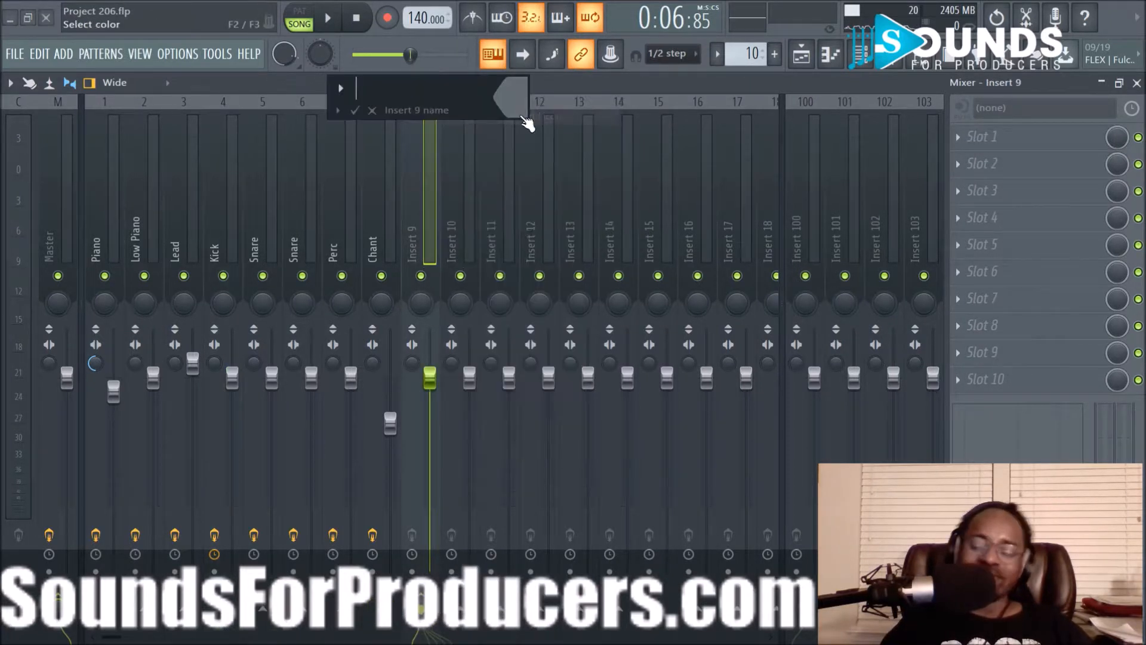
text(808)
key(Return)
Add Fruity Parametric EQ 2 to the 808 track's first slot, cut band 7 by 18 dB at 2159 Hz, and play the song.
key(space)
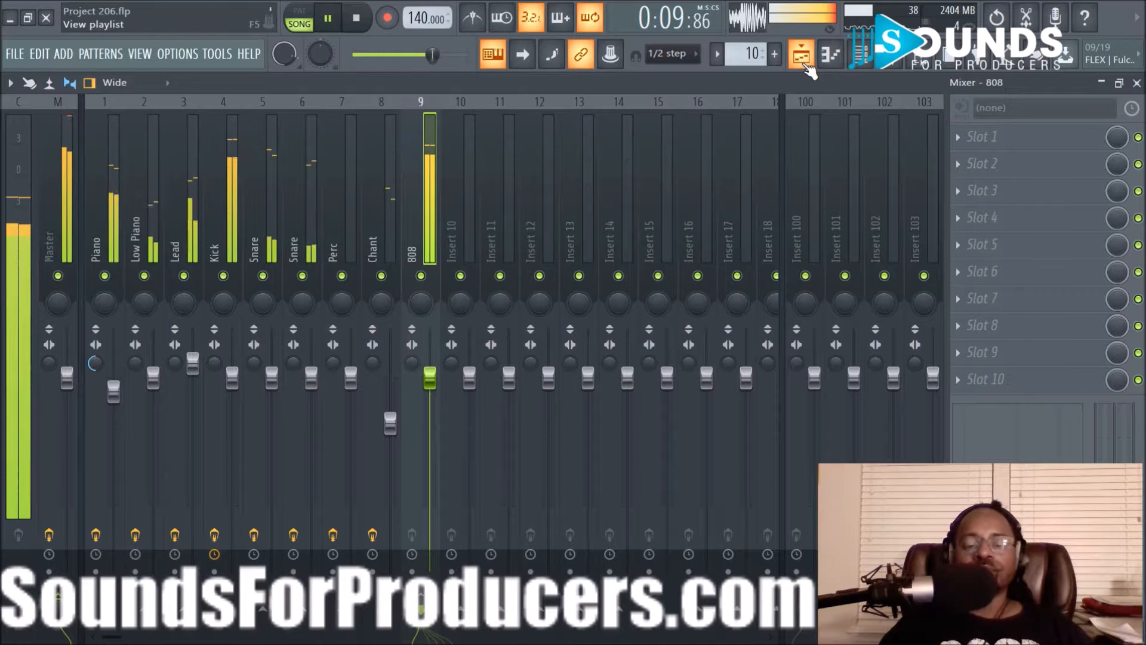
click(964, 138)
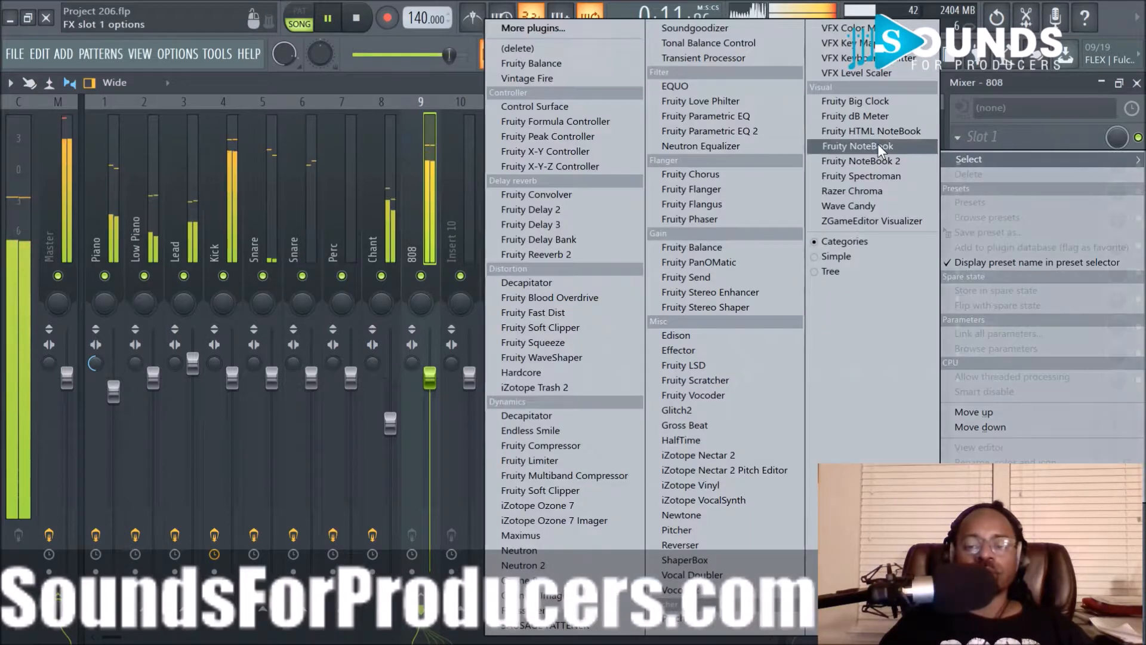
click(791, 132)
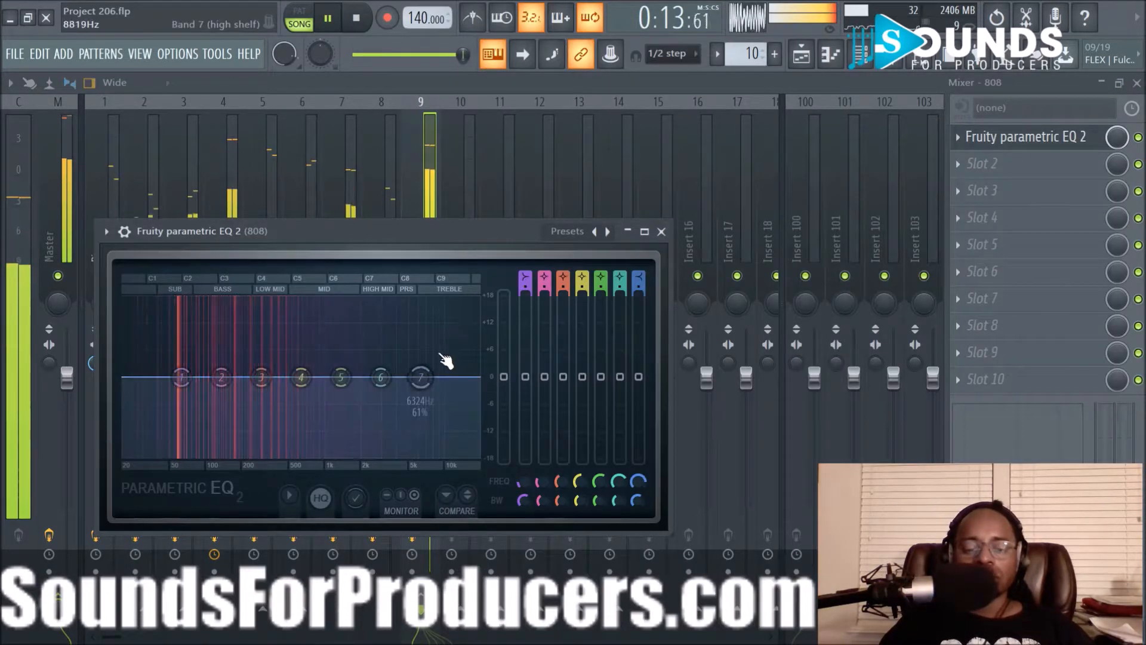
drag(421, 377, 365, 455)
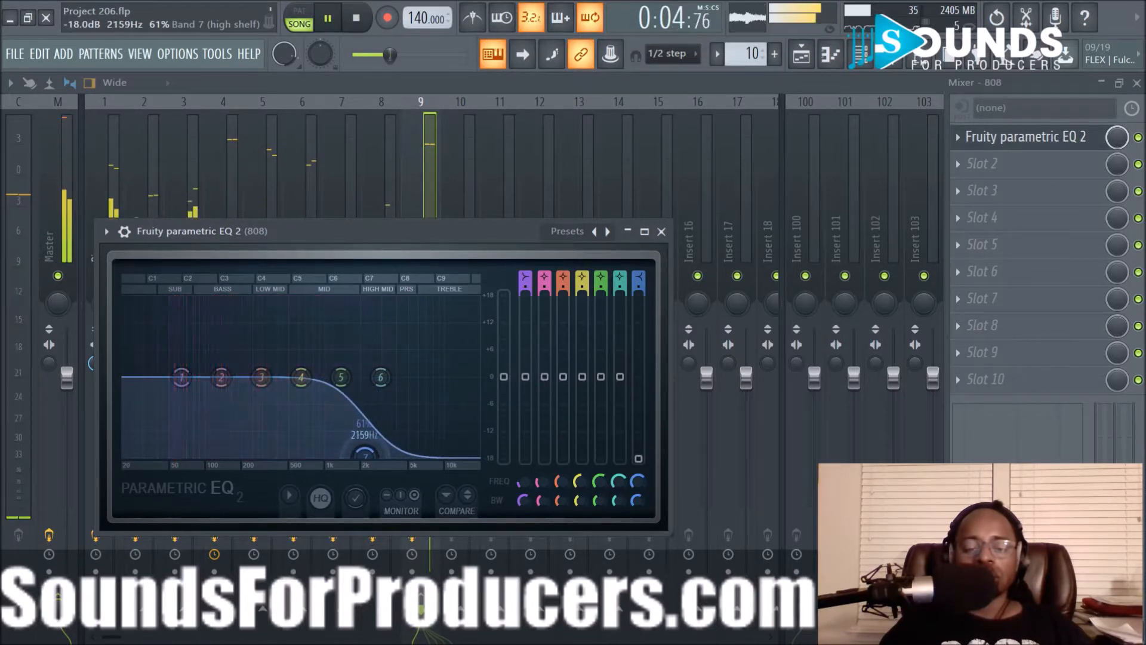
click(661, 232)
click(801, 53)
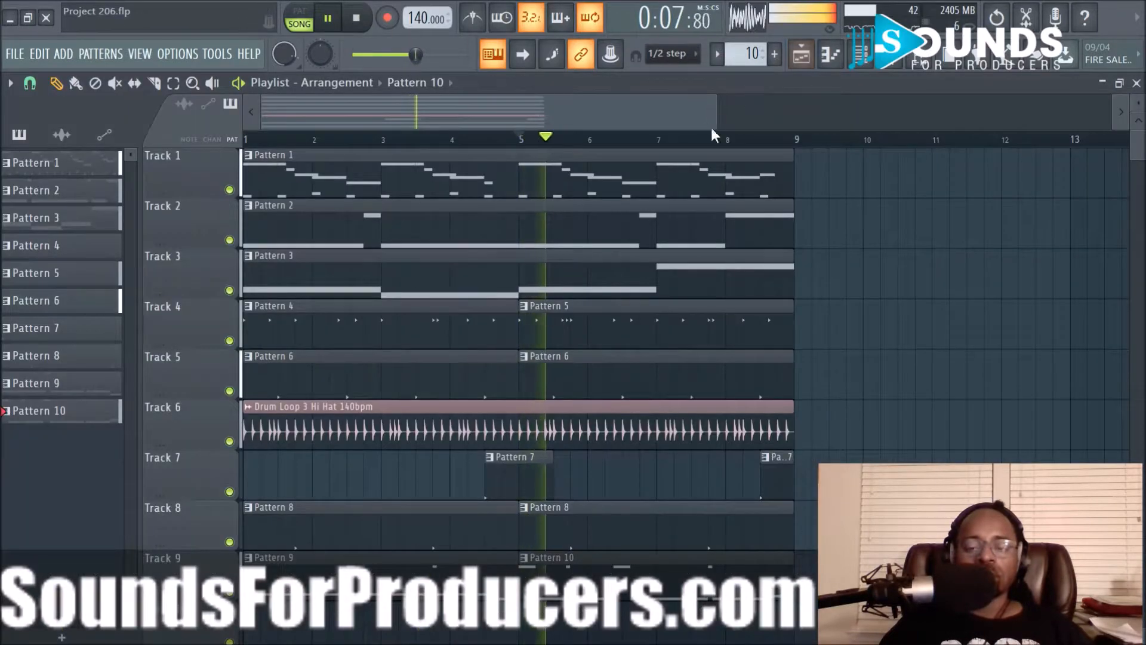
key(space)
Boost the 808's lows in Fruity Parametric EQ 2 by moving band 1 to about 540 Hz and about 12 dB during playback.
click(860, 55)
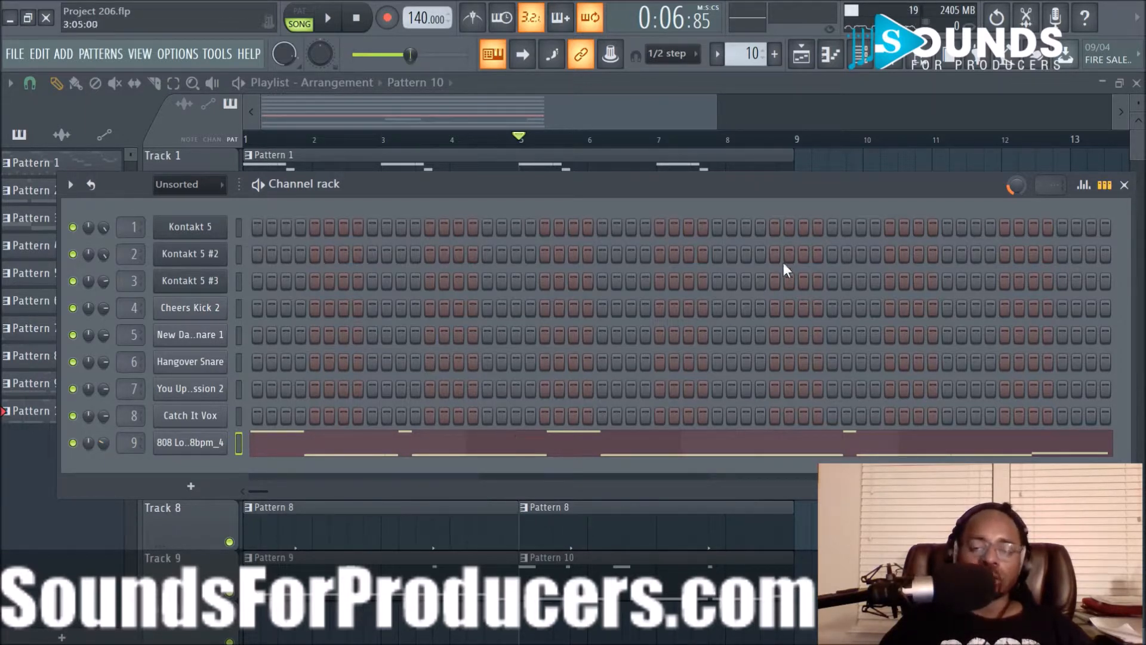
click(859, 55)
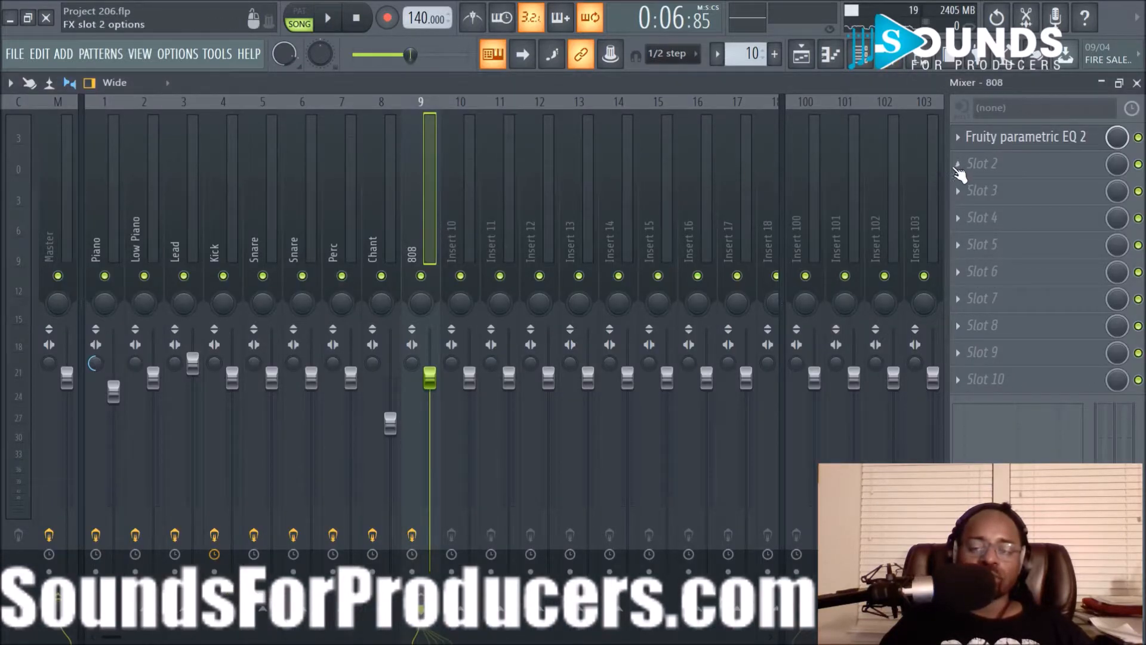
click(958, 166)
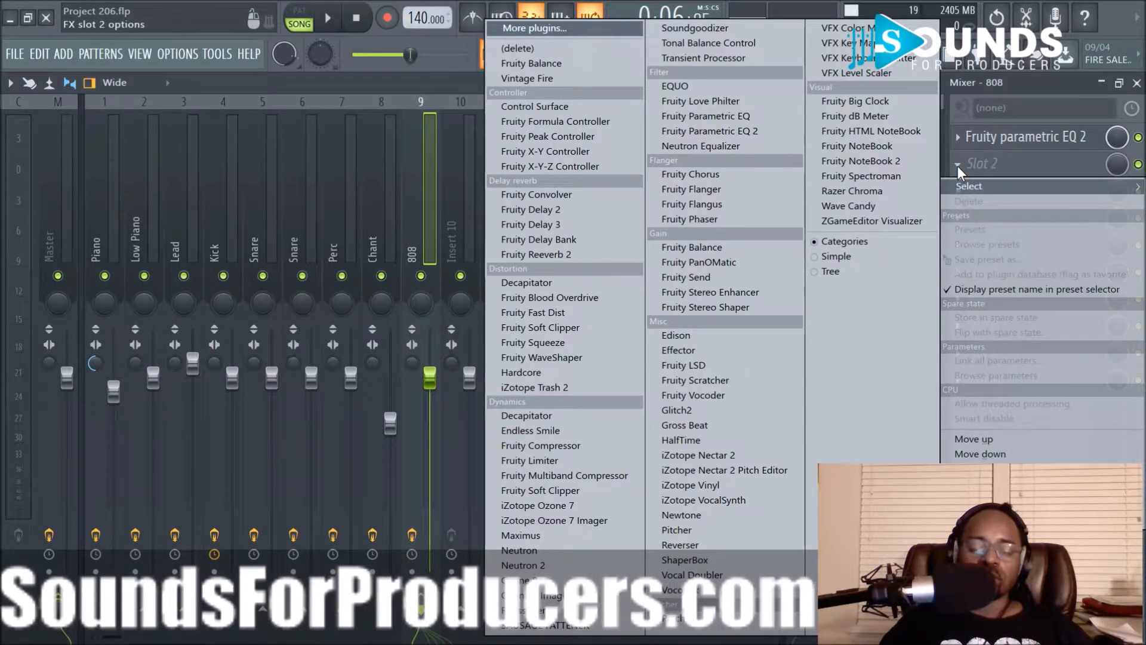
click(1002, 142)
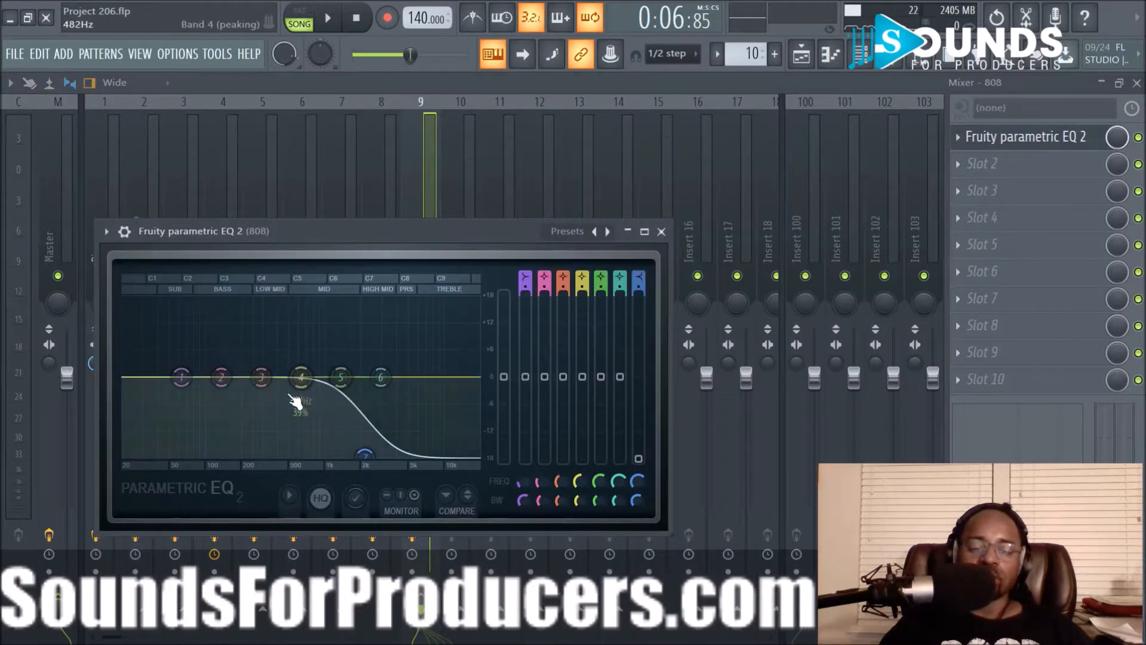
key(space)
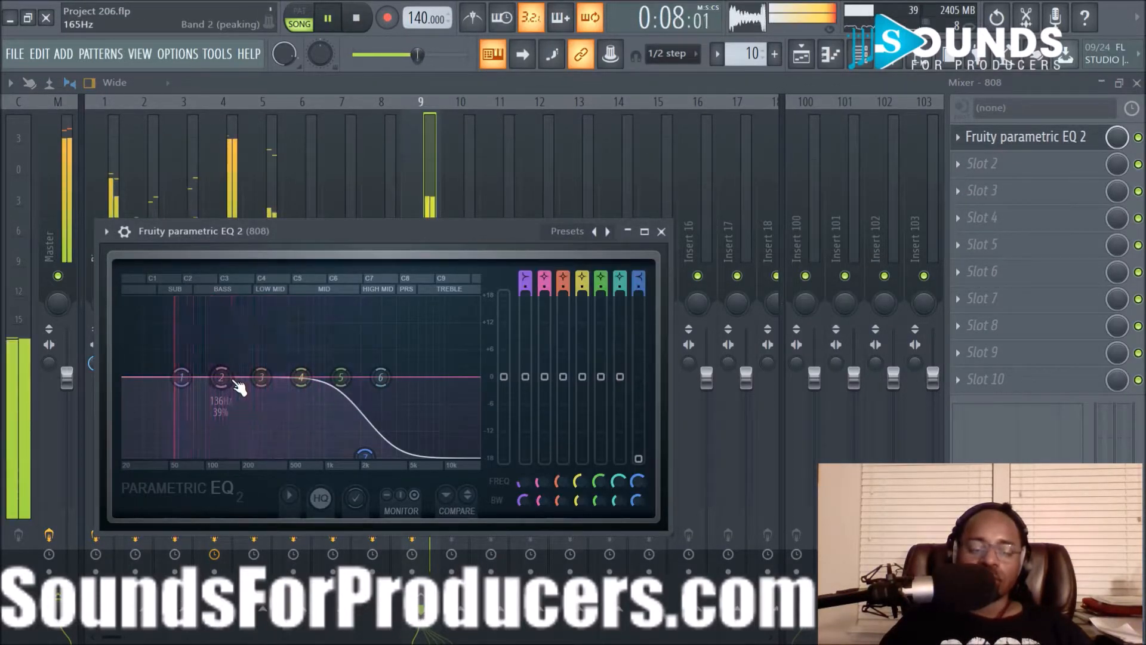
drag(194, 385, 293, 325)
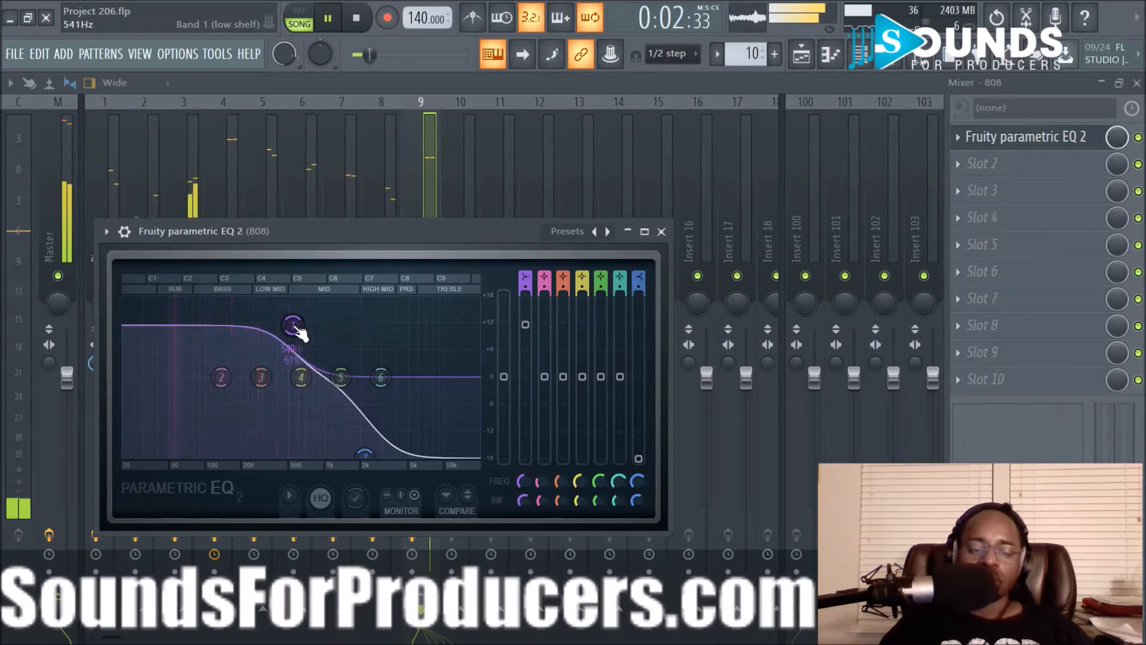
click(660, 231)
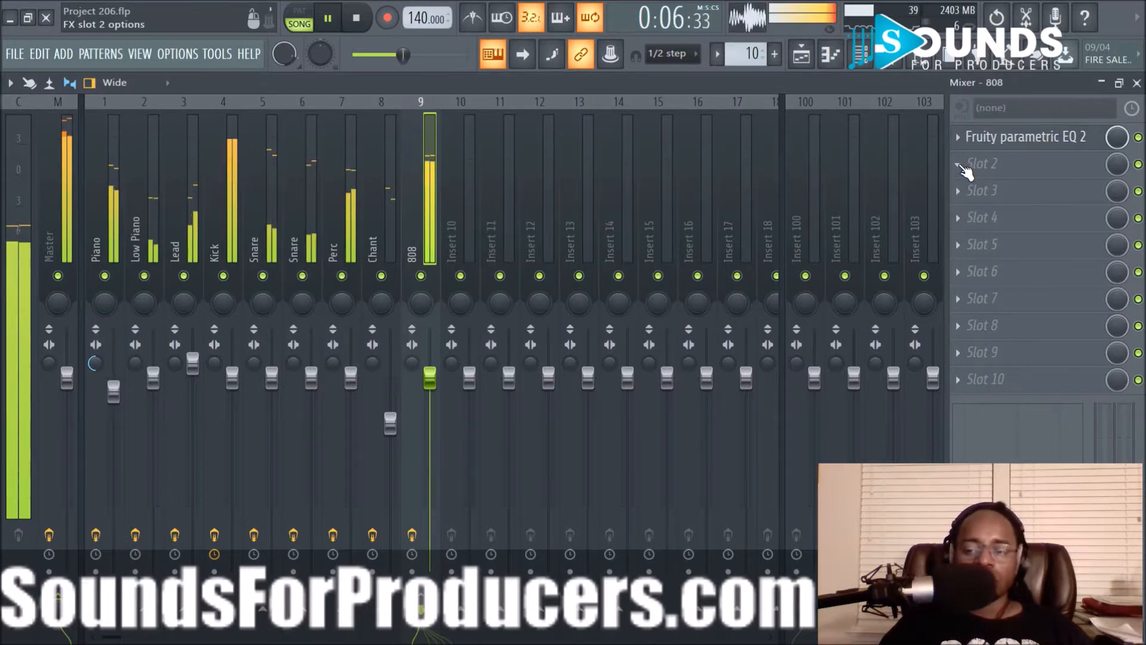
Add RBass Stereo to the 808 track's second slot and set its frequency to 50 Hz and gain to -4.1 dB.
click(959, 164)
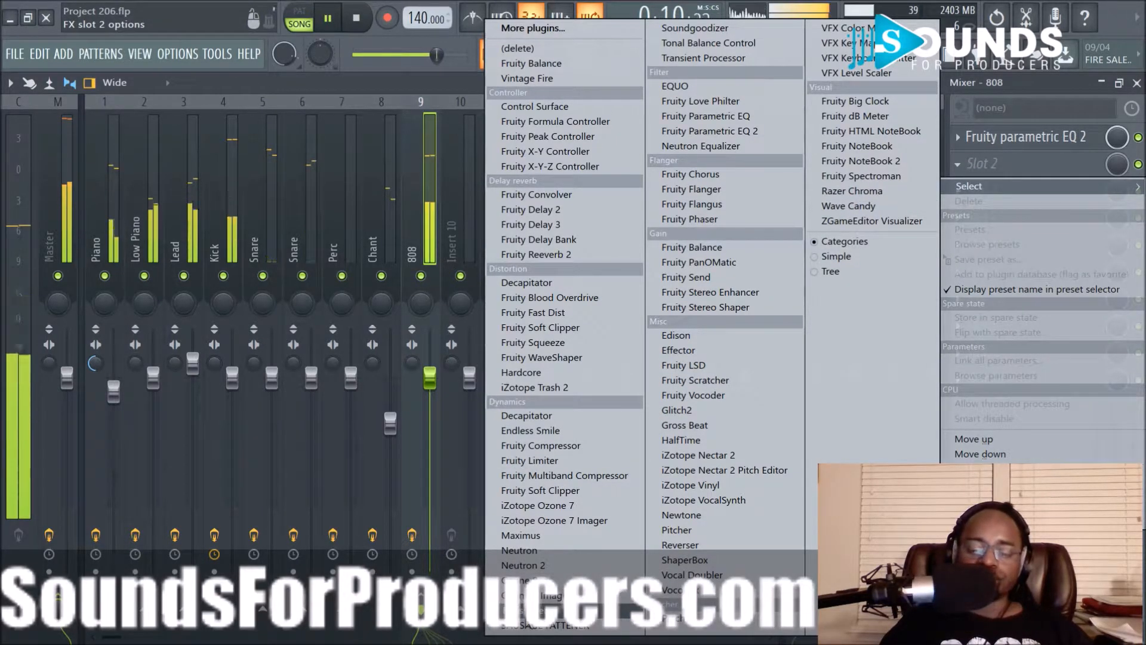
click(523, 611)
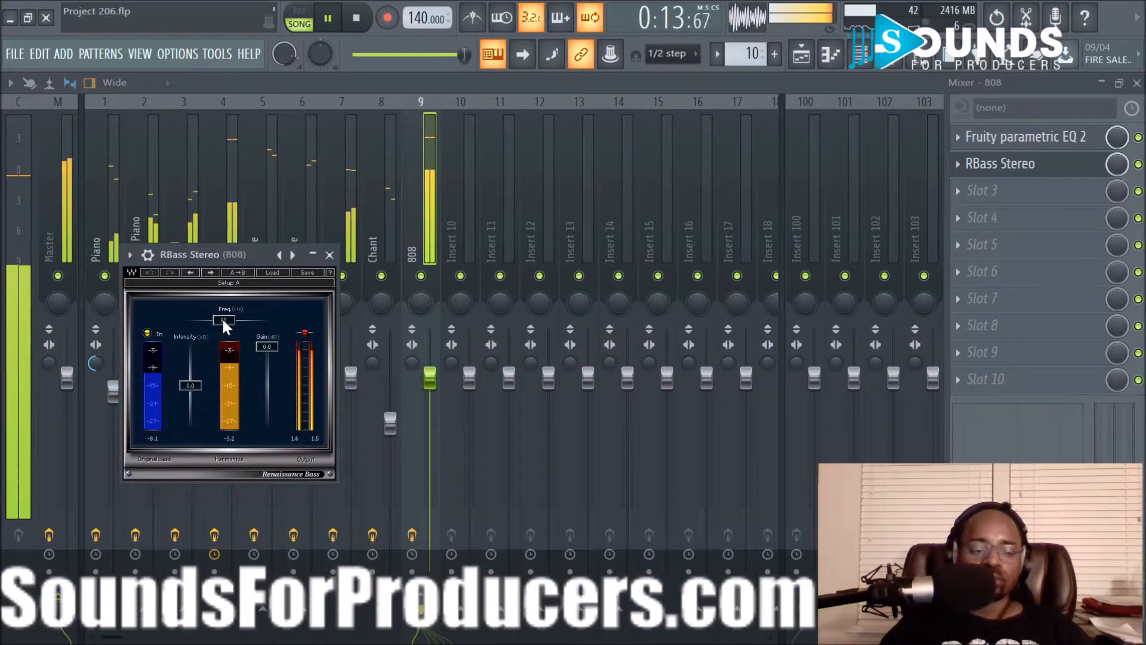
drag(222, 317, 222, 334)
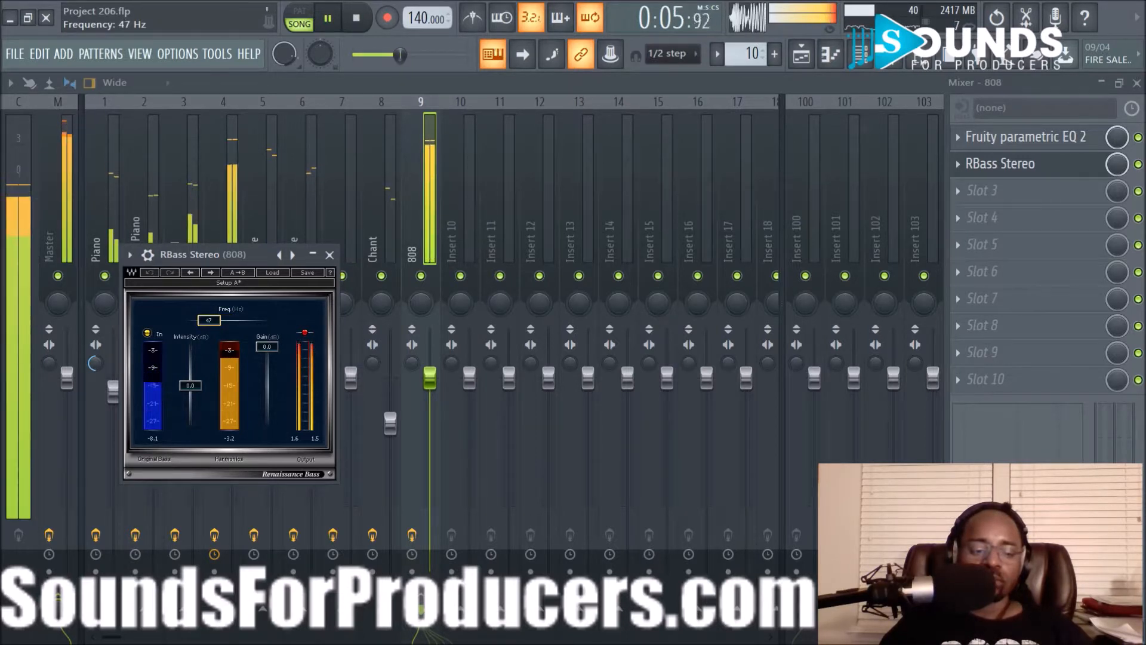
drag(209, 320, 211, 321)
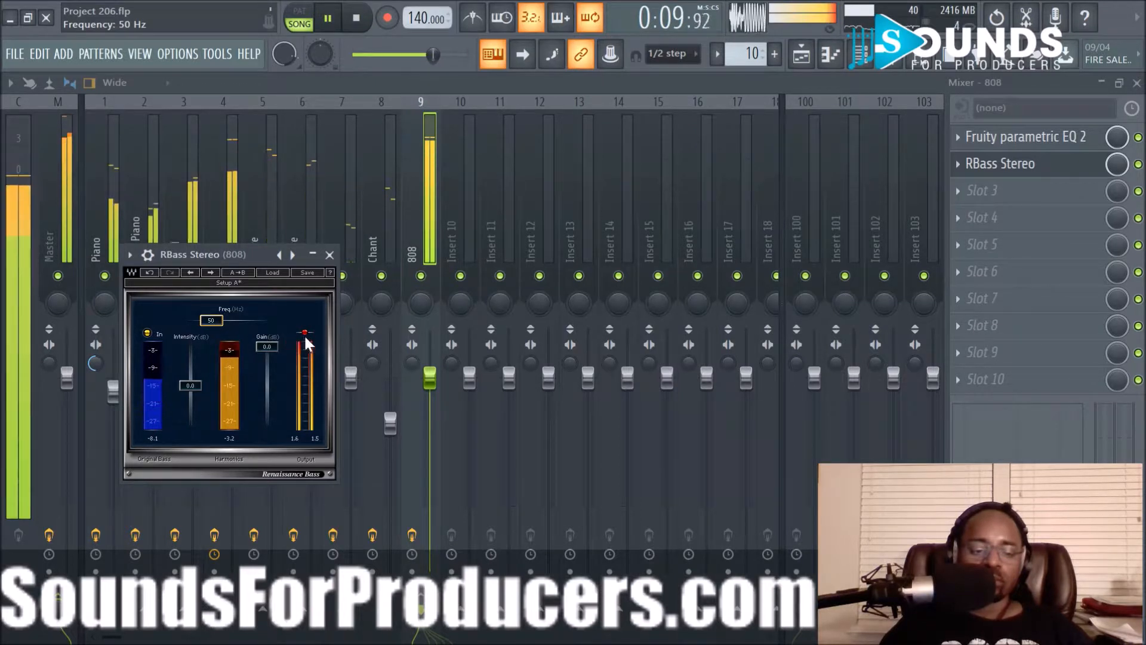
drag(267, 346, 267, 354)
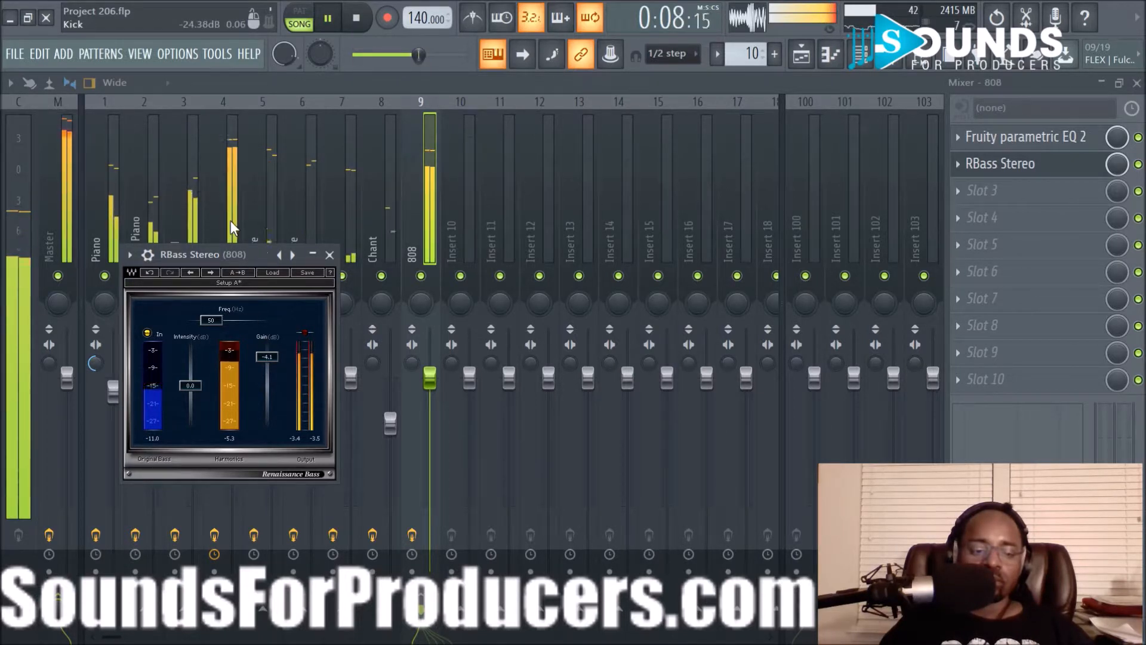
Load RBass's Parker Bass Thump preset, set 54 Hz, 0.6 dB intensity and -6.3 dB gain, and compare the 808 with the effect bypassed.
right_click(294, 258)
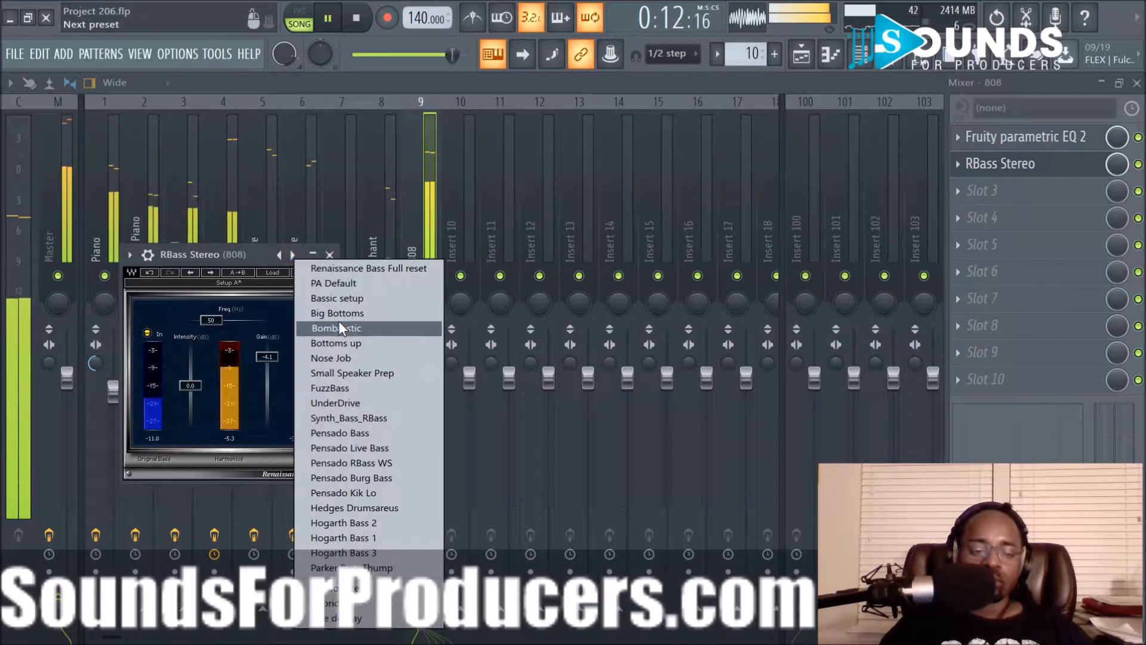
click(338, 314)
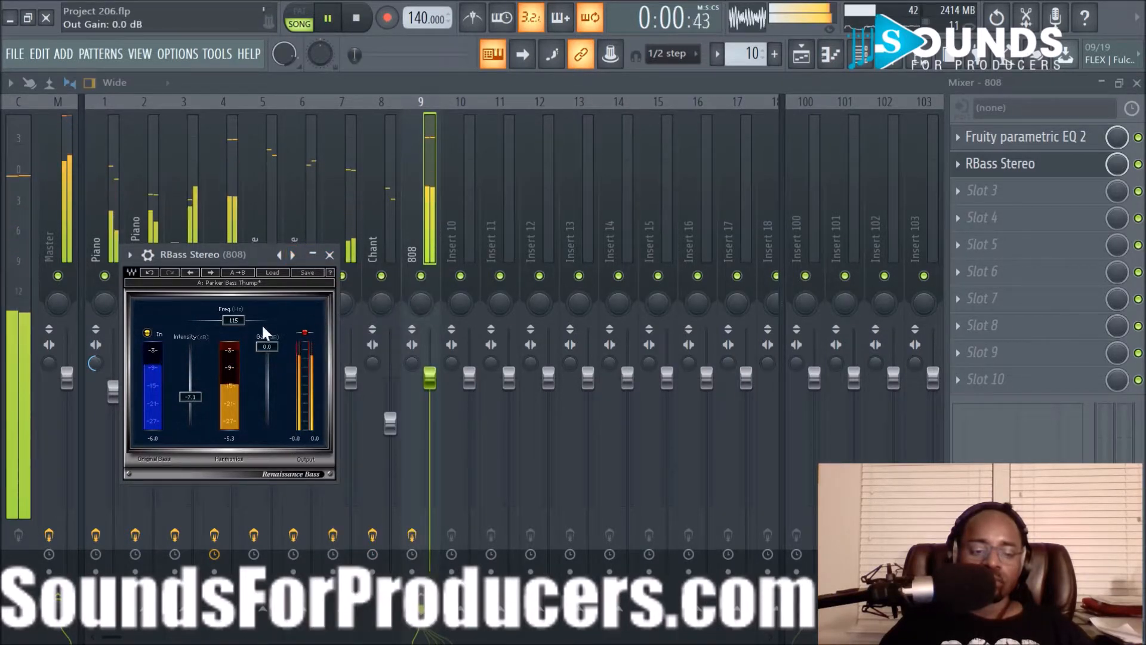
drag(233, 321, 267, 363)
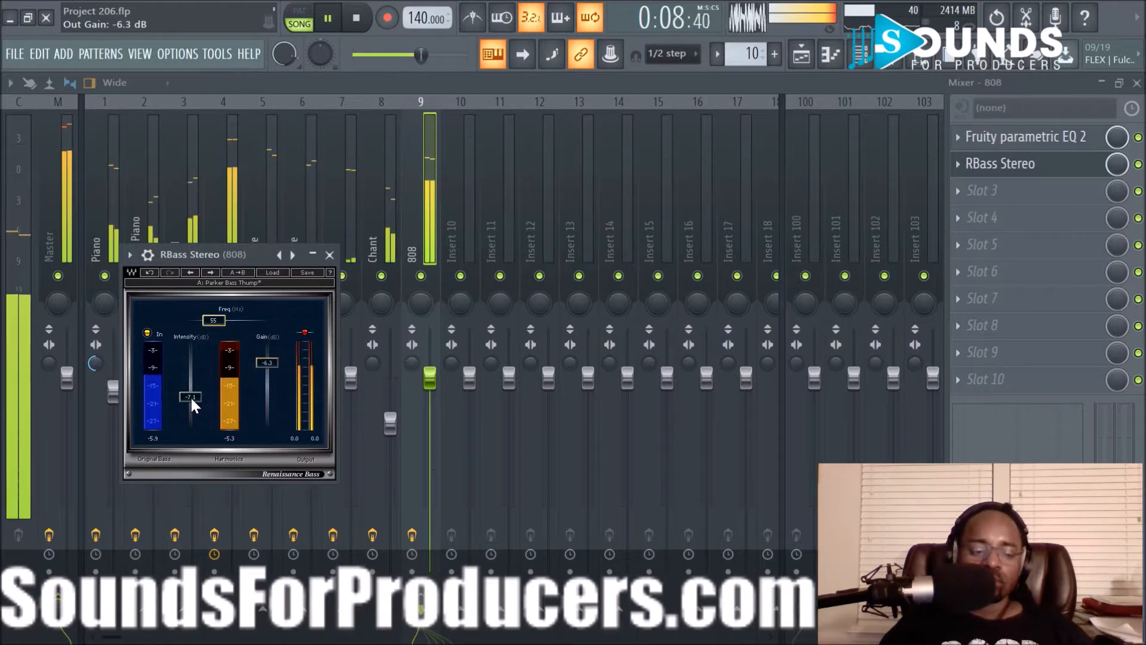
drag(191, 396, 194, 388)
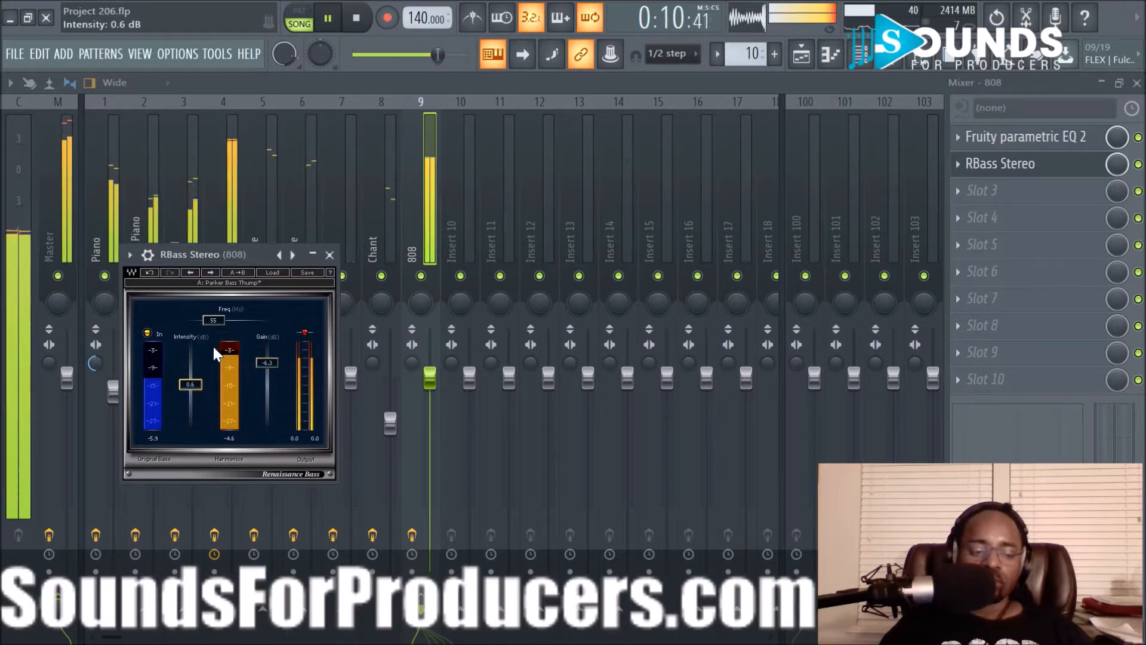
drag(215, 320, 214, 318)
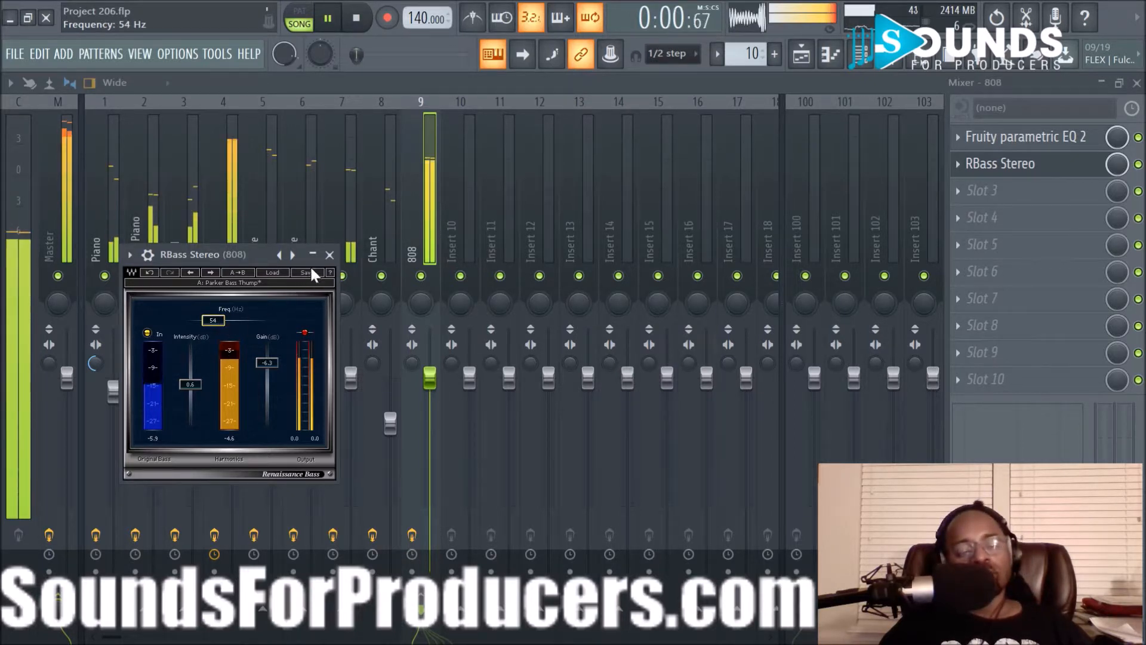
click(329, 254)
click(1137, 164)
click(1137, 165)
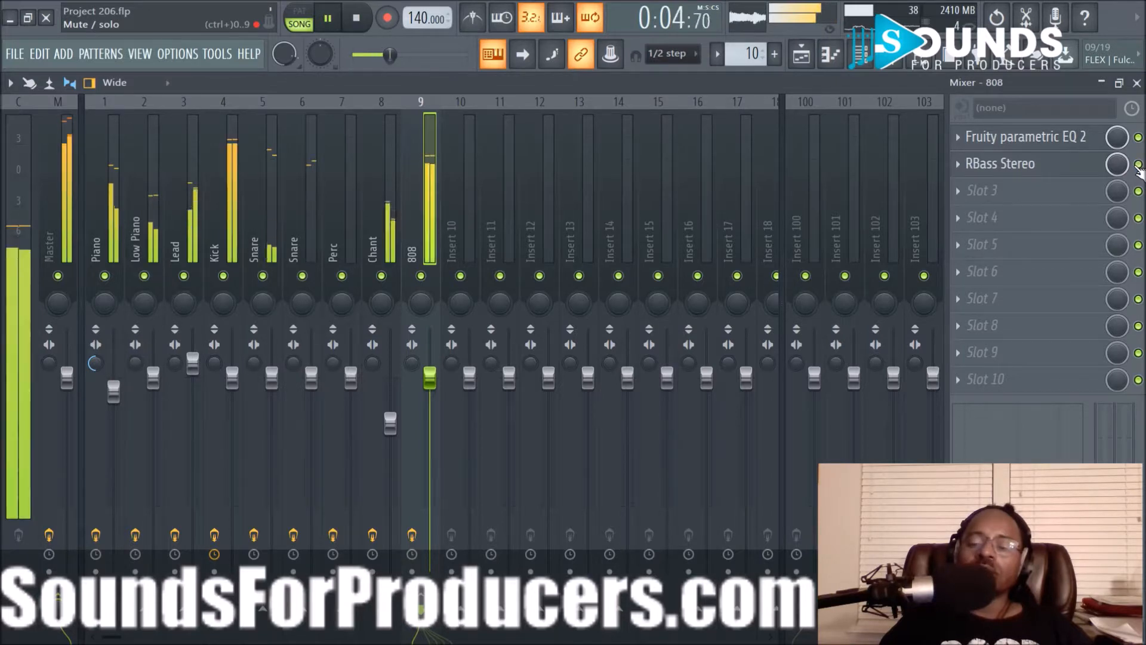
Add Fruity Fast Dist to the 808 track's third slot and lower its pre amp to 50%.
click(973, 191)
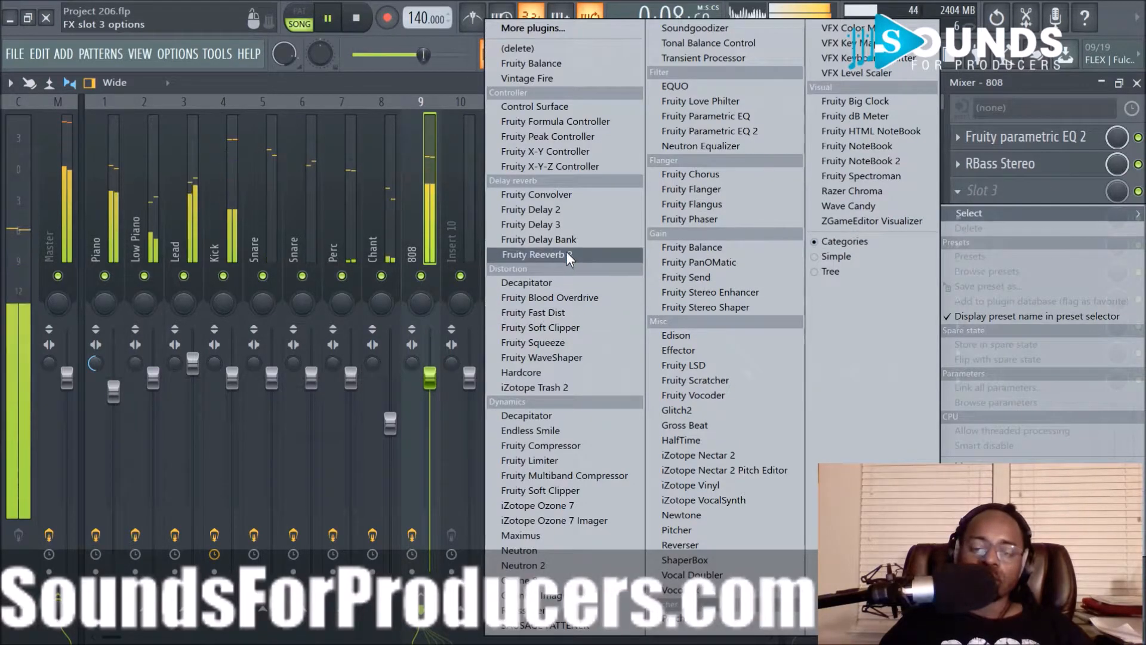
click(566, 317)
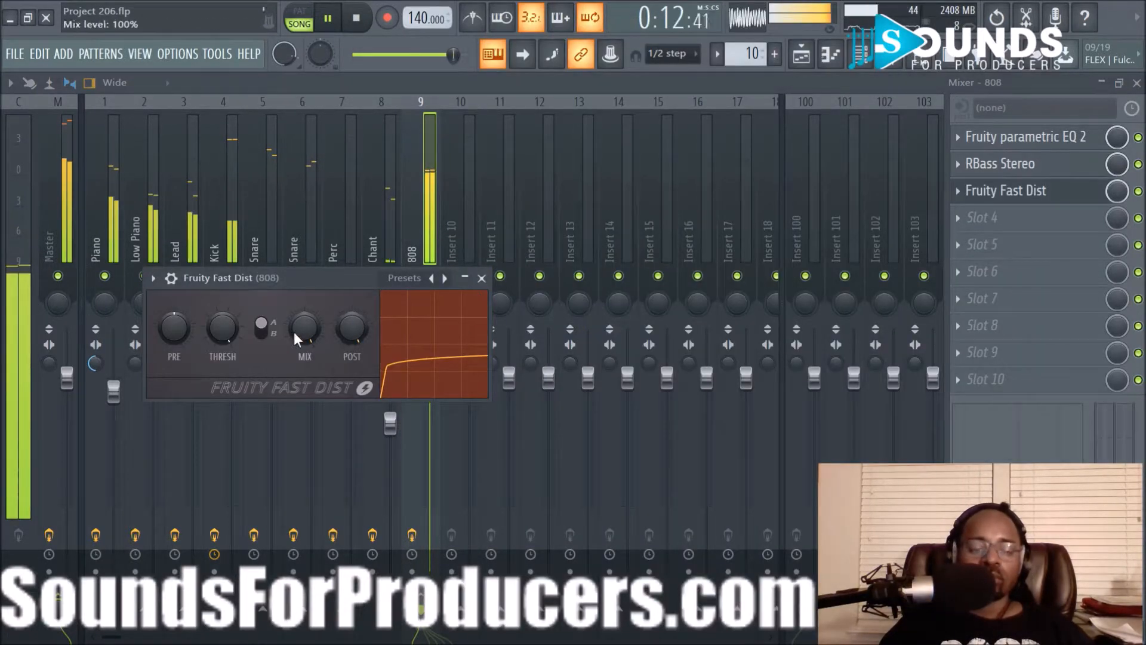
click(261, 329)
click(262, 332)
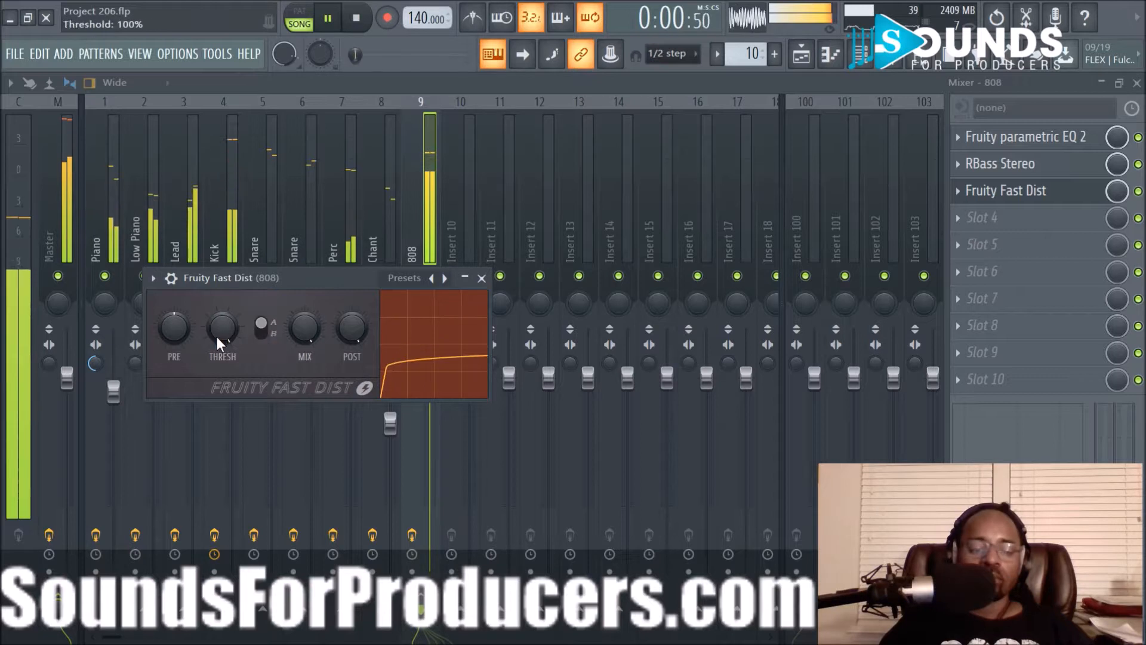
drag(184, 338, 184, 354)
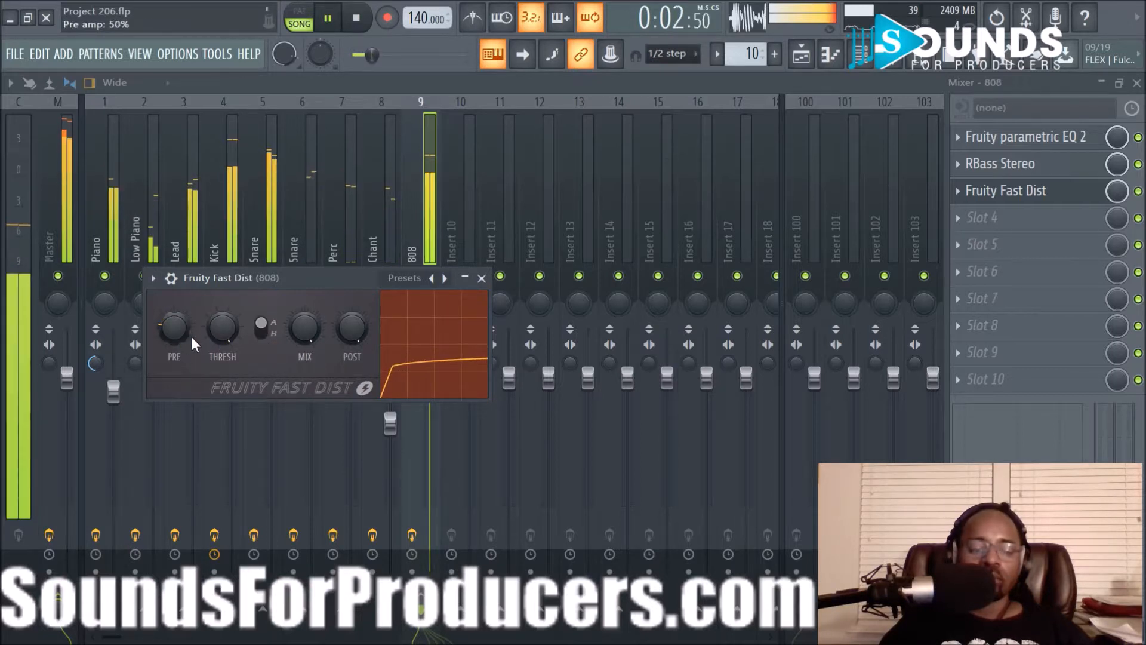
drag(305, 328, 304, 307)
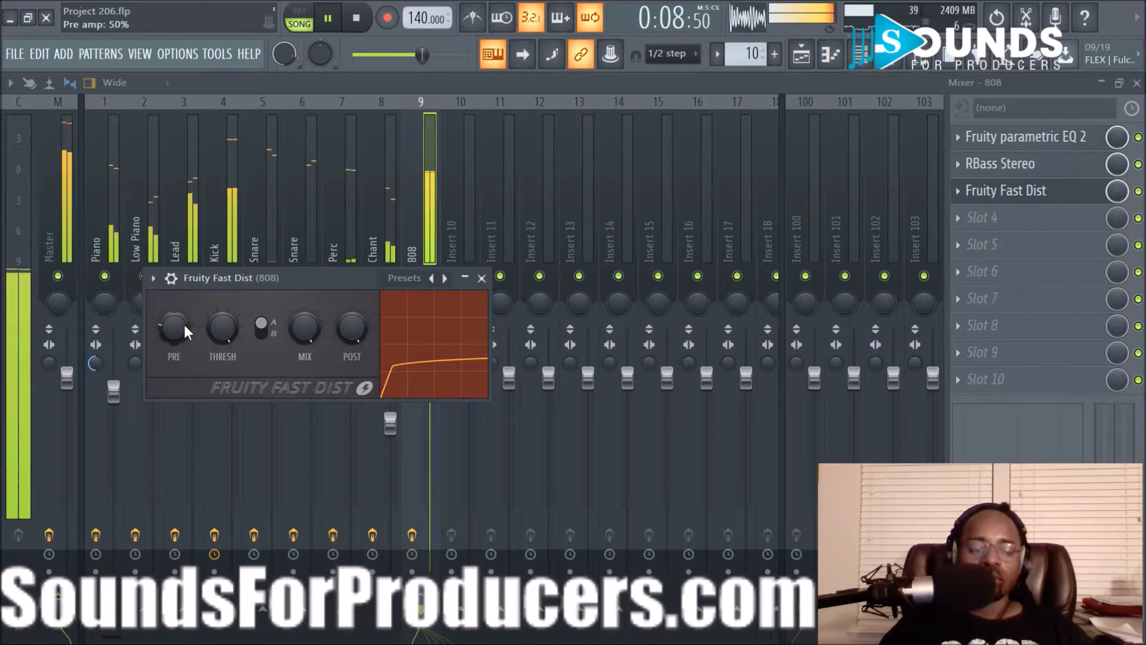
Dial in Fast Dist on the 808 with the pre amp at 77% and the threshold raised past 30%, and stop playback.
scroll(184, 324, down, 4)
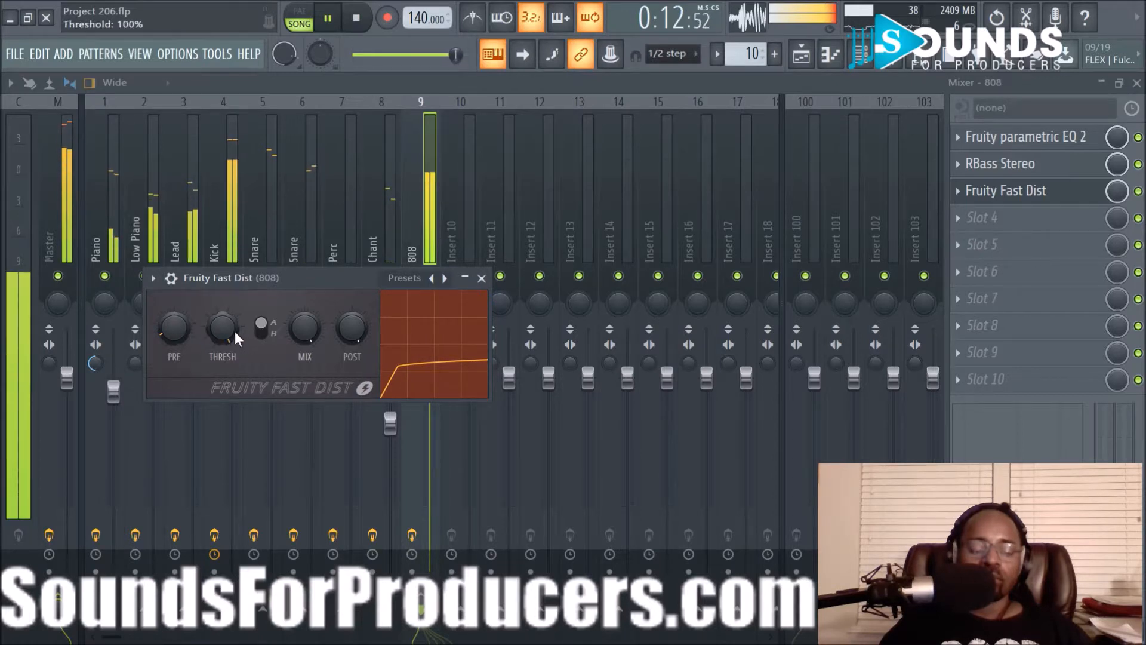
drag(224, 329, 223, 394)
drag(178, 332, 177, 284)
scroll(185, 330, down, 4)
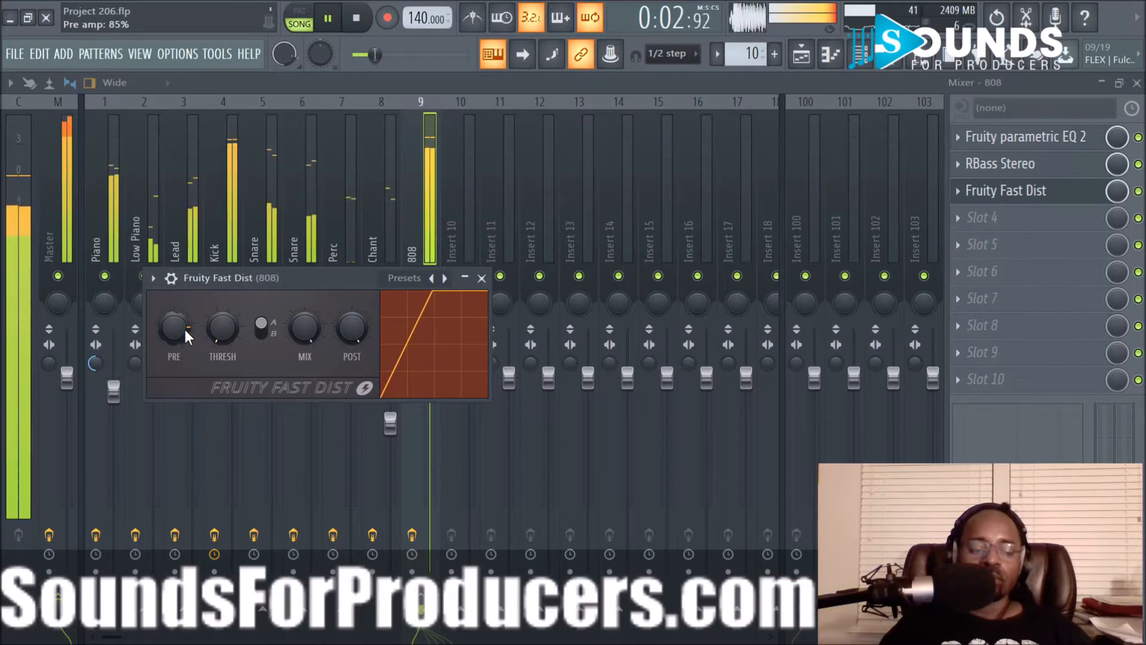
scroll(213, 330, up, 10)
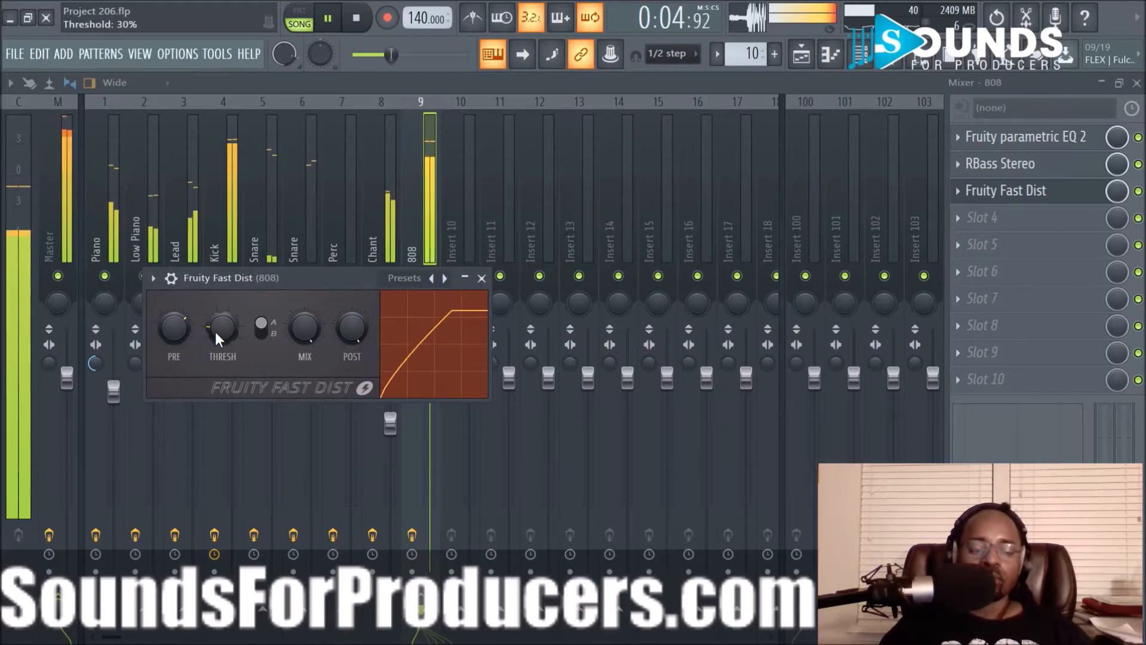
scroll(214, 330, up, 3)
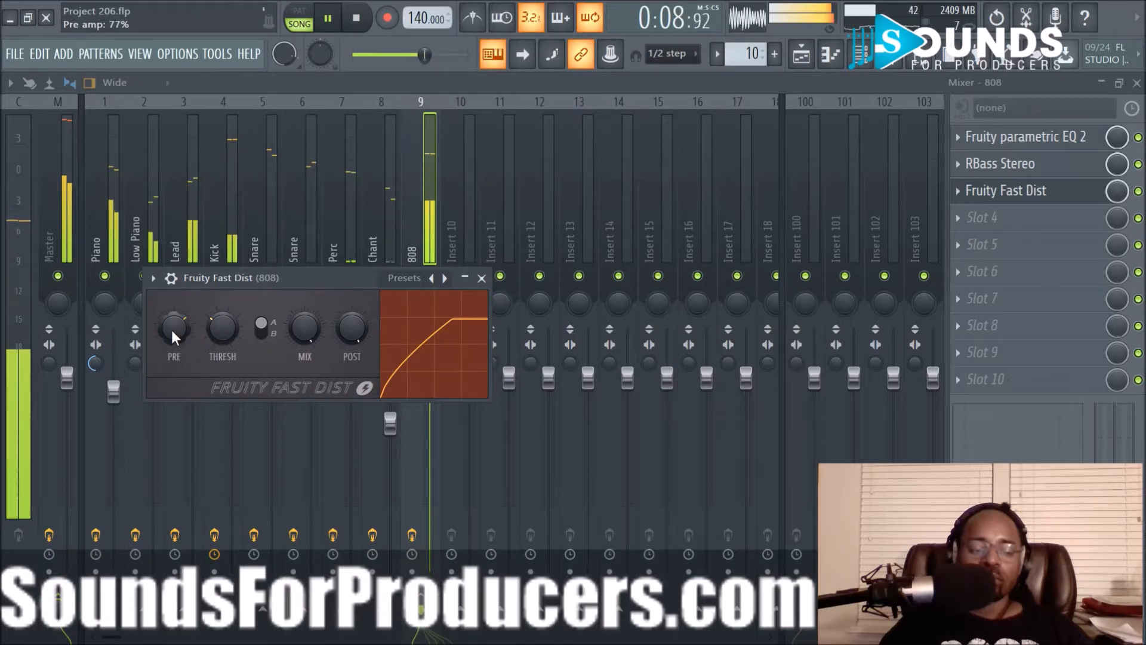
scroll(216, 332, up, 3)
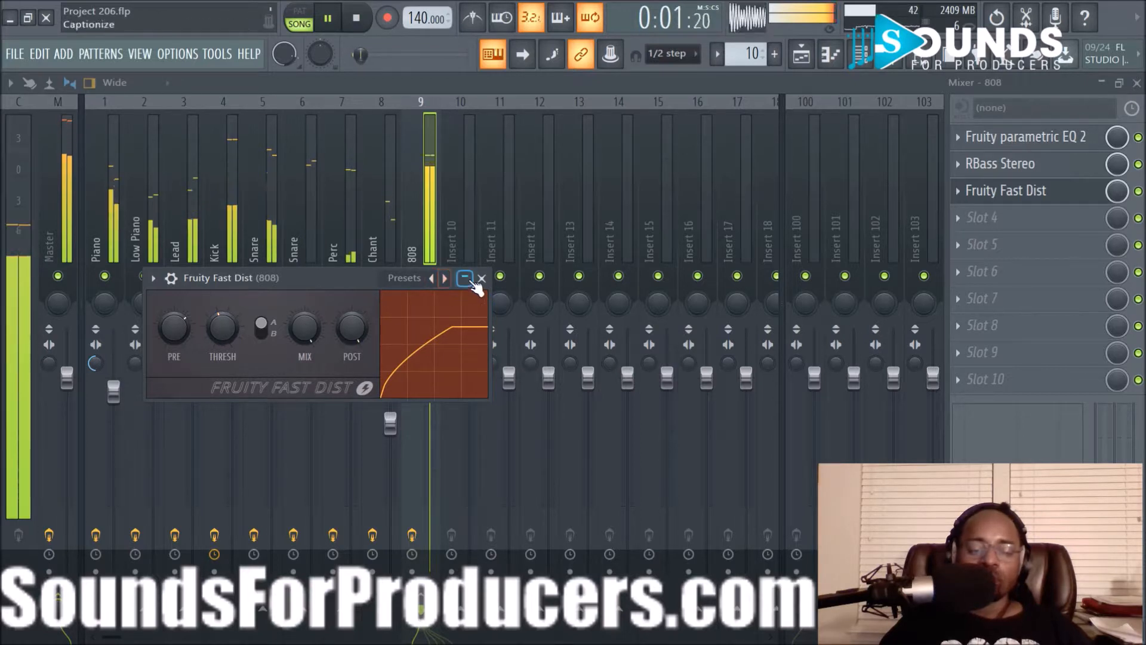
click(482, 278)
key(space)
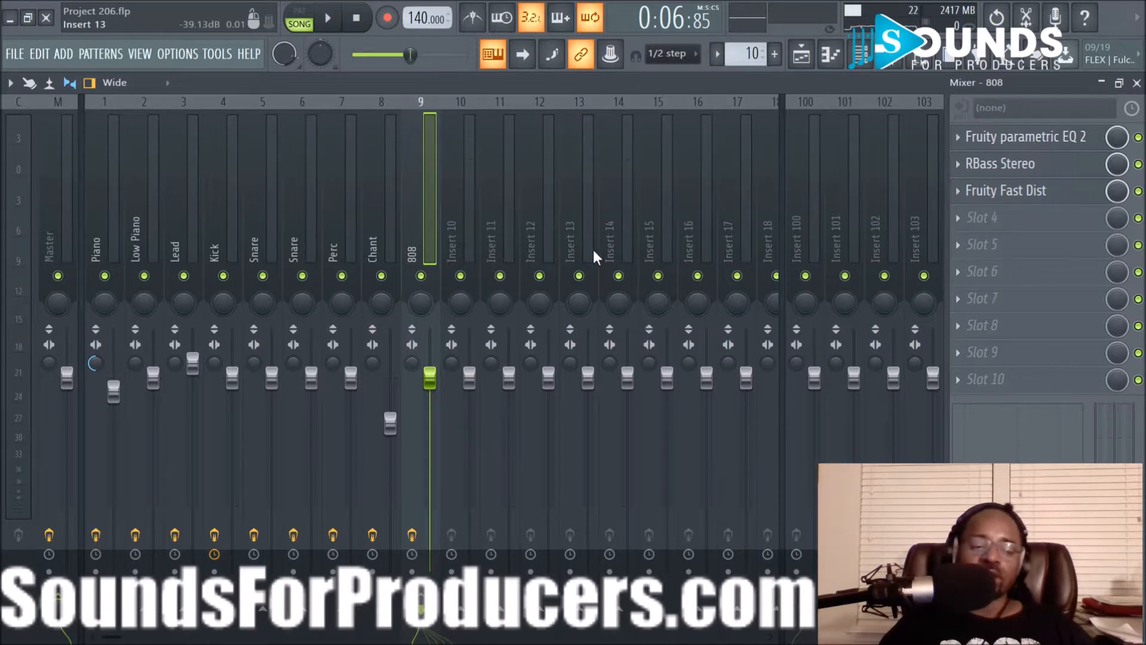
Add Fruity Limiter to the 808 track's fourth slot in compressor mode with the Sidechain preset.
click(209, 197)
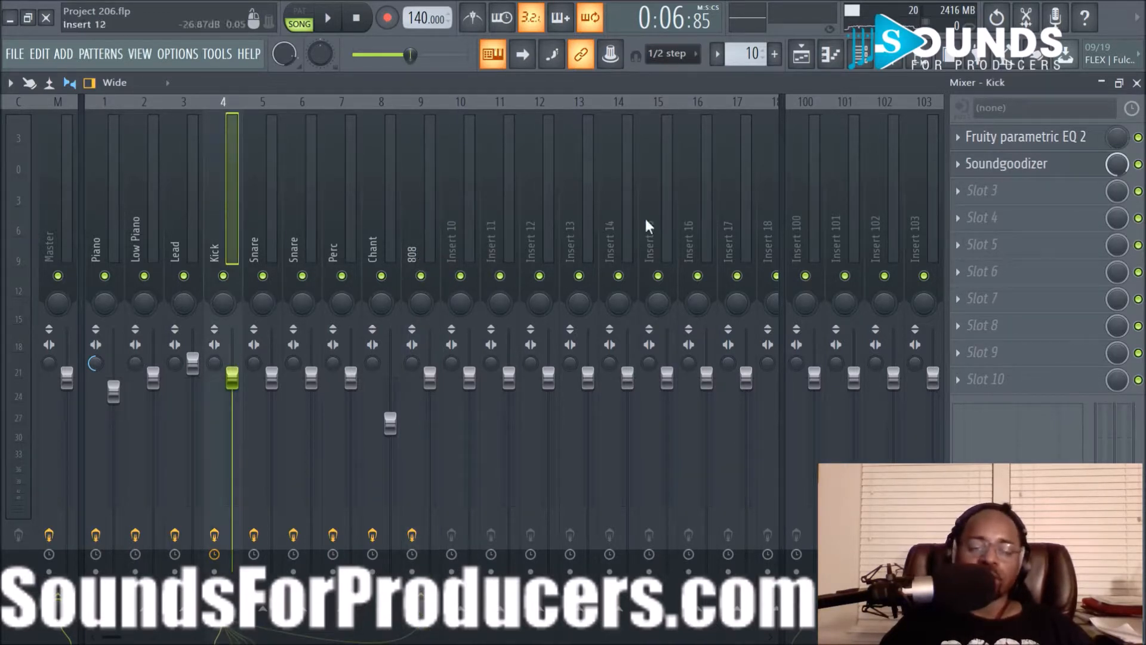
click(425, 224)
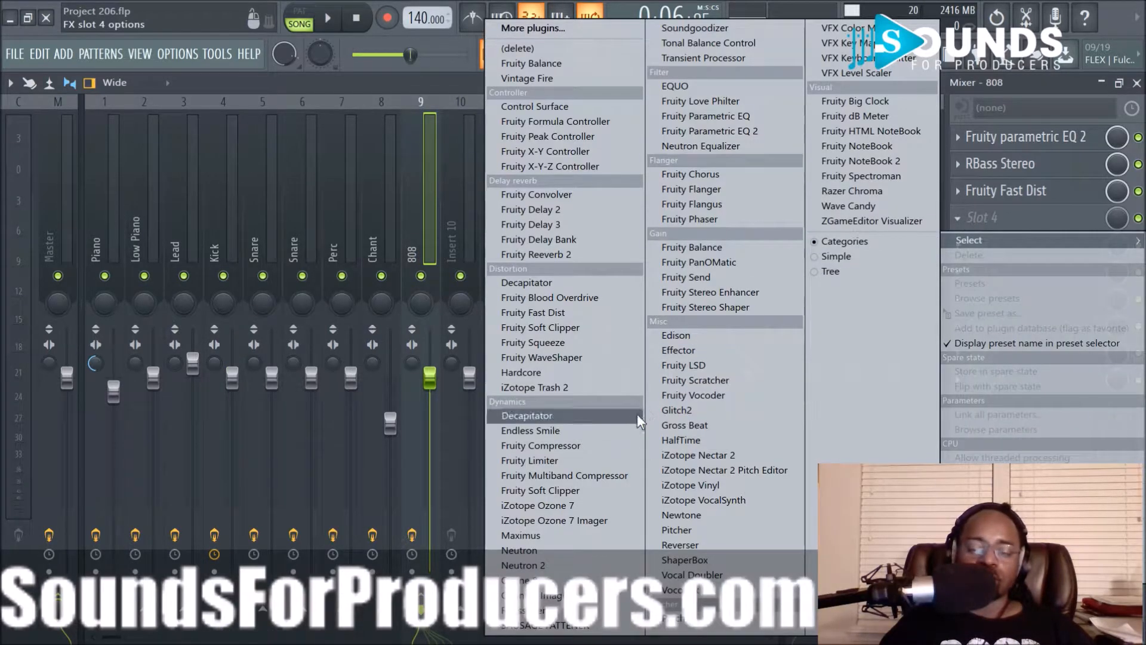
click(581, 457)
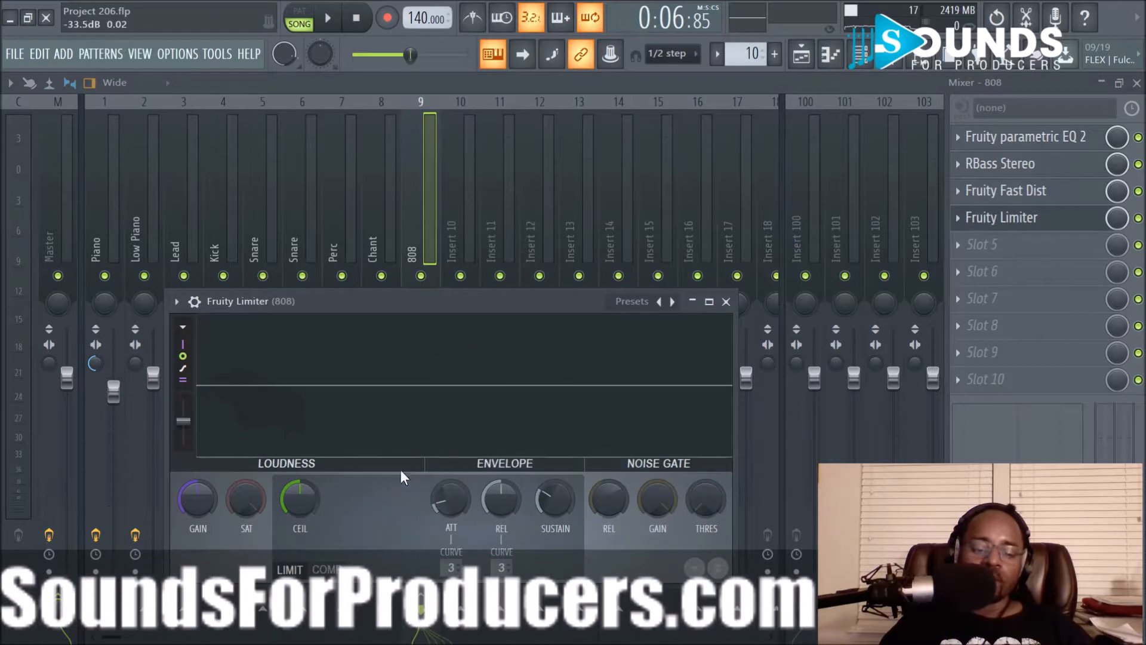
click(332, 568)
click(673, 301)
click(690, 500)
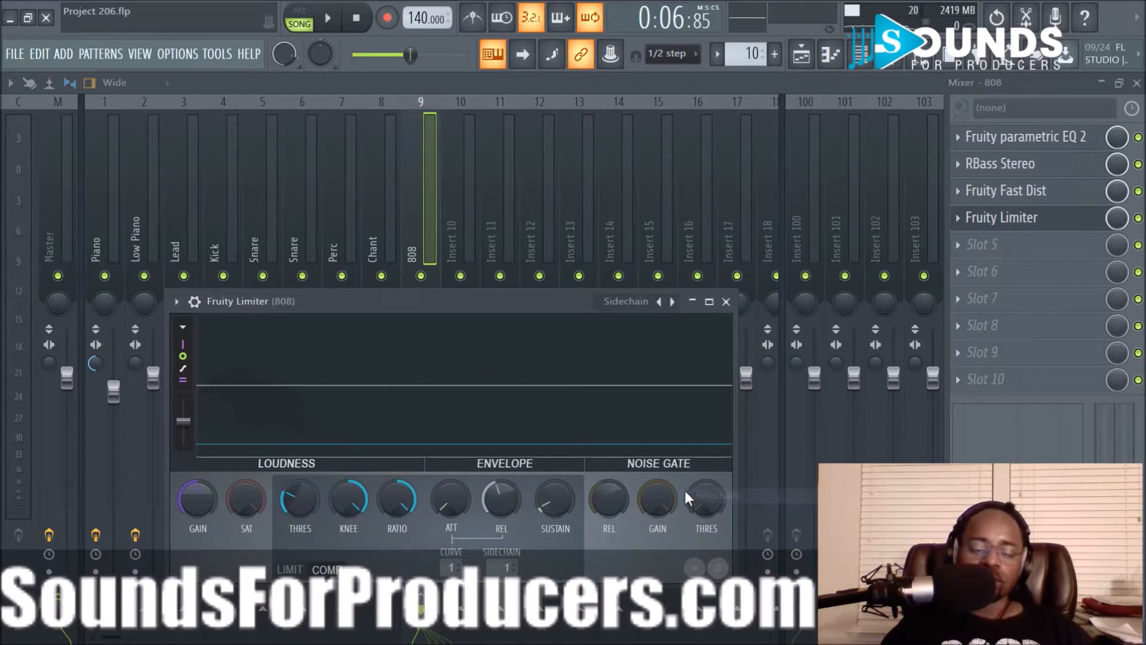
Play the song and set the 808 limiter's compressor threshold to -10.8 dB with a slightly longer release.
key(space)
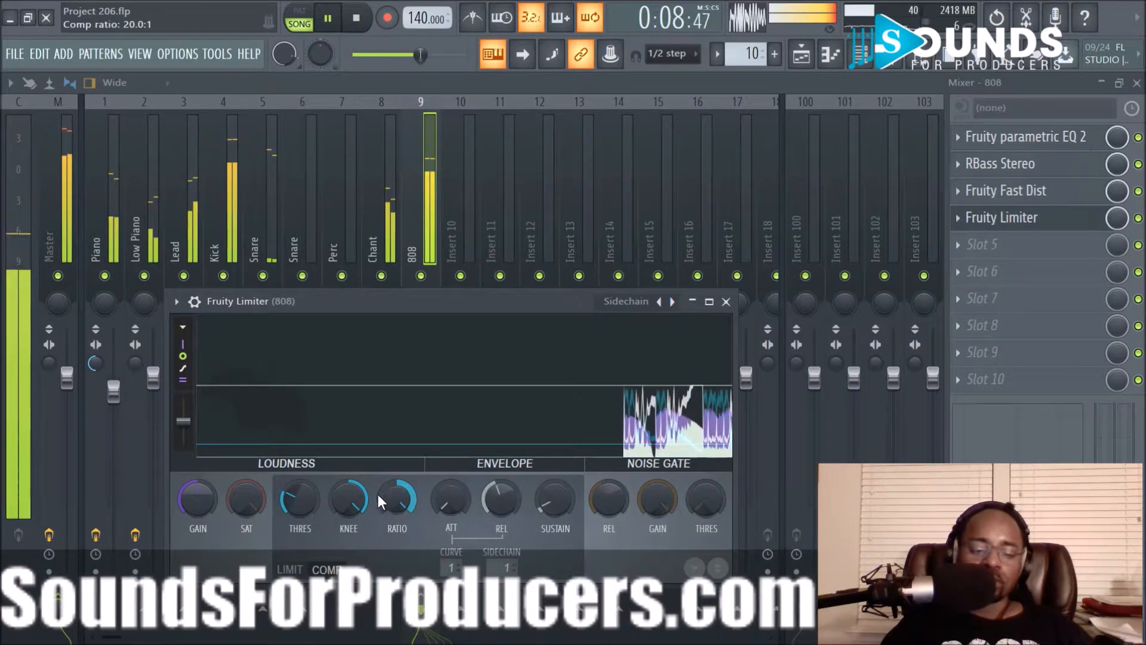
drag(294, 504, 303, 511)
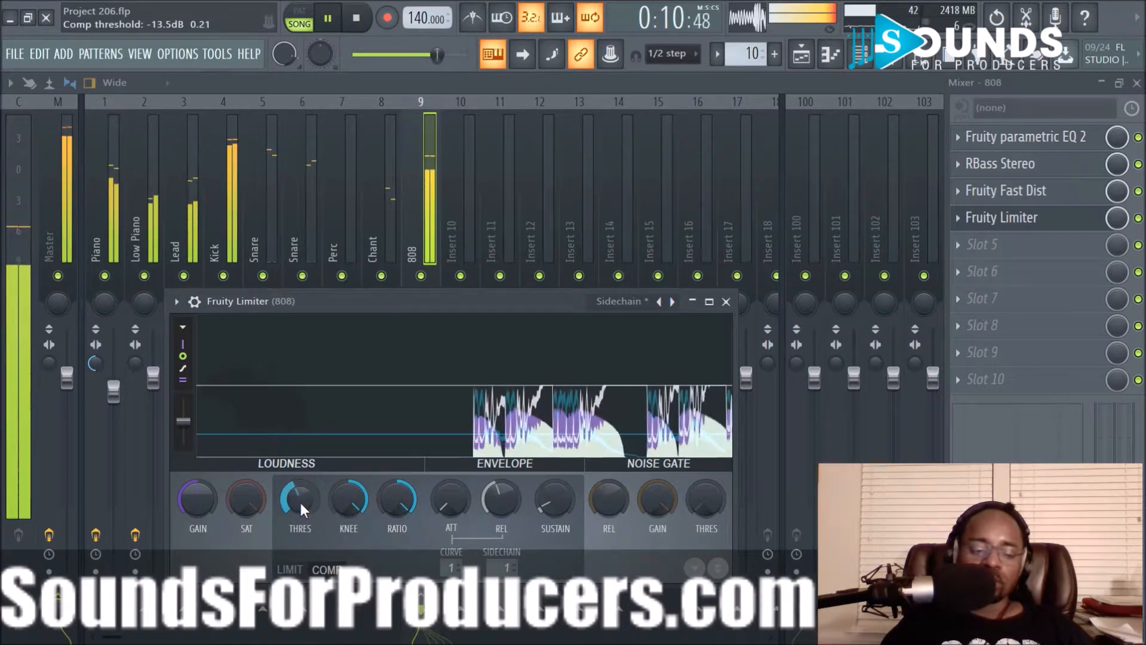
mouse_move(500, 499)
mouse_down()
mouse_move(501, 525)
mouse_move(491, 496)
mouse_up()
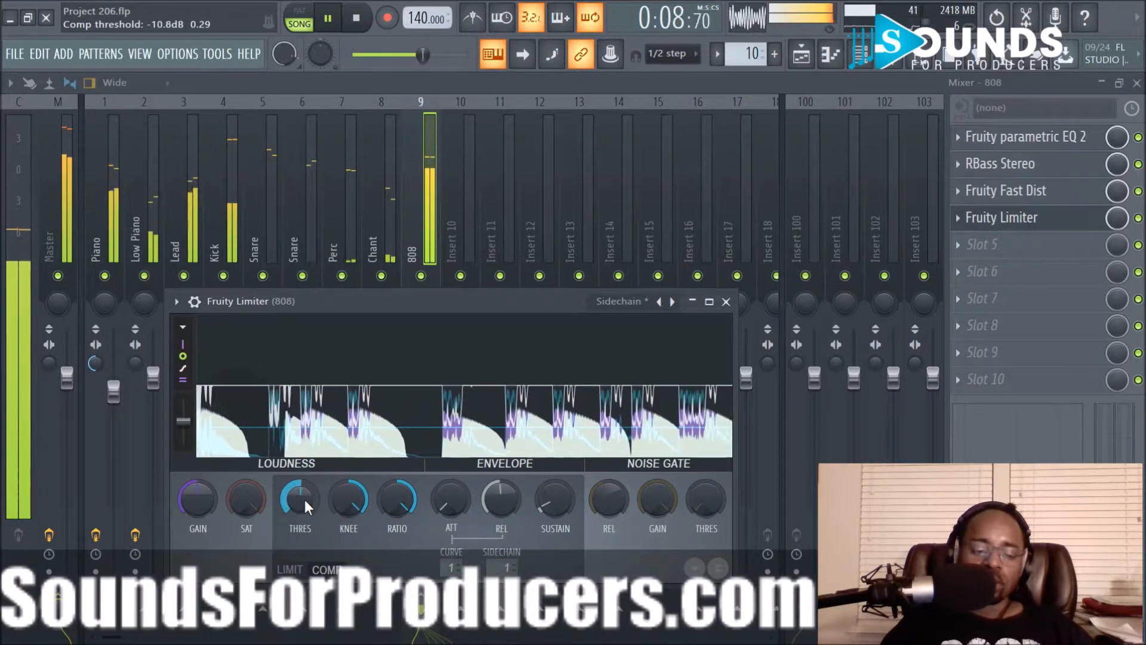
click(726, 301)
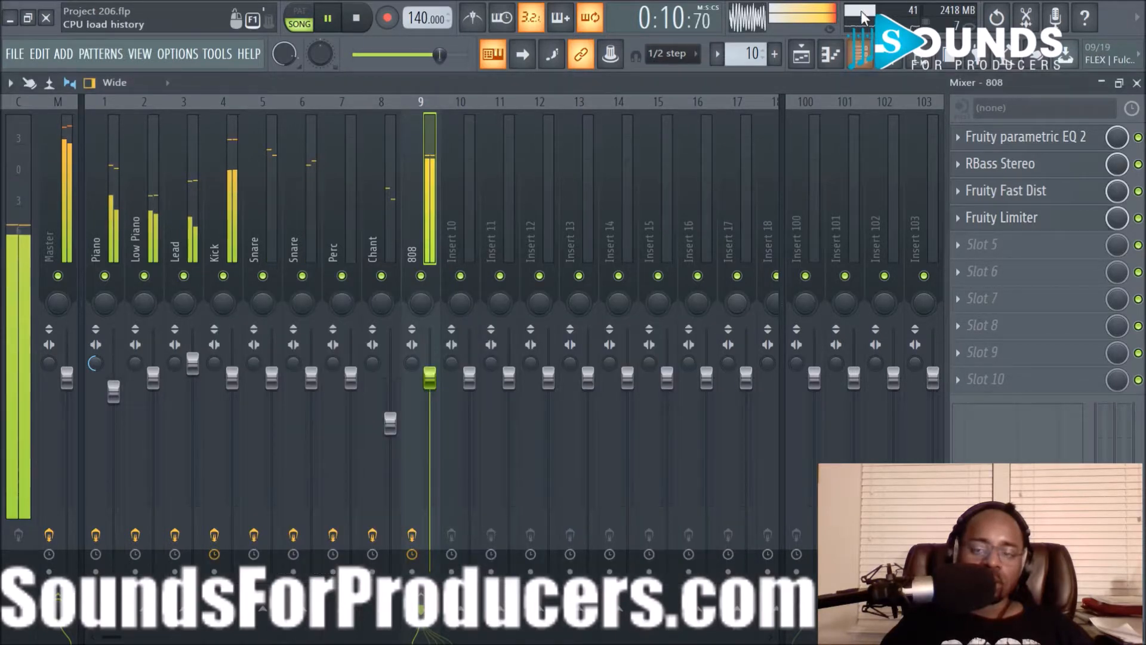
Adjust the 808 channel's fine time shift slightly and view its sample settings.
click(859, 54)
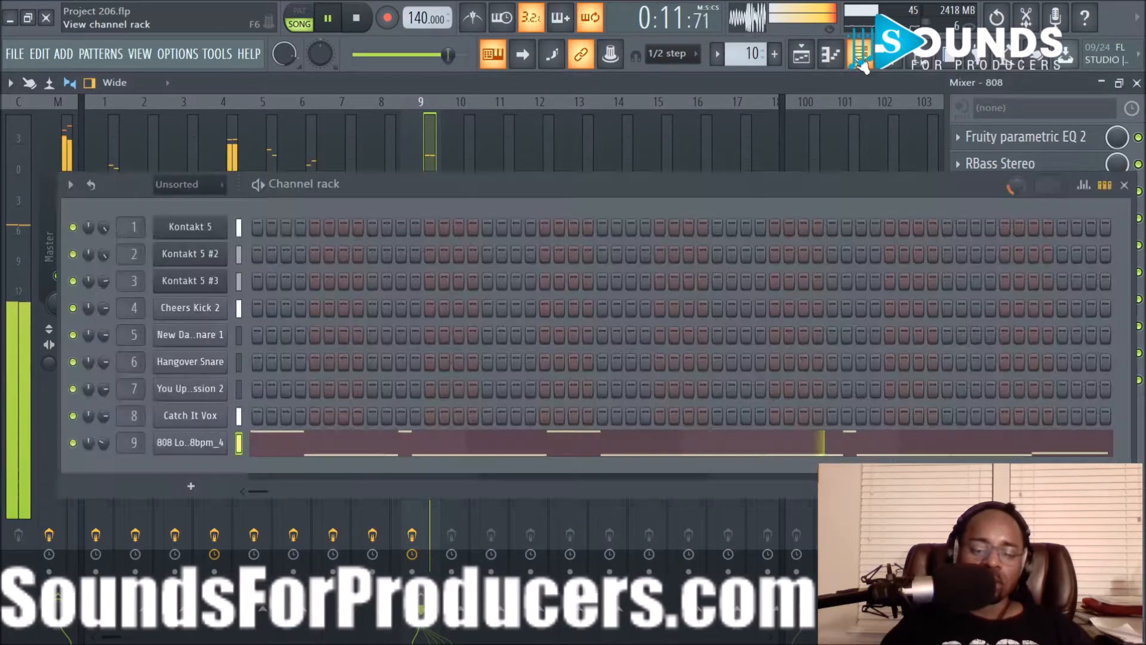
click(199, 444)
drag(409, 309, 409, 291)
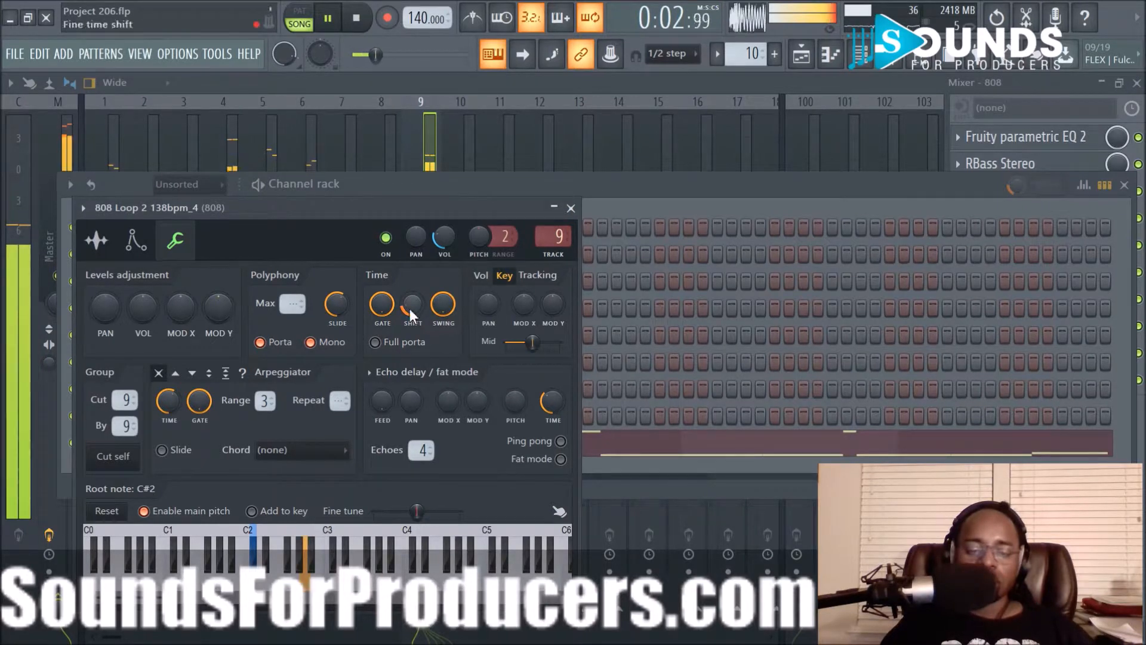
click(96, 240)
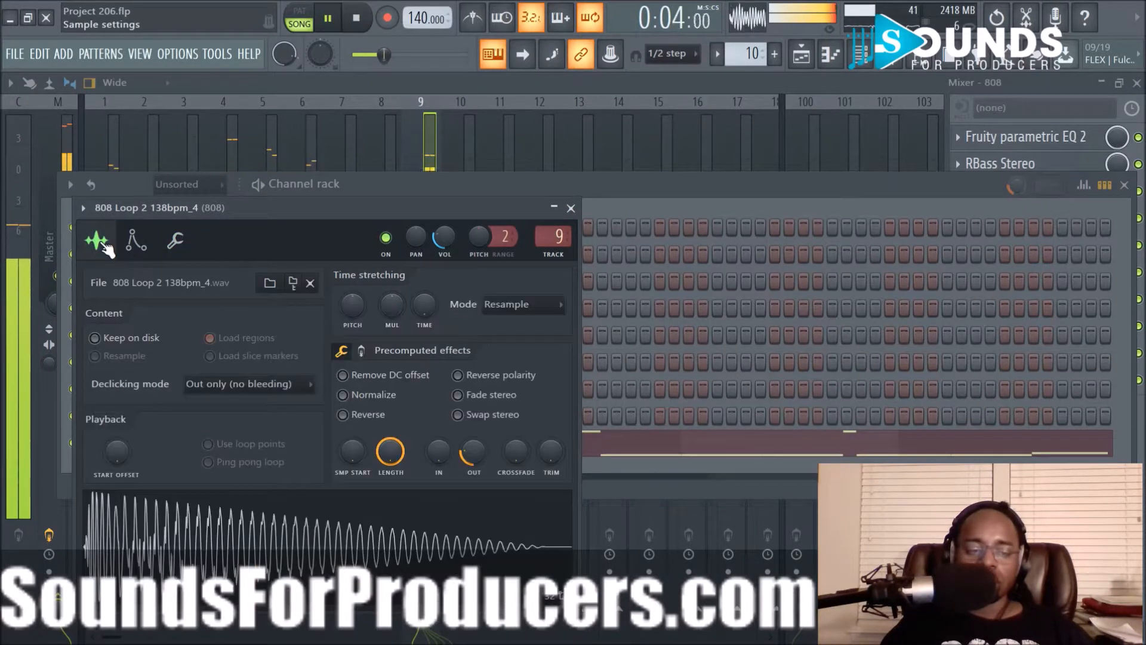
Close the 808 channel settings and show the full eight-bar arrangement in the playlist.
click(571, 209)
click(800, 58)
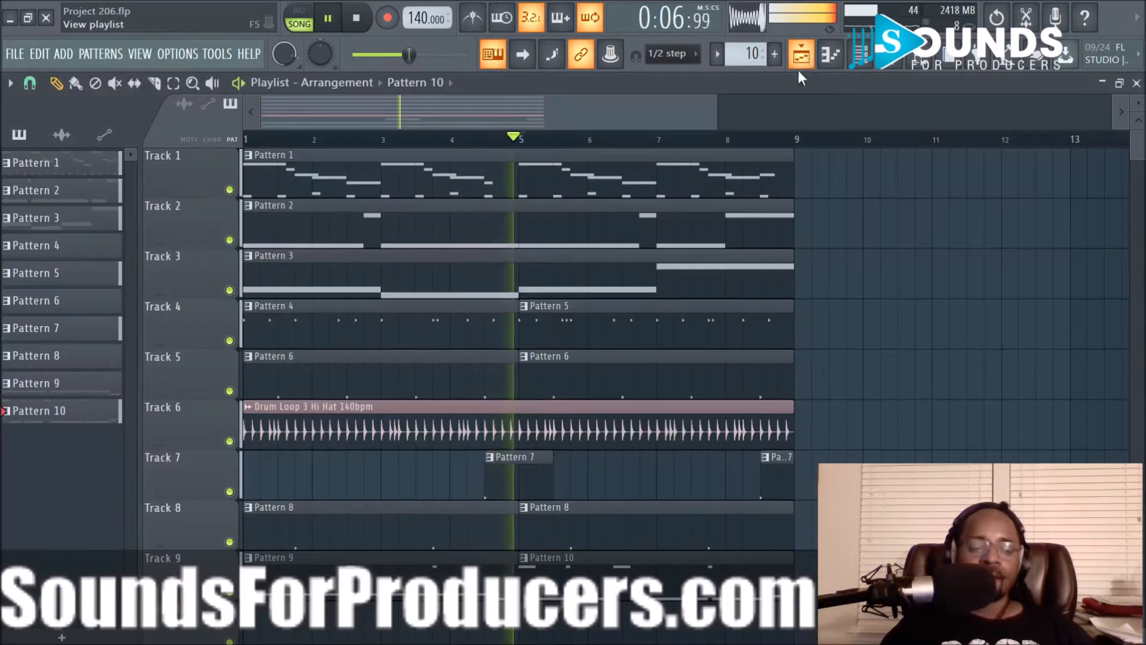
scroll(729, 142, down, 1)
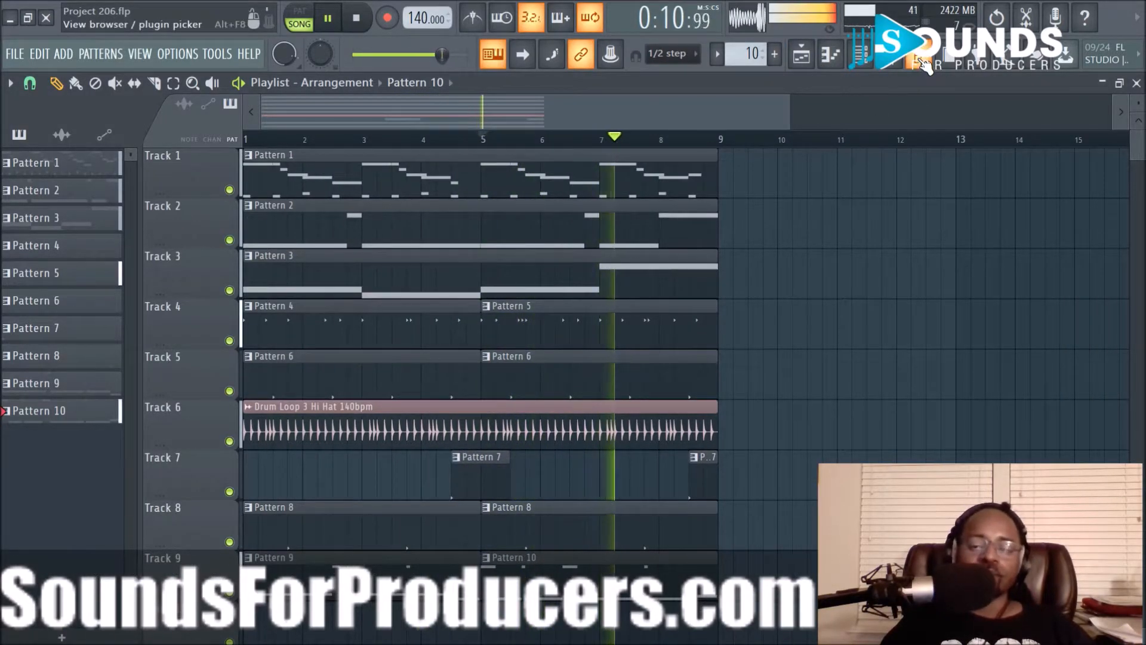
Audition the brass loop in The Sauce Vol. 3 sound pack in the browser, with song playback stopped.
click(920, 57)
drag(113, 435, 152, 361)
key(space)
scroll(164, 484, down, 2)
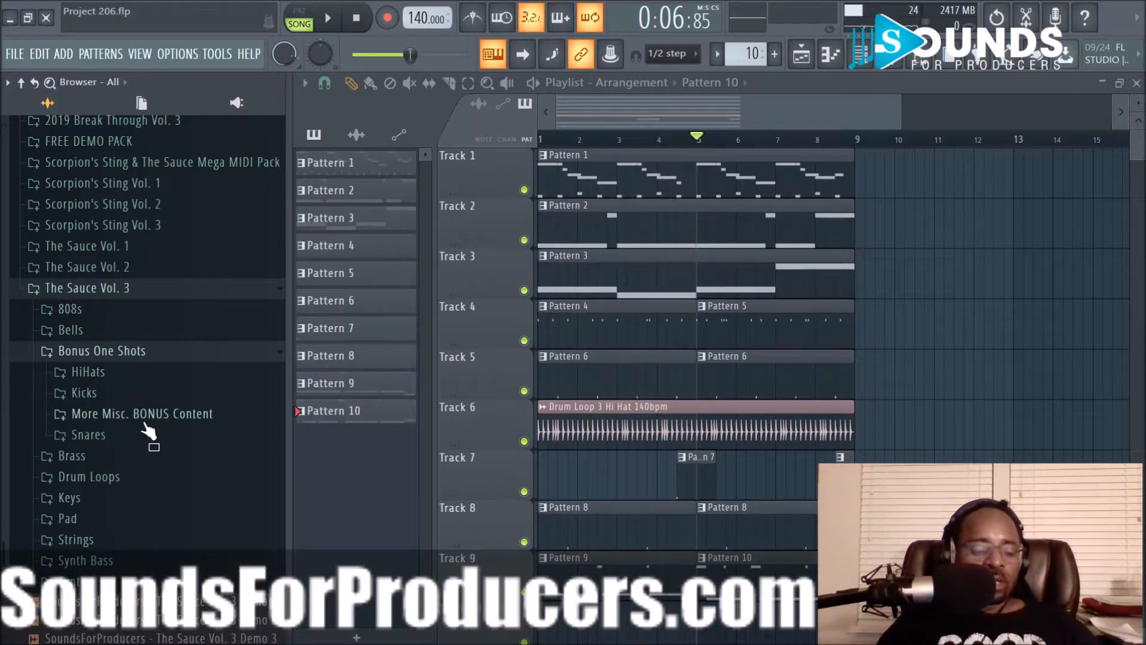
drag(97, 457, 92, 464)
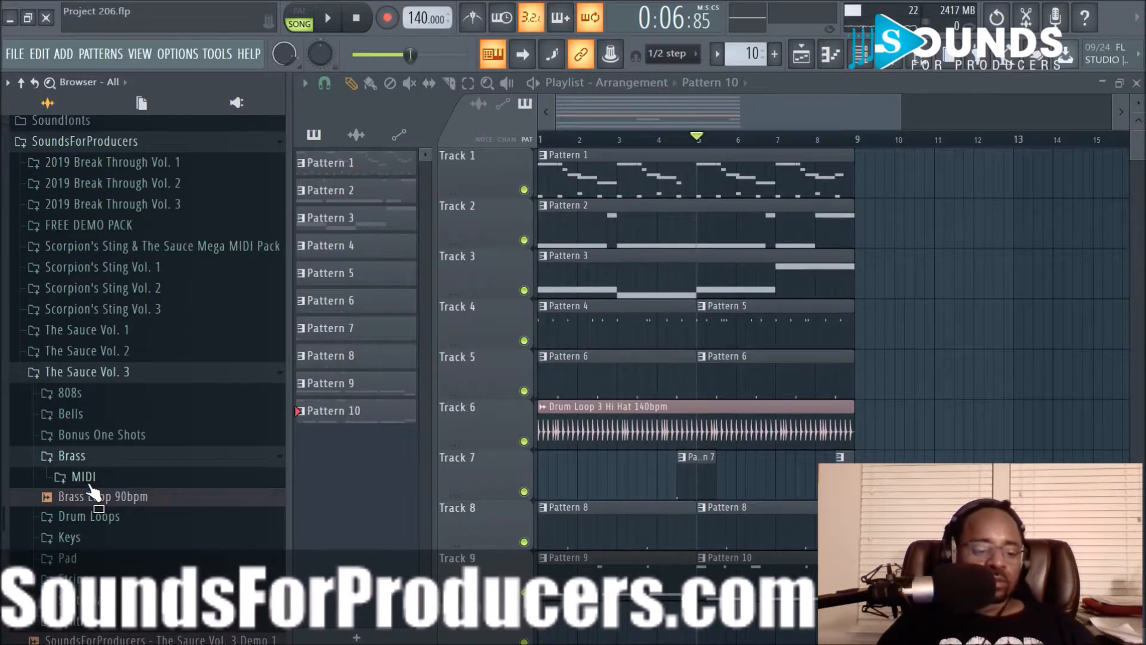
drag(94, 510, 94, 473)
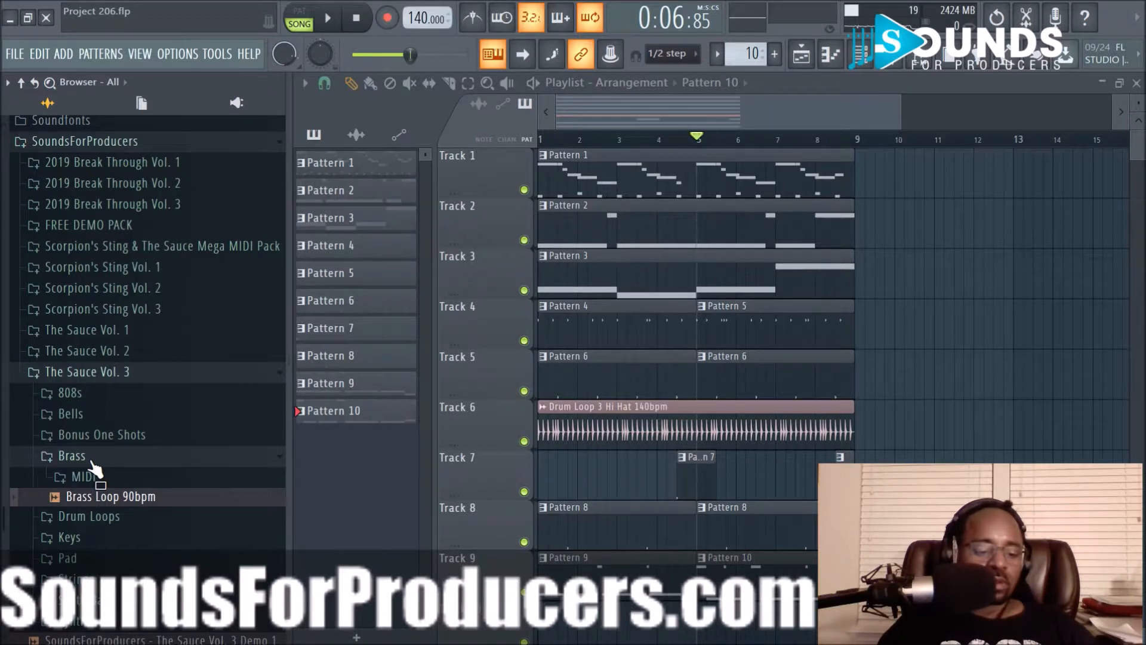
click(91, 461)
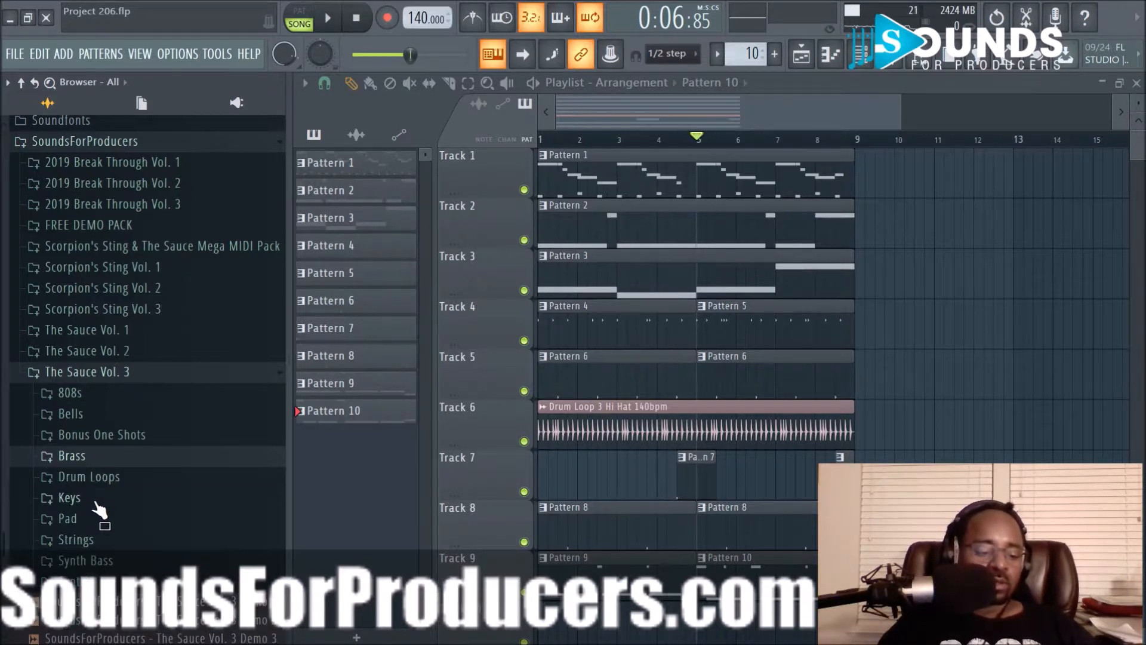
click(128, 373)
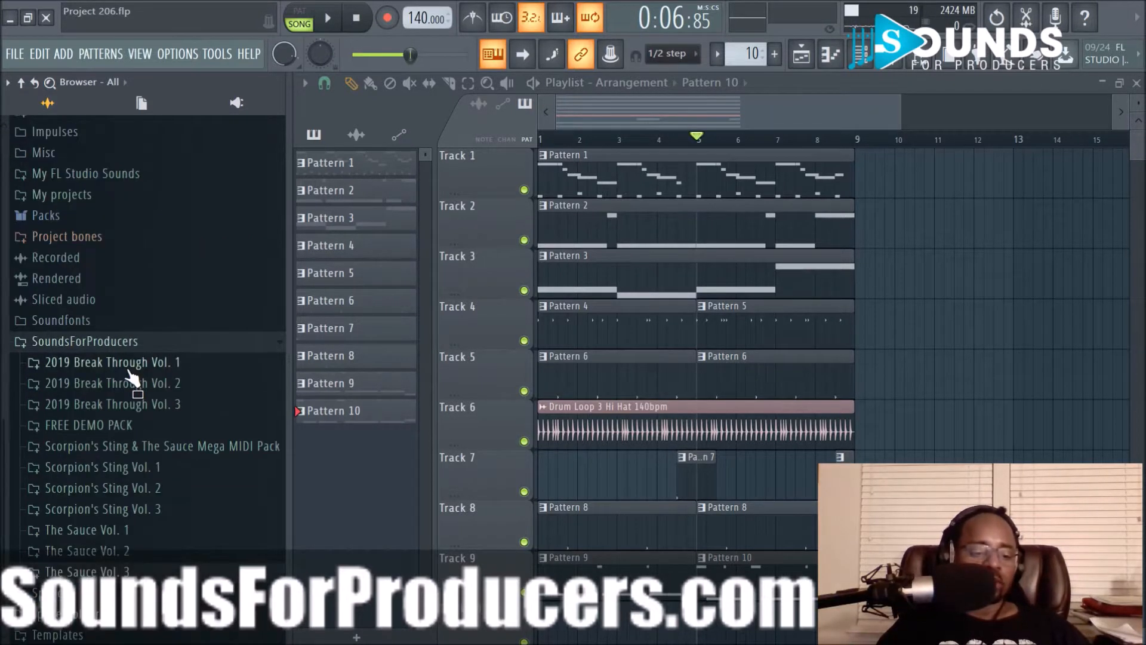
Audition Brass Loop 92bpm from the Brass folder of Scorpion's Sting Vol. 3.
click(113, 509)
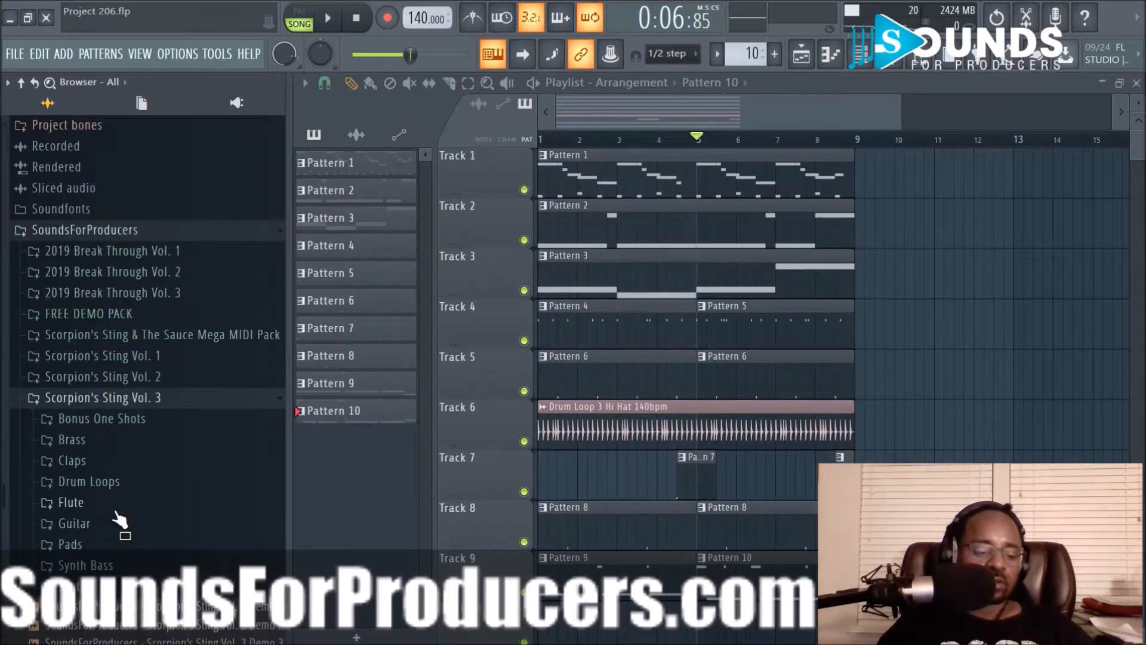
click(99, 445)
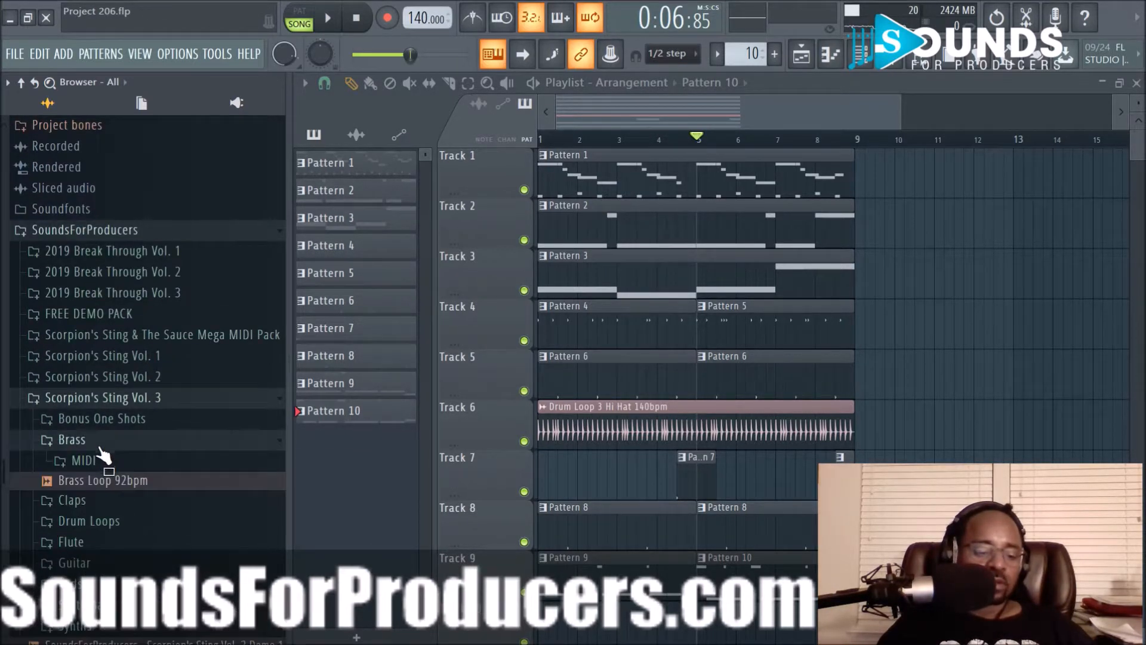
click(103, 485)
drag(102, 472, 103, 449)
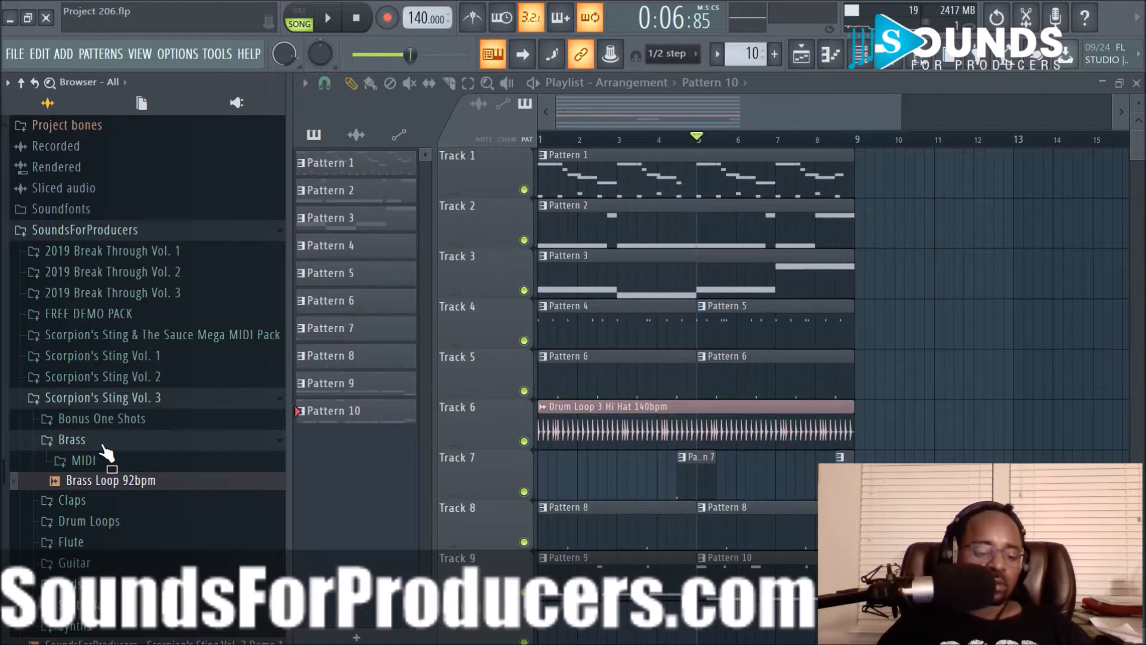
scroll(106, 454, down, 3)
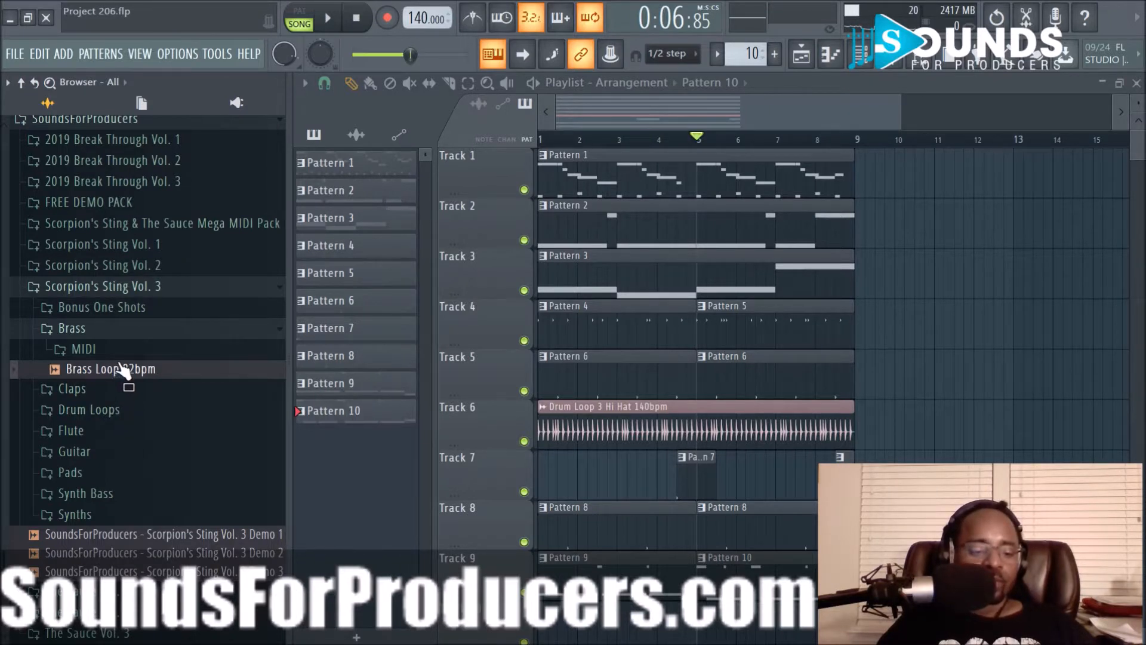
Audition the Vox 1 and Vox 2 samples from Scorpion's Sting Vol. 3's Bonus One Shots, then play the song.
click(121, 314)
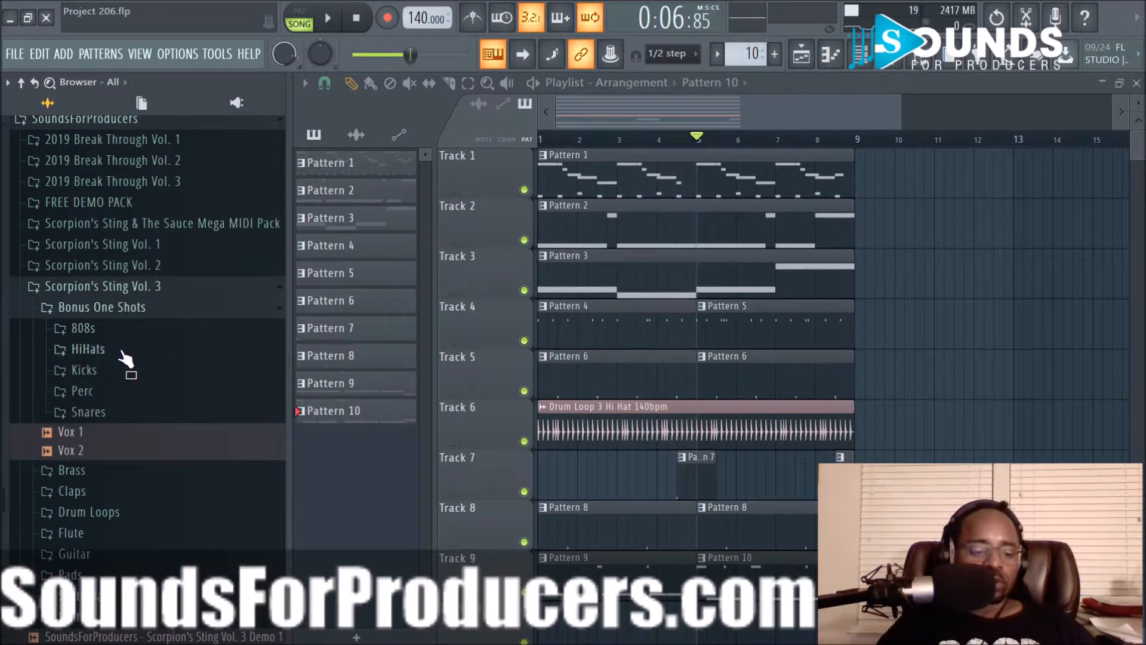
click(104, 431)
click(94, 459)
key(space)
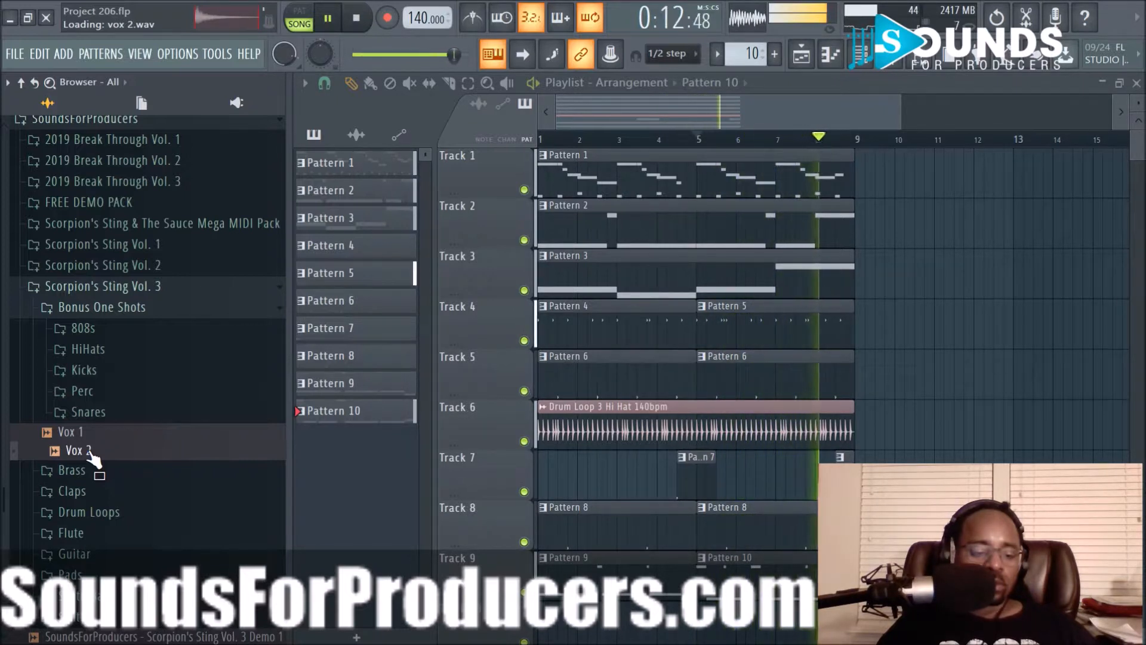
key(space)
Load the Vox 2 sample into a new channel and close its settings.
right_click(91, 450)
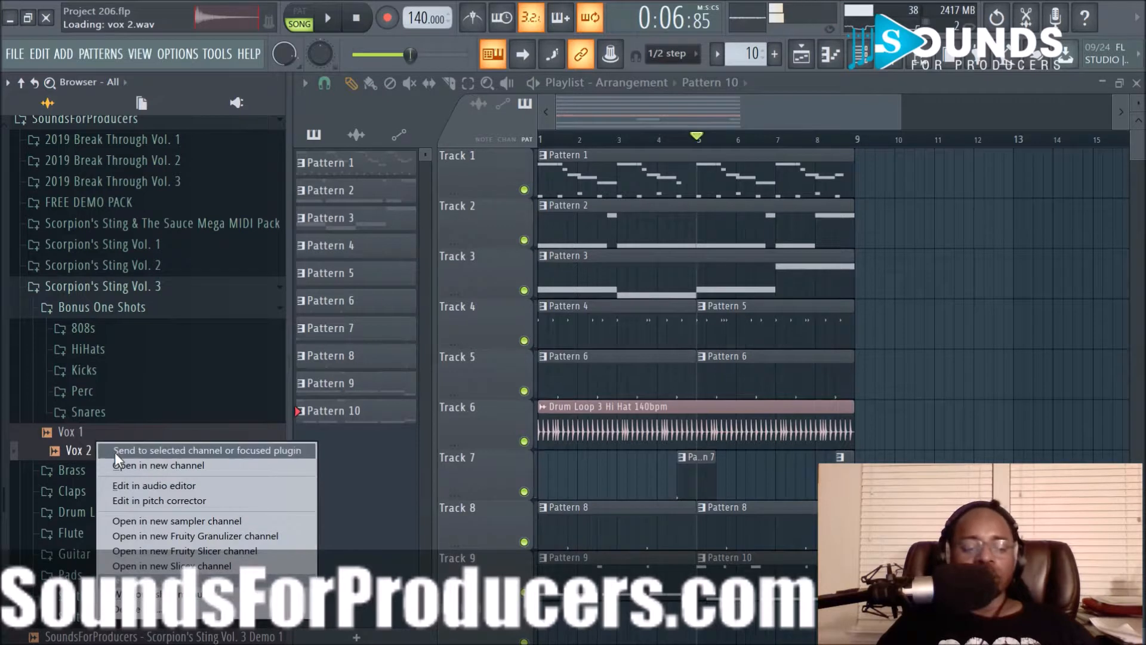
click(119, 463)
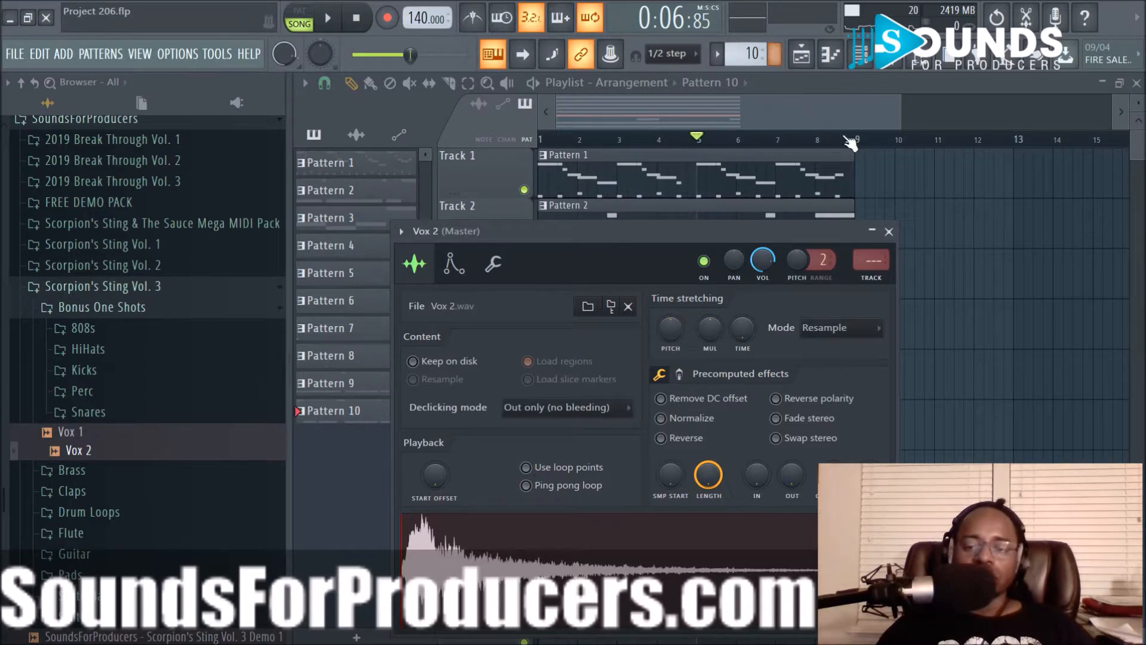
right_click(985, 219)
Create Pattern 11 with Vox 2 on its first step and place it at bar 1 of playlist Track 10.
key(space)
click(774, 53)
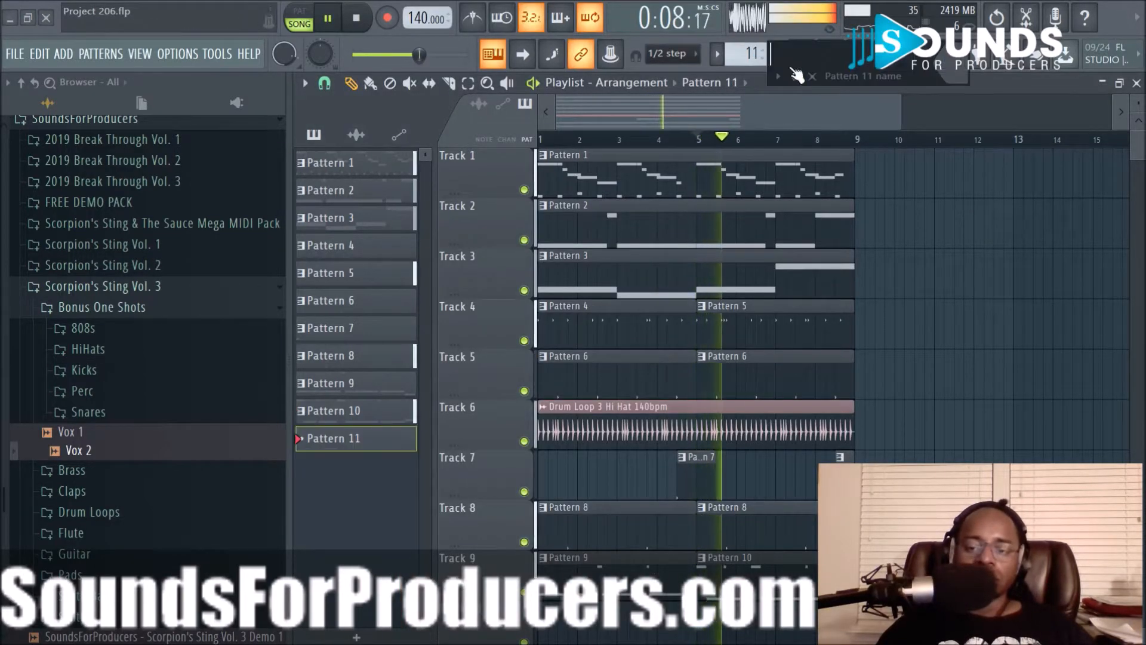
scroll(674, 387, down, 4)
drag(581, 422, 535, 424)
click(860, 54)
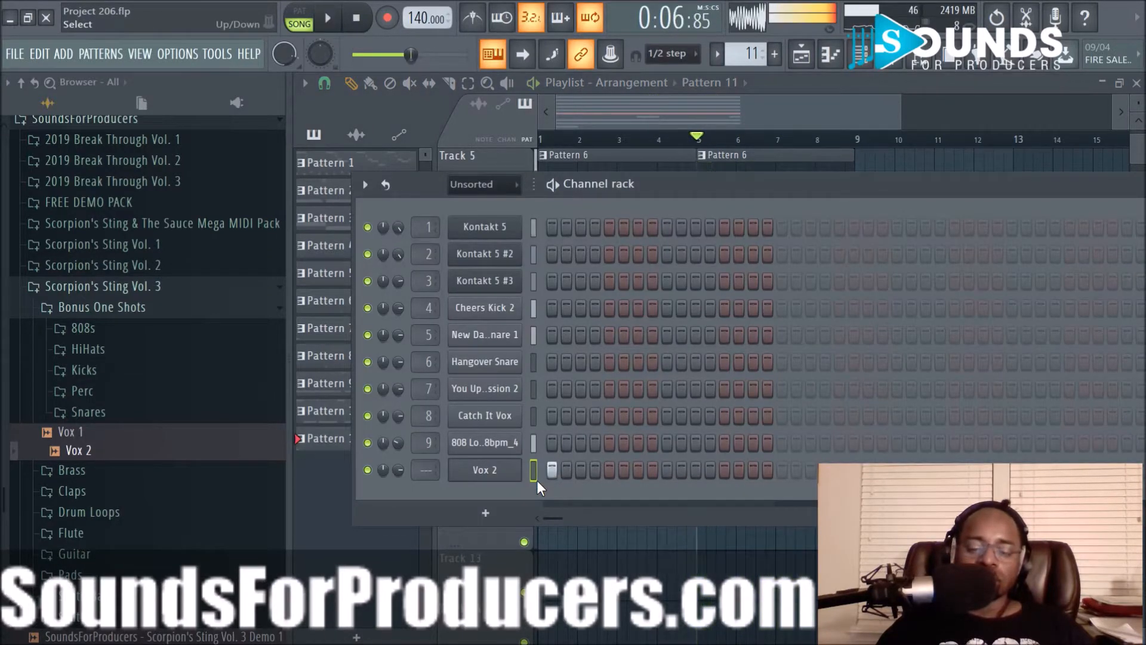
Play the song from the start and route the Vox 2 channel to mixer track 10.
key(space)
click(369, 21)
key(space)
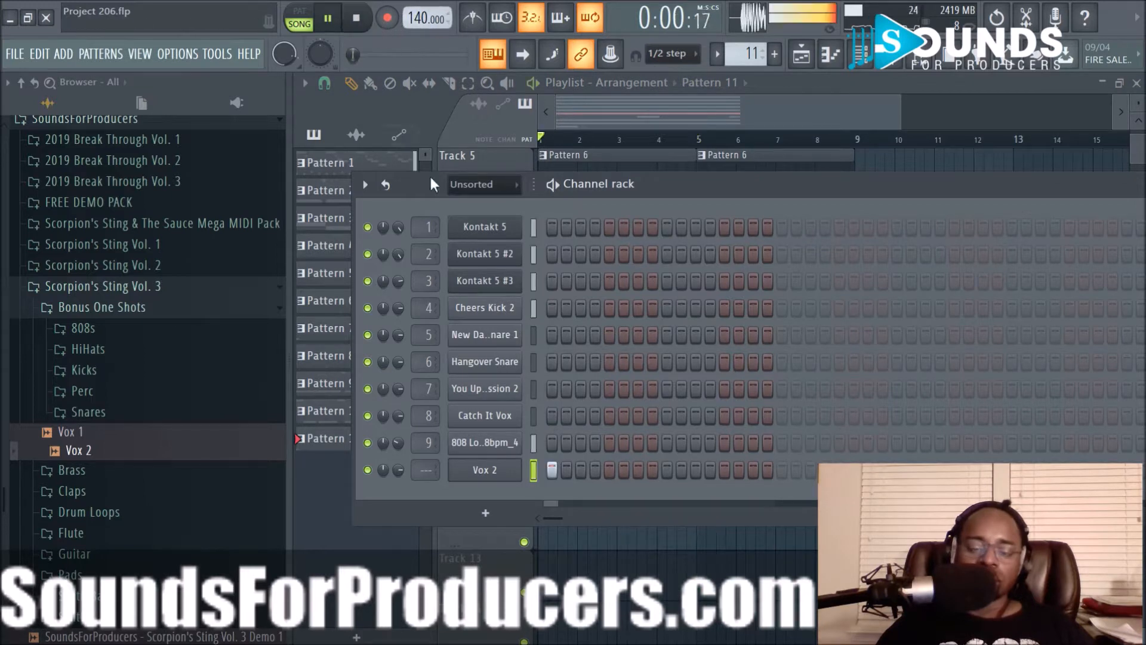
scroll(435, 474, up, 3)
scroll(435, 475, up, 7)
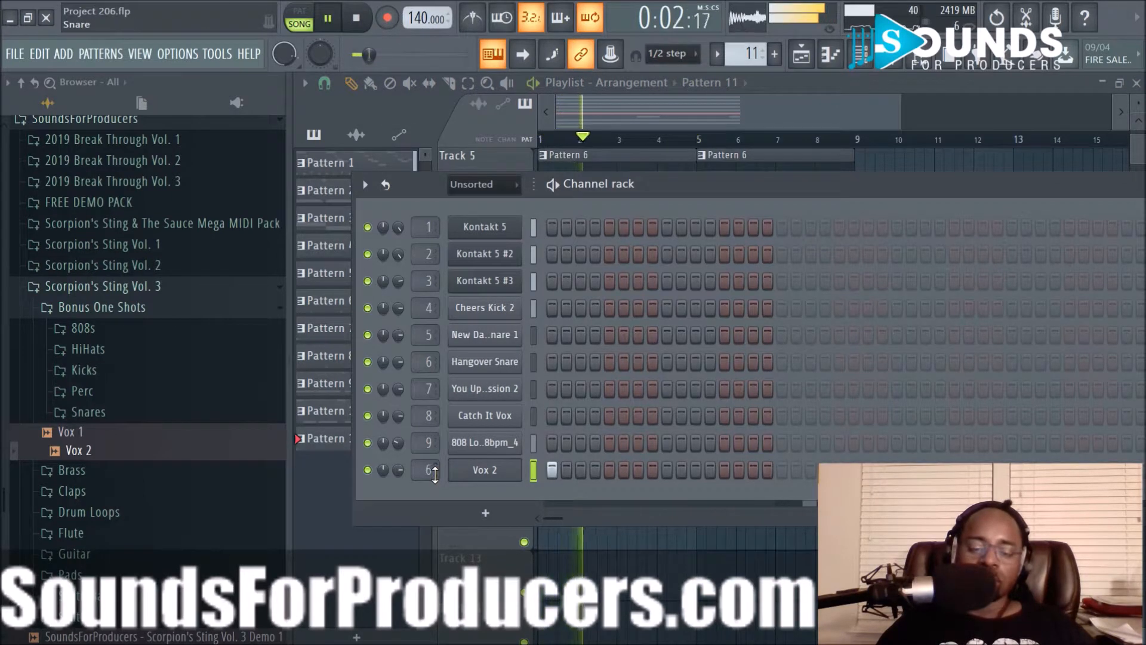
key(space)
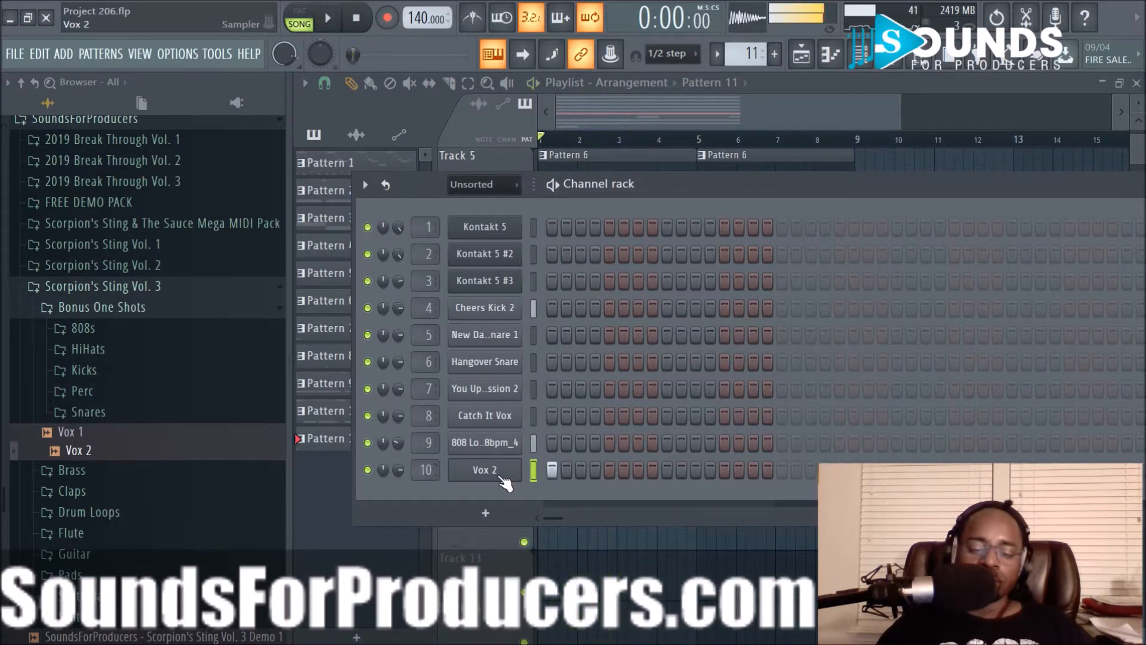
Set the Vox 2 channel's pitch range to 24 semitones and lower its pitch while replaying the song.
click(500, 476)
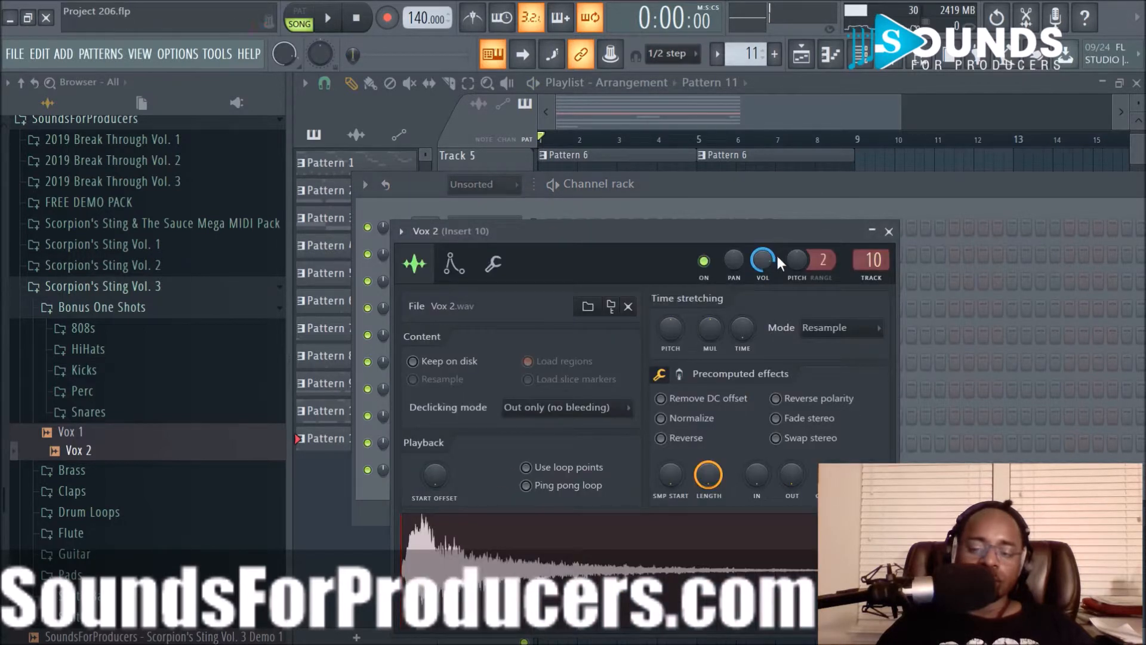
scroll(819, 257, up, 8)
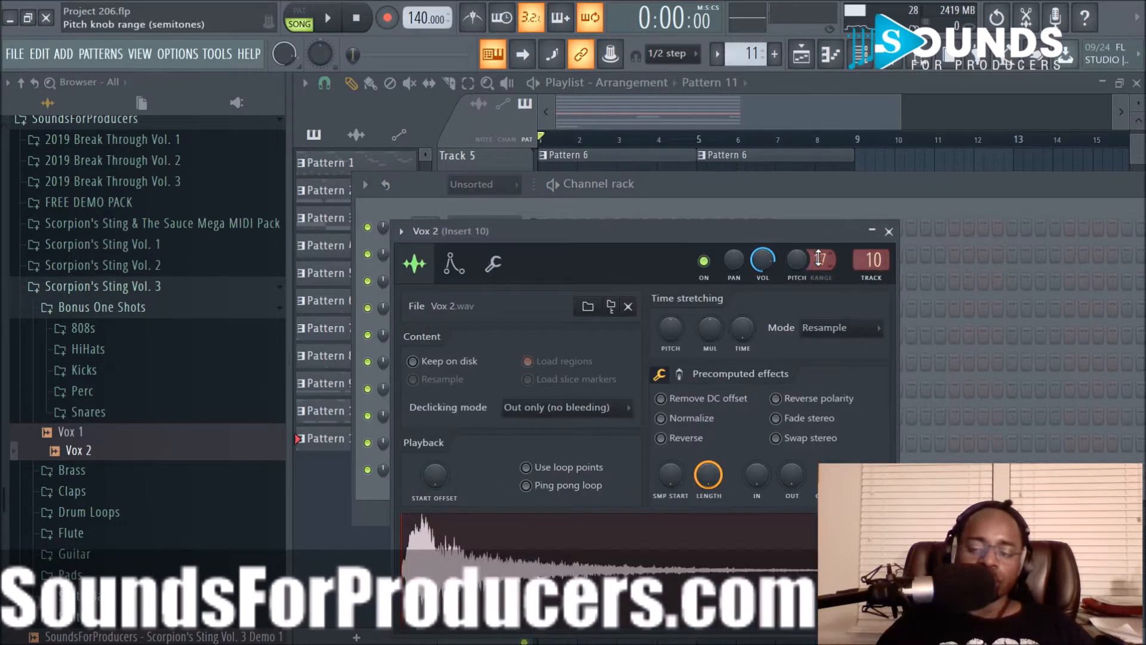
scroll(800, 260, down, 5)
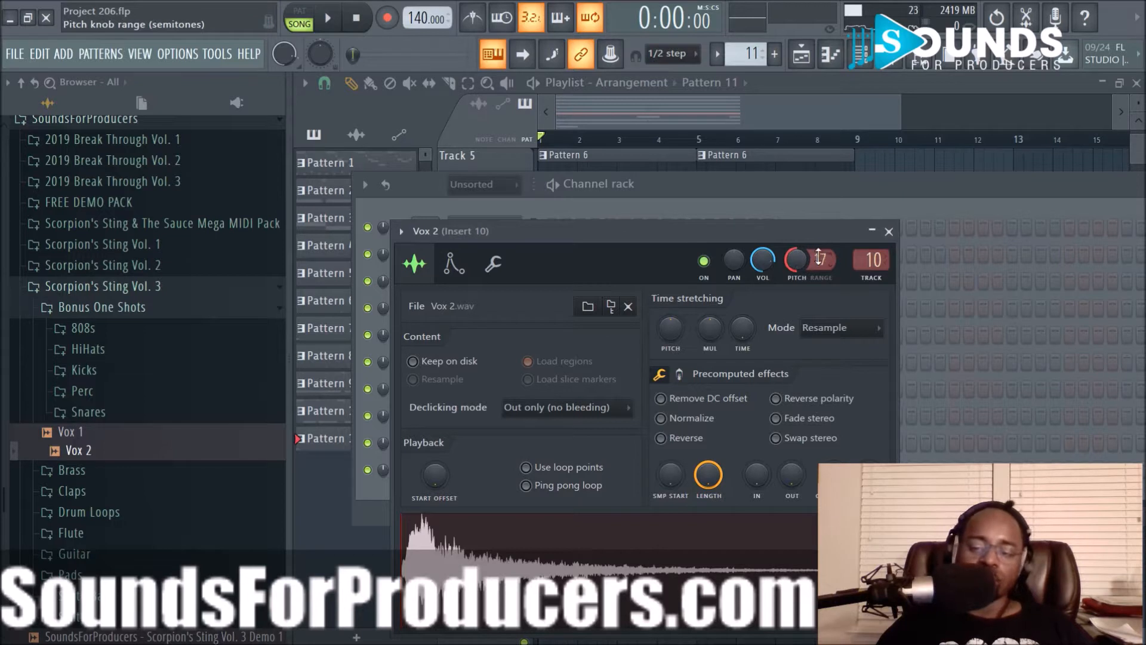
key(space)
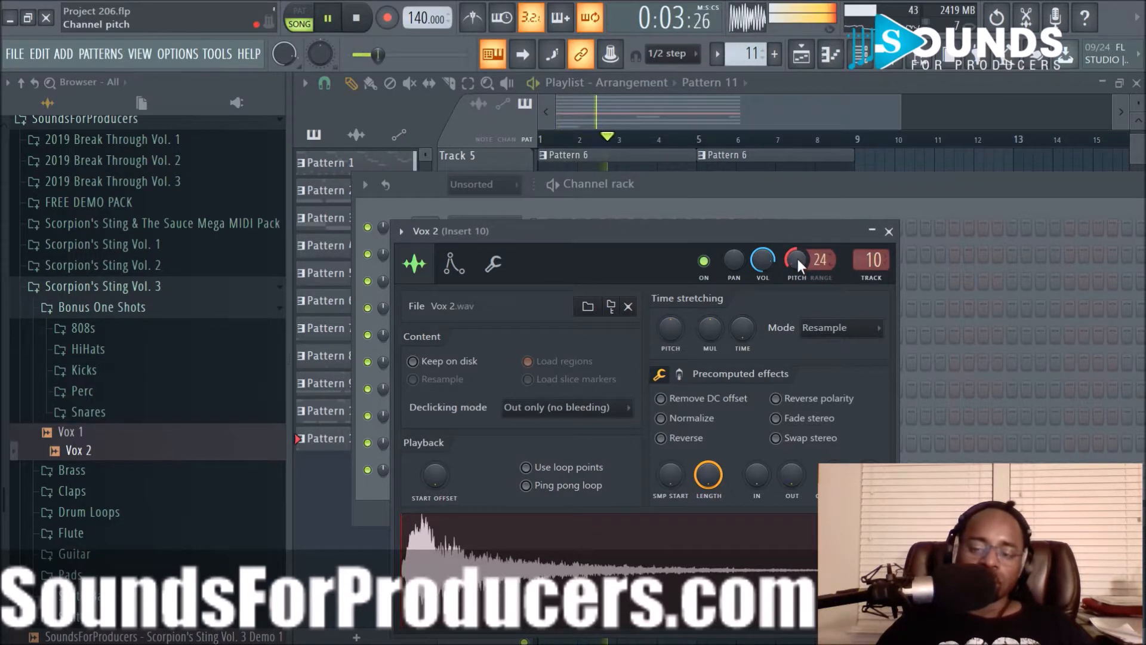
key(space)
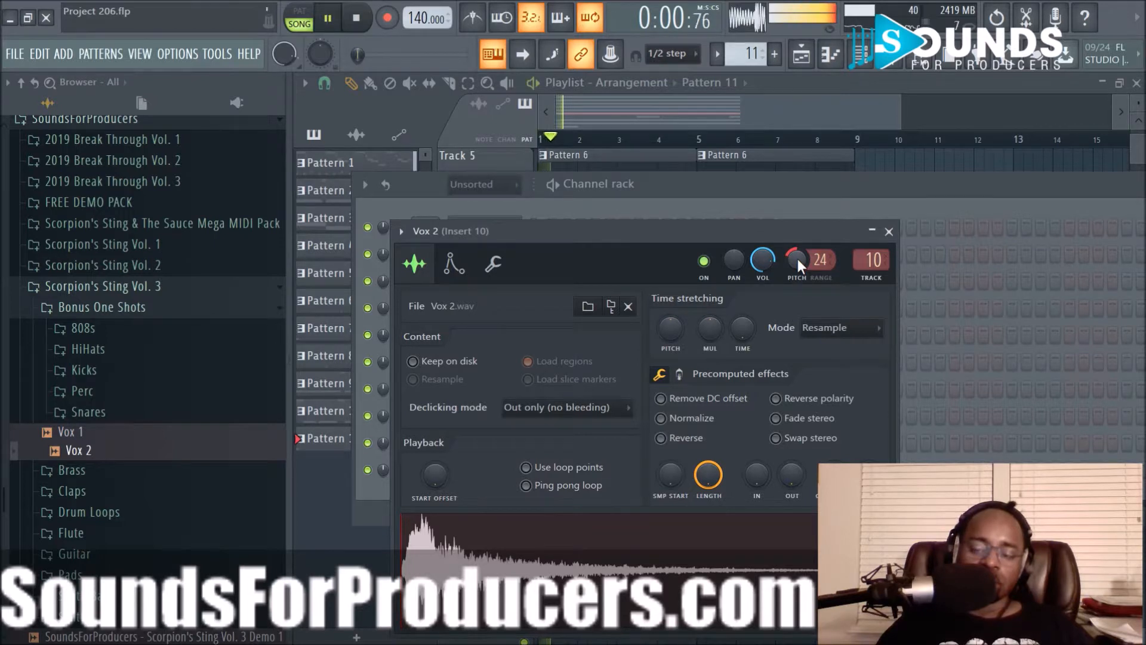
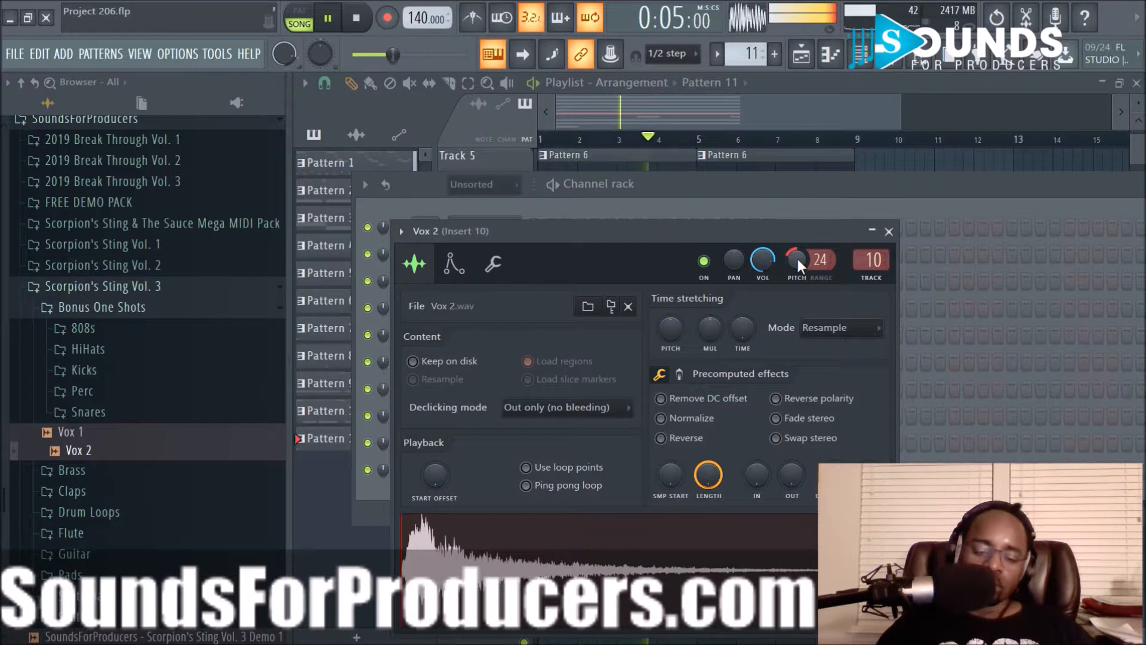
Replay the song to hear the lowered vocal, close the Vox 2 settings and return to the playlist.
key(space)
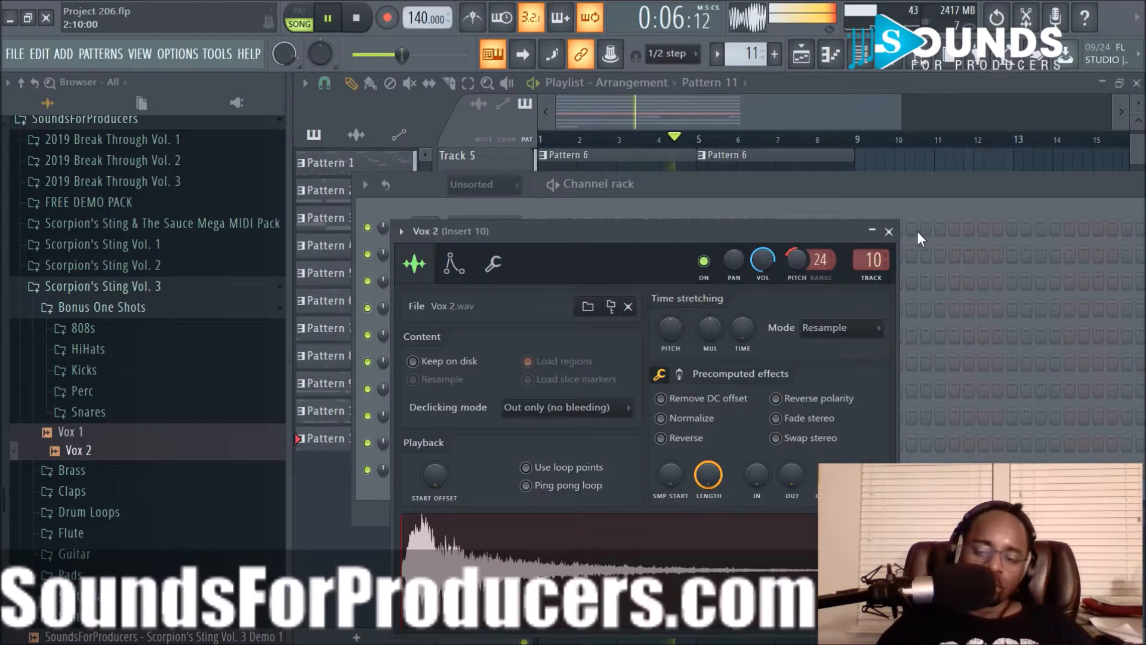
key(space)
key(space)
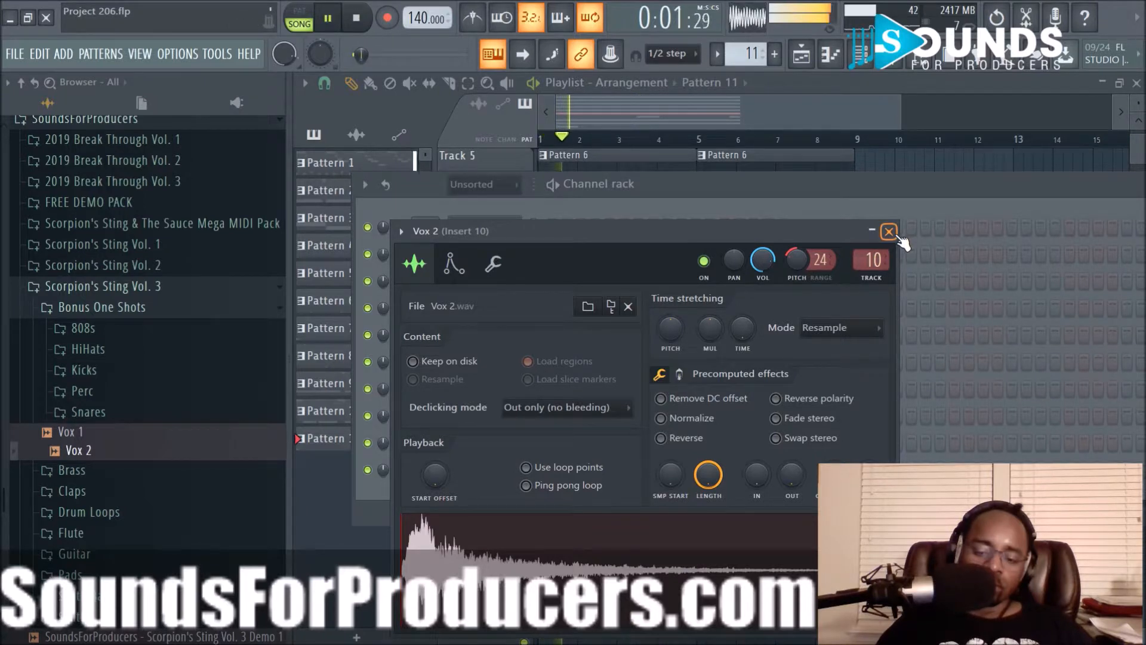
click(888, 231)
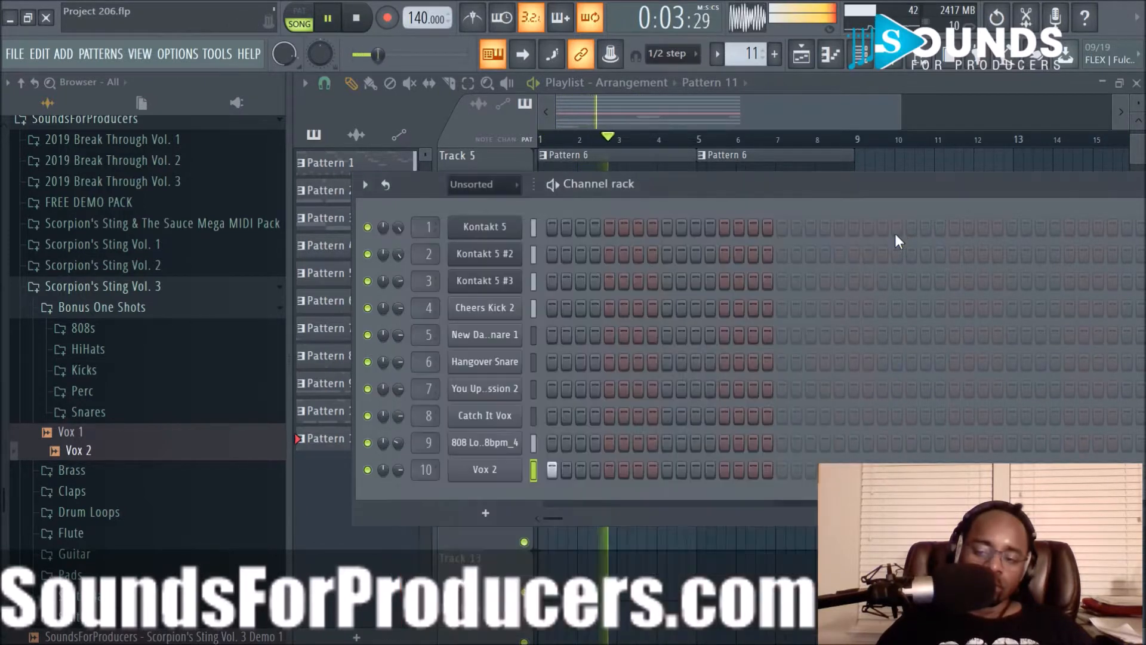
key(F6)
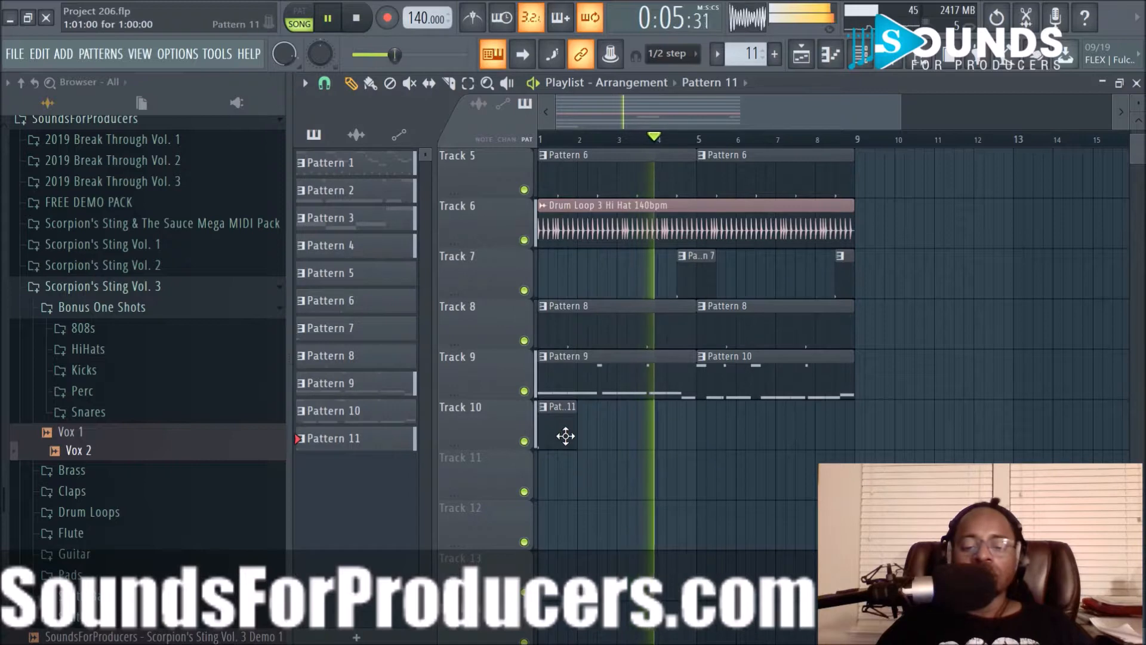
Rename mixer track 10 as Vox.
click(861, 55)
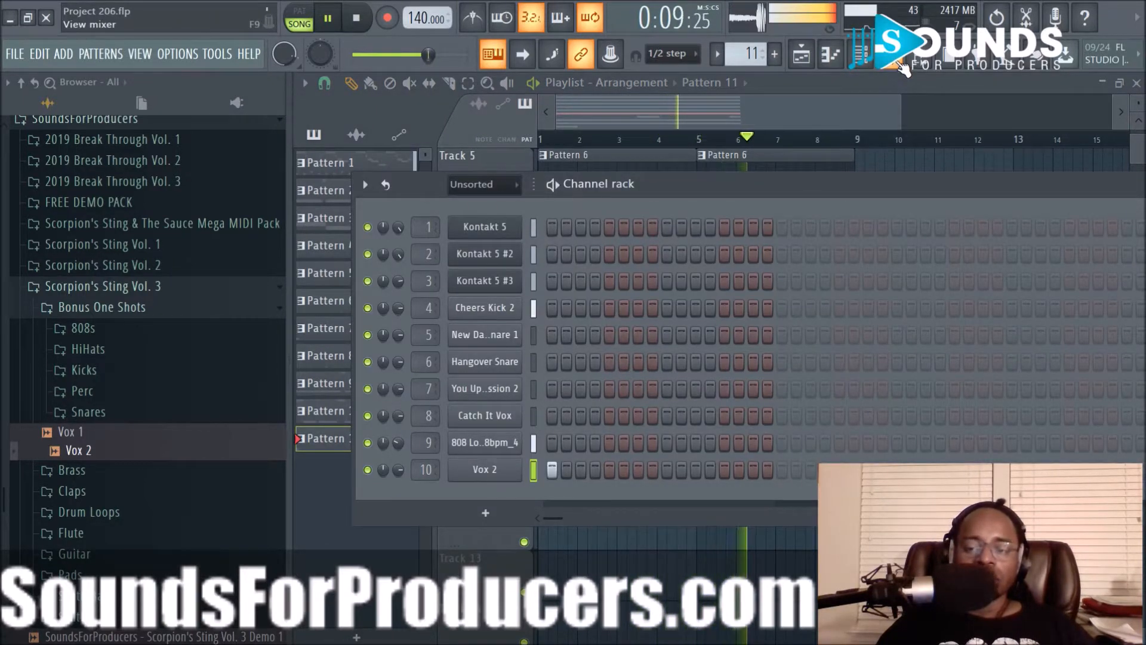
key(F9)
right_click(770, 98)
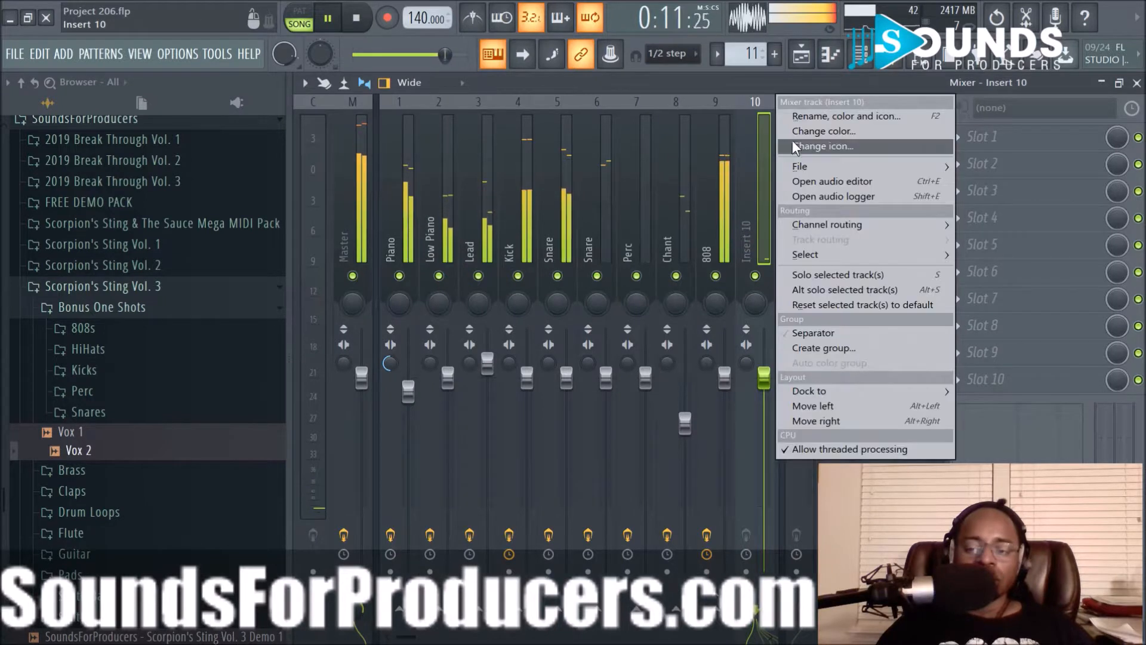
click(807, 112)
text(Vox)
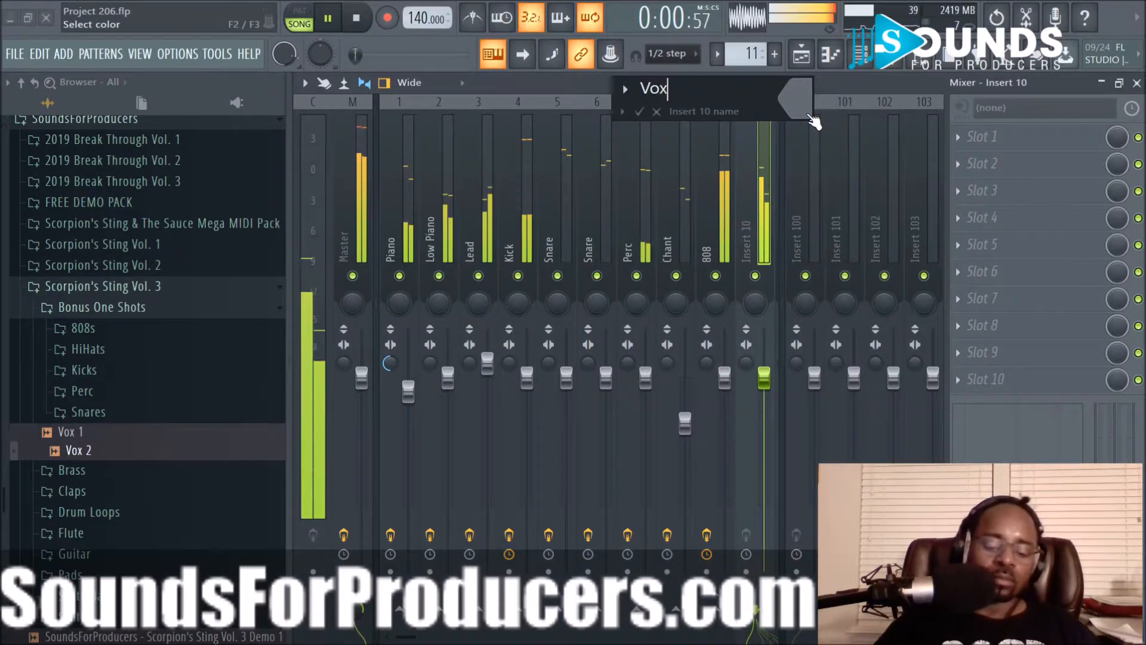
key(Return)
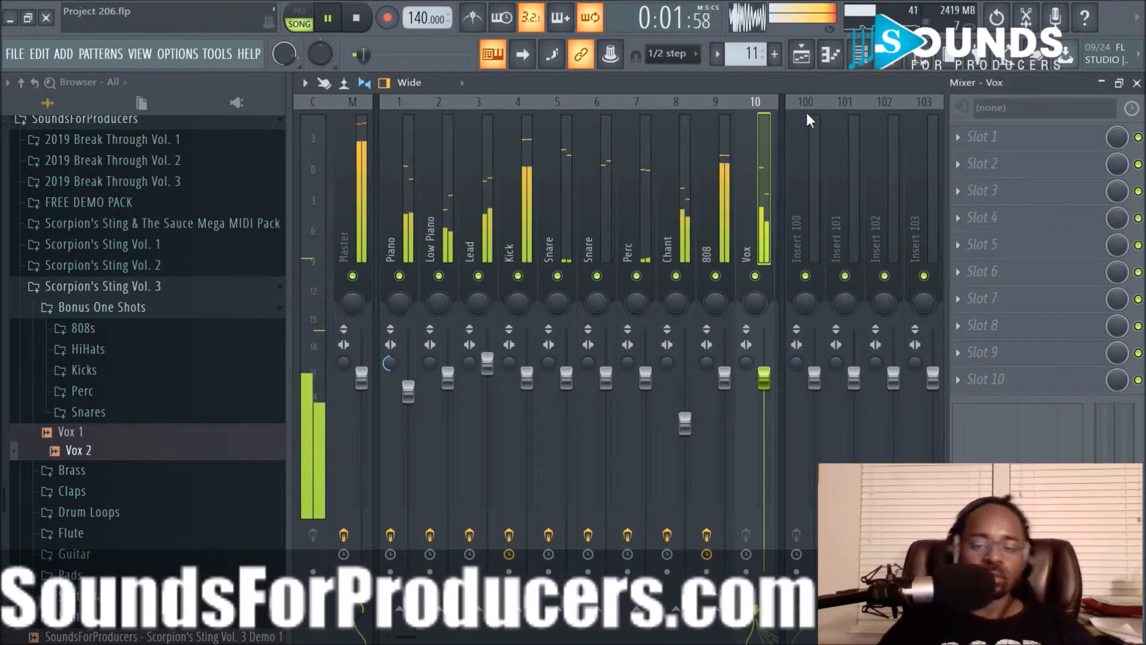
Add Fruity Delay 3 to the Vox track's first effect slot and set its delay model to Ping pong.
click(967, 137)
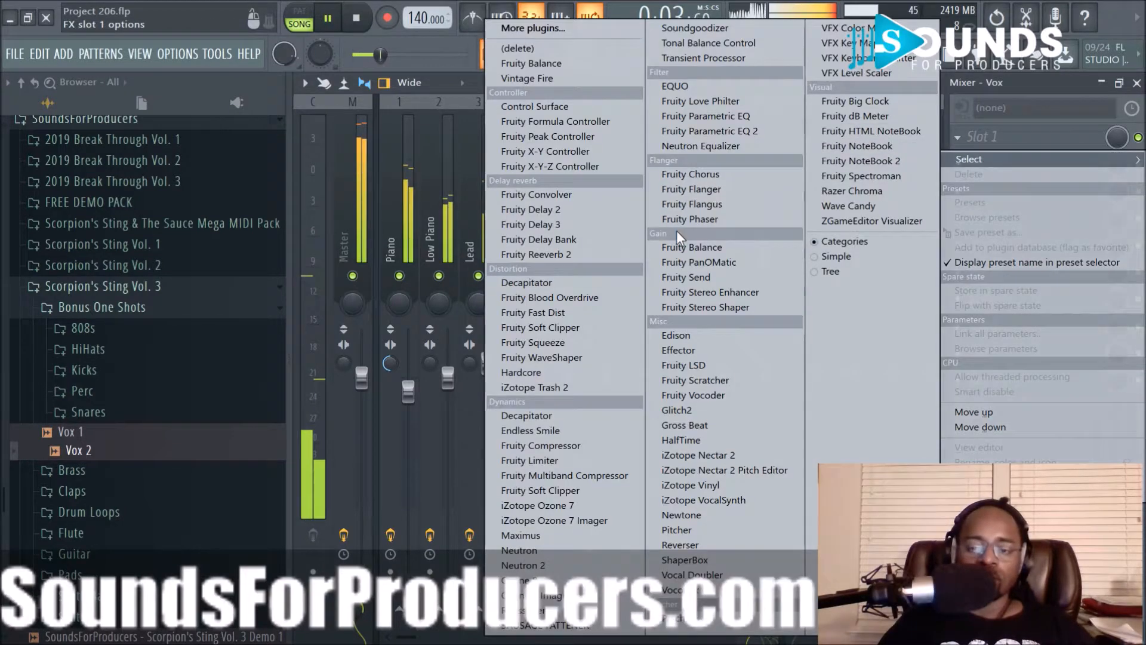
click(568, 226)
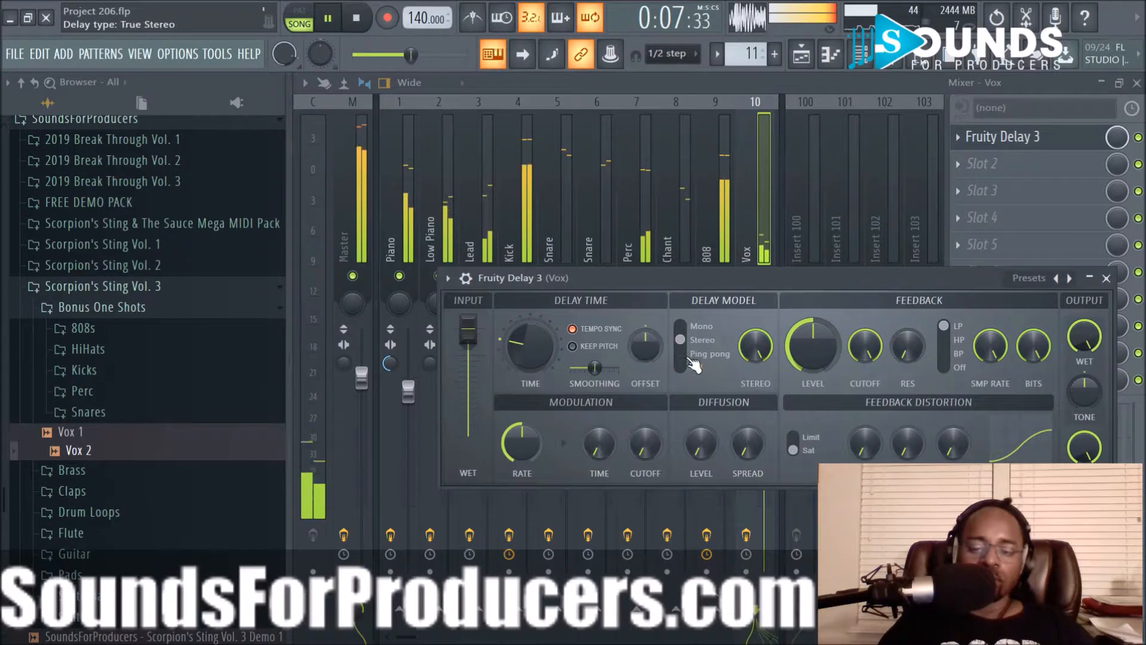
click(690, 360)
key(space)
key(space)
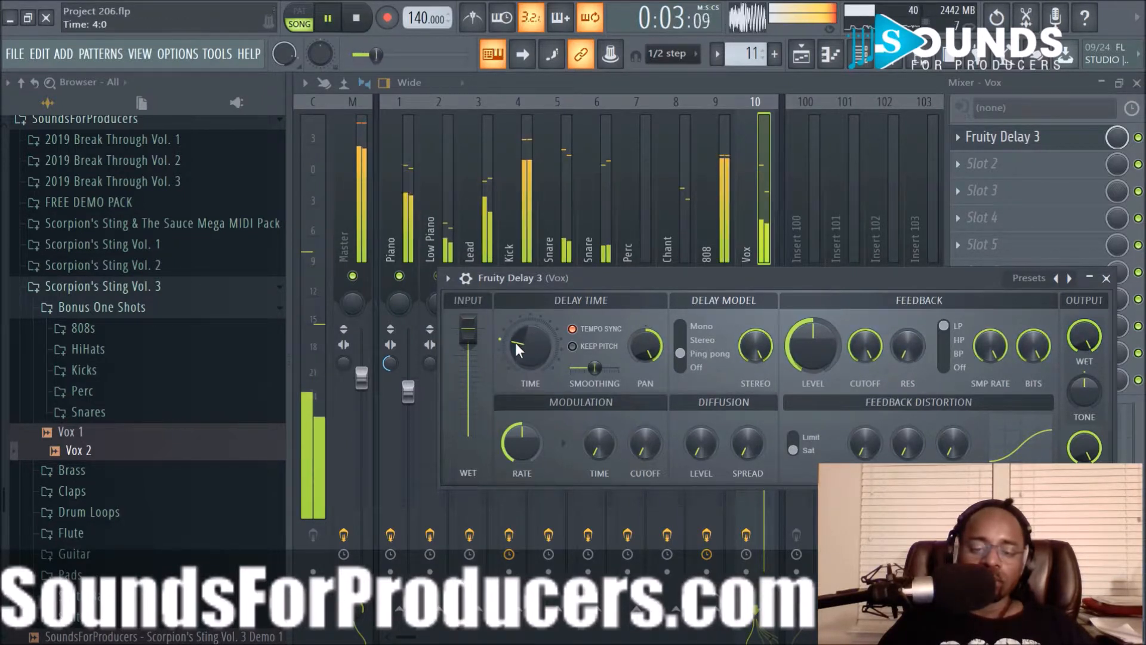
Return to the playlist and preview the Euro Step, Run and Sweat hi-hat samples in Scorpion's Sting Vol. 3.
click(1106, 278)
click(802, 54)
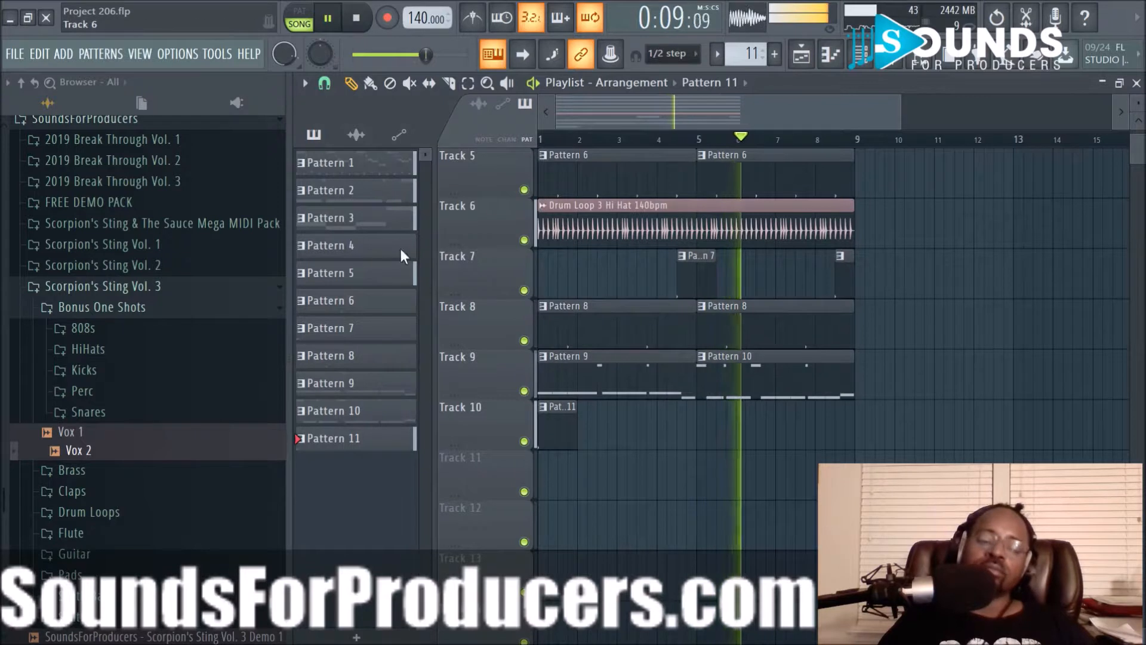
click(125, 349)
click(119, 370)
click(113, 388)
click(118, 405)
click(119, 375)
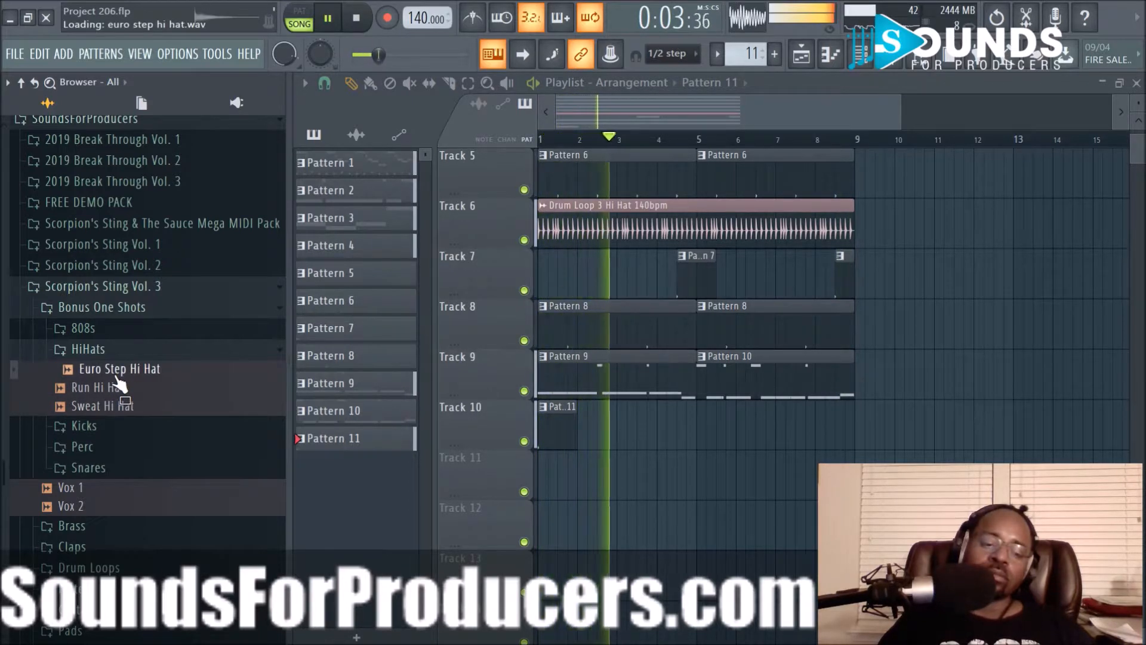
Preview the hi-hat samples in the Bonus One Shots of Scorpion's Sting Vol. 2, ending on Silly Games Hi Hat 1.
click(119, 268)
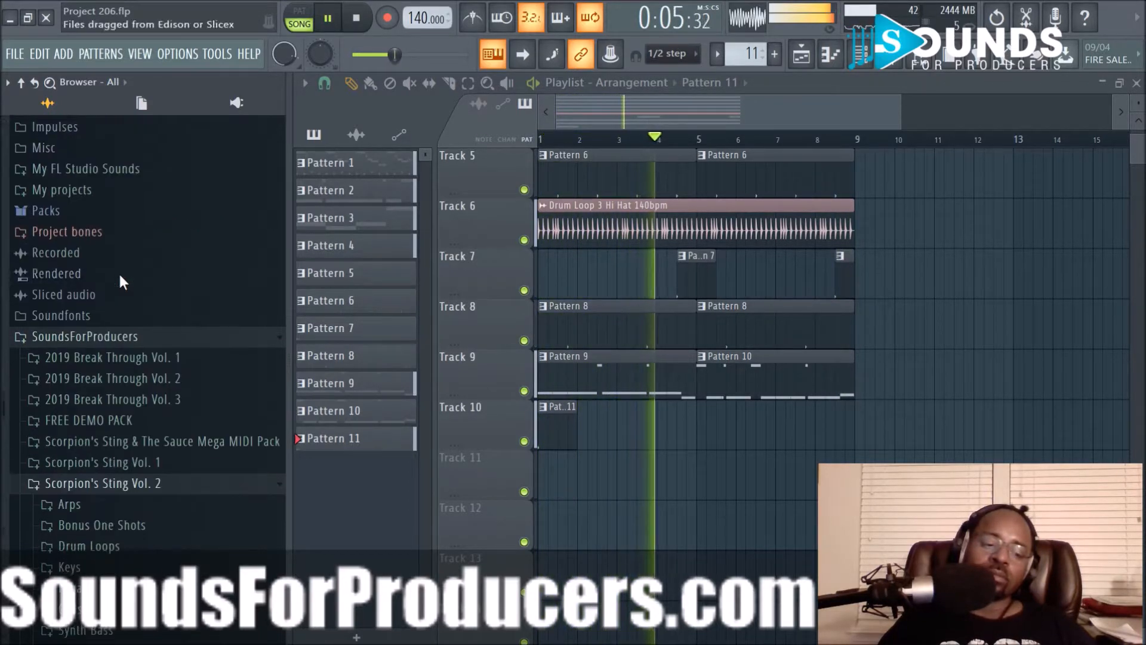
scroll(89, 454, down, 4)
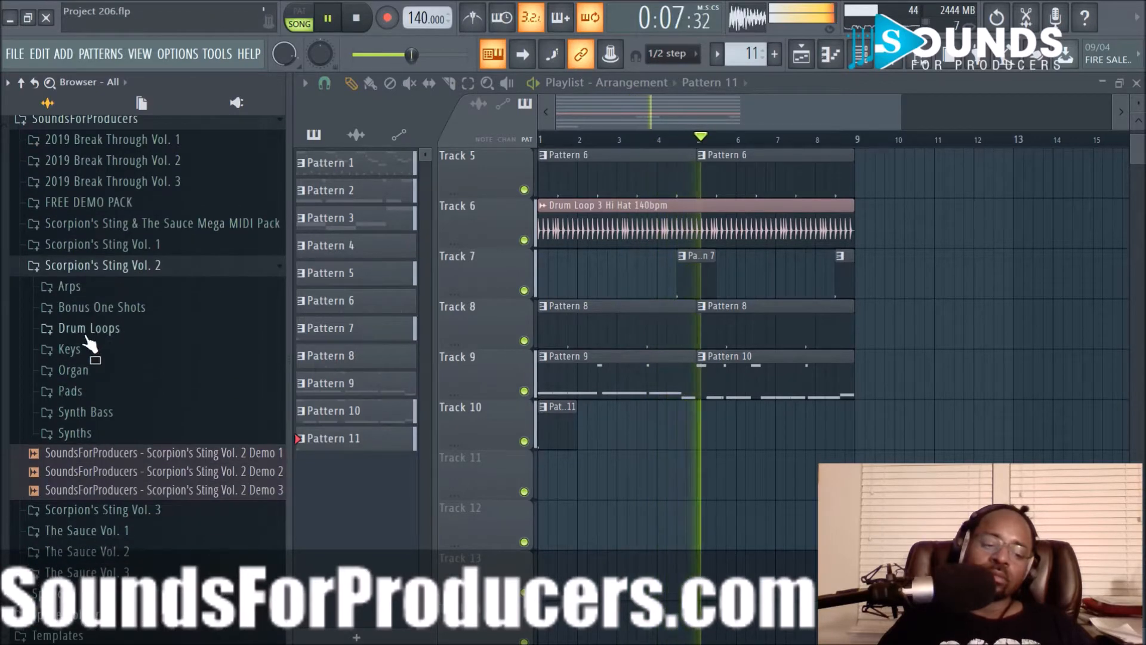
click(102, 308)
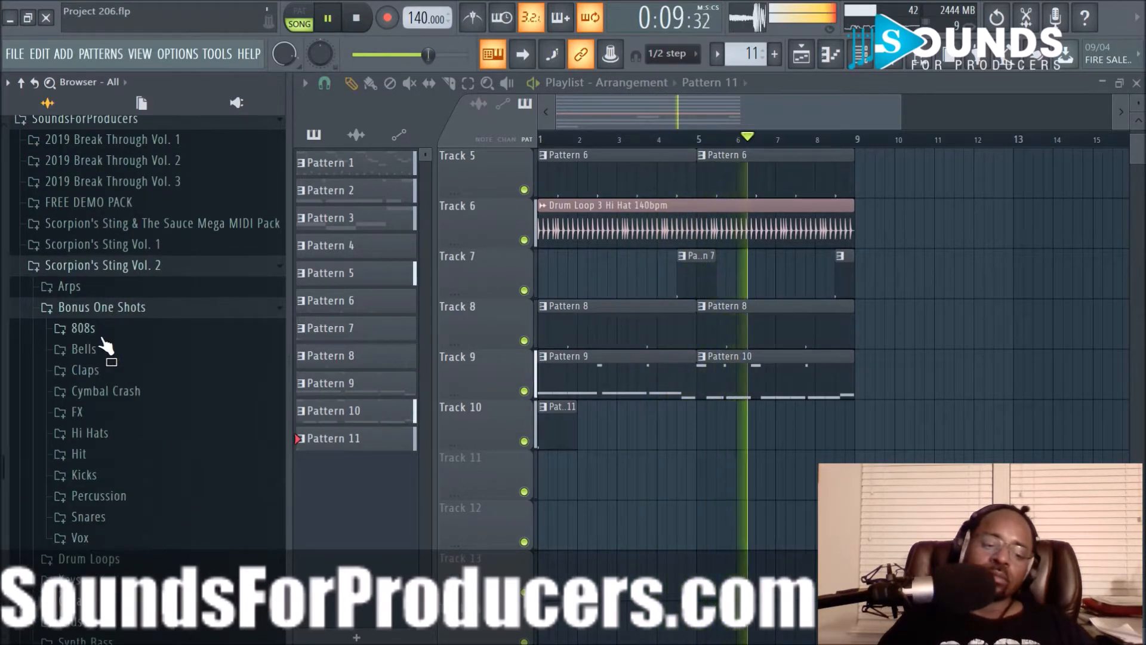
click(98, 433)
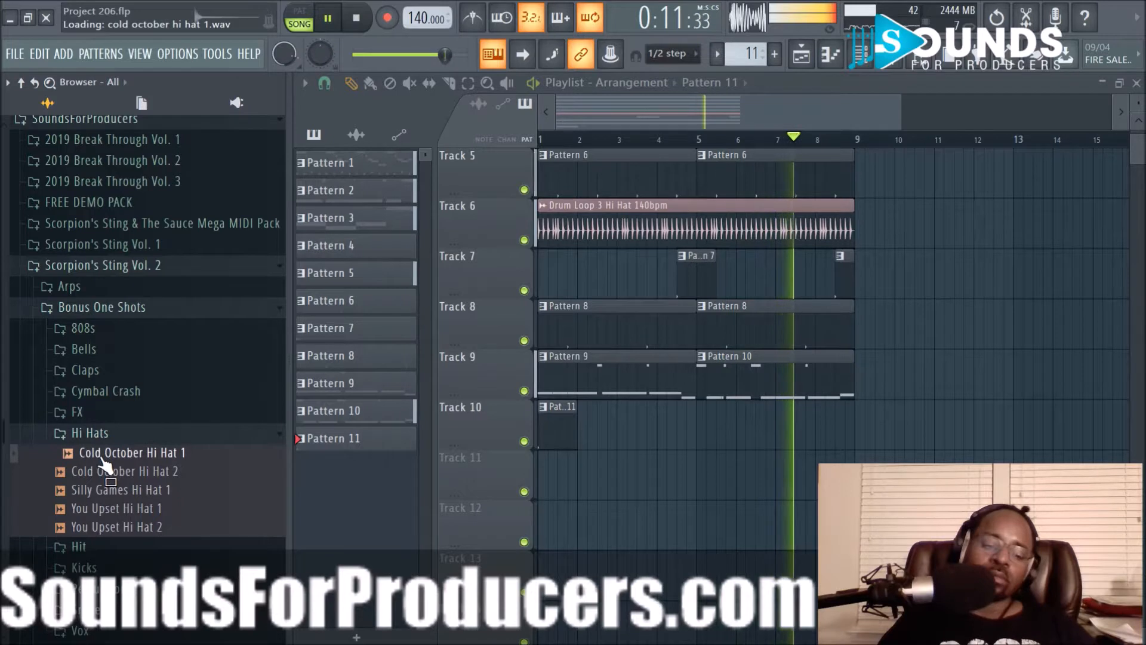
click(107, 471)
click(111, 490)
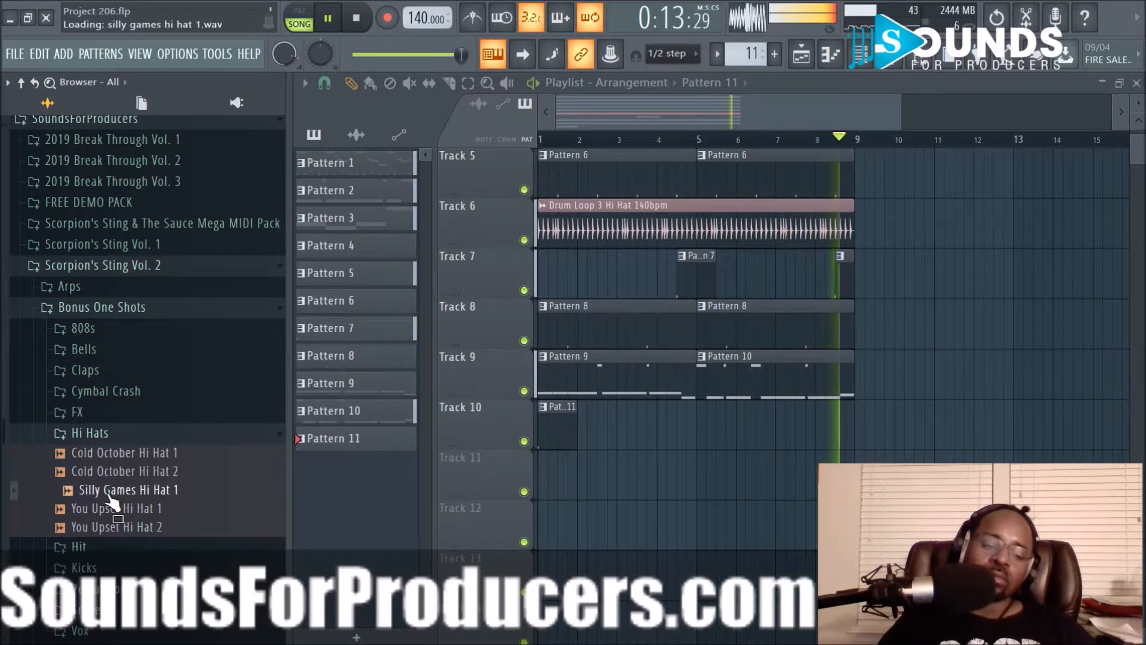
click(114, 508)
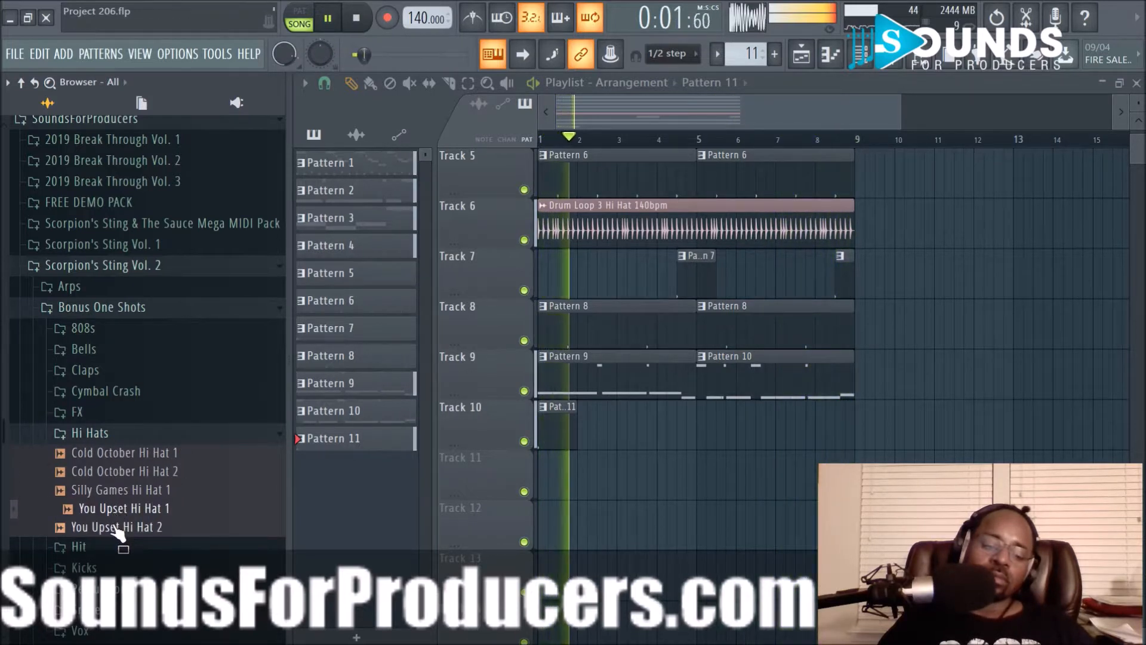
click(114, 526)
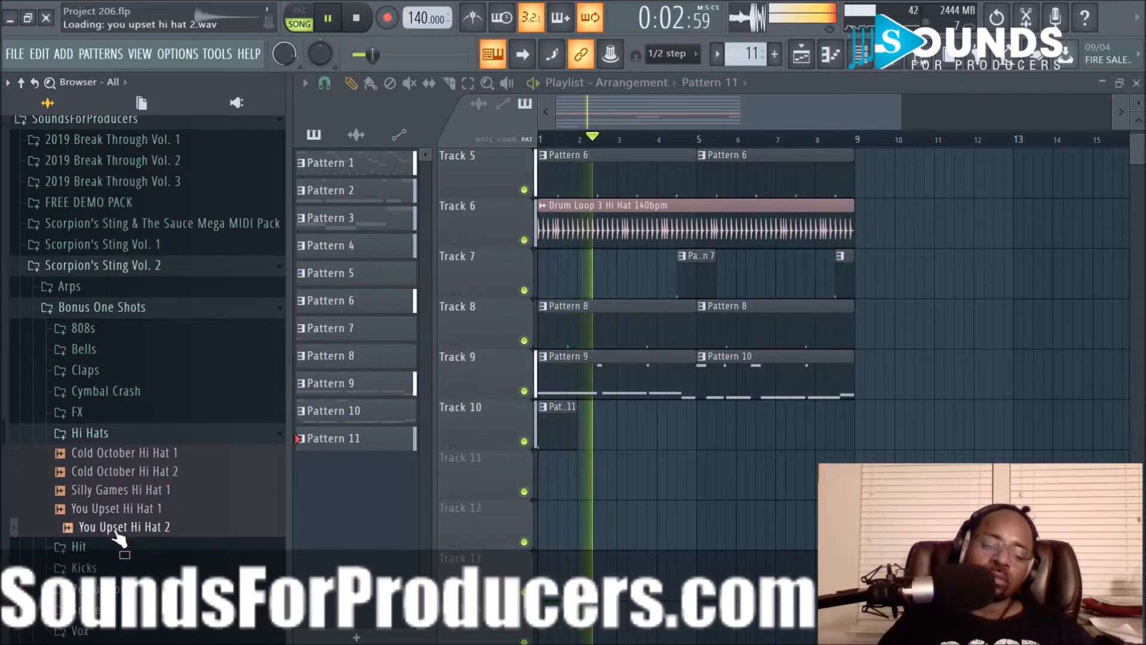
click(117, 492)
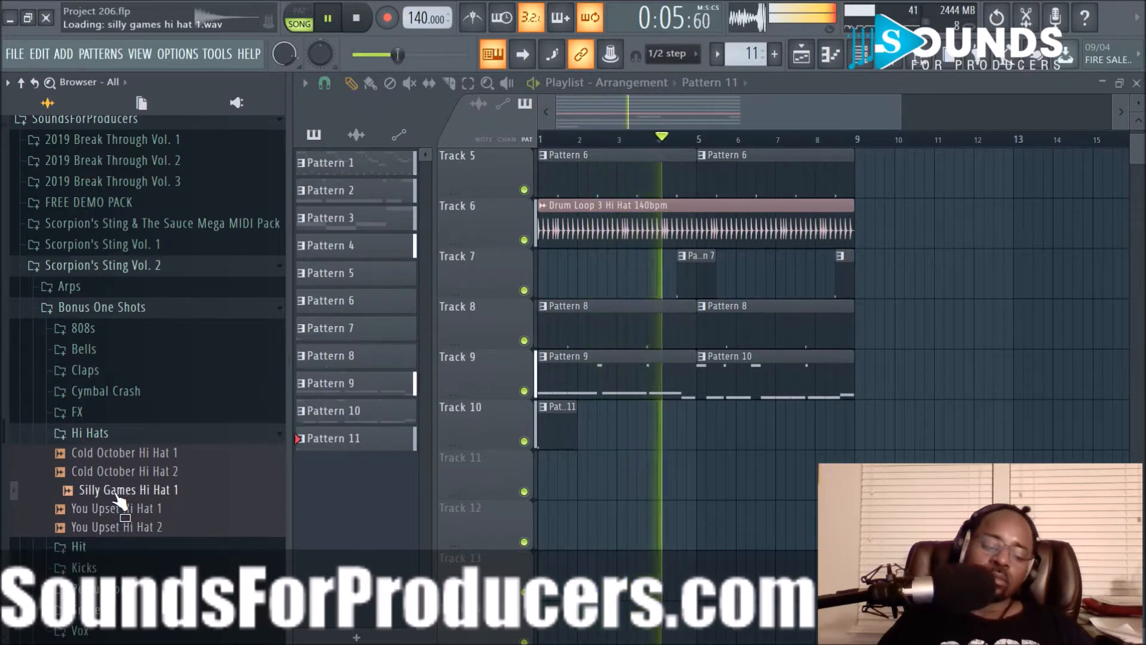
Load Silly Games Hi Hat 1 into a new sampler channel and close its settings.
right_click(117, 493)
click(148, 482)
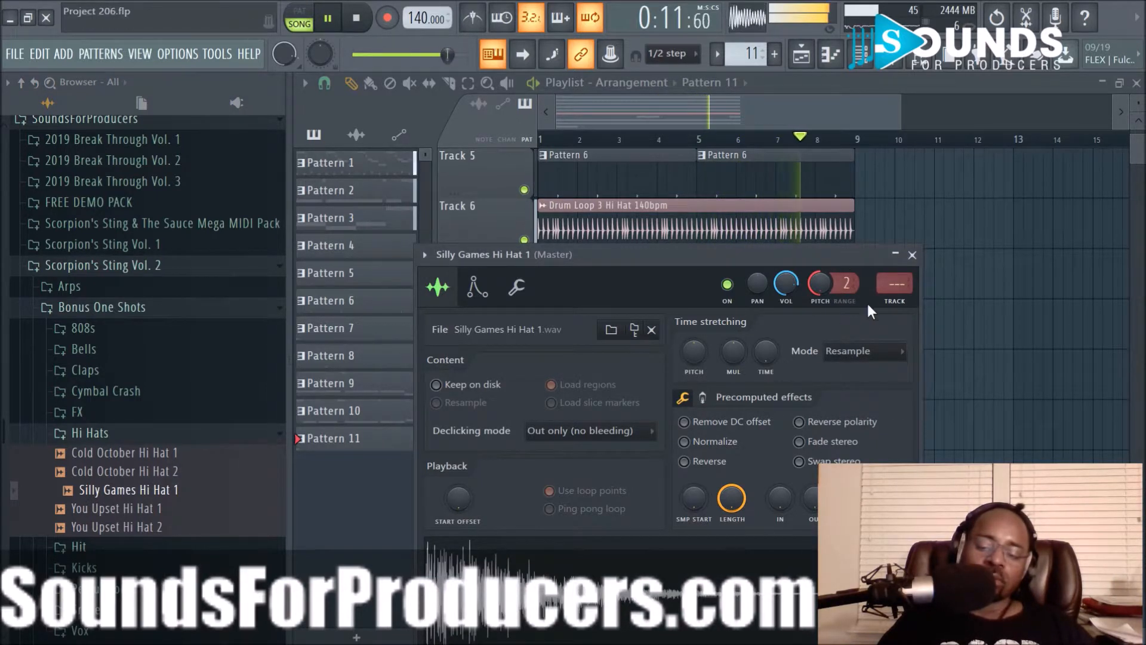
click(911, 257)
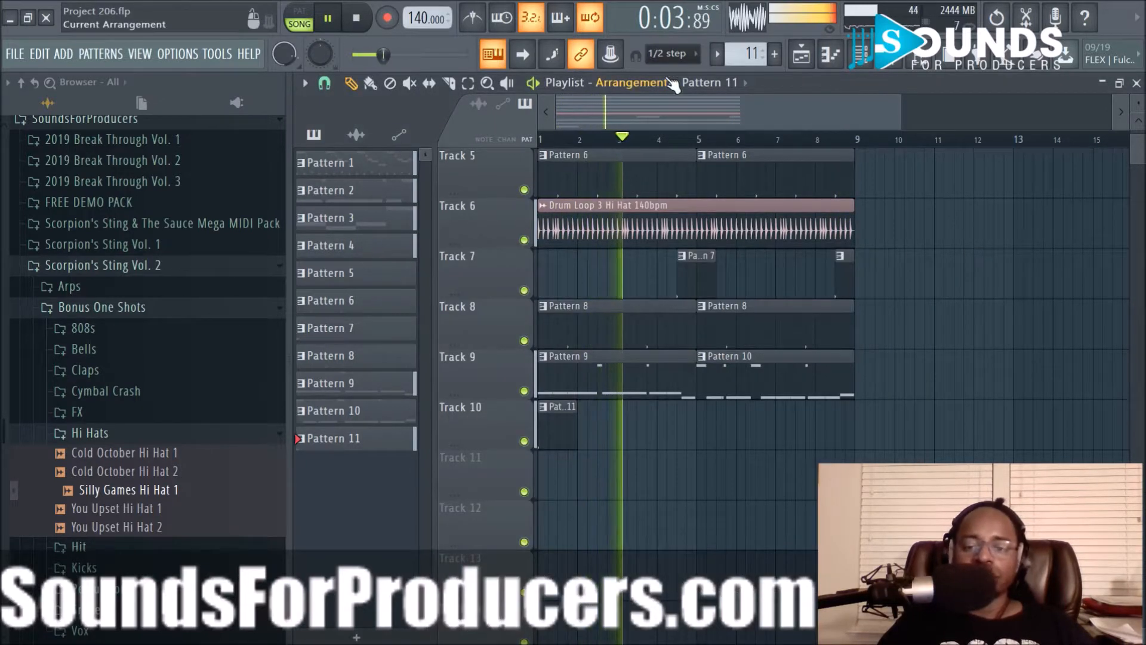
Place a clip of the new Pattern 12 on Track 11, replay the song's opening and move the clip to bar 2.
scroll(756, 55, up, 1)
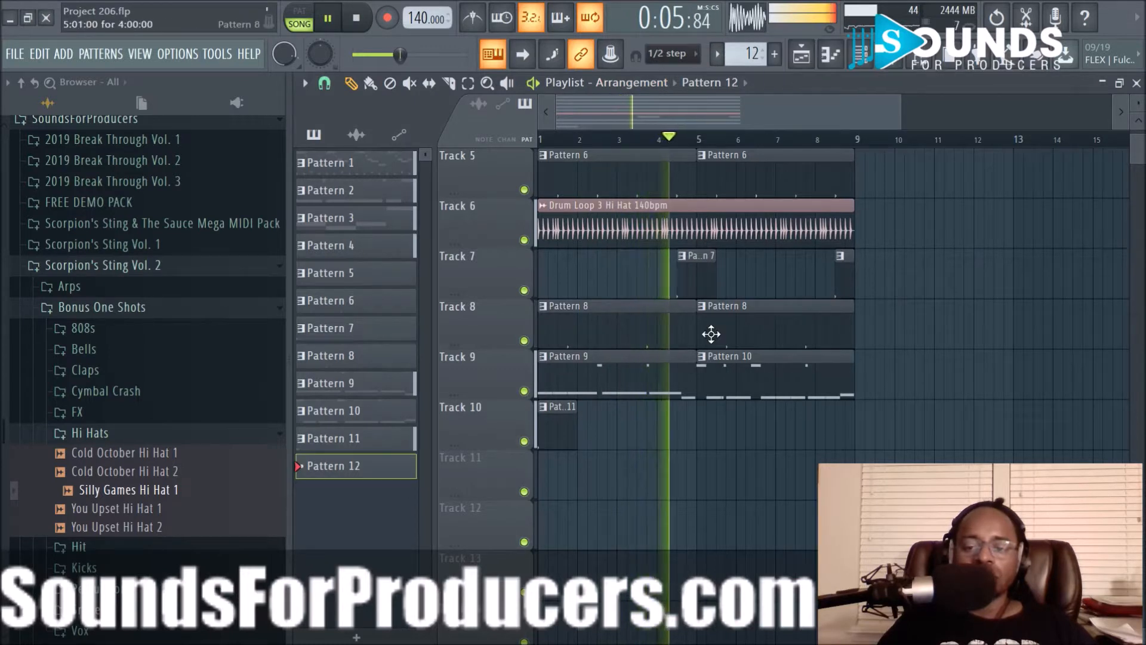
click(561, 474)
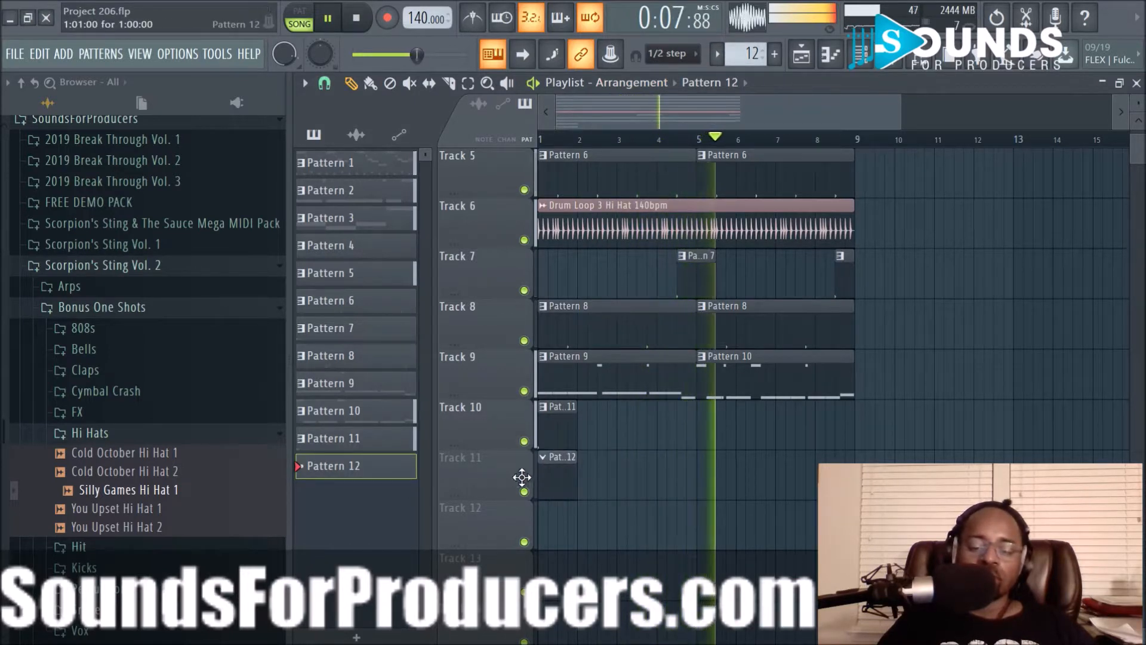
key(space)
key(space)
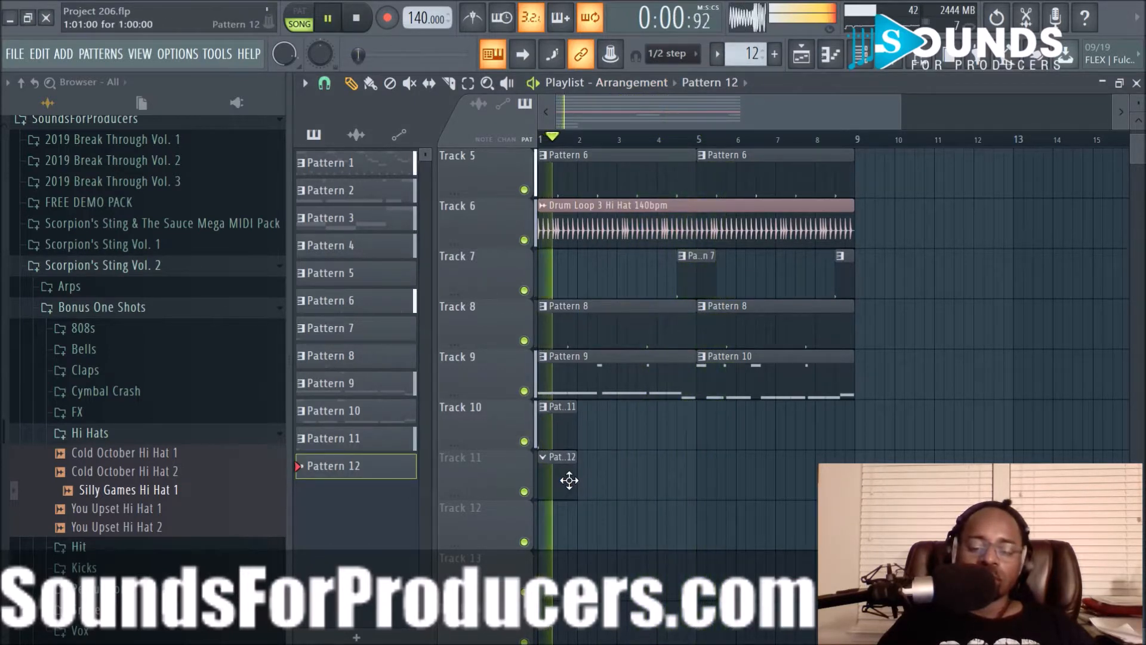
key(space)
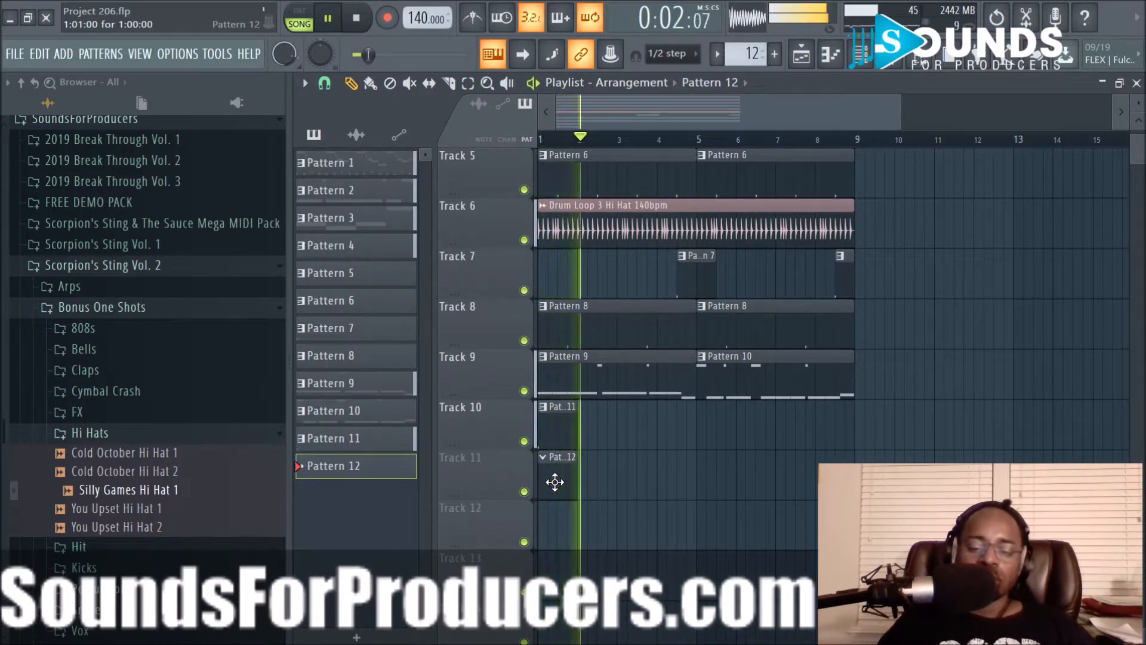
key(space)
drag(554, 482, 596, 484)
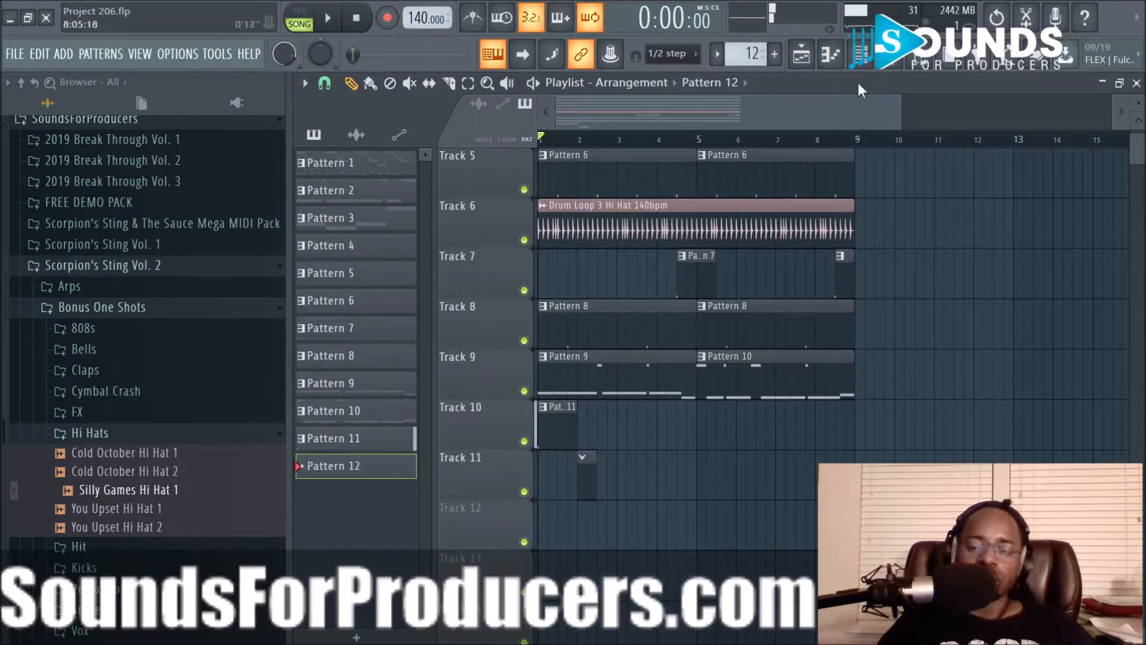
Open the piano roll of the Silly Games Hi Hat 1 channel, change its snap setting and replay the song's opening.
click(867, 59)
right_click(505, 502)
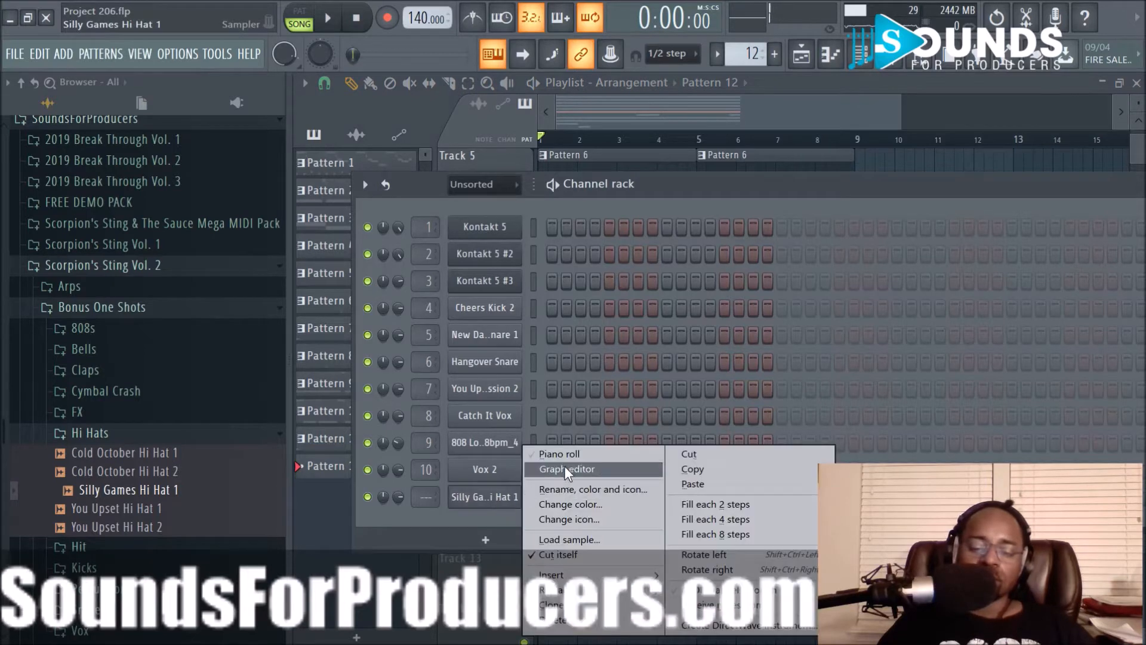
click(570, 453)
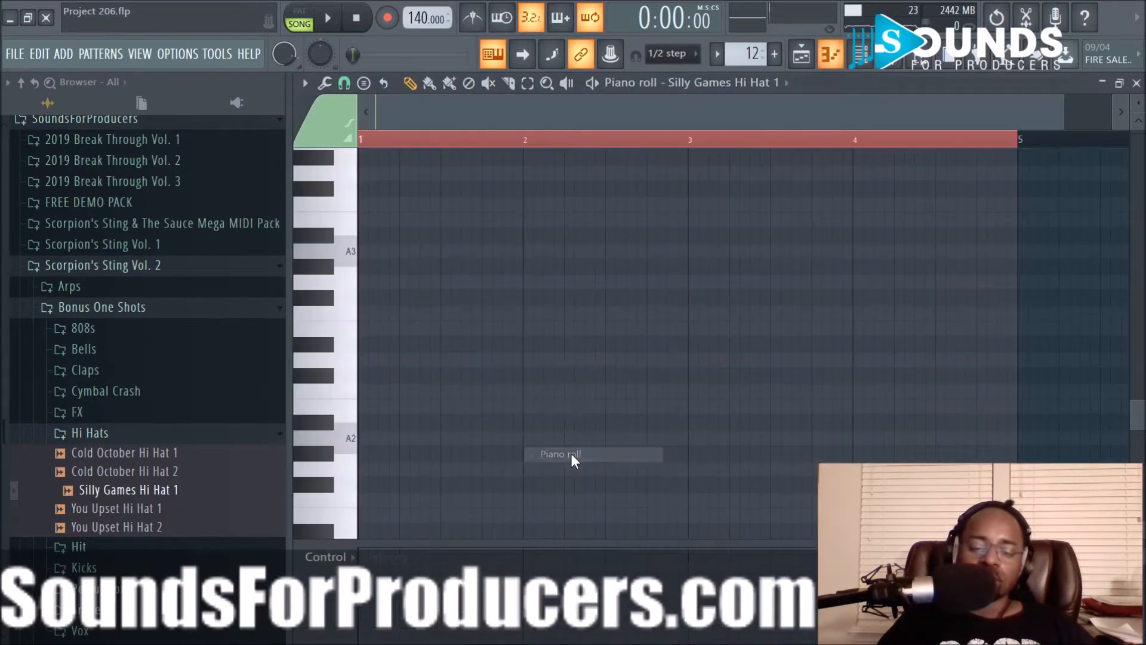
click(344, 84)
click(360, 265)
key(space)
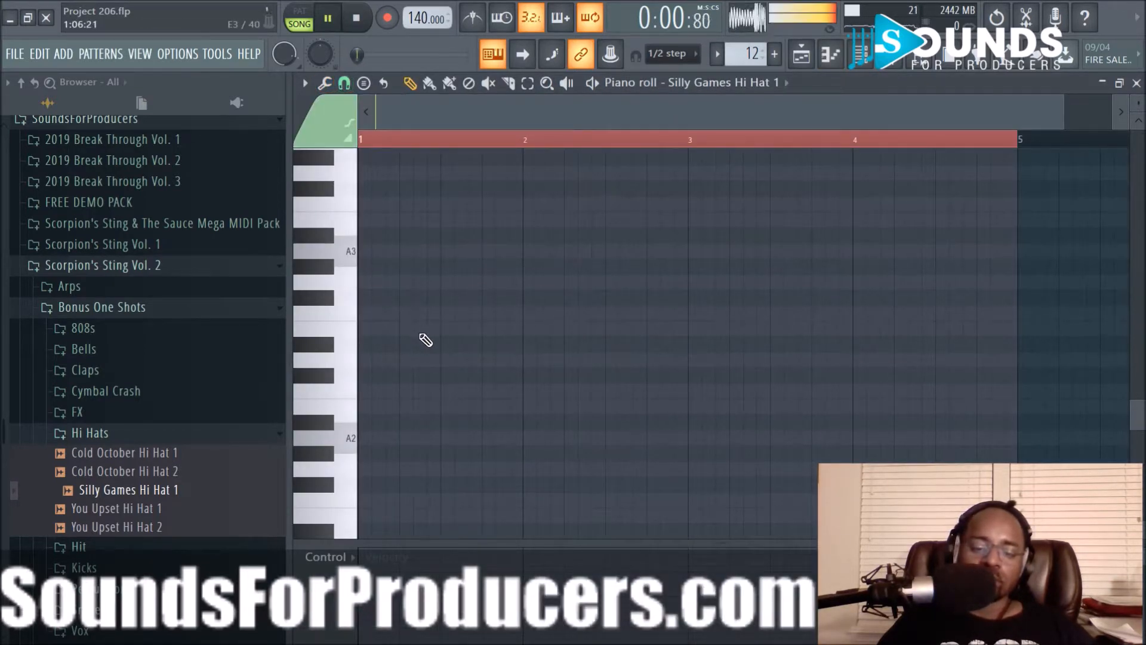
key(space)
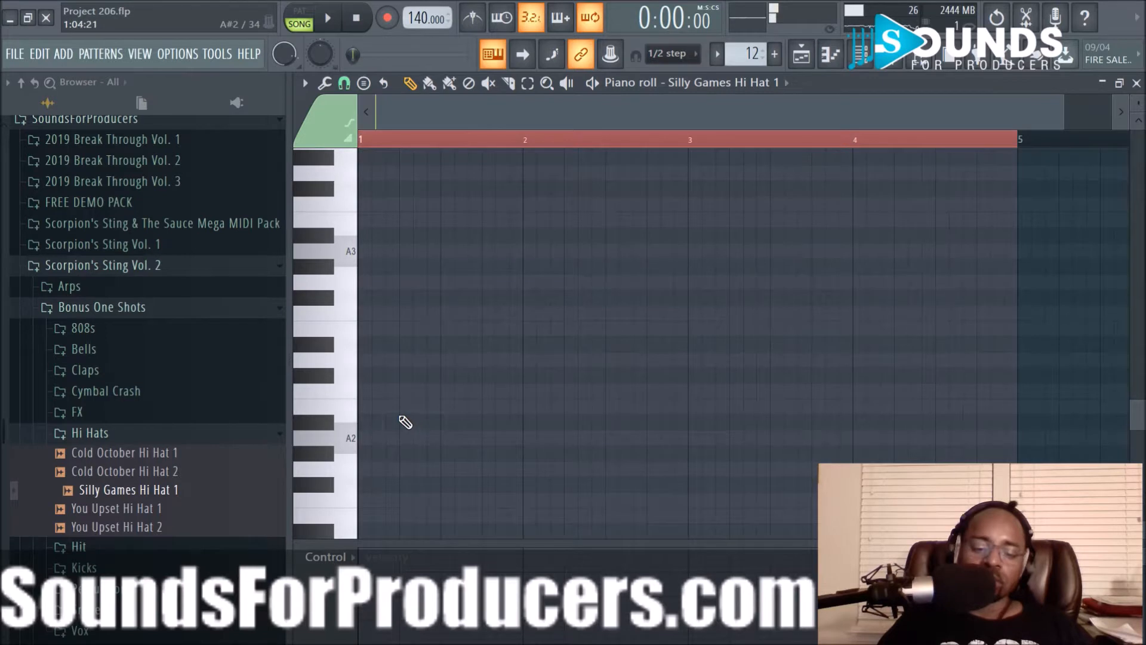
Draw six short, evenly spaced hi-hat notes on A3 from the start of bar 1, replay the song and raise them all to C4.
scroll(382, 406, up, 3)
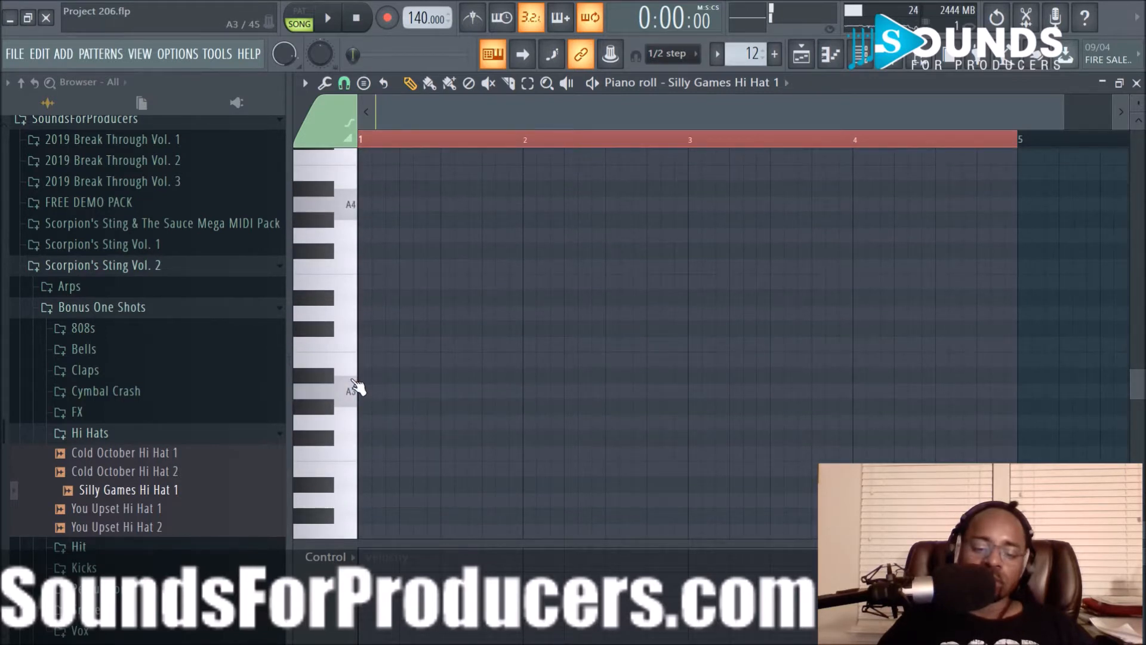
click(370, 392)
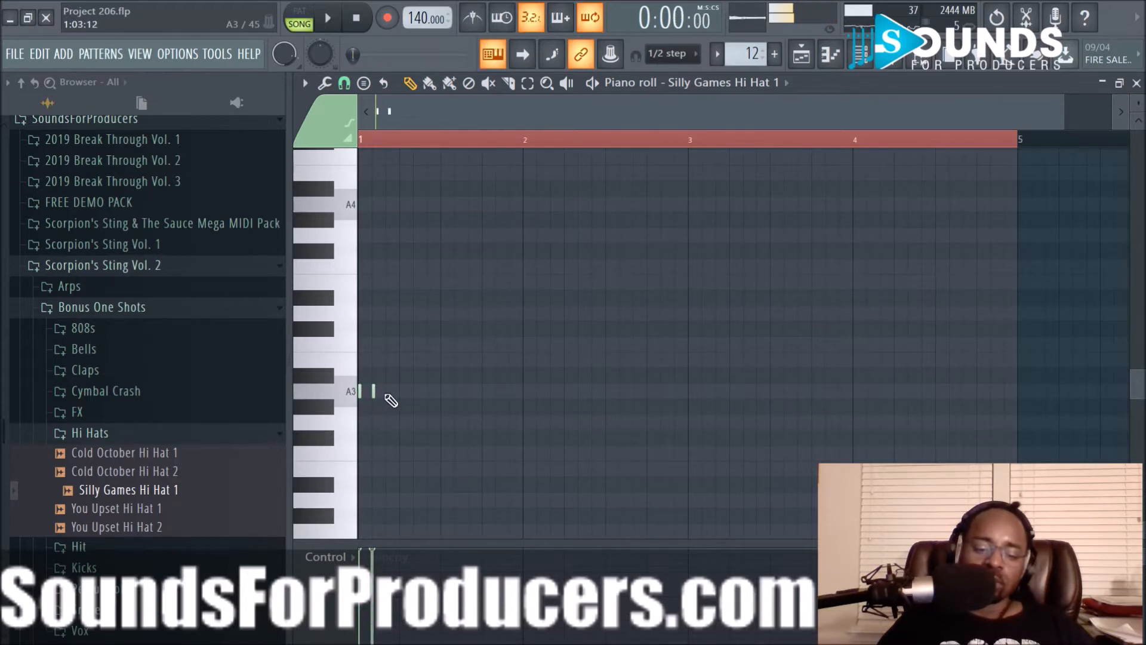
click(416, 392)
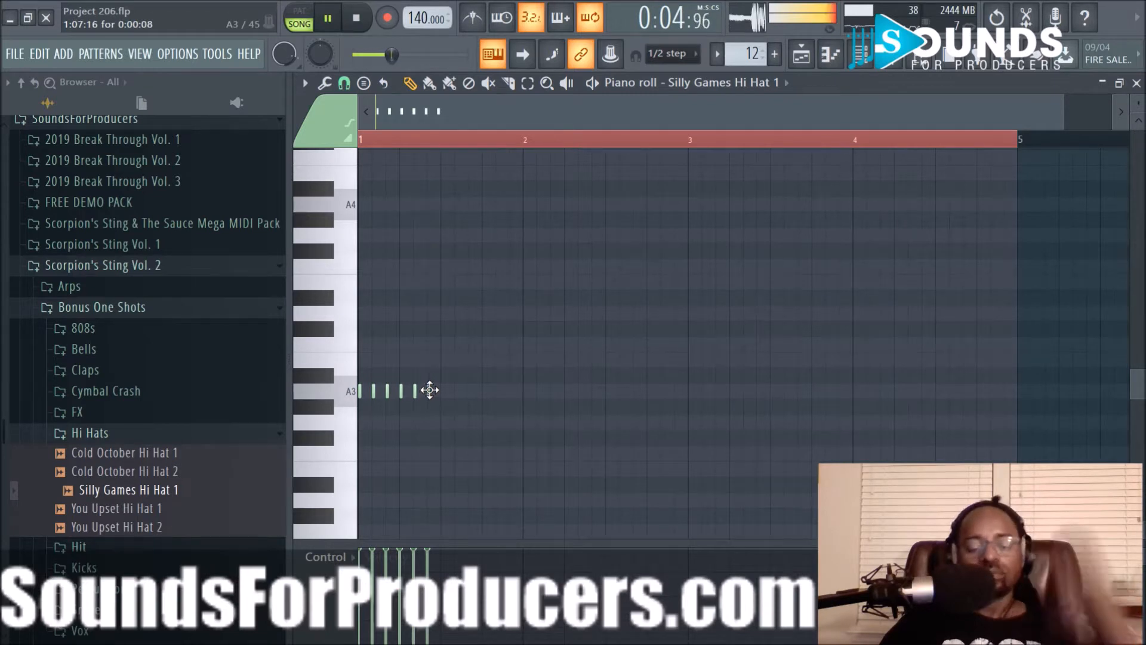
key(space)
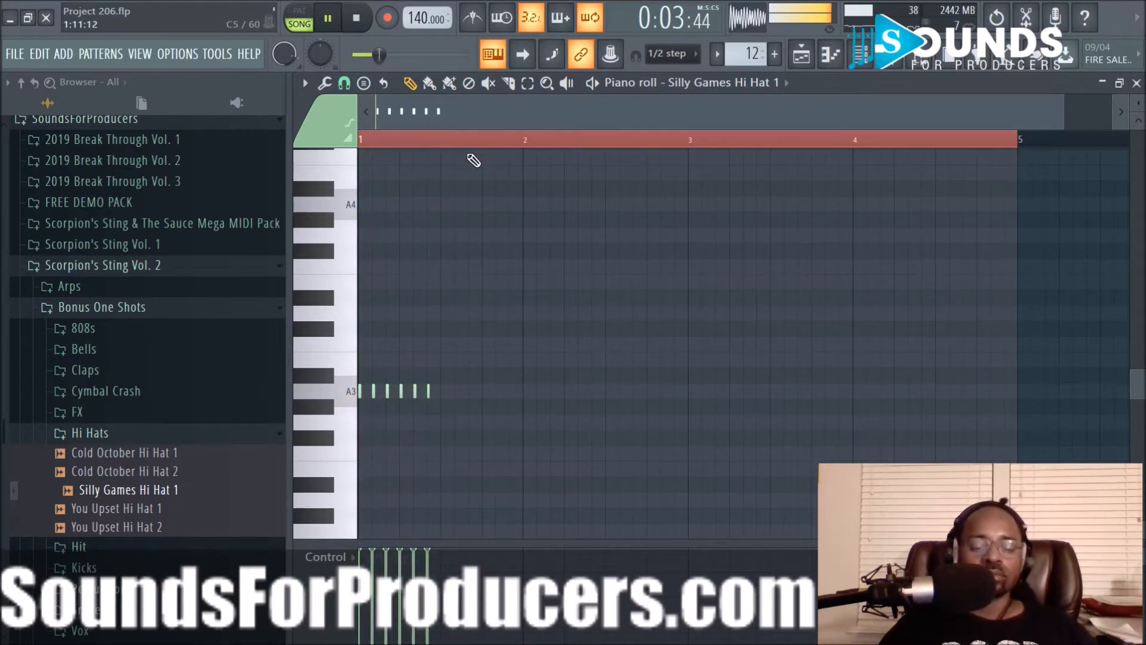
key(ctrl+a)
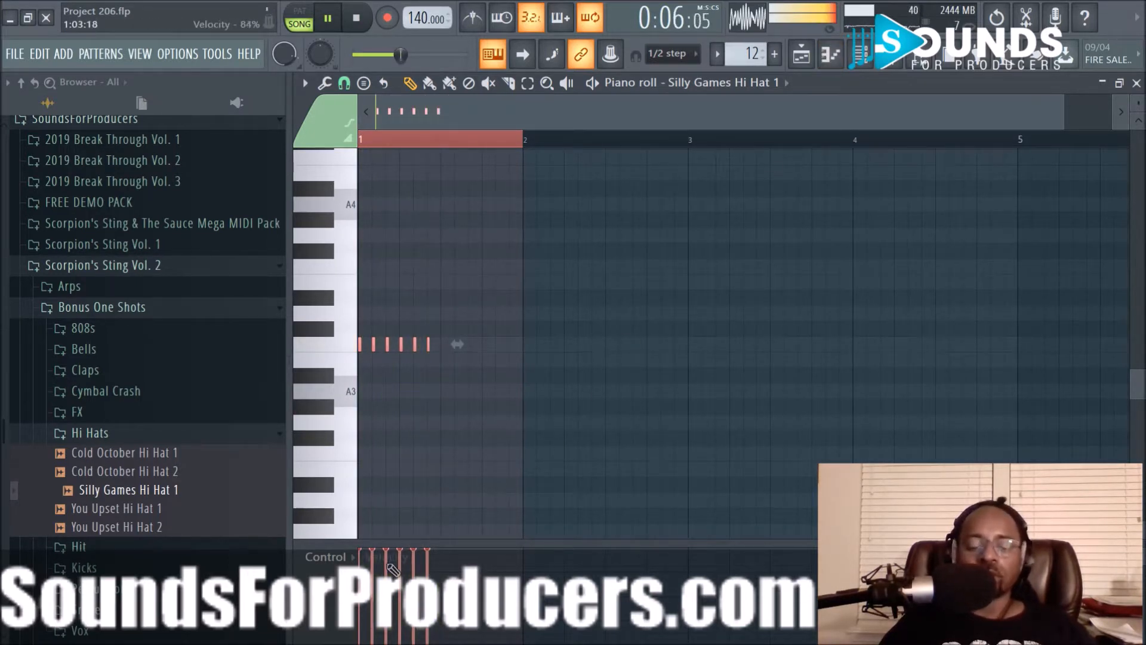
Route the Silly Games Hi Hat 1 channel to mixer track 11.
key(F6)
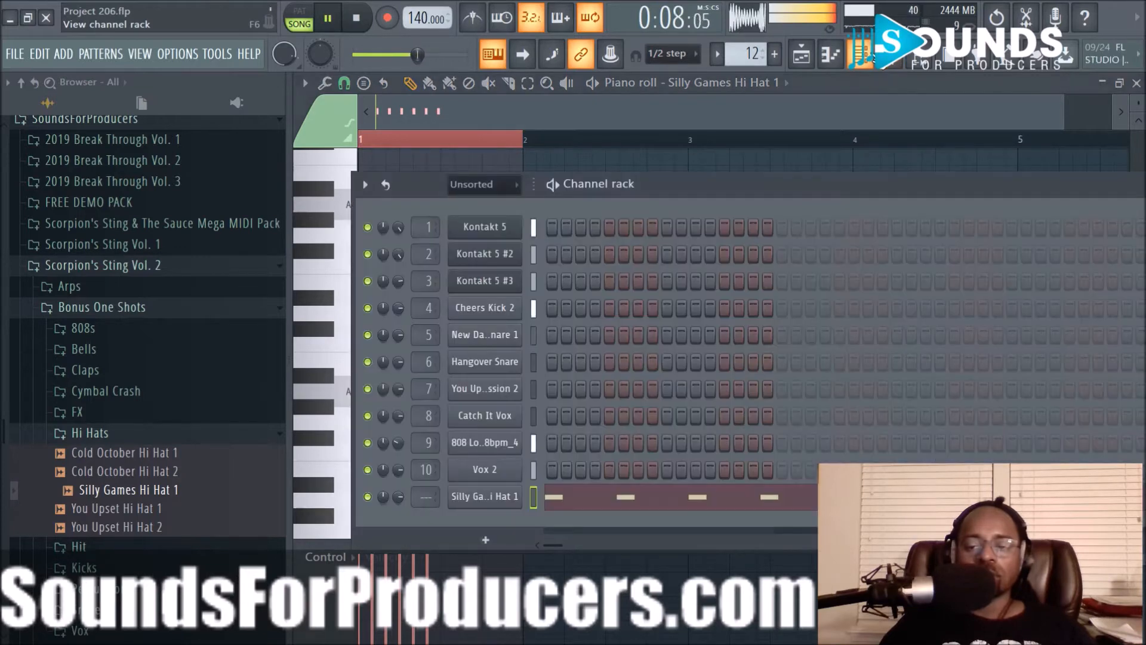
click(888, 66)
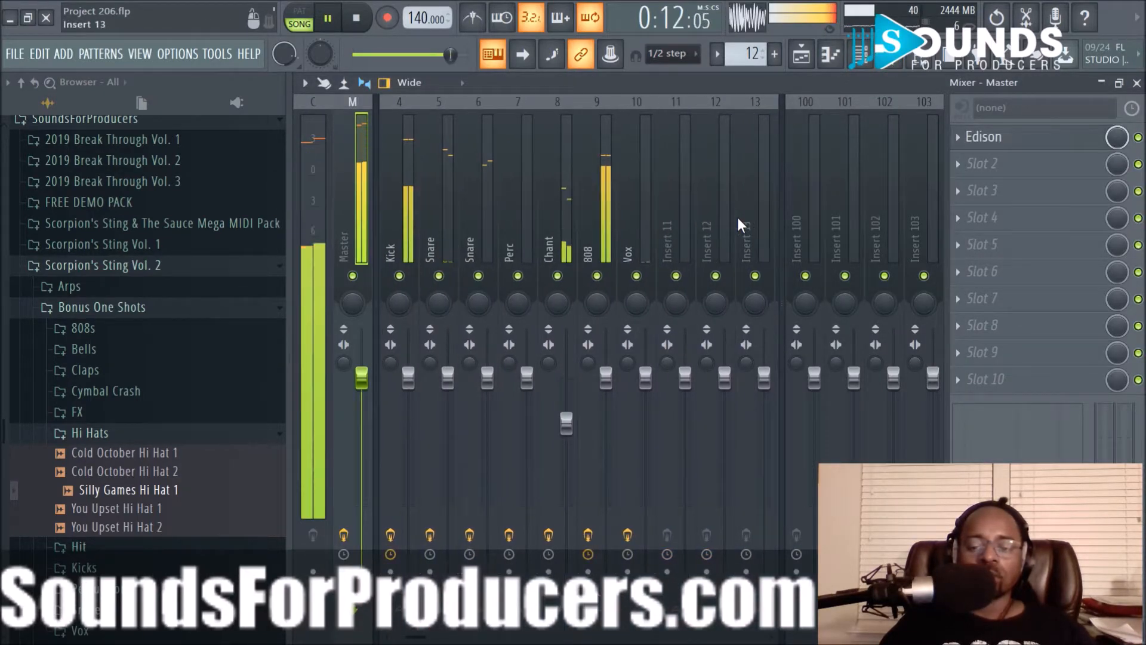
click(860, 54)
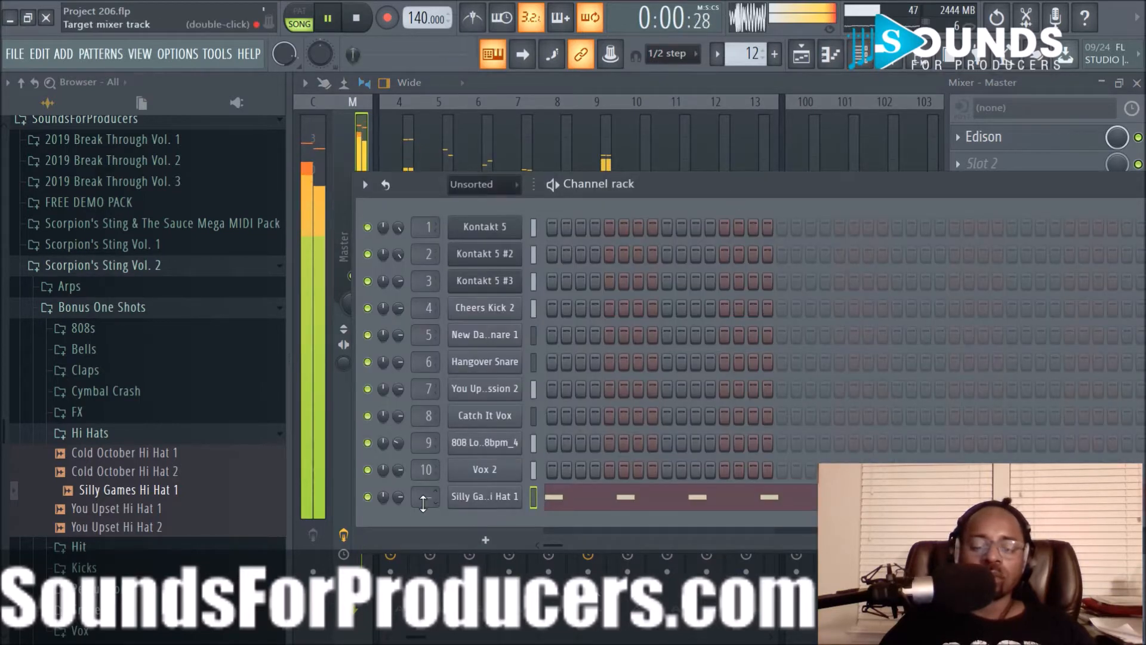
scroll(424, 497, up, 10)
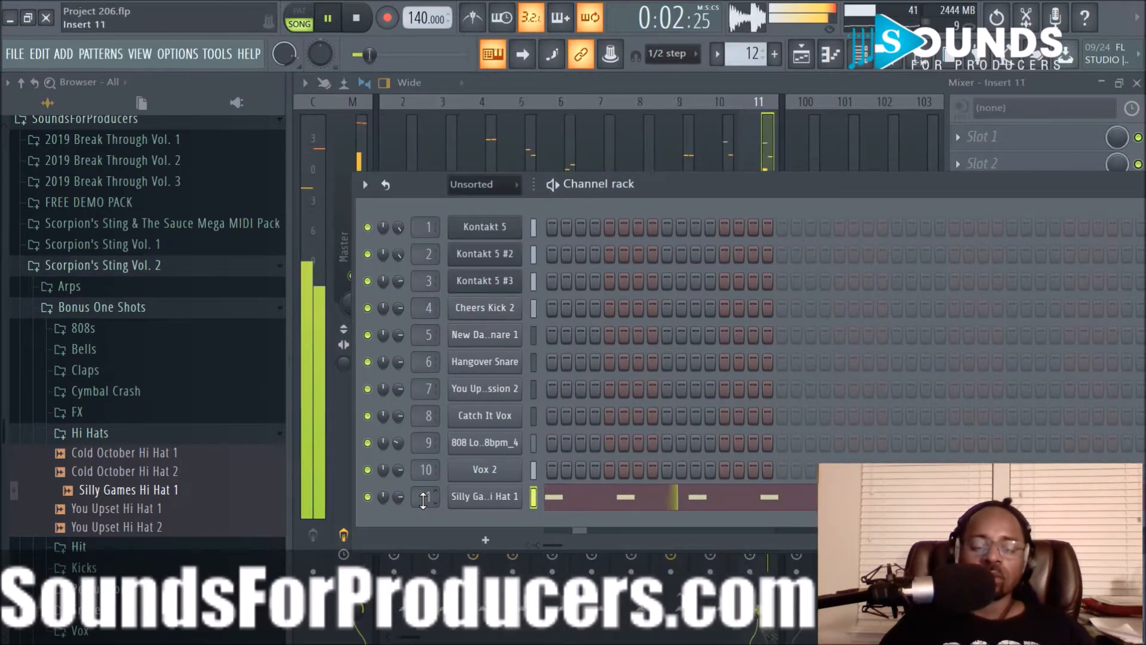
scroll(423, 500, up, 1)
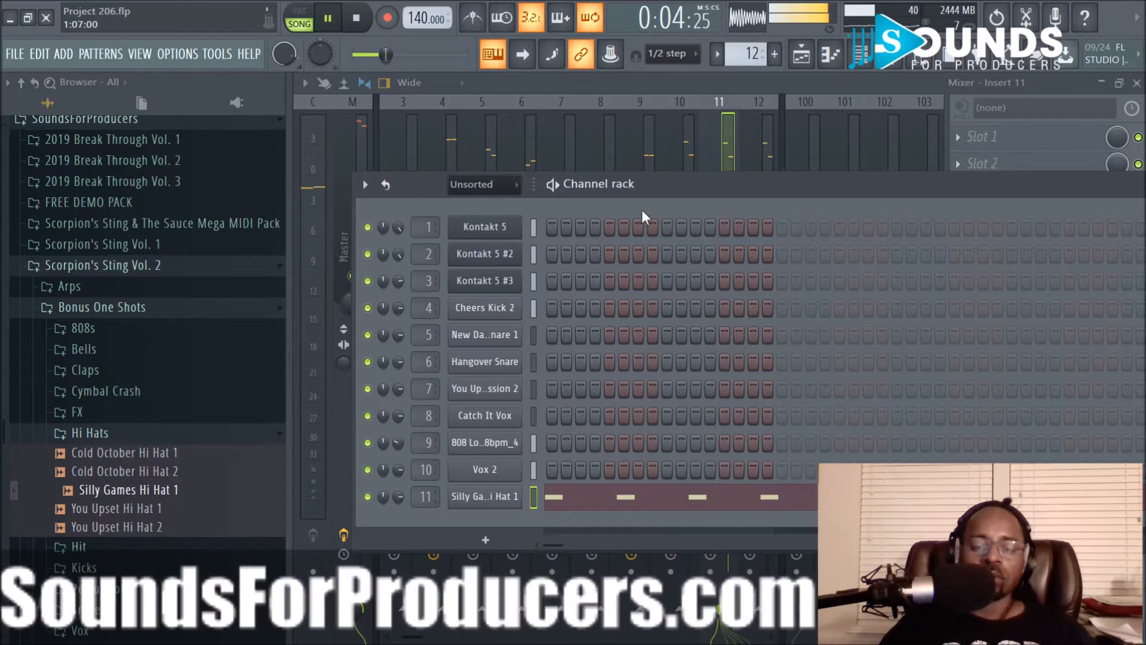
Rename mixer track 11 as HiHat.
click(714, 147)
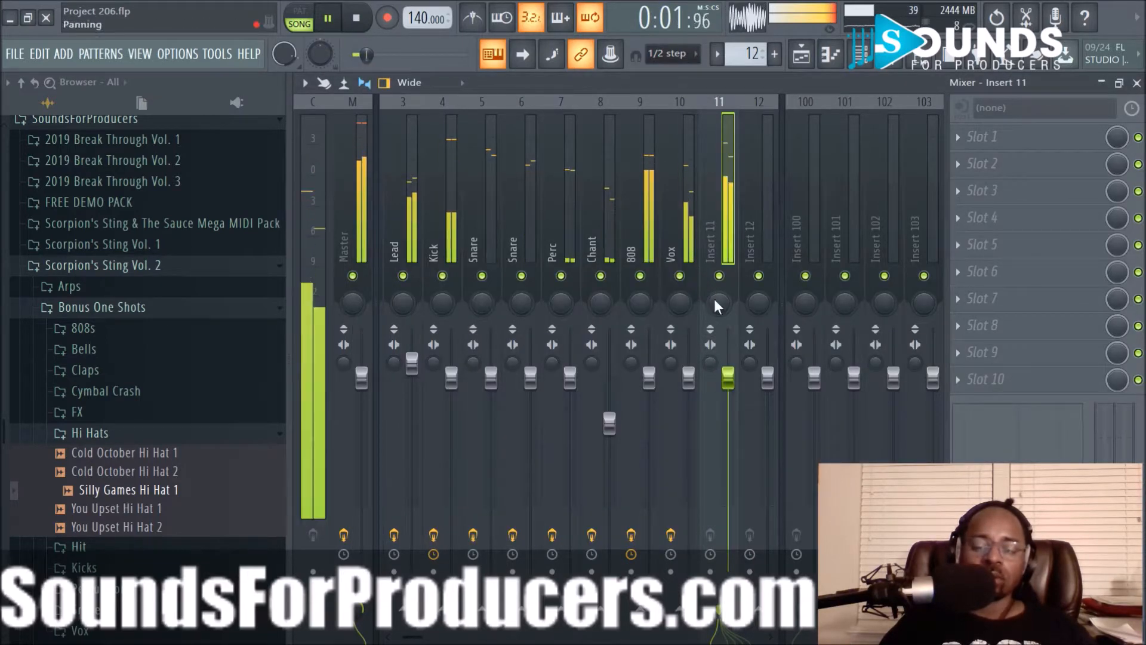
right_click(711, 243)
click(755, 113)
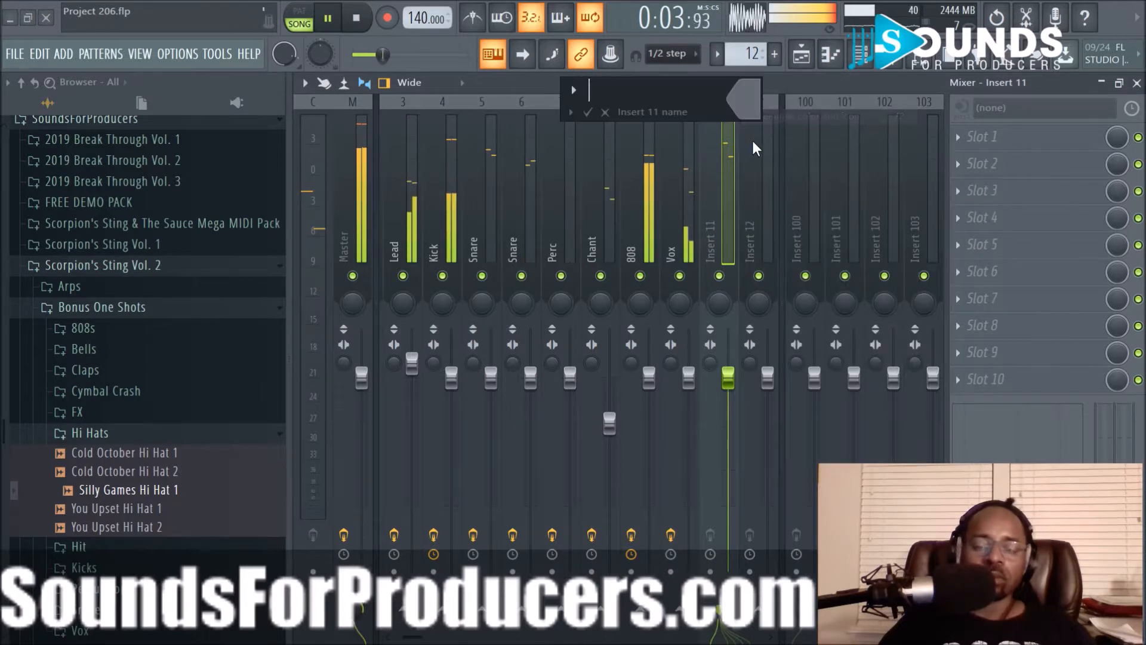
text(Hi)
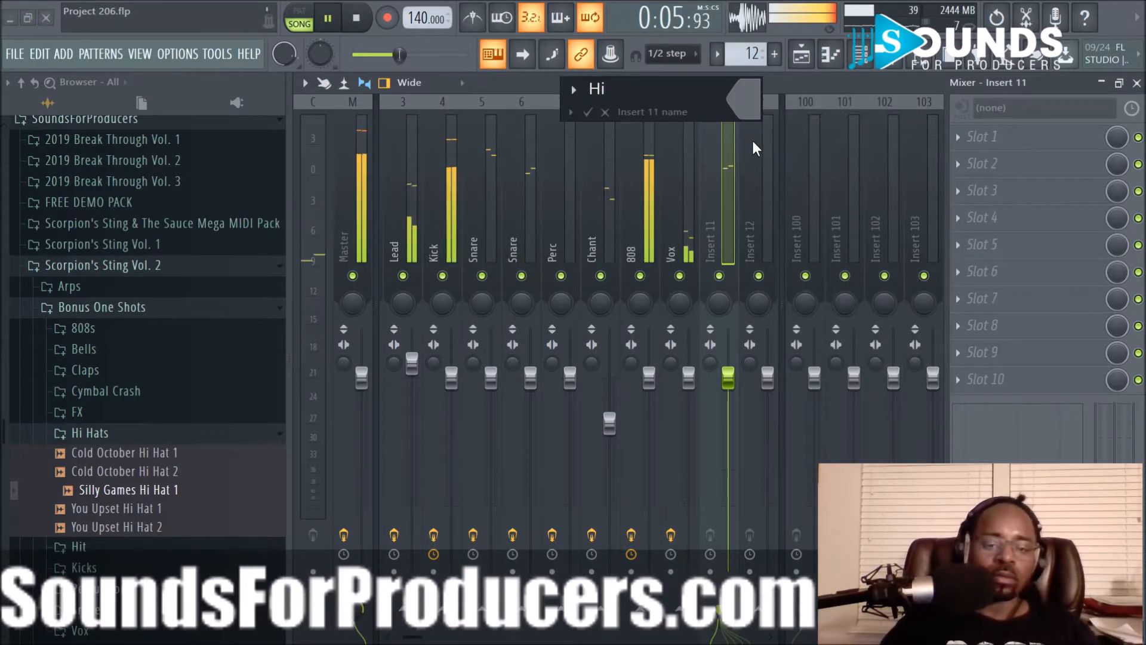
text(Hat)
key(Return)
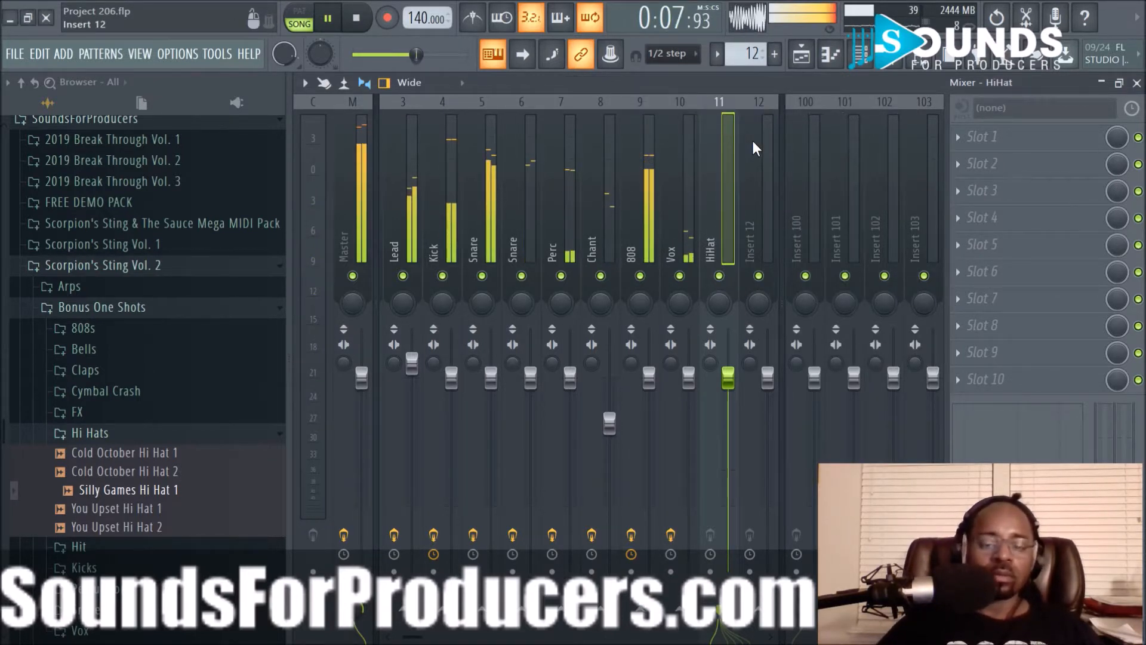
Replay the song and pull the HiHat mixer track's volume far down.
key(space)
key(space)
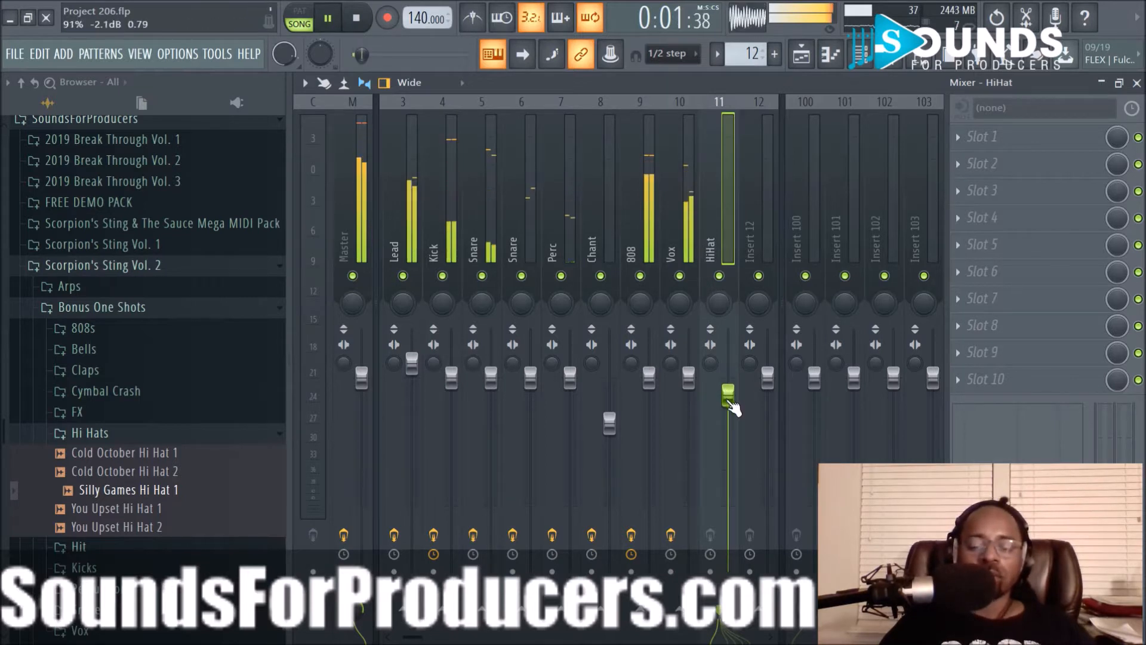
drag(733, 408, 733, 469)
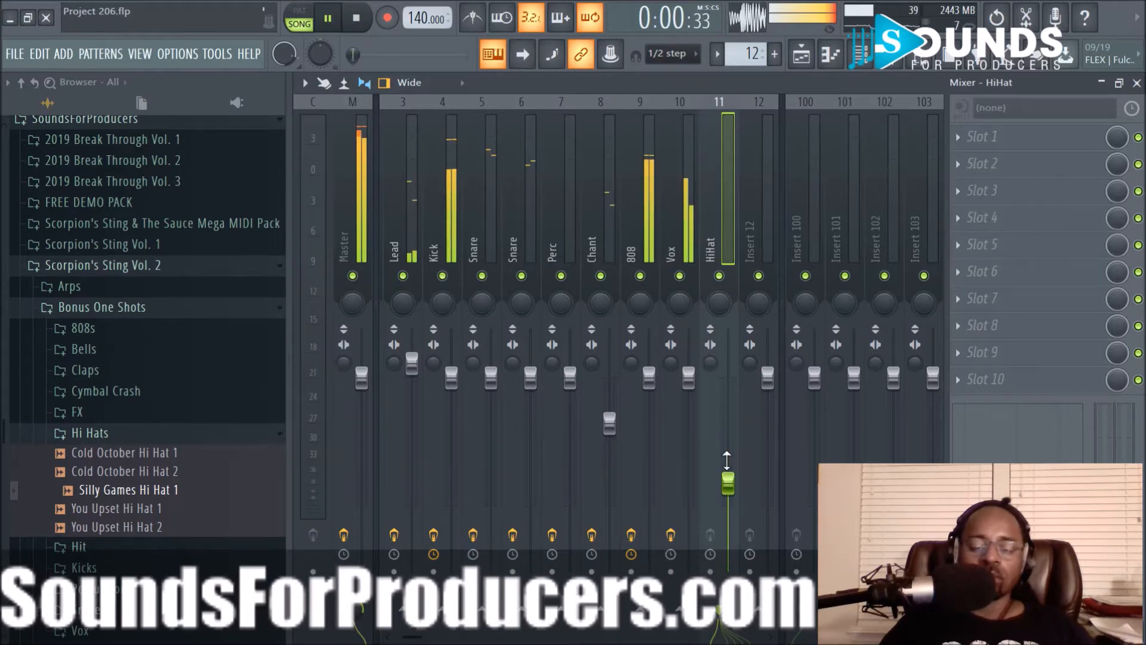
Delete the second and third hi-hat notes in the piano roll of Pattern 12, replay the song and return to the playlist.
click(801, 54)
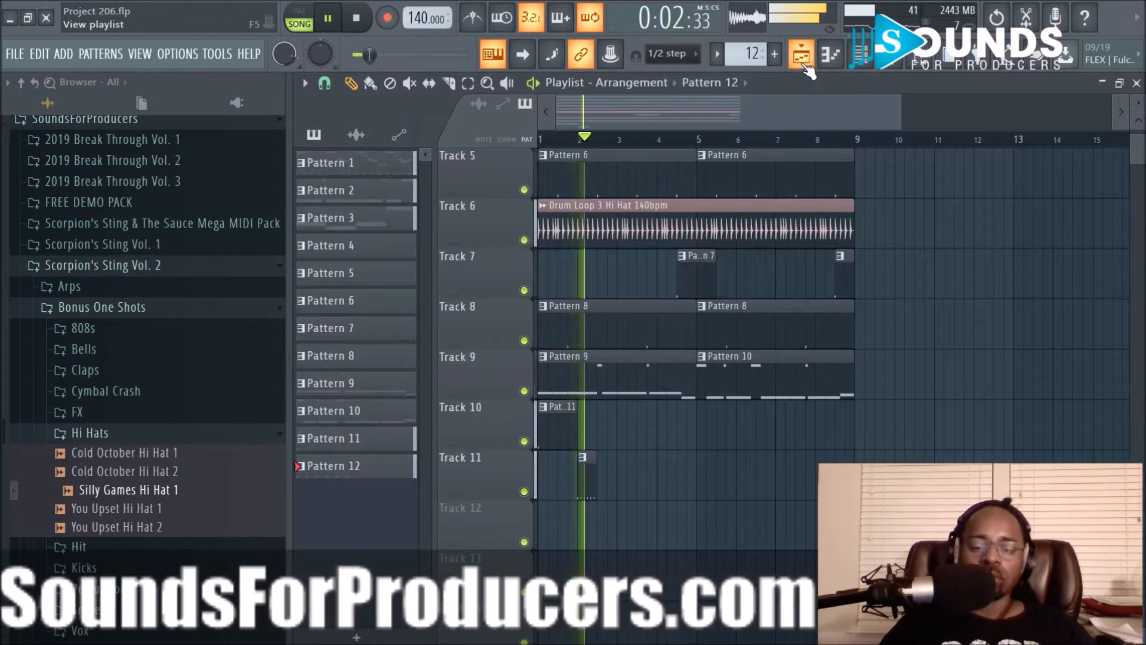
double_click(583, 472)
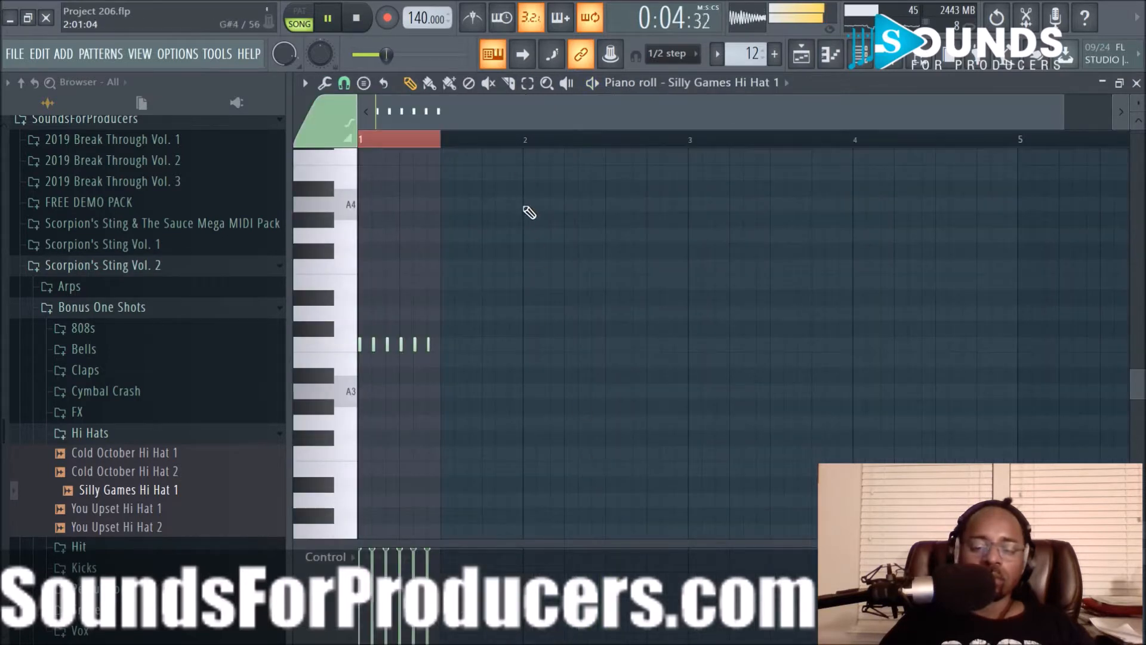
scroll(502, 129, up, 5)
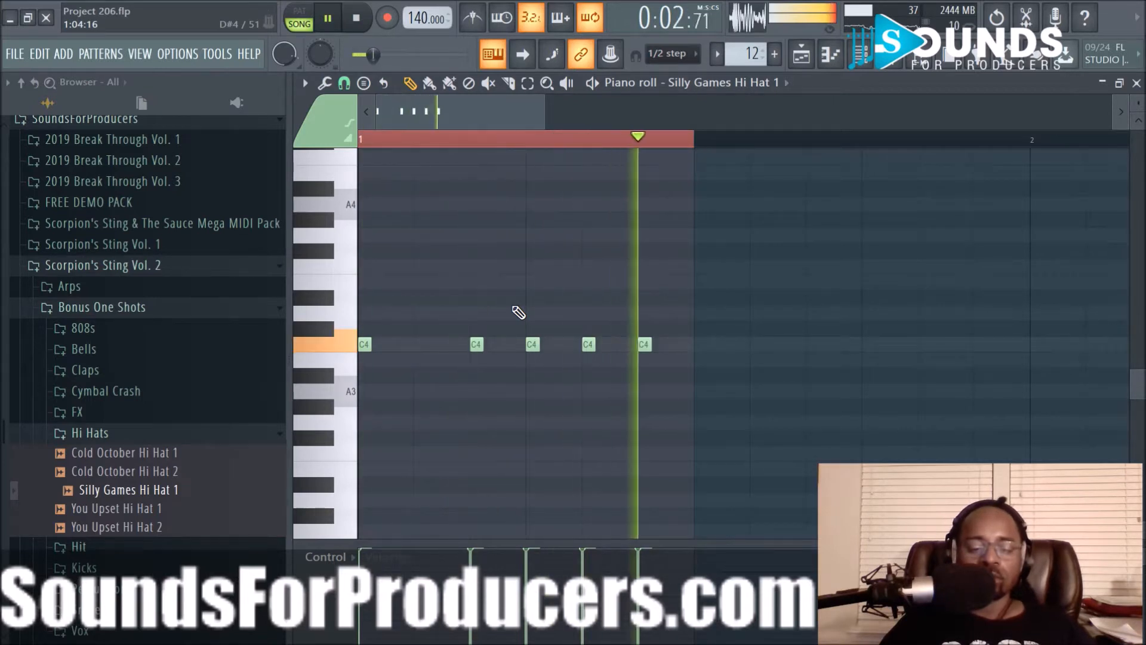
key(space)
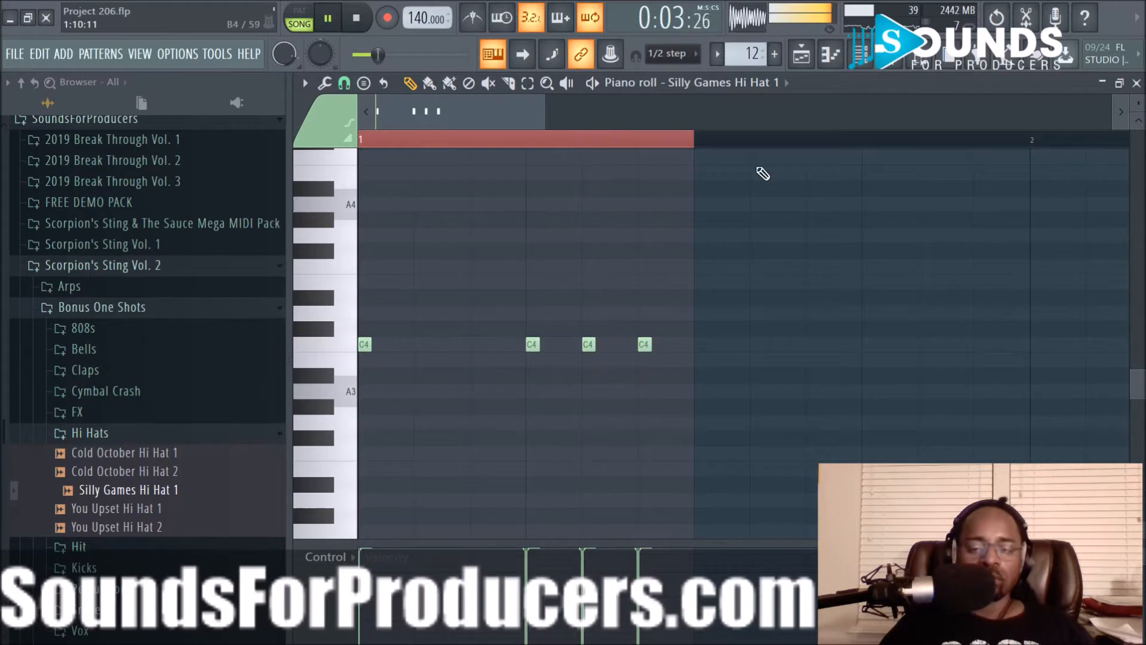
click(802, 57)
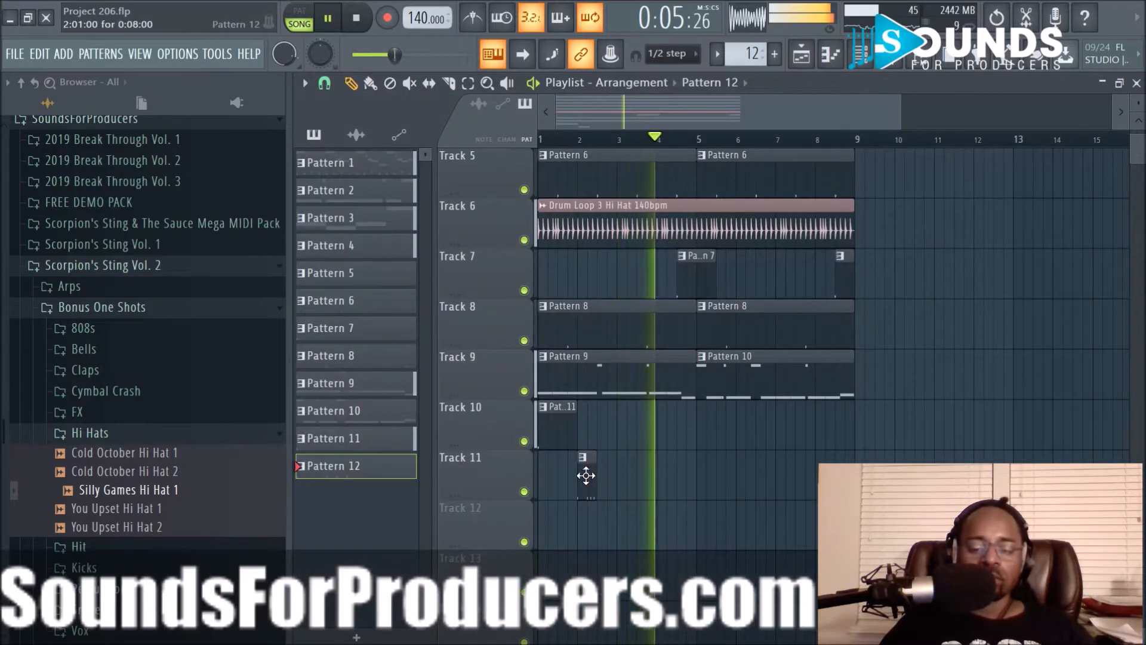
Place a unique copy of the Pattern 12 clip at bar 4 on Track 11 and restore its second and third C4 notes.
click(669, 477)
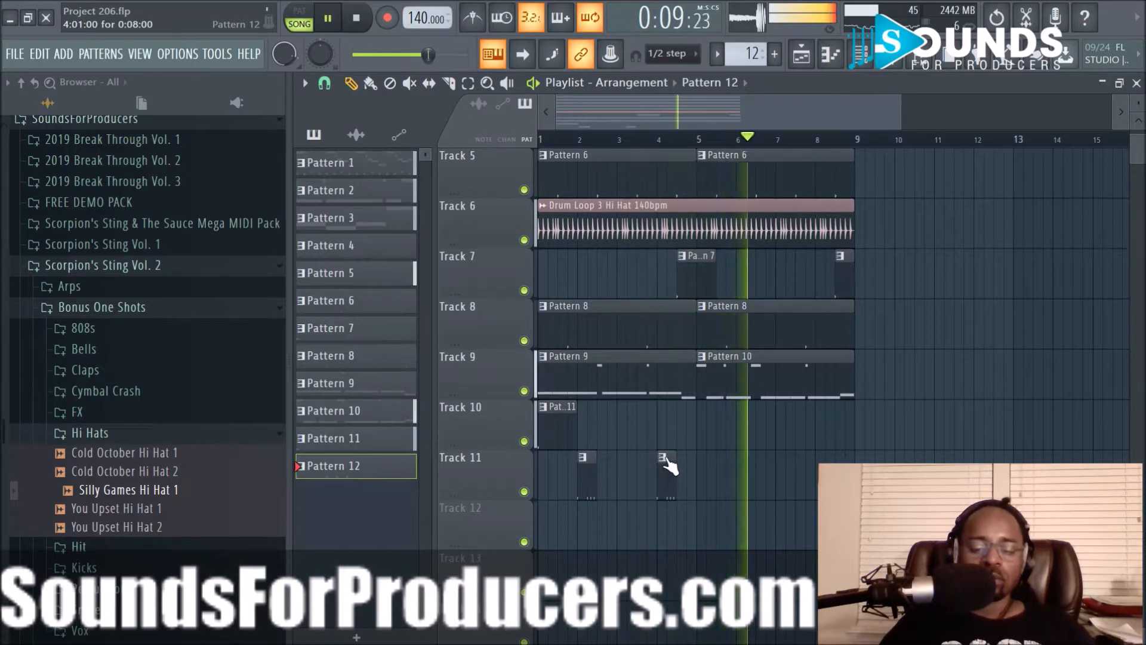
click(665, 458)
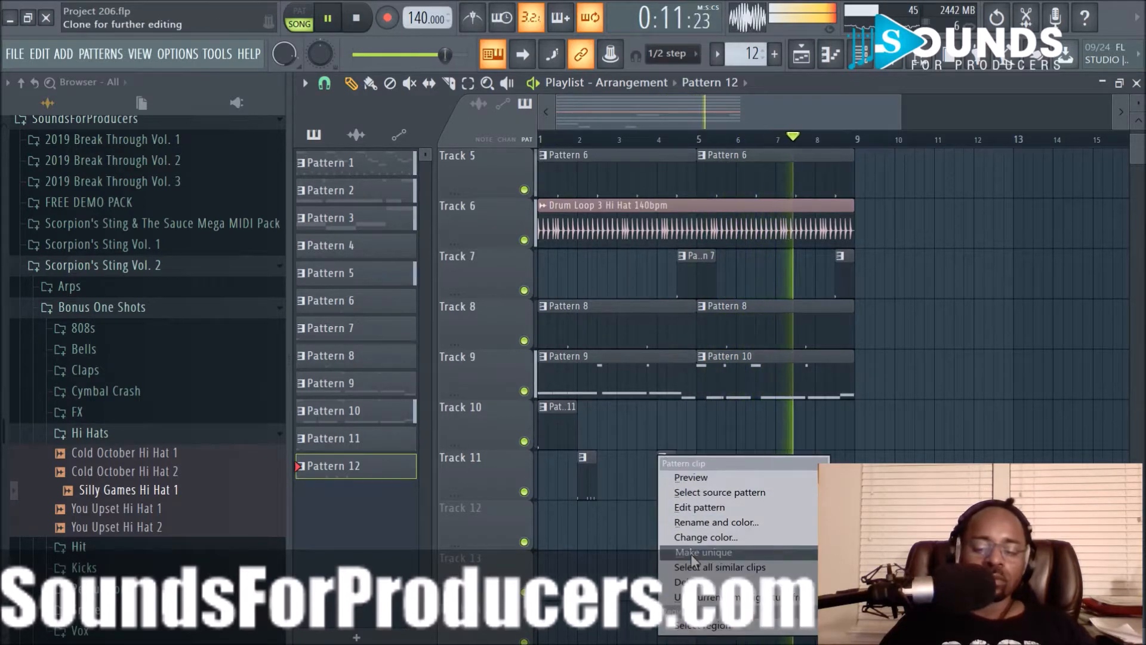
click(693, 553)
double_click(669, 481)
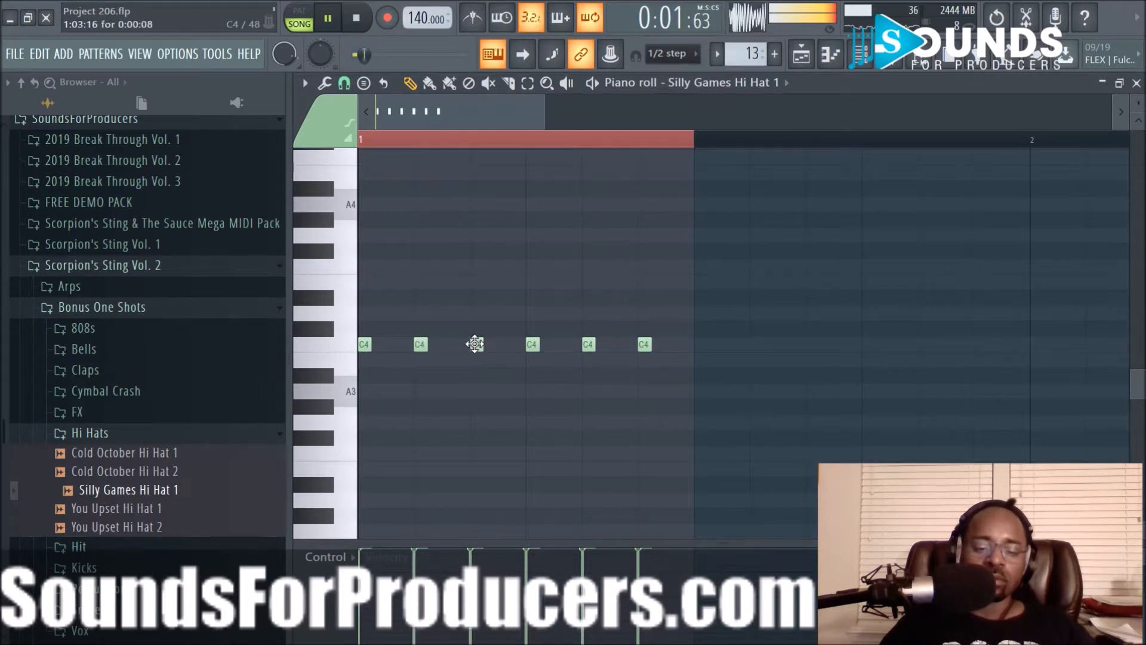
click(796, 60)
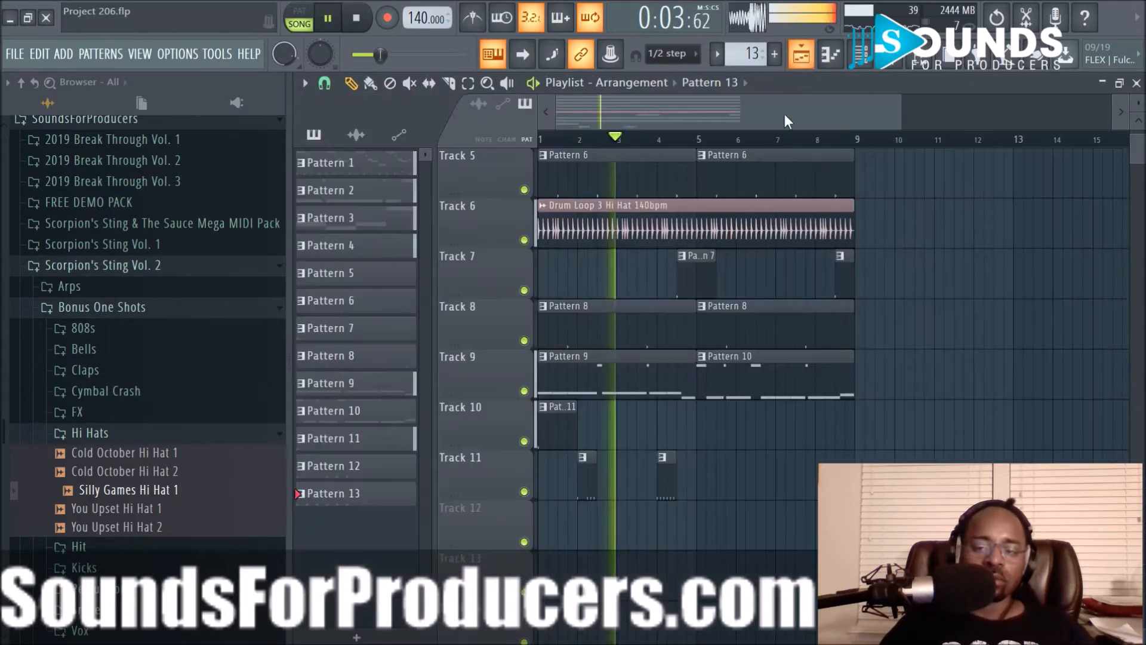
Duplicate the two hi-hat clips on Track 11 so the copies start at bars 6 and 8.
drag(583, 483, 720, 494)
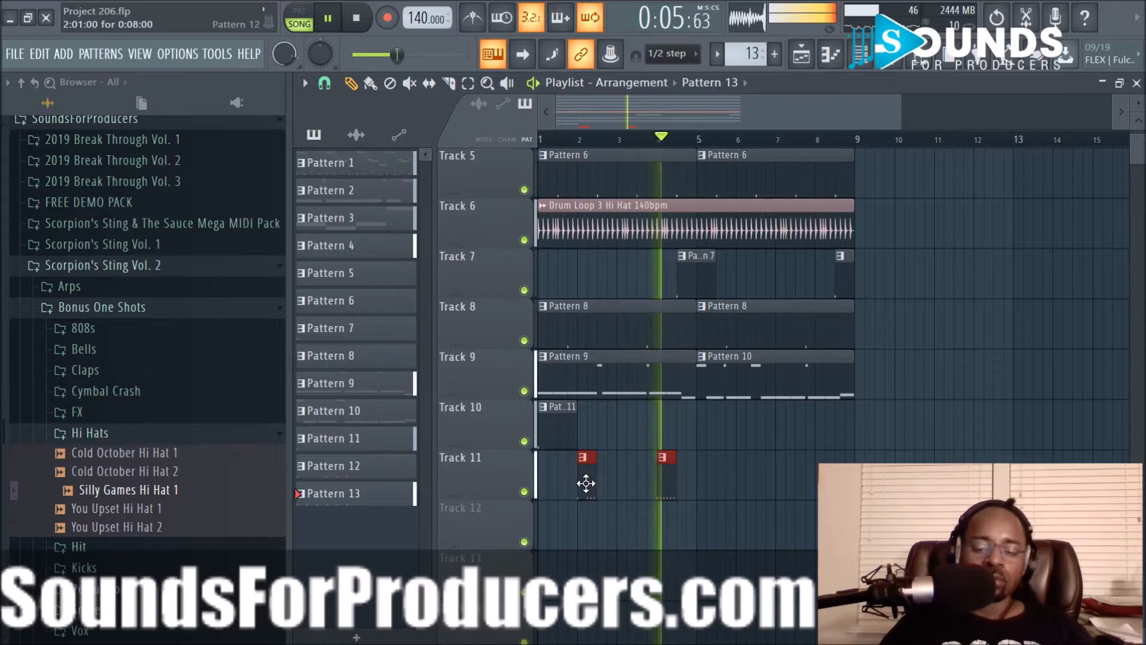
drag(610, 483, 746, 485)
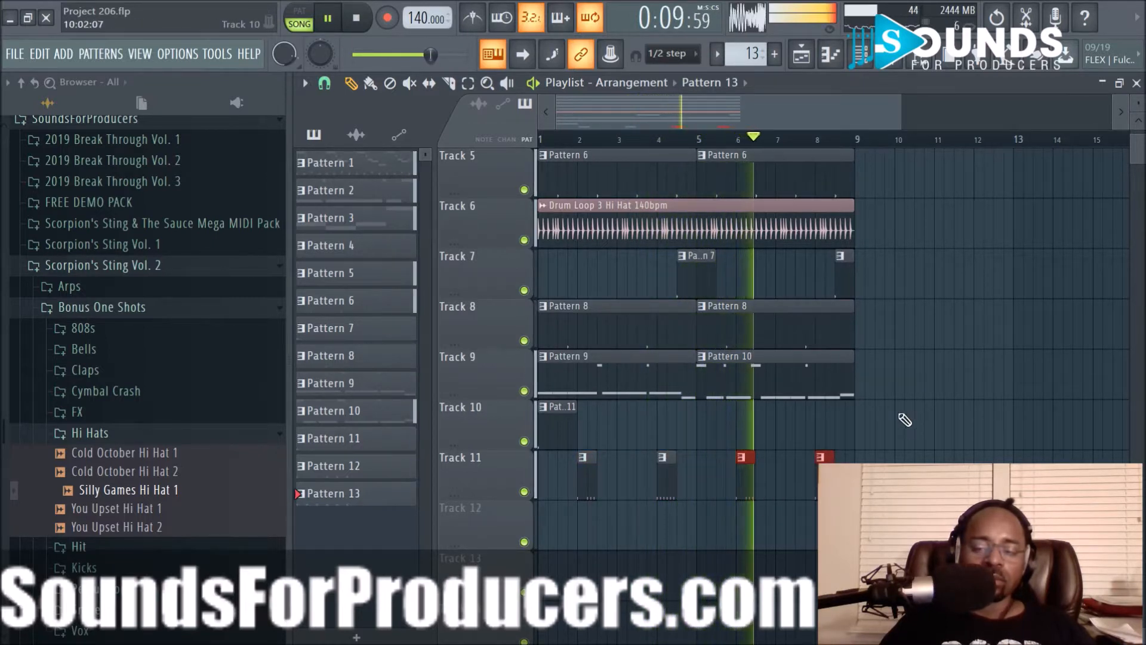
Check the miscellaneous settings of the Silly Games Hi Hat 1 channel and set its channel volume to about 66%.
key(F6)
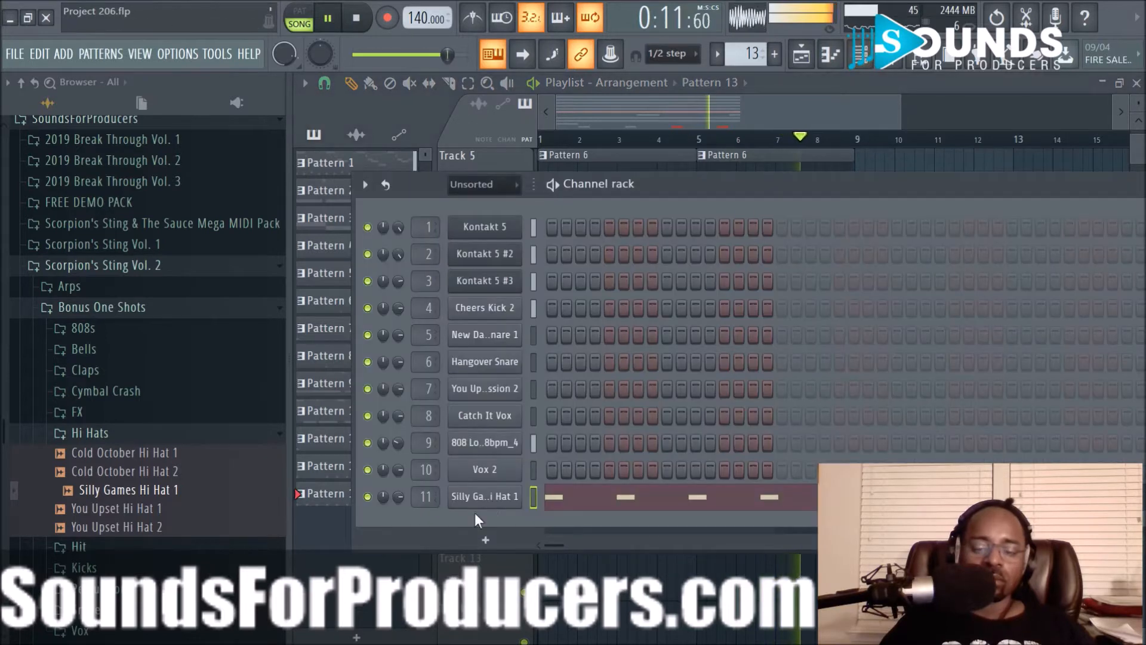
click(485, 496)
click(517, 288)
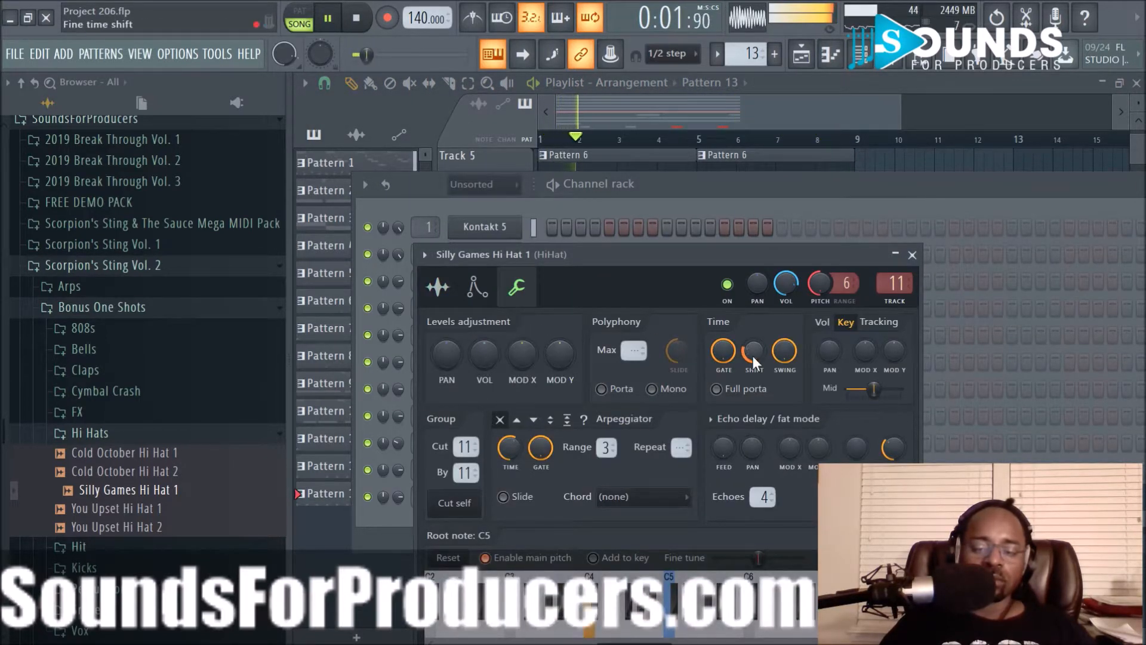
click(463, 292)
click(912, 256)
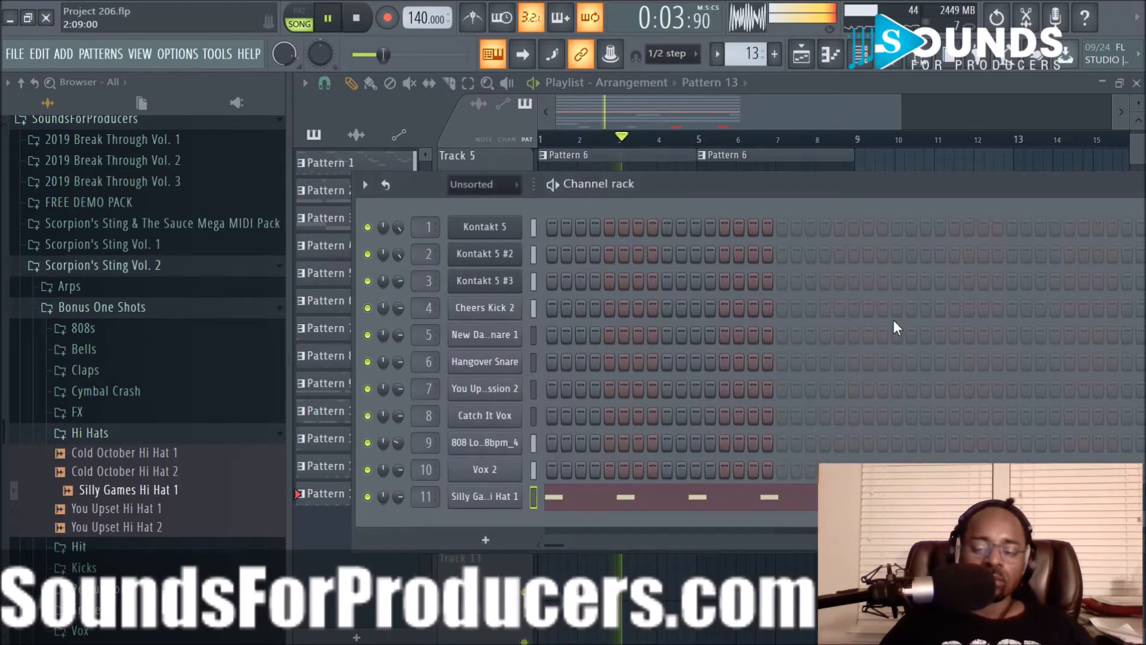
key(F6)
click(859, 53)
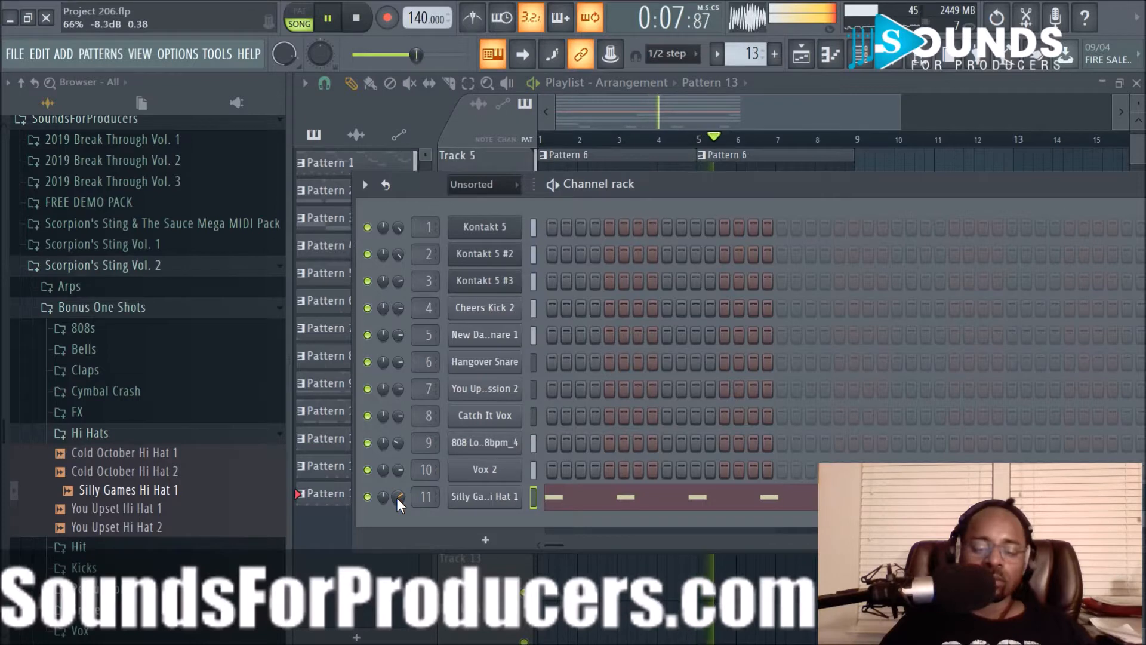
key(F6)
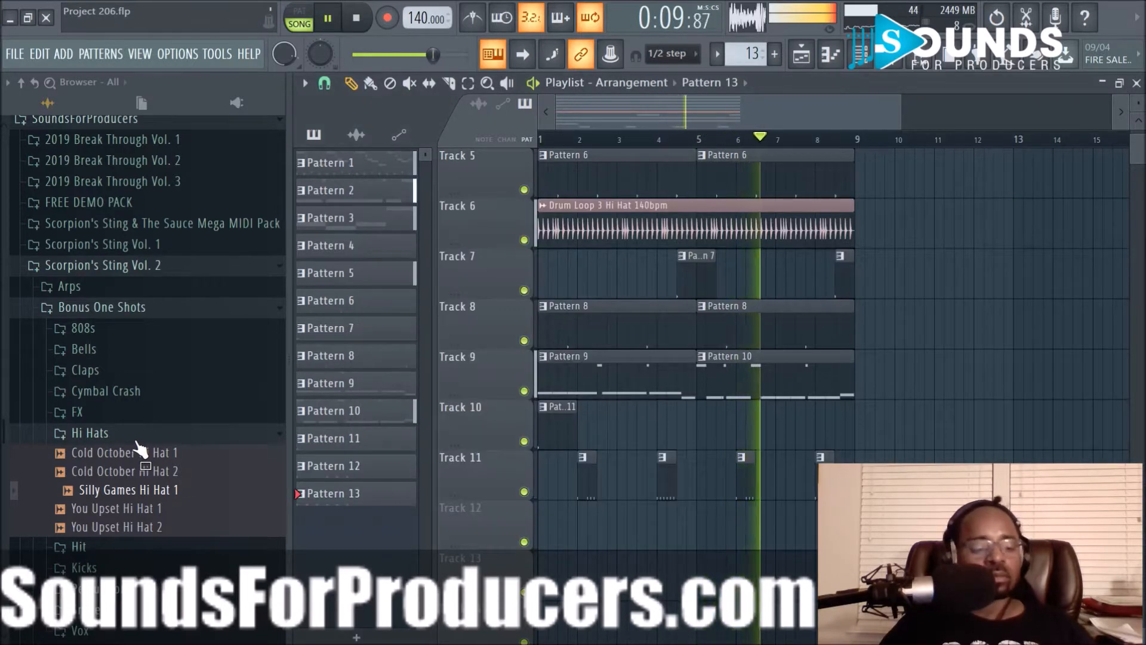
Look into the Cymbal Crash one shots and audition all five samples in the Hi Hats folder of Scorpion's Sting Vol. 2.
click(132, 393)
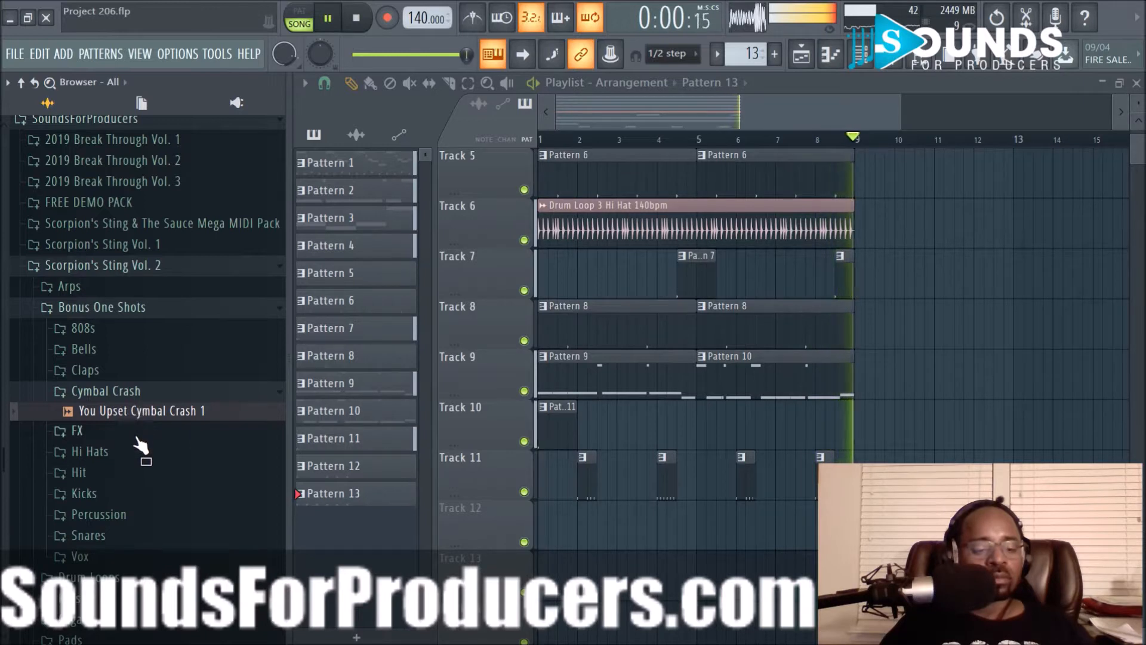
click(180, 396)
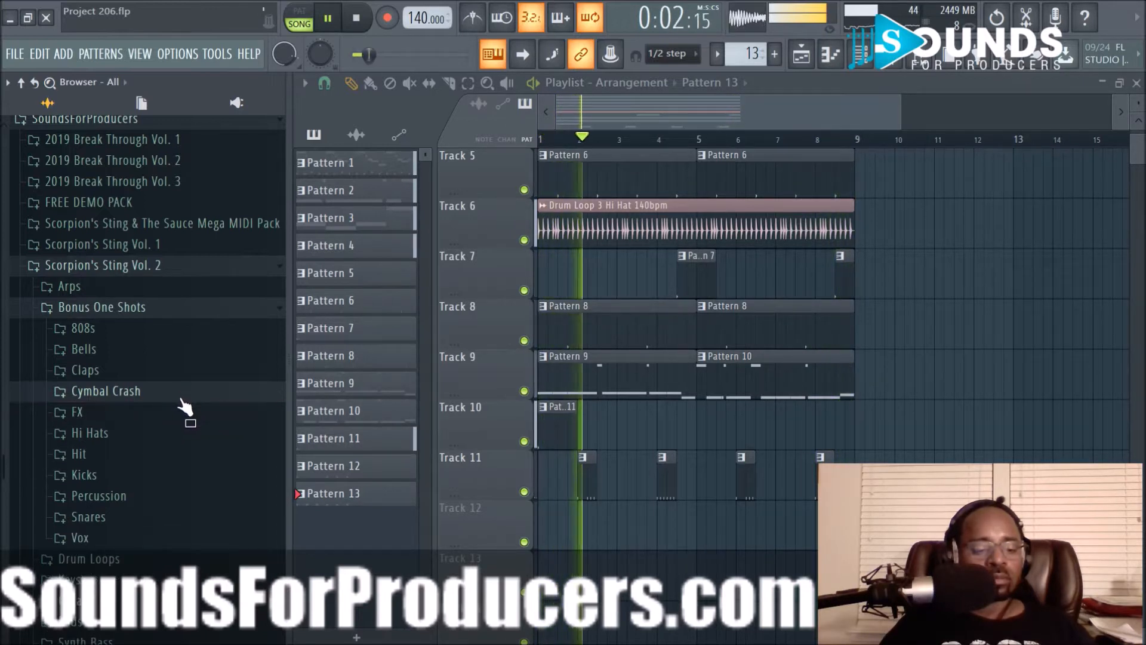
click(116, 436)
click(117, 453)
click(113, 472)
click(115, 490)
click(117, 509)
click(118, 528)
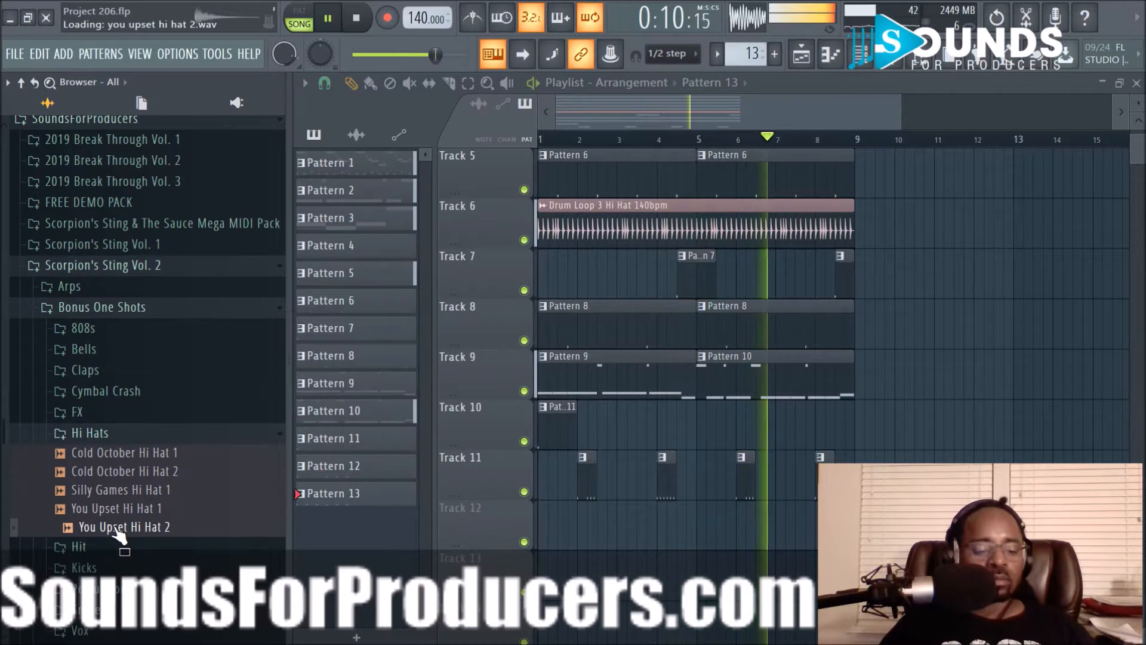
Collapse the Scorpion's Sting Vol. 2 folder and search the SoundsForProducers folder for "open hi hat".
click(128, 307)
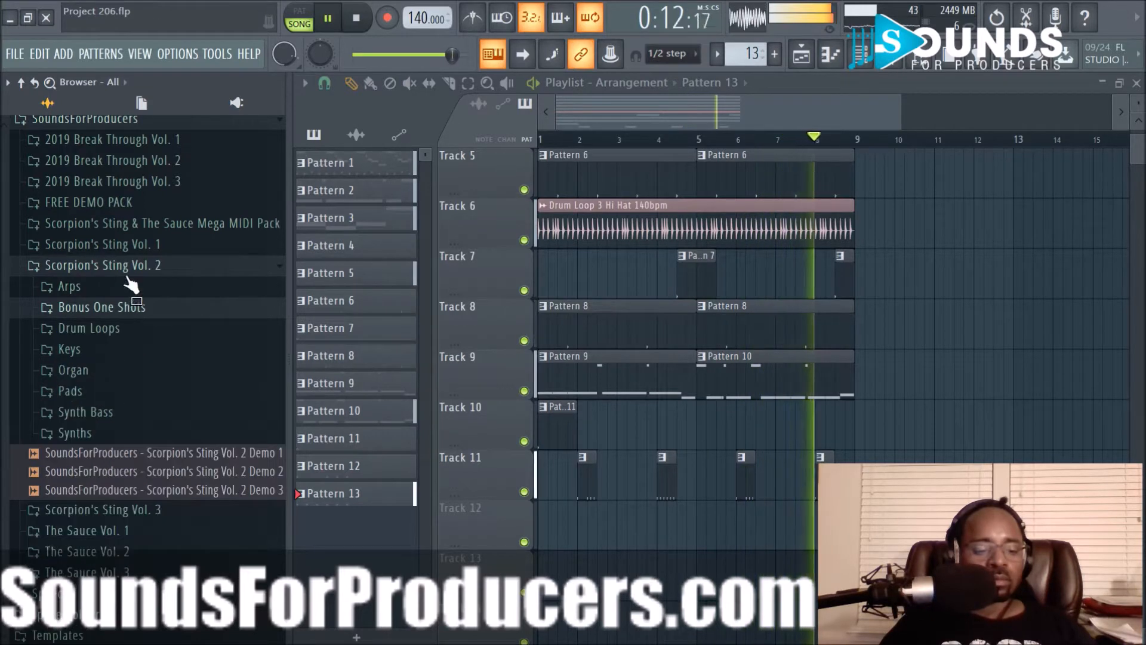
click(122, 266)
right_click(118, 339)
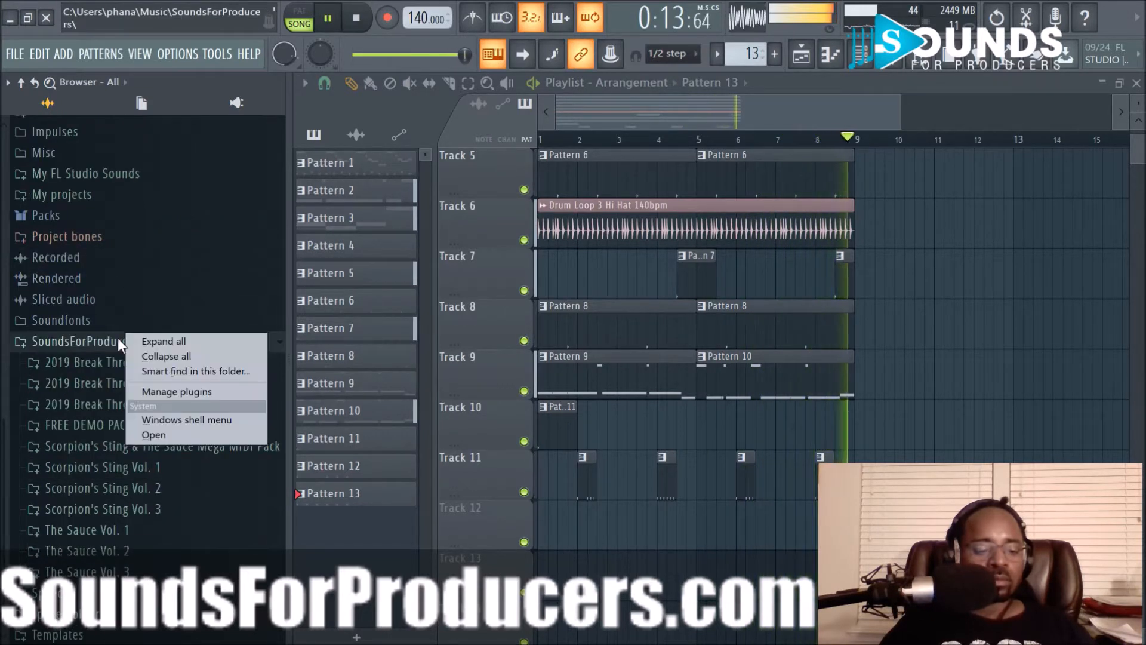
click(155, 370)
text(open hi hat)
key(Return)
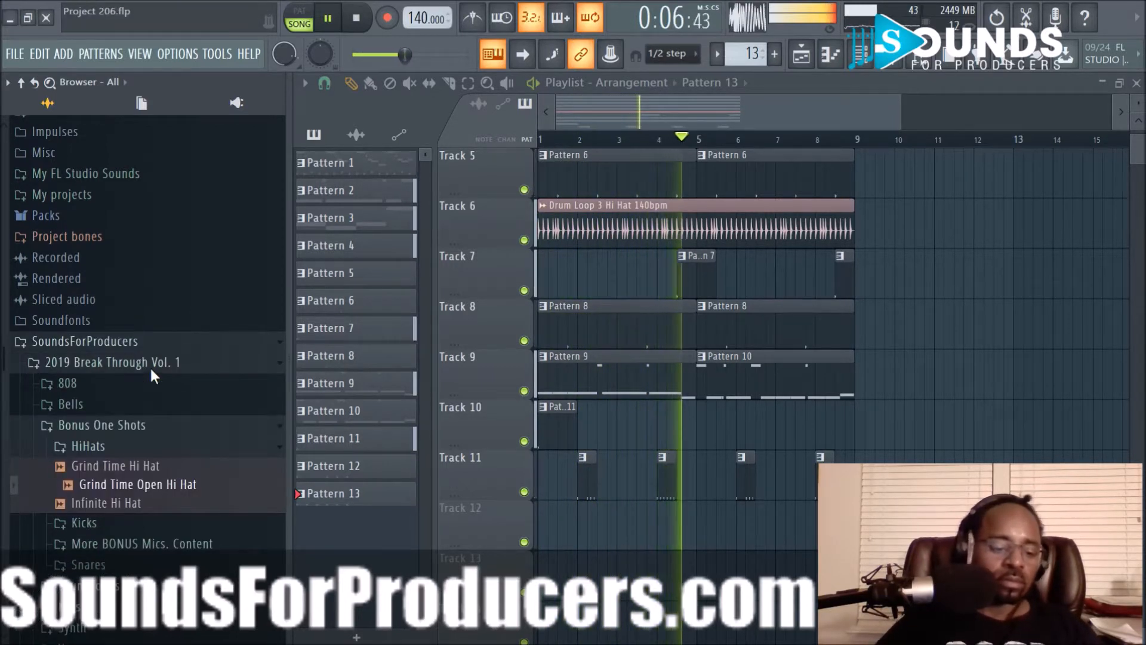
Step through the first open hi-hat matches and audition Grind Time Open Hi Hat and Disrespect Open Hi Hat 1 against the song.
key(space)
click(172, 486)
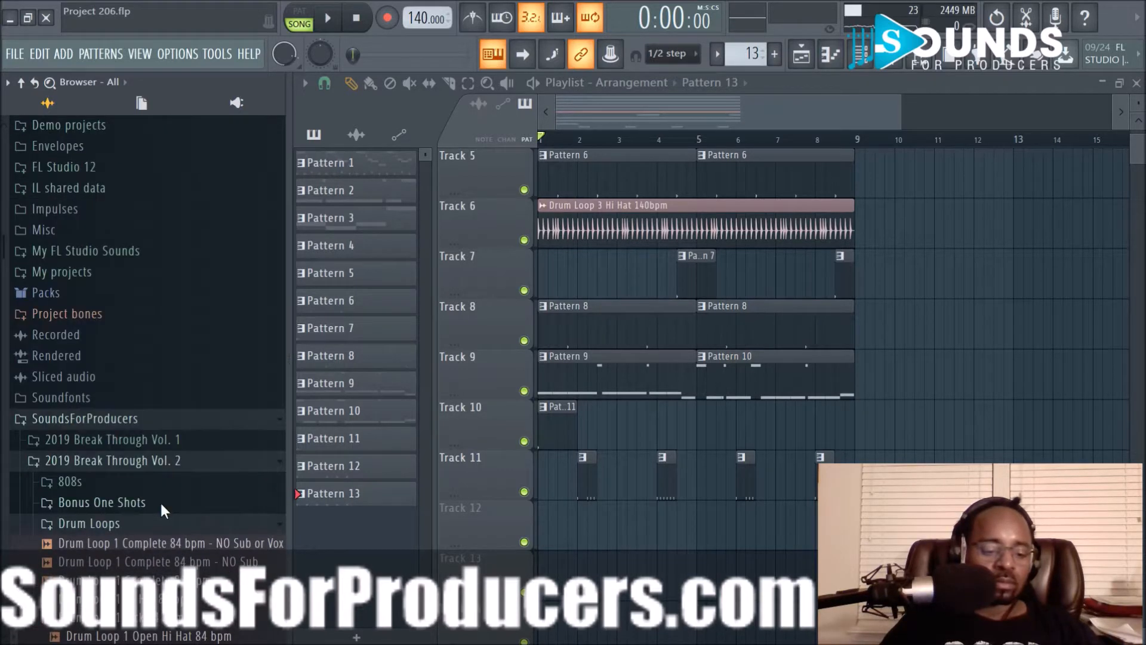
scroll(171, 508, down, 5)
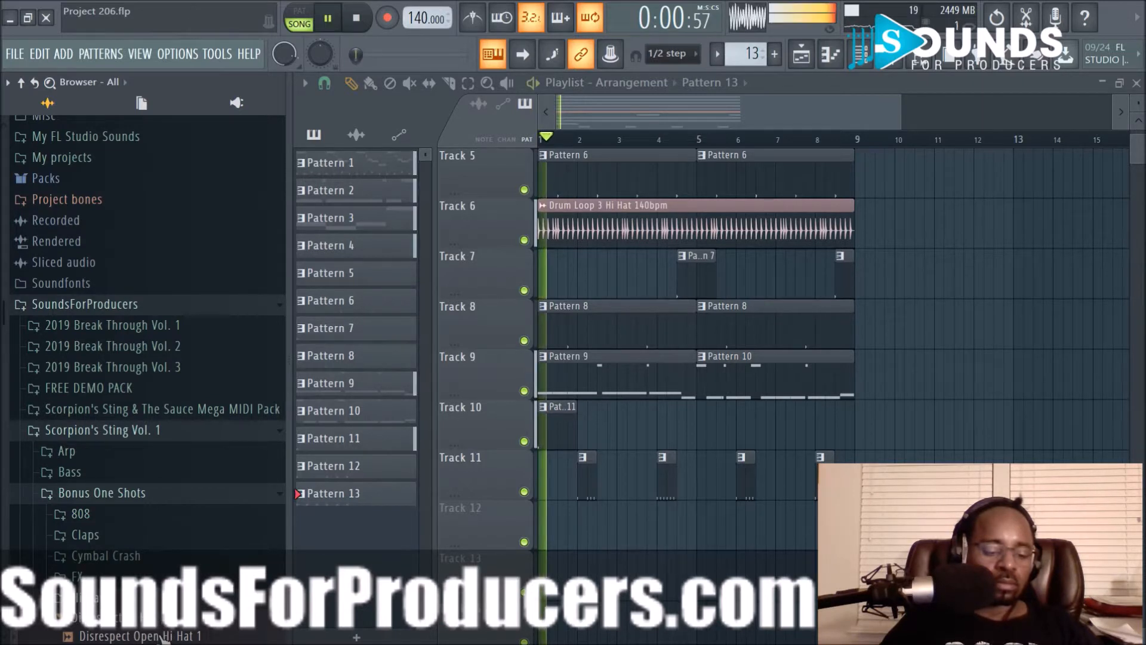
click(162, 636)
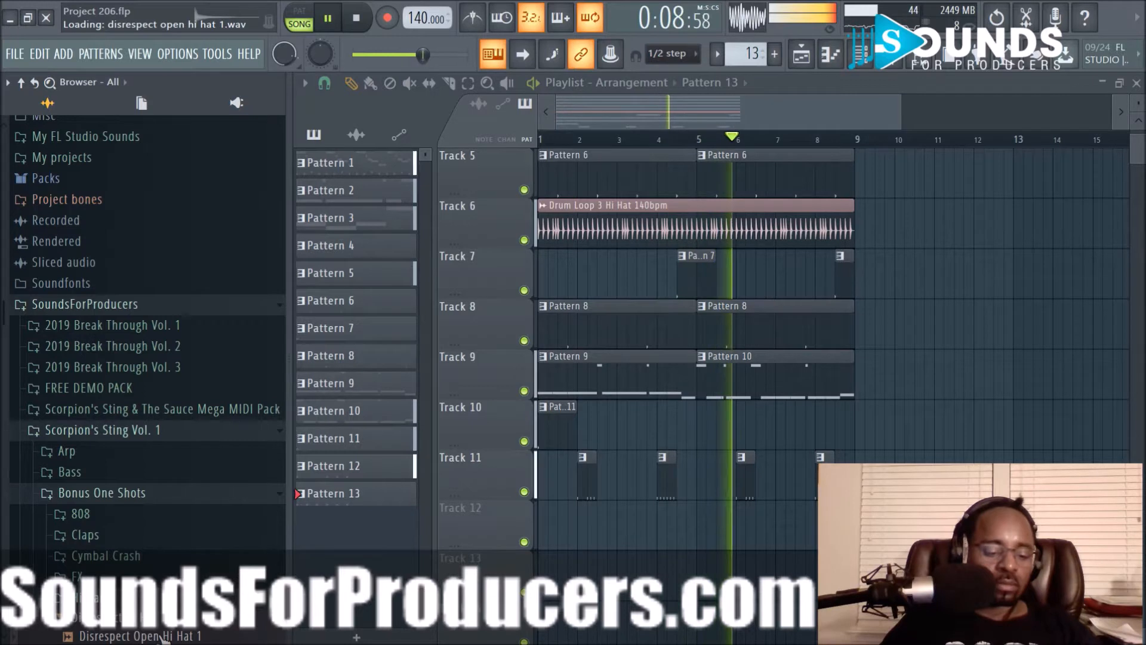
scroll(162, 640, down, 1)
click(162, 638)
key(space)
Audition R&B OVO Open Hi Hat 2 and TDot Open Hi Hat 1, and continue through the matches to Murder Open Hi Hat.
scroll(162, 639, down, 1)
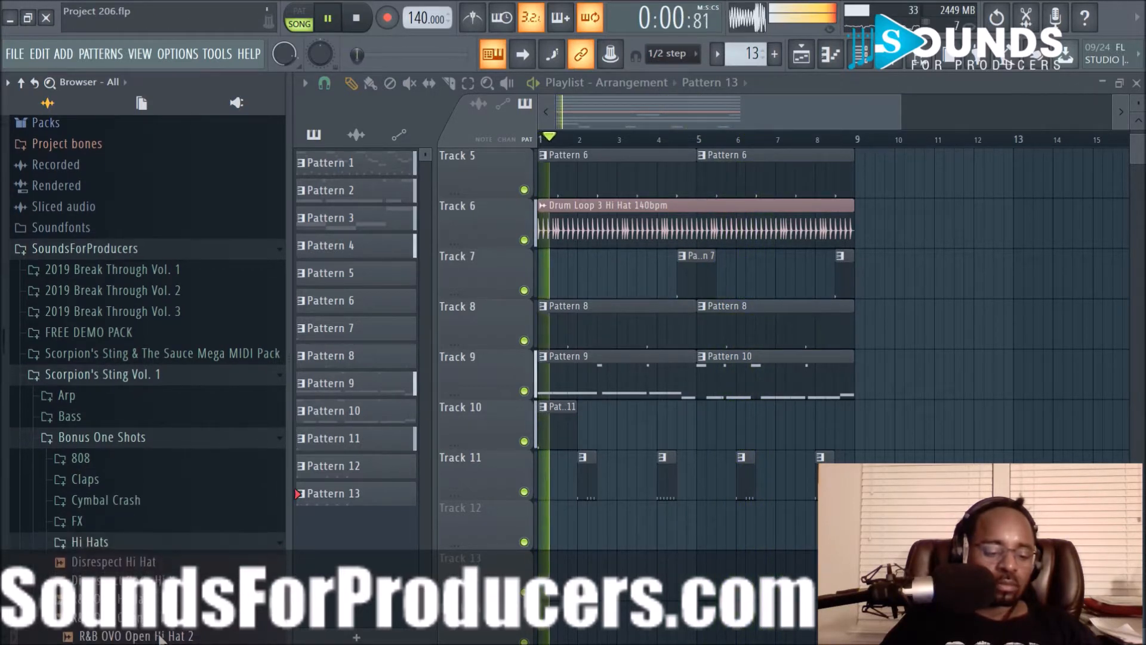
click(162, 639)
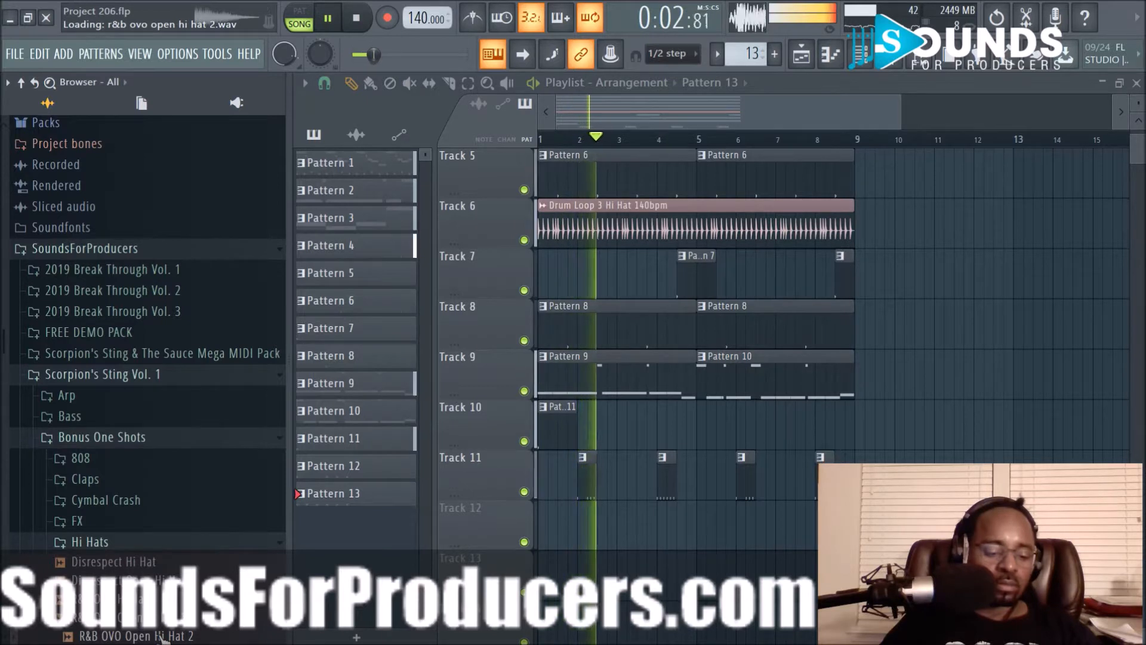
scroll(162, 638, down, 2)
click(162, 637)
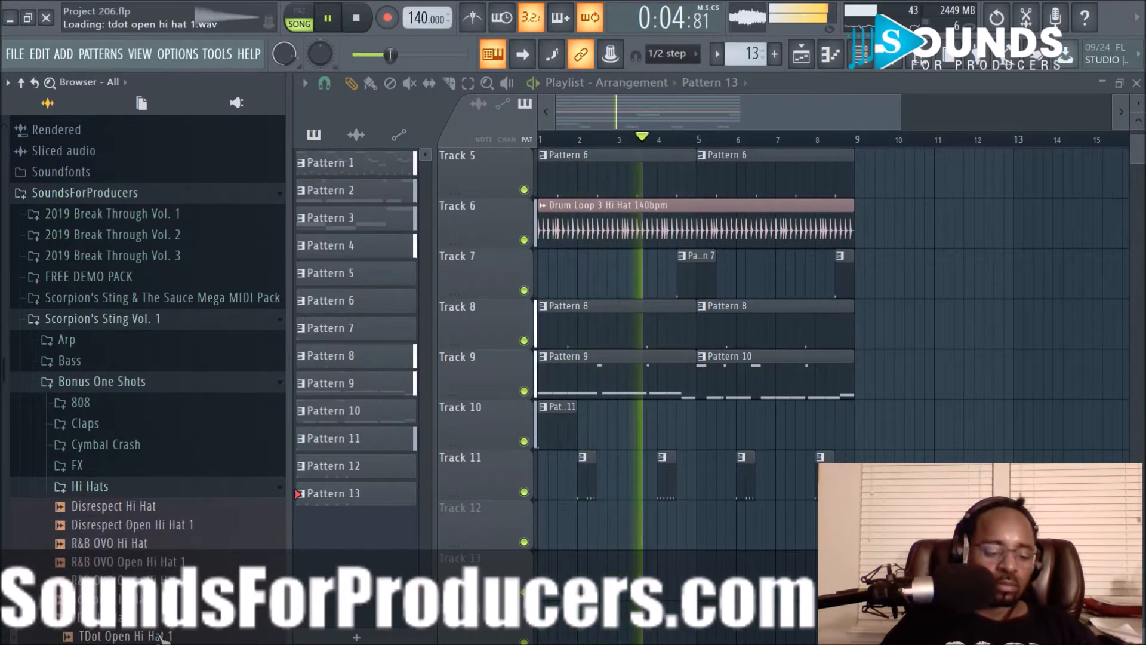
key(F3)
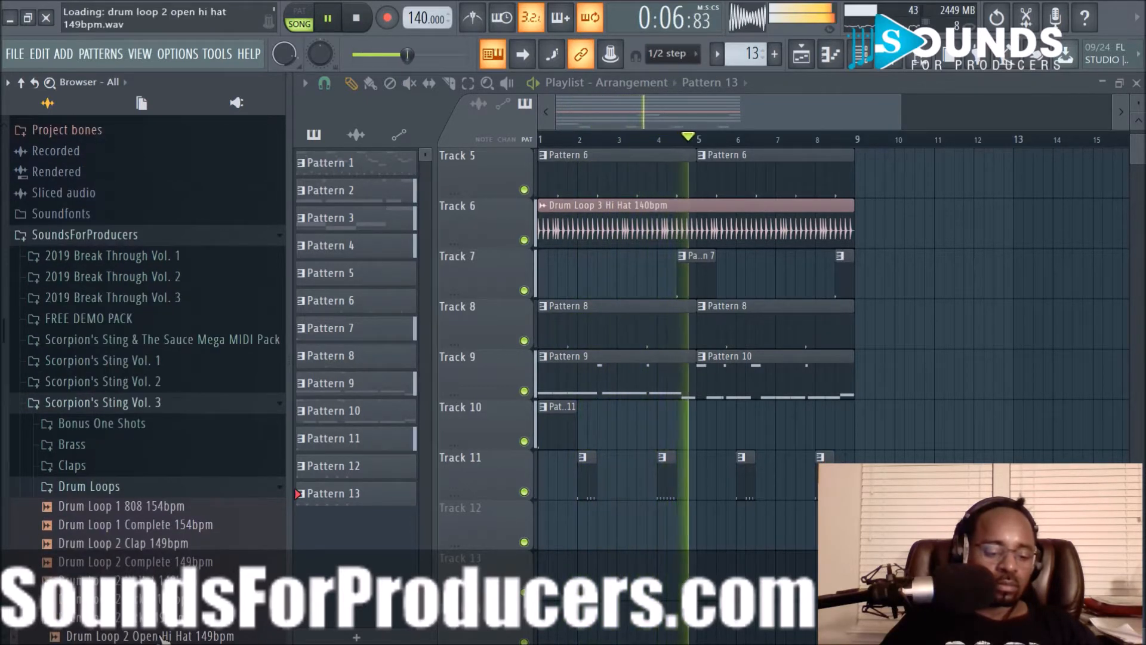
key(F3)
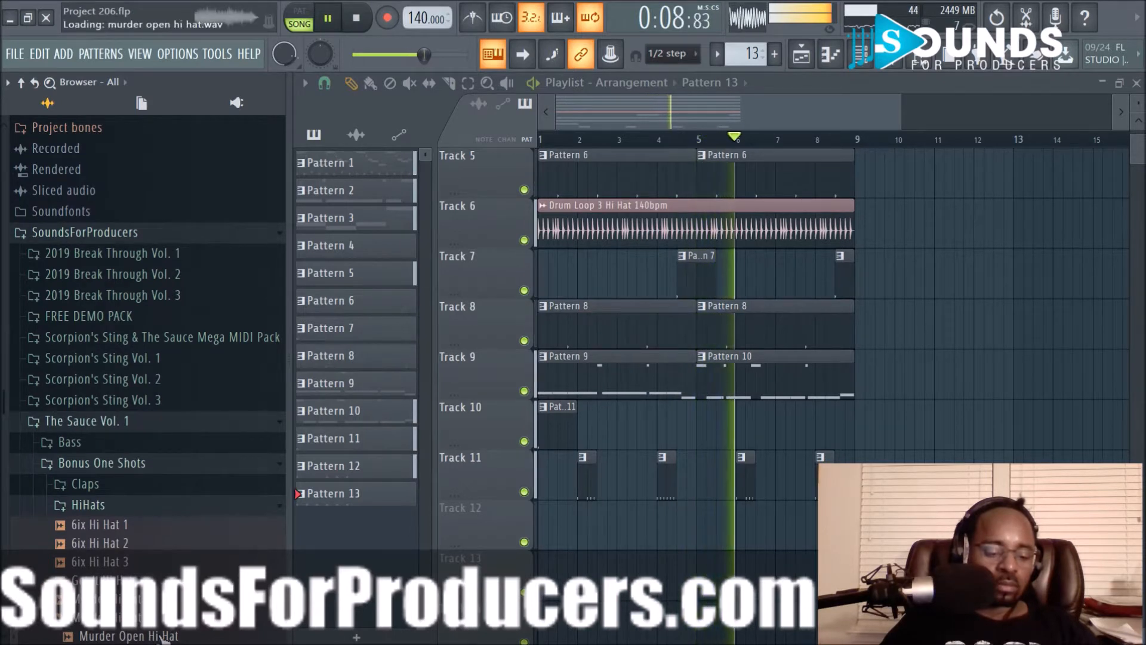
Load Murder Open Hi Hat into a new channel, close its settings and create a new empty pattern.
right_click(163, 636)
click(222, 481)
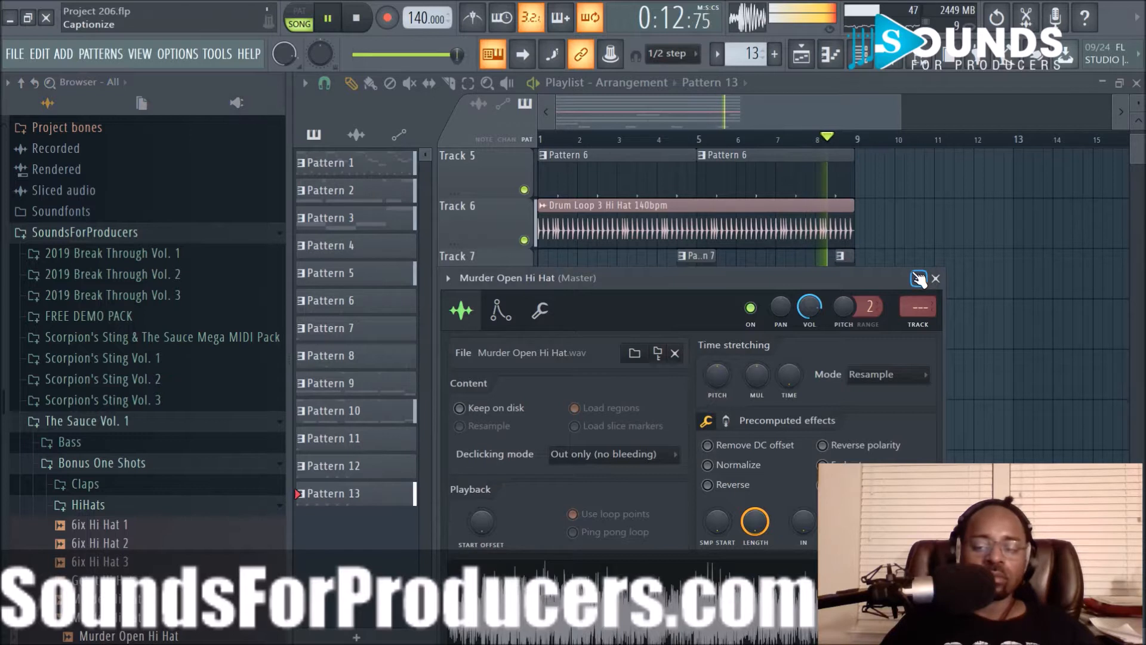
click(932, 279)
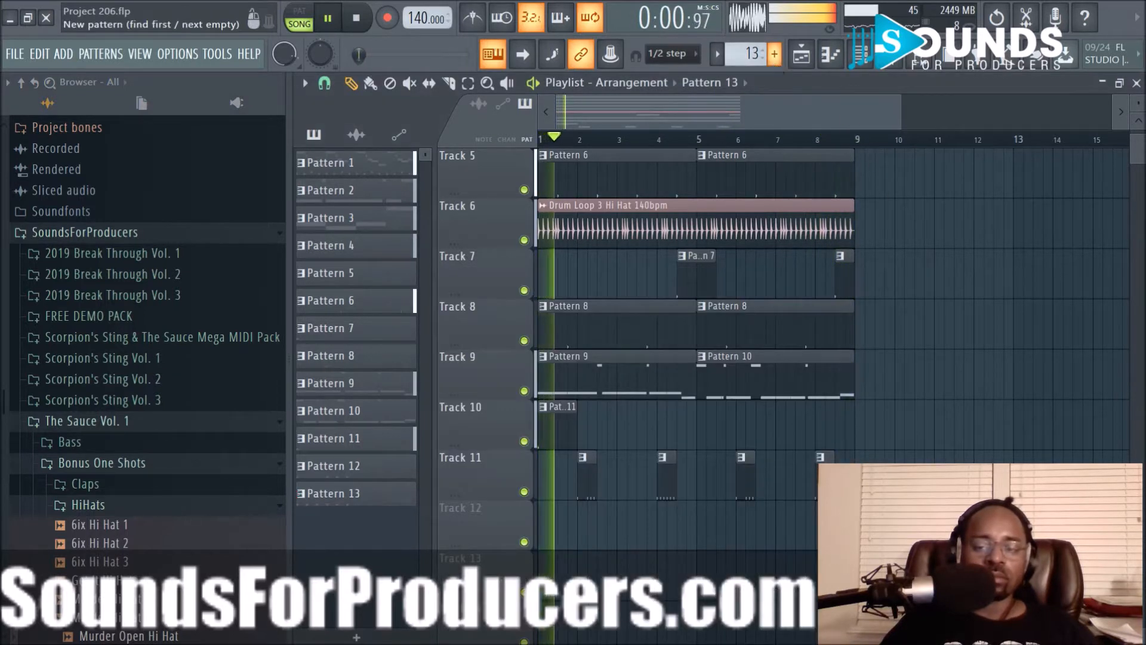
click(774, 54)
click(804, 83)
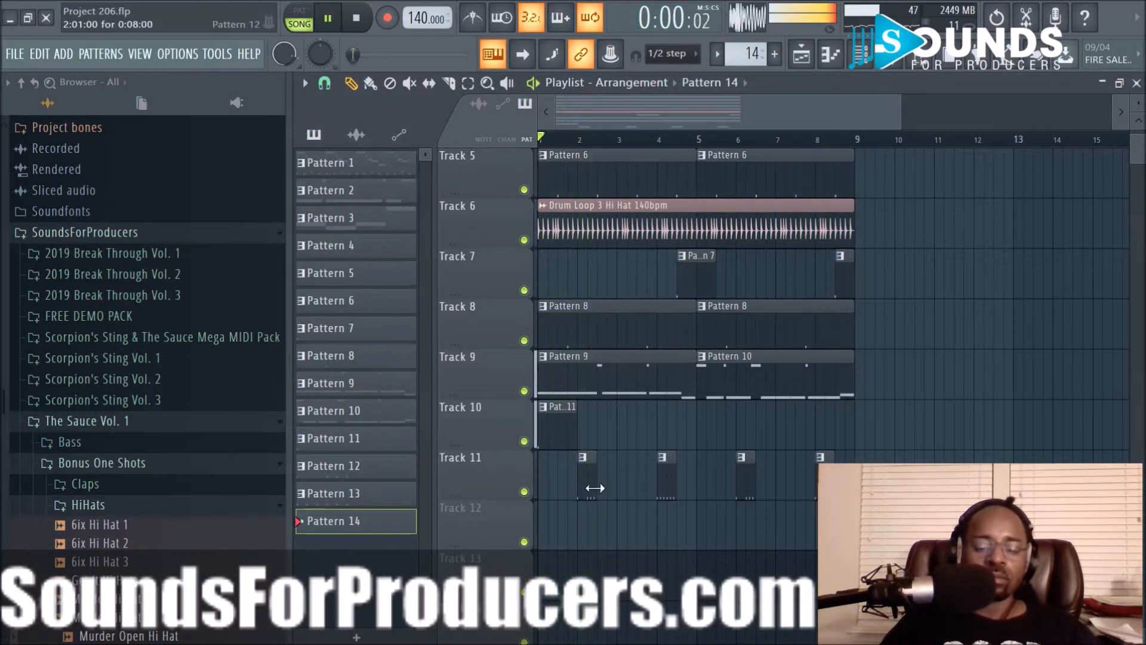
Place Pattern 14 on Track 12 and stretch the clip to span bars 1 to 4.
click(555, 529)
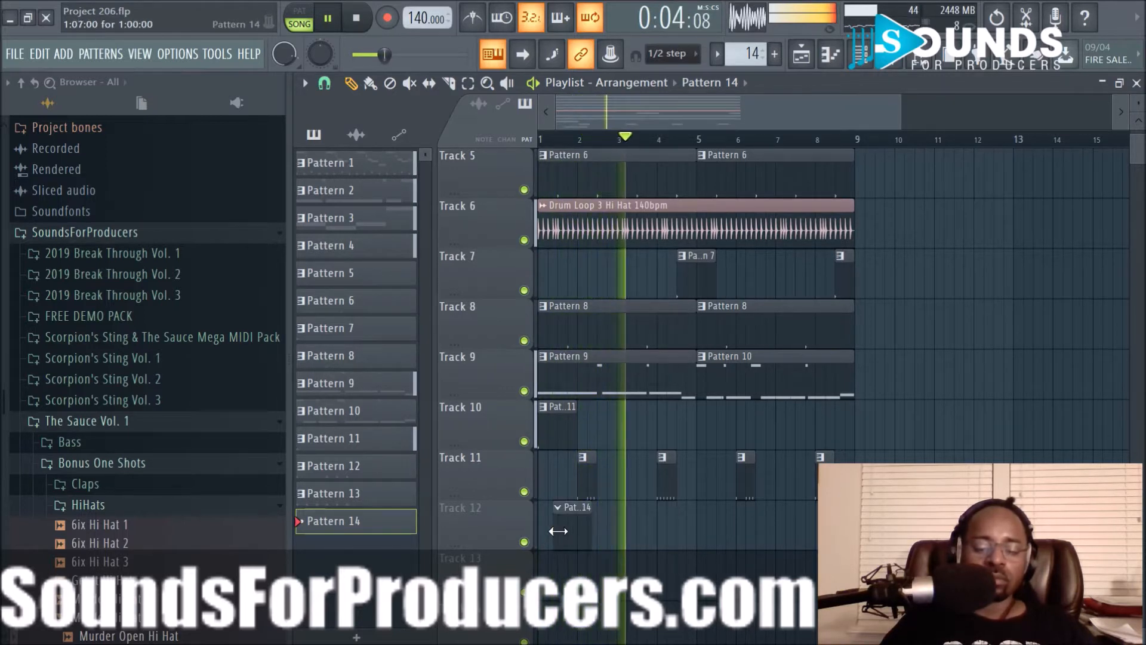
drag(555, 529, 680, 539)
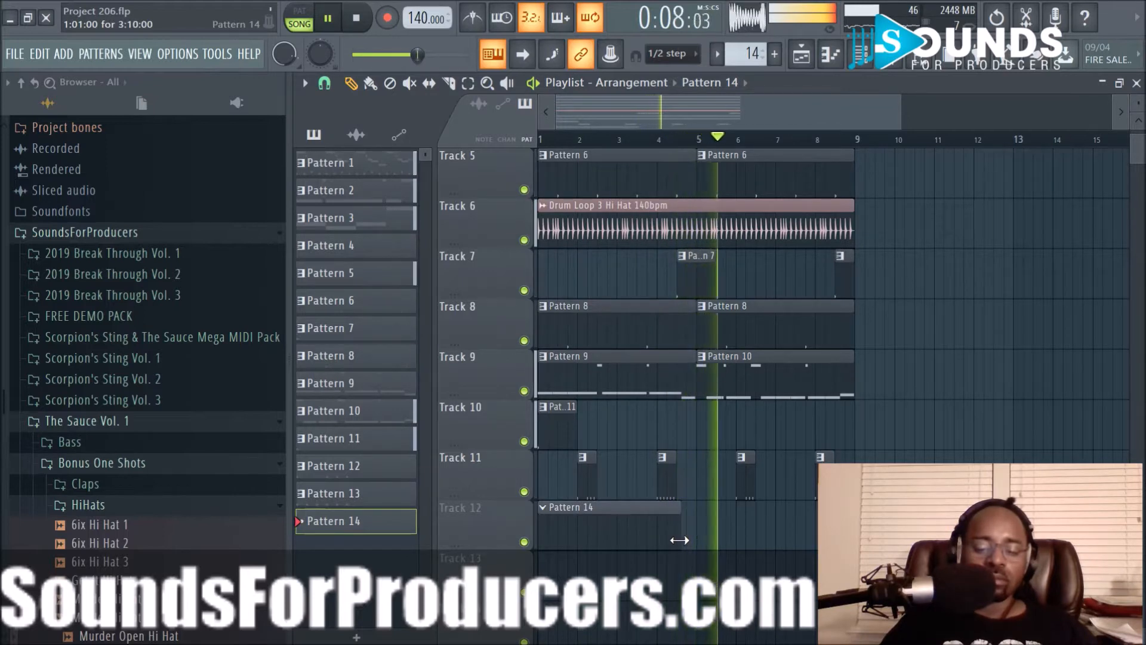
key(space)
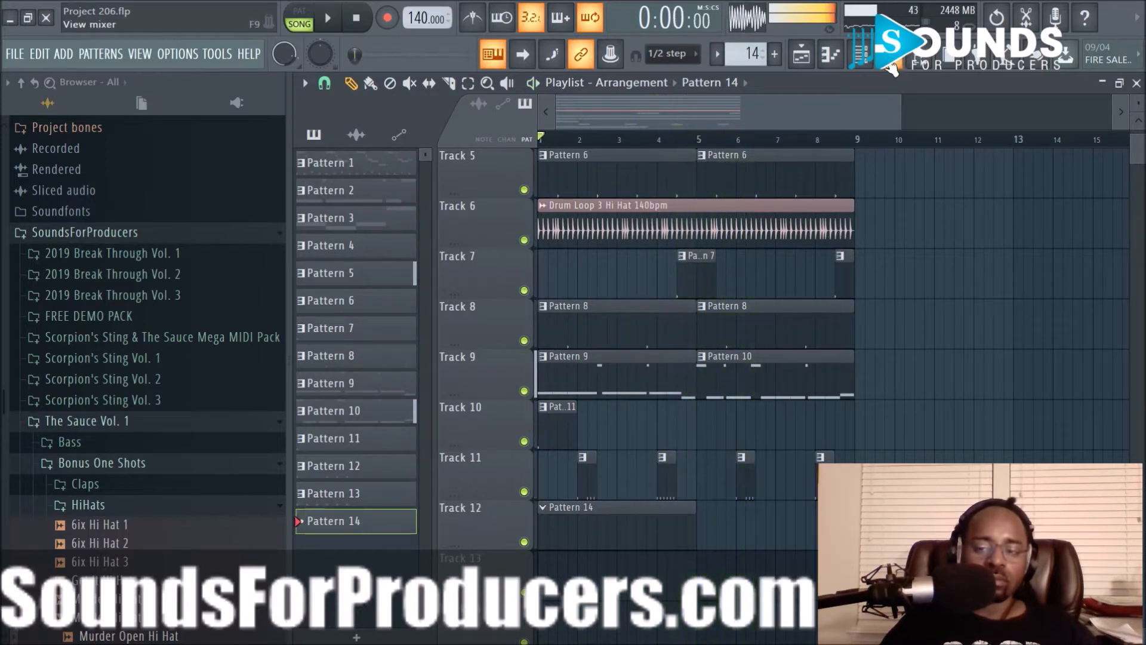
Program Murder Open Hi Hat hits every eight steps across four bars, starting on step 5, and close the channel rack.
click(863, 62)
click(609, 523)
click(724, 524)
key(space)
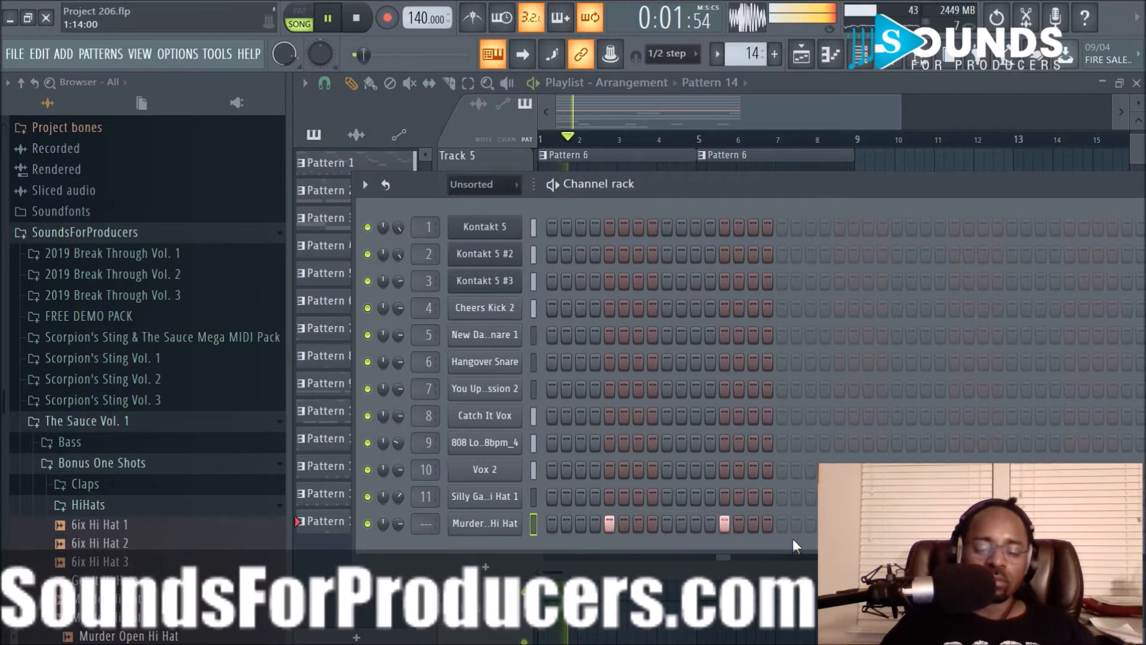
click(839, 524)
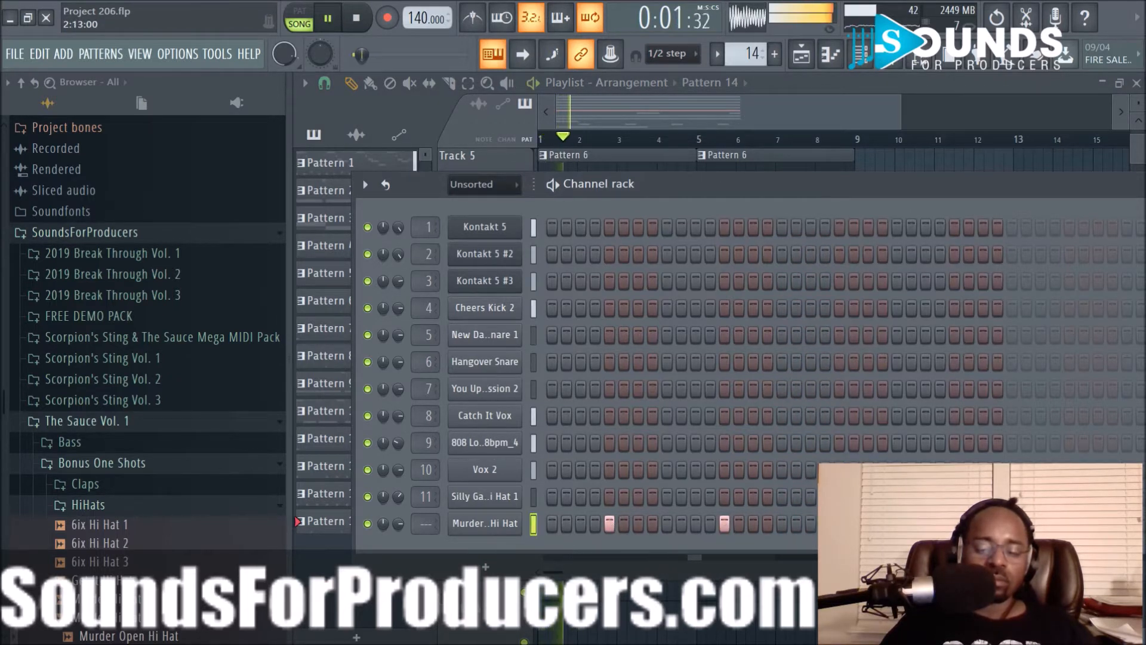
drag(994, 197, 828, 167)
key(space)
click(903, 494)
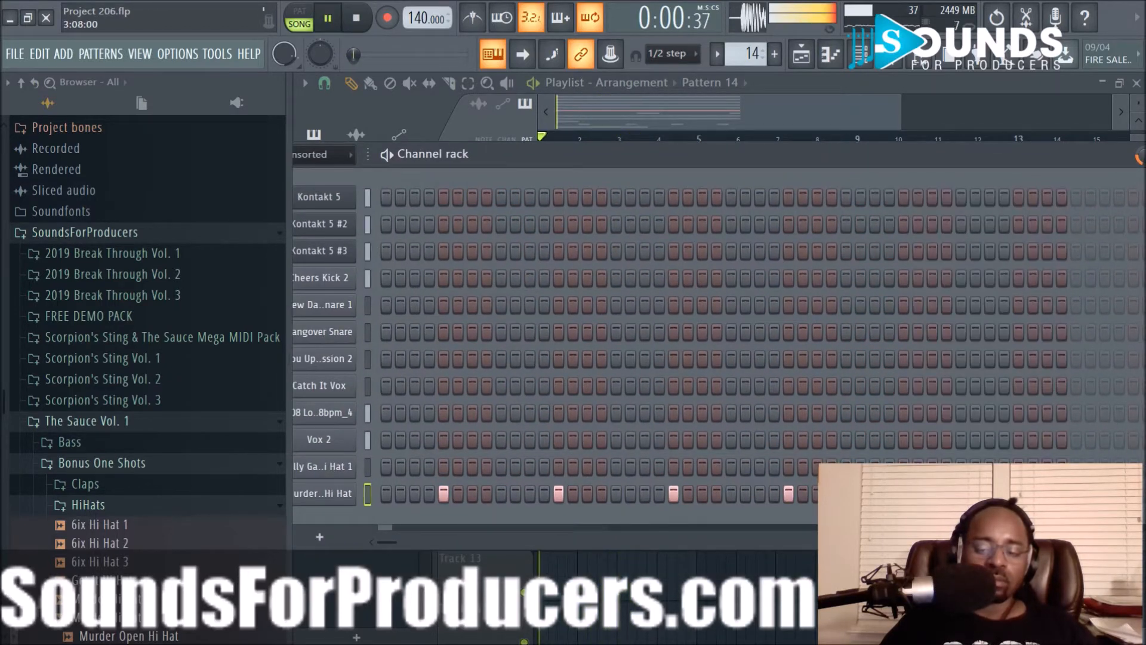
right_click(913, 567)
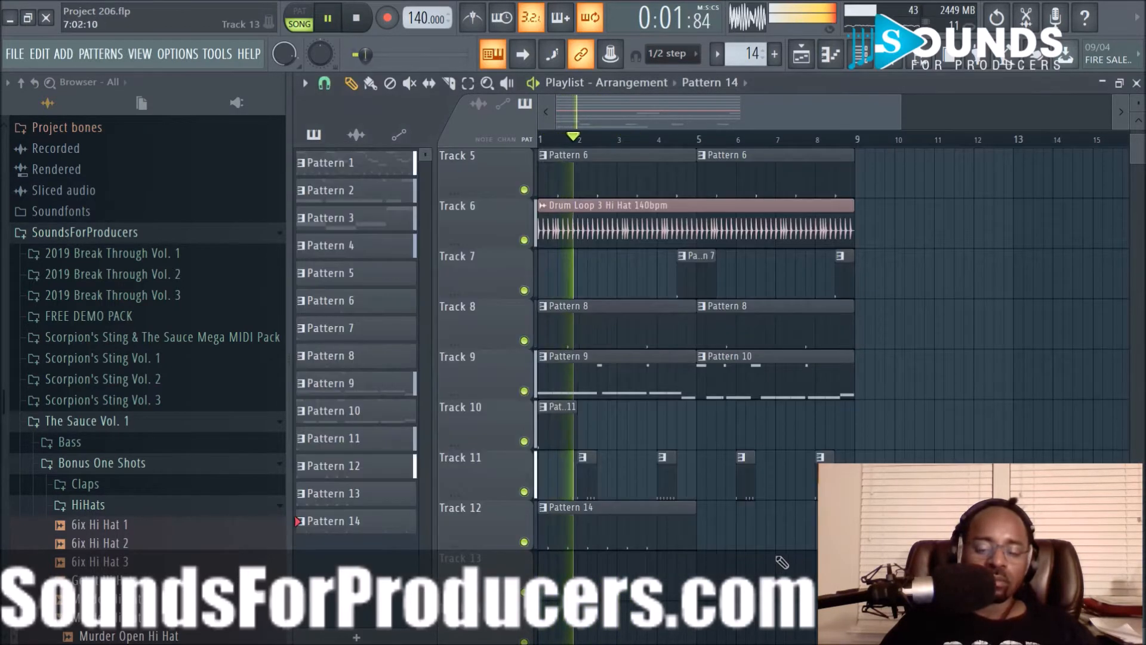
Open Pattern 14's open hi-hat notes in the piano roll and delete the second and sixth of the eight hits.
double_click(672, 532)
drag(680, 122, 552, 117)
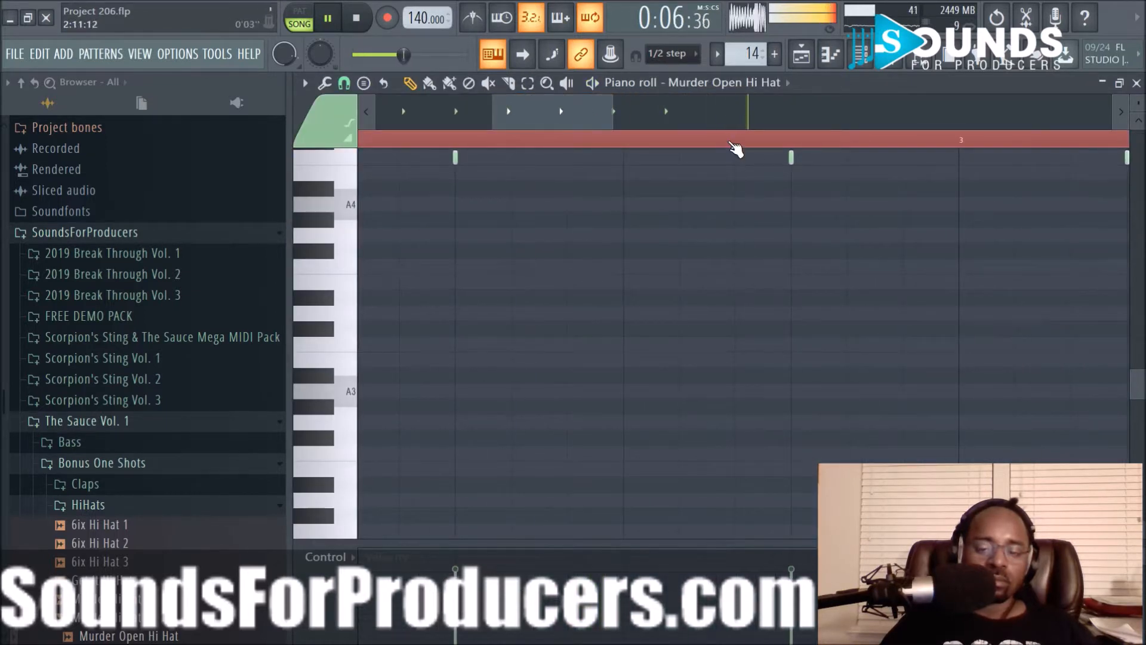
scroll(735, 149, down, 4)
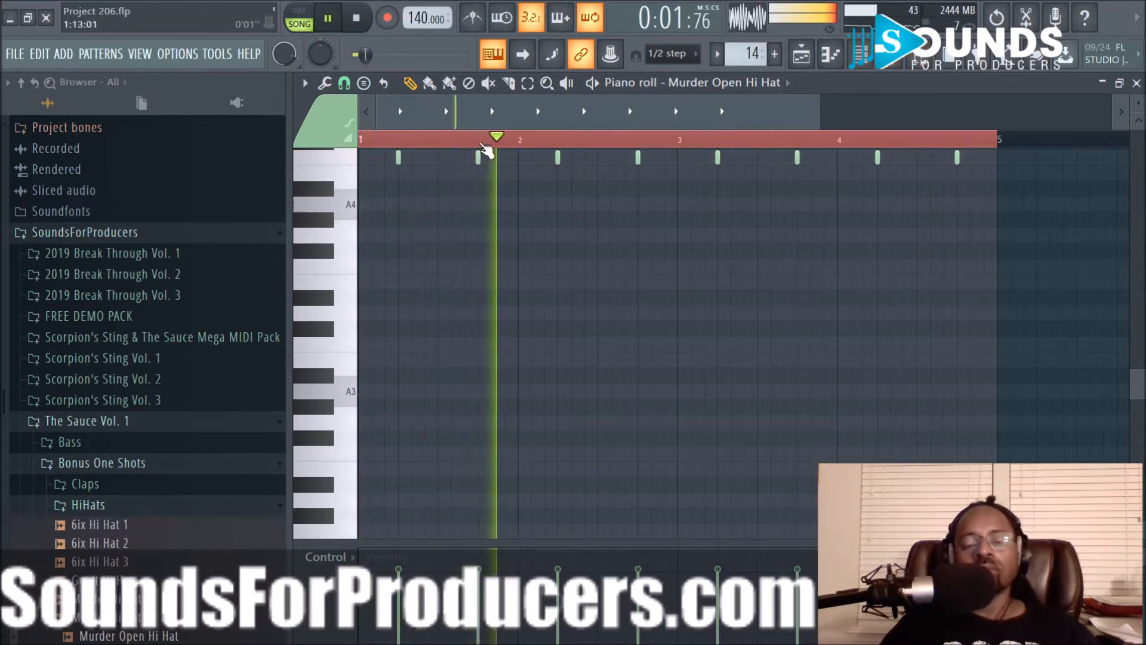
key(space)
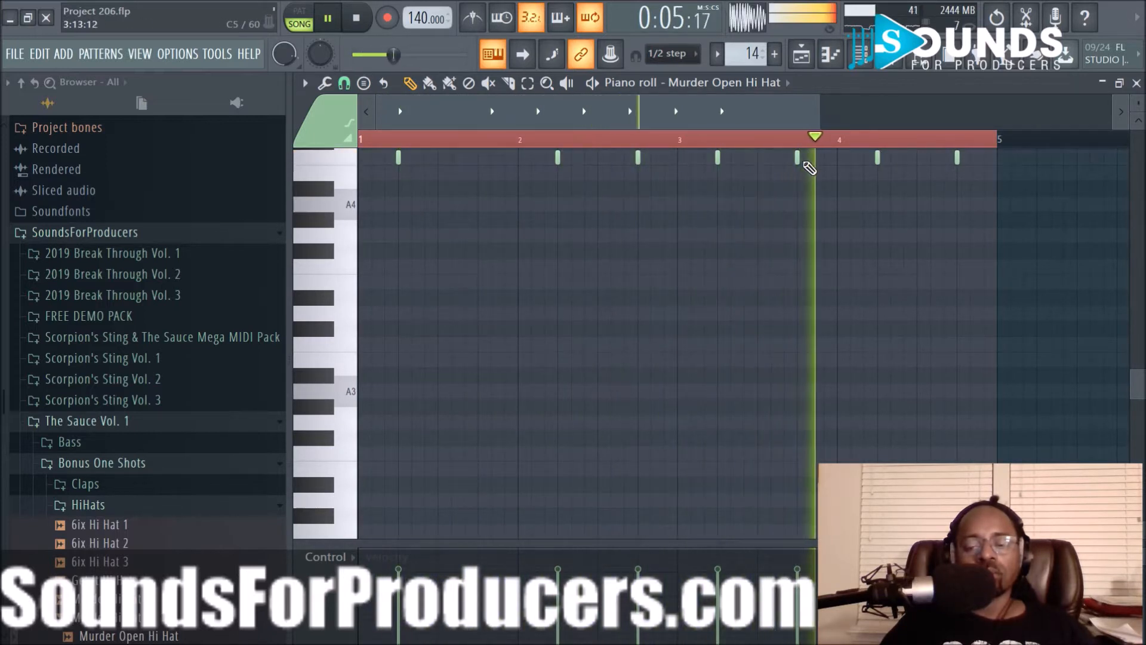
right_click(799, 160)
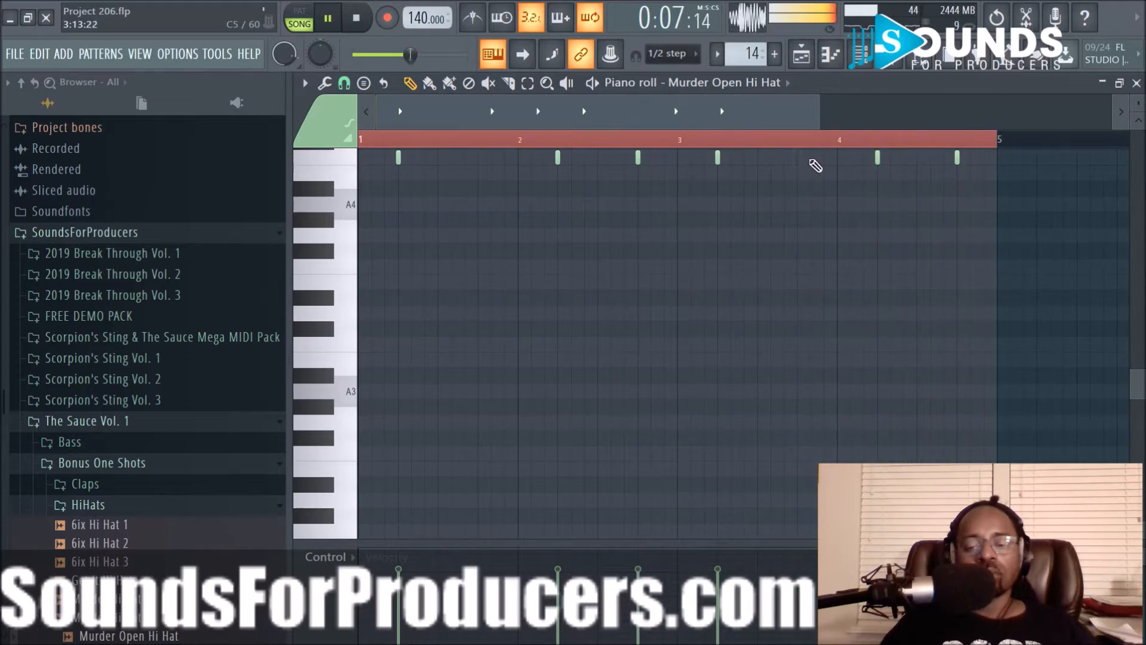
Set Murder Open Hi Hat to cut itself with group 12 and adjust its channel volume and pitch.
click(857, 69)
click(340, 500)
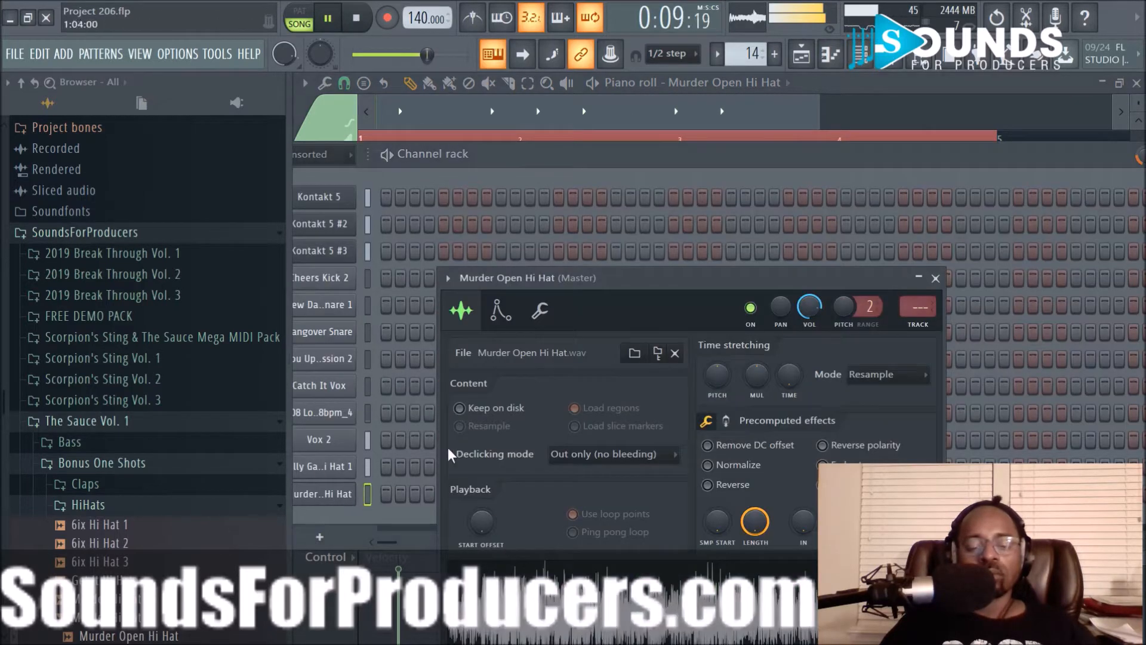
click(539, 312)
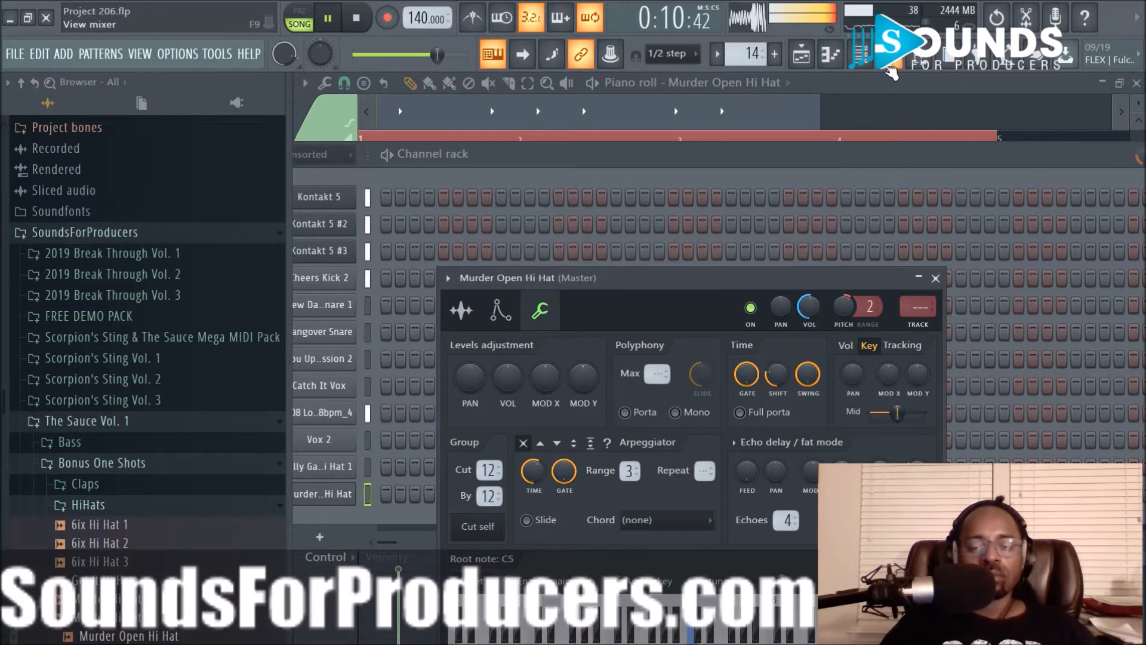
Lower the Chant mixer track to -3.0 dB and play the song from the playlist.
click(888, 67)
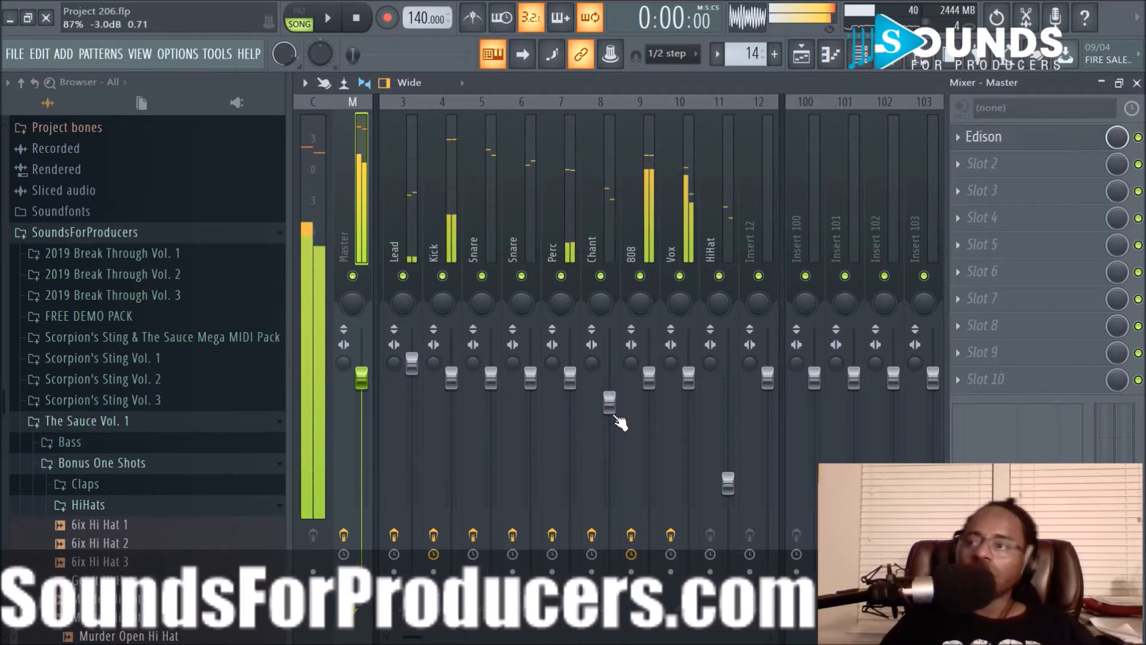
key(F5)
key(space)
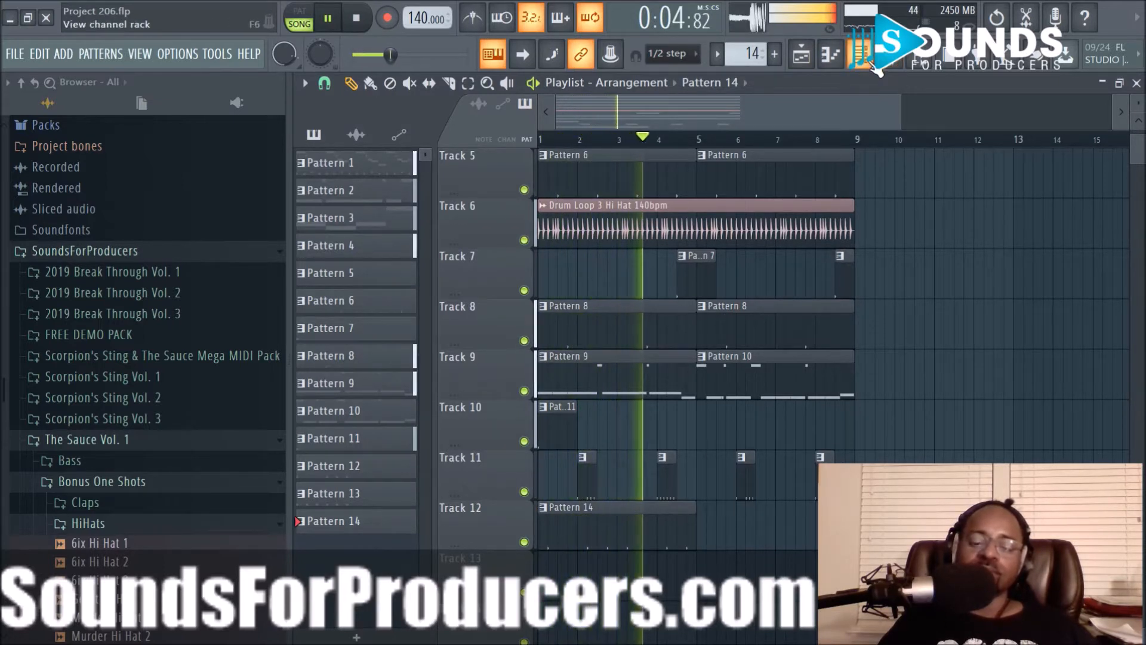
Delete the open hi-hat notes late in bar 2 and early in bar 3 of Pattern 14.
key(space)
double_click(629, 527)
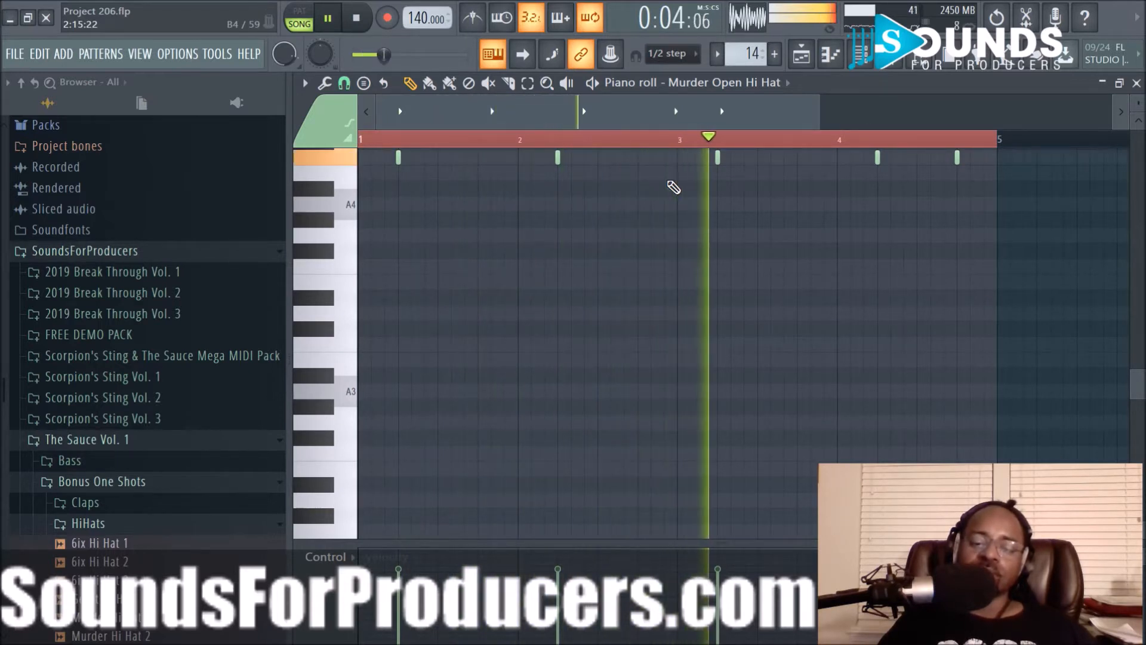
right_click(718, 157)
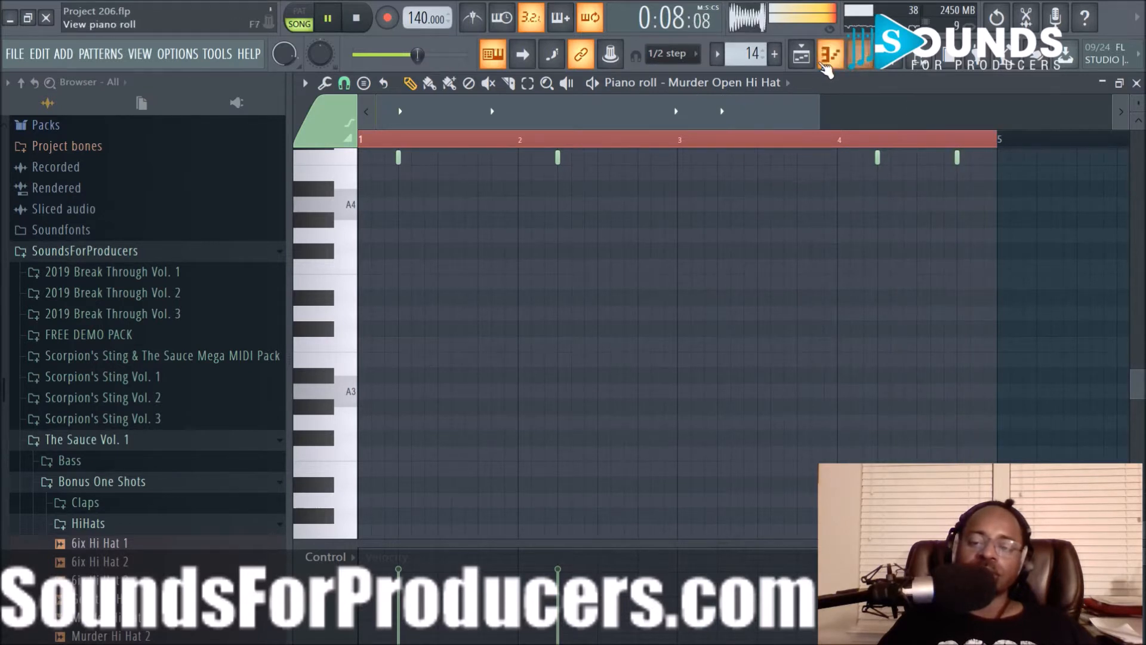
Add a second Pattern 14 clip on Track 12 for bars 5 to 8 and save the project.
click(827, 63)
drag(766, 520, 808, 521)
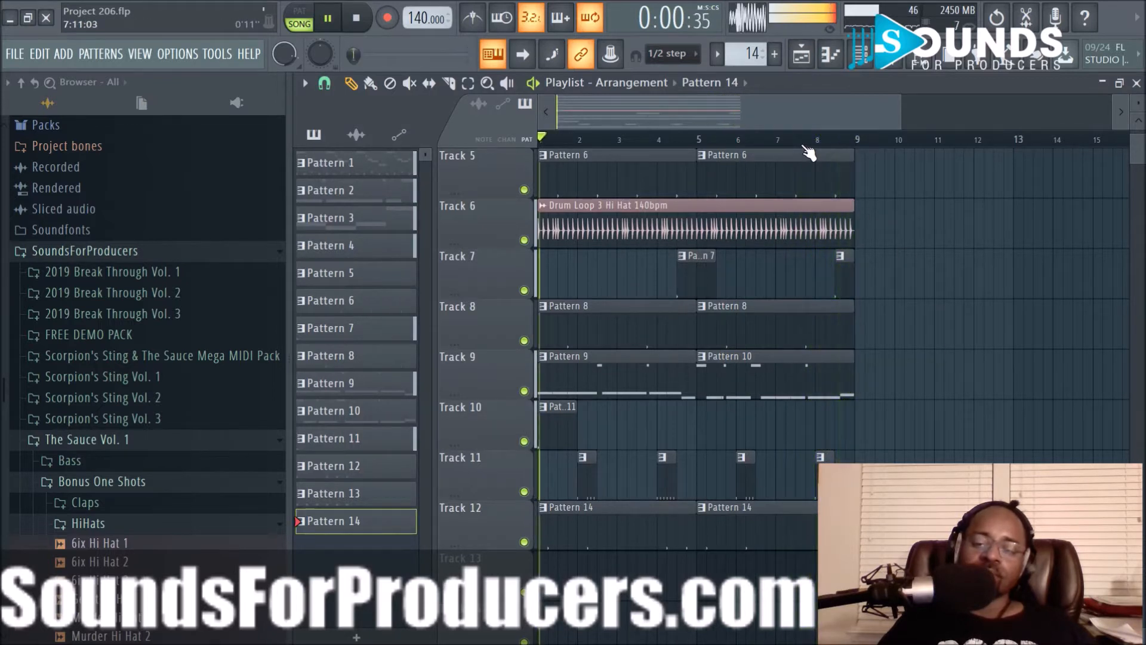
scroll(808, 155, down, 2)
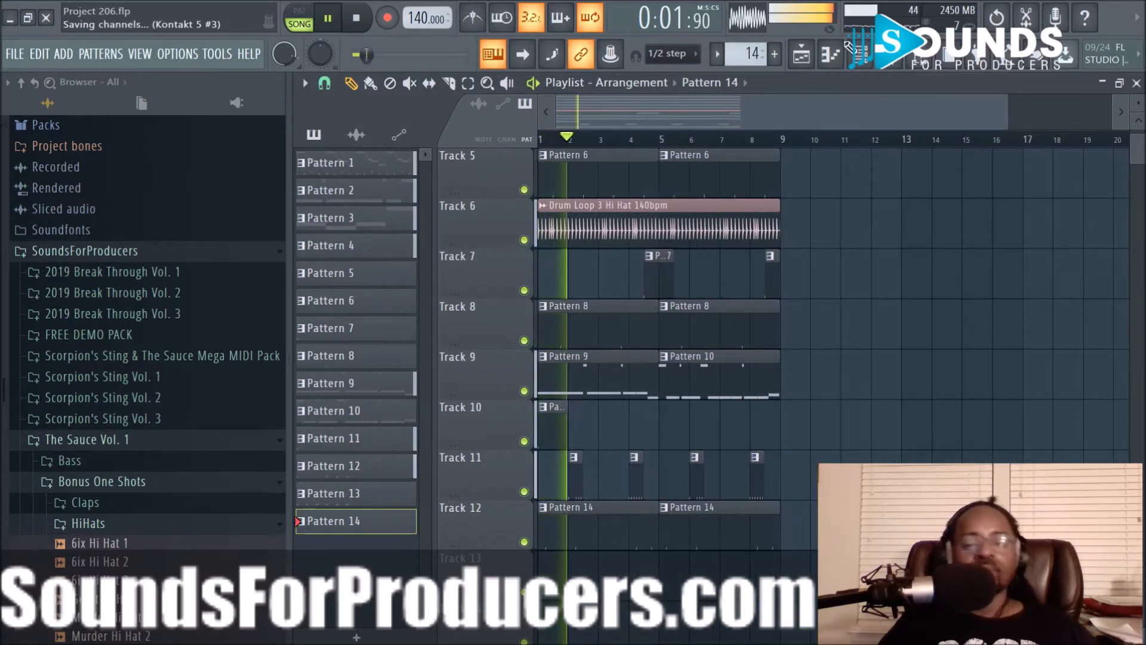
Set Murder Open Hi Hat's time shift to 0:02, then close its settings and the channel rack.
click(866, 53)
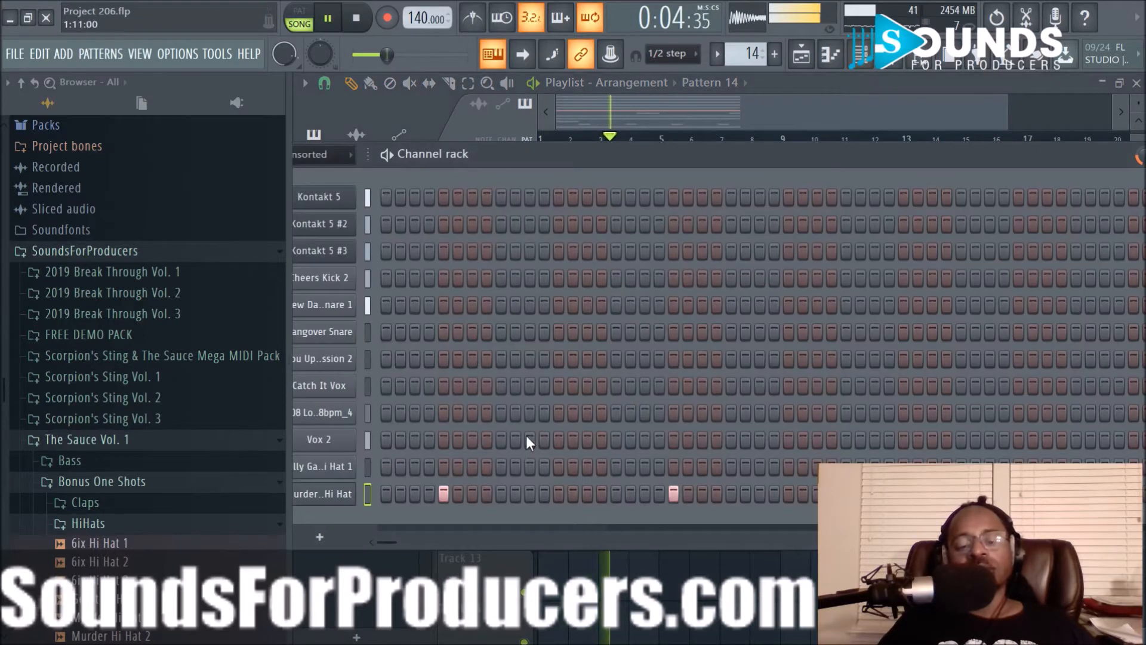
click(345, 496)
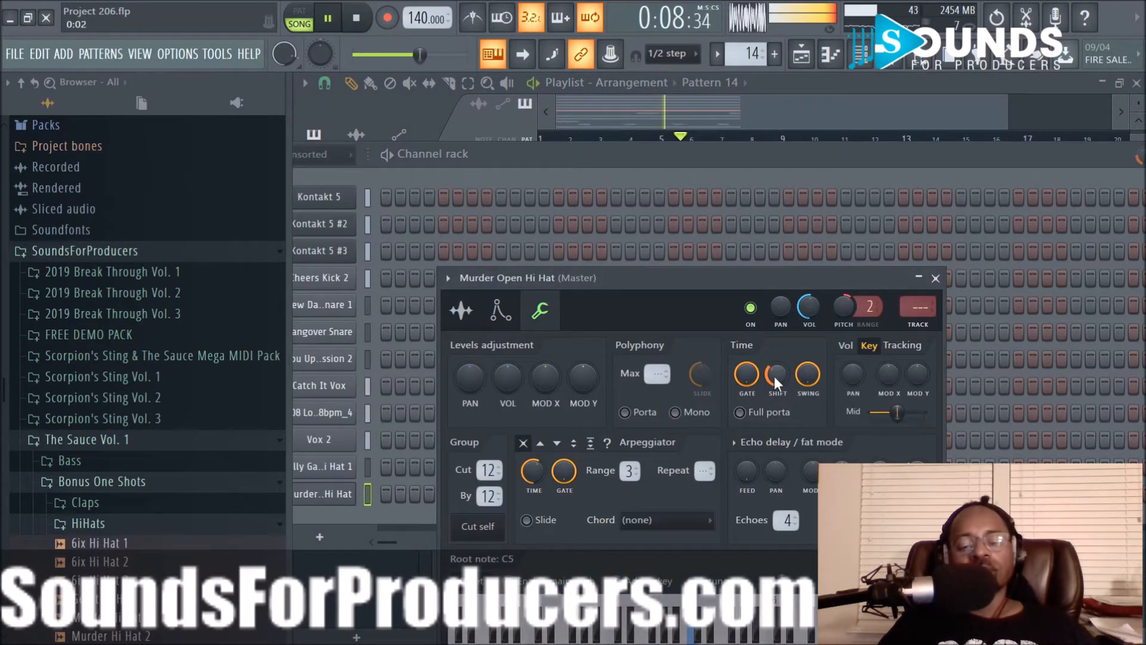
click(936, 278)
key(F6)
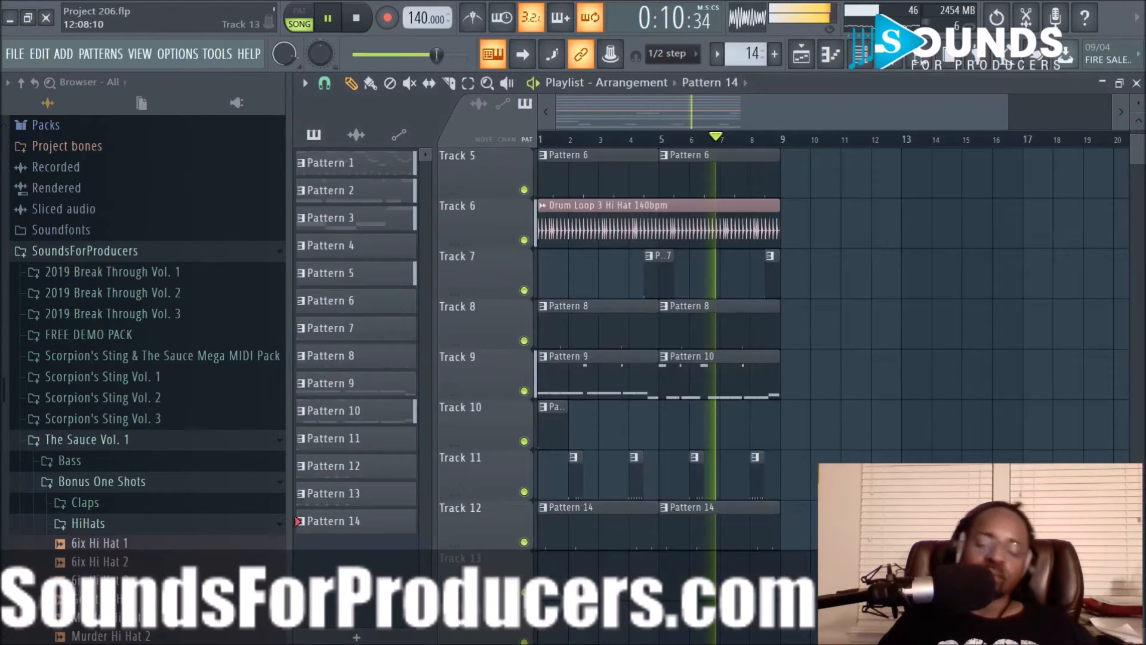
Hide the browser, show the channel rack and reposition it so all its channels and controls are in view.
click(921, 58)
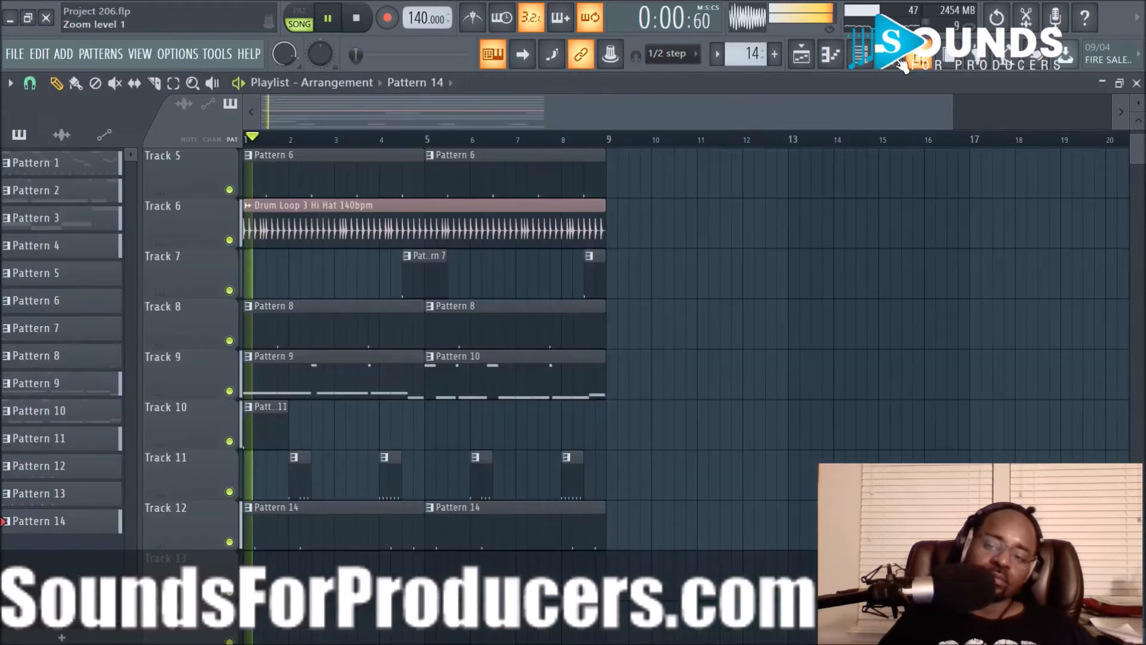
key(F6)
drag(186, 155, 324, 156)
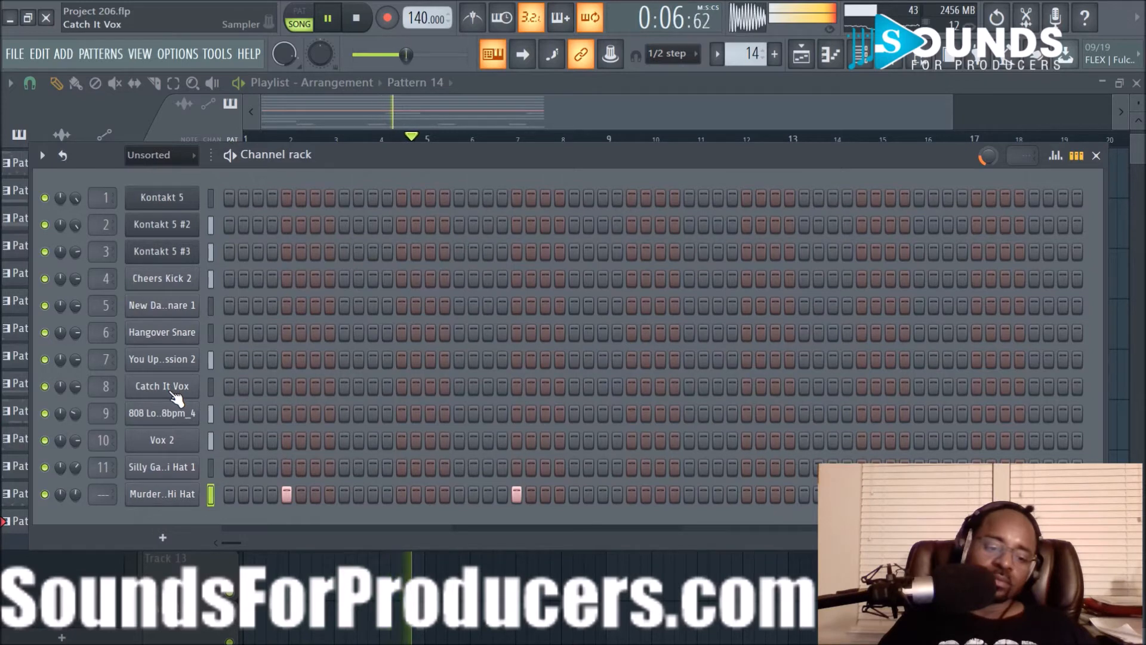
Set Catch It Vox's pitch range to 5 and its channel pitch to +220 cents, then return to the playlist.
click(162, 387)
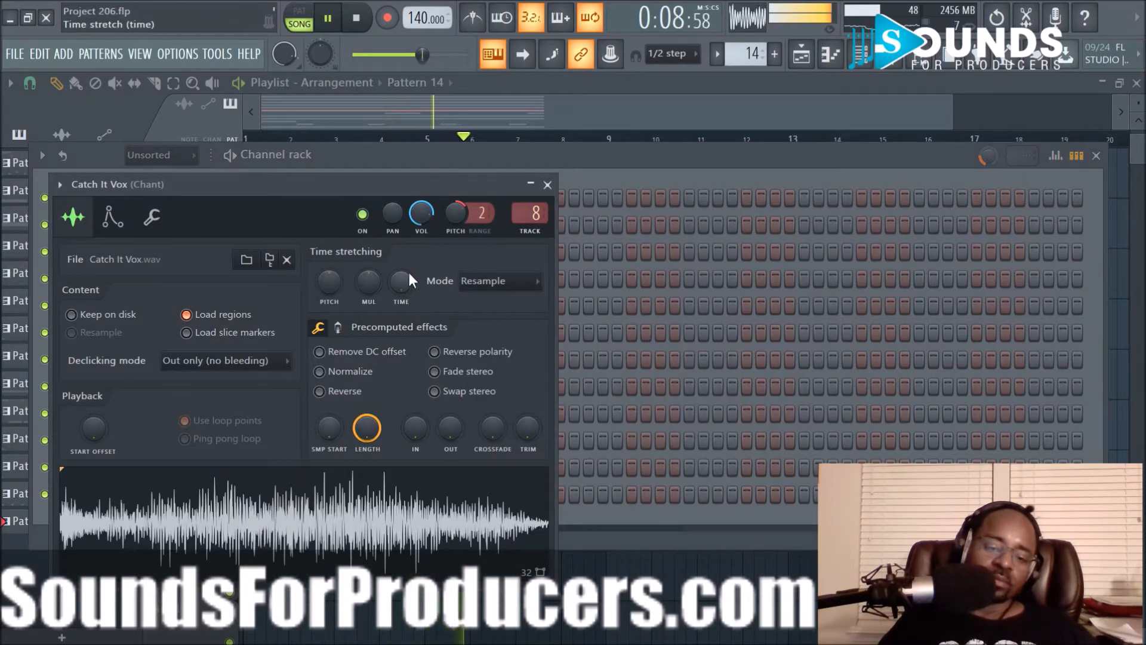
scroll(452, 214, up, 3)
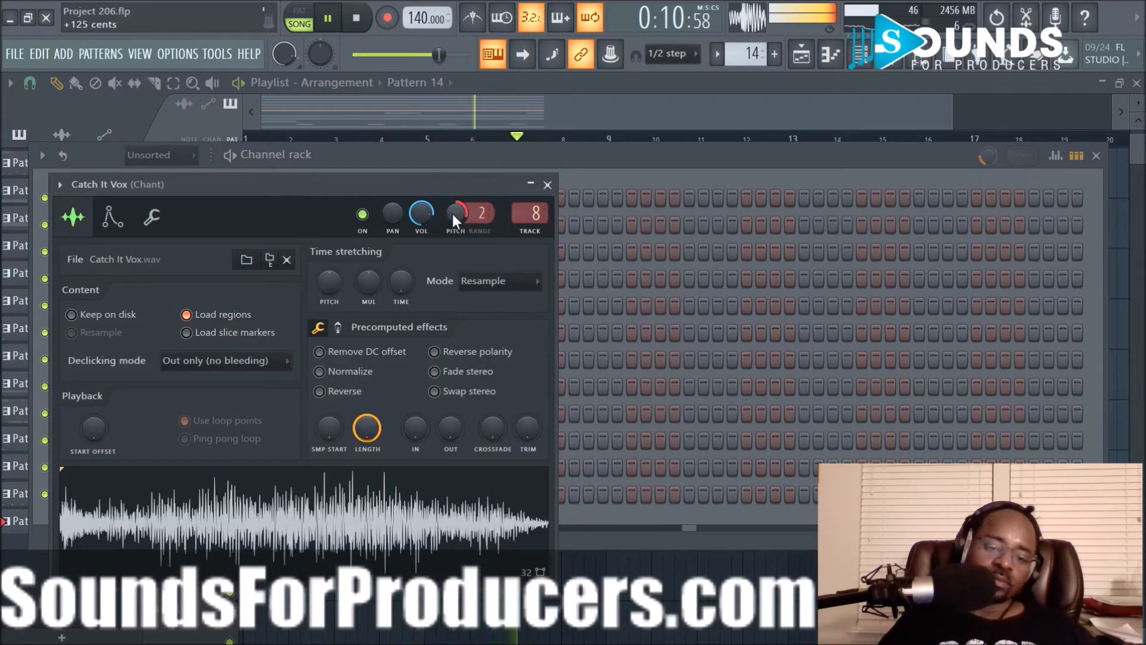
scroll(453, 214, up, 2)
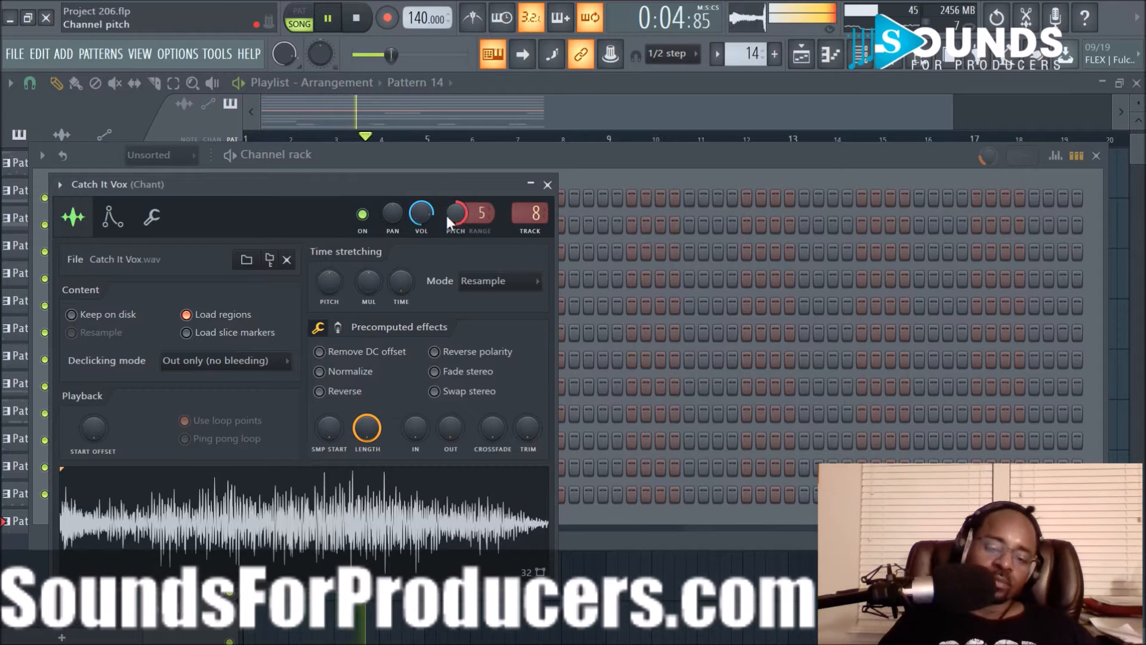
scroll(456, 217, down, 2)
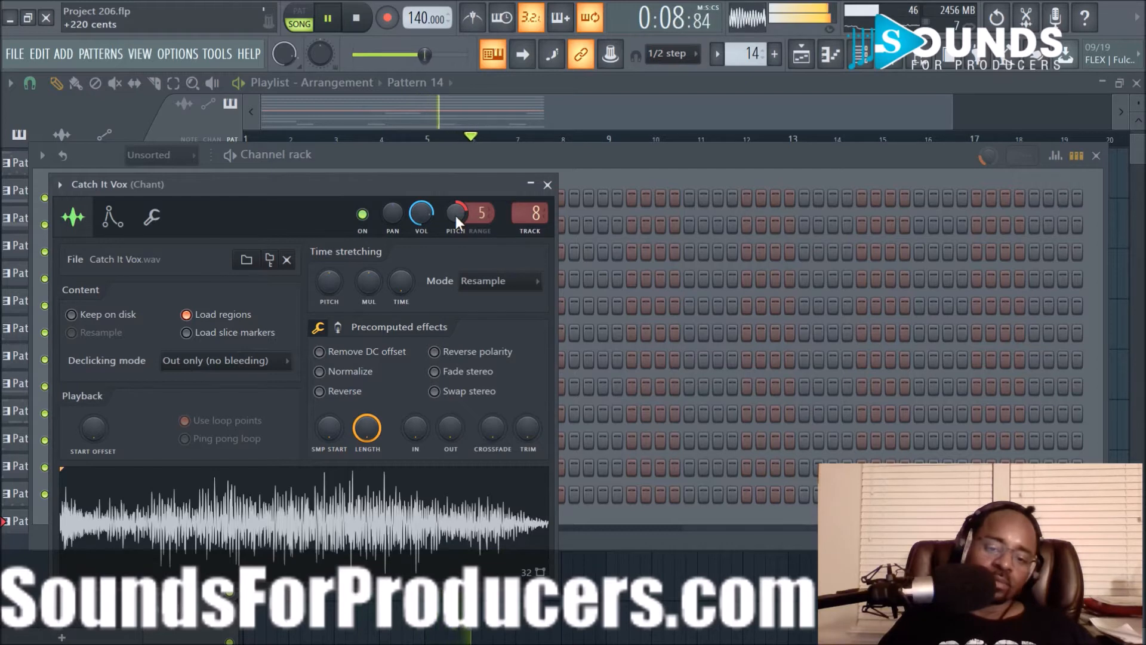
click(547, 185)
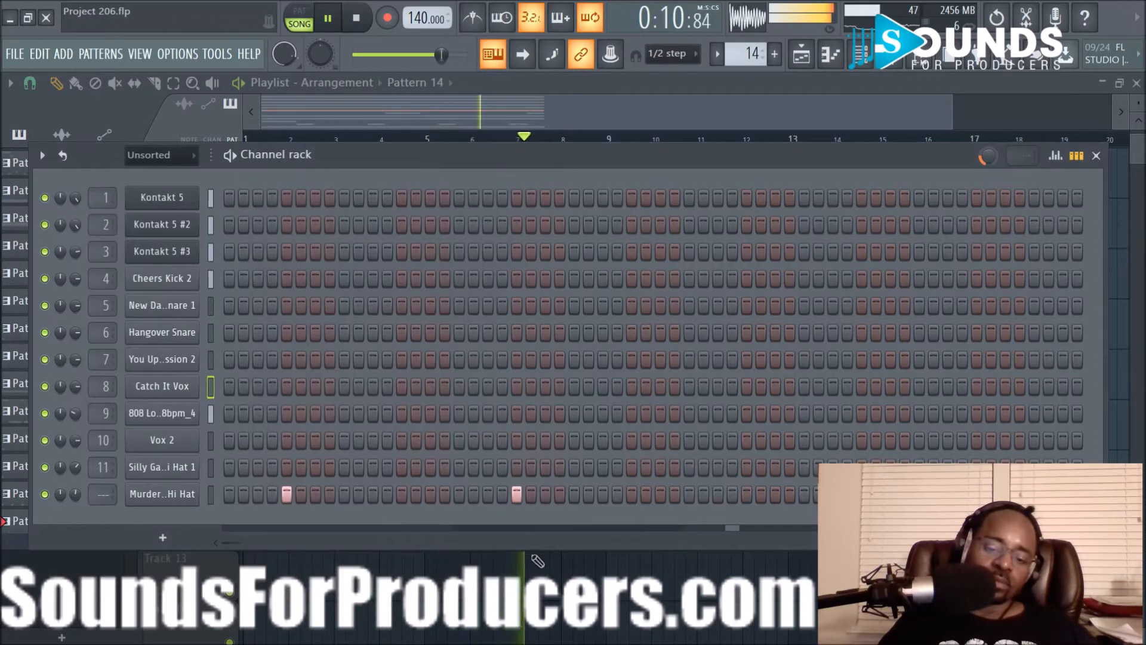
key(F6)
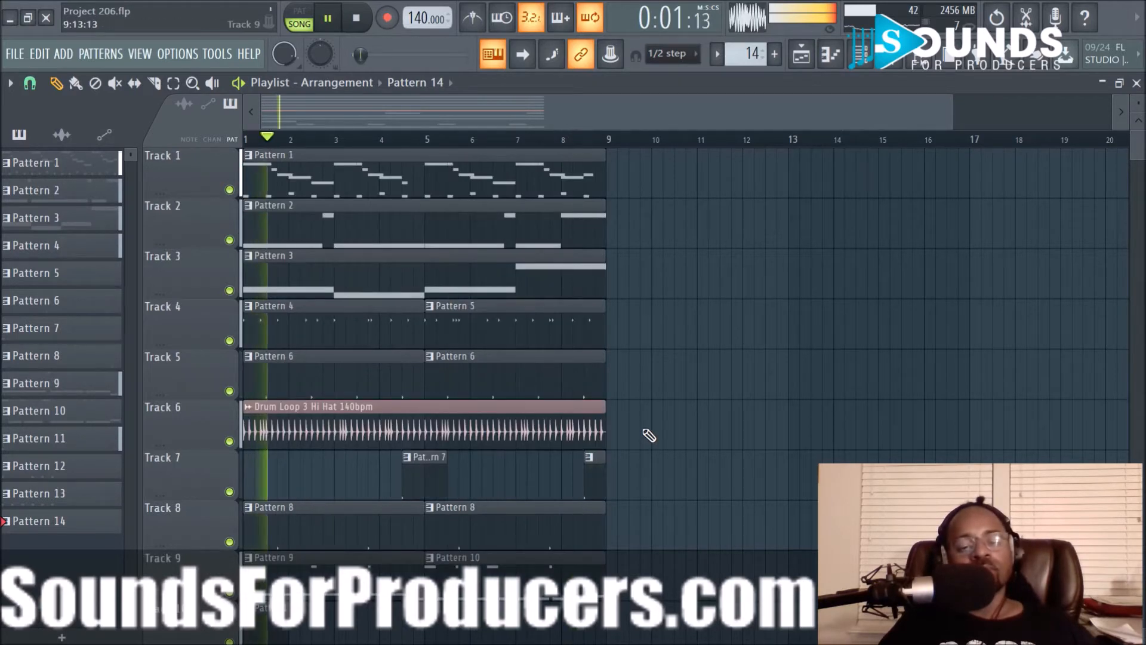
scroll(572, 147, down, 2)
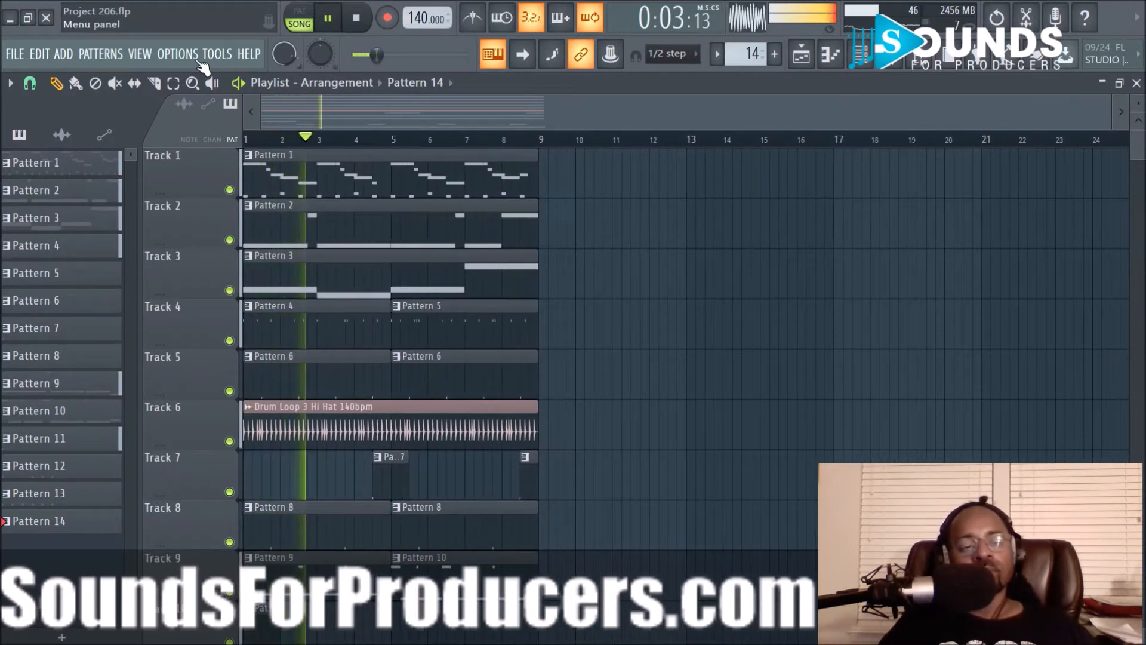
click(22, 58)
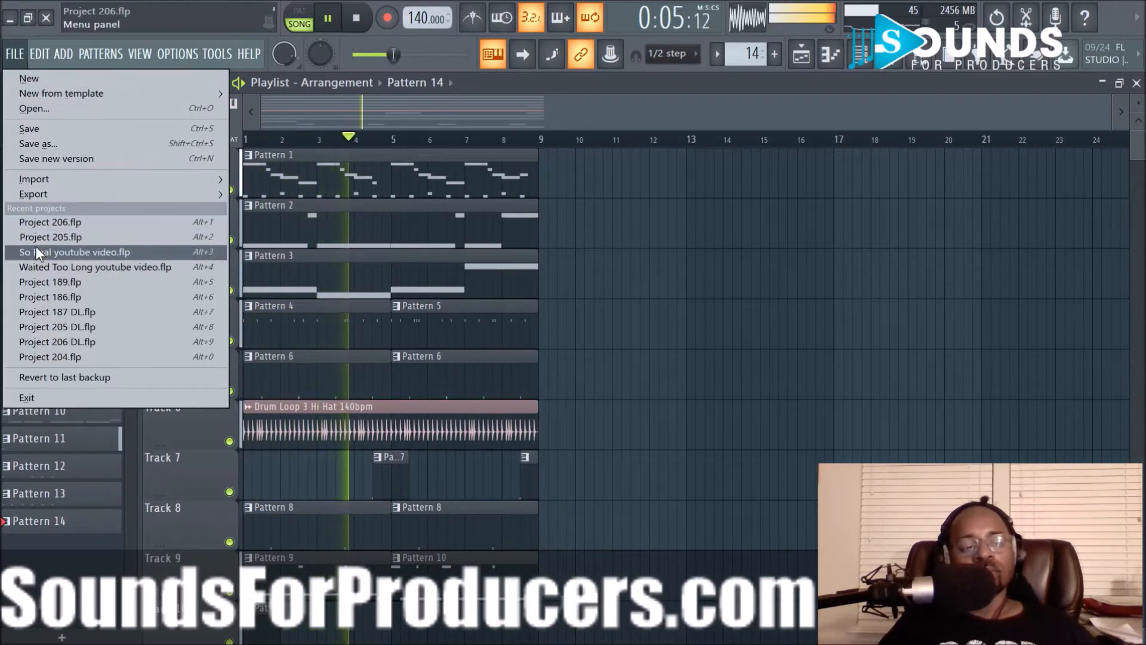
click(603, 205)
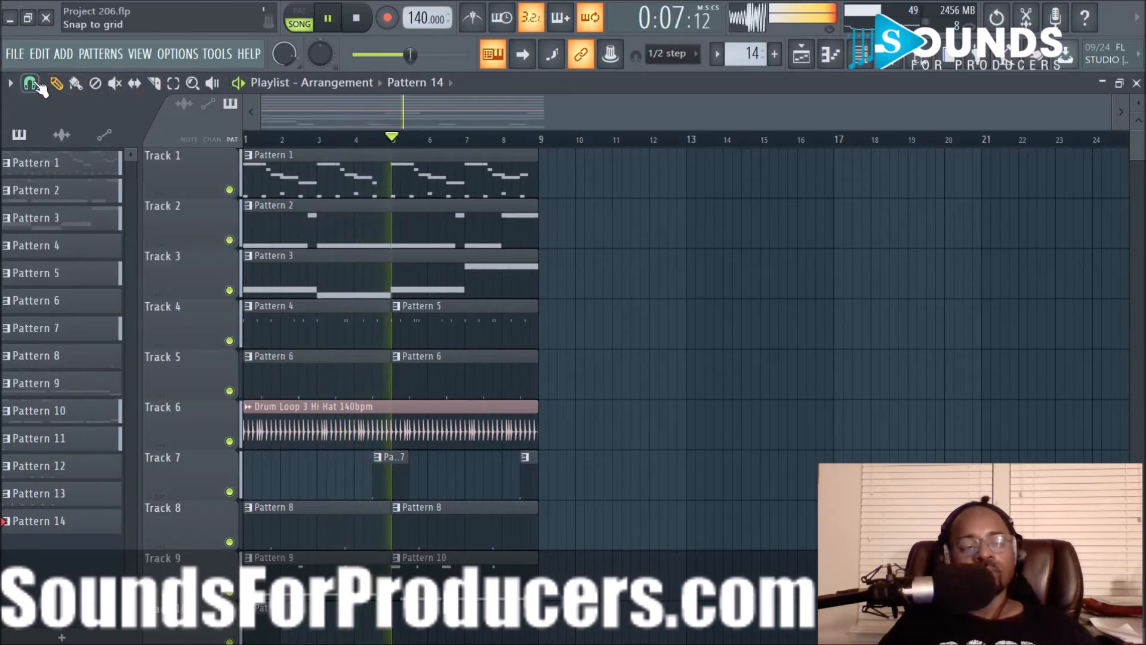
click(30, 82)
click(45, 323)
Duplicate the entire eight-bar section twice to fill bars 9 to 24 and save the project with playback stopped.
scroll(696, 334, down, 5)
key(ctrl+a)
scroll(691, 336, up, 5)
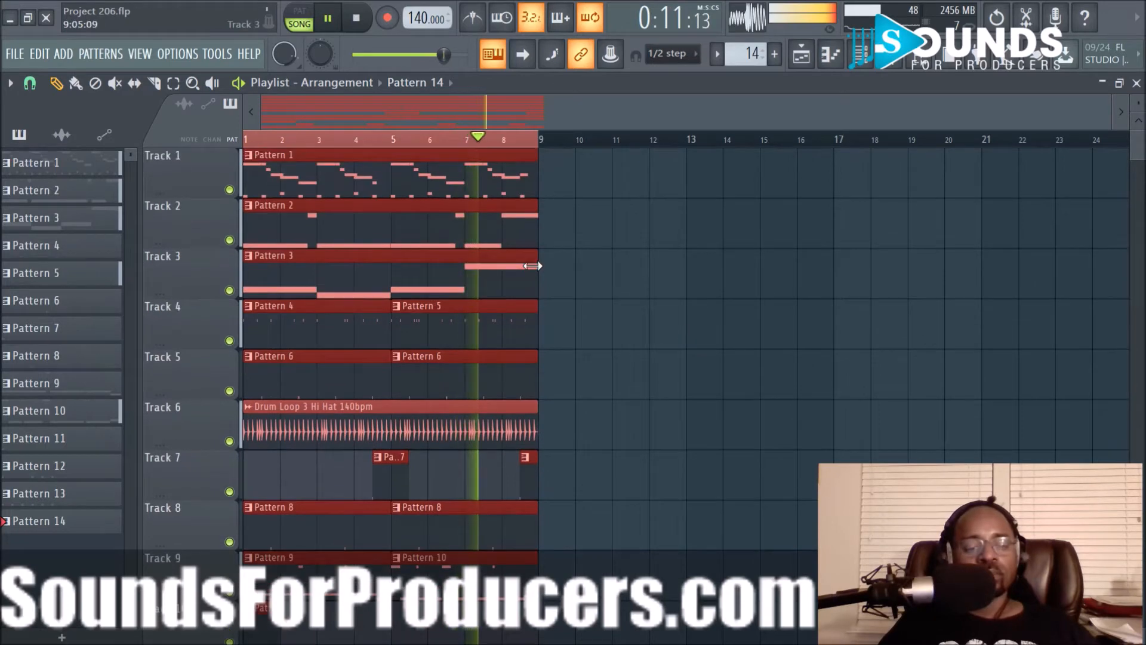
key(ctrl+b)
drag(587, 191, 632, 192)
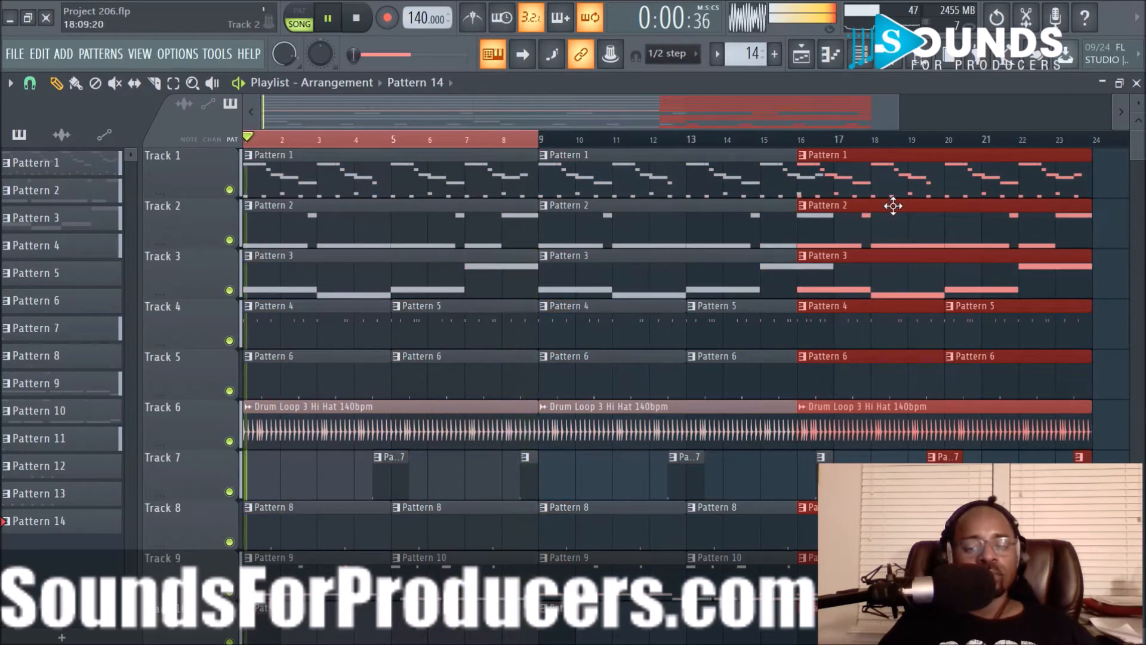
drag(893, 206, 903, 205)
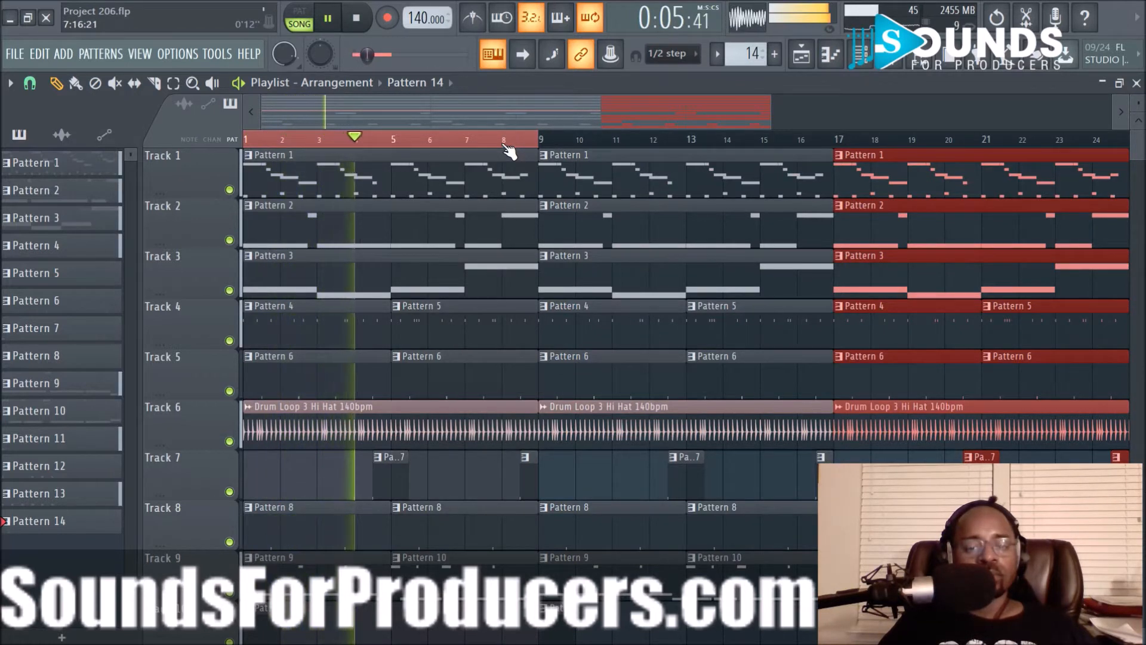
key(ctrl+d)
key(space)
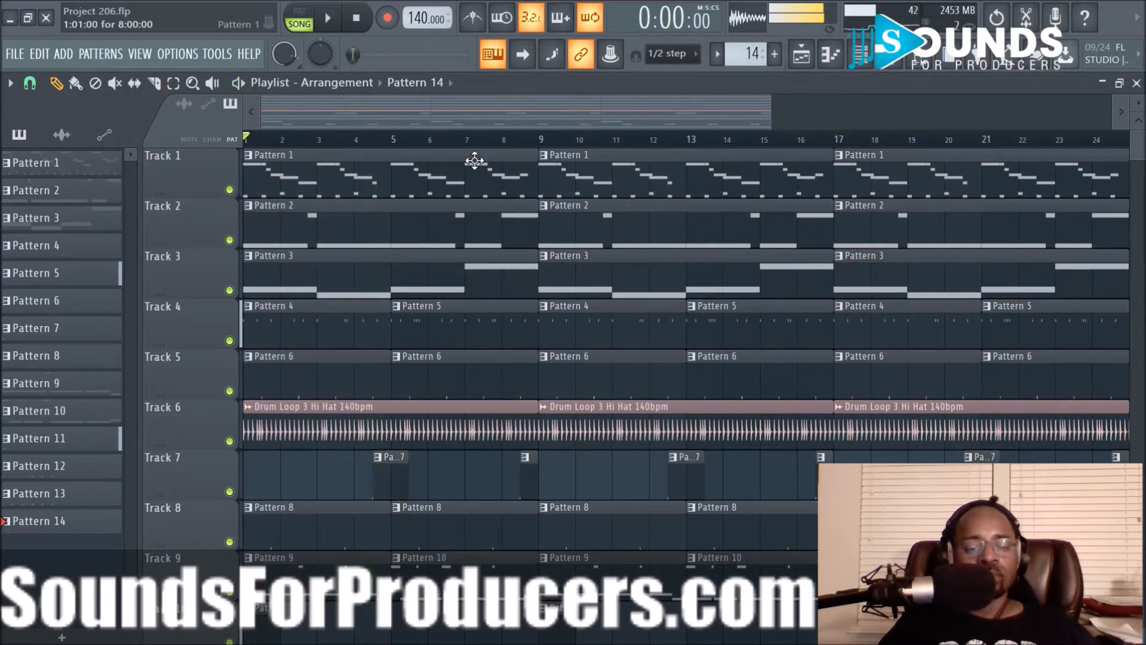
scroll(460, 176, down, 3)
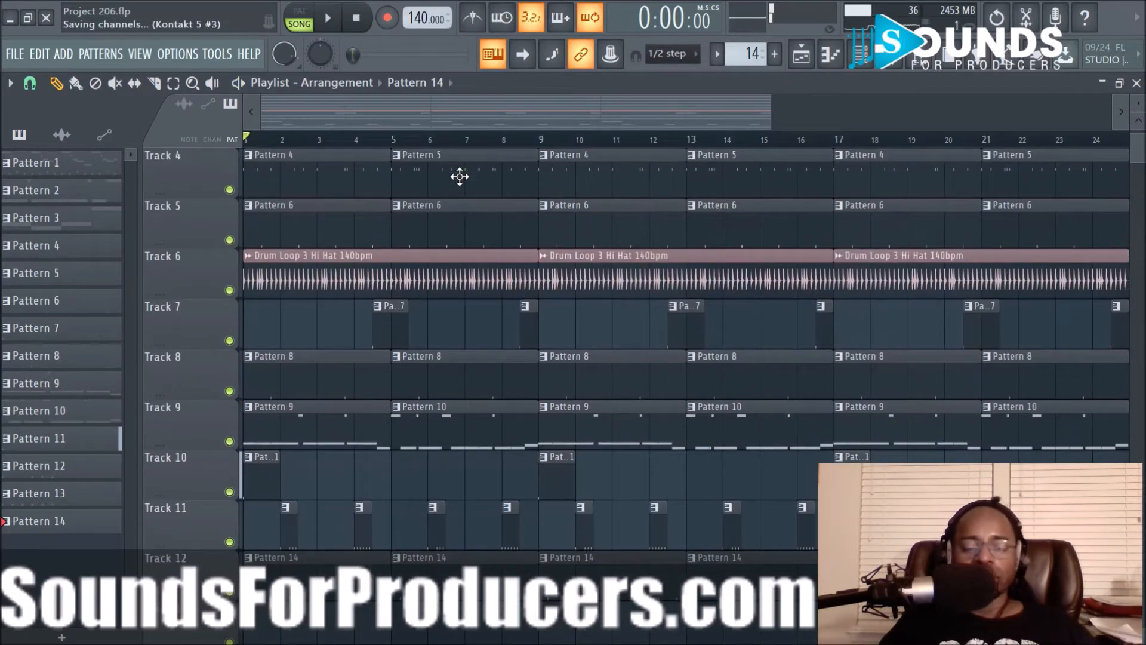
Examine the three eight-bar sections across all tracks in the playlist.
scroll(510, 345, up, 3)
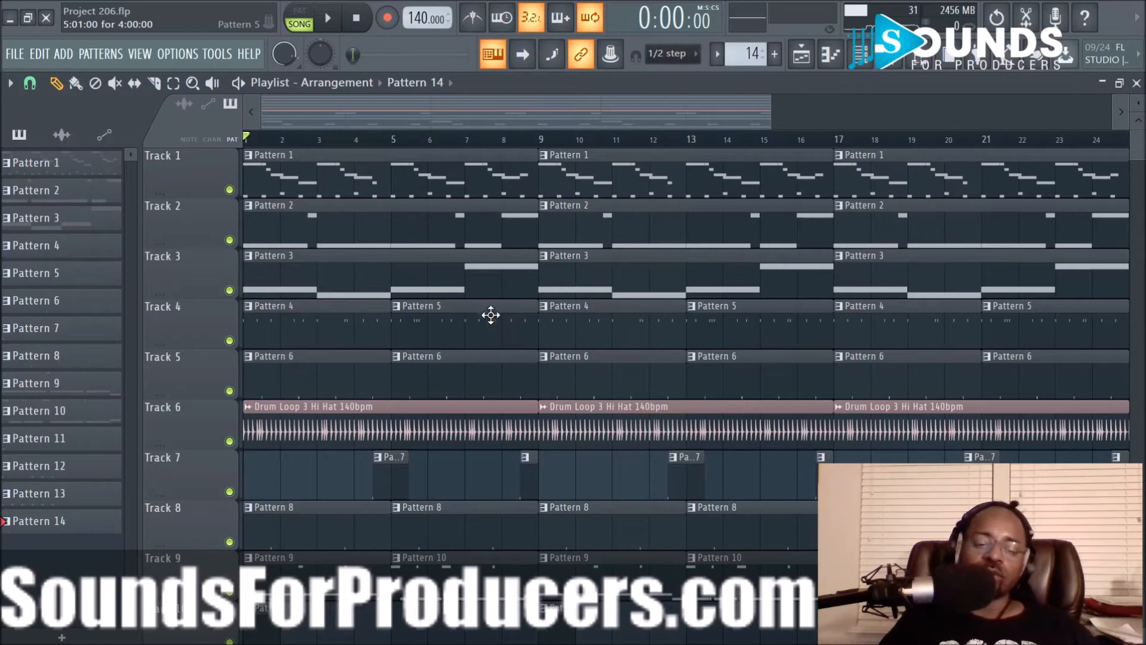
scroll(515, 153, down, 2)
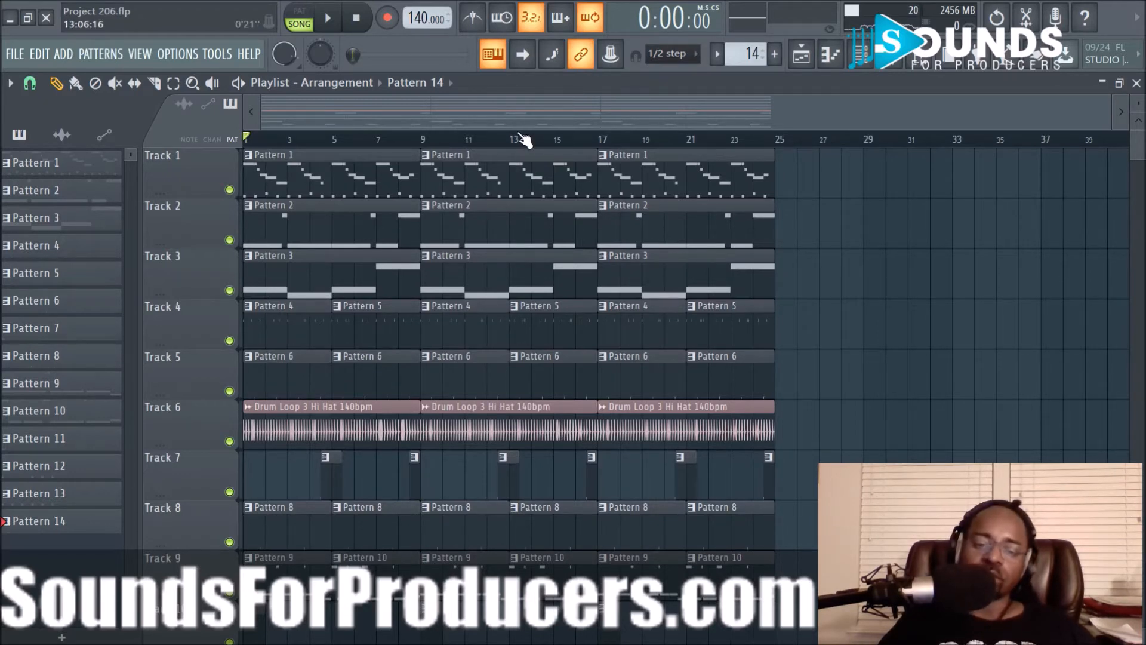
scroll(524, 139, up, 2)
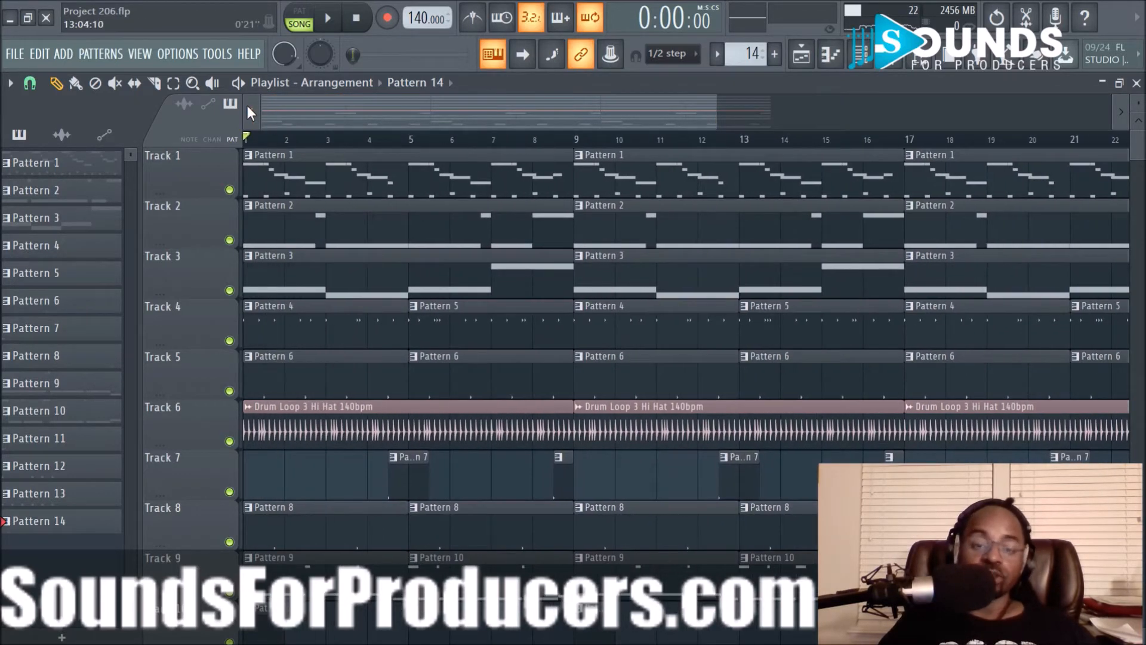
scroll(485, 250, down, 5)
scroll(486, 243, up, 5)
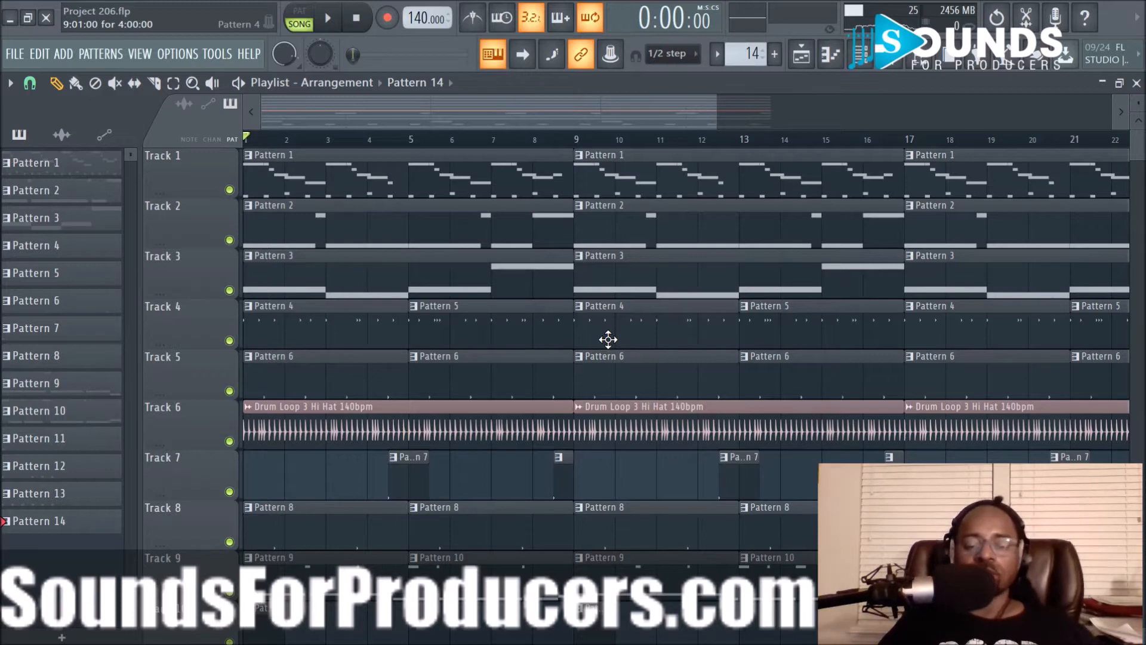
scroll(476, 147, down, 2)
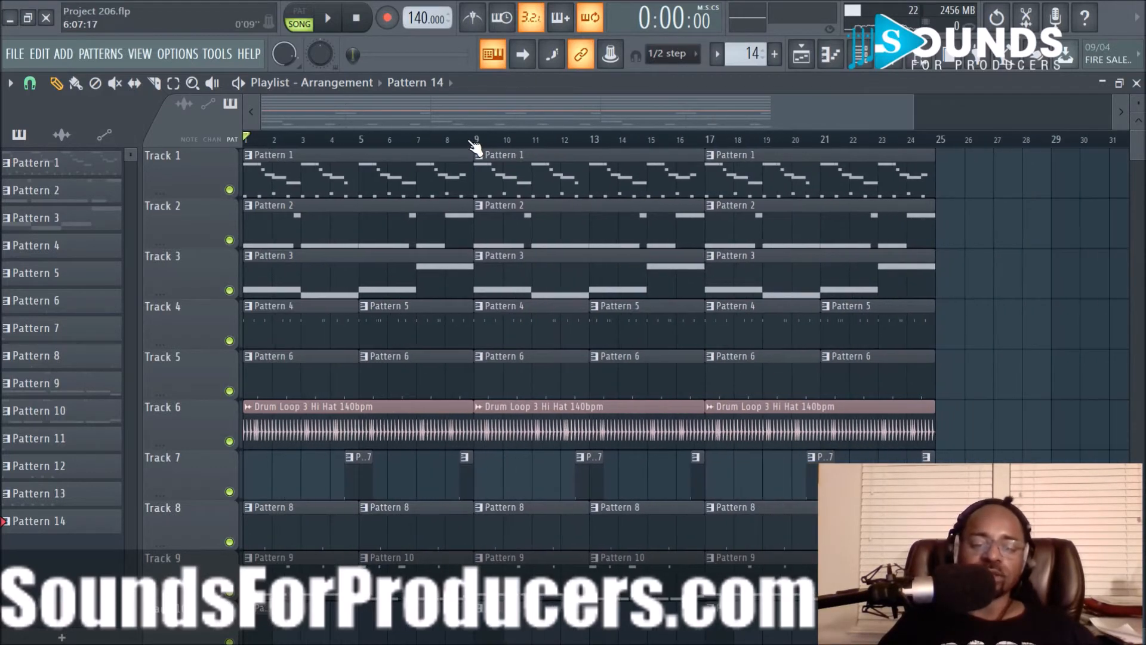
scroll(475, 147, up, 2)
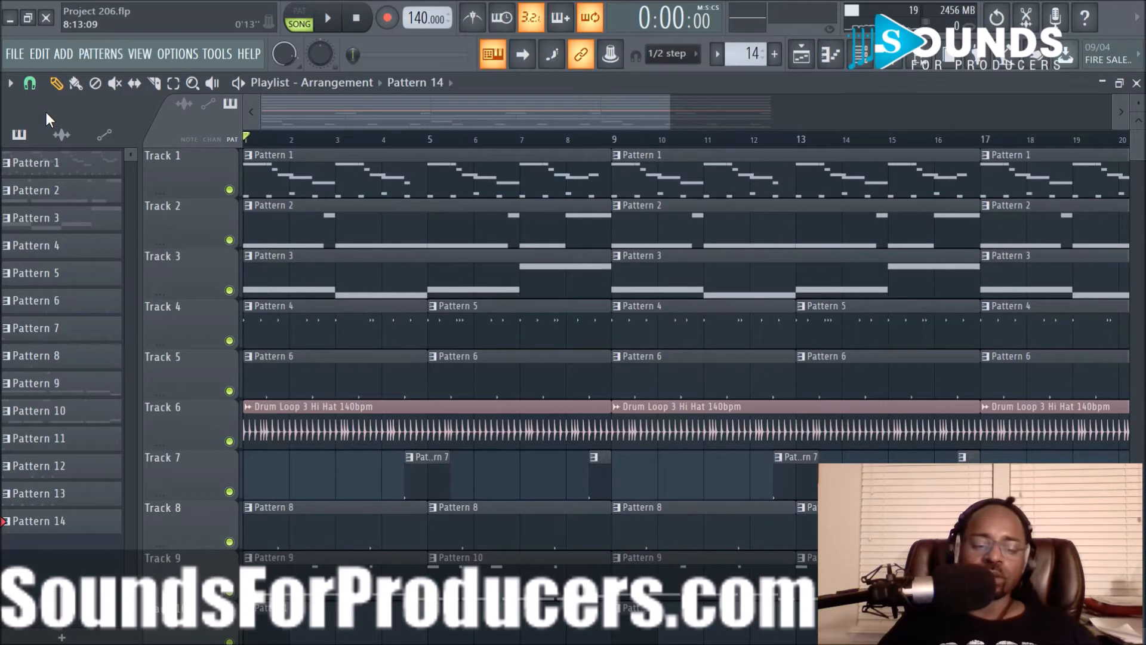
Delete the clips on Tracks 4, 5, 6 and 9 from bars 1 to 8, then start playback.
scroll(333, 143, down, 1)
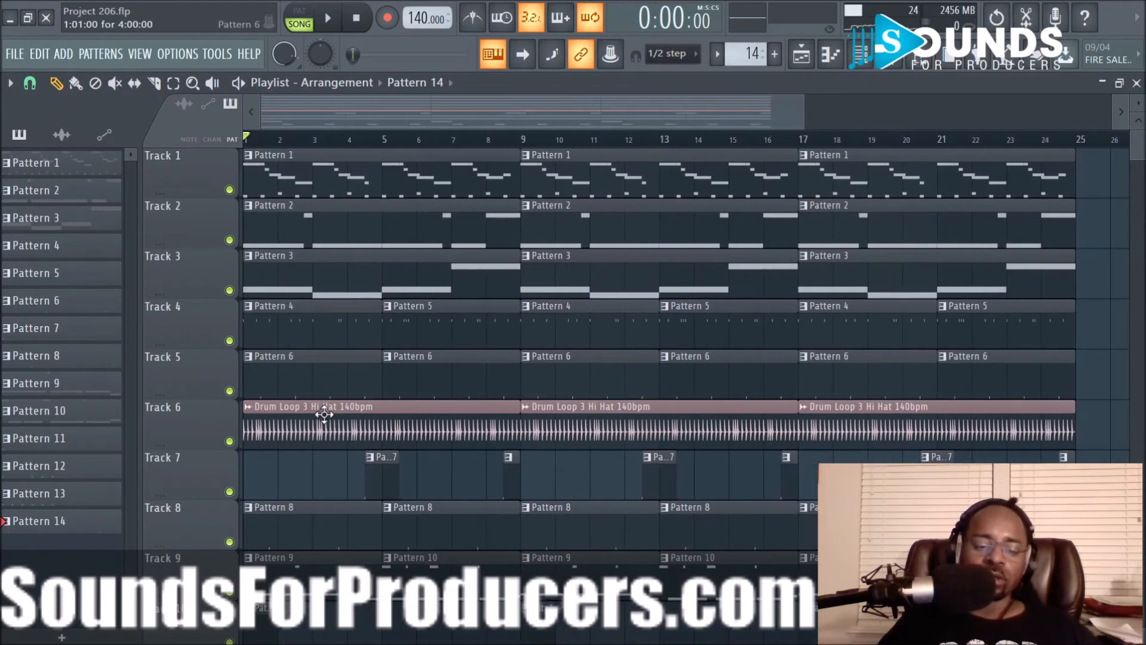
right_click(331, 428)
right_click(317, 333)
right_click(407, 331)
right_click(320, 388)
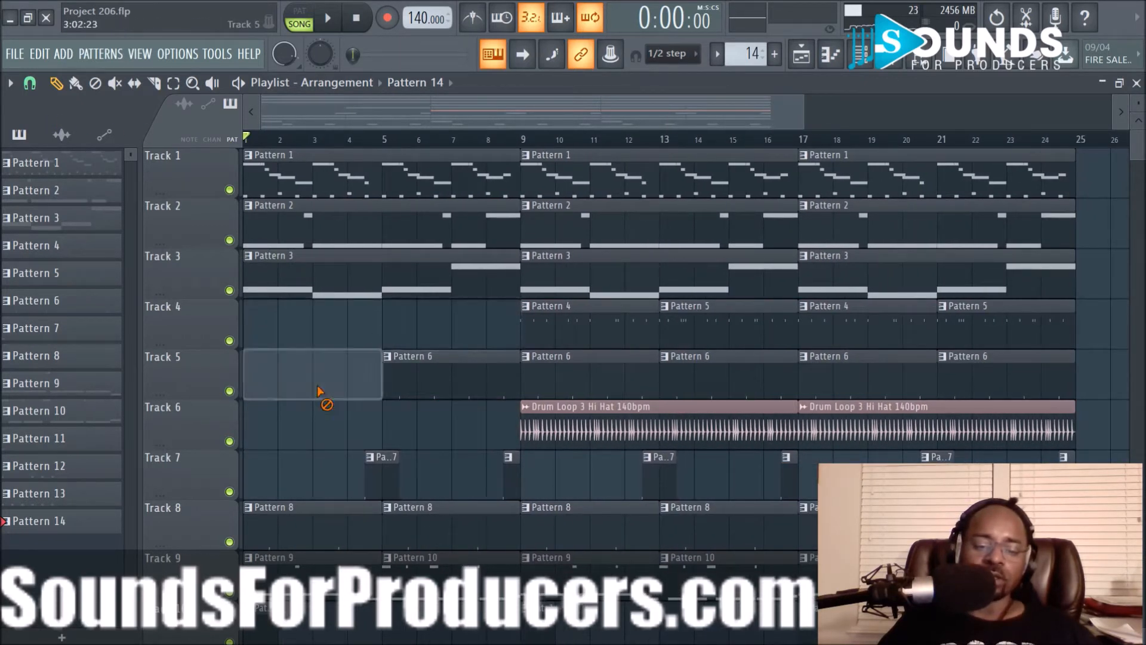
right_click(423, 394)
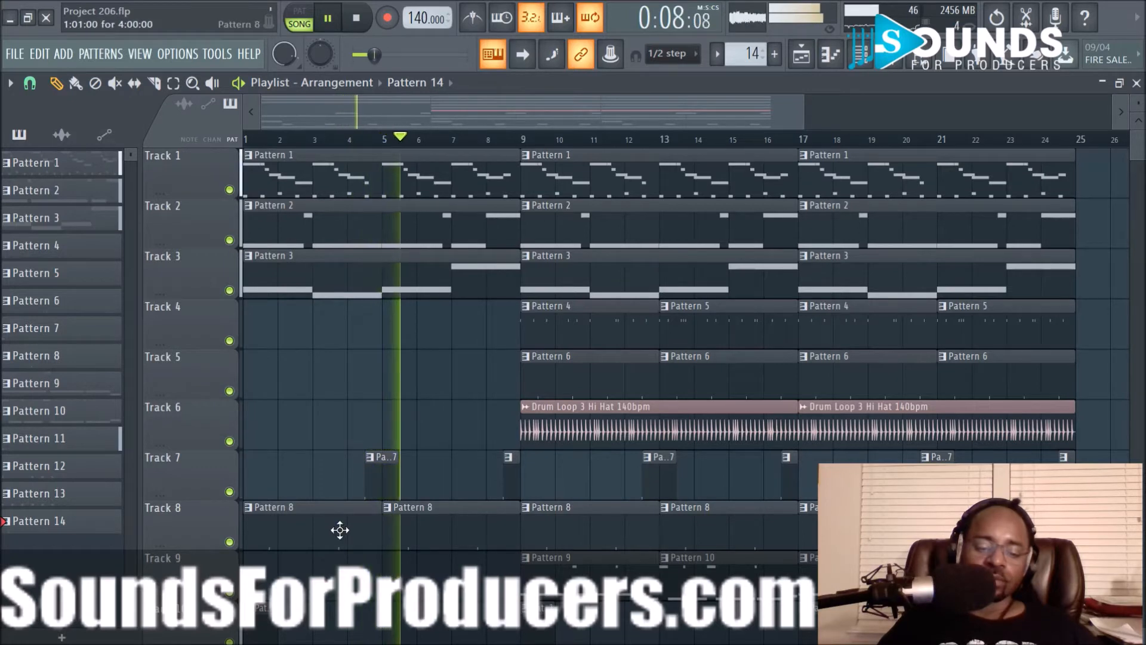
Delete the clips on Tracks 8, 11 and 12 from bars 1 to 8.
scroll(338, 529, down, 3)
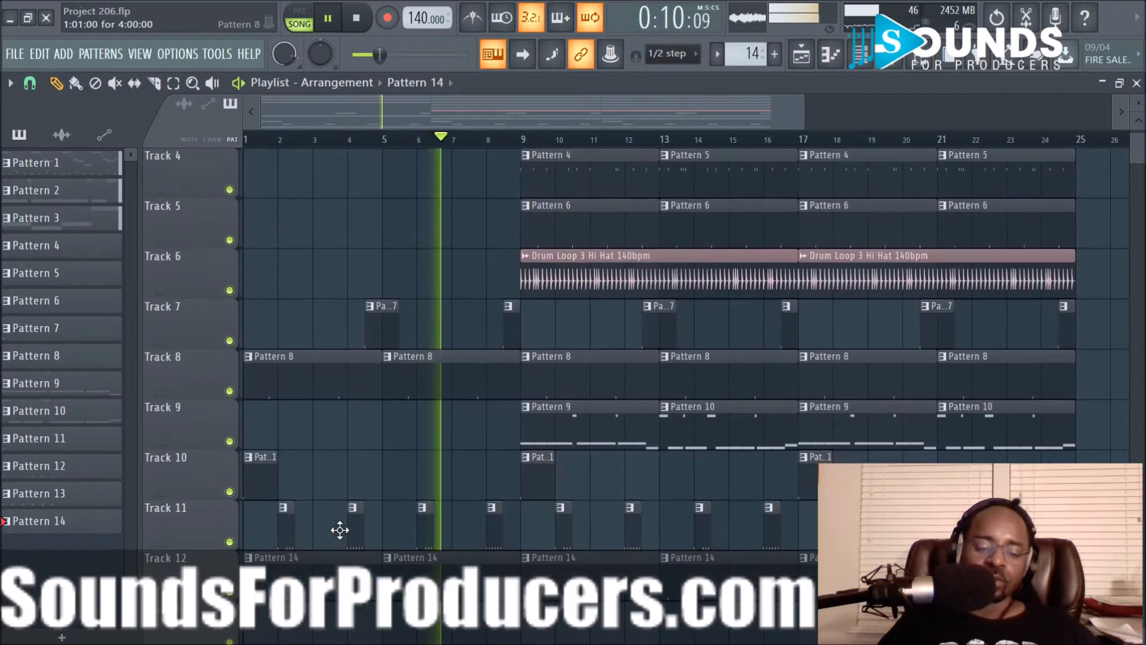
key(space)
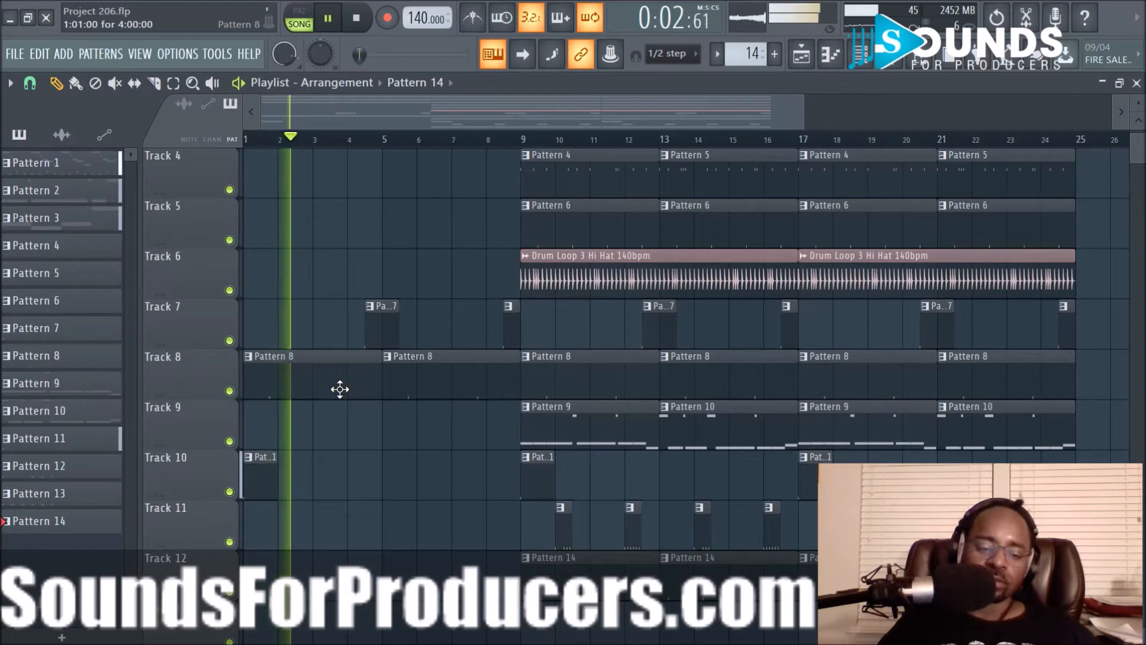
right_click(338, 390)
right_click(397, 389)
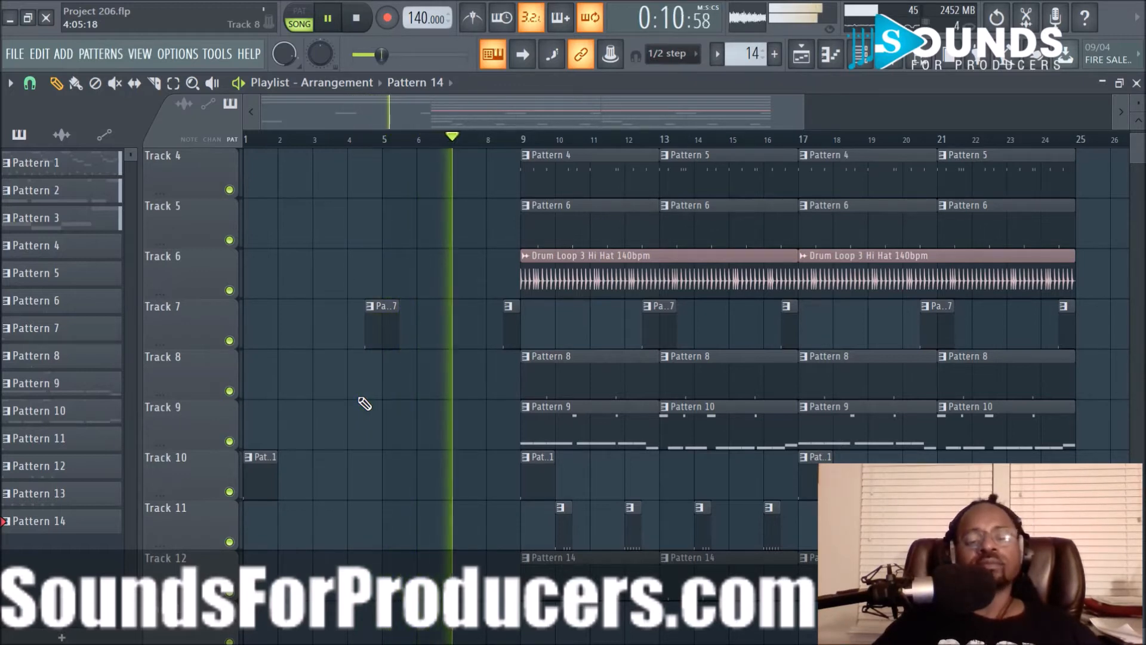
Restart playback and delete the Track 9 and Track 12 clips from bars 9 to 16.
scroll(365, 404, up, 3)
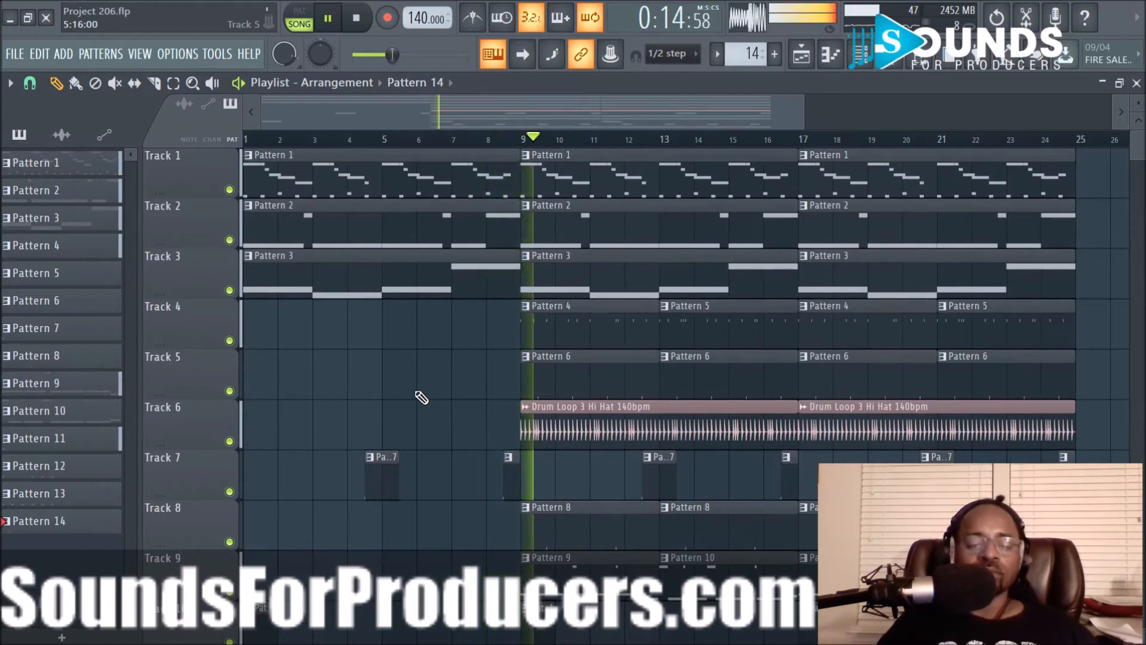
scroll(550, 147, up, 3)
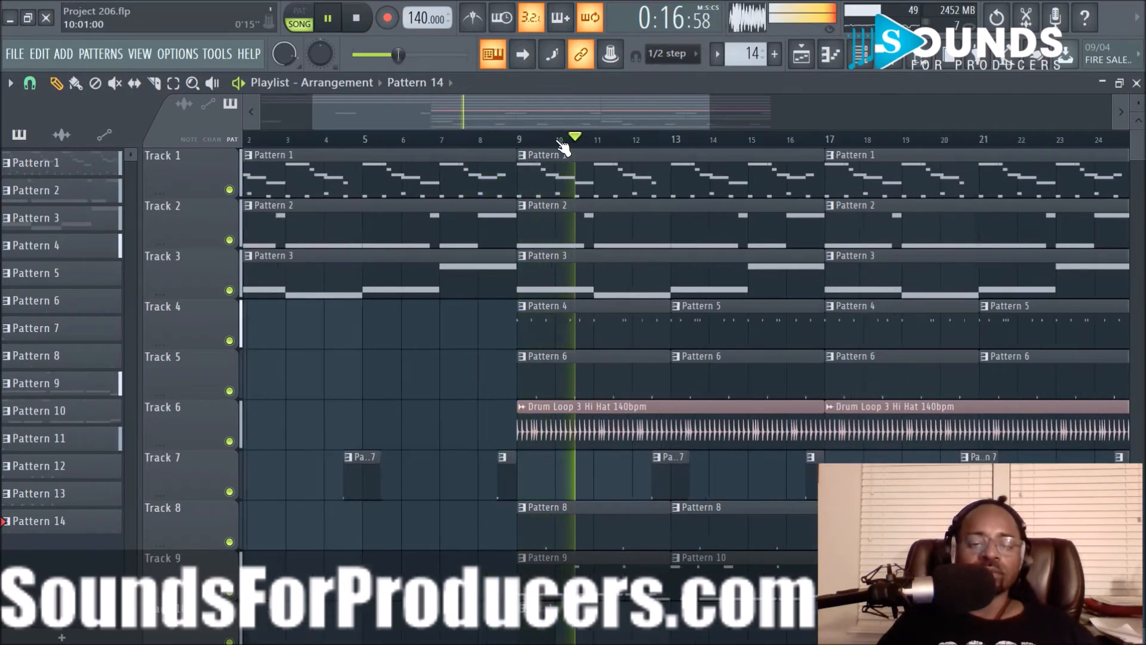
drag(551, 120, 578, 117)
key(space)
key(space)
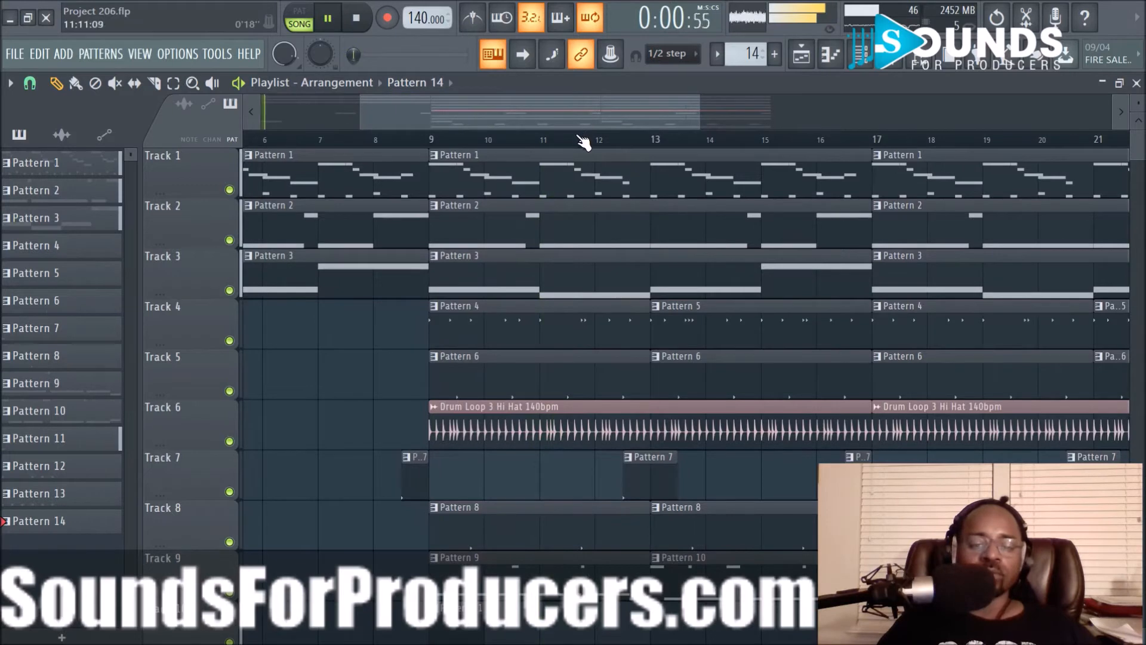
scroll(580, 138, down, 4)
scroll(486, 448, down, 3)
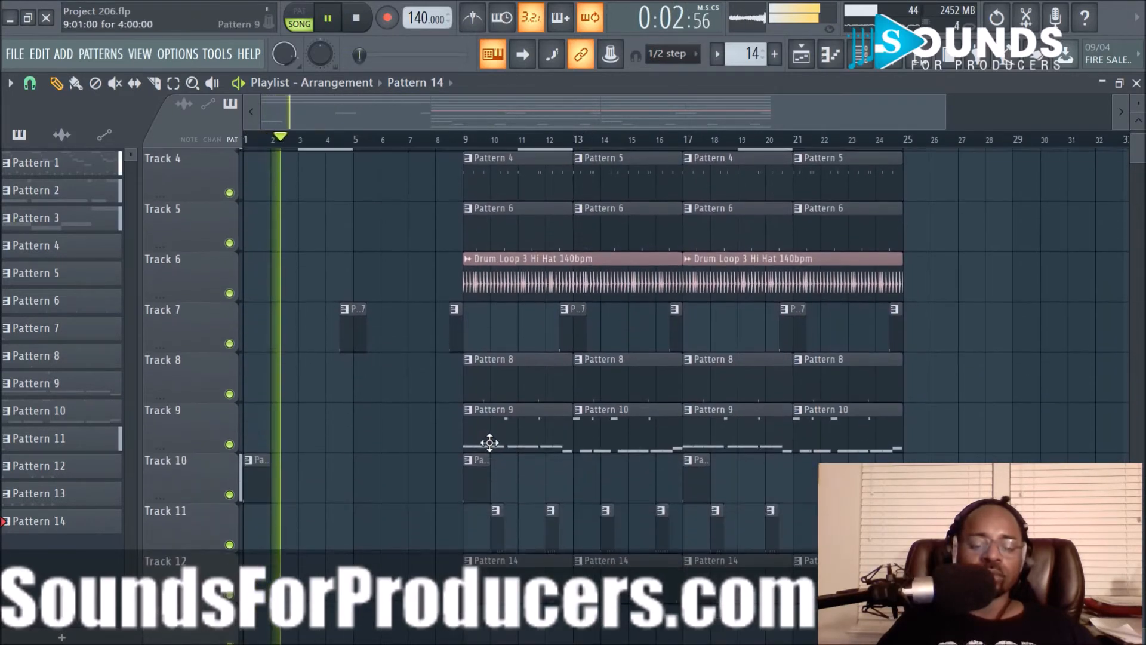
right_click(522, 440)
right_click(591, 435)
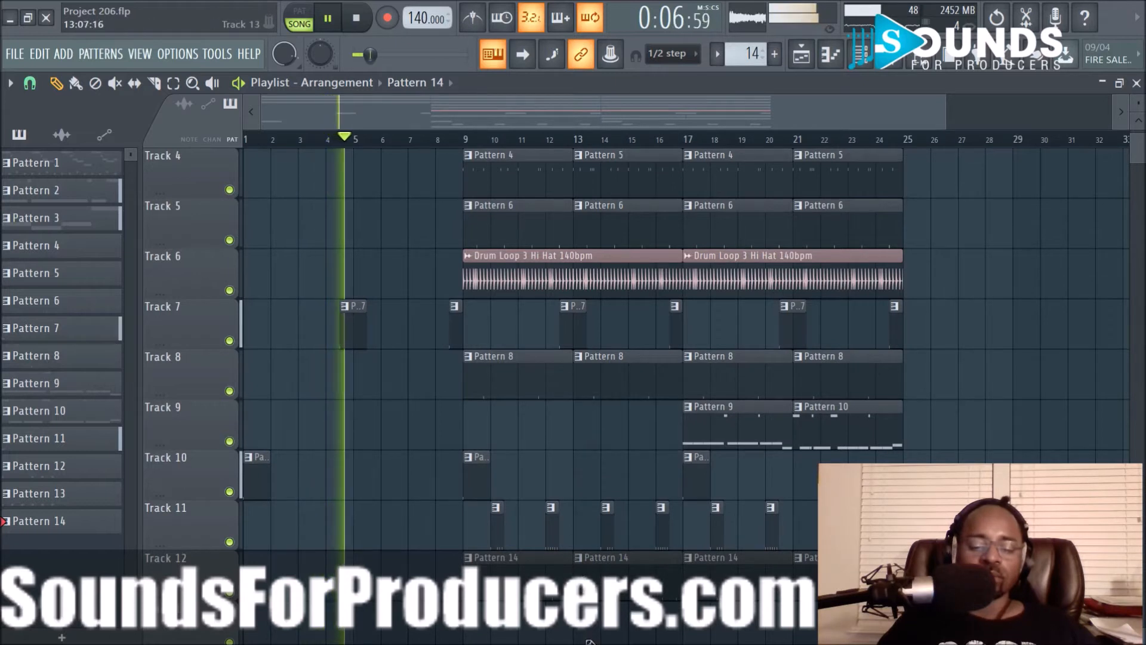
right_click(531, 577)
right_click(597, 574)
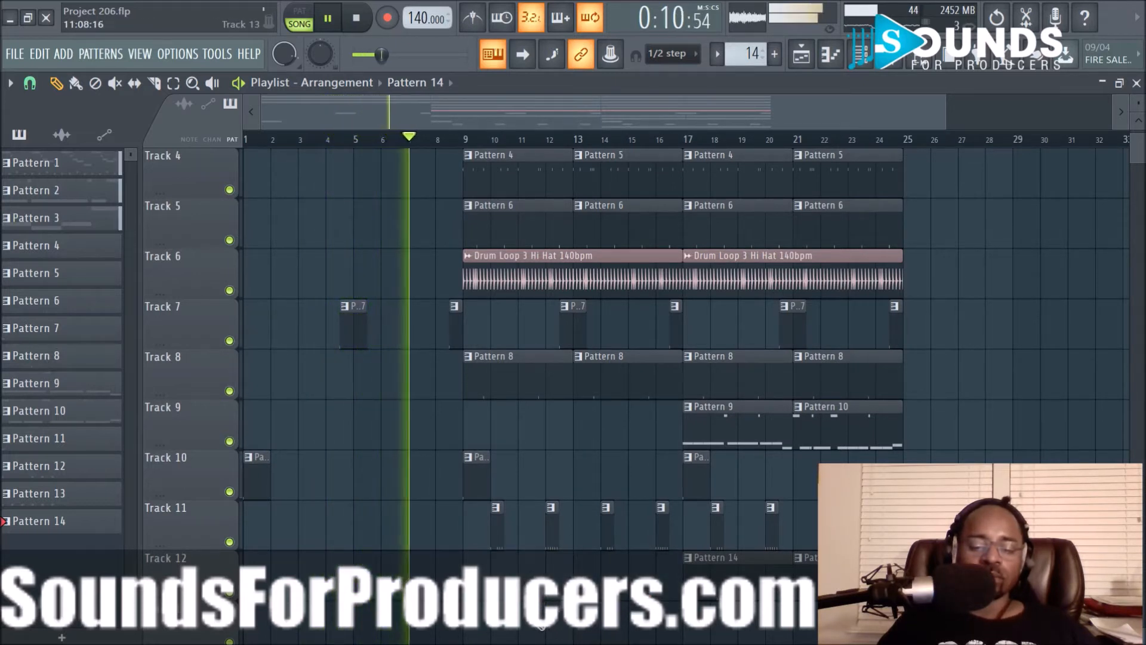
Set a finer playlist snap and shorten the Track 6 hi-hat loop starting at bar 9 to end about 0.4 bar before bar 17.
scroll(540, 621, up, 3)
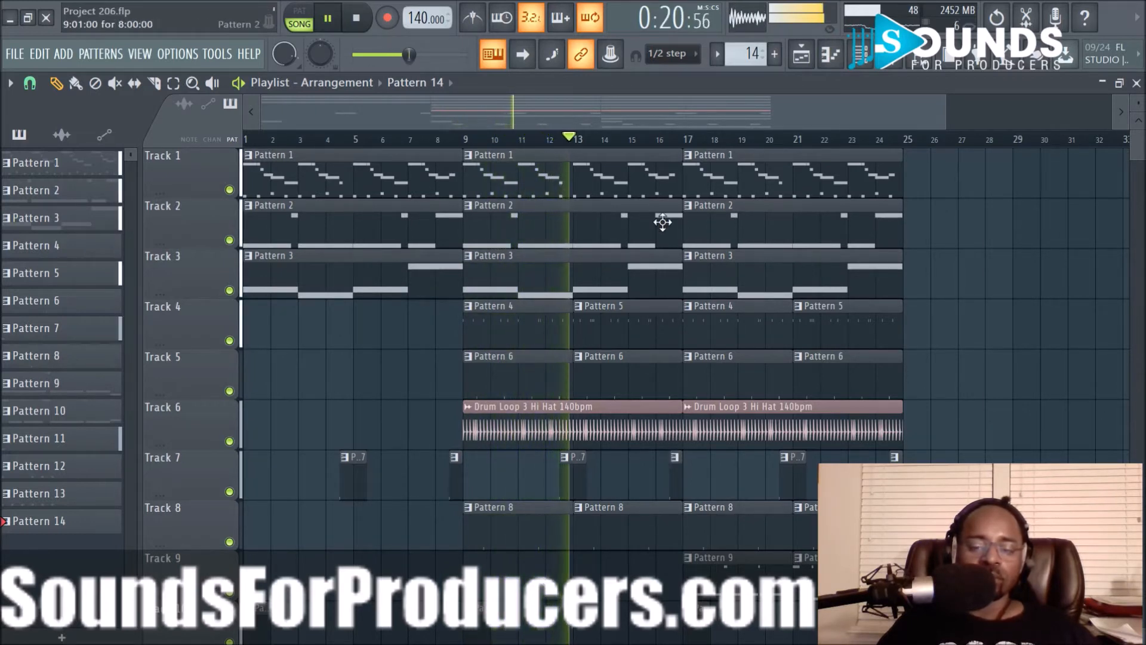
scroll(678, 143, up, 2)
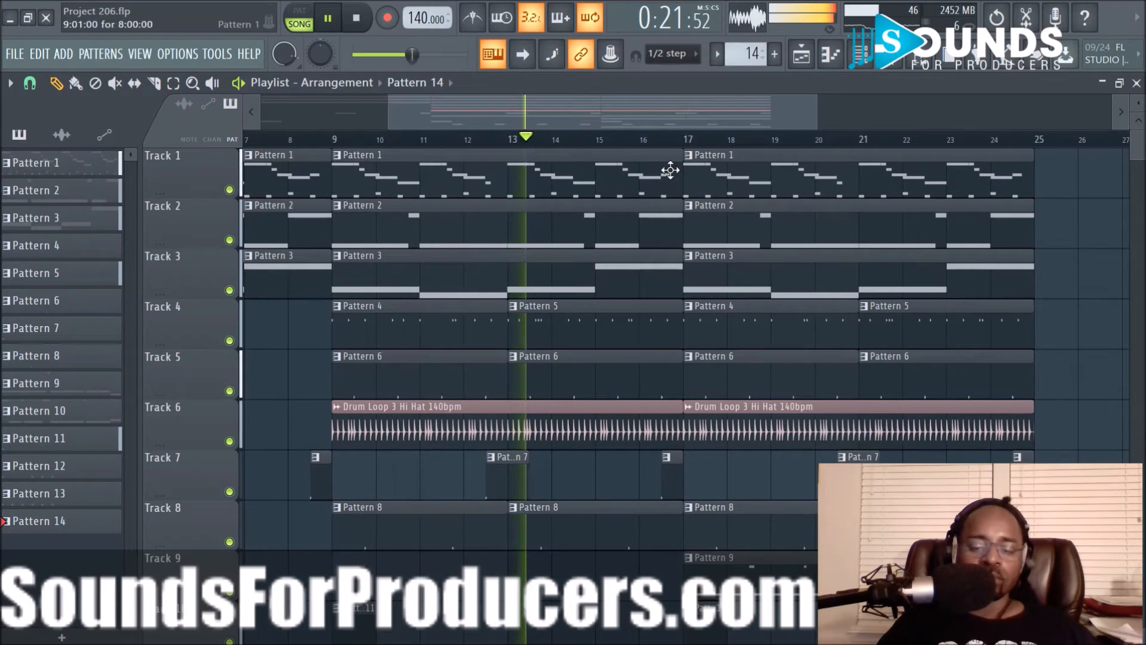
click(39, 83)
click(59, 291)
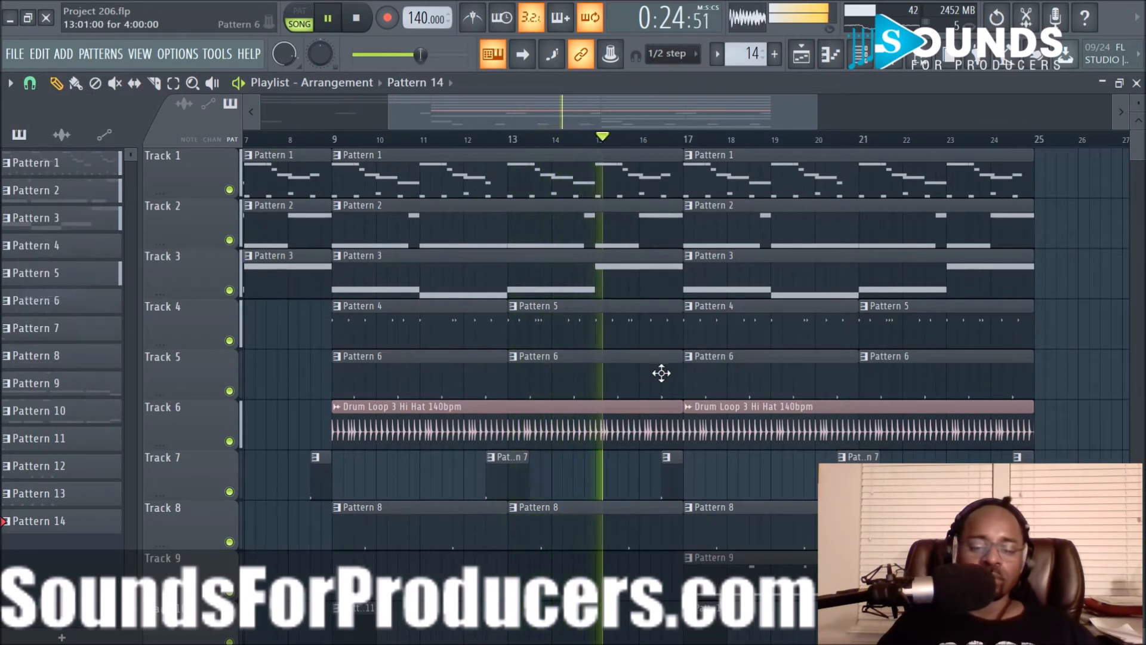
drag(680, 410, 665, 409)
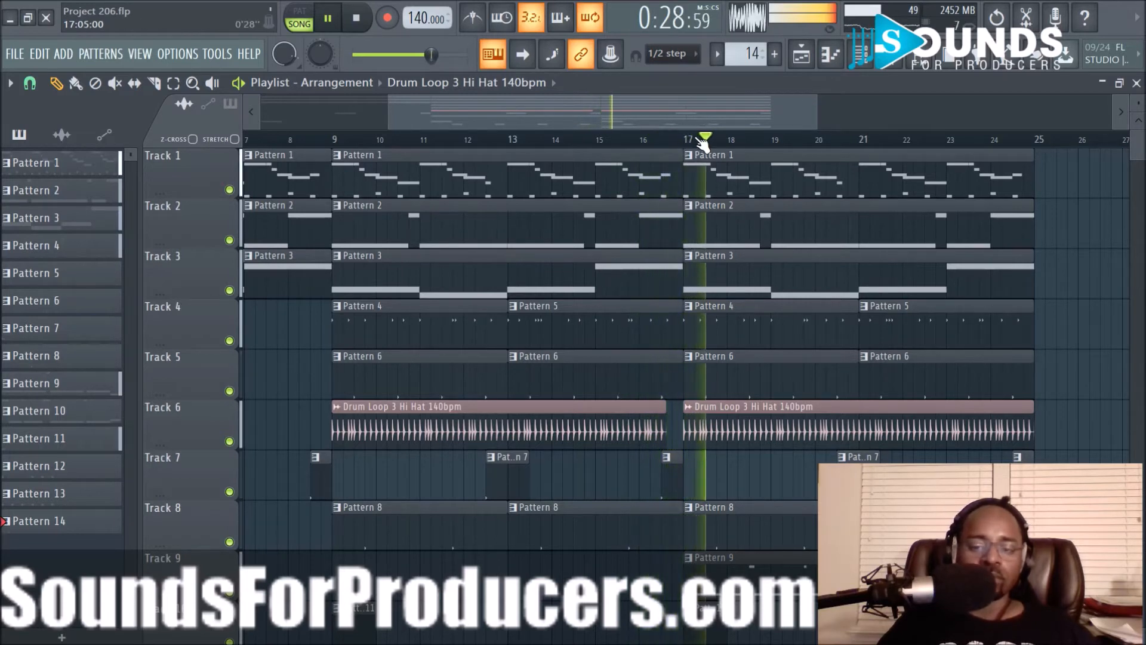
Copy all clips of the section in bars 17 to 24 into bars 25 to 32.
scroll(705, 142, down, 5)
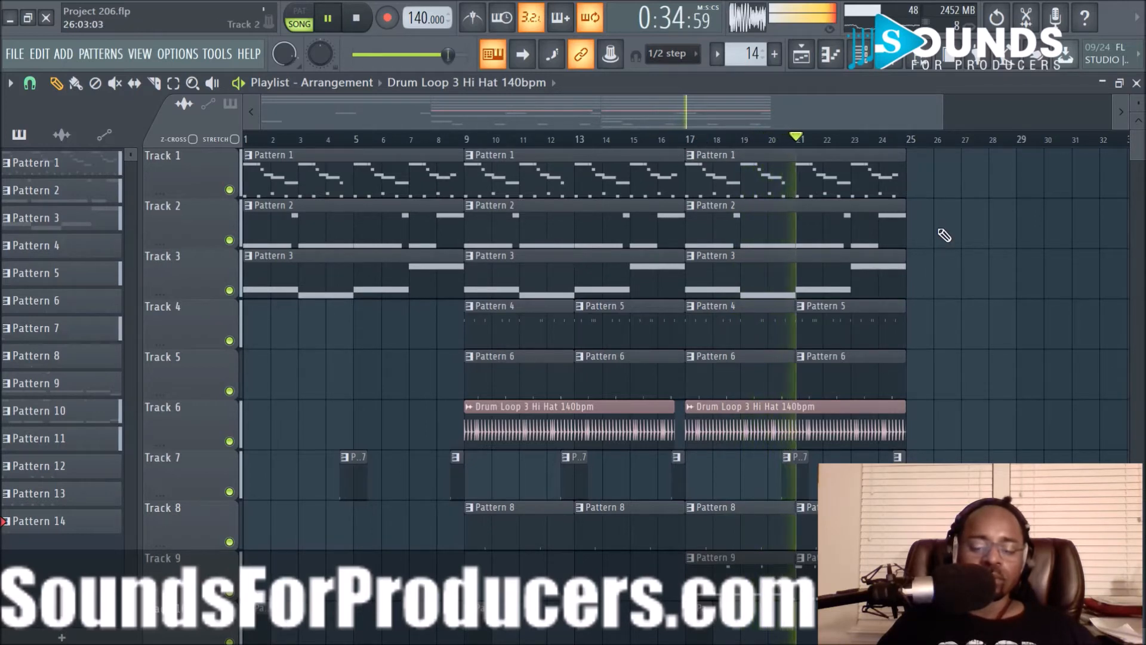
scroll(943, 236, down, 4)
drag(695, 580, 925, 119)
drag(751, 185, 893, 186)
scroll(877, 343, down, 2)
ctrl+click(881, 386)
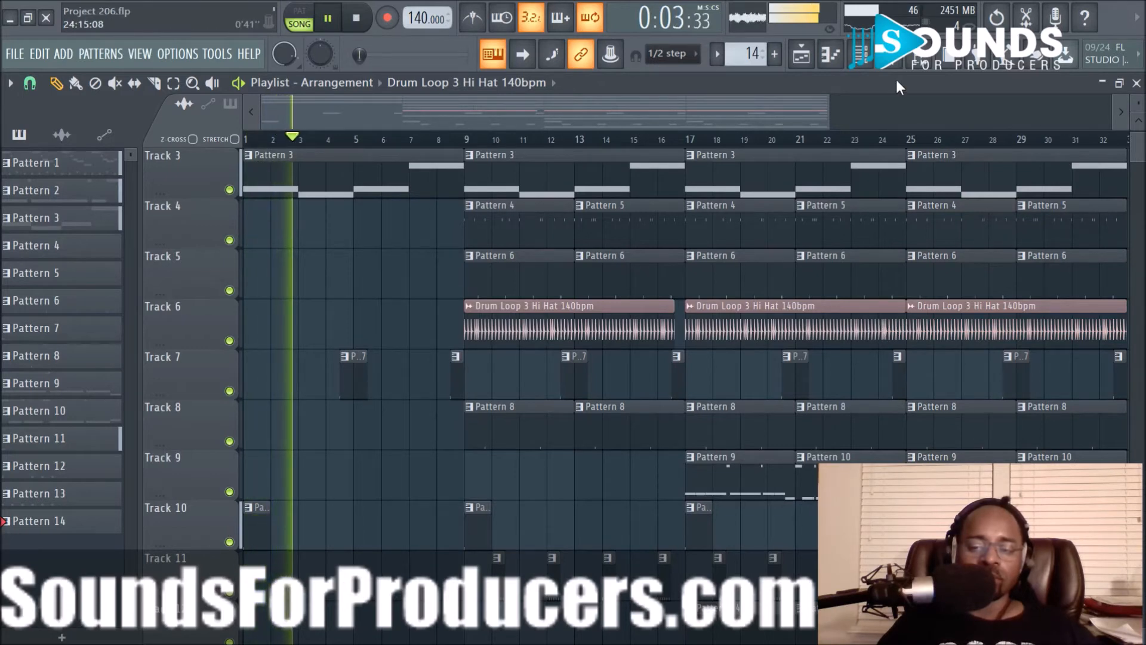
Shorten the Track 6 hi-hat loop at bar 17 to 7:08:00 and Track 9's Pattern 10 clip at bar 21 to about 3.6 bars.
scroll(891, 149, up, 2)
drag(739, 113, 799, 113)
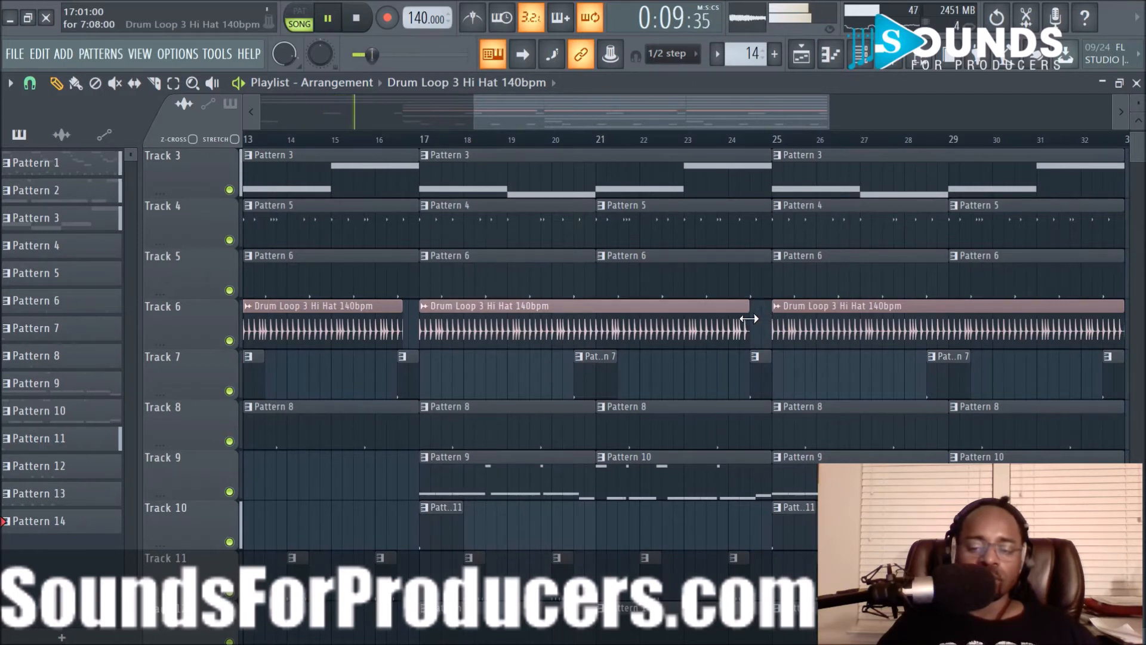
scroll(766, 367, down, 2)
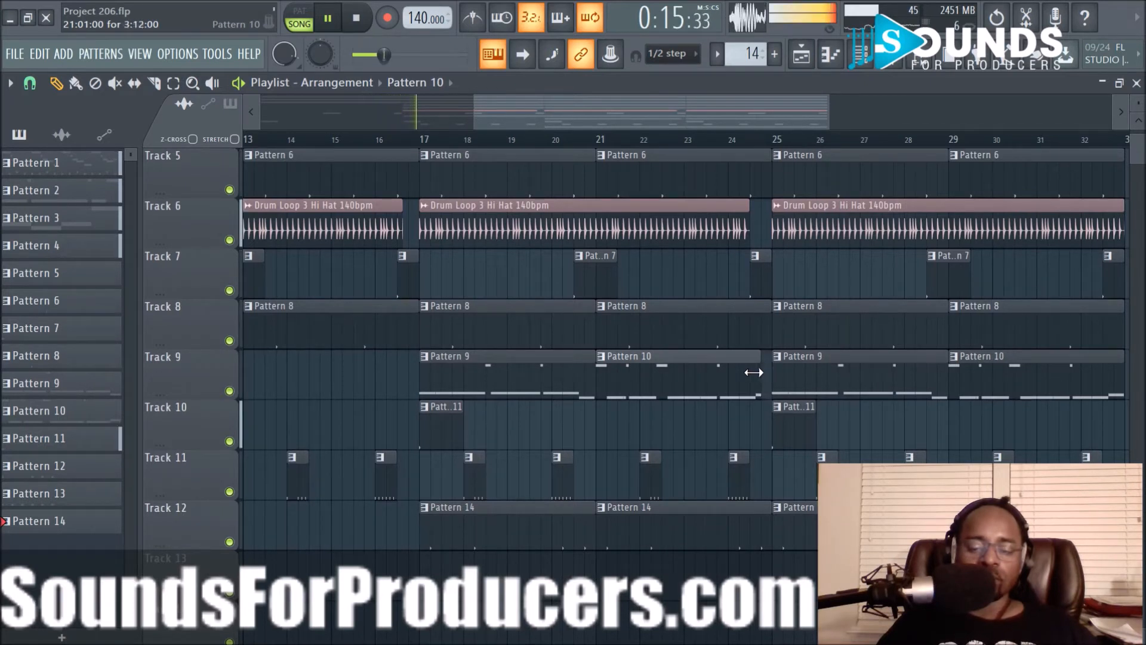
Delete the Track 9 clips from bars 25 to 32 and shorten Track 4's Pattern 5 clip at bar 21 to 3:08:00.
right_click(798, 384)
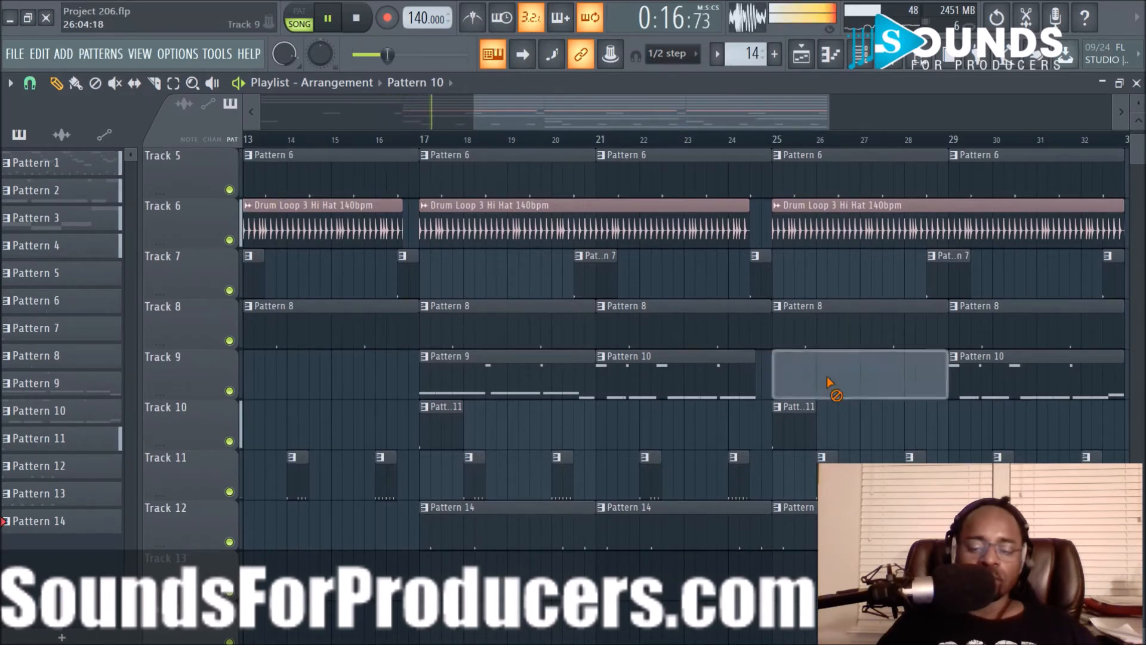
right_click(962, 384)
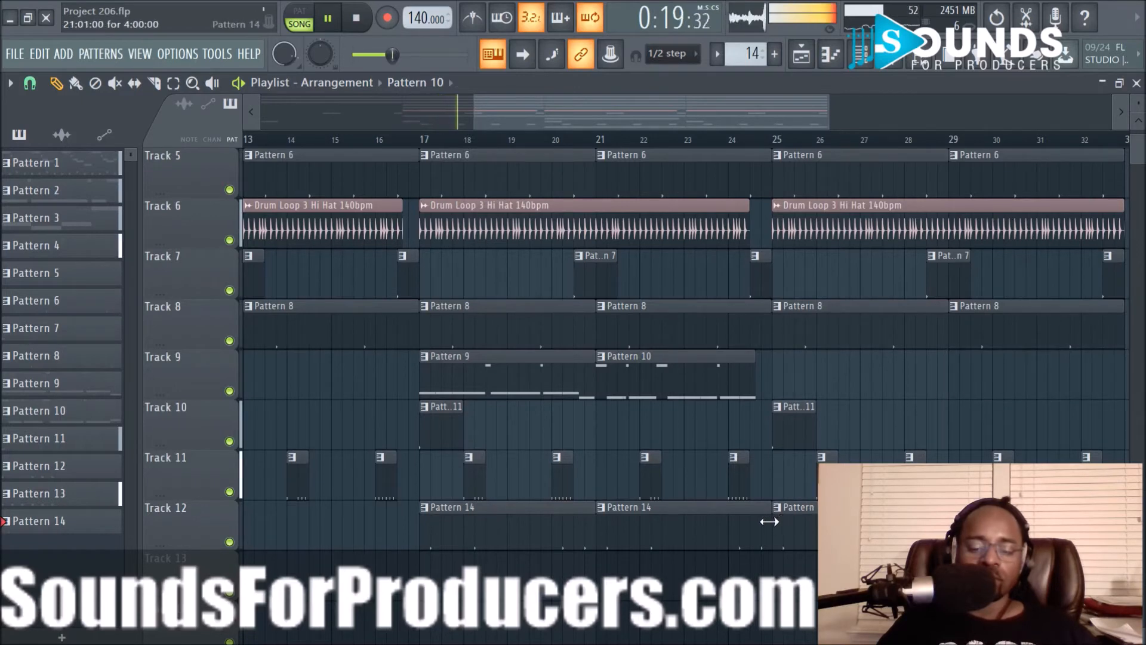
scroll(773, 472, up, 4)
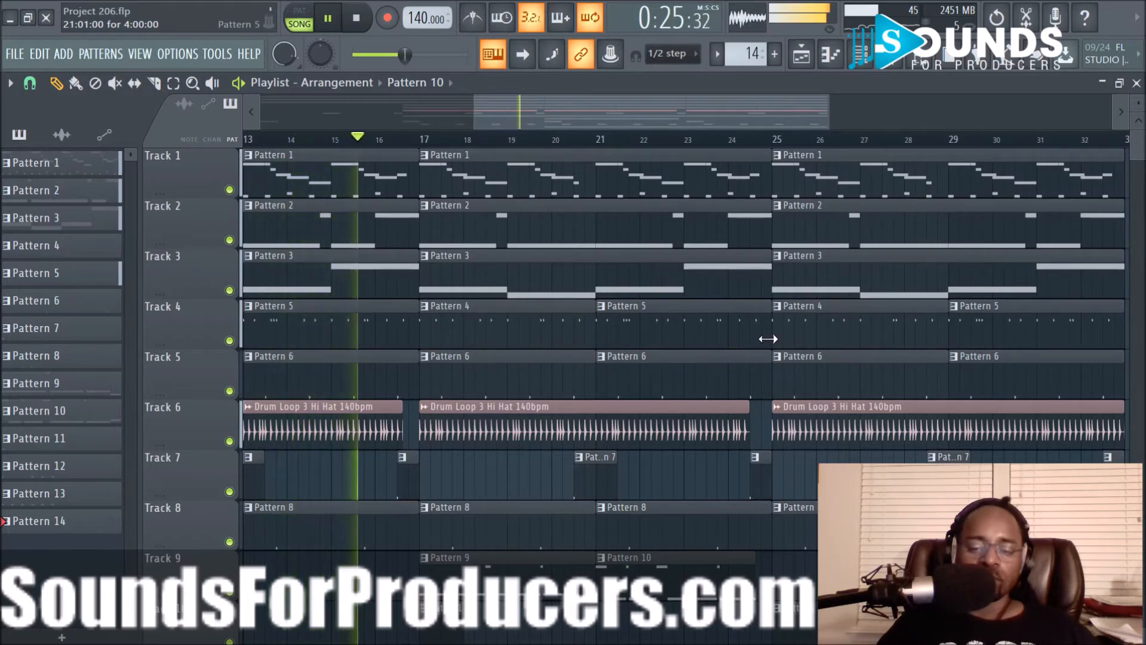
drag(769, 339, 744, 338)
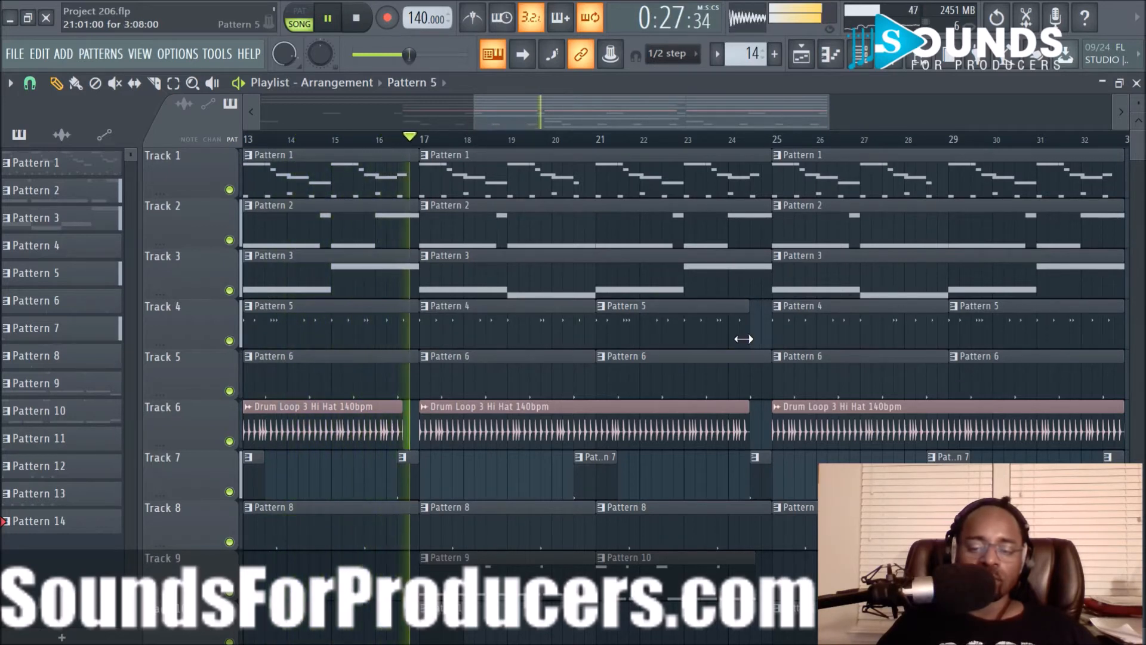
Delete Track 12's Pattern 14 clips from bars 25 to 32.
scroll(747, 340, down, 2)
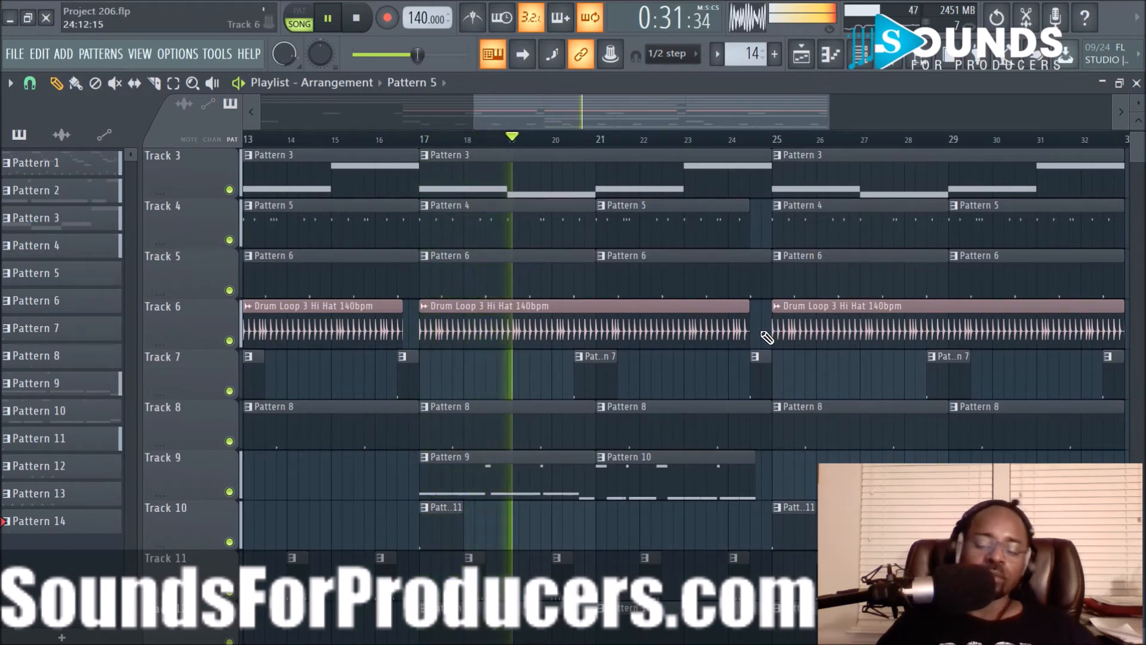
scroll(769, 358, down, 2)
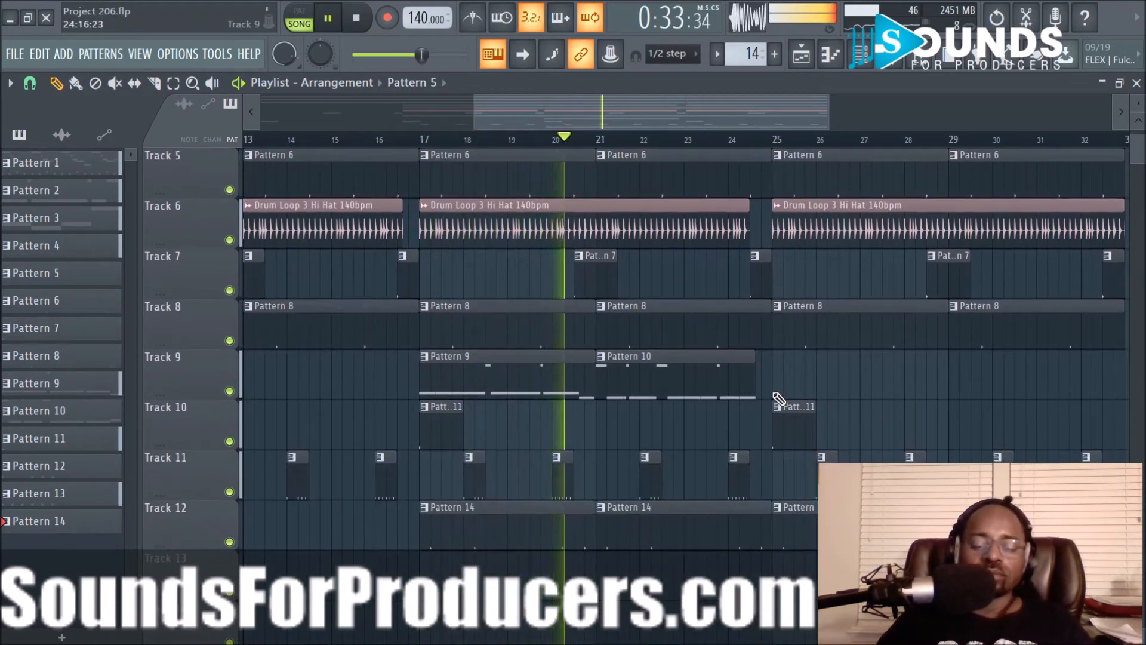
right_click(843, 525)
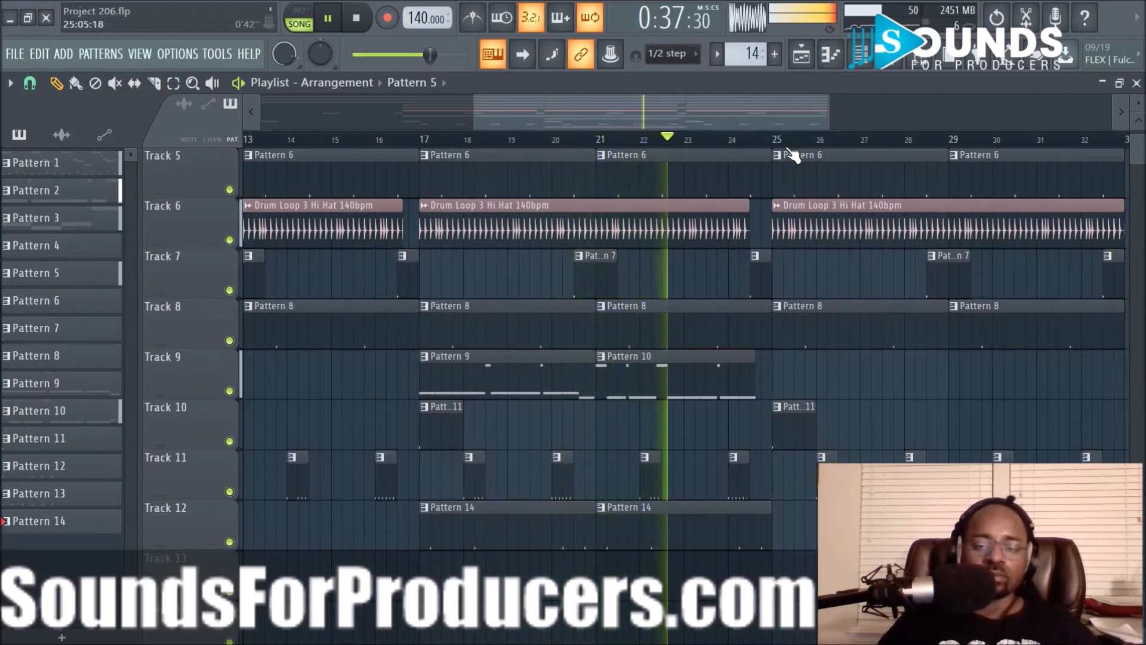
Delete the Pattern 2 clip on Track 2 and the Pattern 3 clip on Track 3 that start at bar 25.
scroll(792, 154, down, 4)
scroll(814, 317, up, 3)
scroll(787, 192, up, 1)
scroll(797, 145, down, 2)
drag(789, 107, 909, 106)
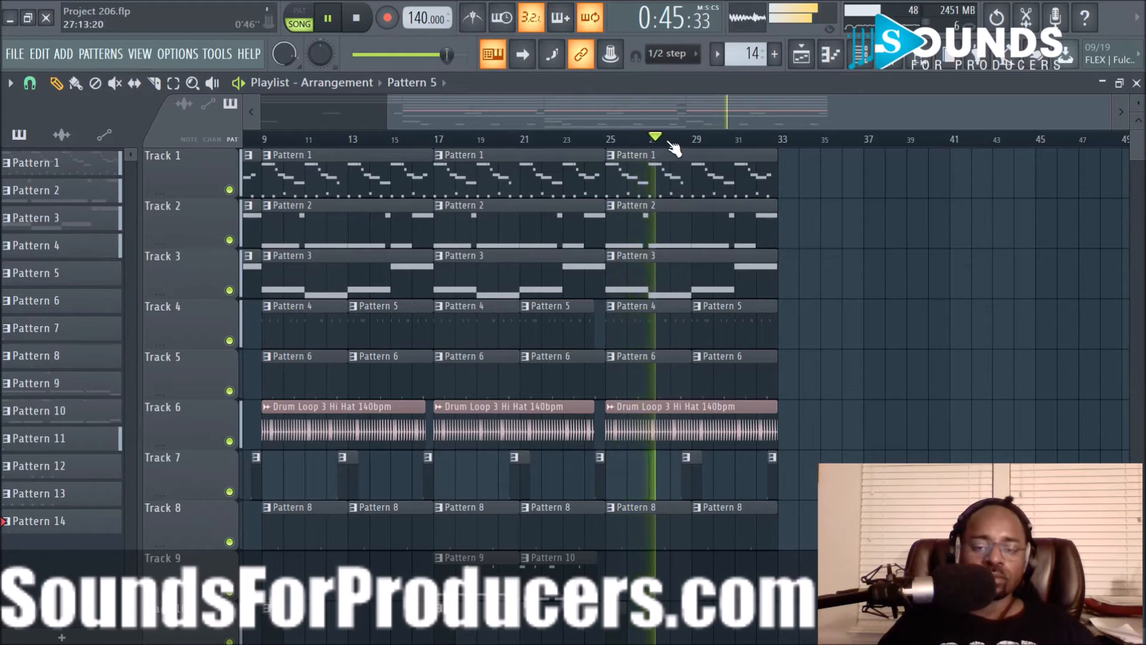
scroll(670, 143, up, 2)
click(491, 143)
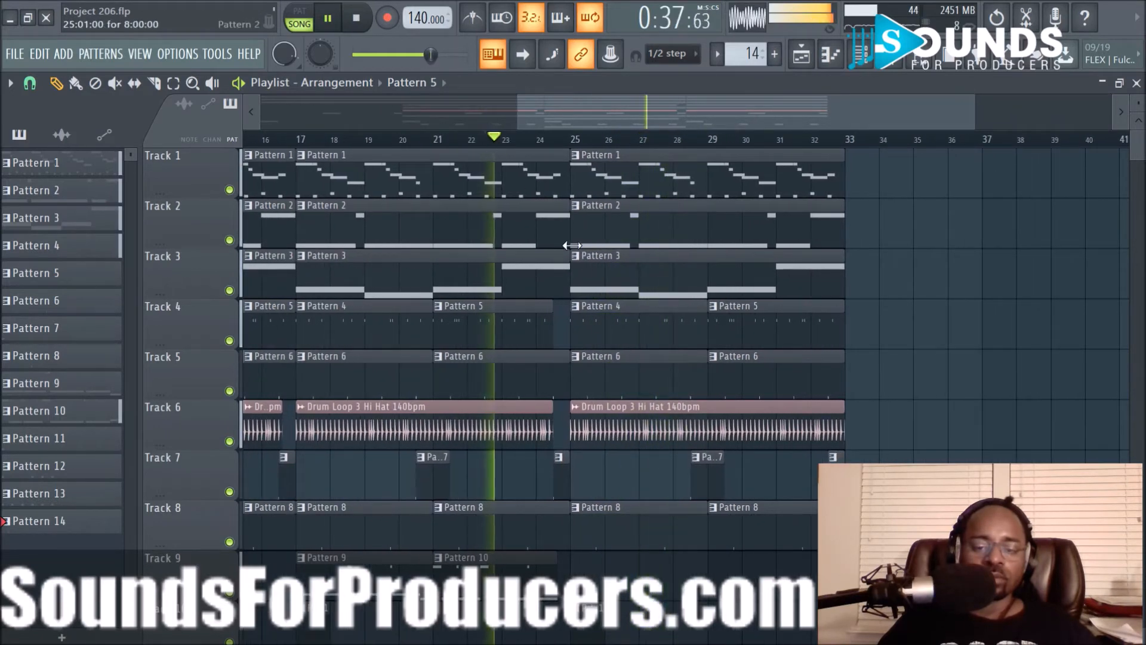
right_click(615, 232)
right_click(632, 262)
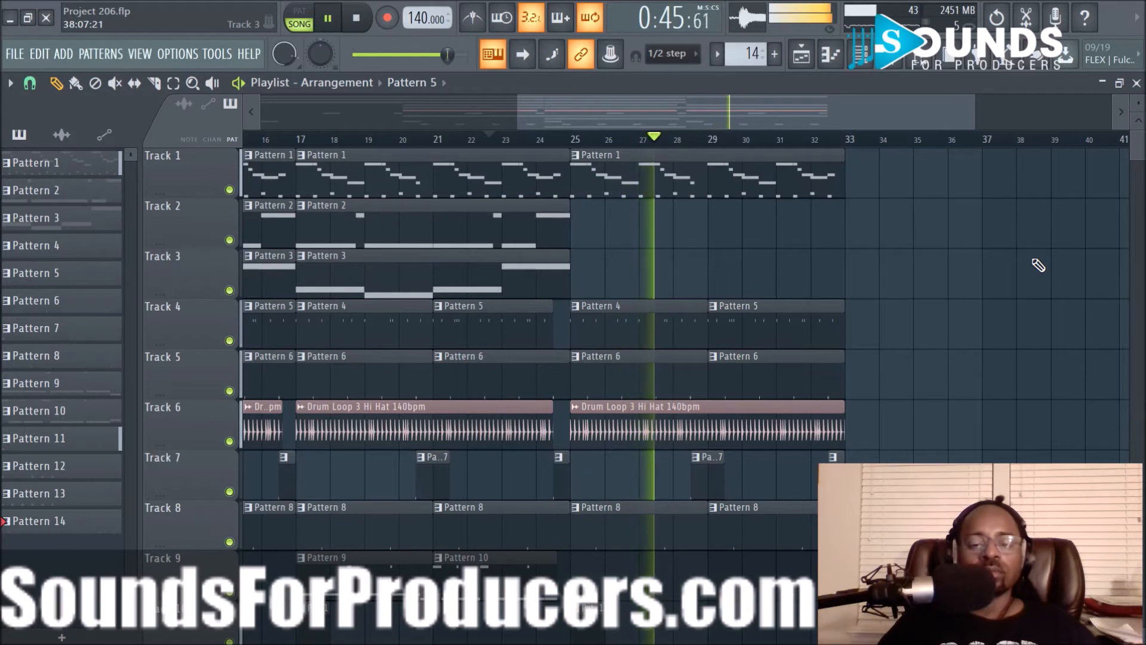
Make Track 1's clip at bar 25 a unique pattern and open its notes in the piano roll.
click(579, 156)
click(604, 258)
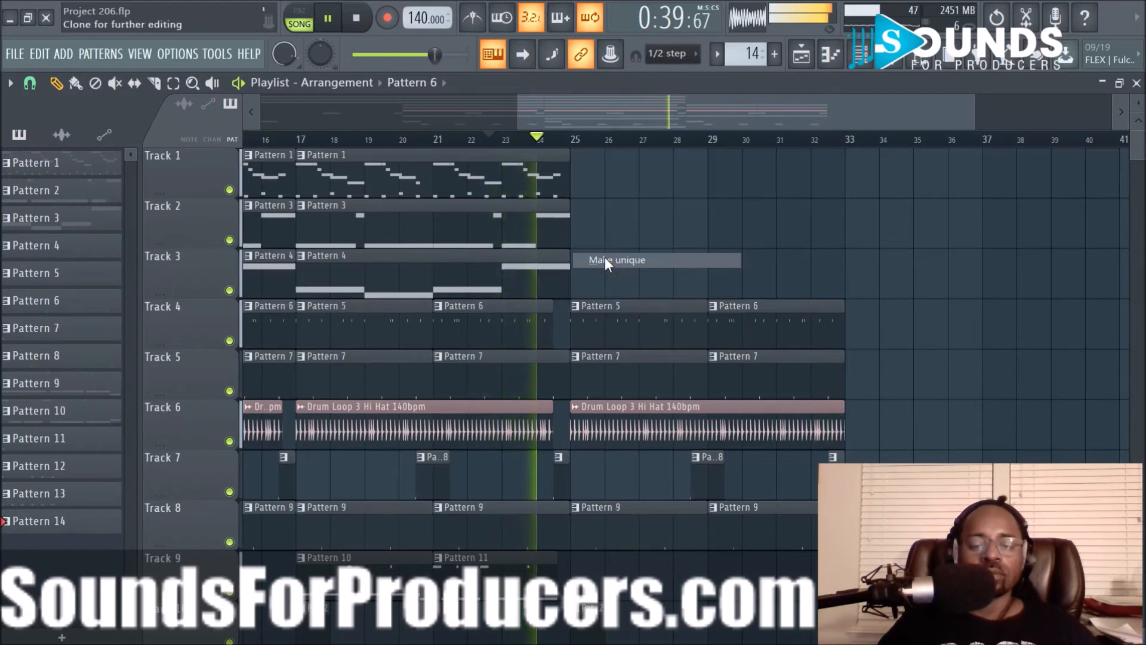
double_click(606, 191)
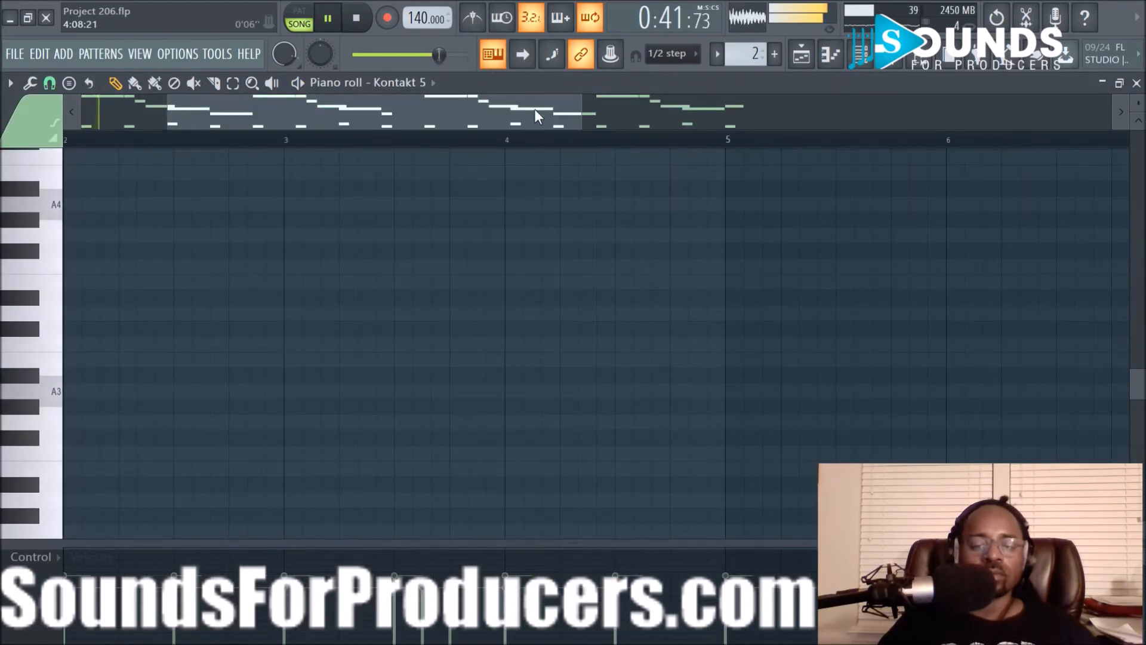
scroll(547, 213, up, 2)
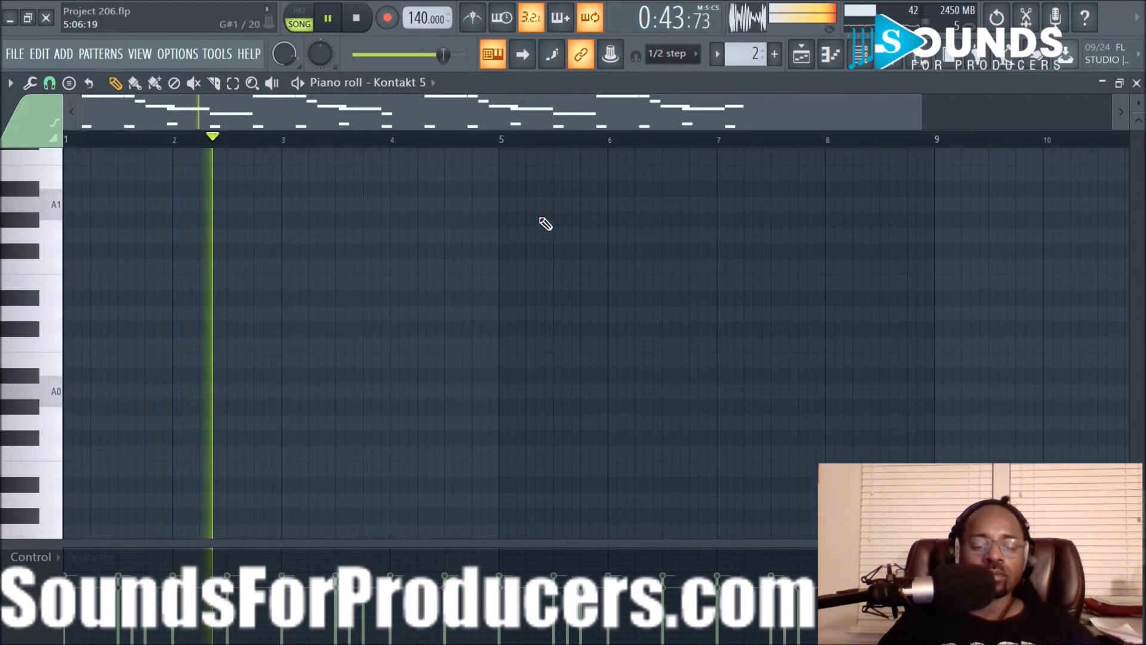
scroll(546, 224, up, 18)
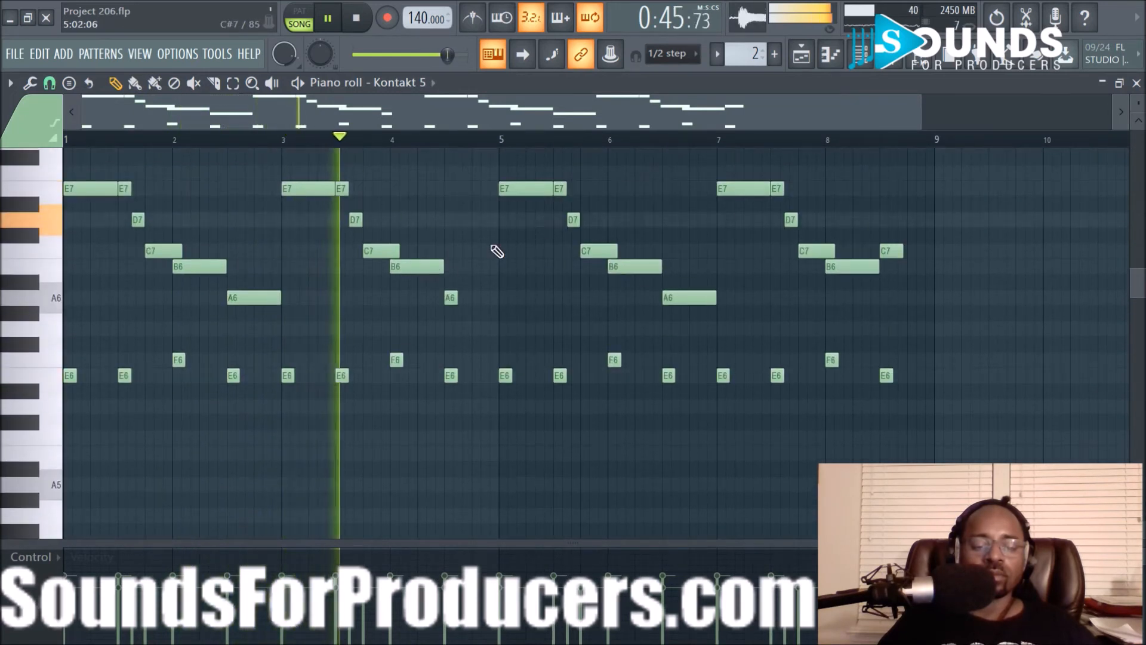
Select the lower E6 and F6 notes and lengthen them with the articulator so each reaches the next note.
drag(930, 411, 28, 326)
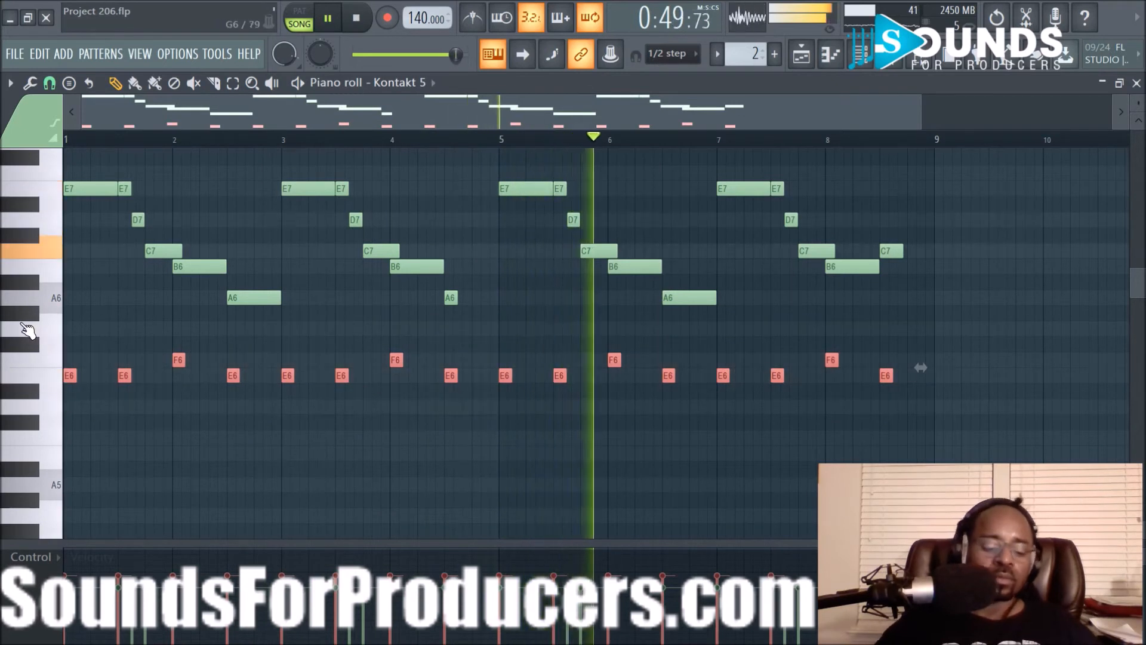
key(alt+l)
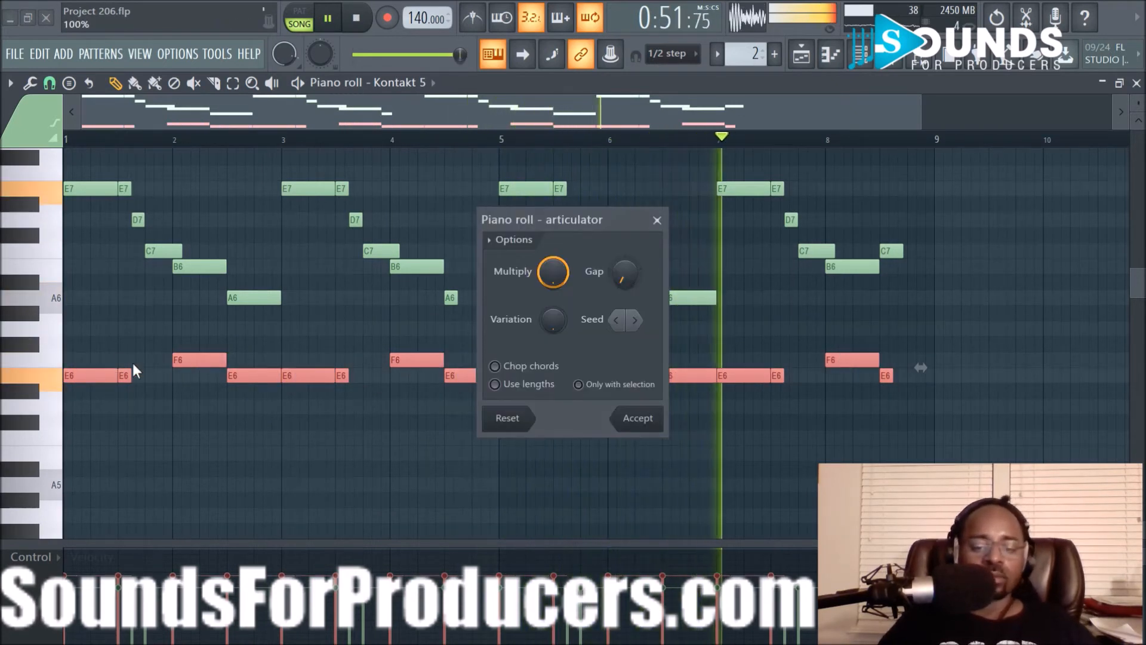
click(631, 418)
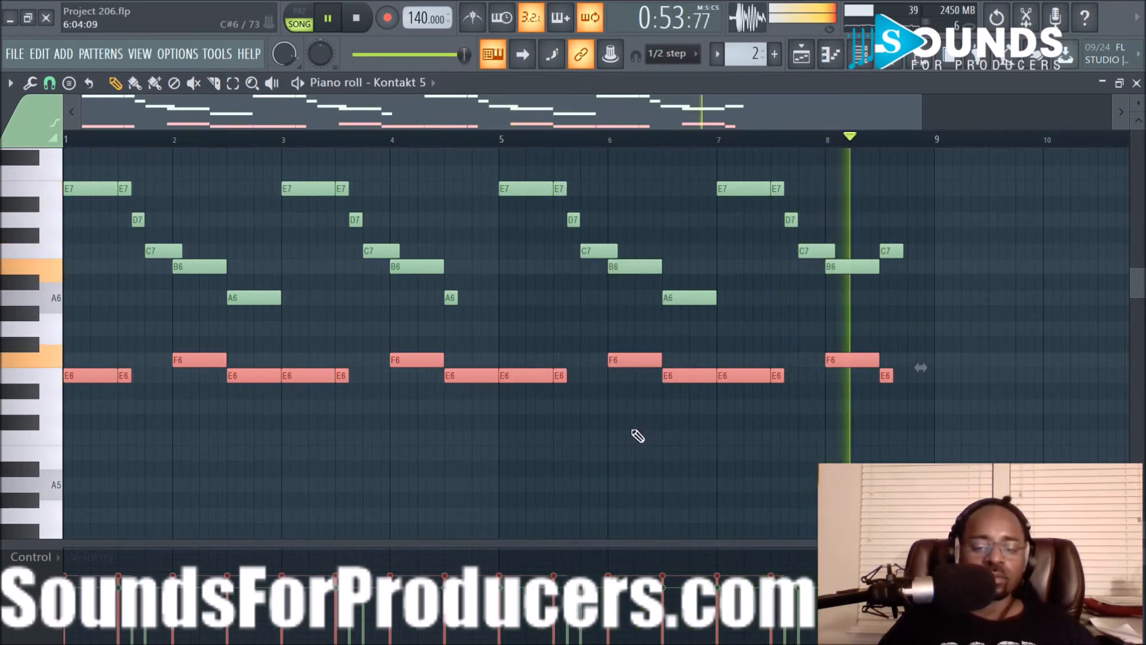
key(space)
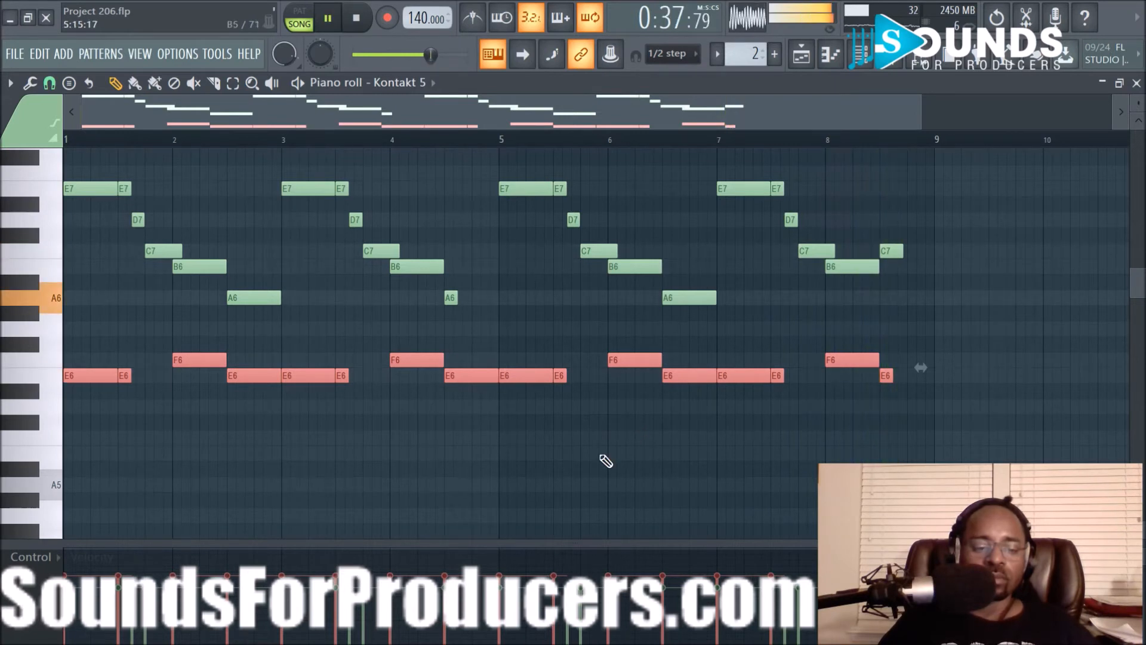
Try transposing all notes of the pattern down an octave.
key(ctrl+a)
key(ctrl+Down)
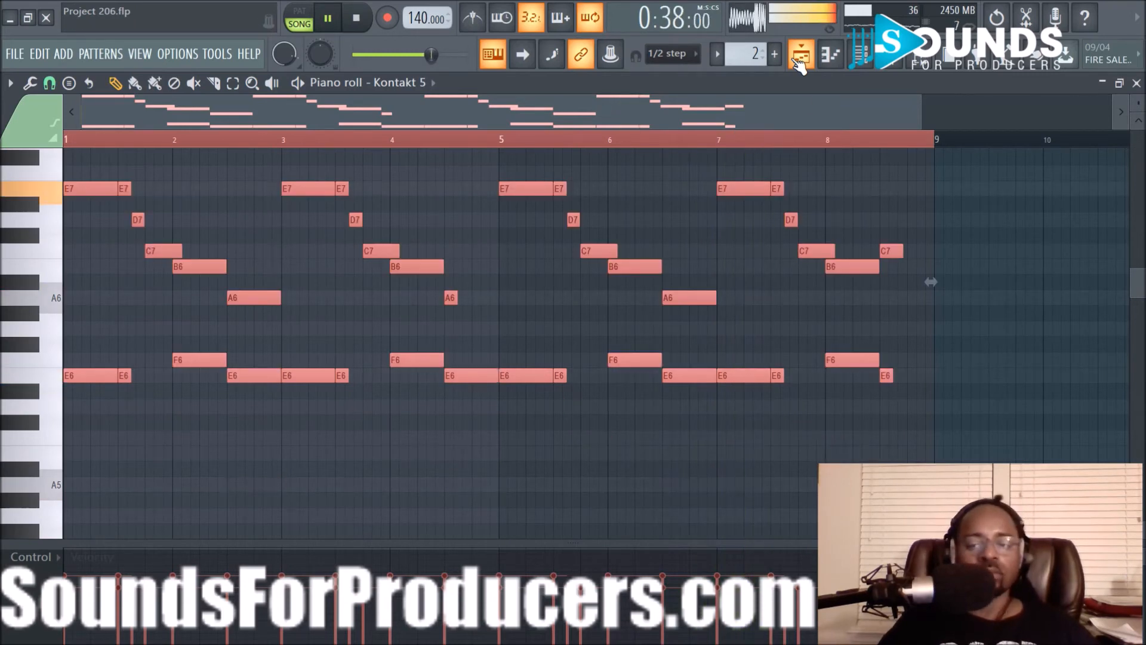
click(802, 424)
Return to the playlist and try a copy of Track 3's Pattern 4 clip at bar 25, deleting it again.
click(800, 57)
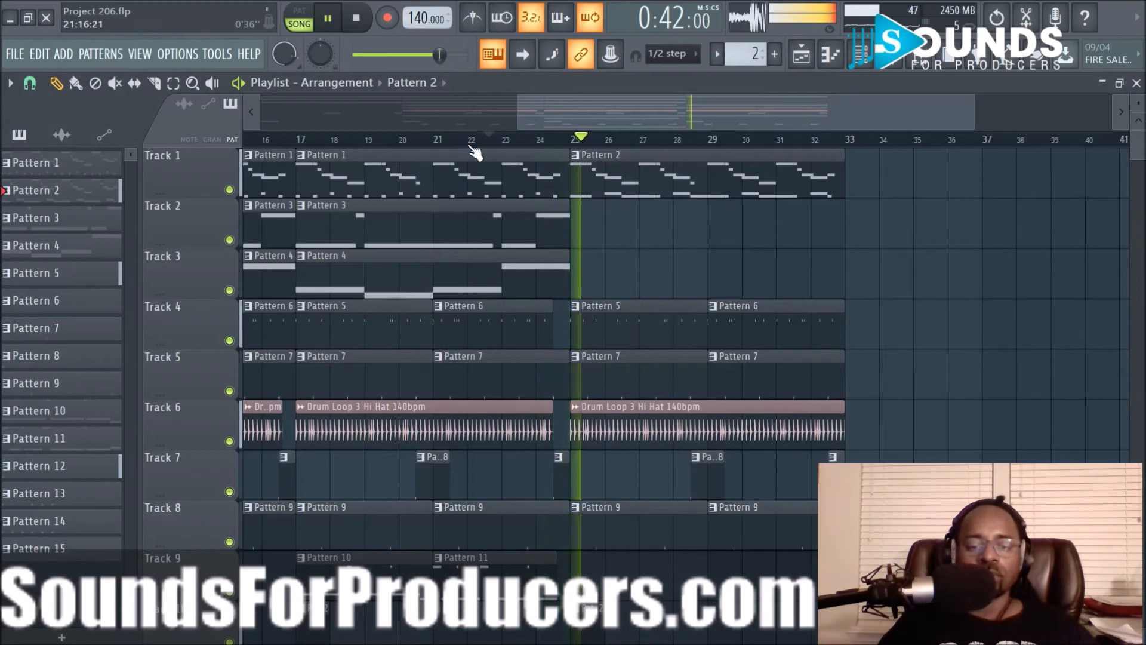
scroll(471, 161, down, 2)
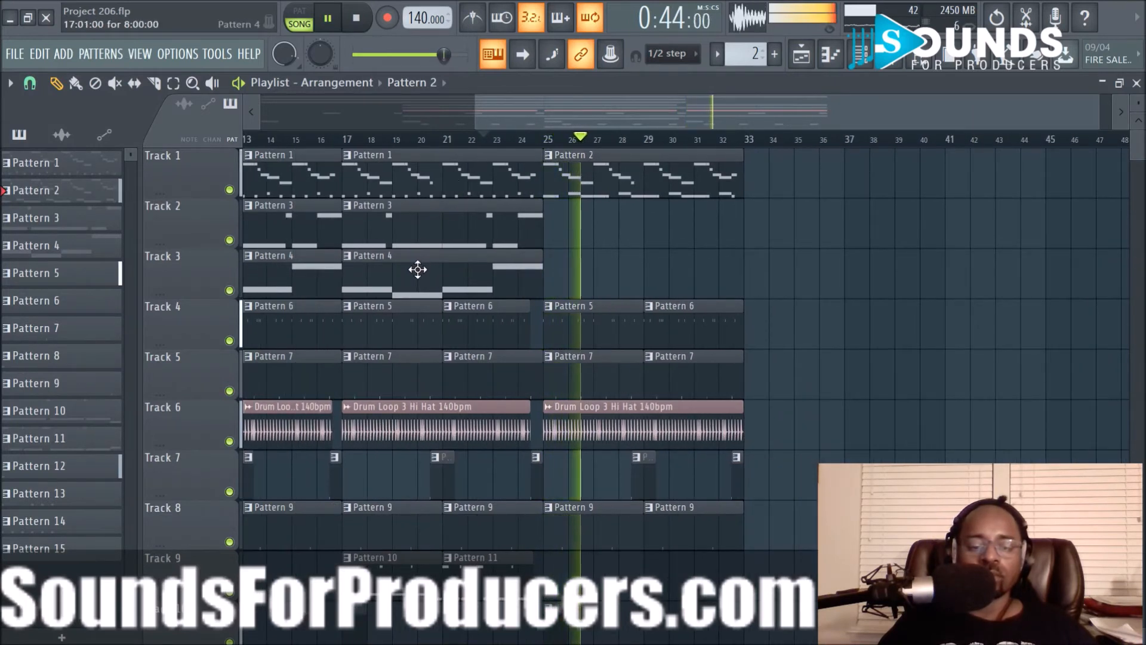
drag(417, 266, 616, 280)
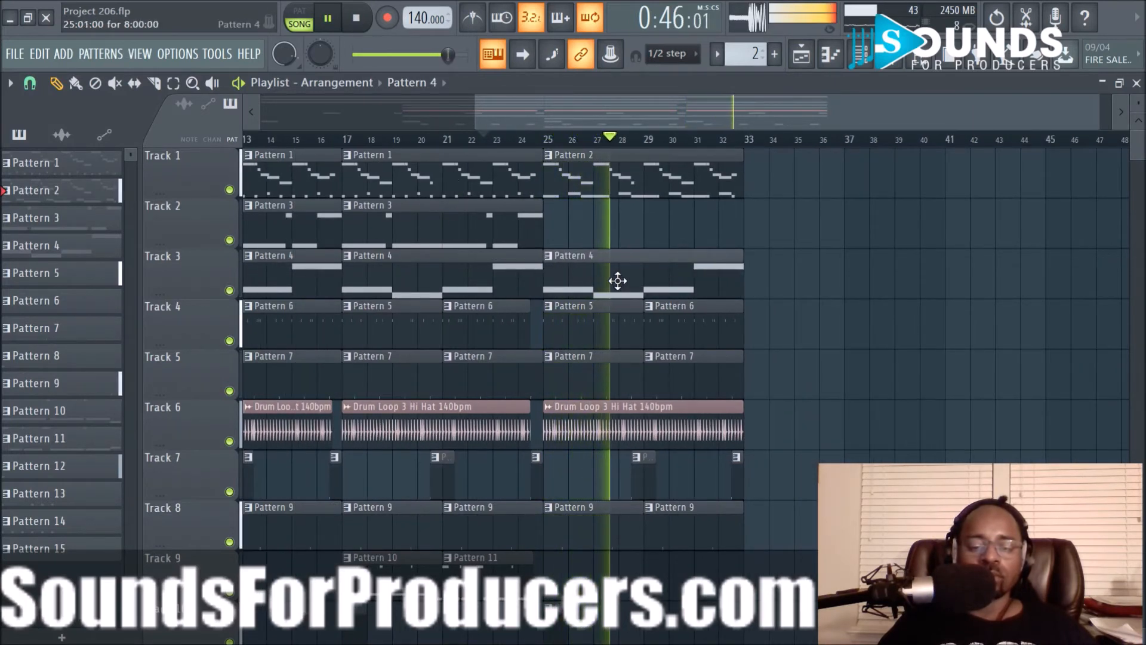
right_click(620, 285)
drag(351, 260, 577, 295)
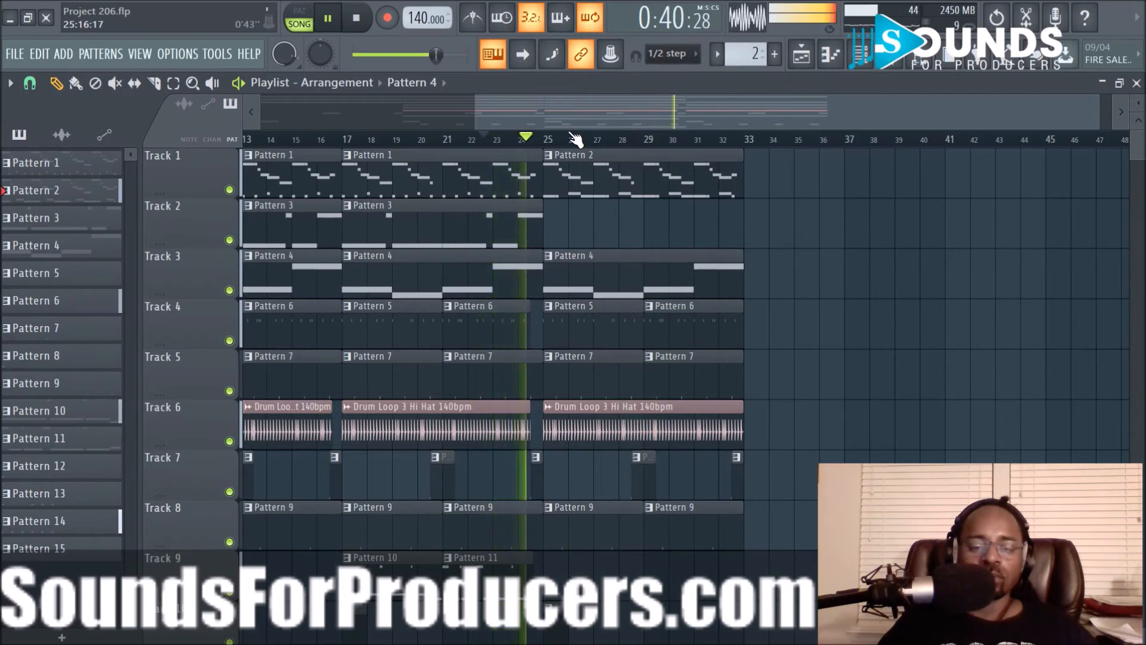
scroll(575, 139, down, 2)
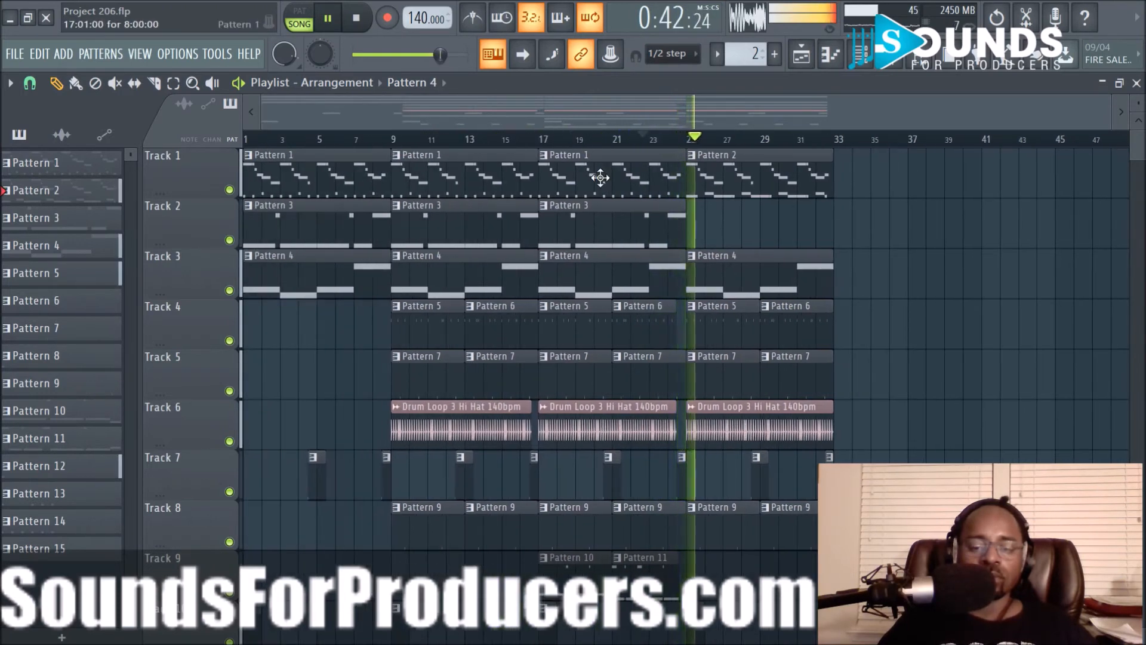
right_click(716, 276)
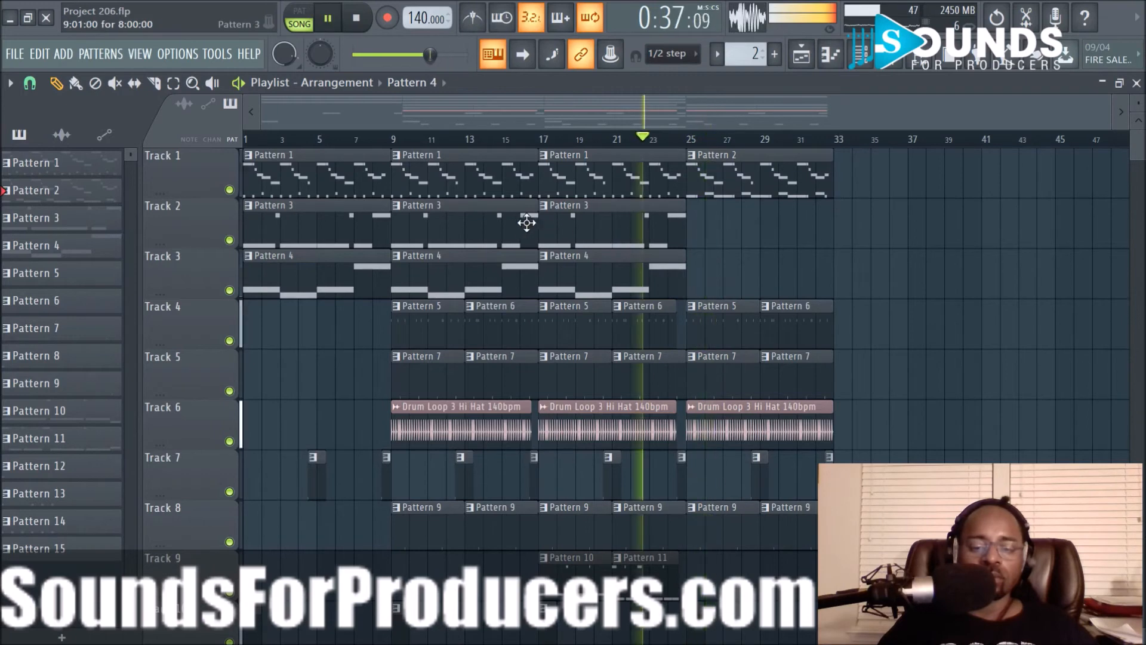
Copy Track 2's Pattern 3 clip from bar 17 to bar 25.
drag(570, 245, 713, 246)
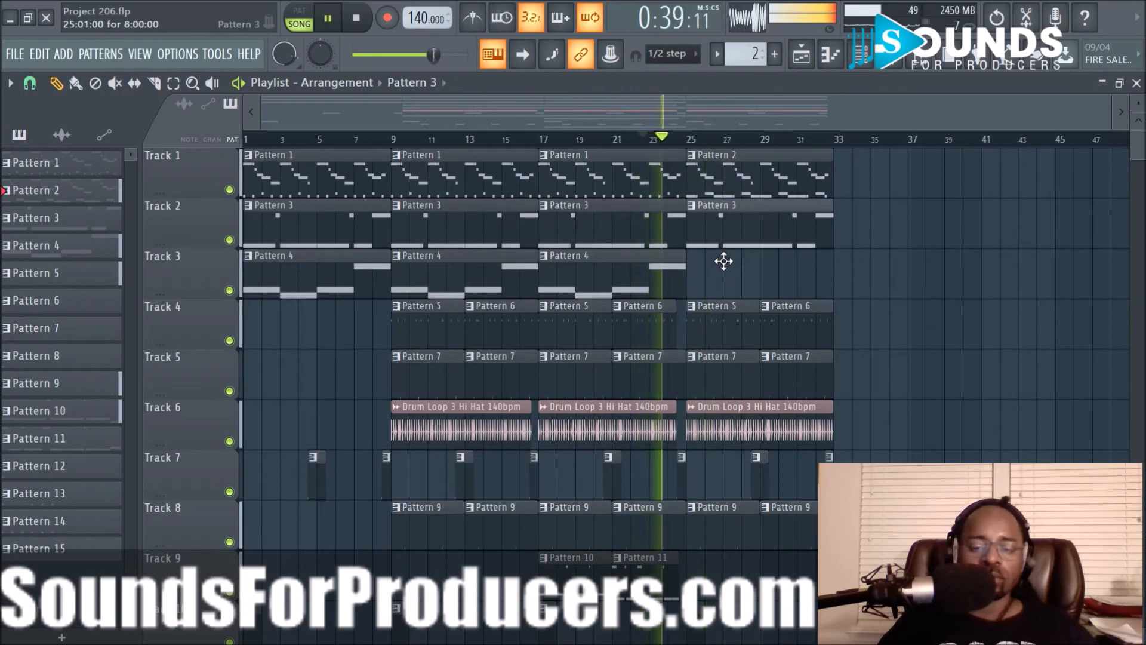
scroll(749, 146, up, 3)
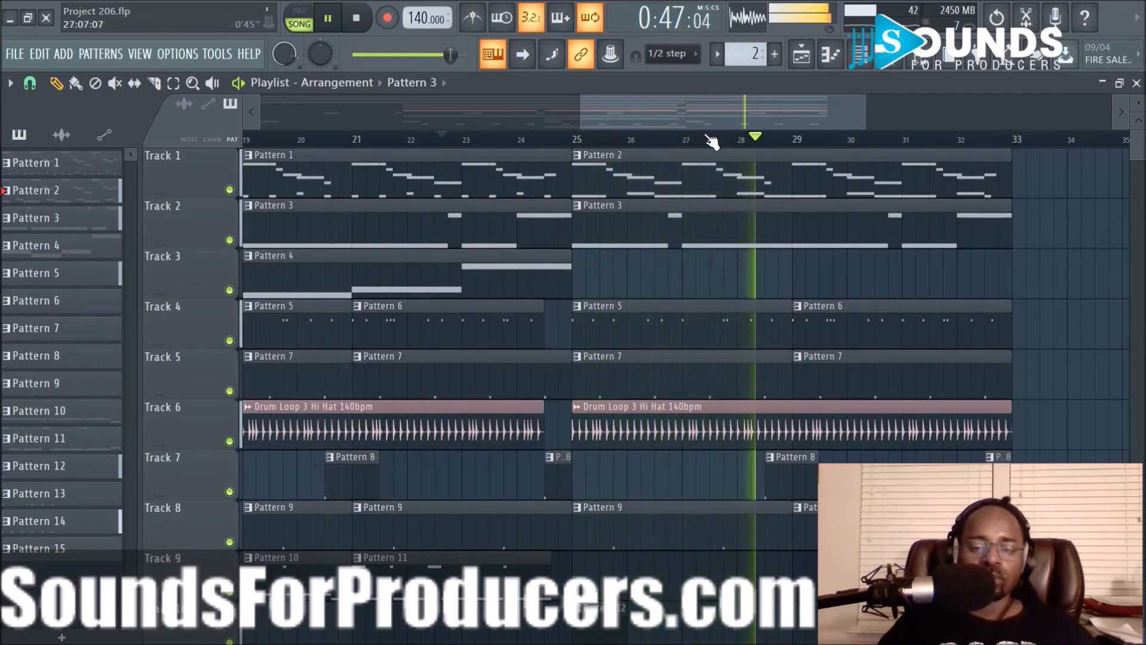
scroll(710, 142, down, 3)
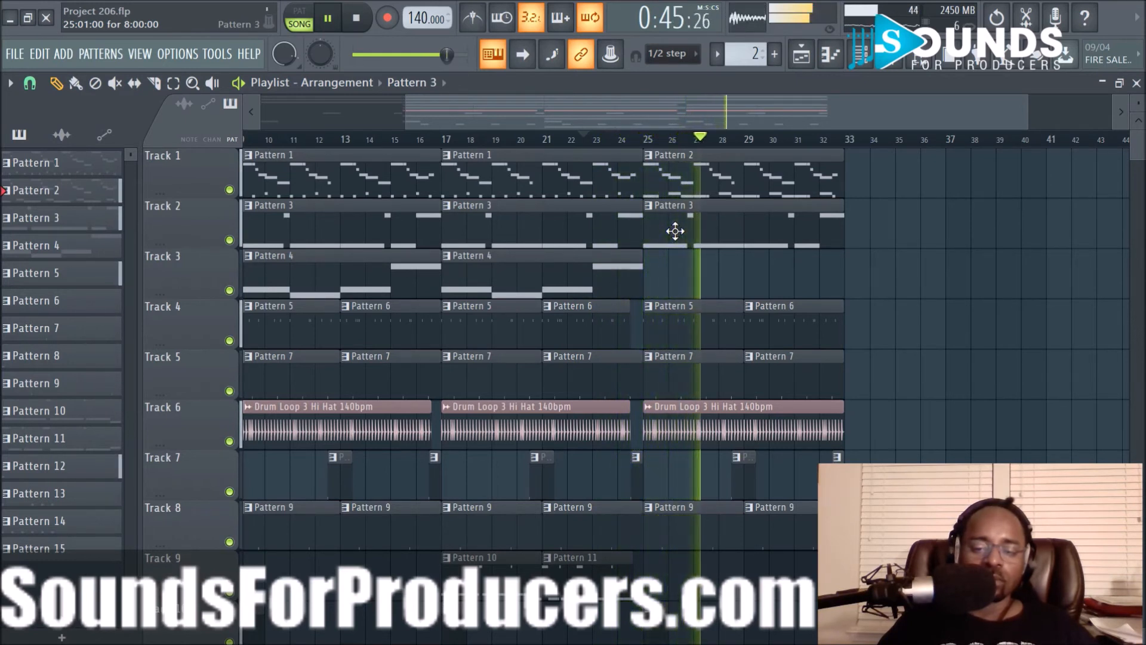
Copy Track 1's Pattern 2 clip from bar 25 to bar 33 and make the copy a unique pattern.
drag(680, 184, 882, 191)
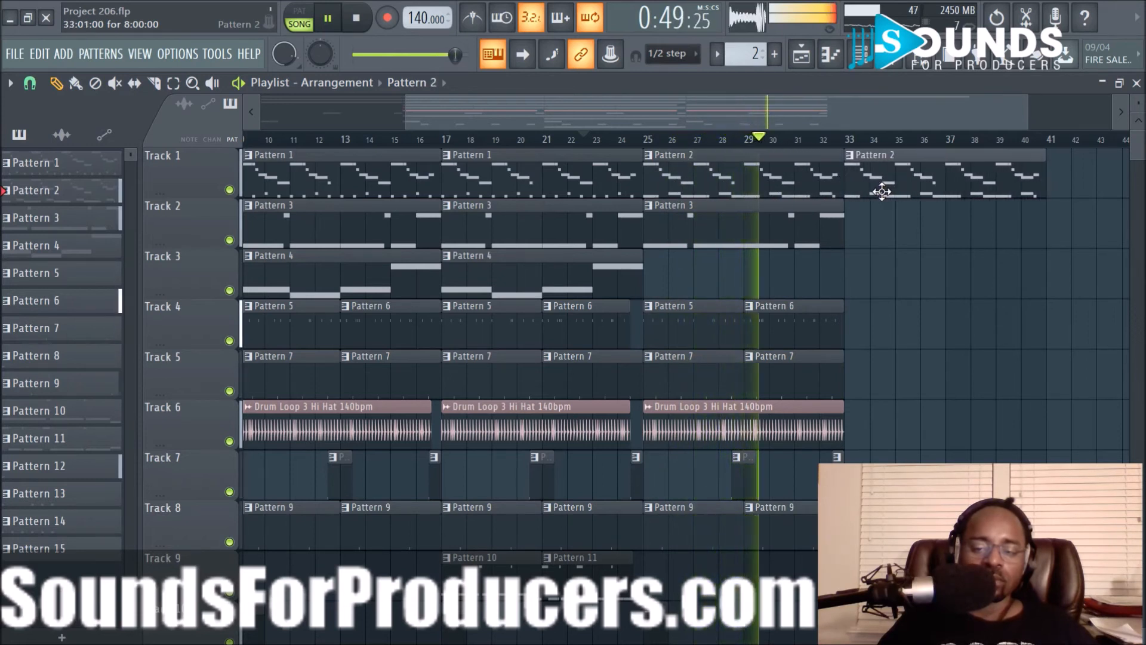
scroll(878, 153, up, 3)
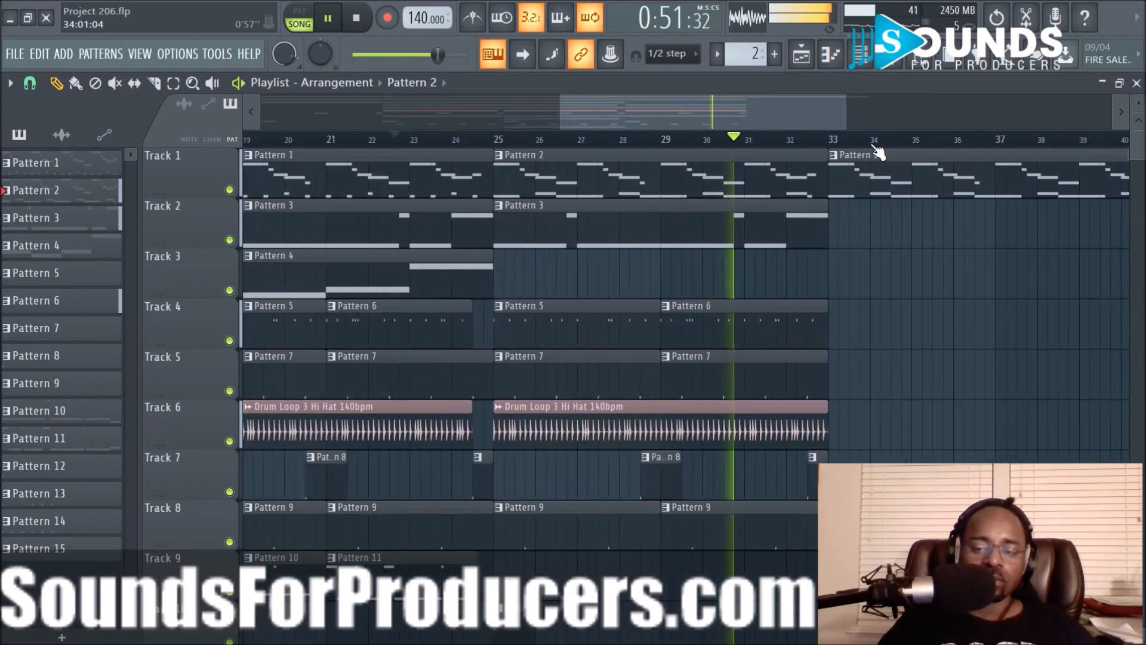
right_click(825, 157)
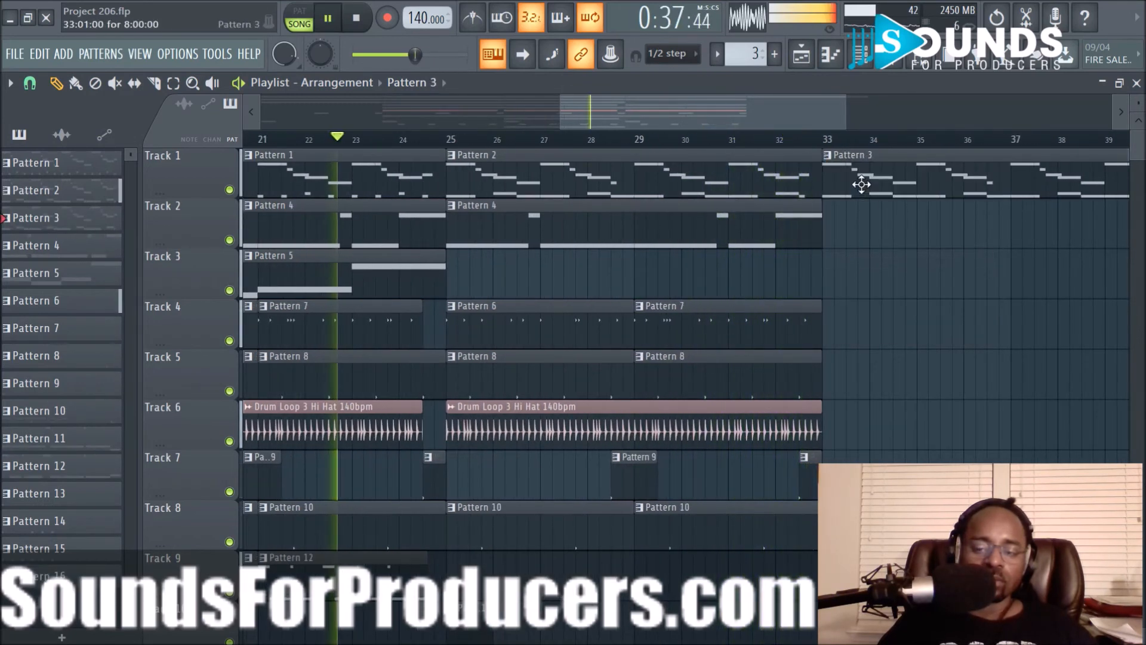
Transpose all notes of Track 1's unique pattern at bar 33 up an octave.
double_click(865, 182)
key(ctrl+a)
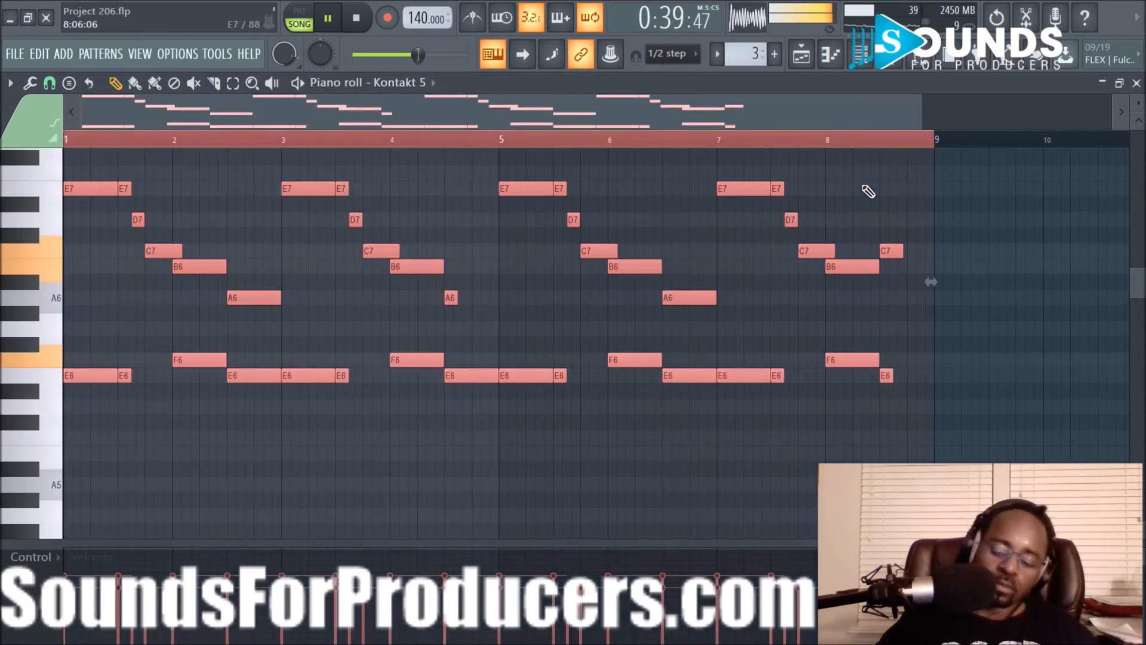
key(ctrl+Up)
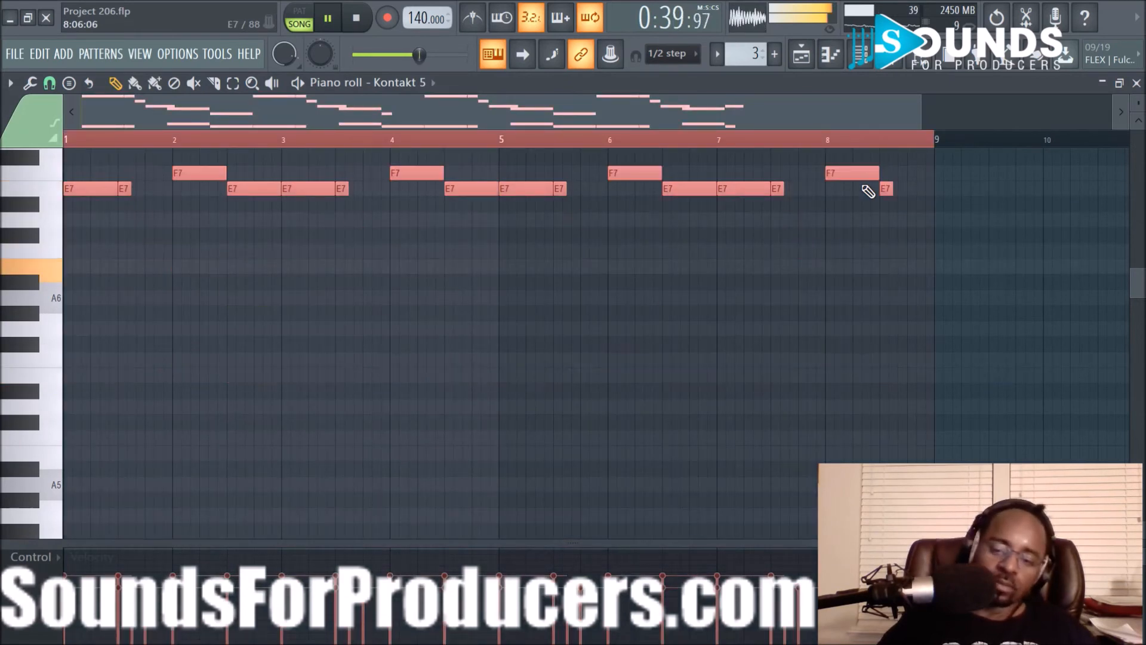
Return to the playlist and copy Track 2's Pattern 4 clip from bar 25 to bar 33.
click(801, 53)
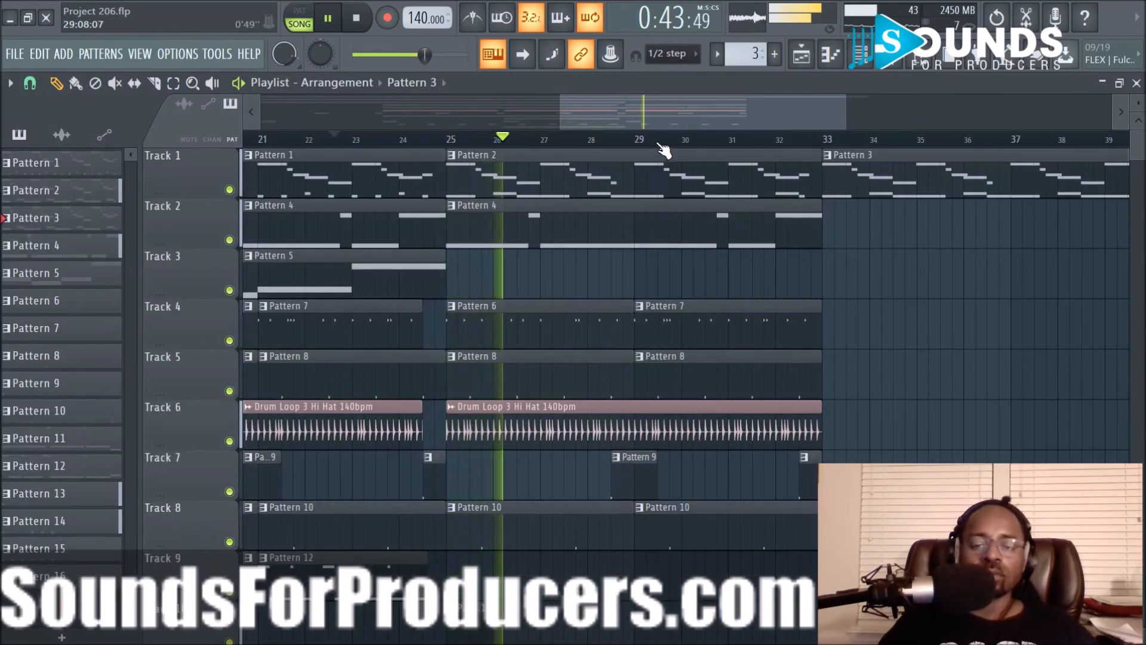
scroll(665, 149, down, 2)
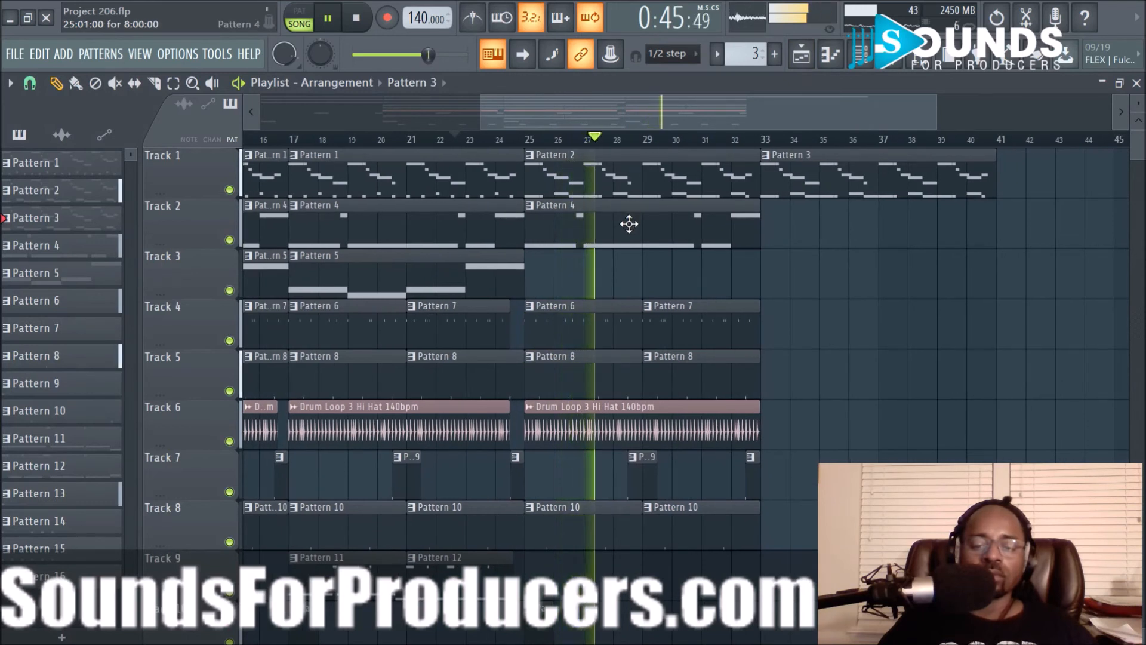
drag(627, 223, 865, 238)
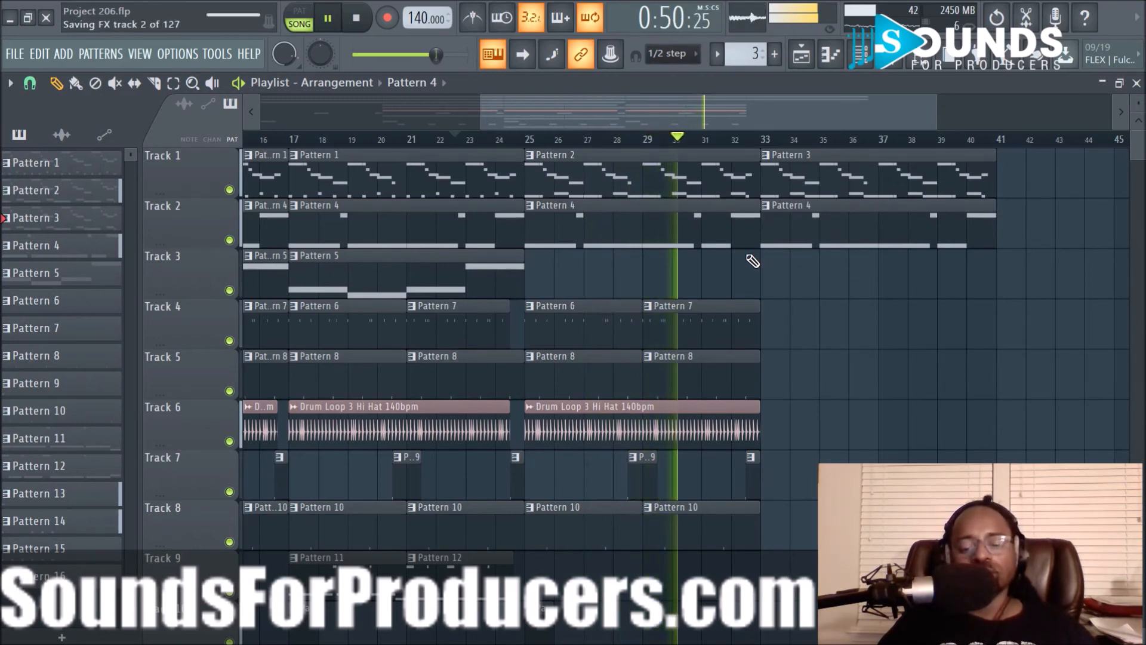
Select the clips on Tracks 4 to 11 in bars 25 to 32 and copy them to start at about bar 33.
scroll(752, 260, down, 2)
scroll(753, 259, up, 2)
scroll(746, 256, down, 5)
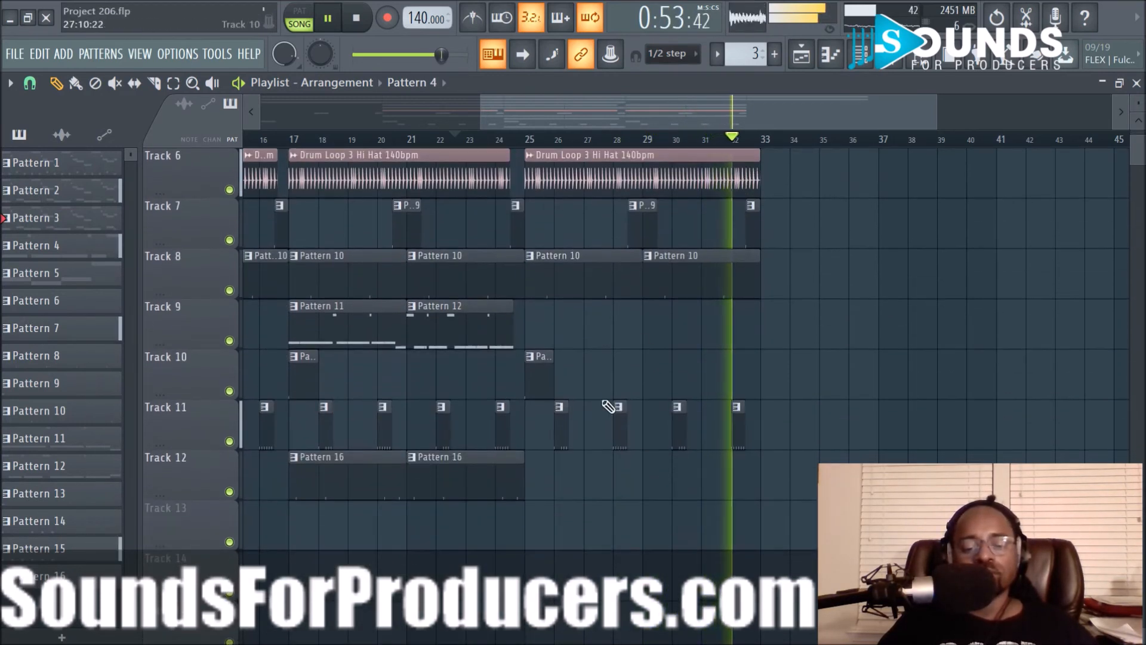
drag(540, 471, 765, 307)
scroll(598, 289, up, 5)
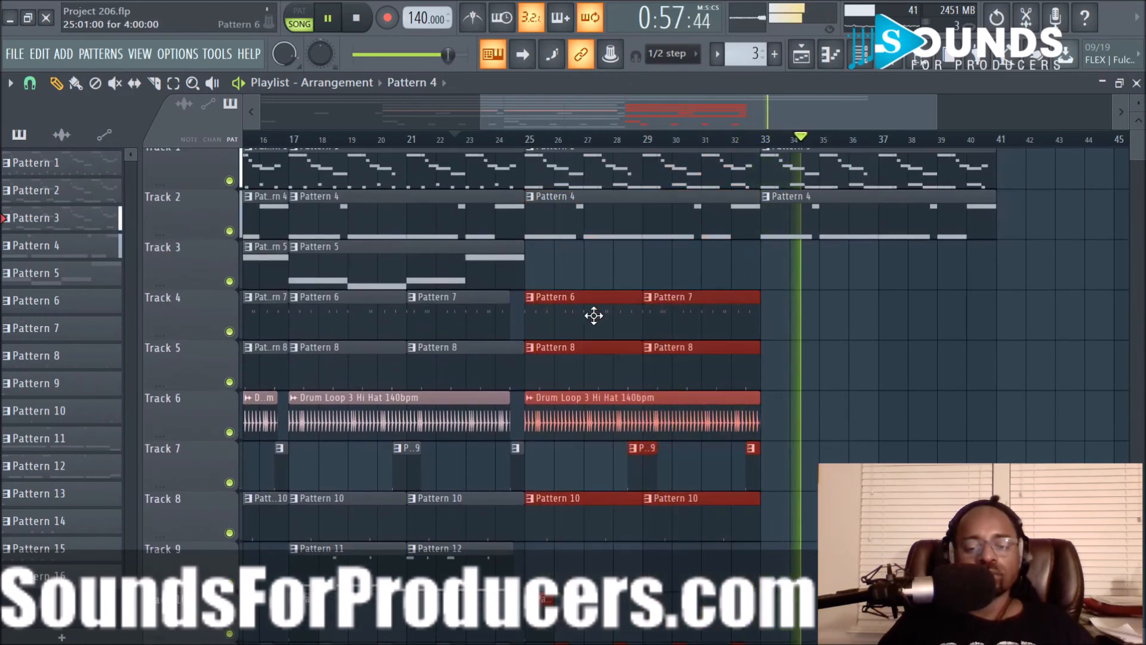
drag(593, 315, 832, 321)
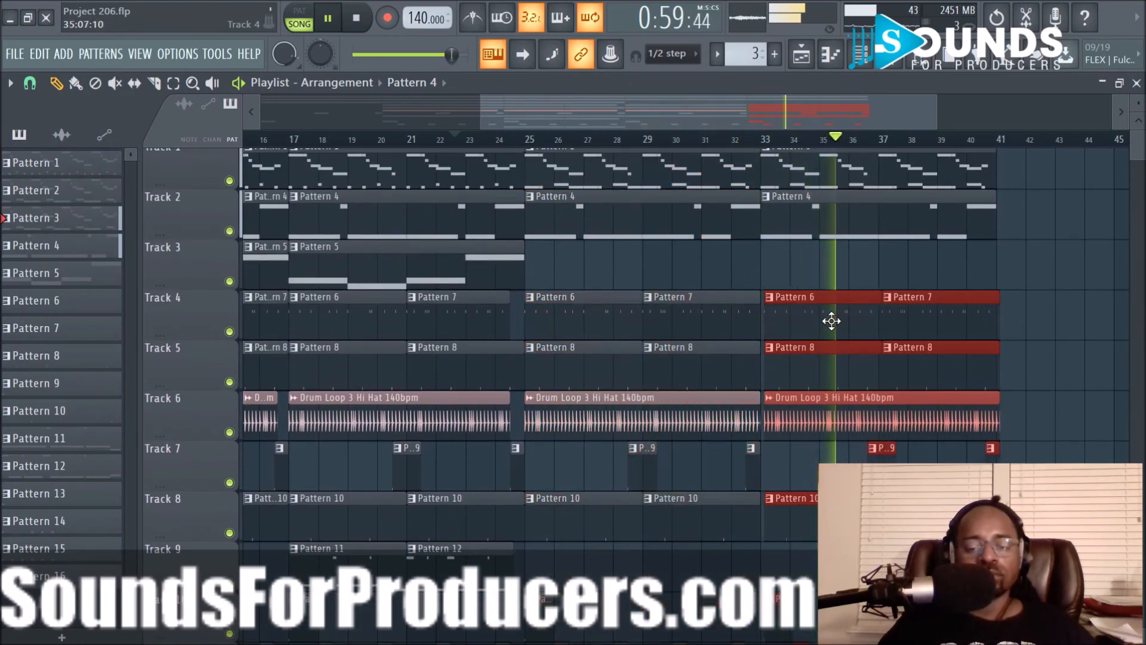
Select both Pattern 16 clips on Track 12 at bar 17 and copy them to start at bar 33.
scroll(760, 264, down, 5)
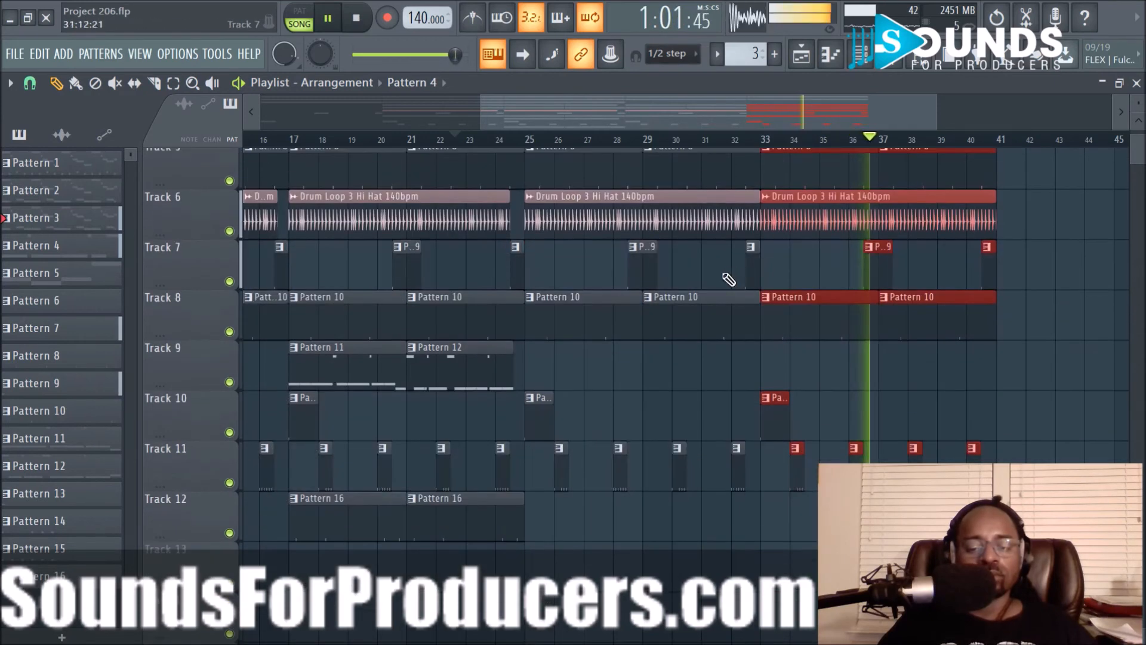
drag(353, 486, 485, 486)
drag(353, 466, 832, 497)
Play back the arrangement through the section at bar 33, check its clips across the tracks, and stop playback.
key(space)
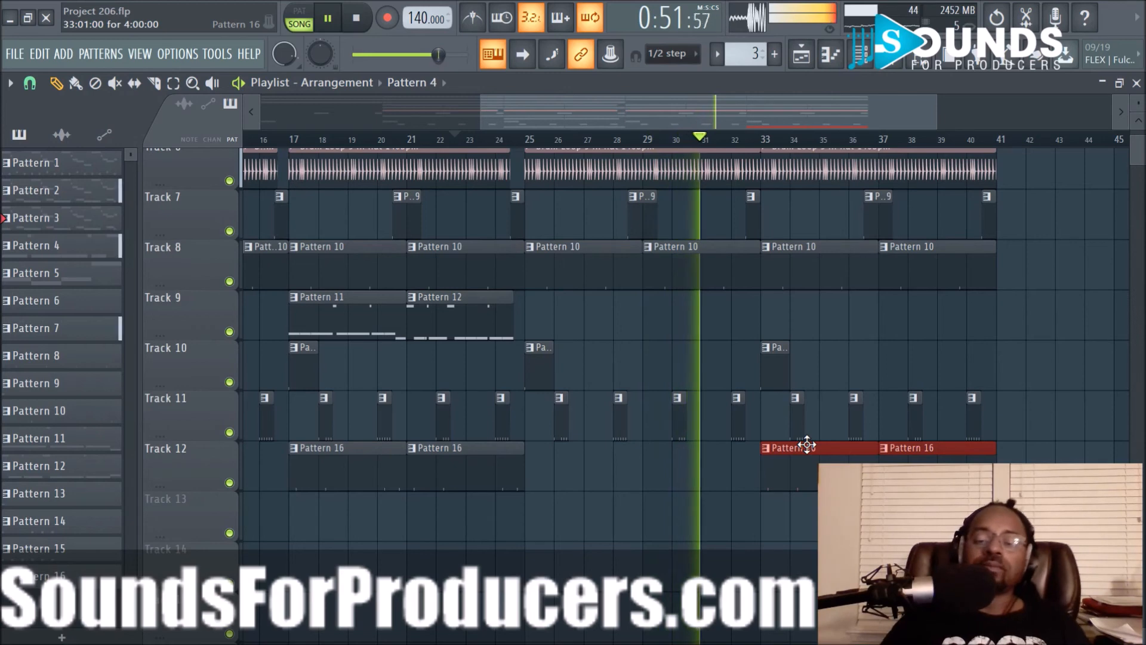
scroll(835, 424, up, 4)
scroll(877, 382, up, 1)
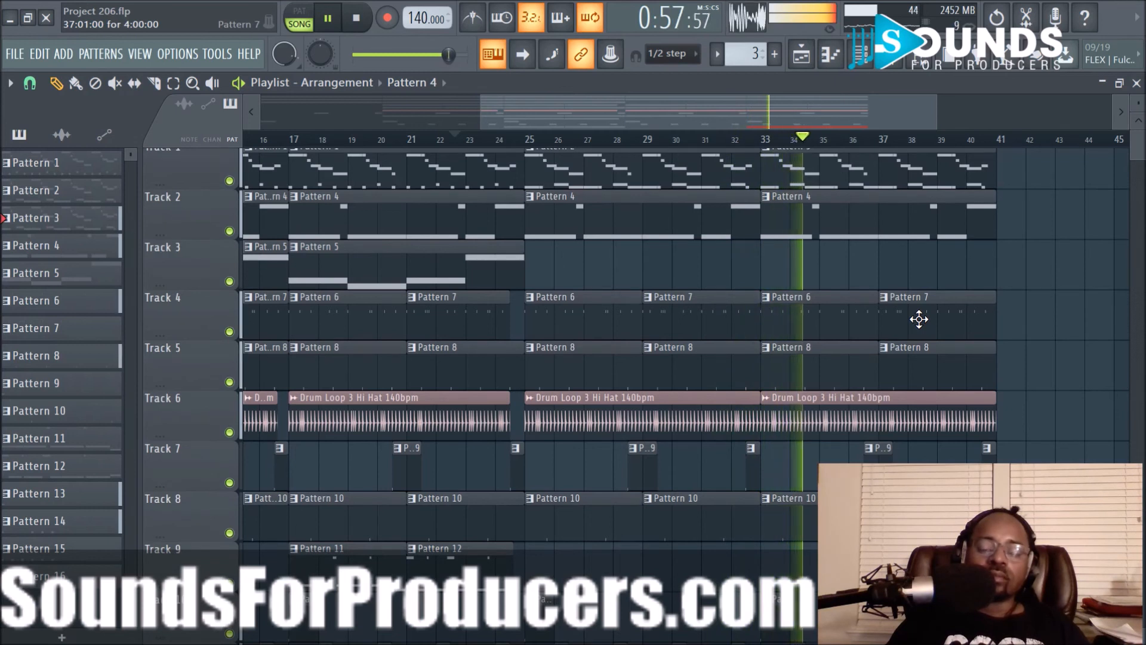
scroll(1013, 277, down, 1)
key(space)
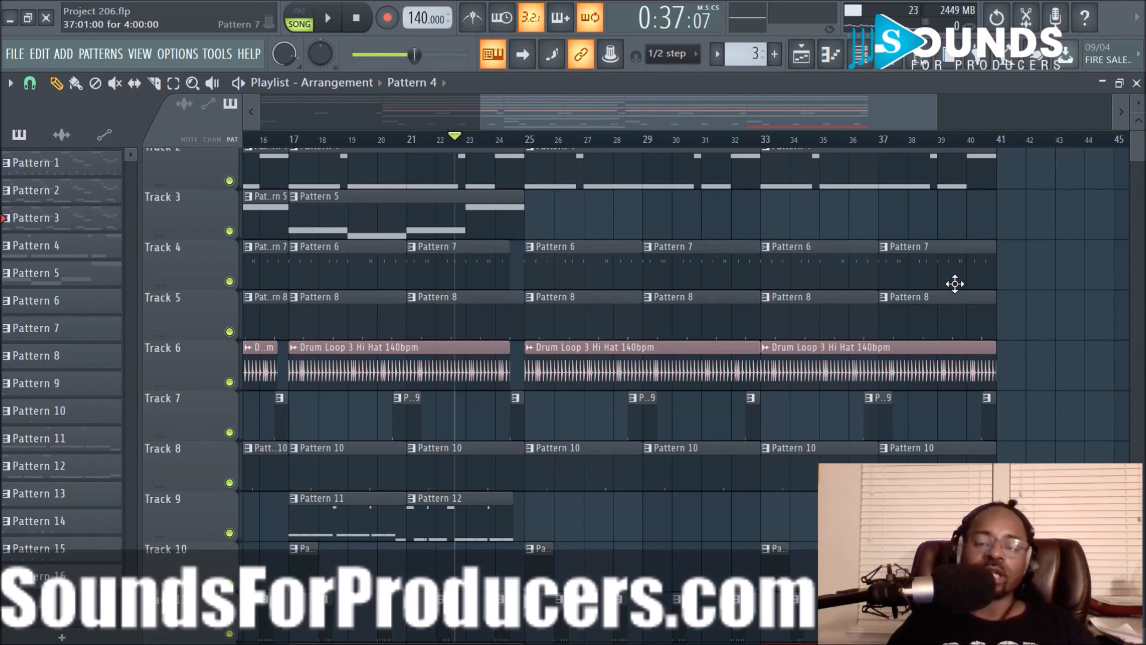
click(929, 68)
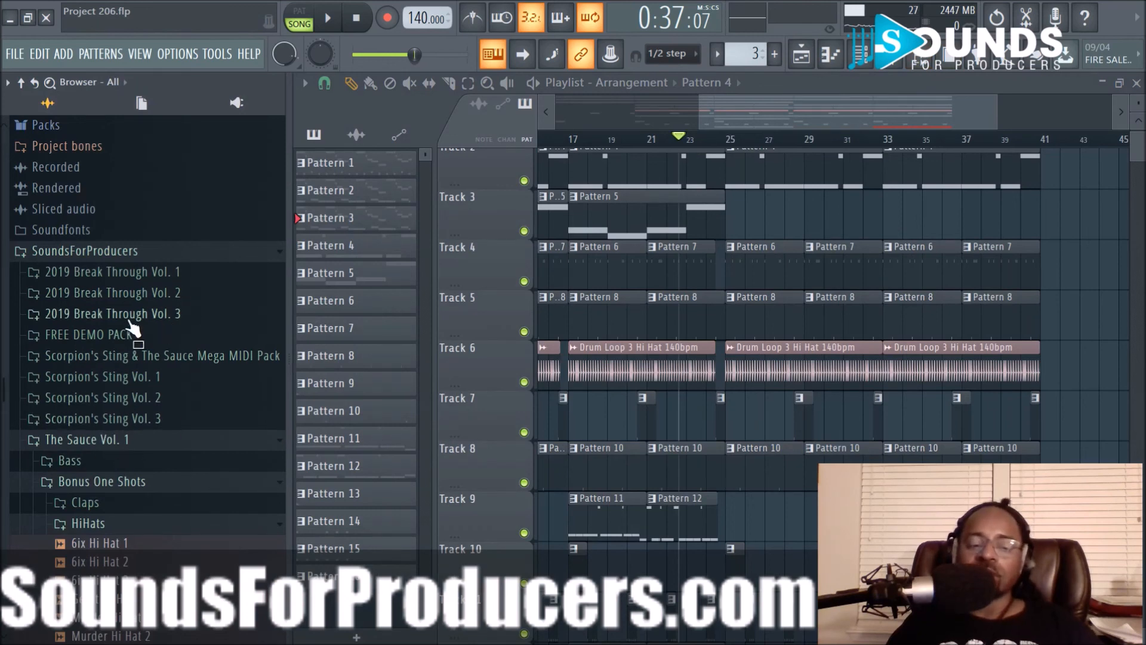
click(802, 63)
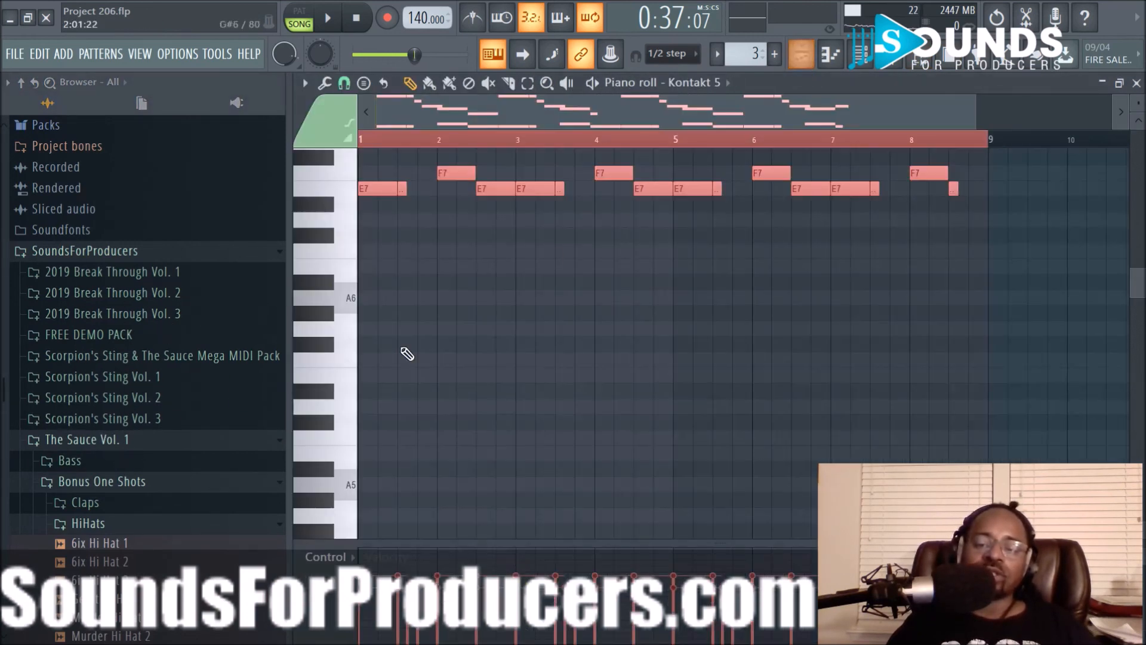
click(802, 58)
drag(751, 122, 572, 115)
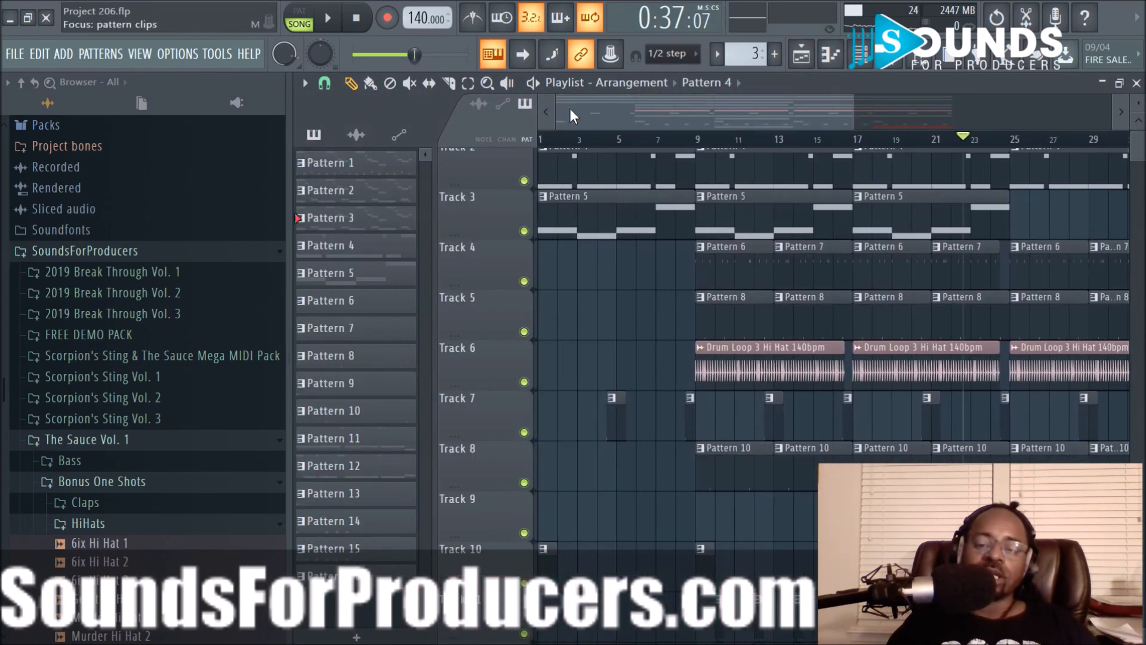
scroll(681, 273, up, 2)
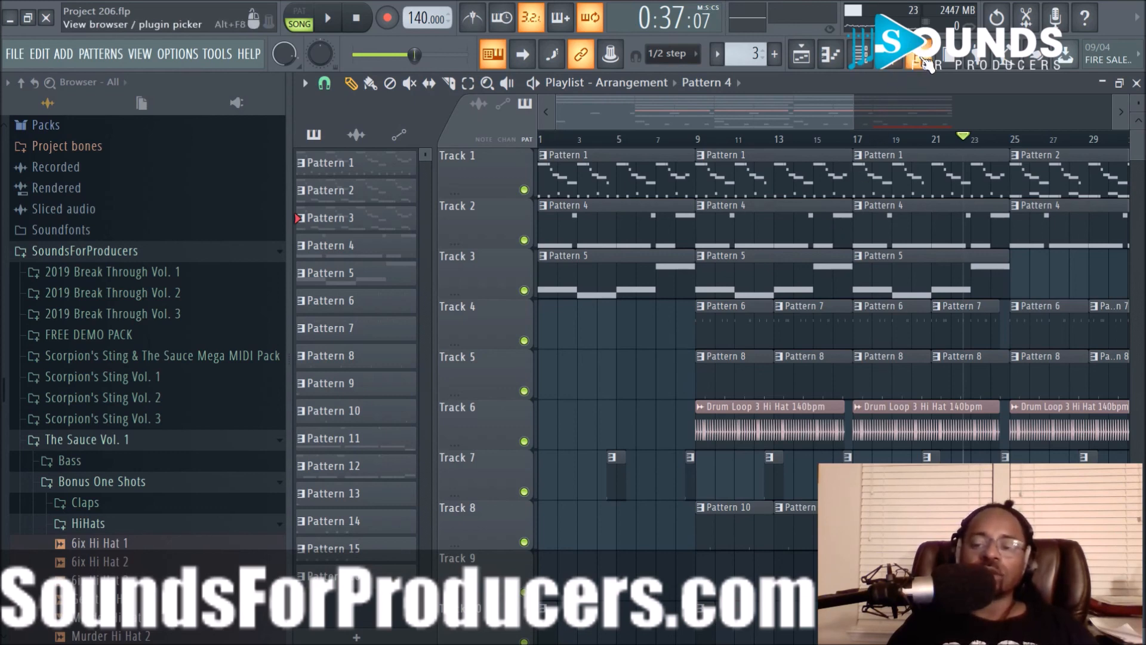
click(927, 64)
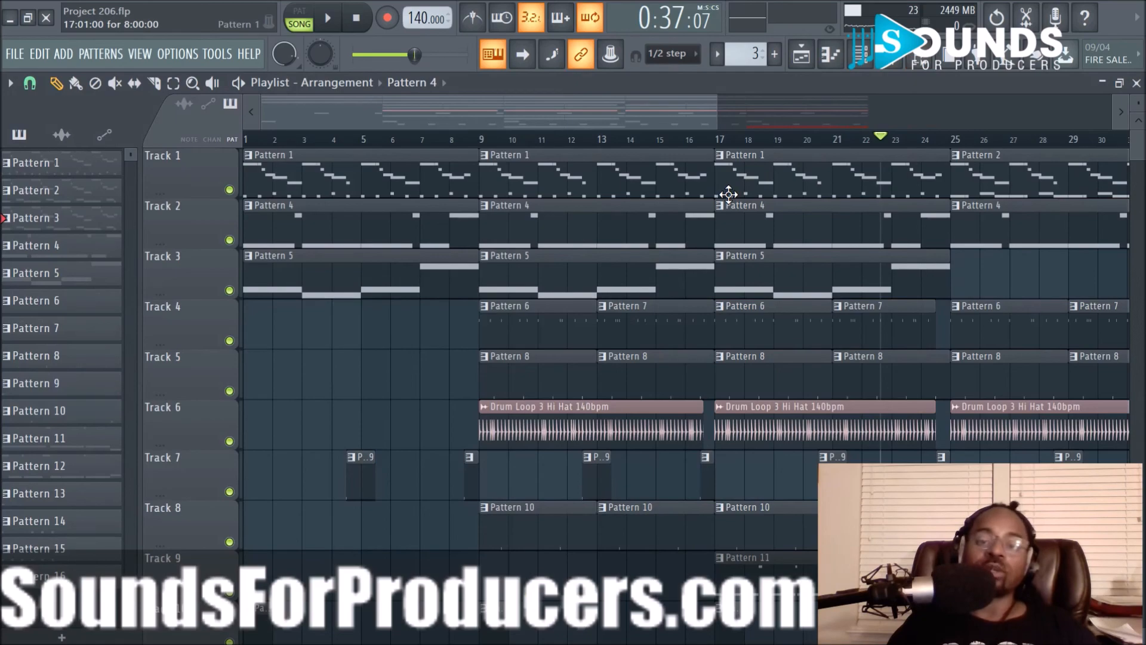